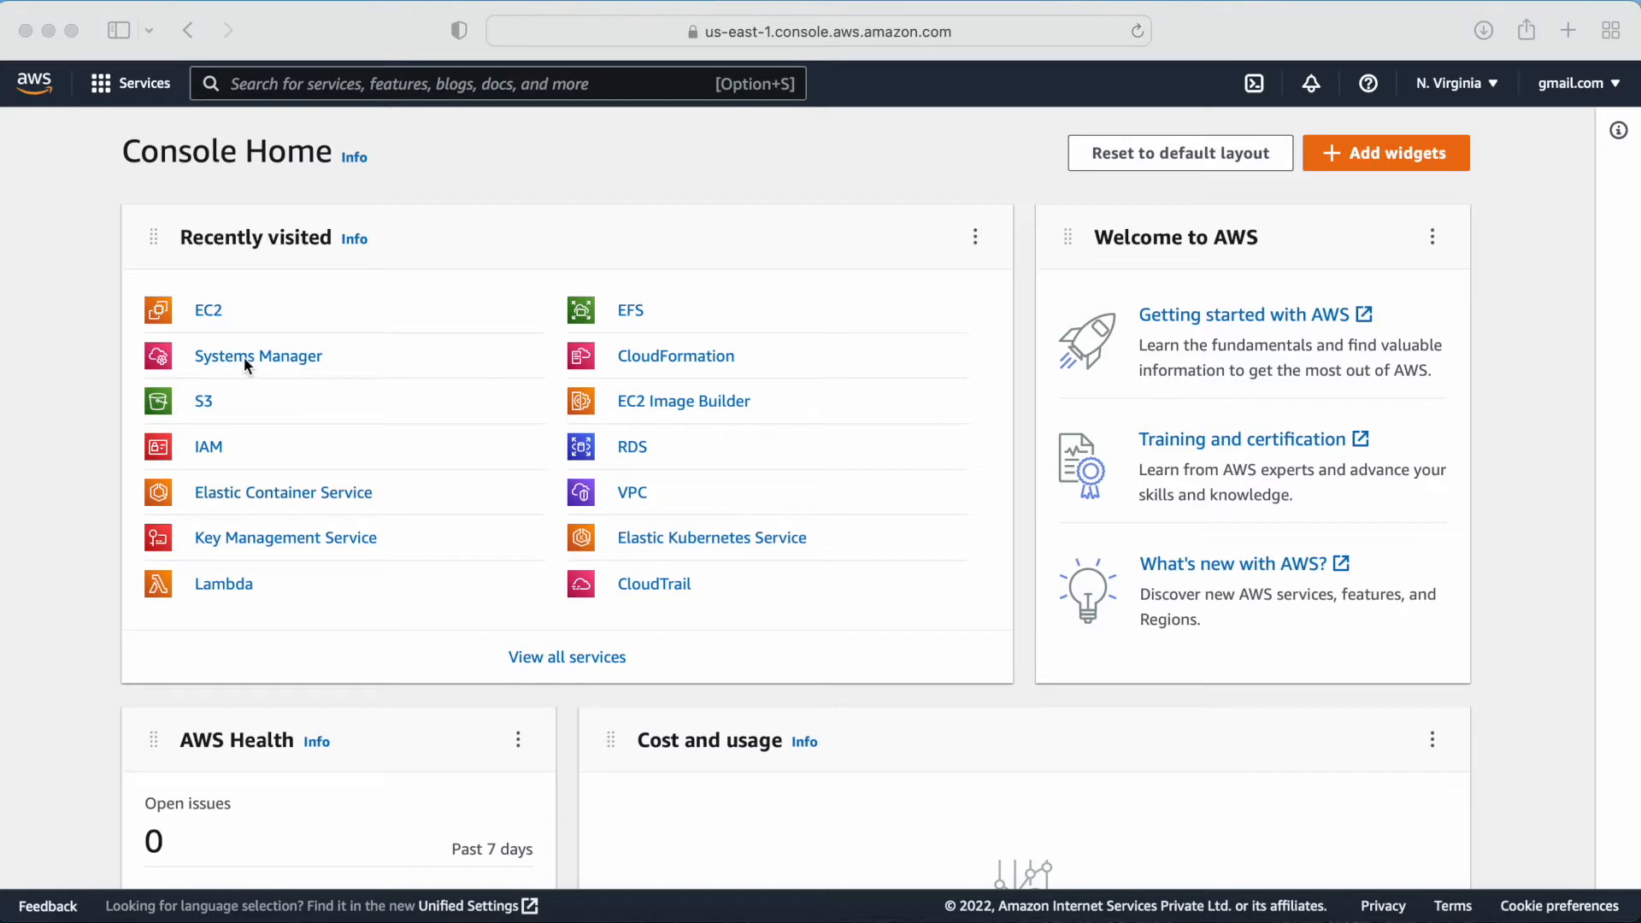
Step: Open the Systems Manager service by searching the console for system
{"action": "left_click", "coordinate": [272, 81]}
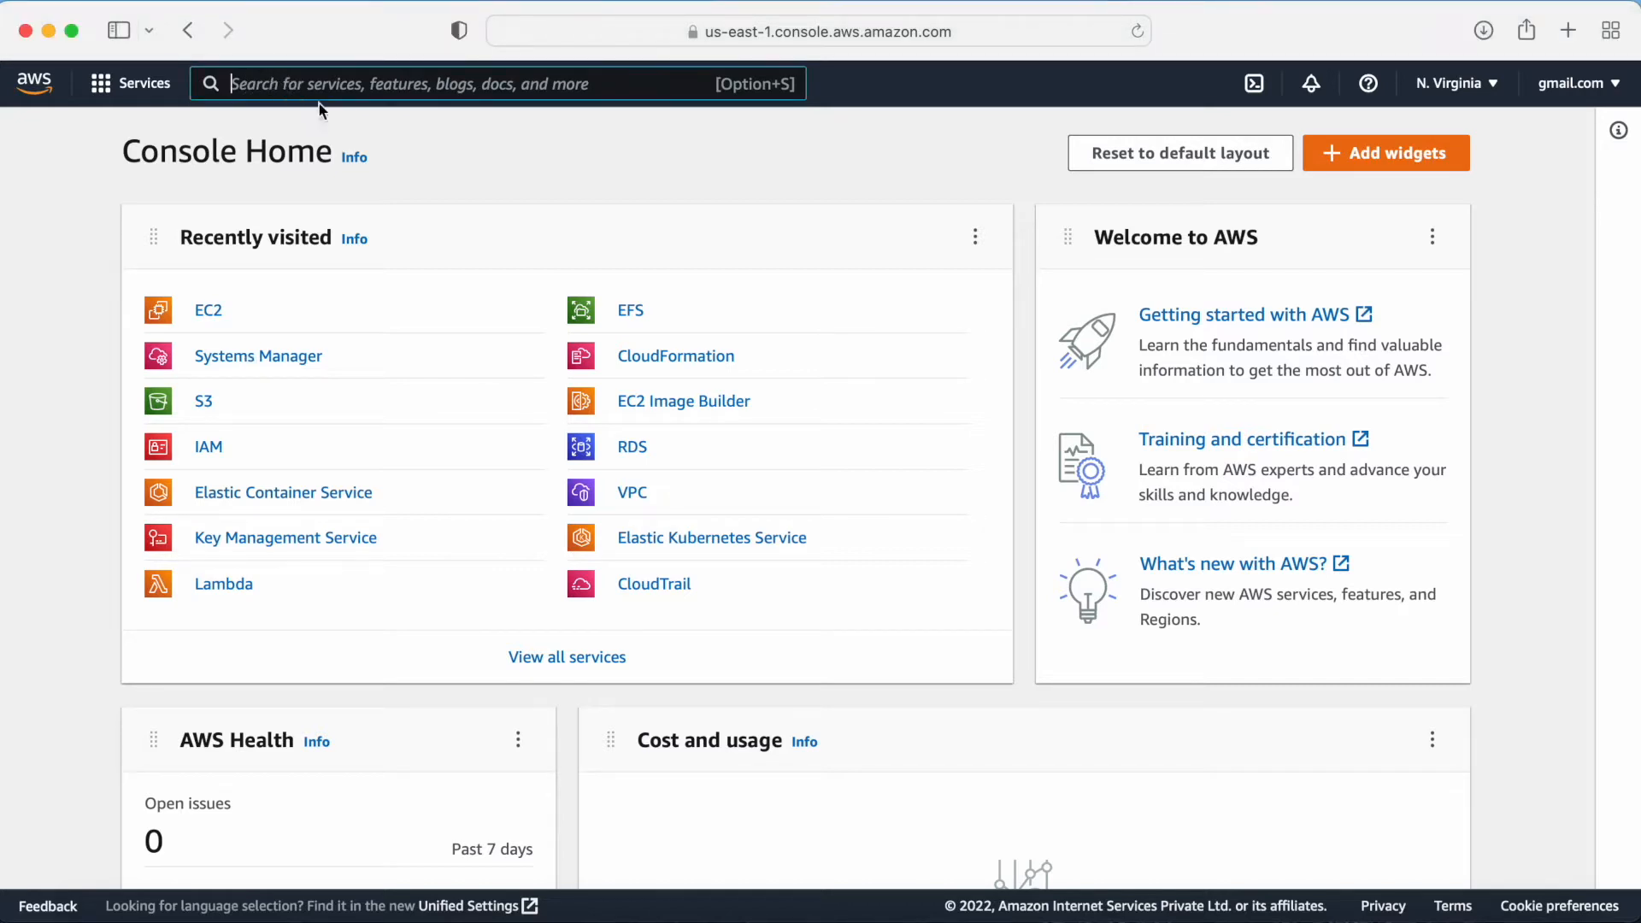
{"action": "type", "text": "systems"}
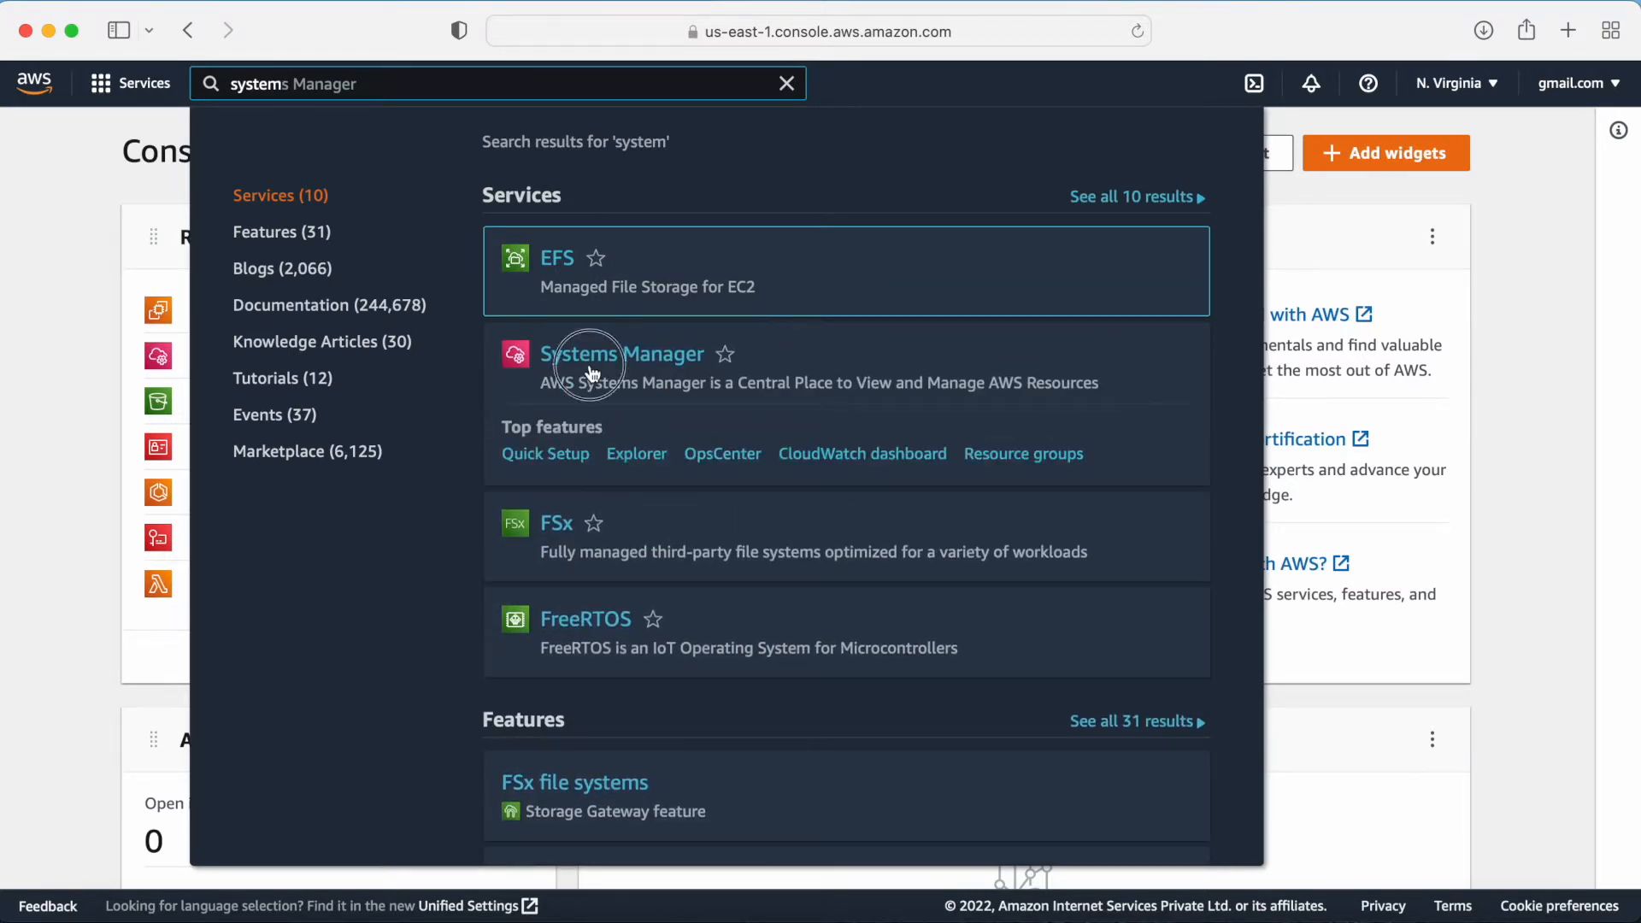
{"action": "left_click", "coordinate": [590, 365]}
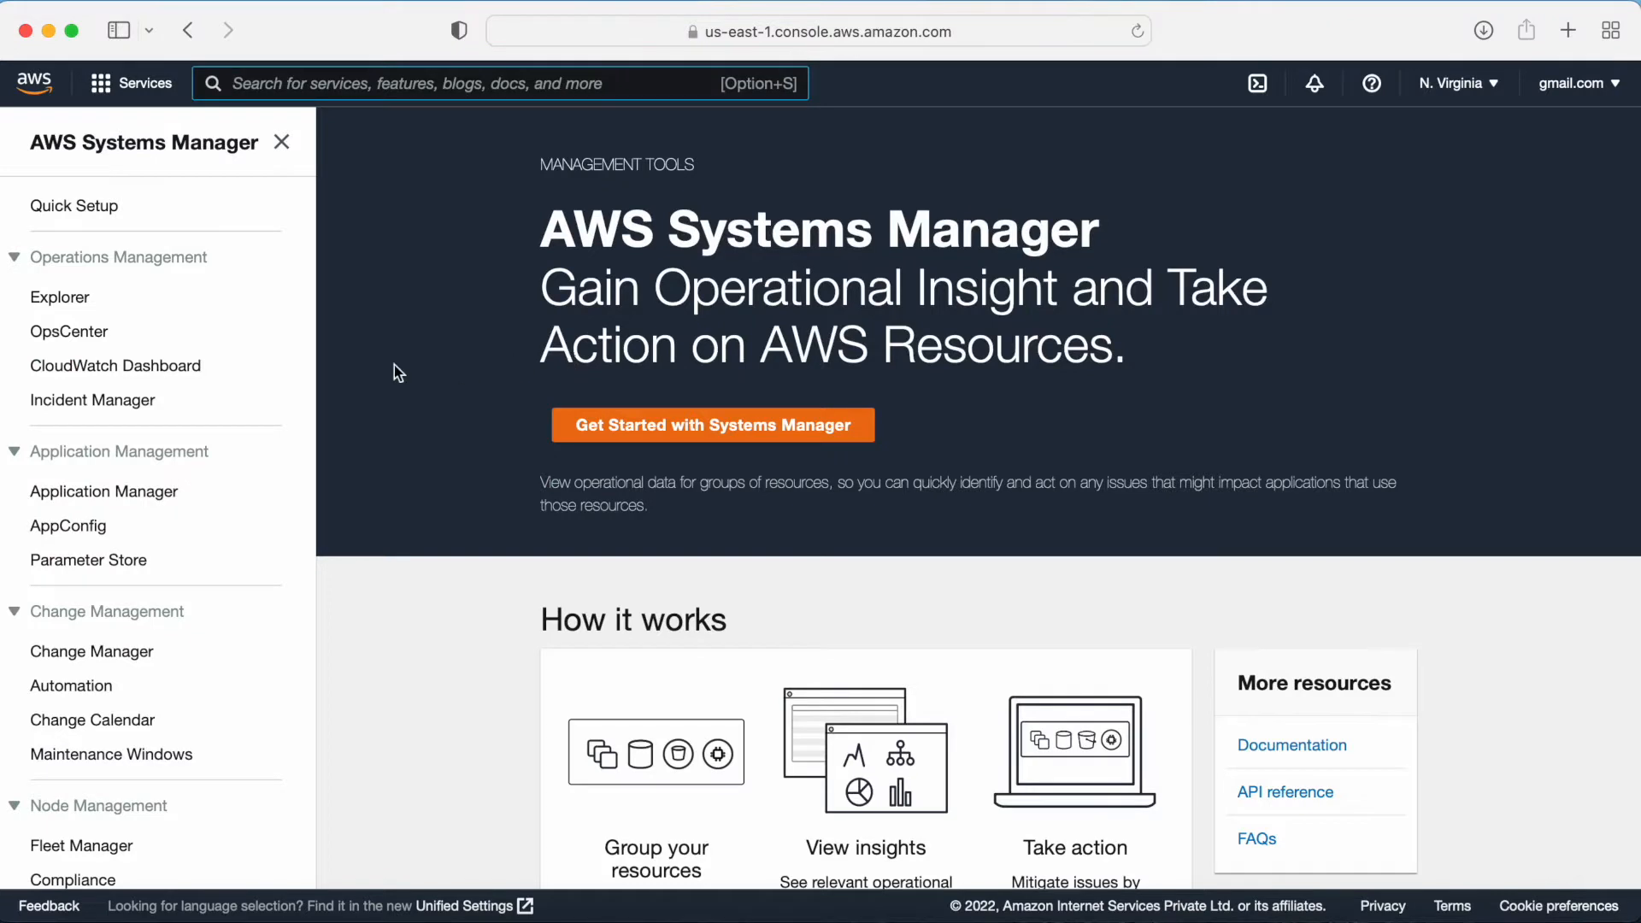
Step: Open Parameter Store within Systems Manager
{"action": "scroll", "coordinate": [146, 461], "scroll_direction": "down", "scroll_amount": 3}
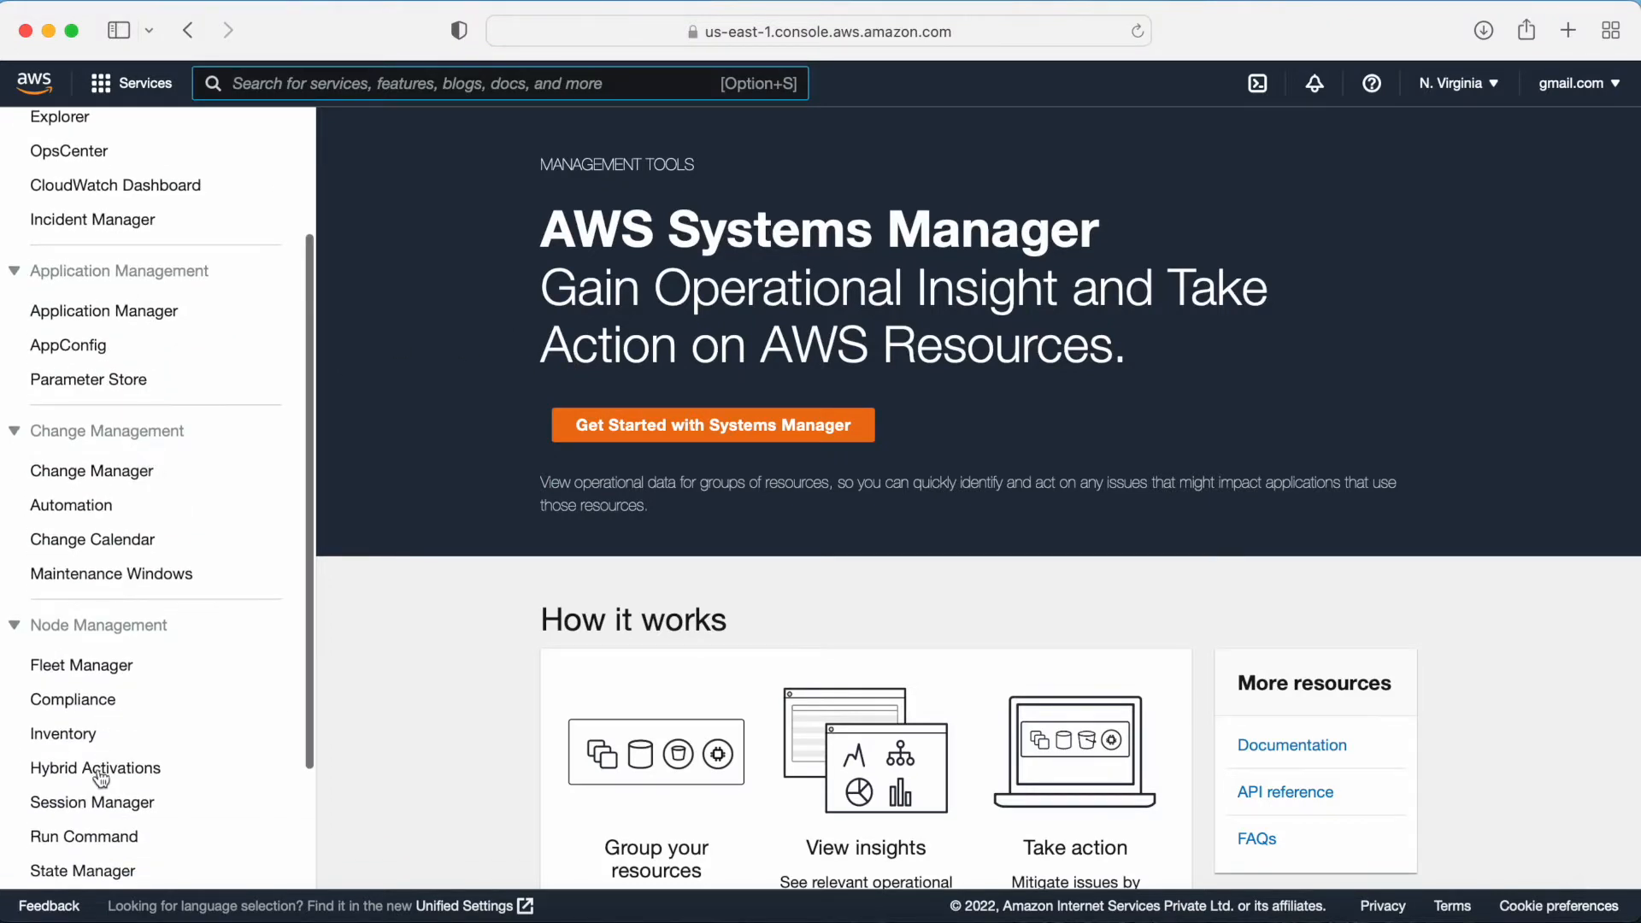
{"action": "scroll", "coordinate": [101, 775], "scroll_direction": "down", "scroll_amount": 3}
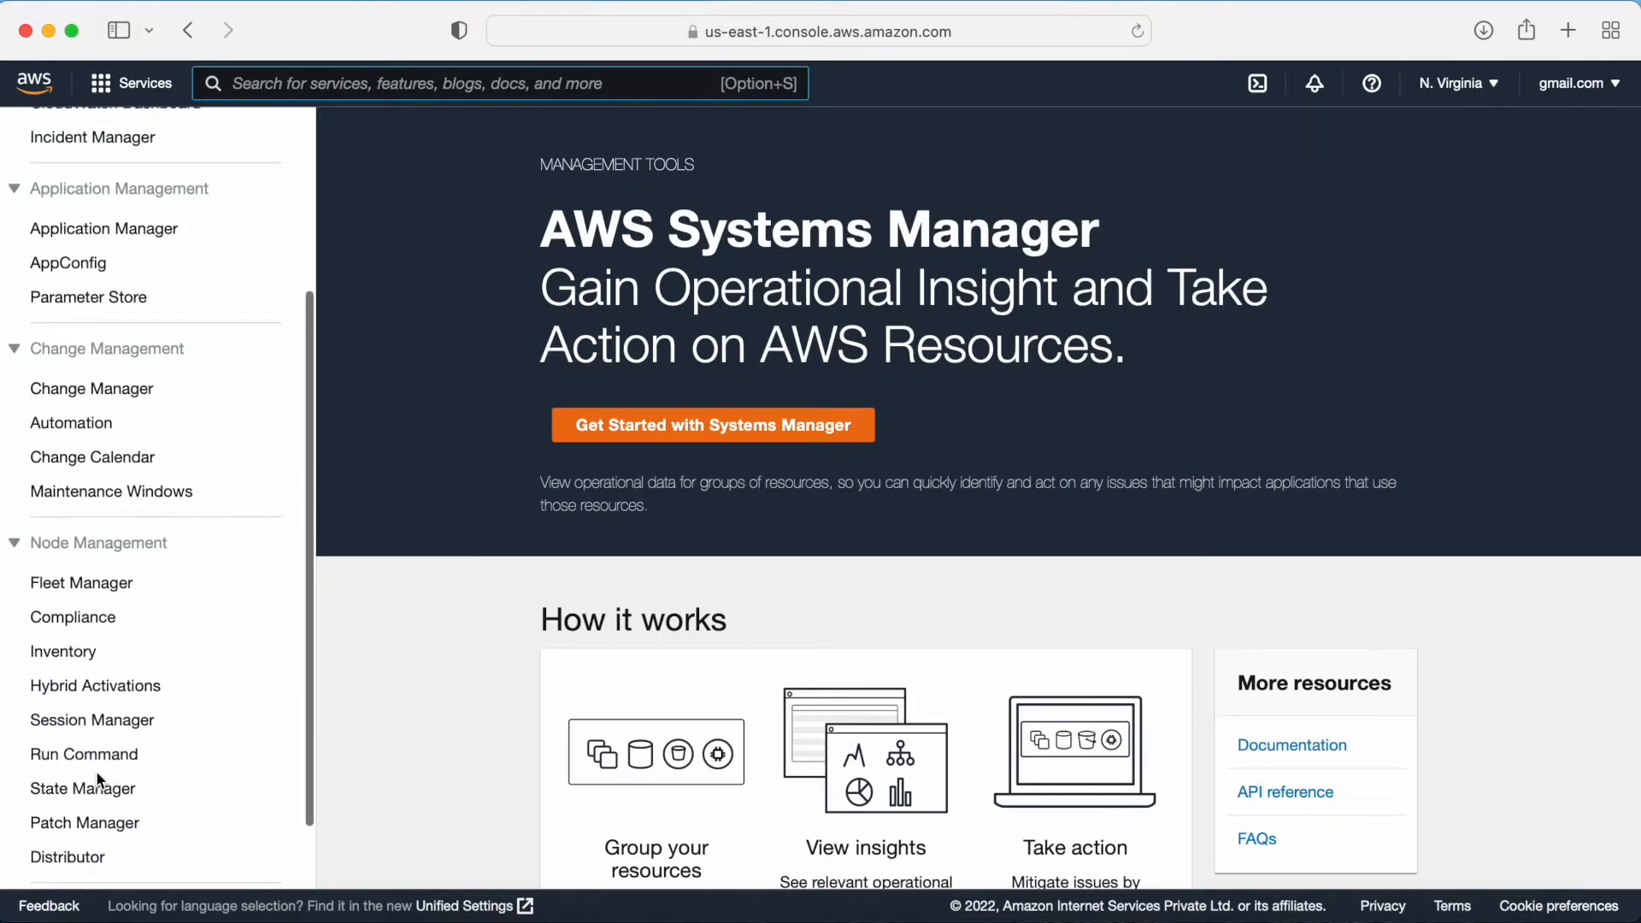
{"action": "left_click", "coordinate": [81, 306]}
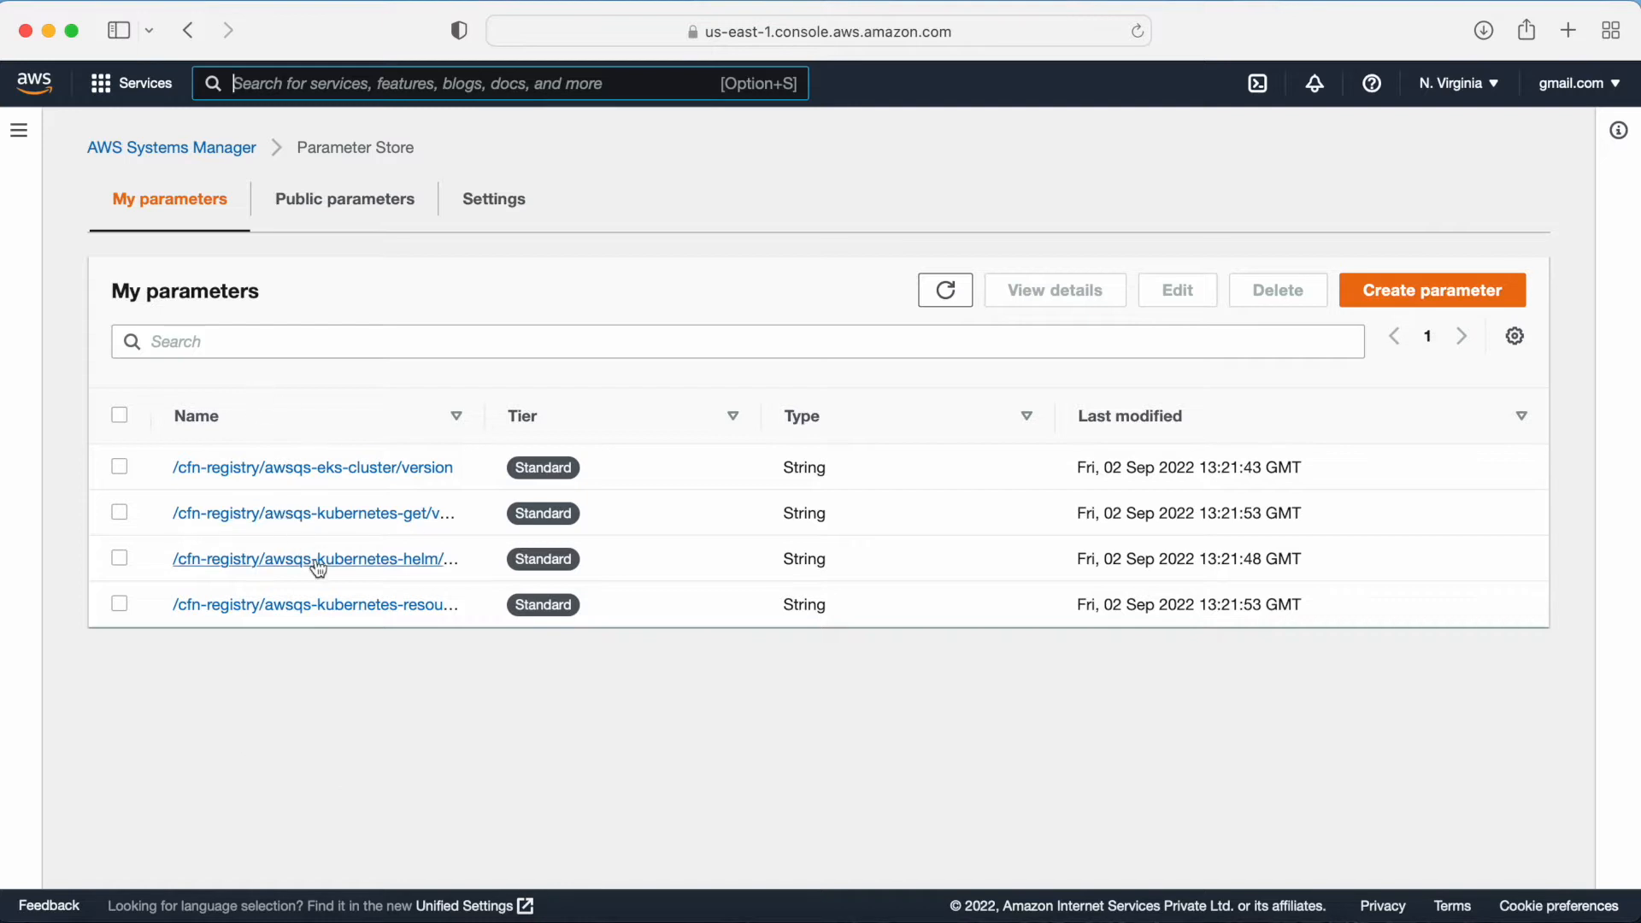
Step: Start creating a new parameter named /my-app/dev/db_url
{"action": "left_click", "coordinate": [1408, 291]}
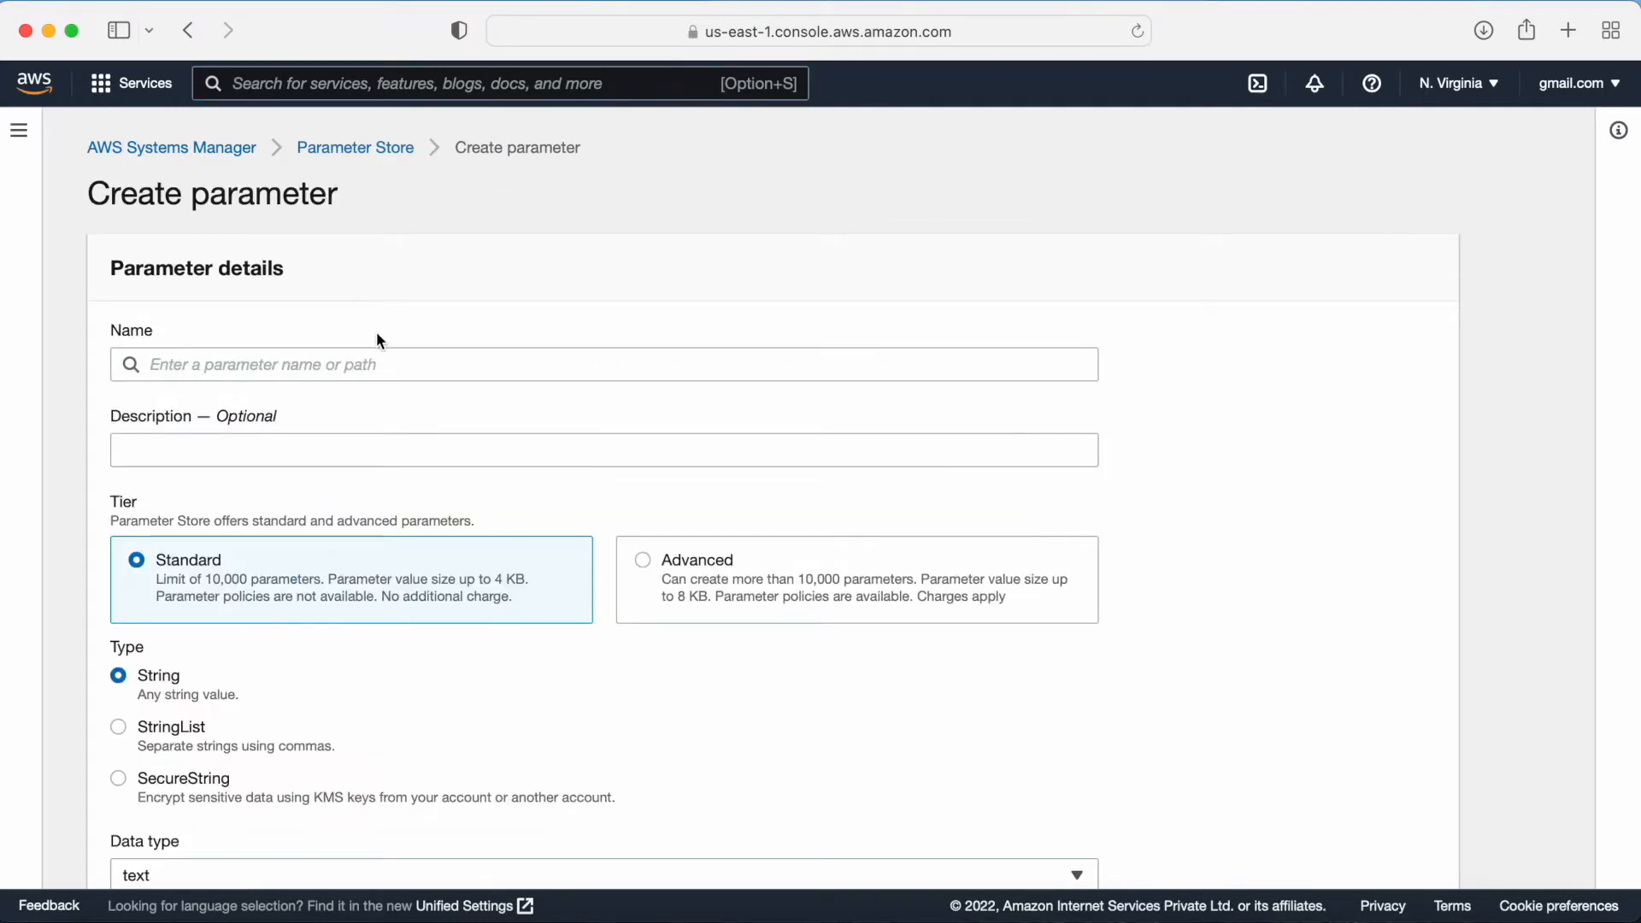
{"action": "left_click", "coordinate": [321, 359]}
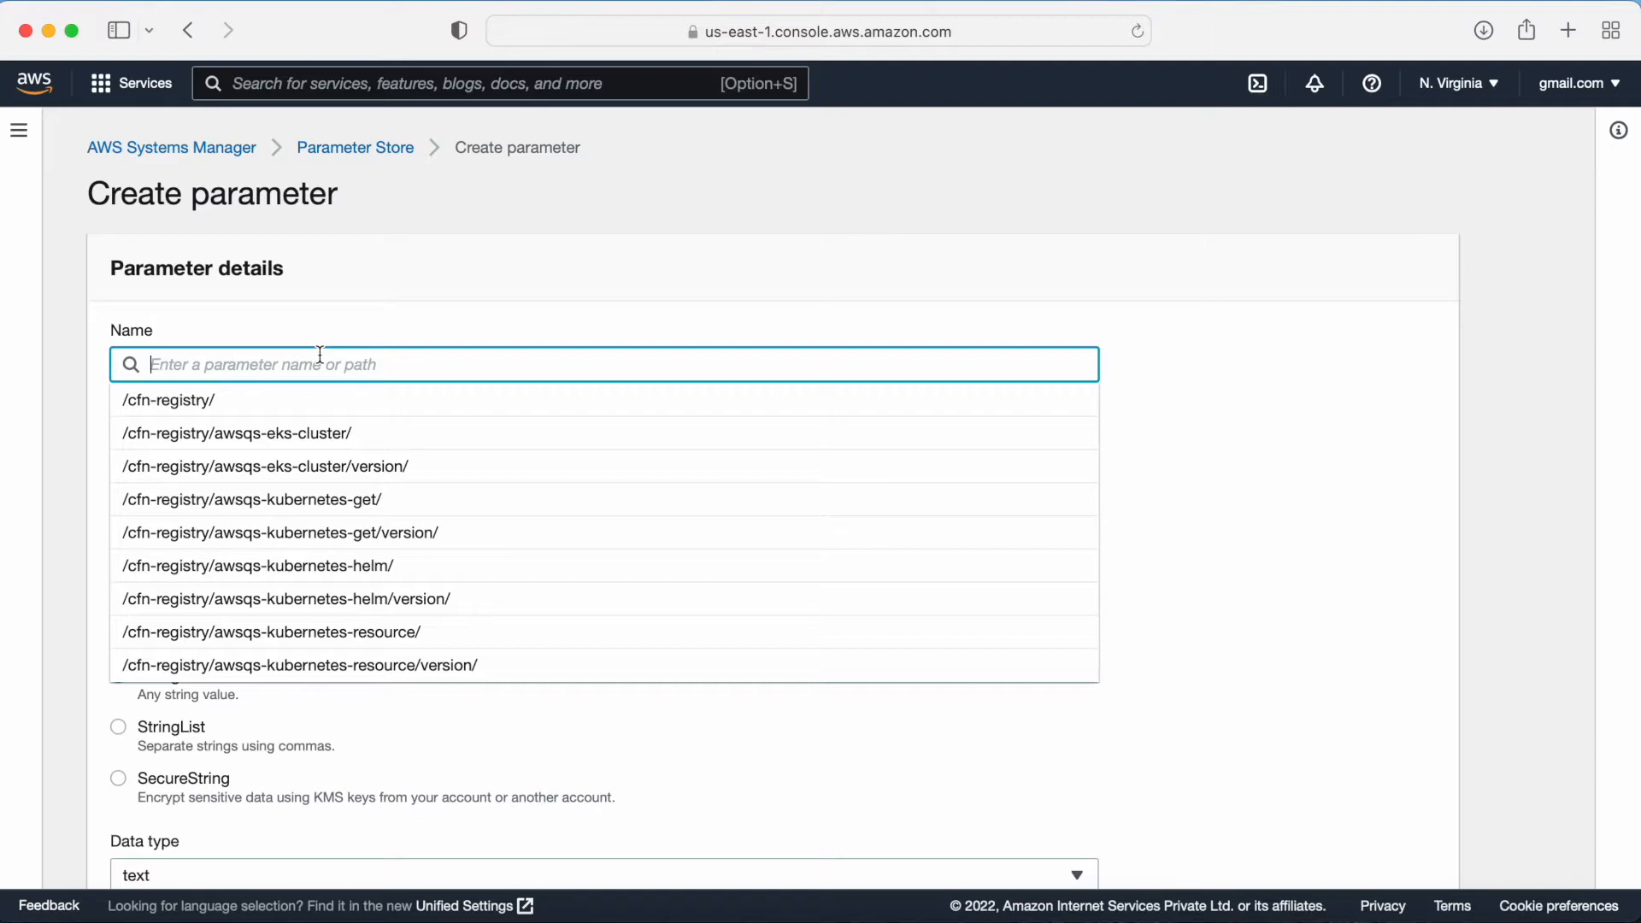
{"action": "type", "text": "/my"}
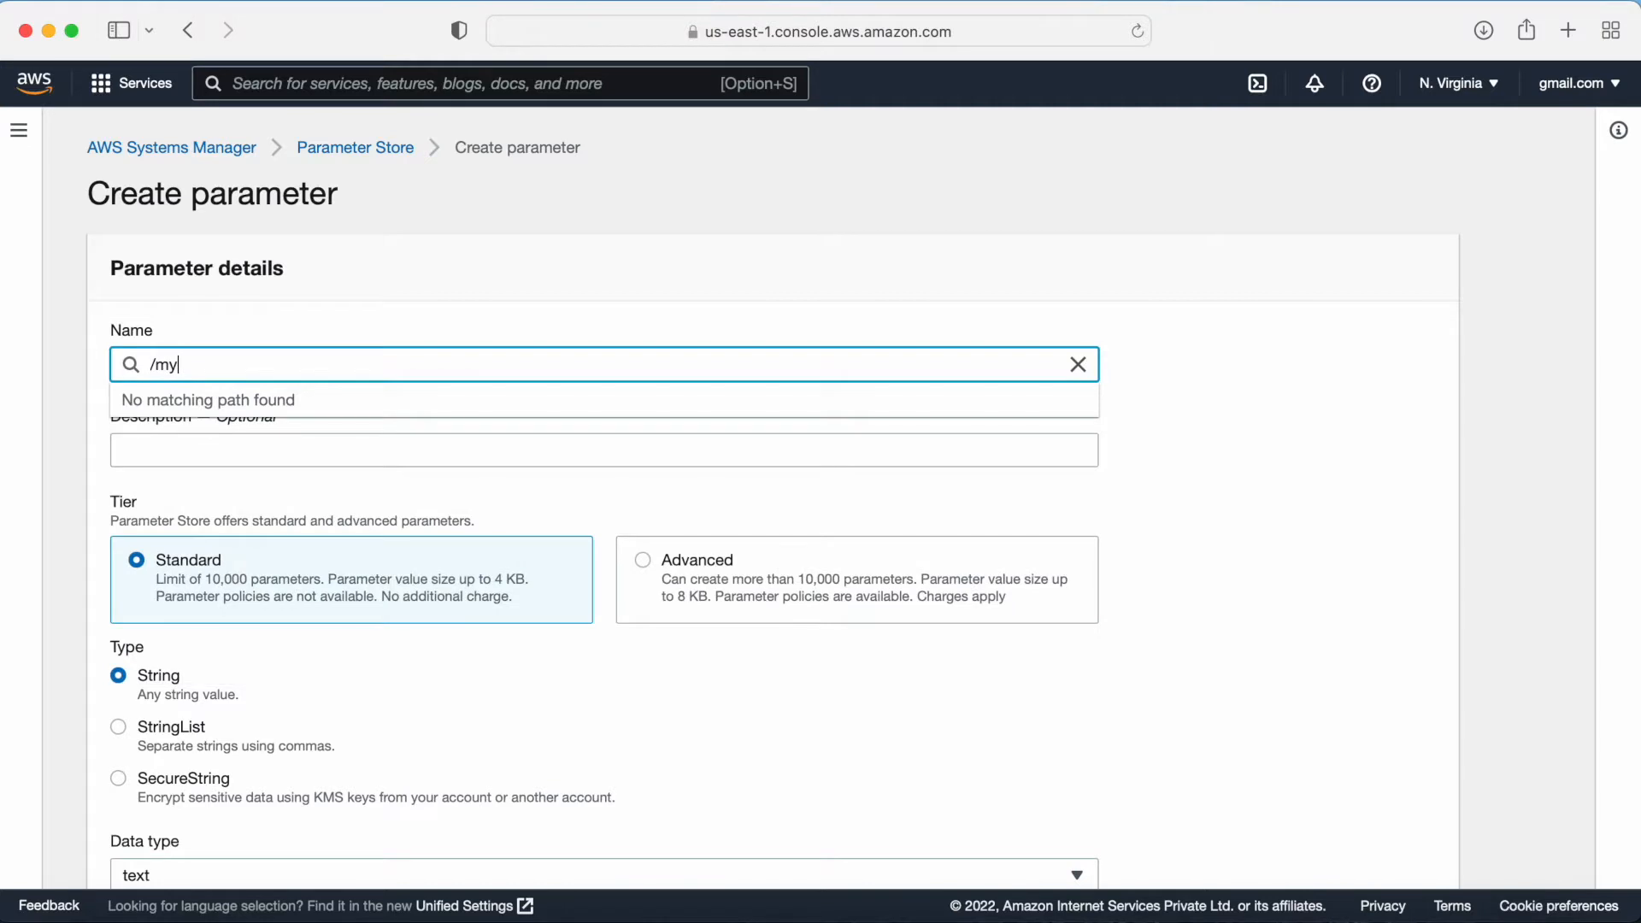
{"action": "type", "text": "-app/dev/db_url"}
Step: Set the parameter's description to dev env
{"action": "left_click", "coordinate": [241, 449]}
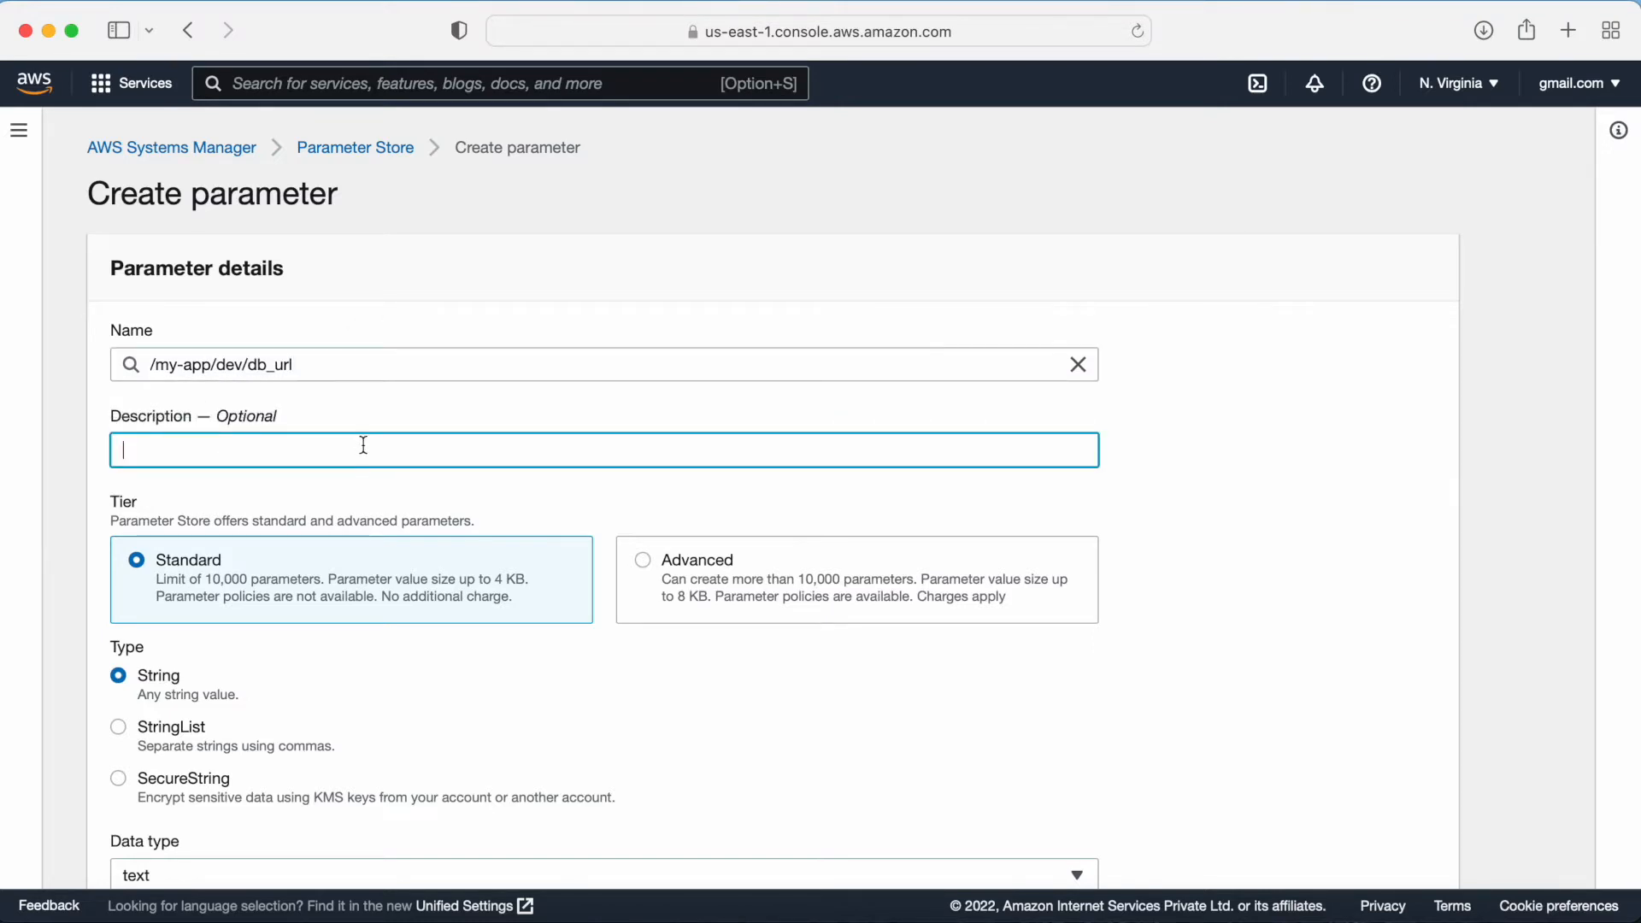
{"action": "type", "text": "dev ent"}
{"action": "key", "text": "BackSpace"}
{"action": "key", "text": "BackSpace"}
{"action": "type", "text": "nv"}
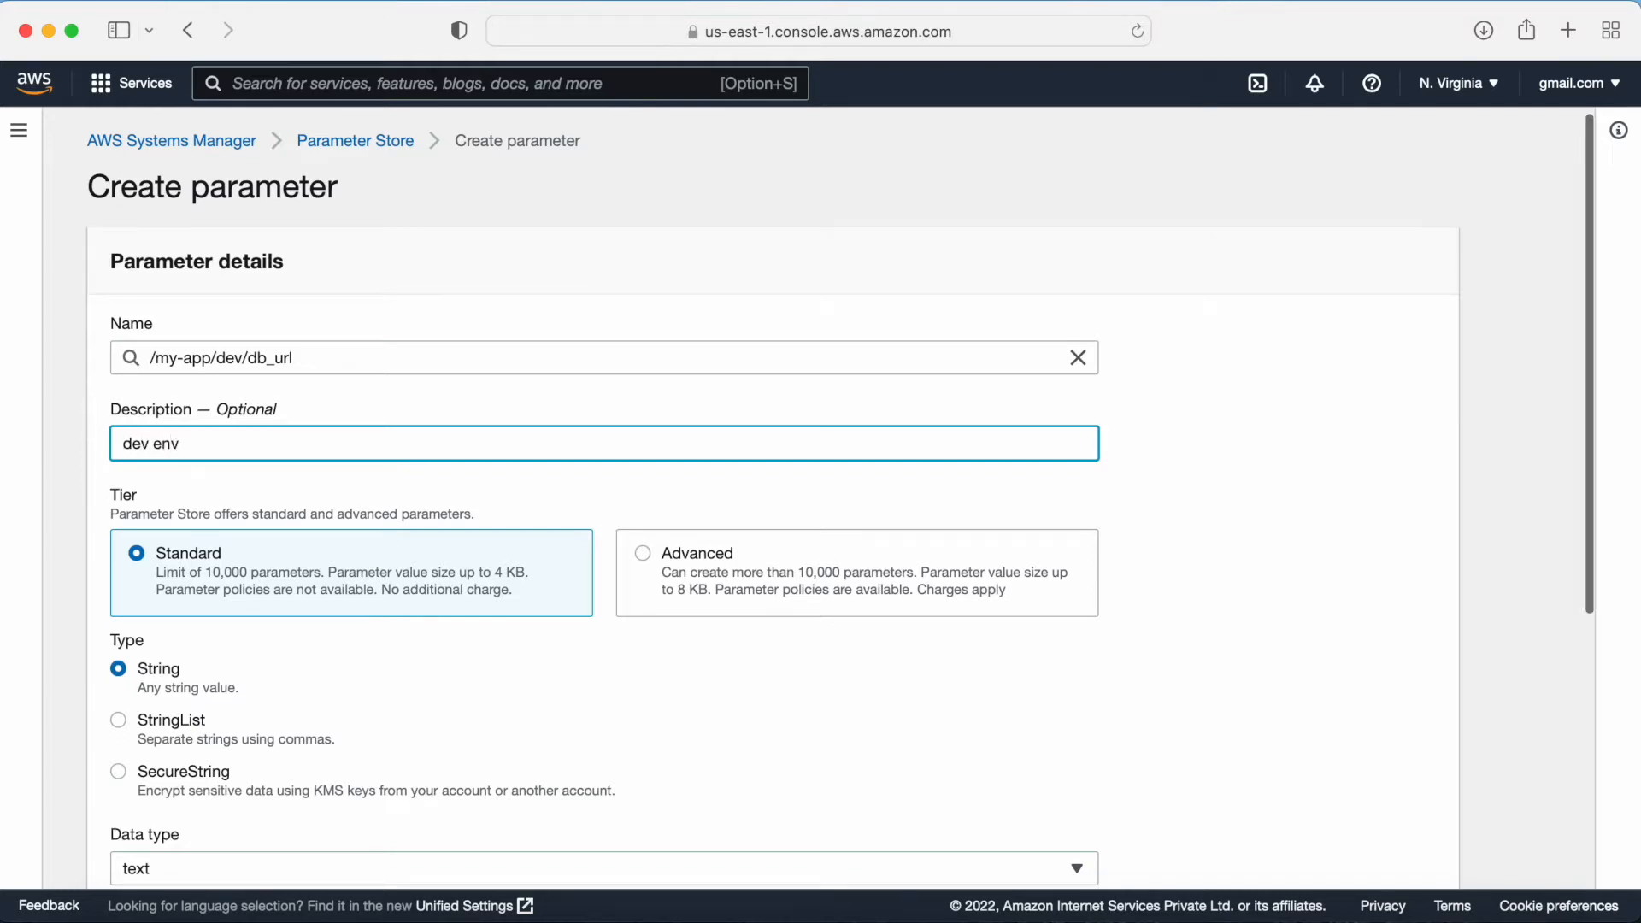
{"action": "scroll", "coordinate": [408, 437], "scroll_direction": "down", "scroll_amount": 5}
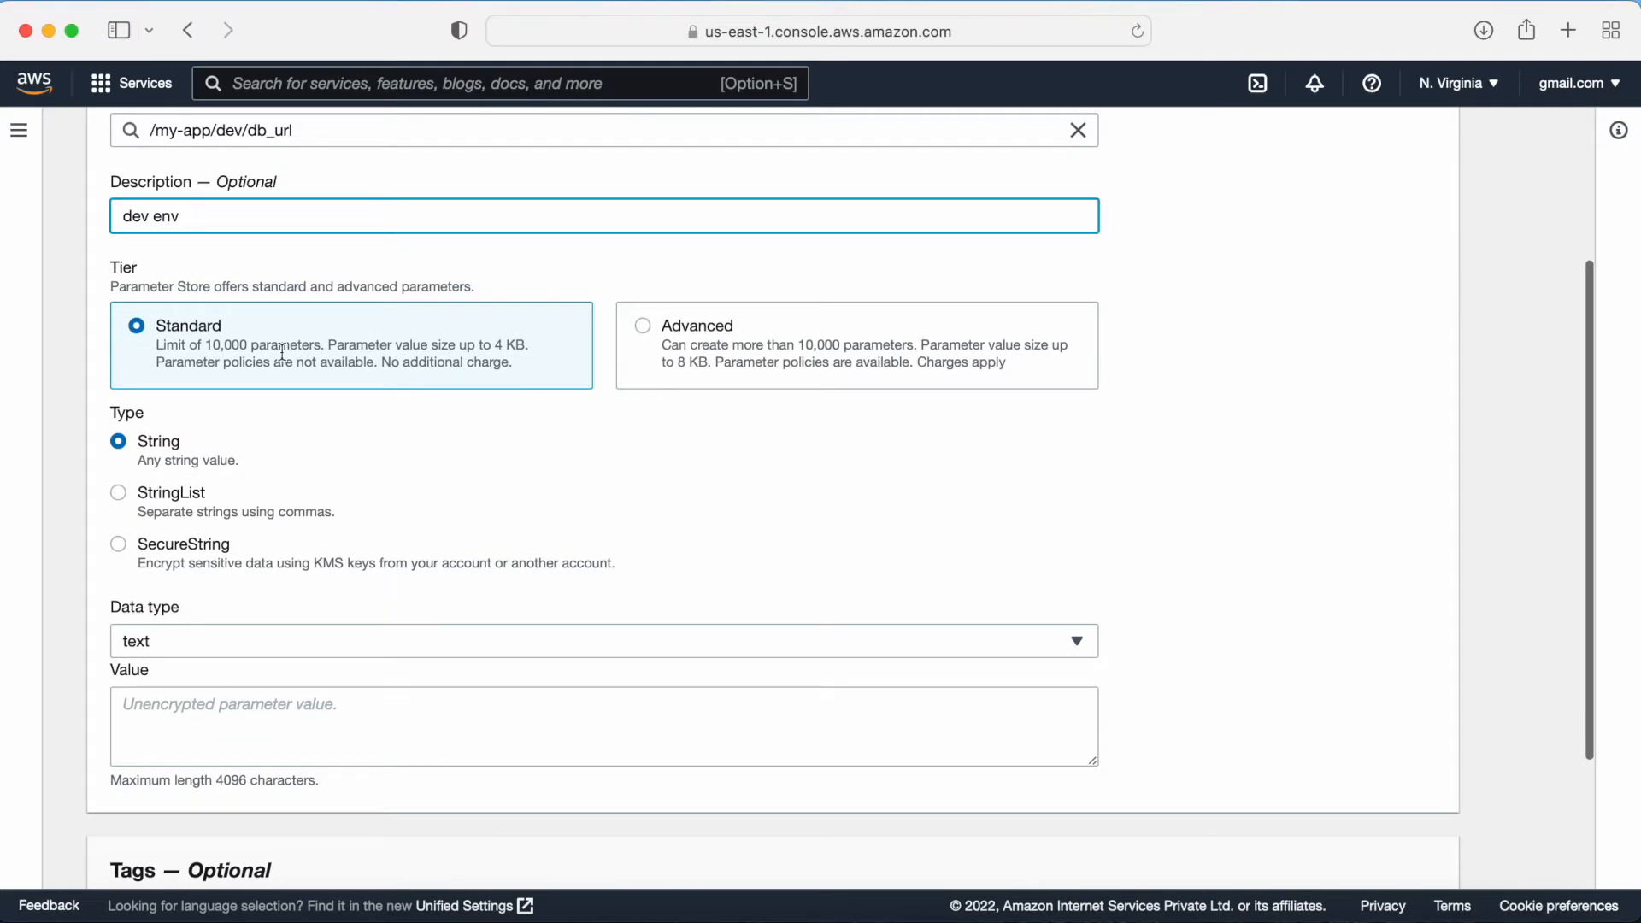
{"action": "scroll", "coordinate": [278, 397], "scroll_direction": "down", "scroll_amount": 2}
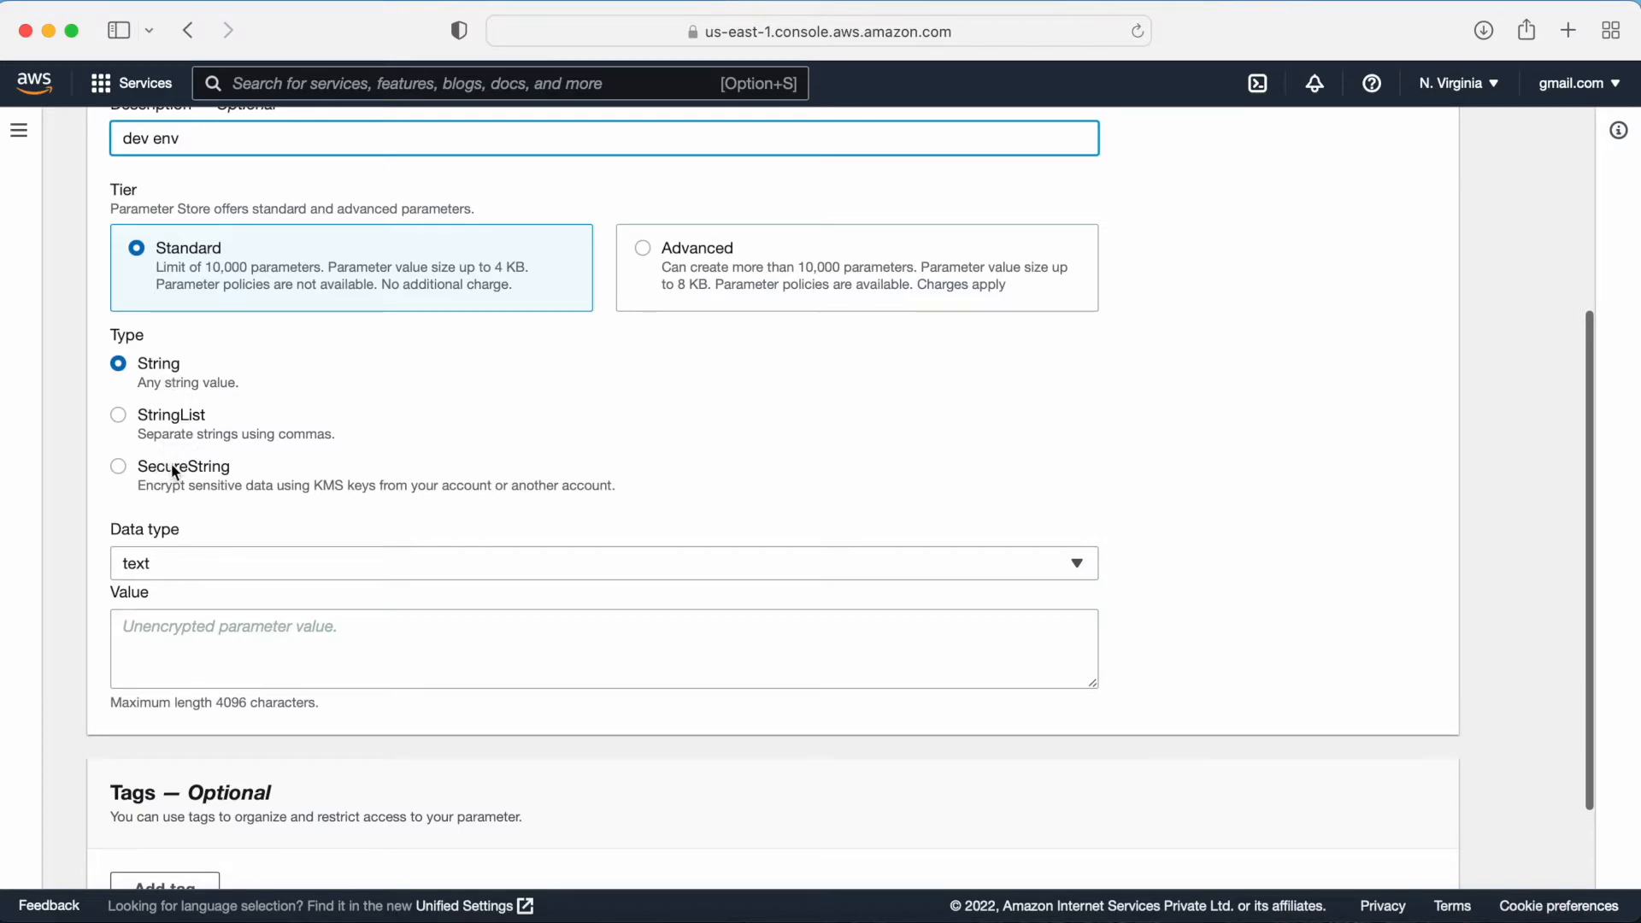
{"action": "scroll", "coordinate": [249, 454], "scroll_direction": "up", "scroll_amount": 2}
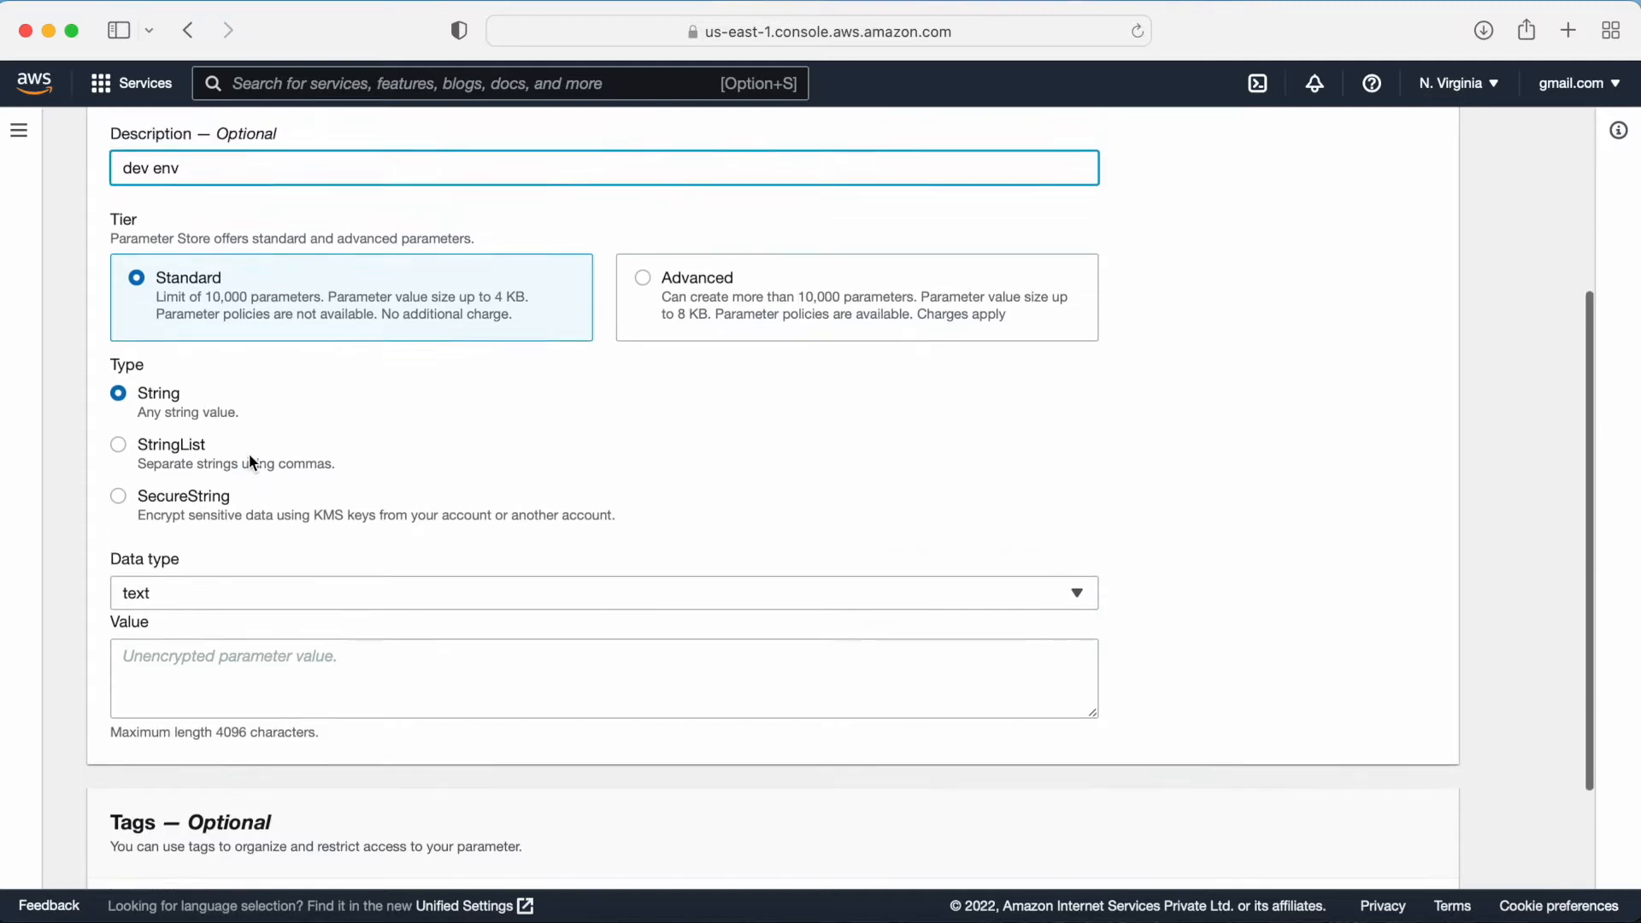
{"action": "left_click", "coordinate": [183, 634]}
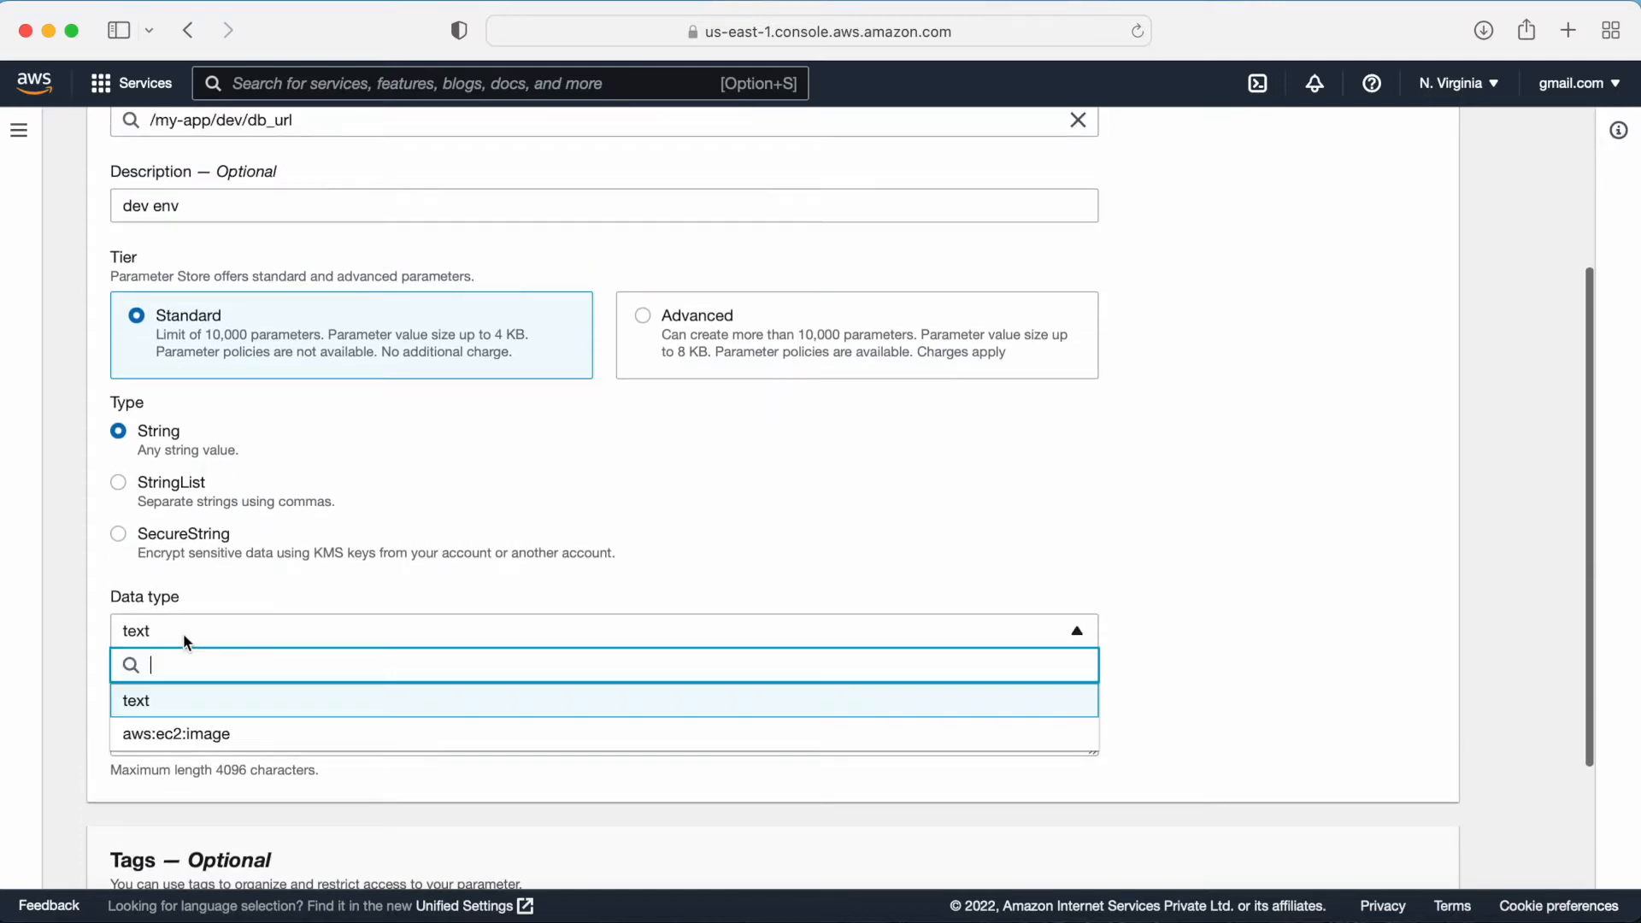
{"action": "left_click", "coordinate": [316, 543]}
{"action": "scroll", "coordinate": [419, 522], "scroll_direction": "down", "scroll_amount": 3}
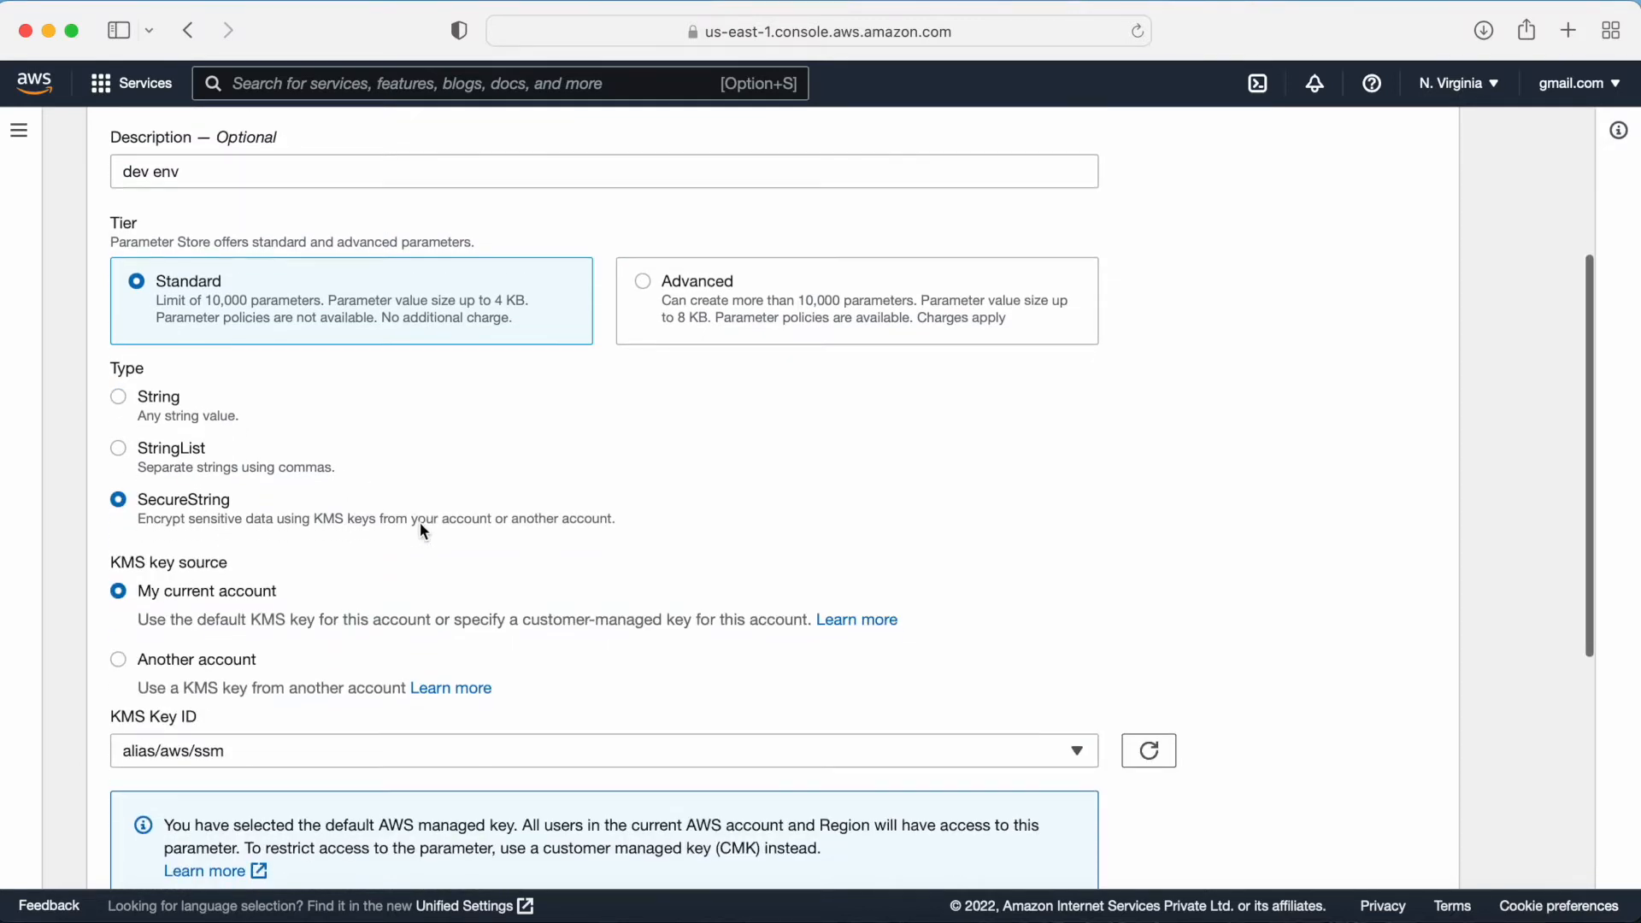
{"action": "left_click", "coordinate": [148, 338]}
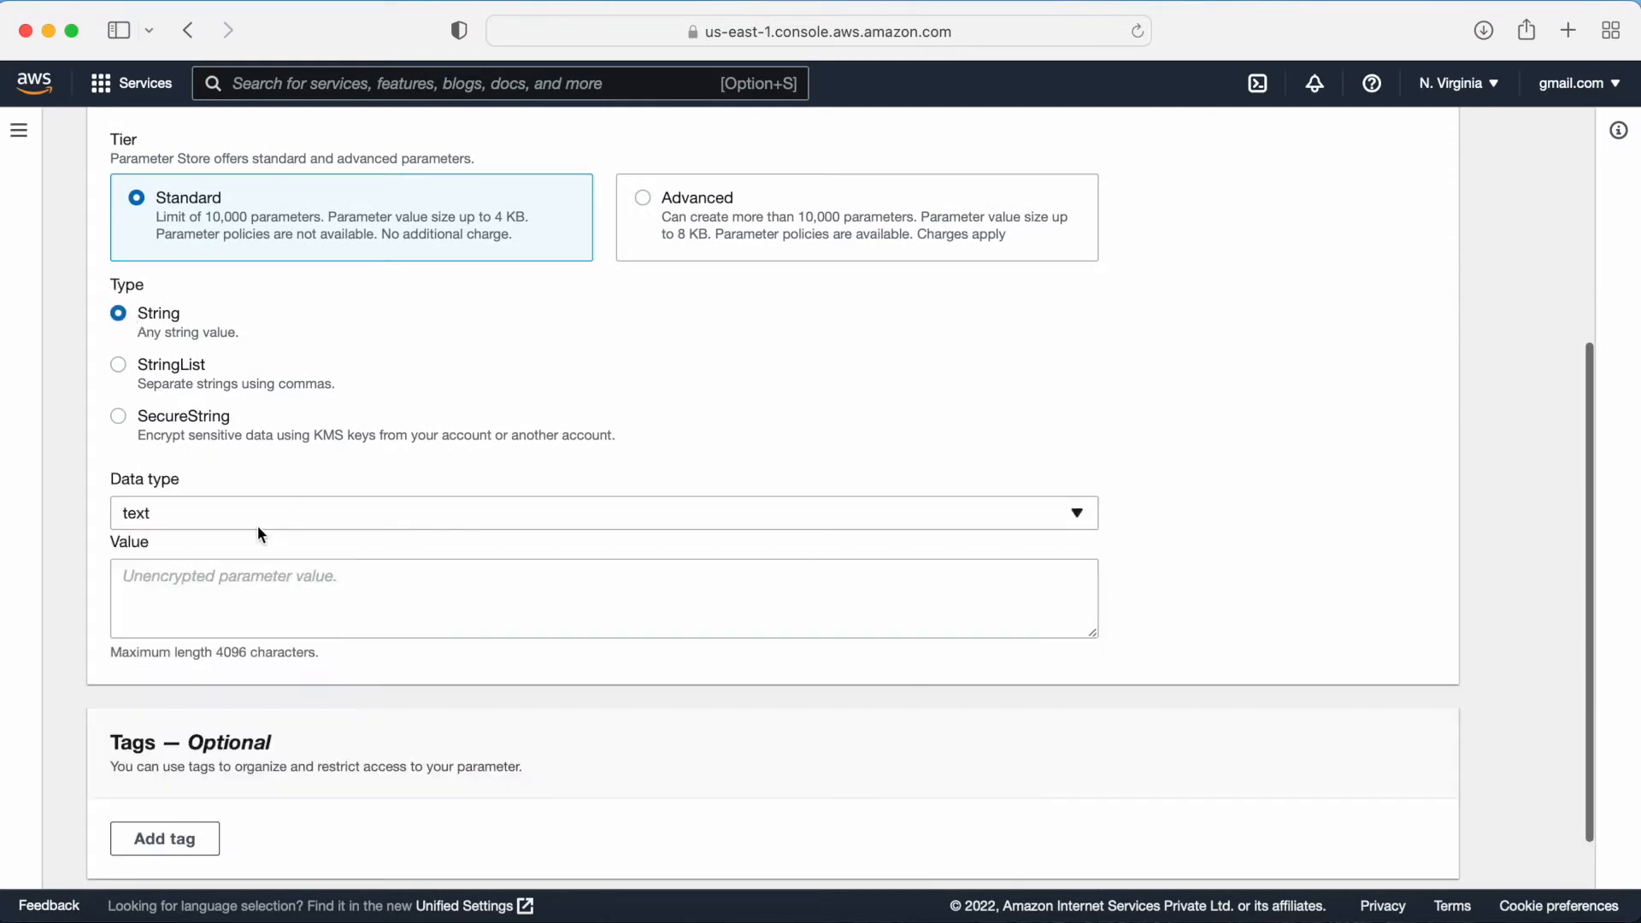
Step: Enter the value dev.database.myapp.com:3306 as a String parameter and create the parameter
{"action": "scroll", "coordinate": [348, 513], "scroll_direction": "down", "scroll_amount": 2}
{"action": "left_click", "coordinate": [270, 505]}
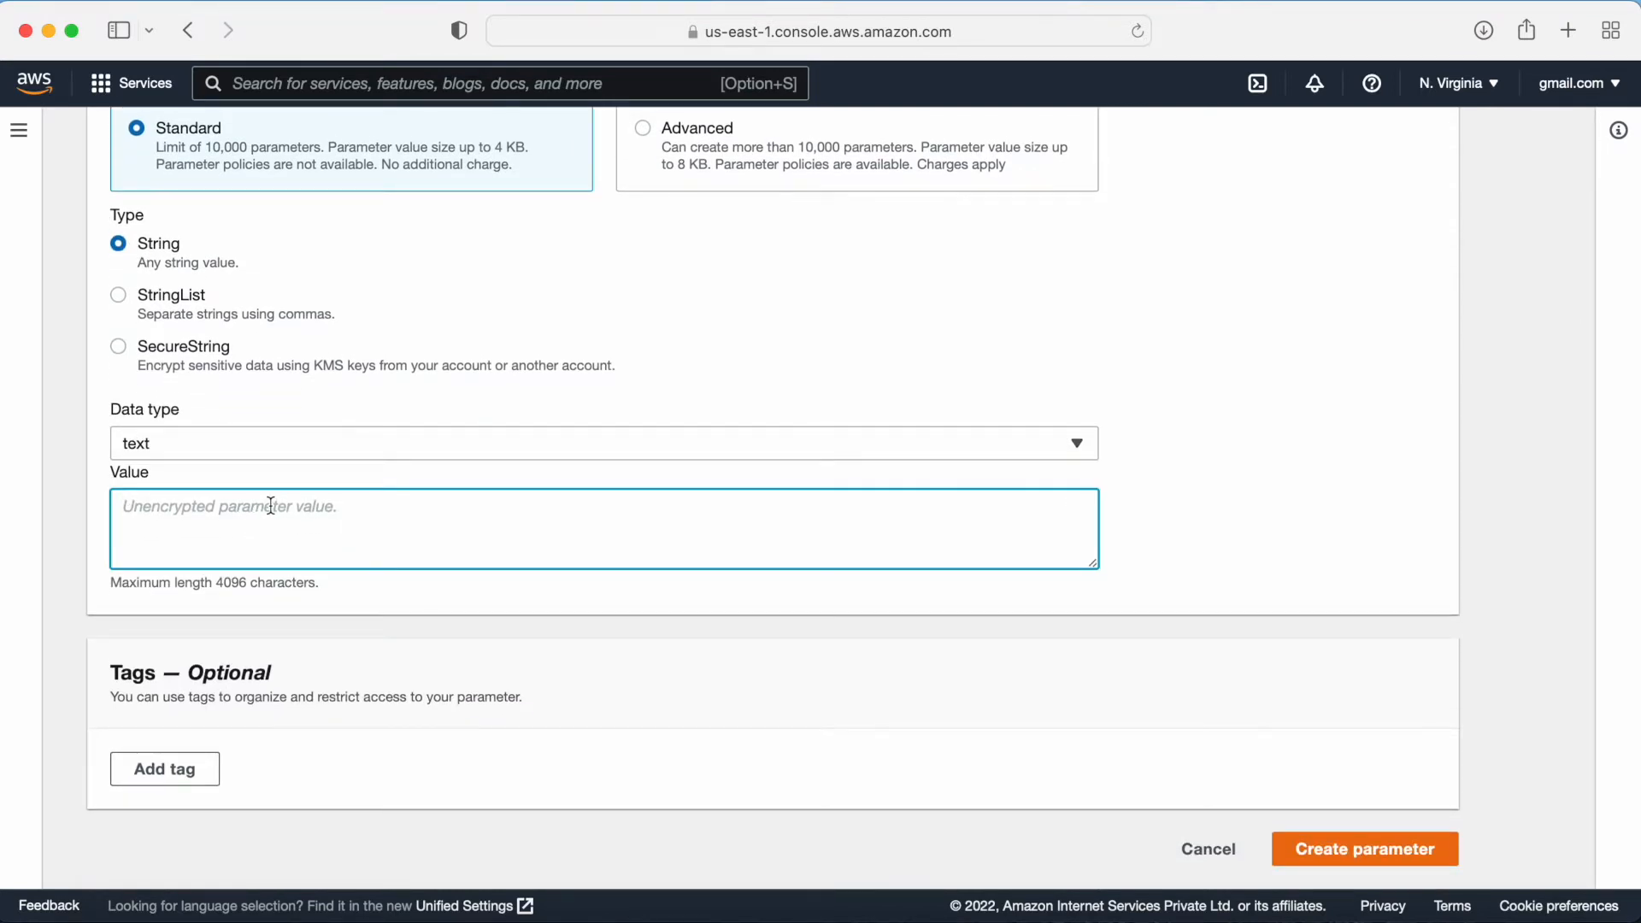
{"action": "type", "text": "dev."}
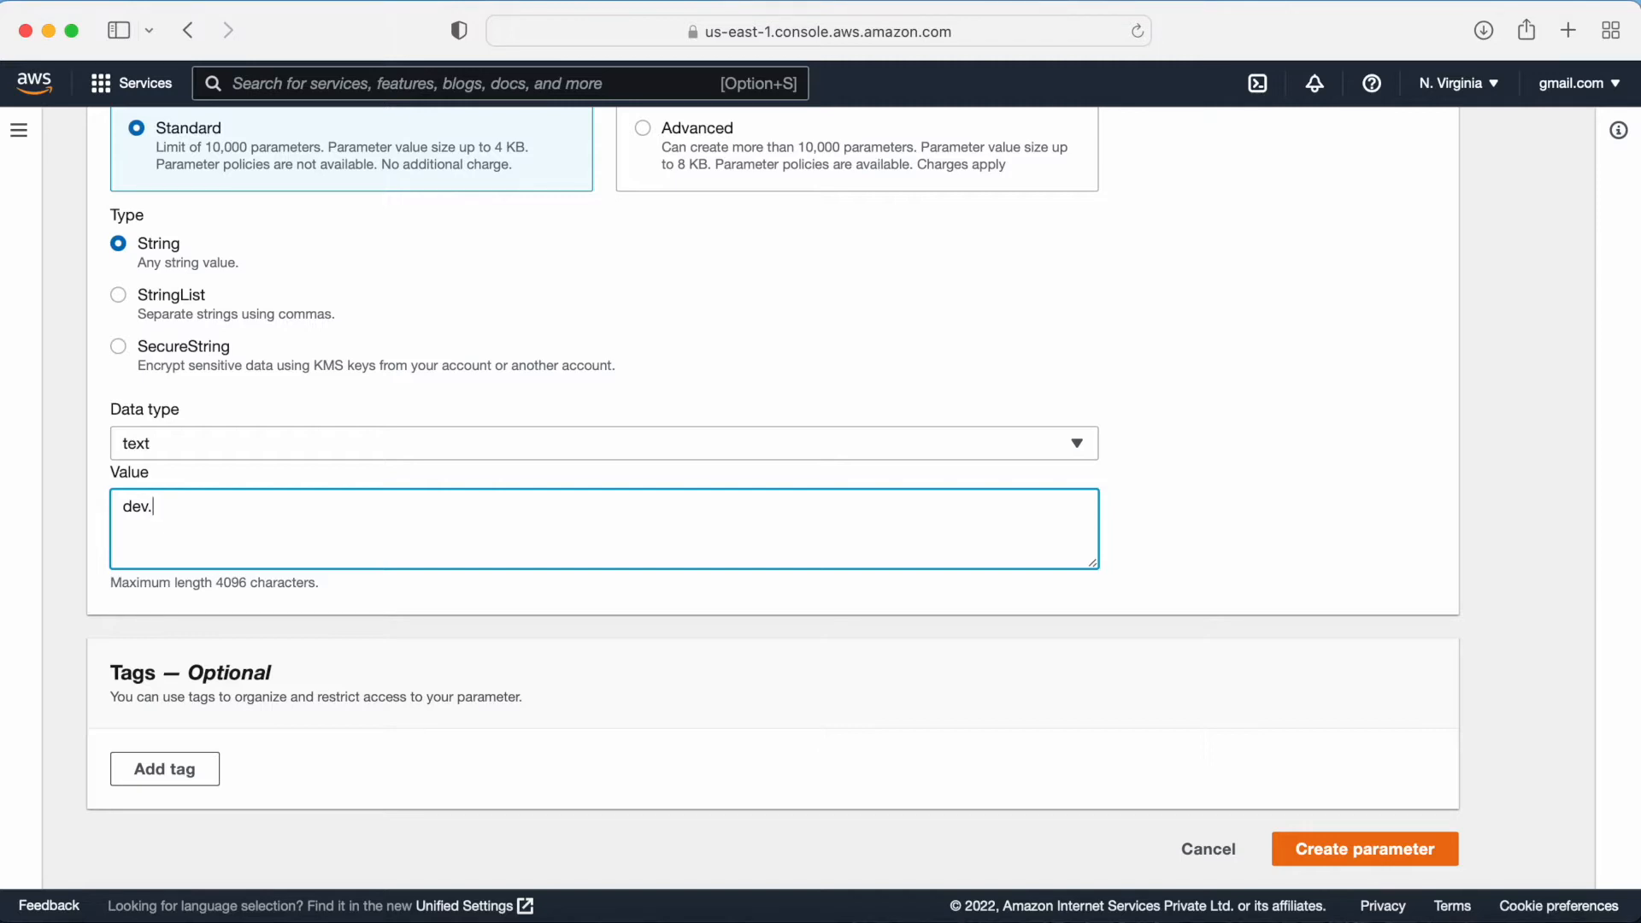
{"action": "type", "text": "database.myapp.com:330"}
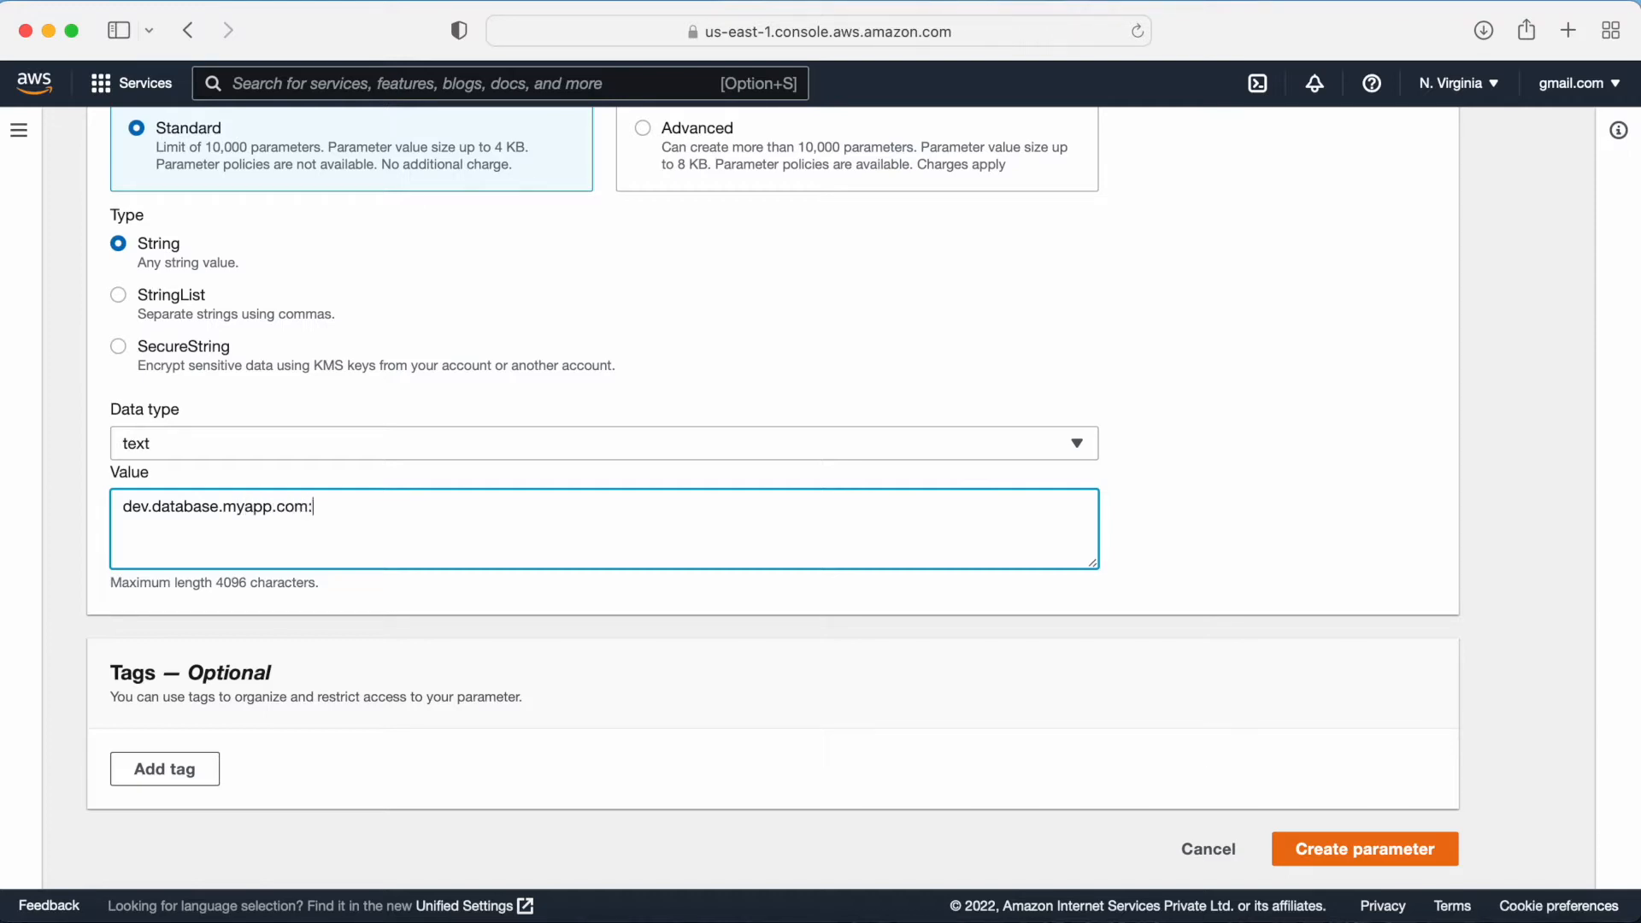
{"action": "type", "text": "6"}
{"action": "left_click", "coordinate": [1366, 859]}
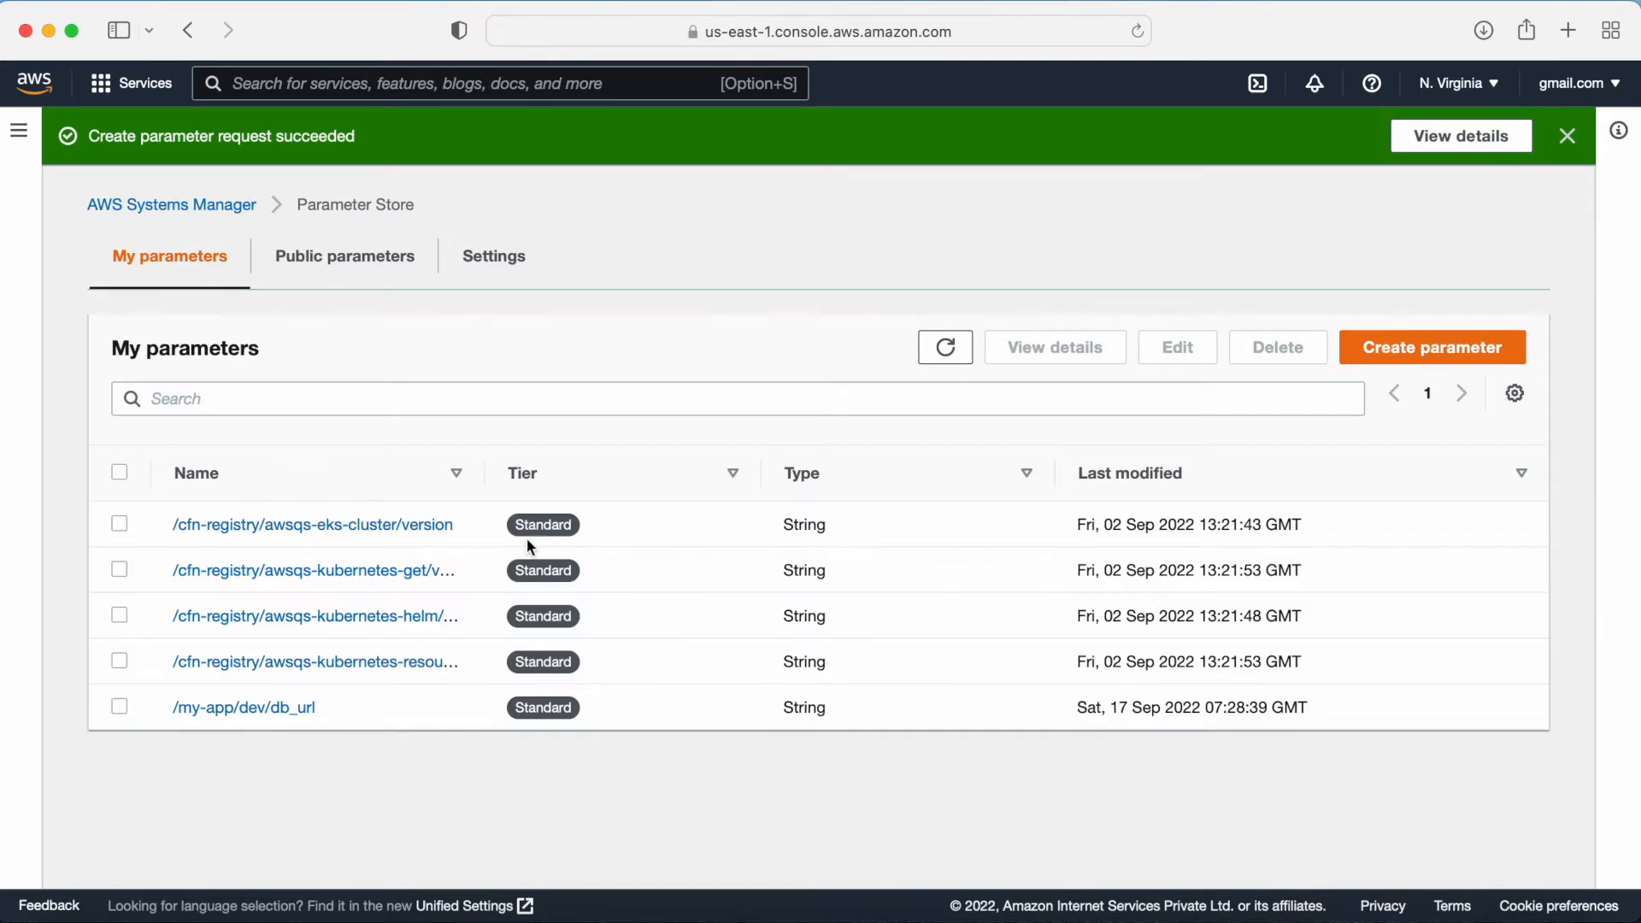
Step: Review the new db_url parameter's details and return to the parameter list
{"action": "left_click", "coordinate": [250, 709]}
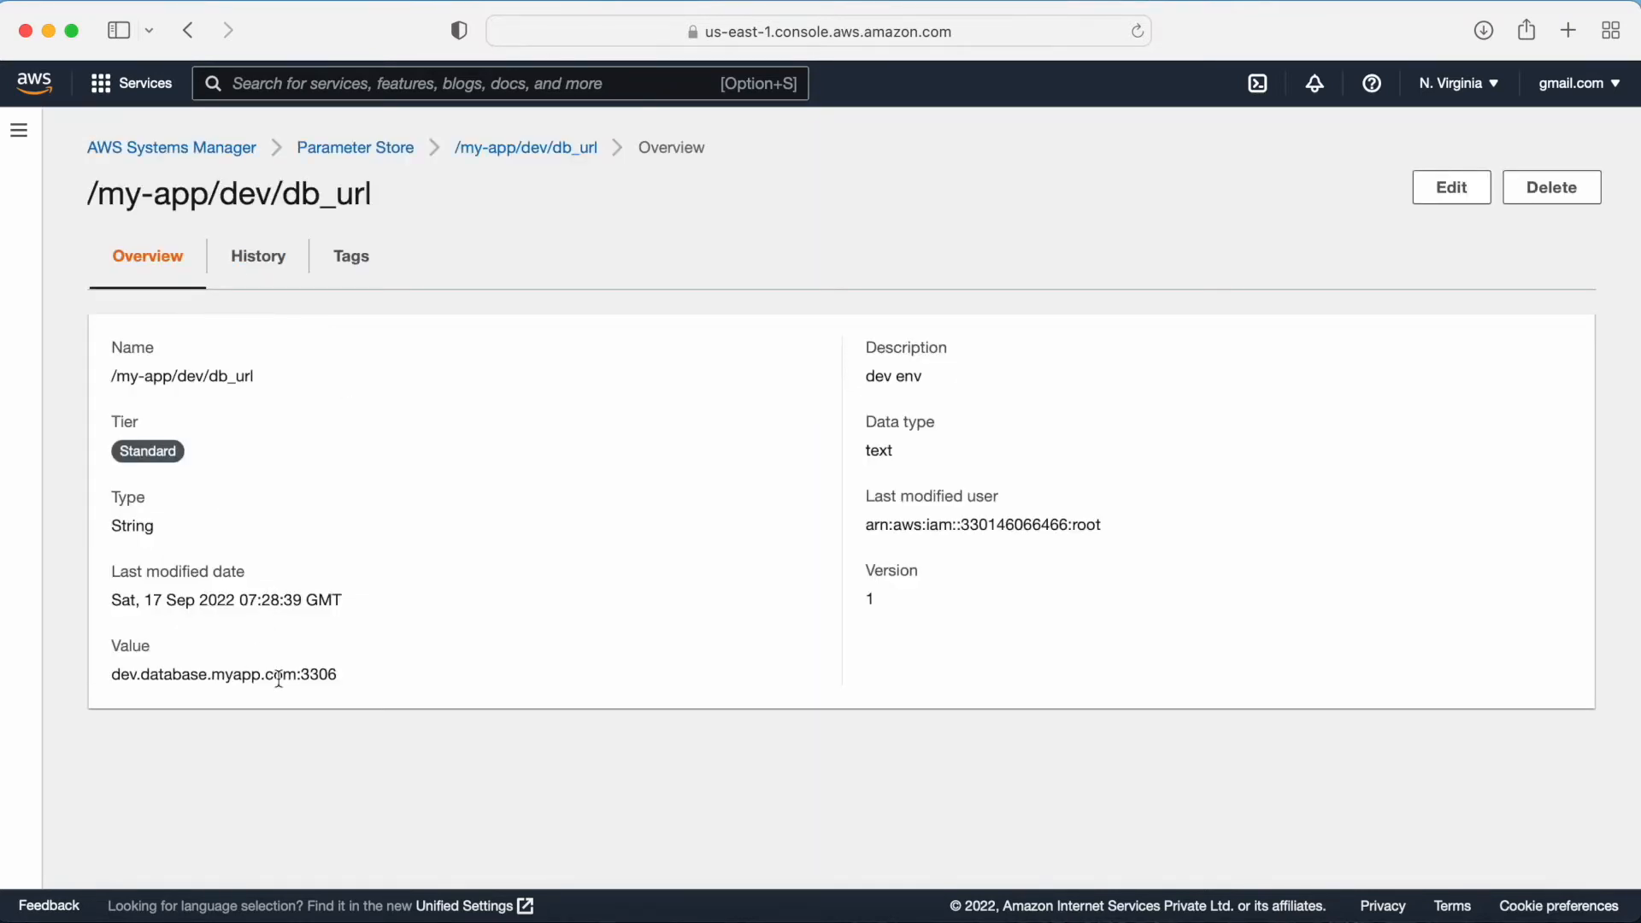
{"action": "left_click_drag", "start_coordinate": [391, 684], "coordinate": [95, 670]}
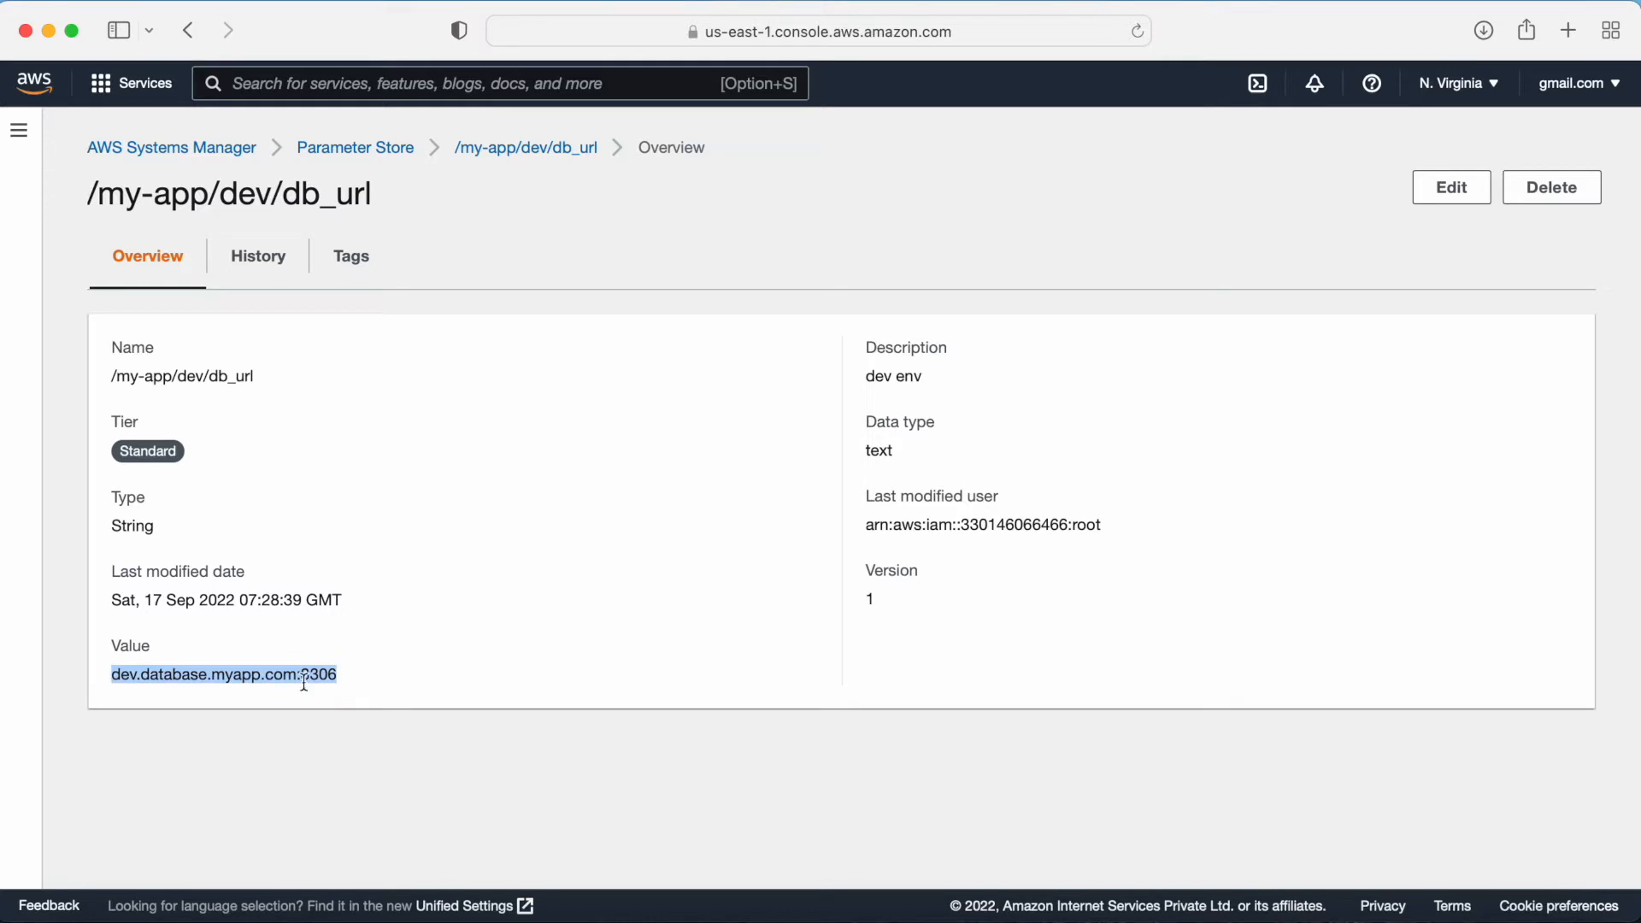
{"action": "left_click", "coordinate": [512, 147]}
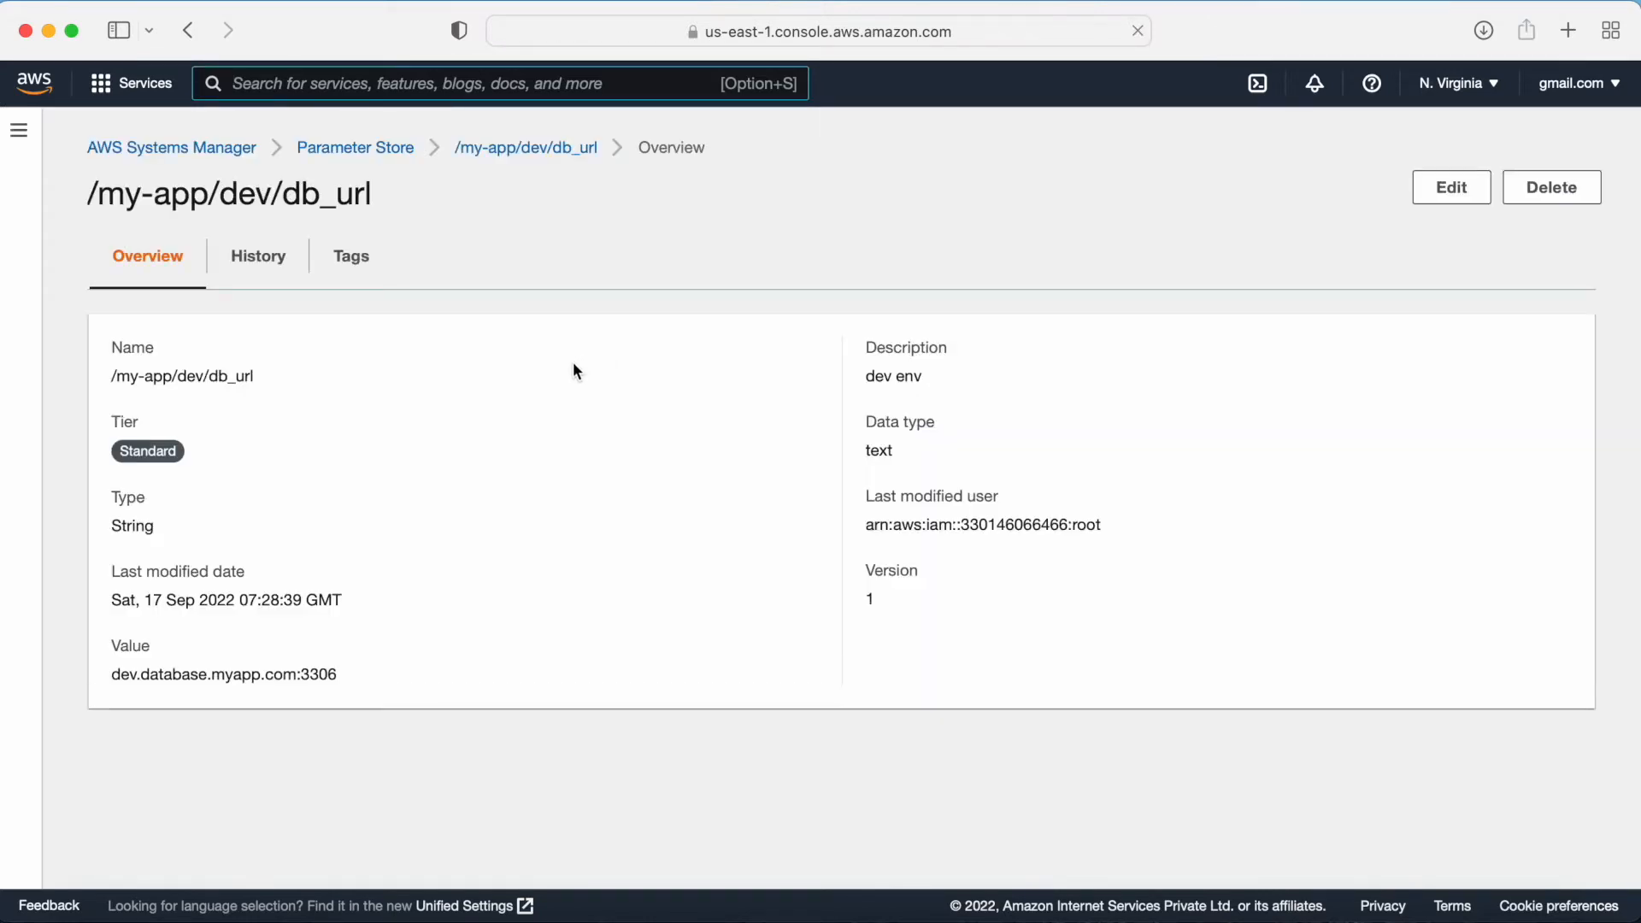
{"action": "left_click", "coordinate": [378, 148]}
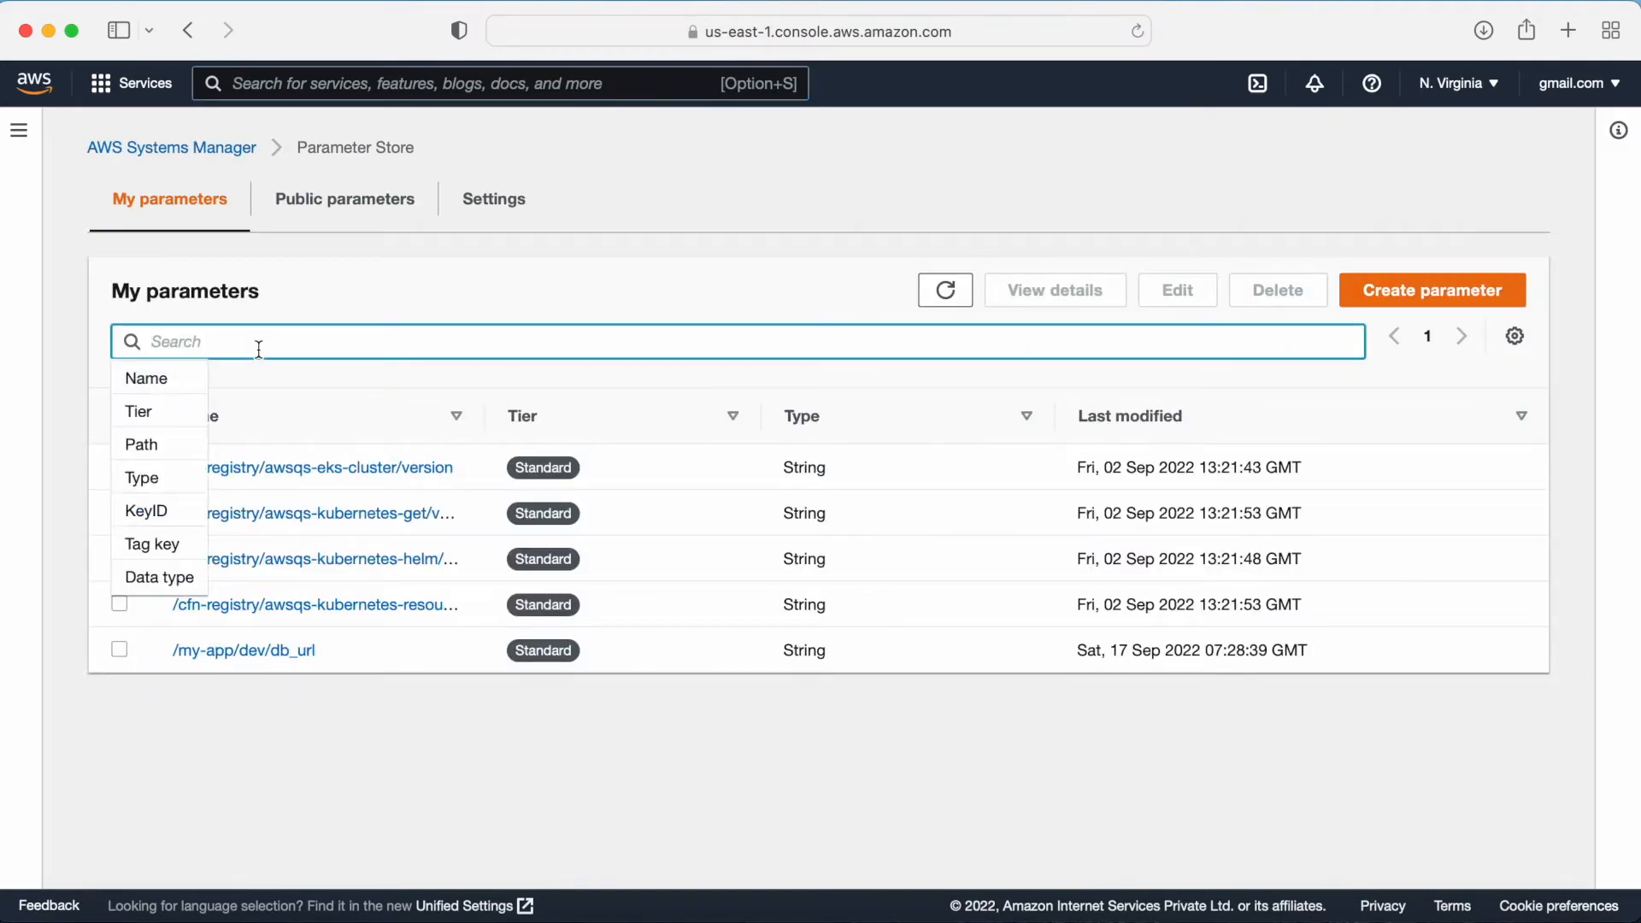
{"action": "type", "text": "/my"}
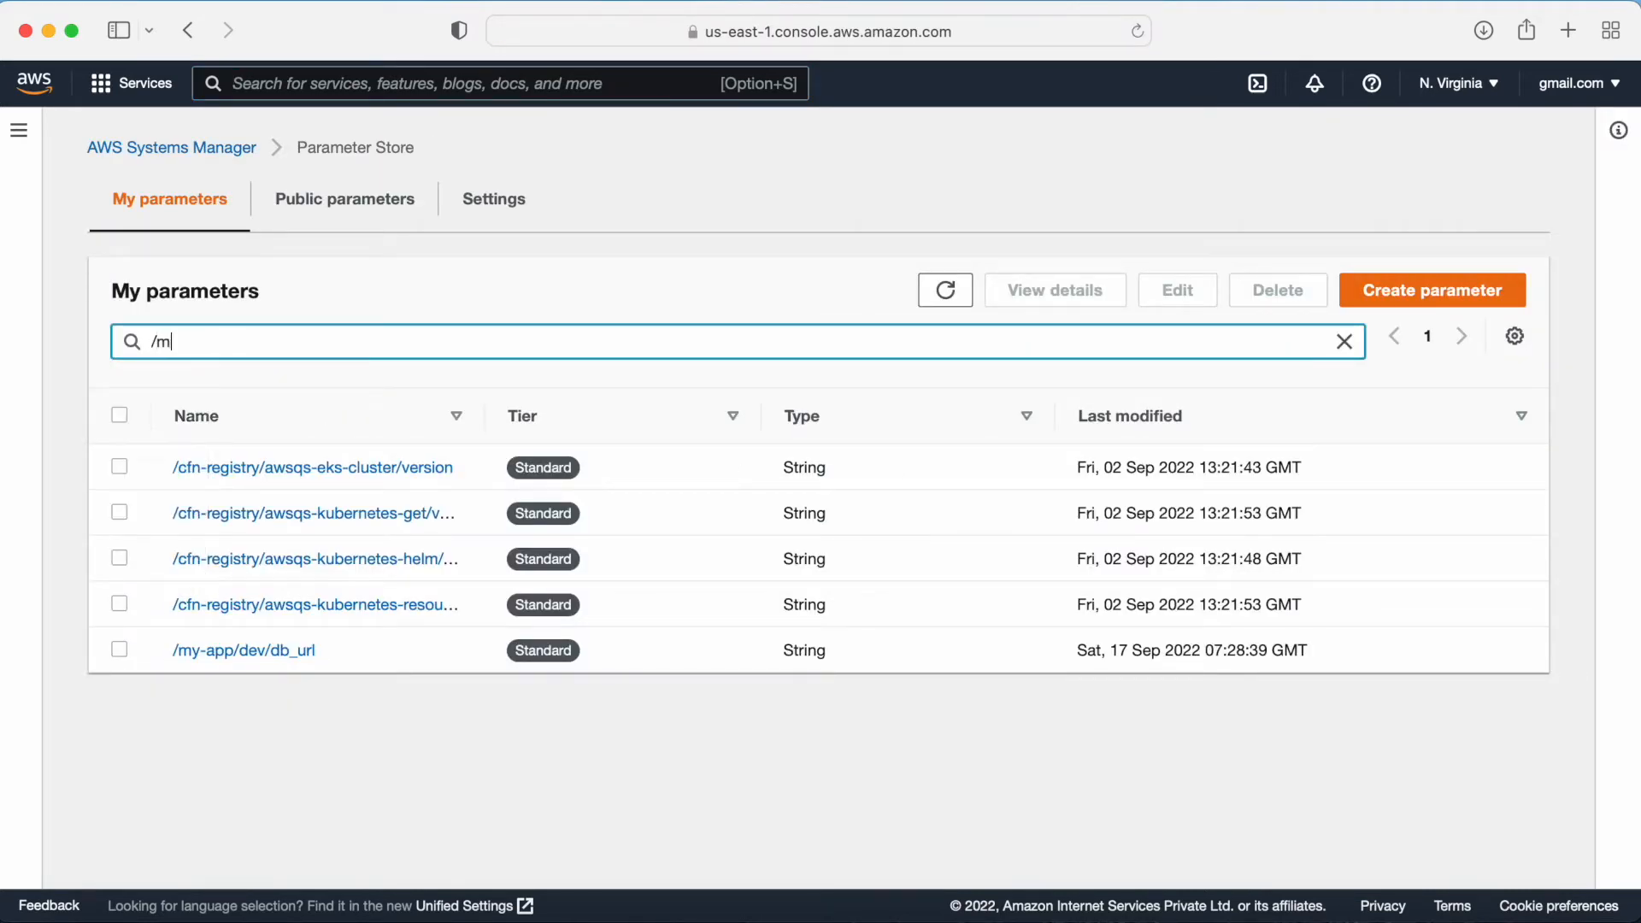
{"action": "key", "text": "BackSpace"}
{"action": "key", "text": "BackSpace"}
{"action": "key", "text": "BackSpace"}
{"action": "type", "text": "mysql"}
{"action": "key", "text": "BackSpace"}
{"action": "key", "text": "BackSpace"}
{"action": "key", "text": "BackSpace"}
{"action": "key", "text": "BackSpace"}
{"action": "key", "text": "BackSpace"}
{"action": "type", "text": "/m"}
{"action": "key", "text": "BackSpace"}
{"action": "key", "text": "BackSpace"}
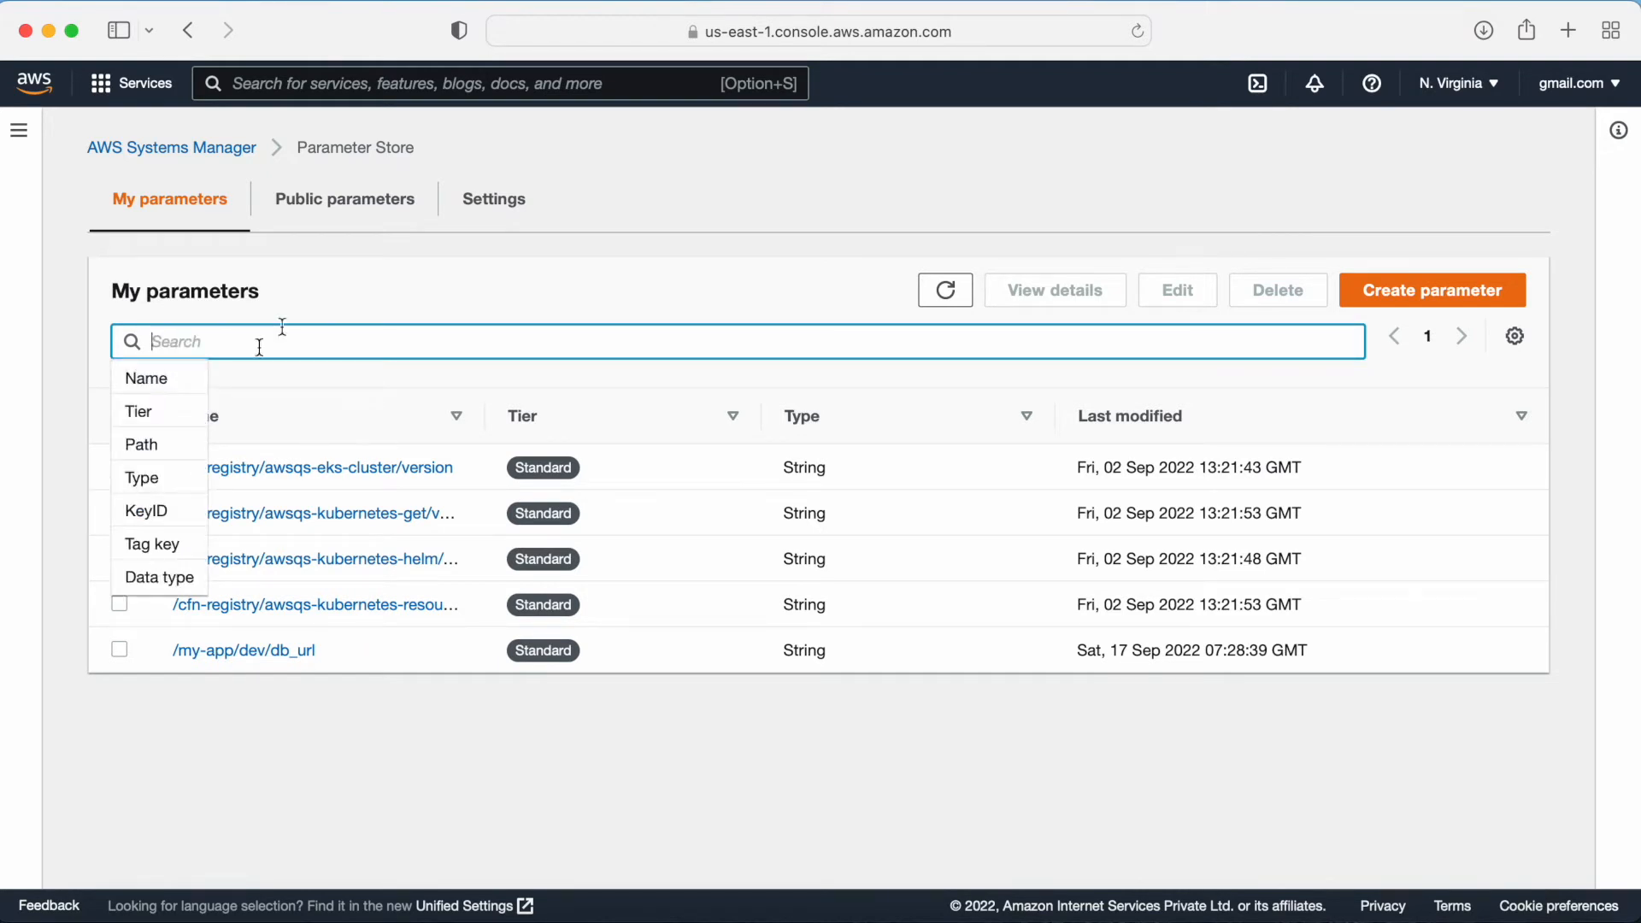
Step: Start another new parameter named /my-app/dev/db_password, reusing the suggested /my-app/dev/ path
{"action": "left_click", "coordinate": [1408, 290]}
{"action": "left_click", "coordinate": [220, 363]}
{"action": "type", "text": "/my"}
{"action": "key", "text": "Down"}
{"action": "key", "text": "Down"}
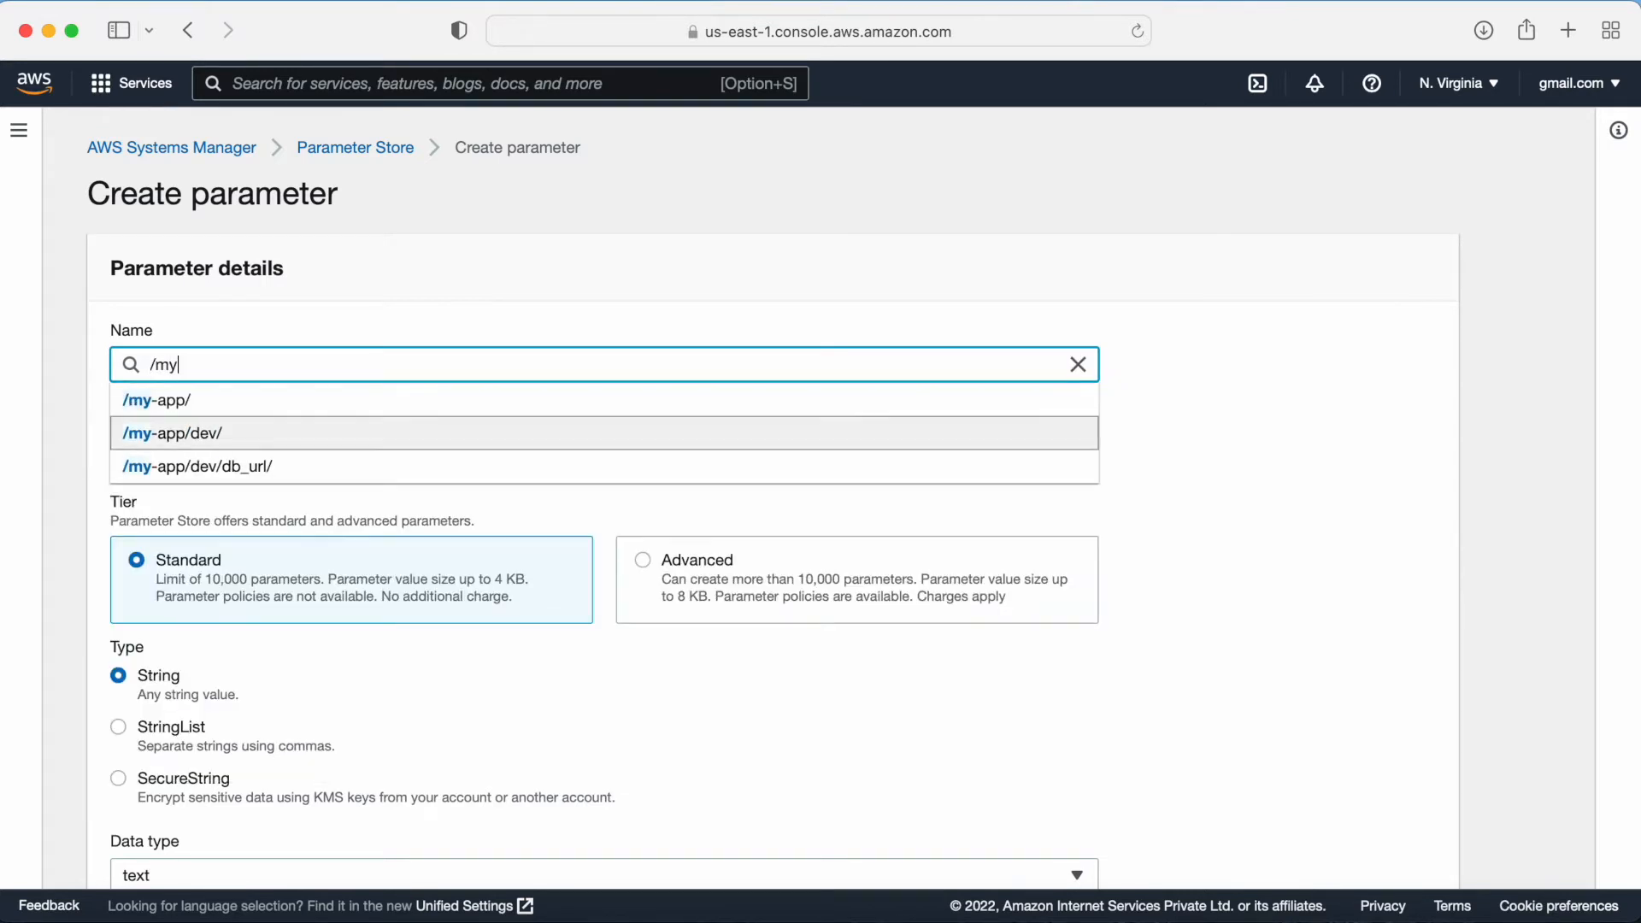
{"action": "key", "text": "Return"}
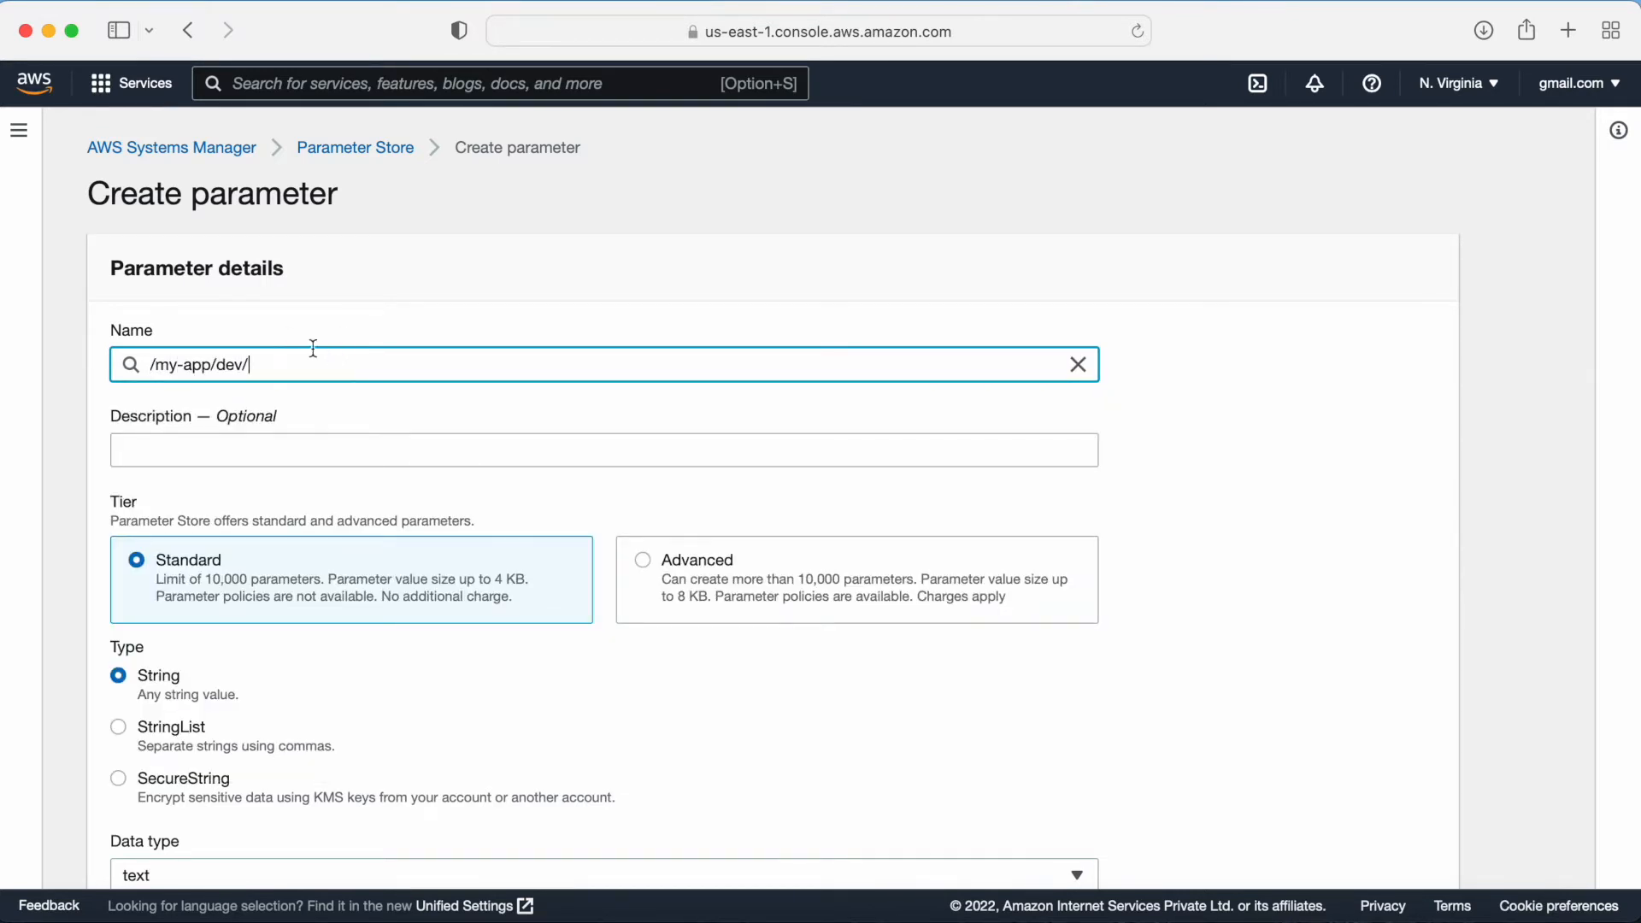
{"action": "type", "text": "db_password"}
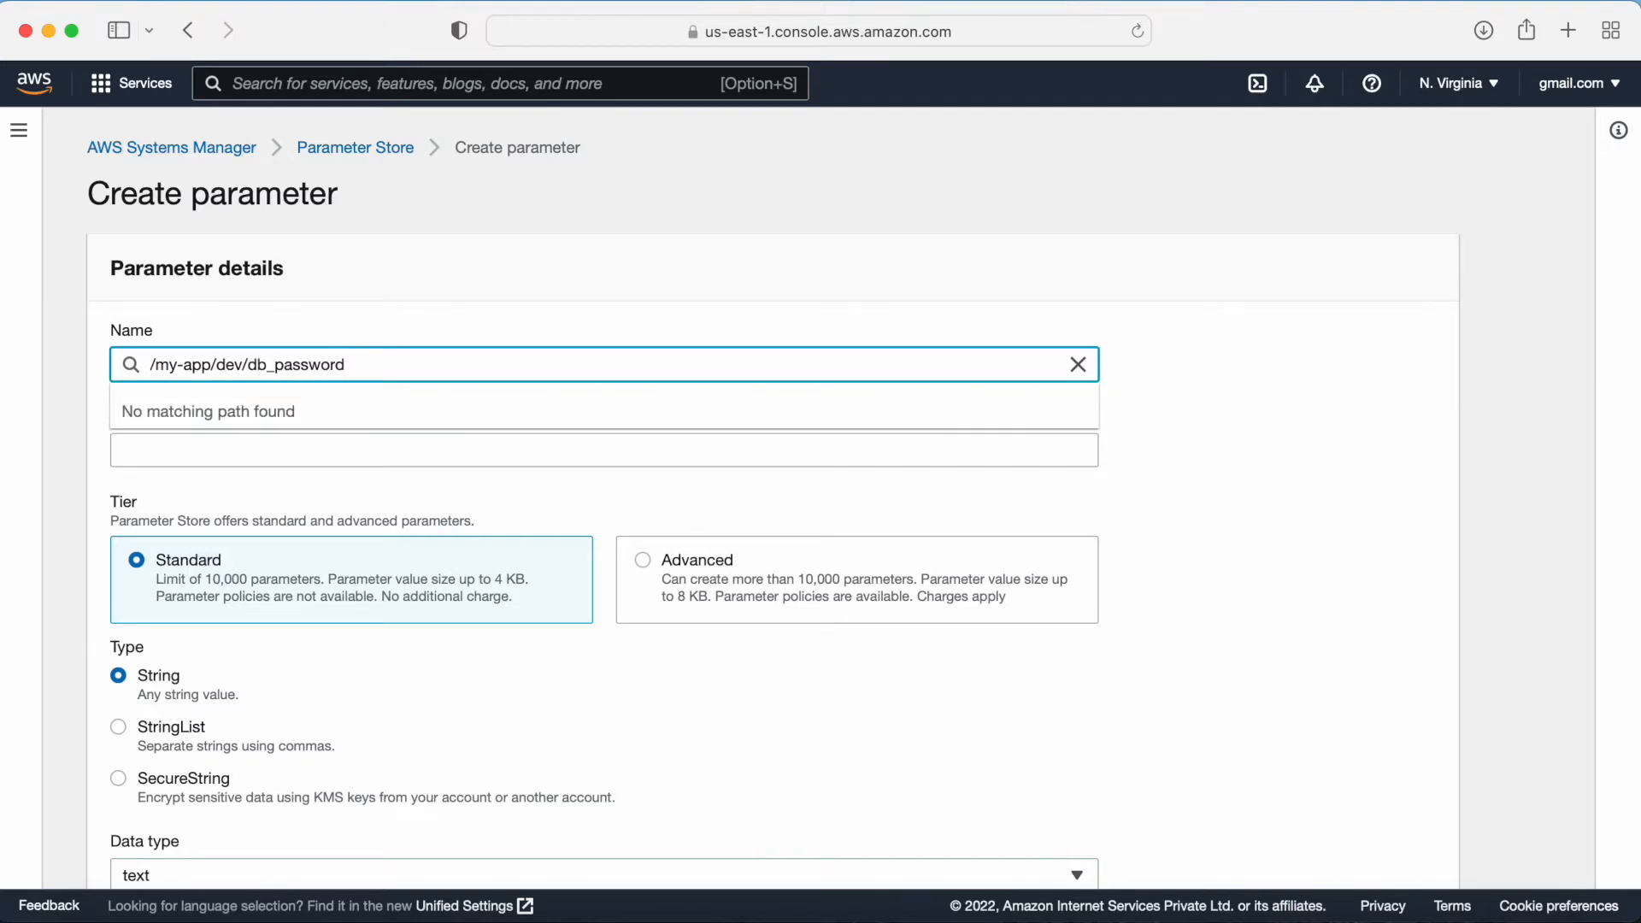
Step: Set the parameter's description to password to connect db
{"action": "left_click", "coordinate": [187, 451]}
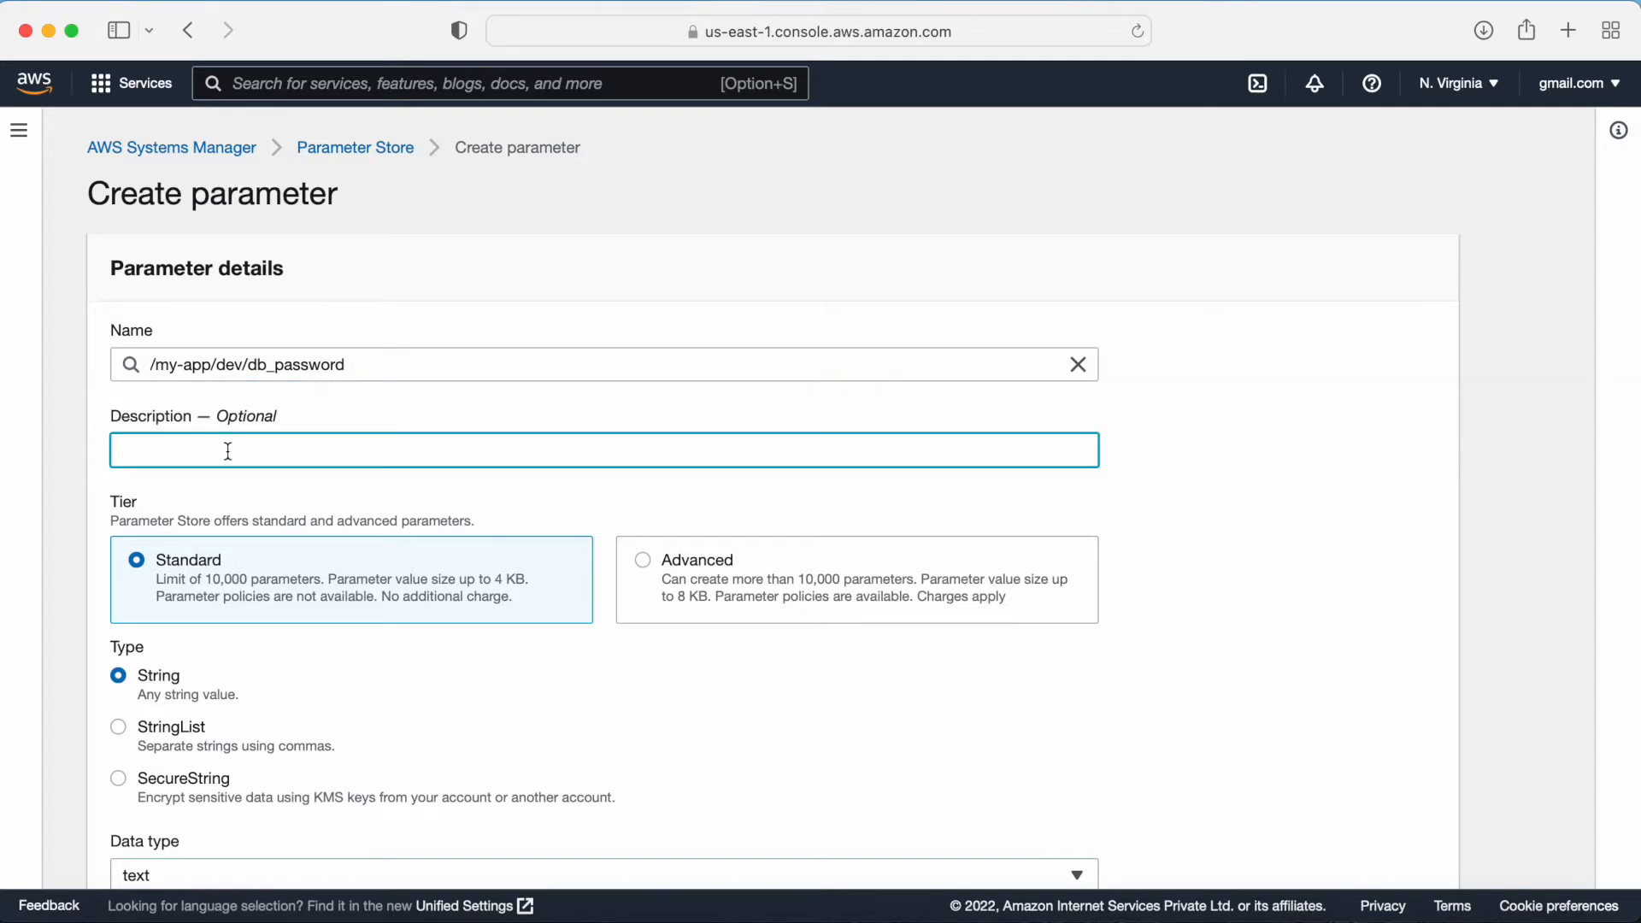
{"action": "type", "text": "password to connect db"}
Step: Set the parameter type to SecureString, keeping the current account's default KMS key
{"action": "scroll", "coordinate": [119, 521], "scroll_direction": "down", "scroll_amount": 5}
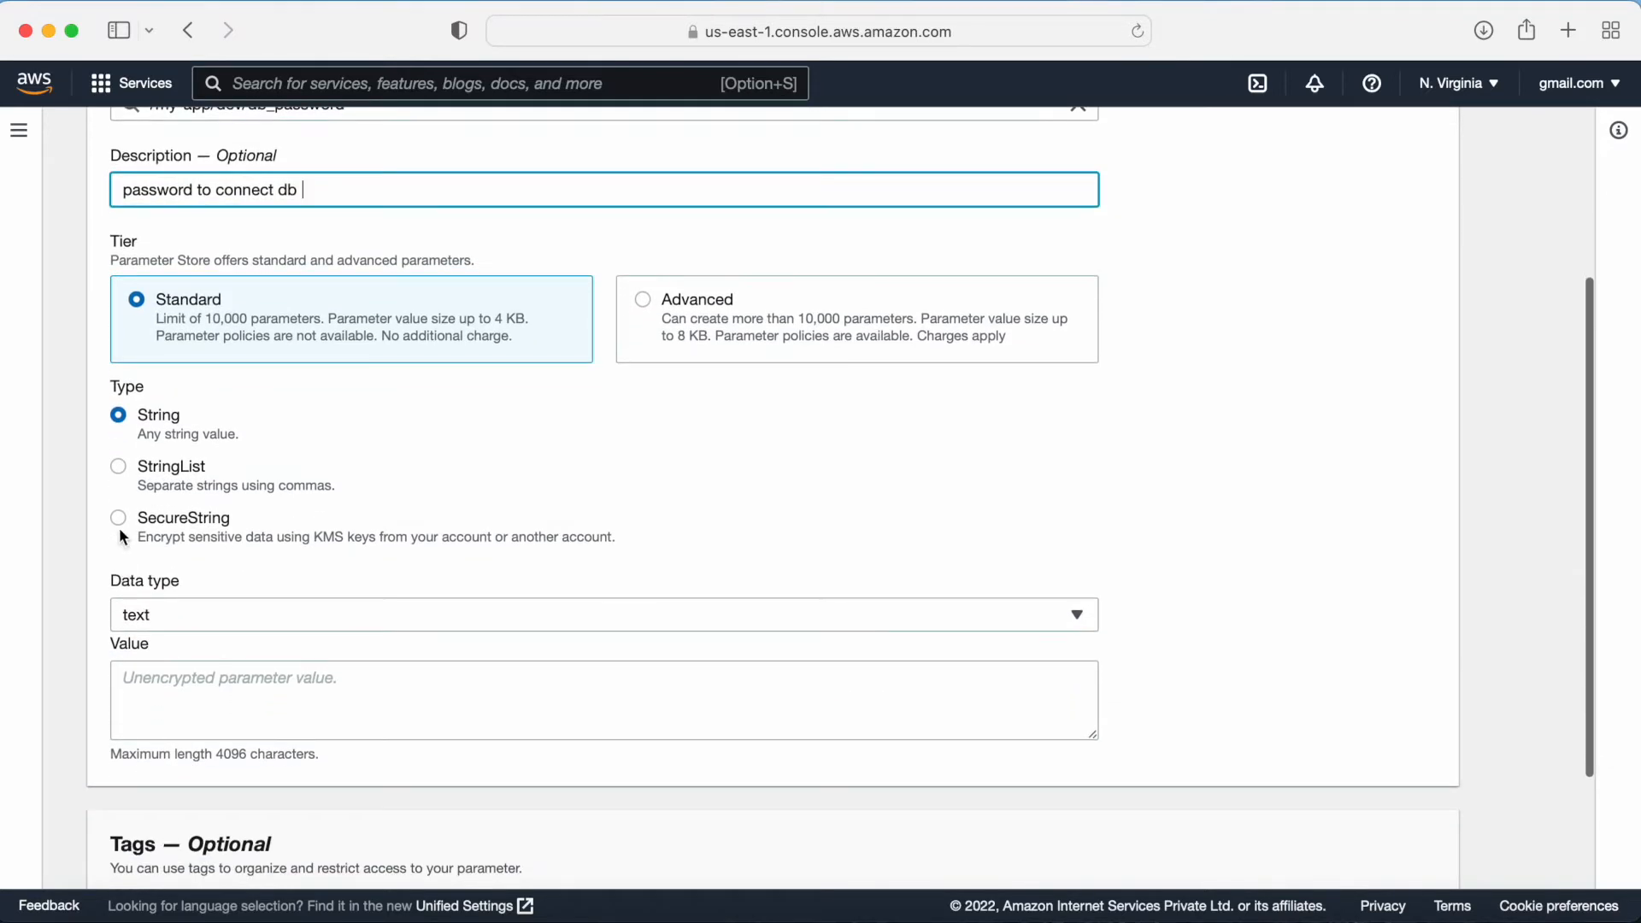
{"action": "left_click", "coordinate": [120, 521]}
{"action": "scroll", "coordinate": [253, 538], "scroll_direction": "down", "scroll_amount": 2}
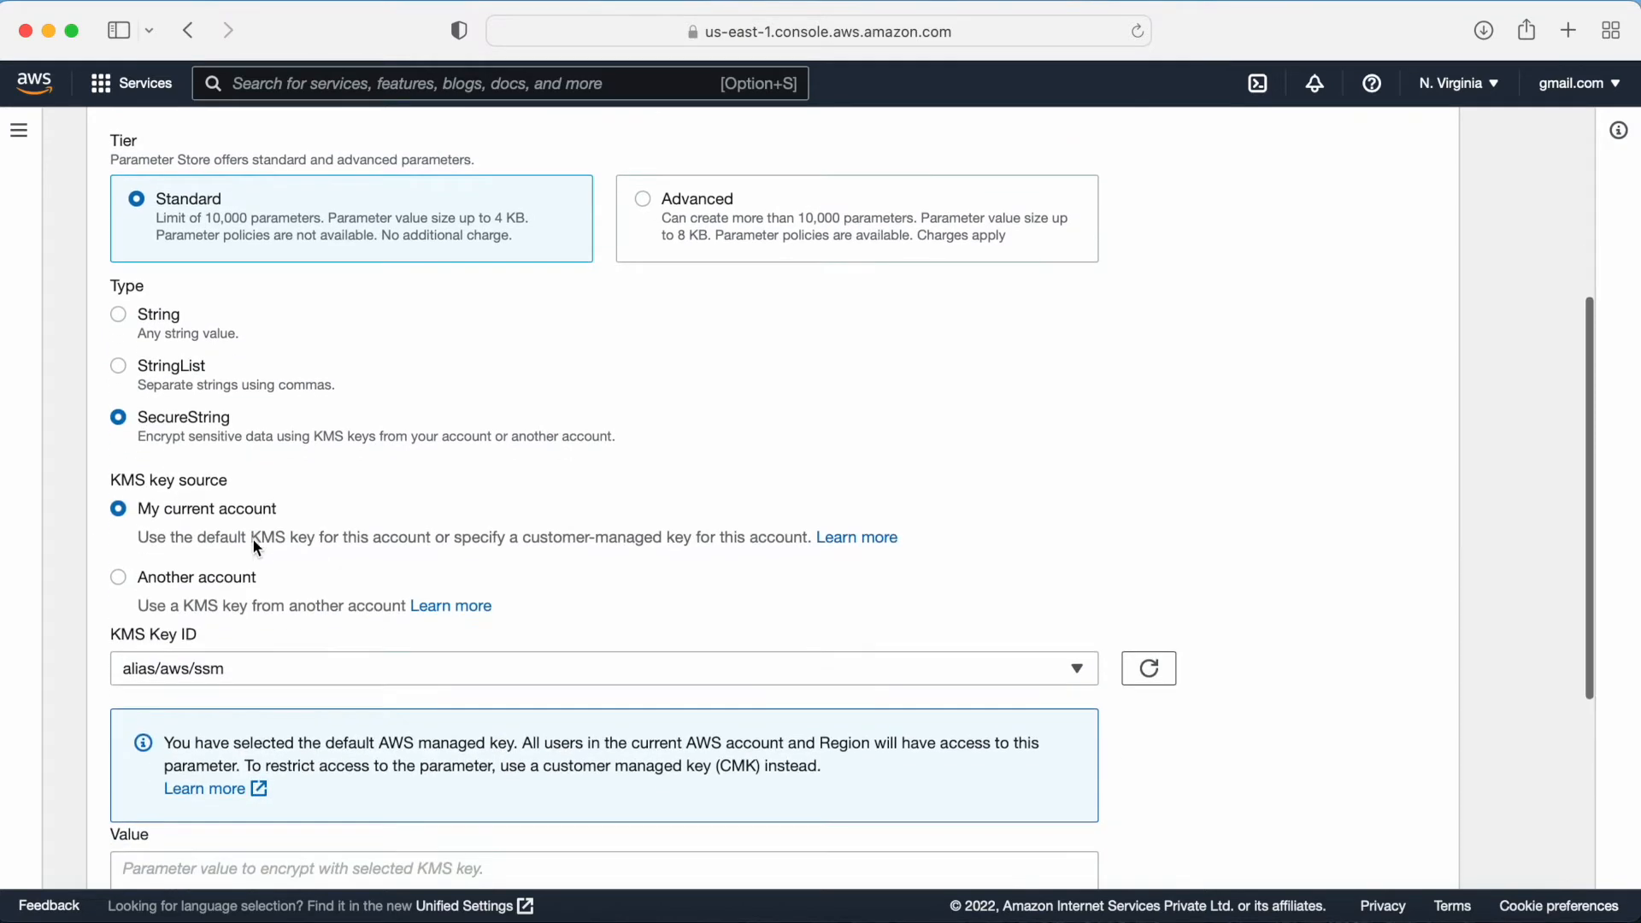
{"action": "left_click_drag", "start_coordinate": [129, 482], "coordinate": [217, 478]}
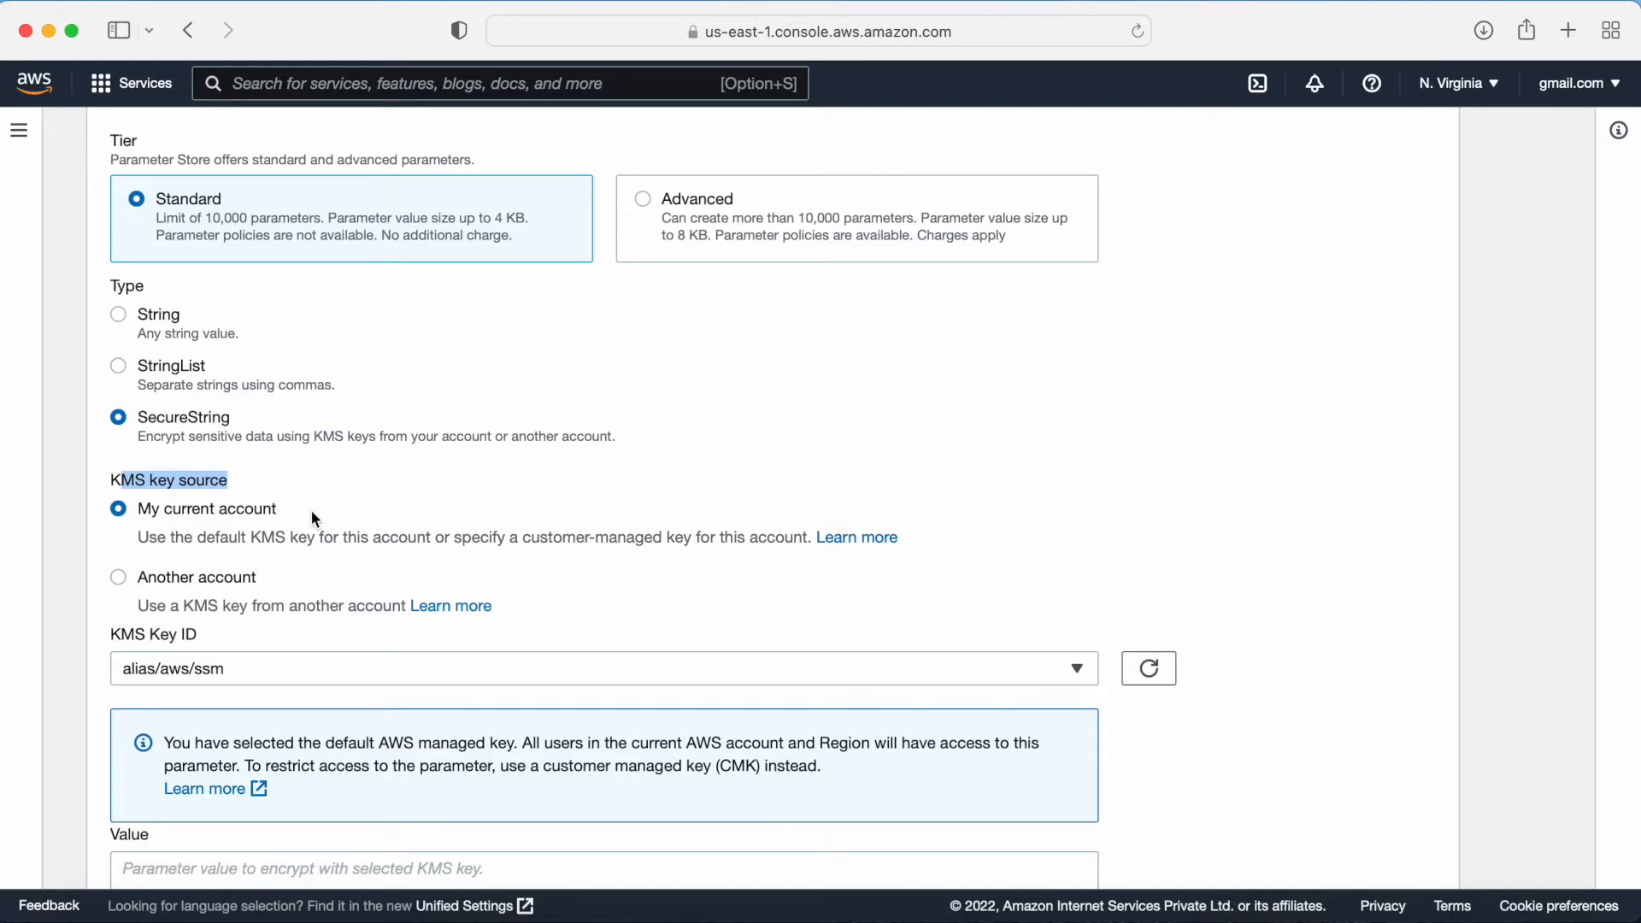
{"action": "scroll", "coordinate": [313, 517], "scroll_direction": "down", "scroll_amount": 2}
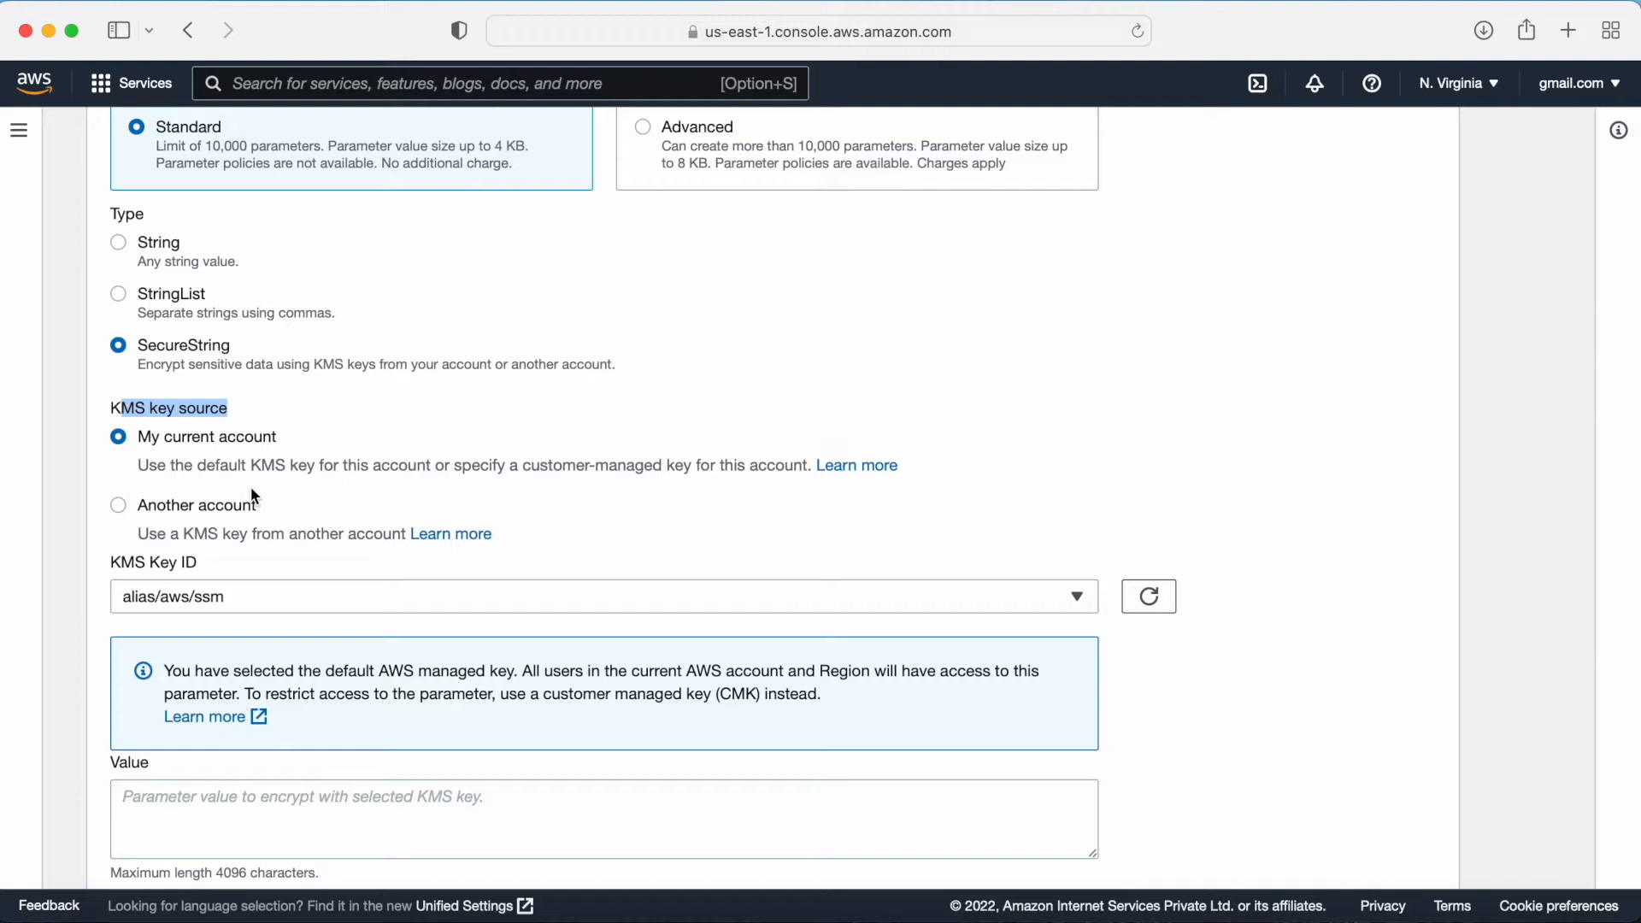
Step: Keep the alias/aws/ssm KMS key, enter the database password as the SecureString value, and create the parameter
{"action": "scroll", "coordinate": [438, 489], "scroll_direction": "down", "scroll_amount": 3}
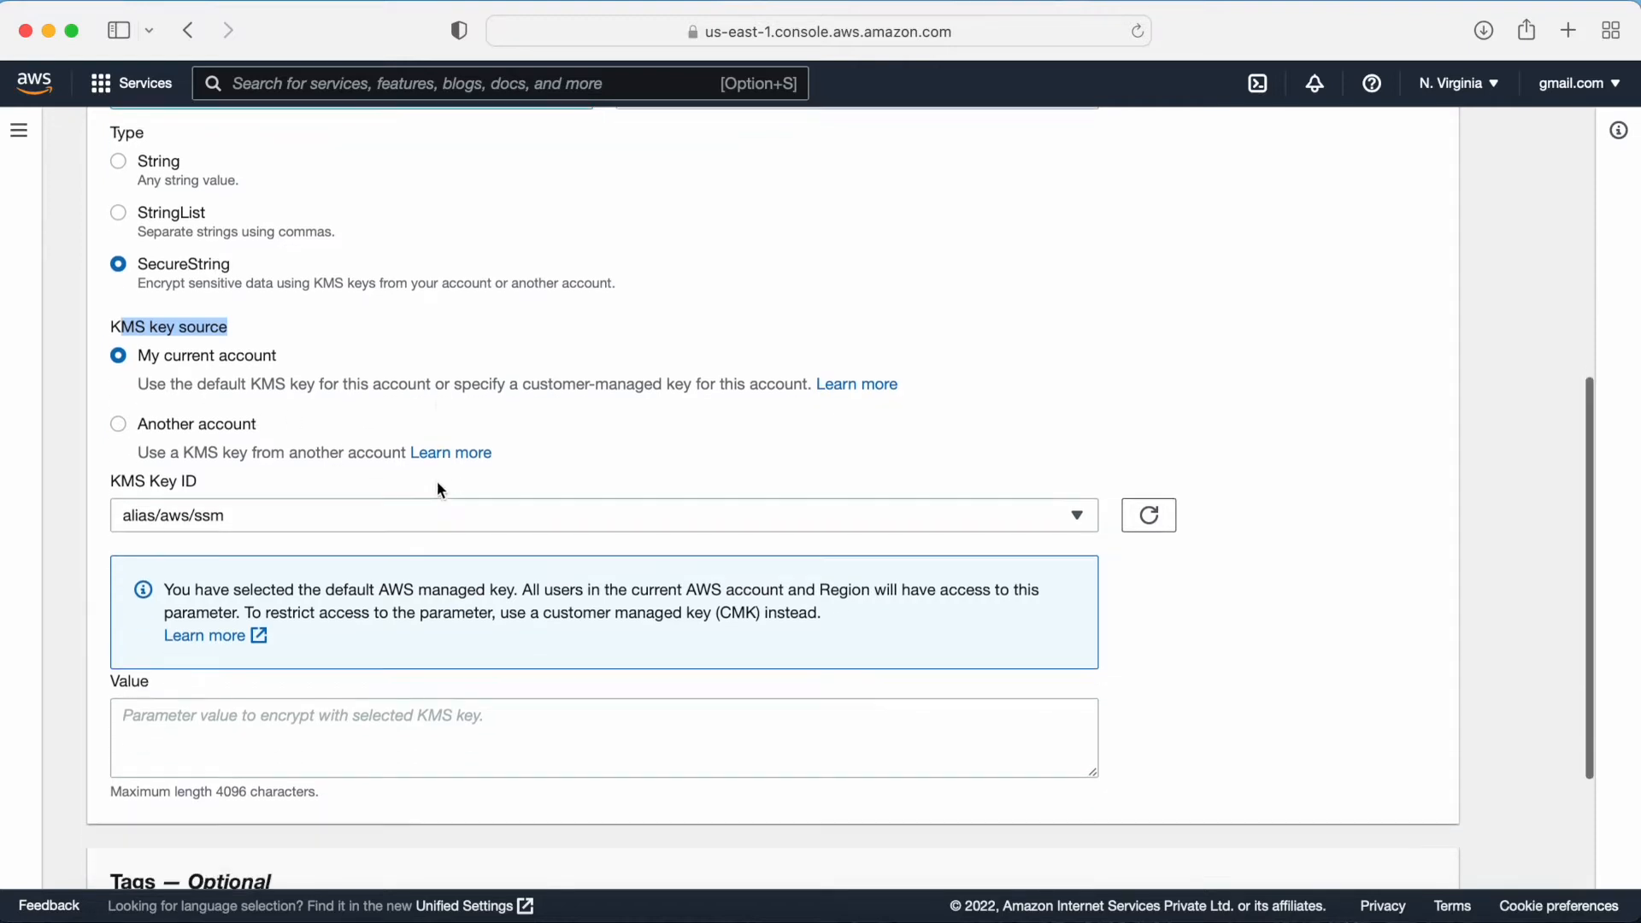
{"action": "scroll", "coordinate": [275, 427], "scroll_direction": "down", "scroll_amount": 1}
{"action": "left_click", "coordinate": [233, 446]}
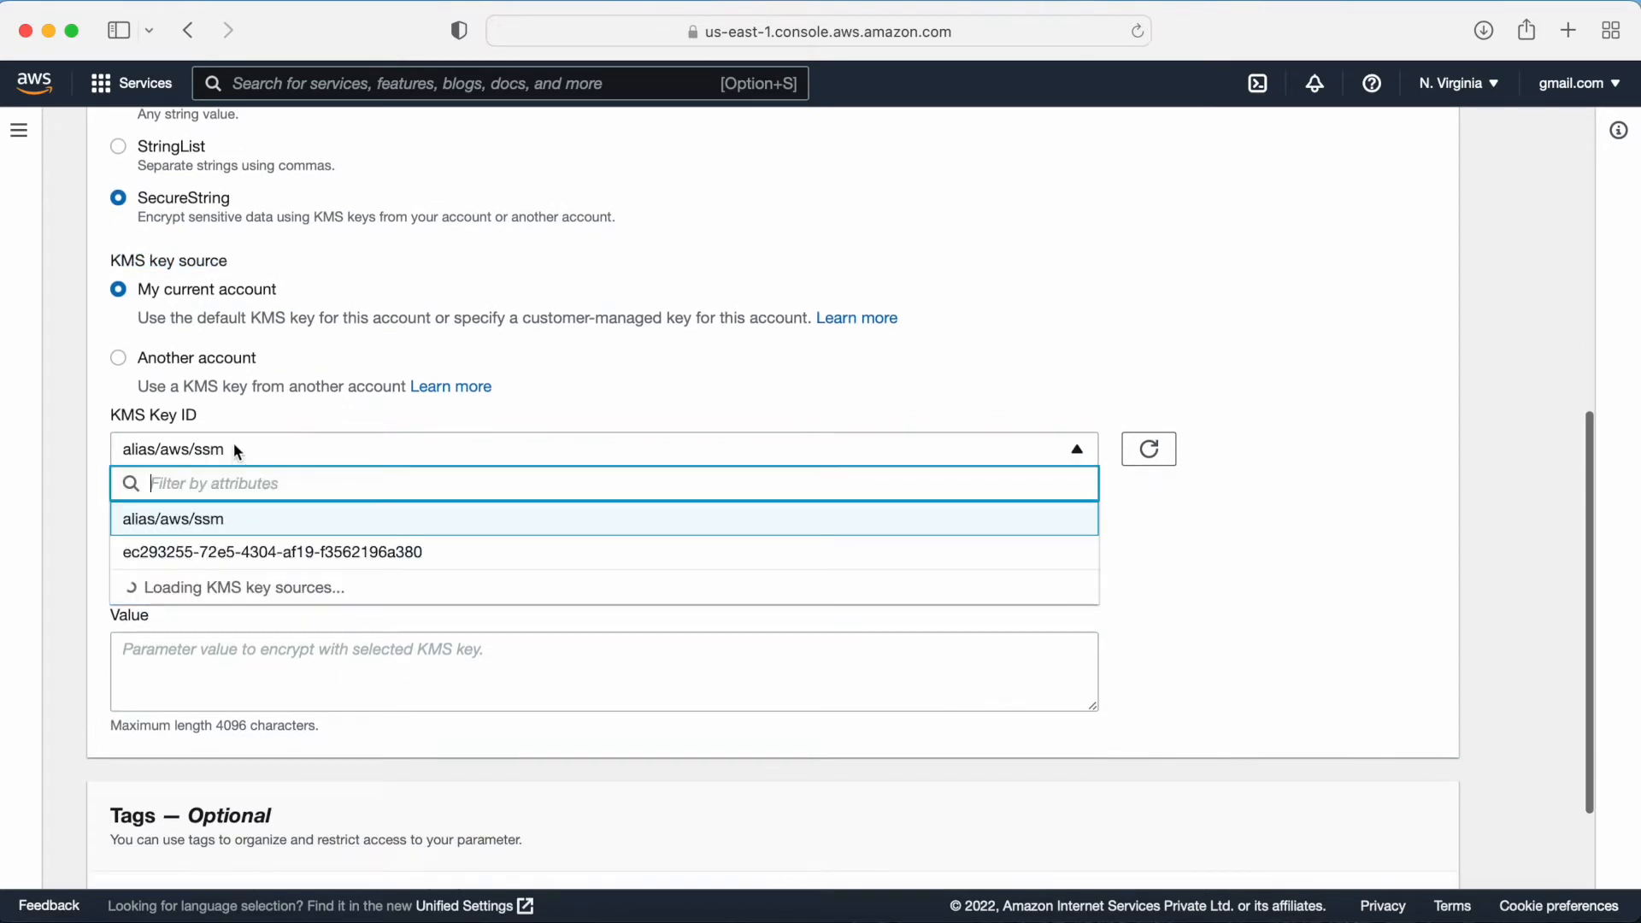
{"action": "left_click", "coordinate": [159, 522]}
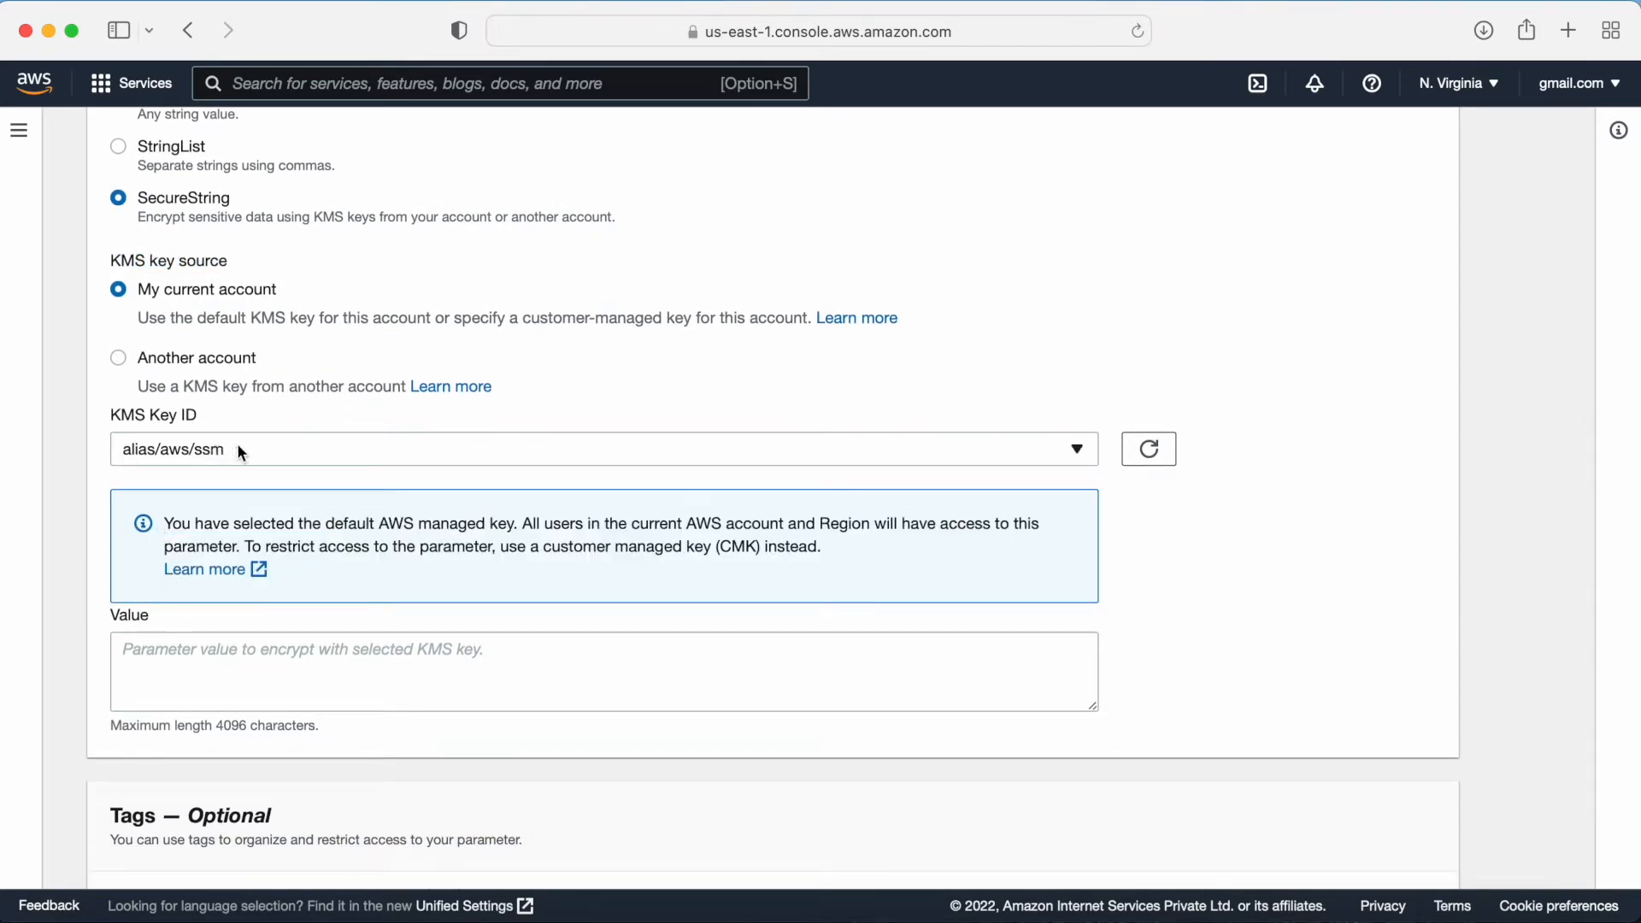
{"action": "scroll", "coordinate": [314, 475], "scroll_direction": "down", "scroll_amount": 3}
{"action": "left_click", "coordinate": [180, 539]}
{"action": "type", "text": "Welcome@123"}
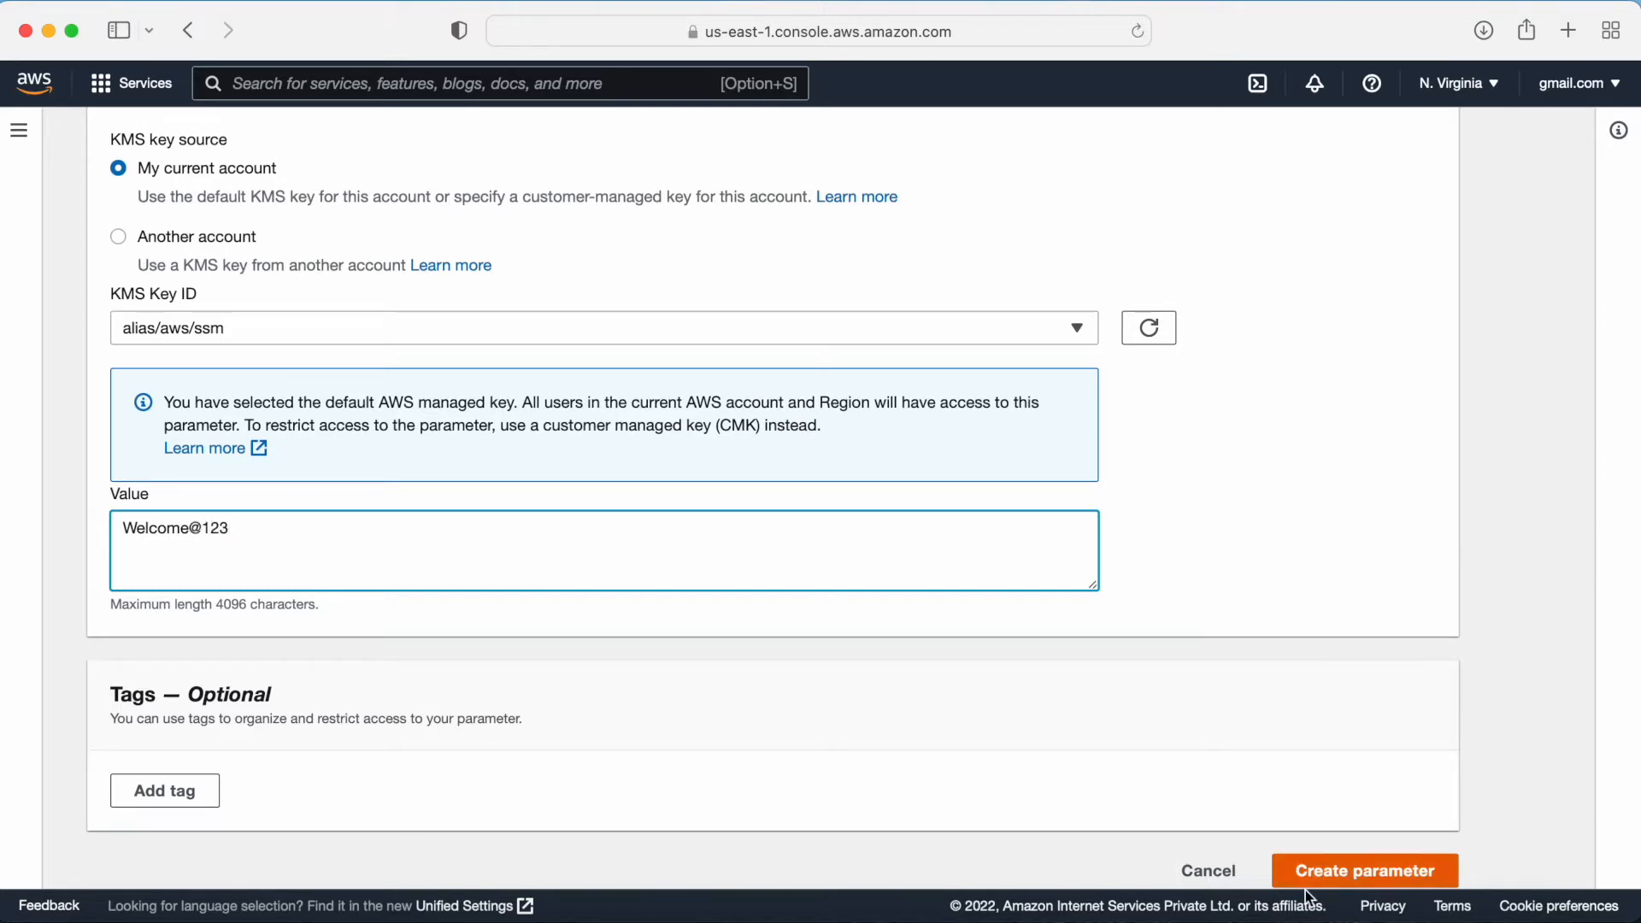
{"action": "left_click", "coordinate": [1354, 869]}
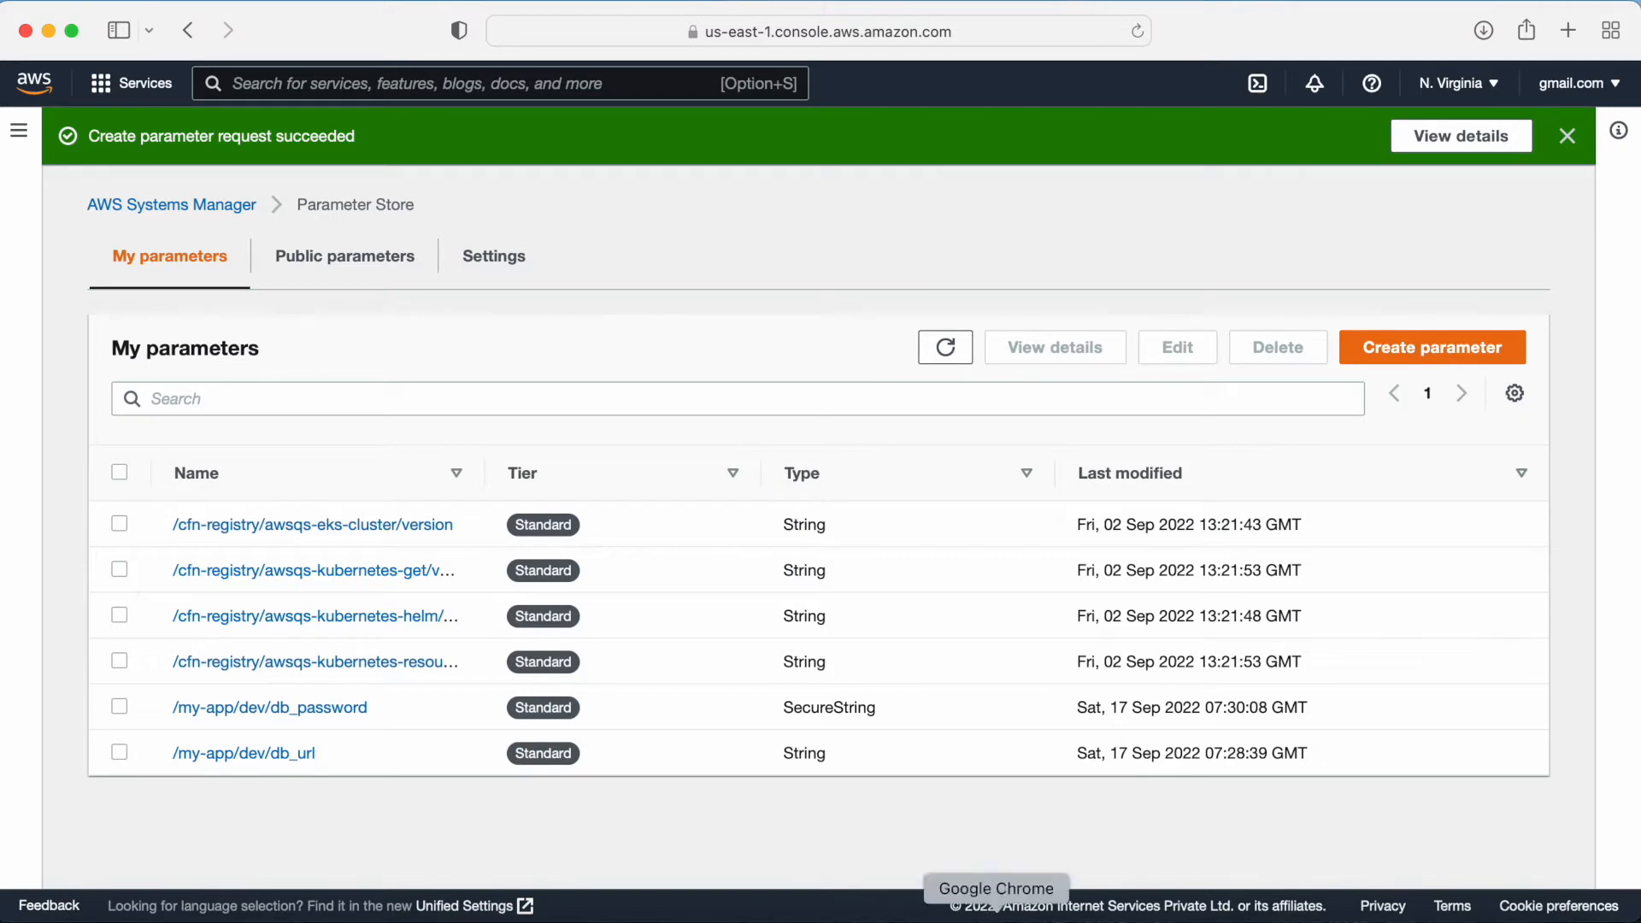
Step: Open the db_password parameter's details and reveal, then hide, its decrypted value
{"action": "left_click", "coordinate": [301, 712]}
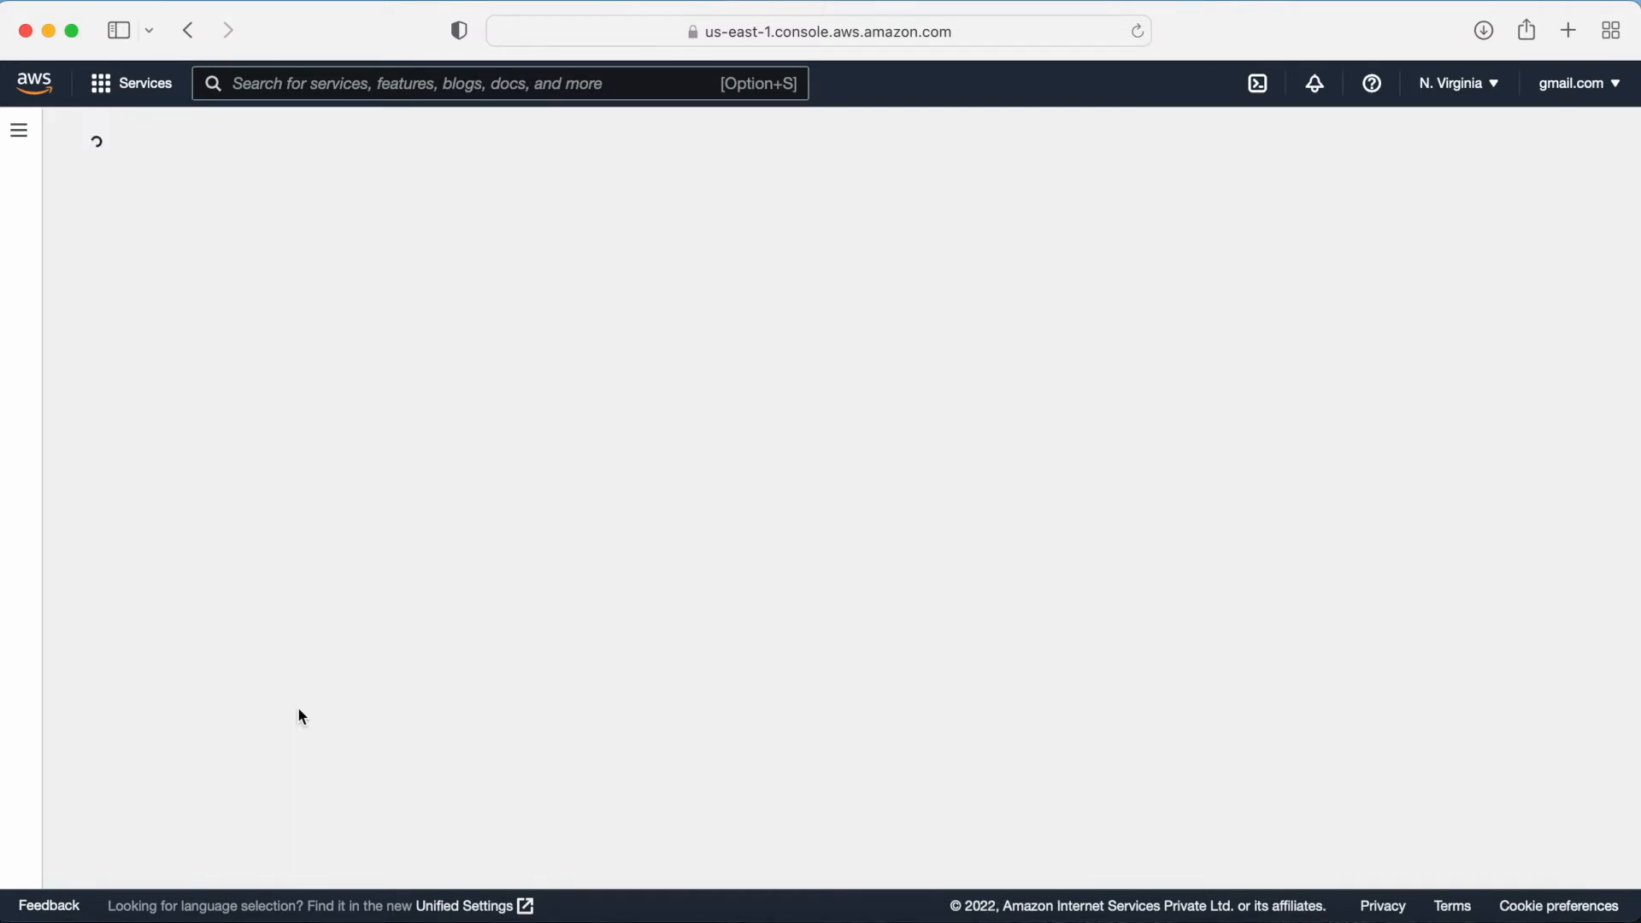
{"action": "left_click_drag", "start_coordinate": [165, 672], "coordinate": [124, 673]}
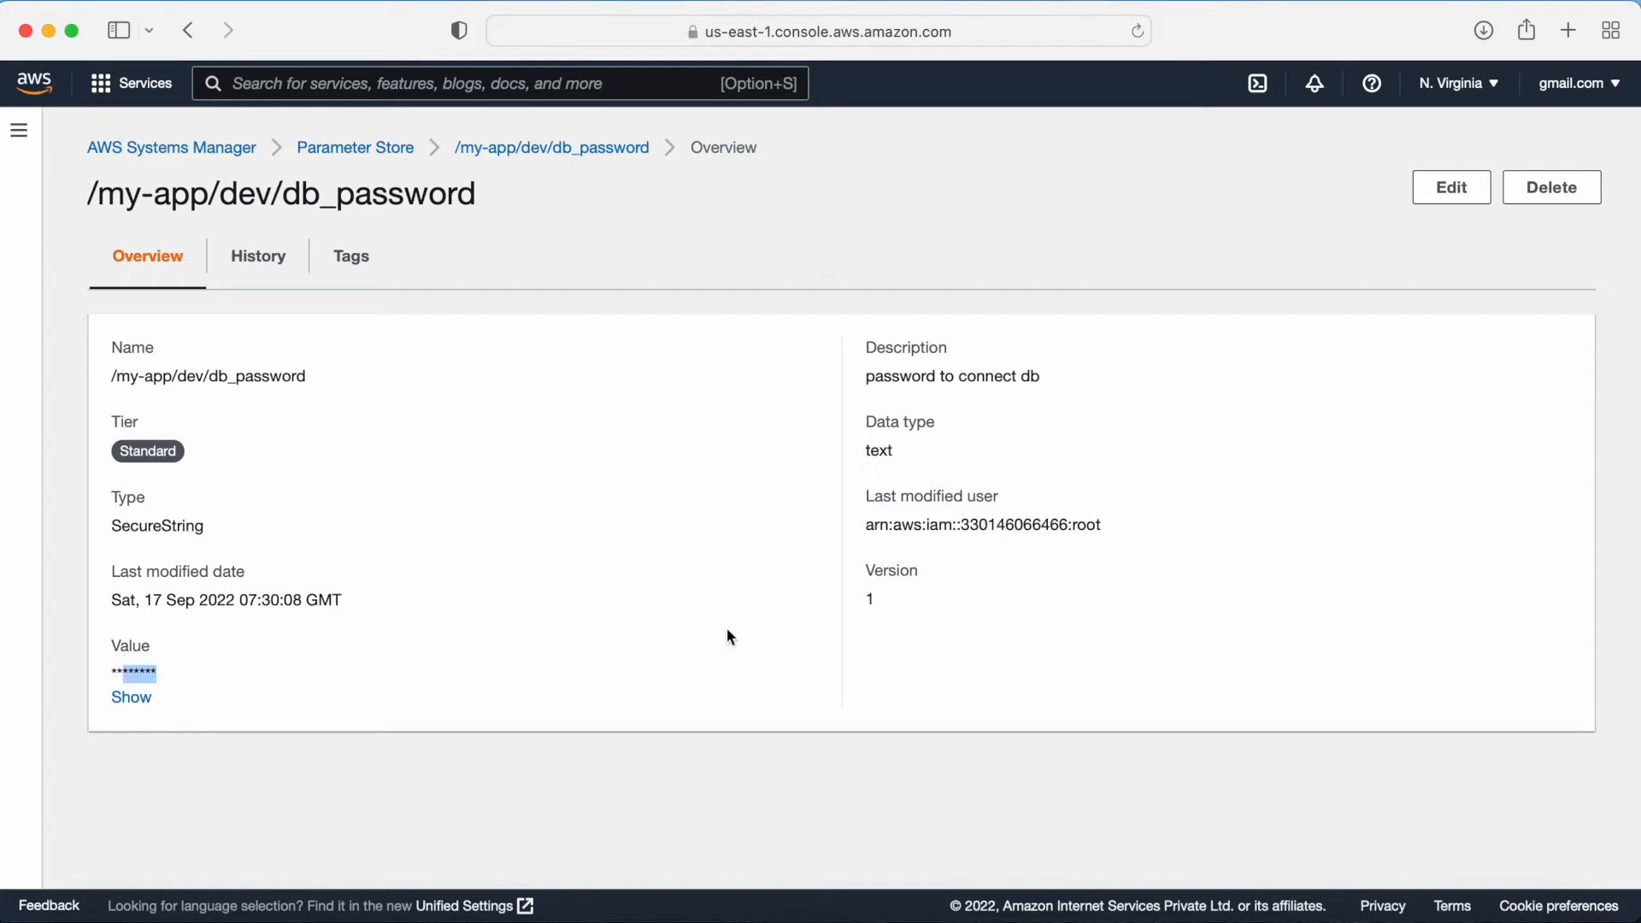
{"action": "left_click", "coordinate": [137, 696]}
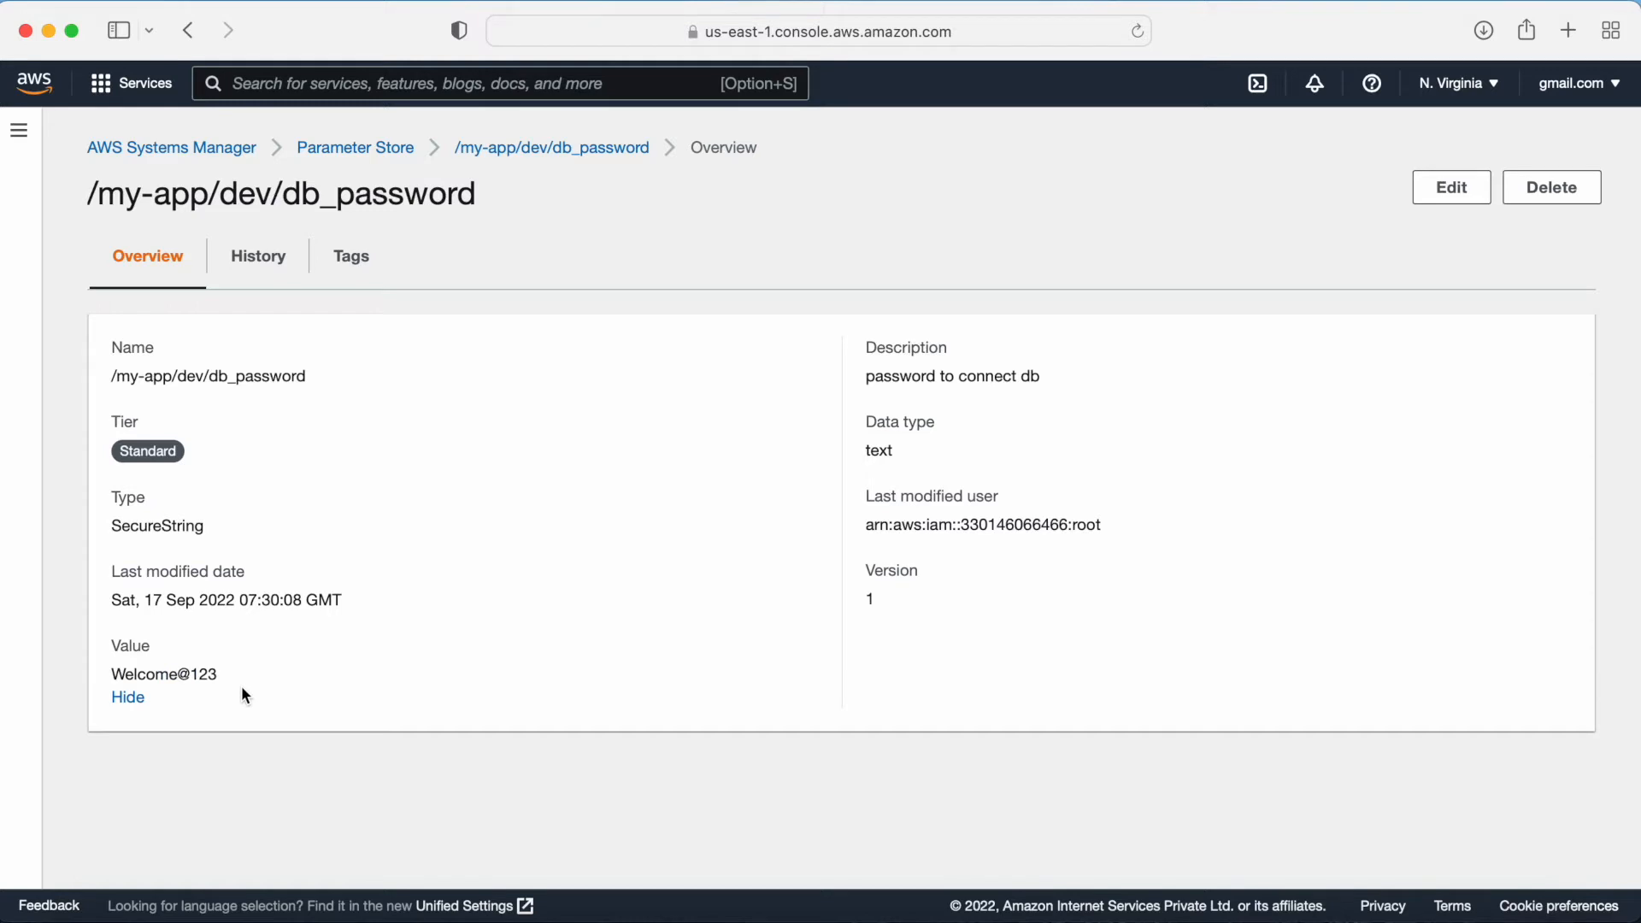
{"action": "left_click", "coordinate": [118, 696]}
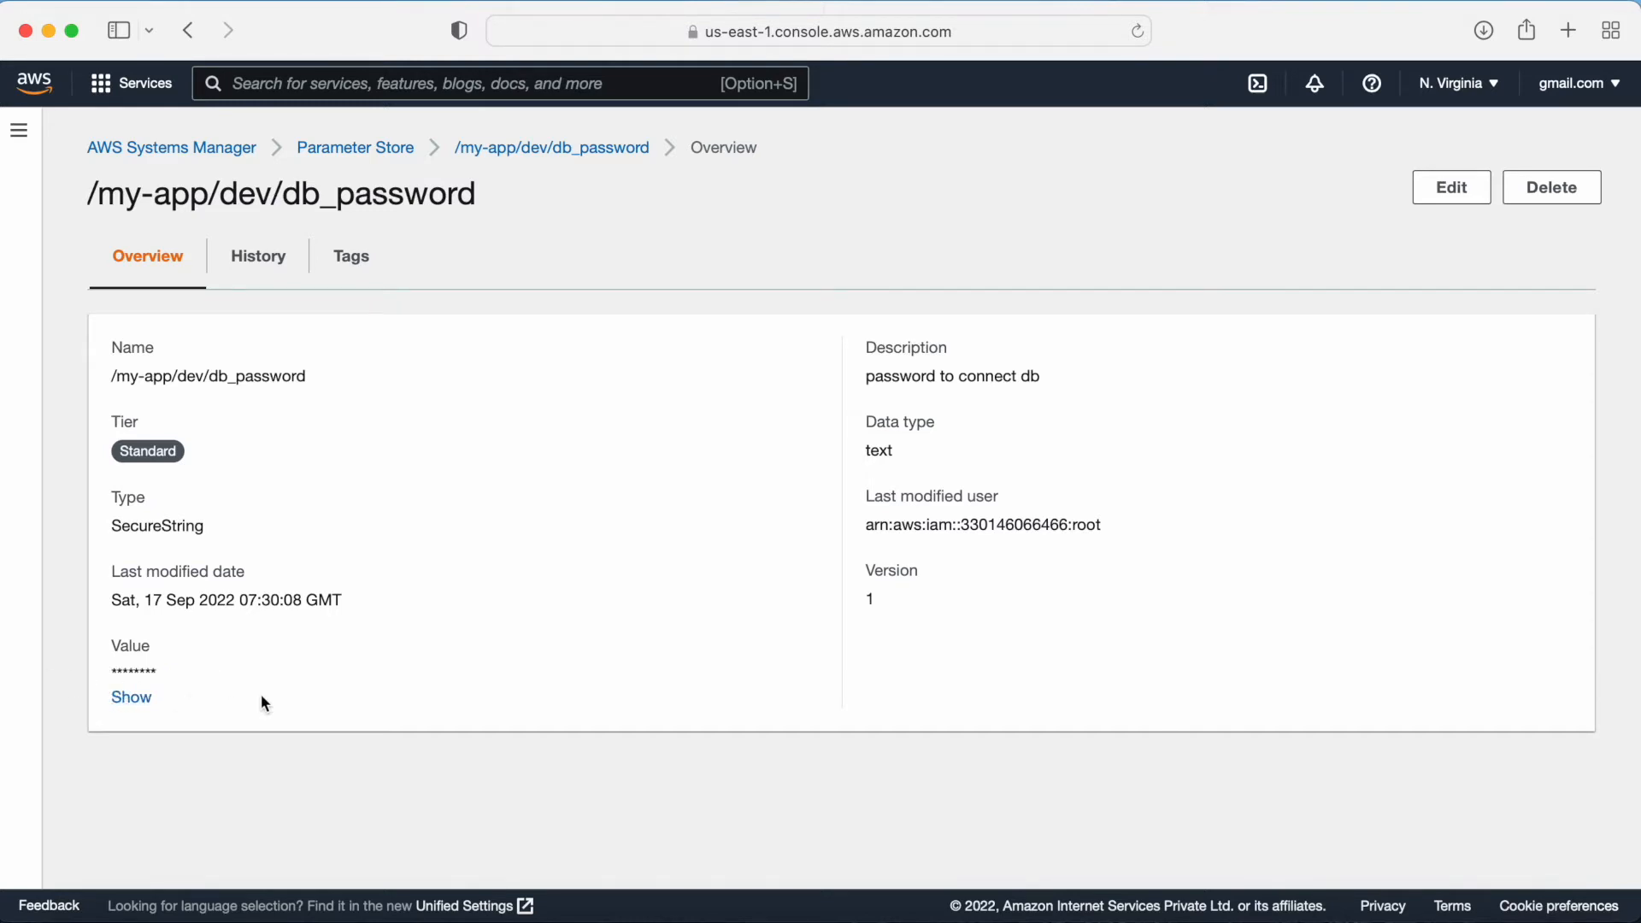
Step: Return to the parameter list and highlight the two /my-app/dev parameter names
{"action": "left_click", "coordinate": [340, 151]}
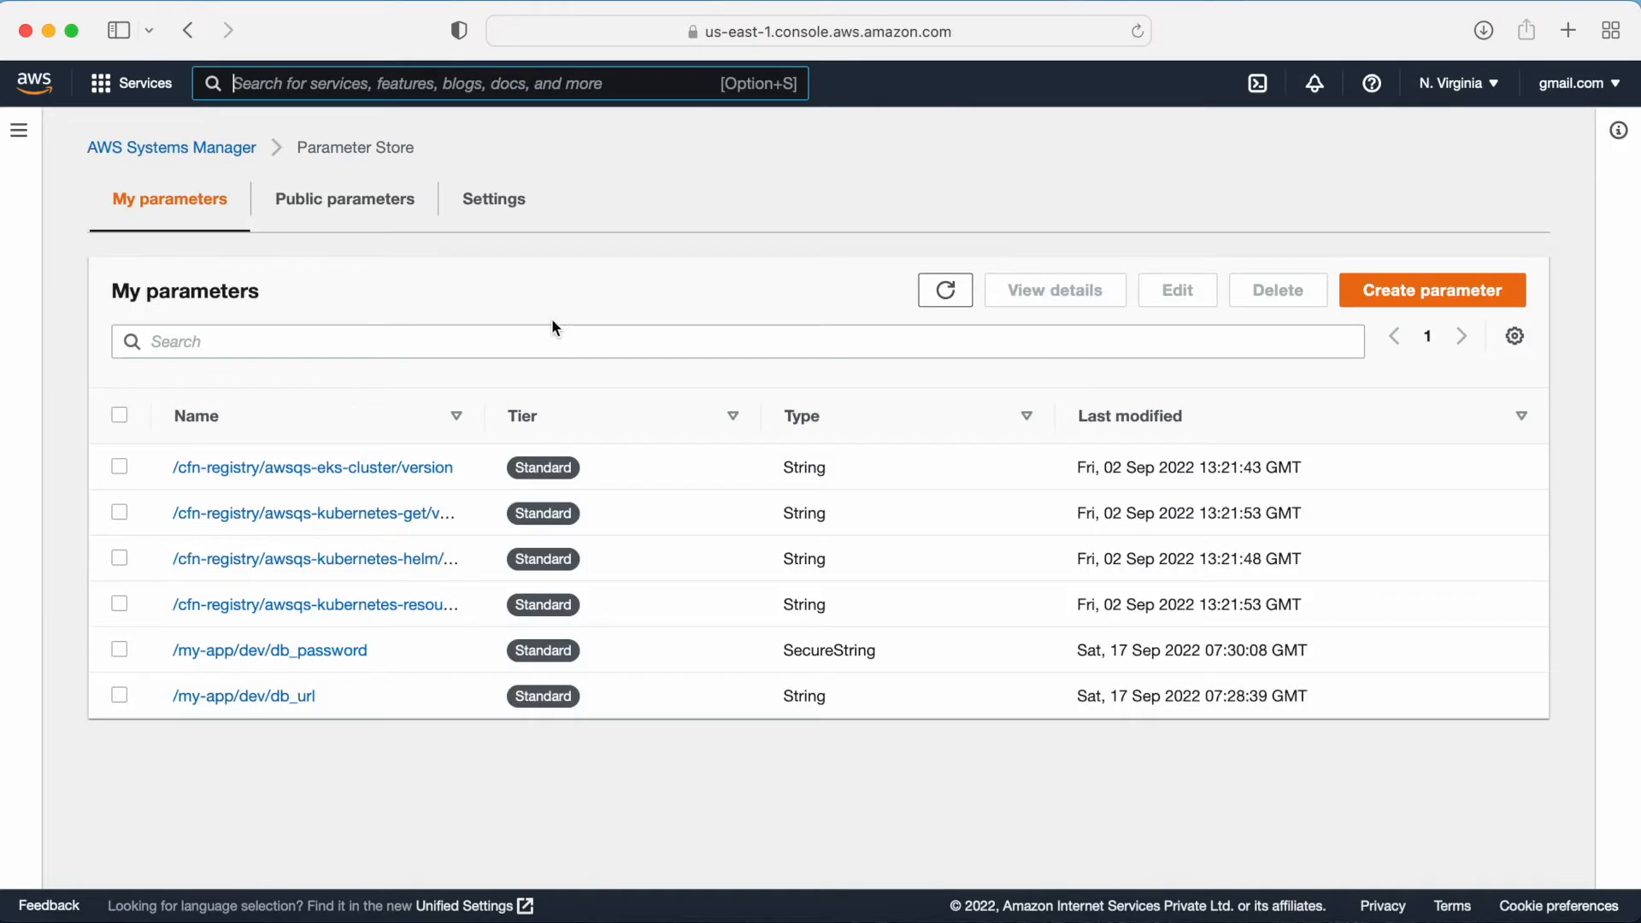
{"action": "left_click_drag", "start_coordinate": [329, 695], "coordinate": [165, 648]}
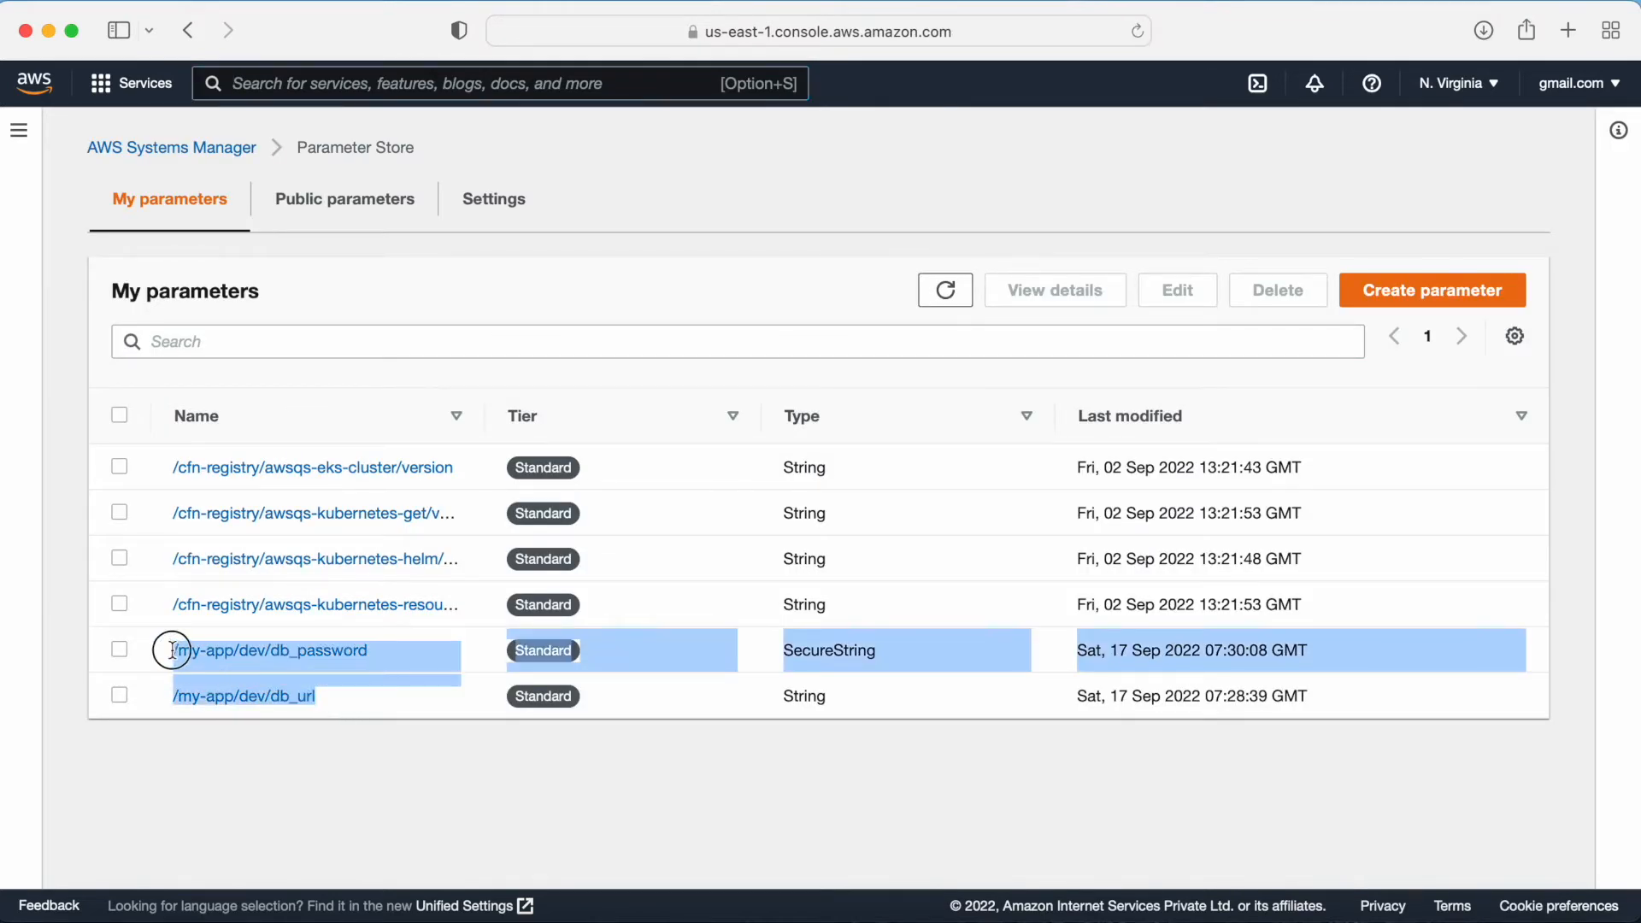
{"action": "left_click", "coordinate": [364, 745]}
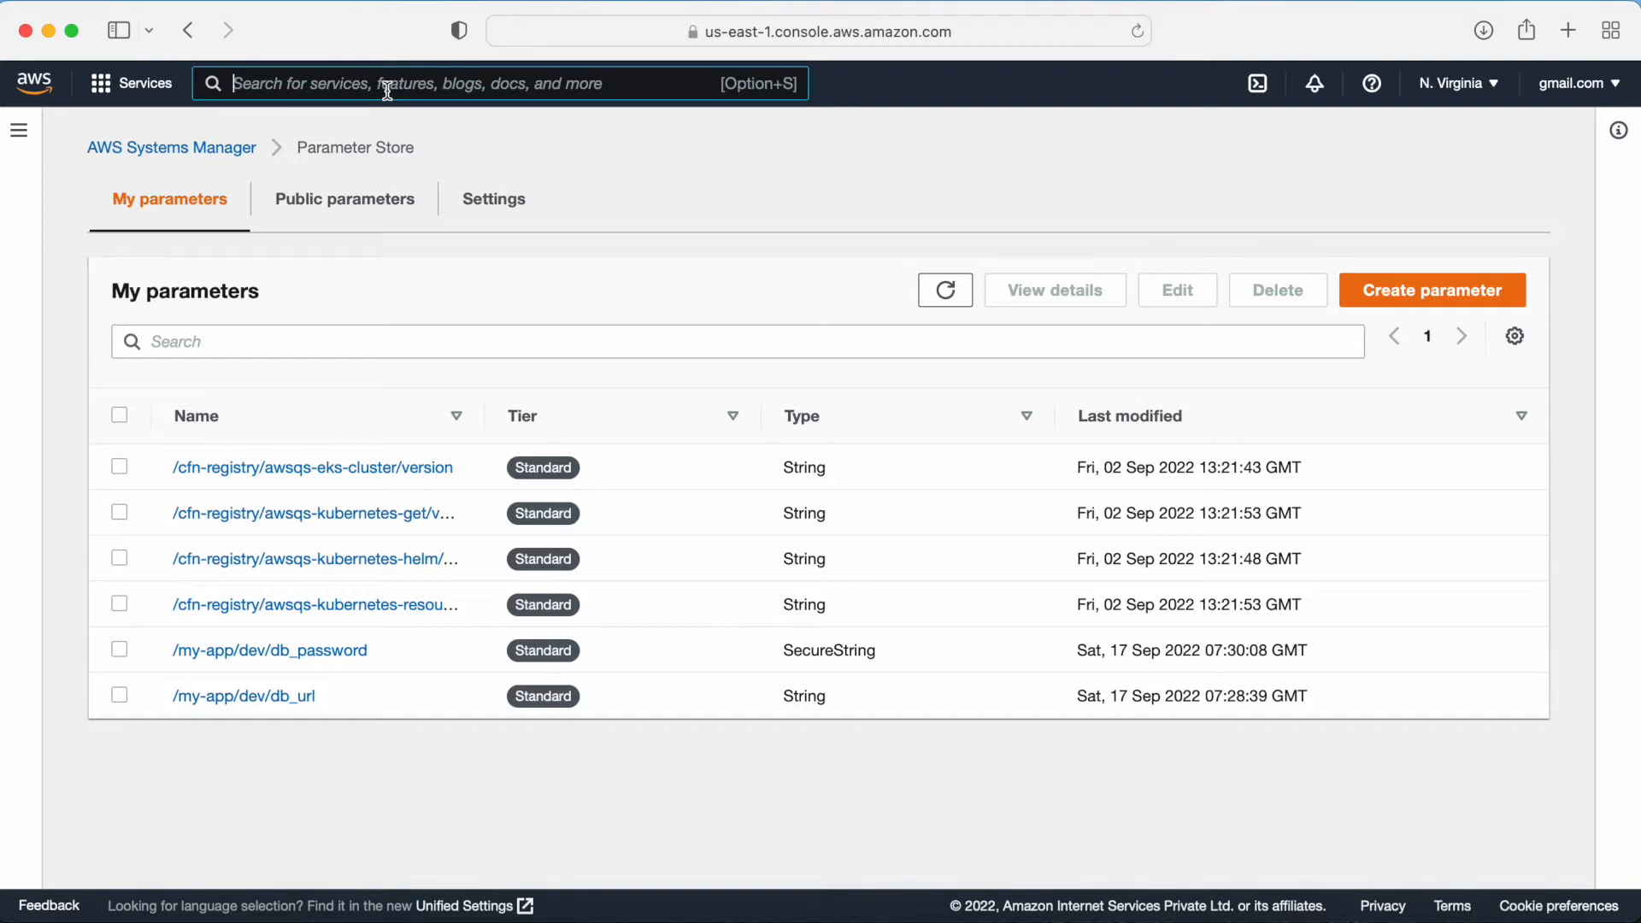
Step: Search for the Lambda service, open it in a new browser tab and switch to that tab
{"action": "type", "text": "lambda"}
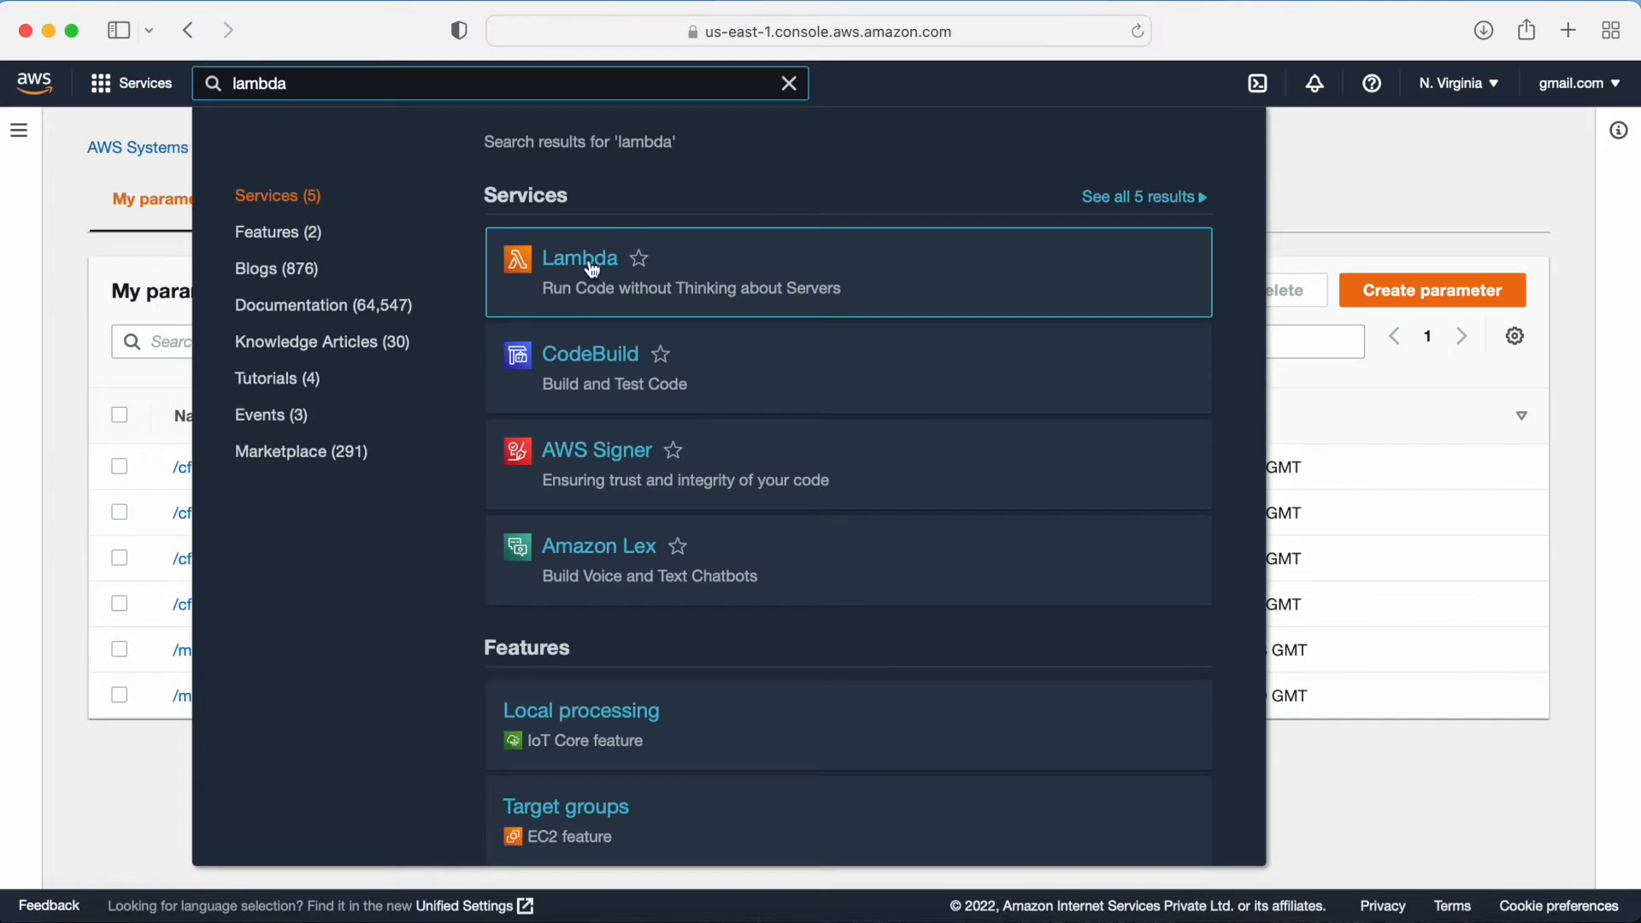
{"action": "right_click", "coordinate": [590, 262]}
{"action": "left_click", "coordinate": [621, 268]}
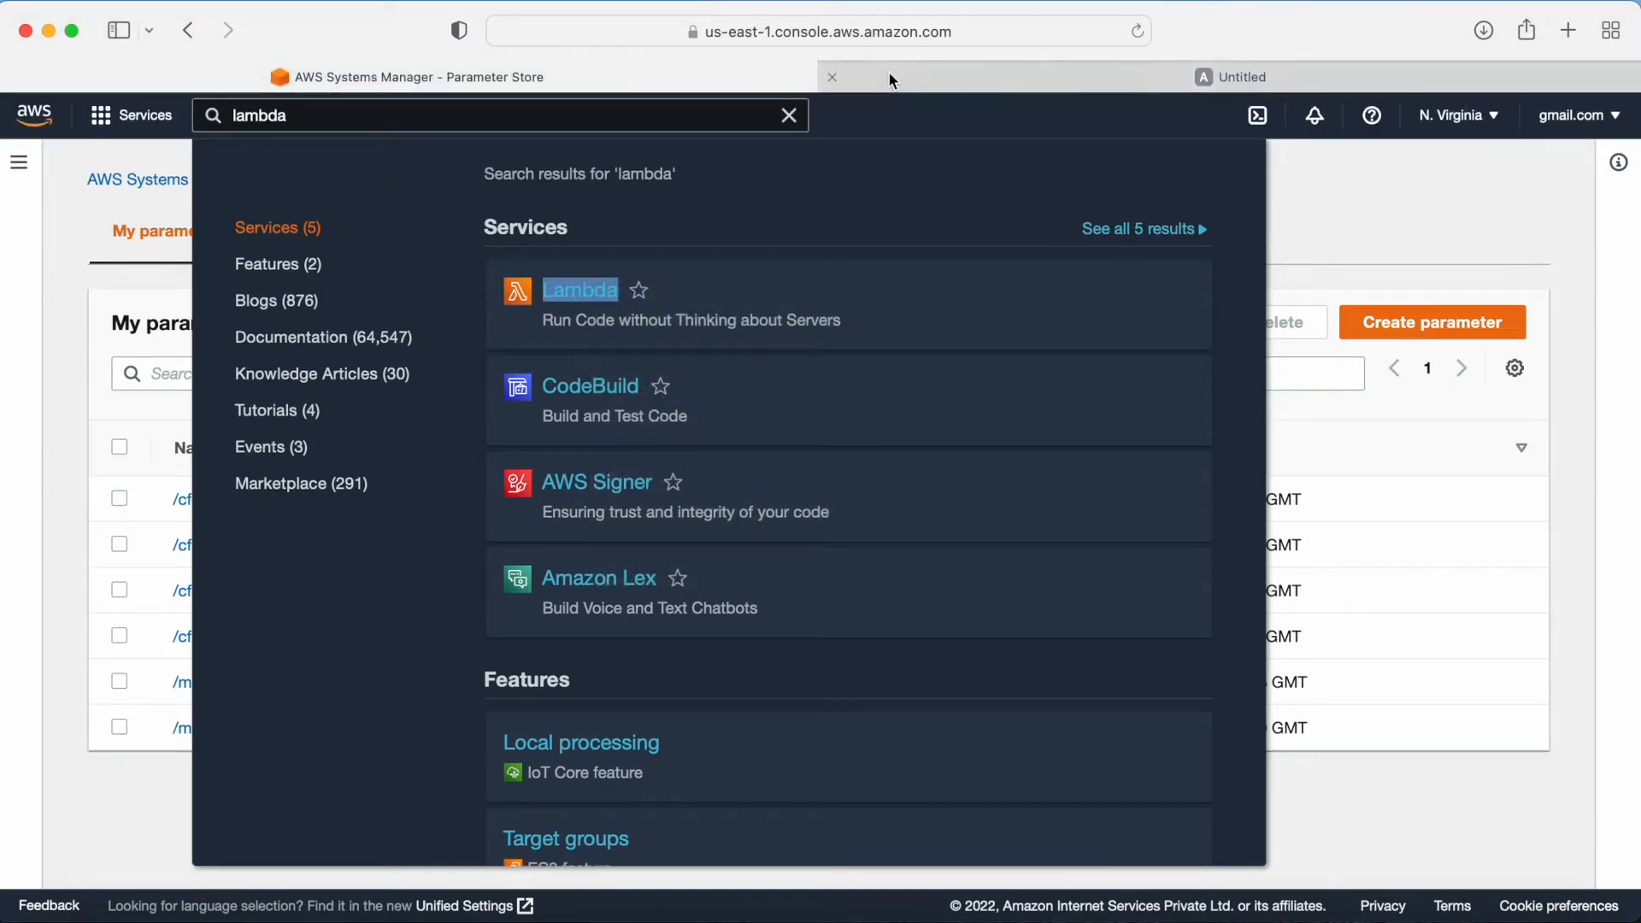
{"action": "left_click", "coordinate": [906, 74]}
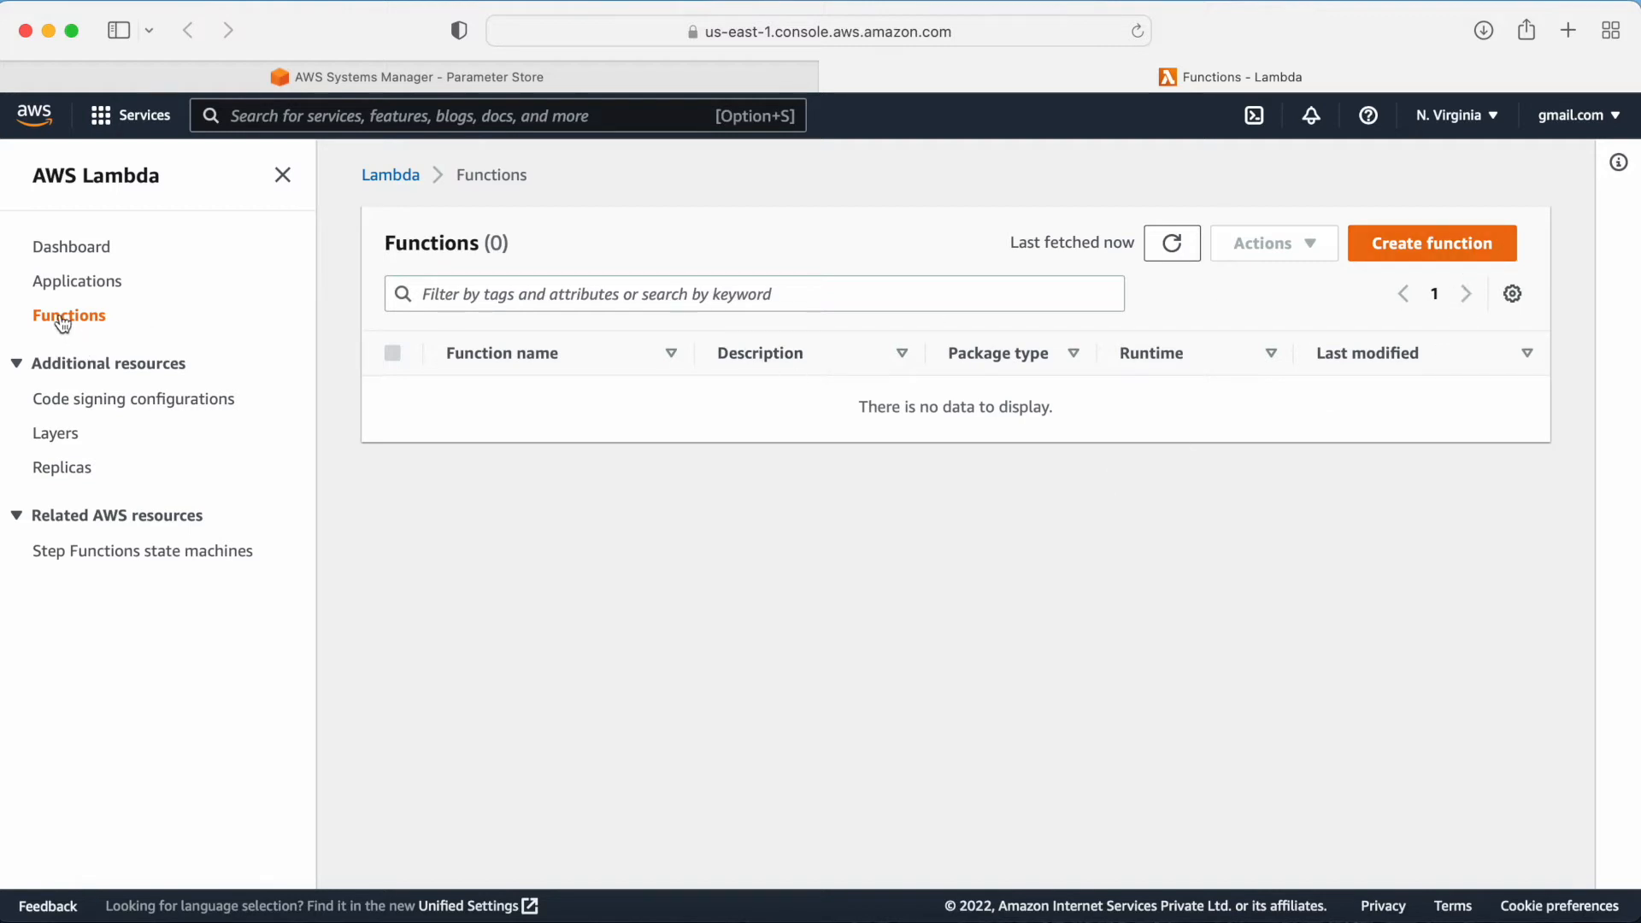
Step: Start authoring a new Lambda function from scratch named myapp-test
{"action": "left_click", "coordinate": [1463, 244]}
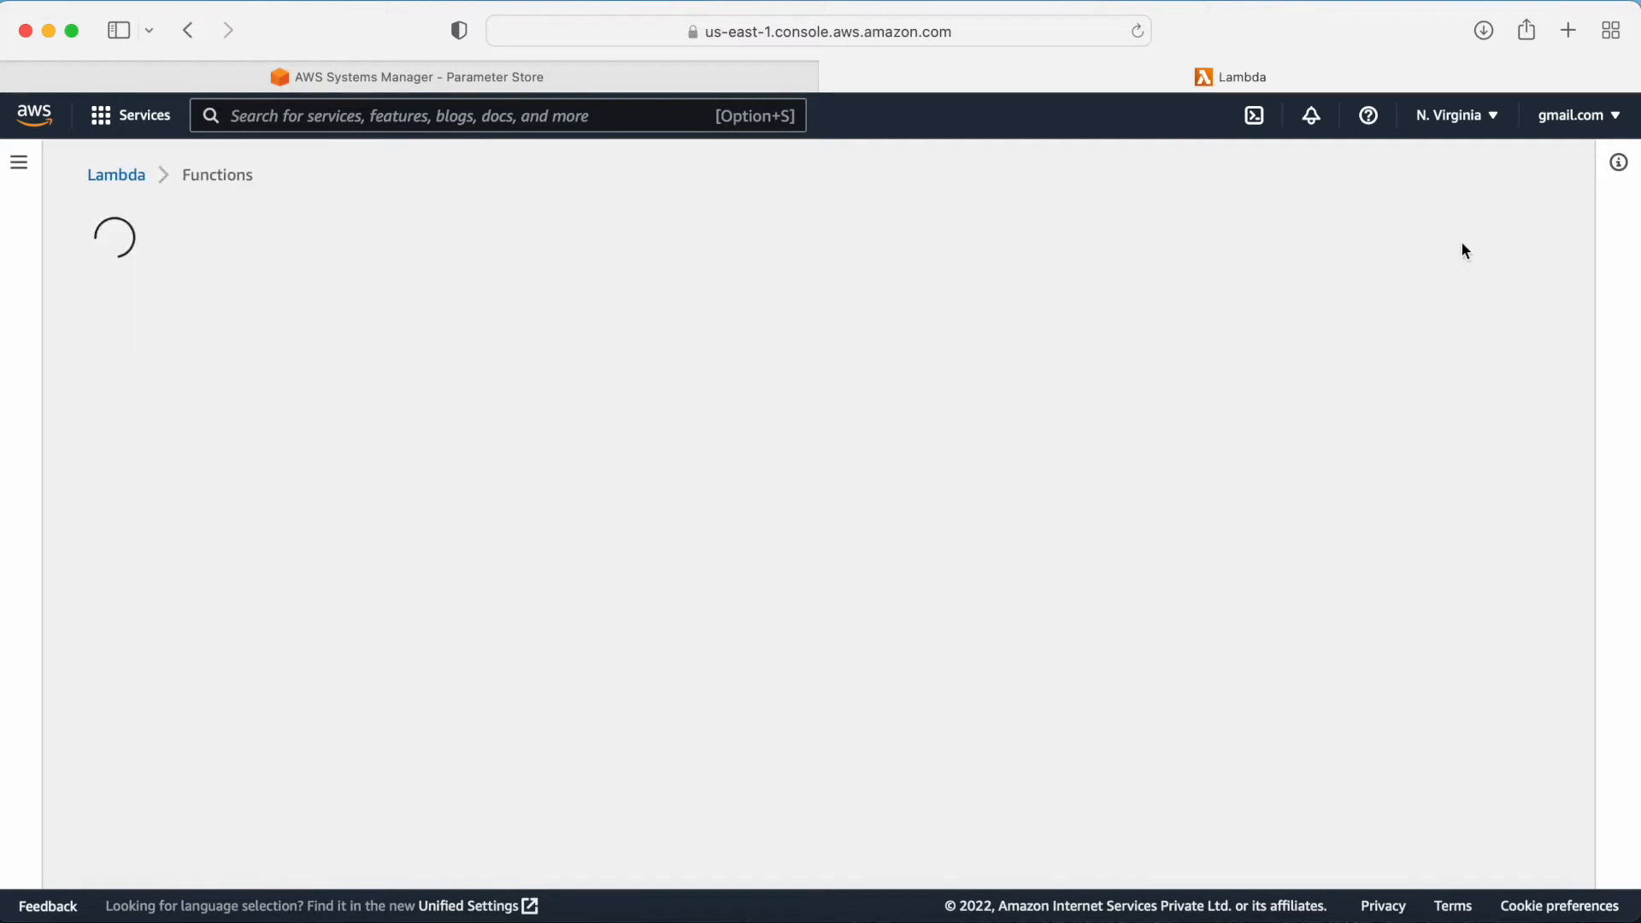
{"action": "scroll", "coordinate": [668, 557], "scroll_direction": "down", "scroll_amount": 1}
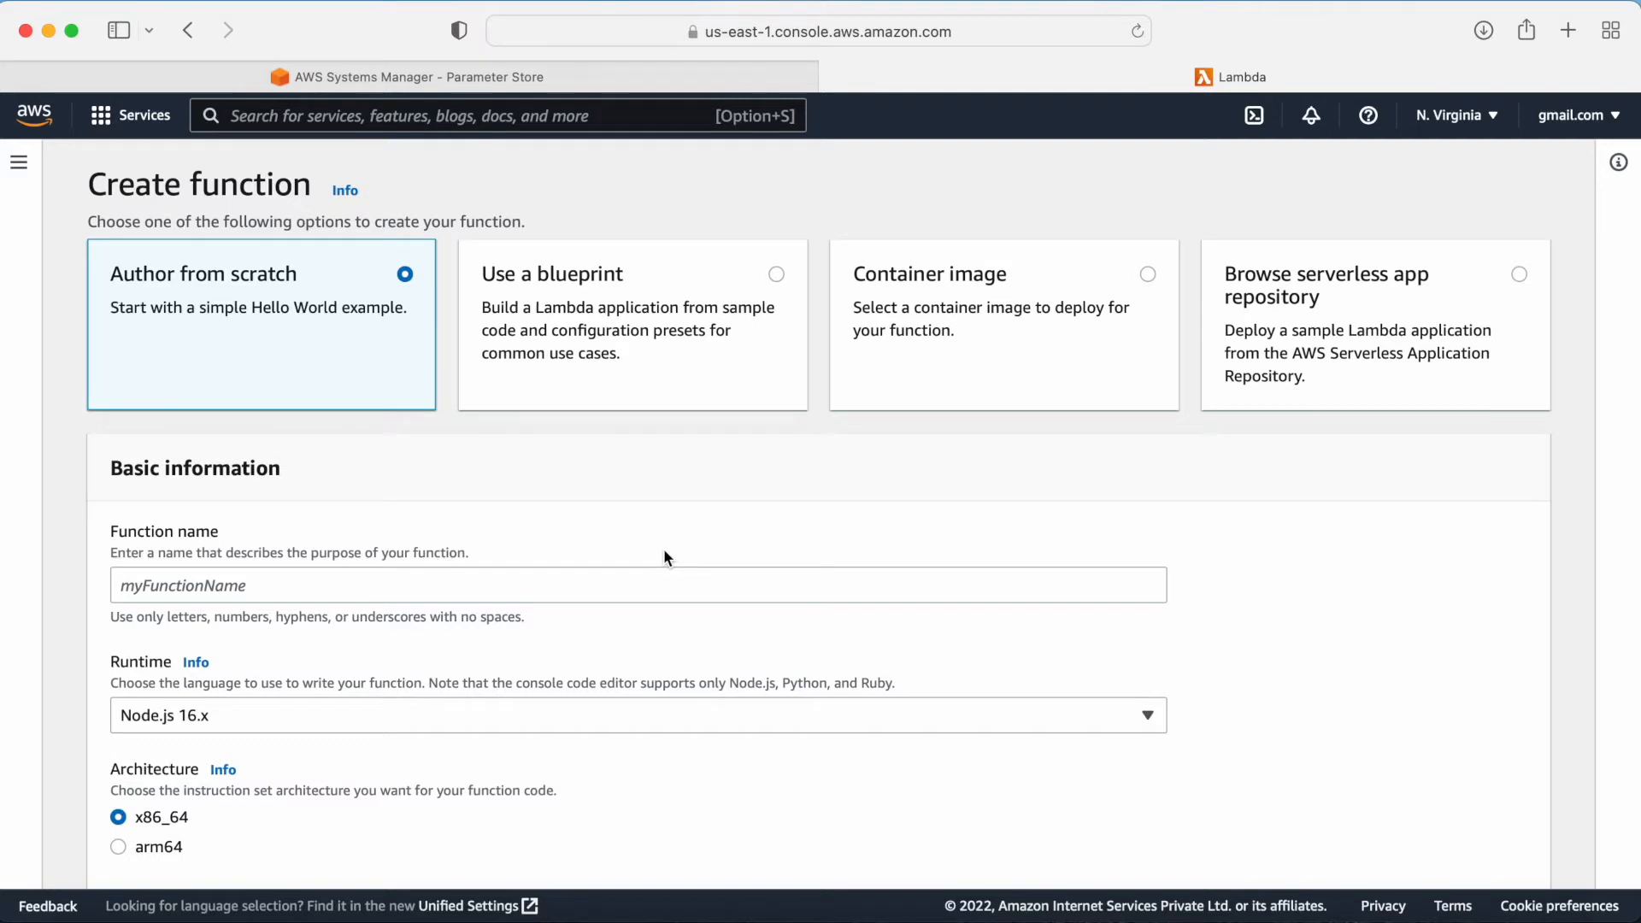
{"action": "scroll", "coordinate": [666, 557], "scroll_direction": "down", "scroll_amount": 1}
{"action": "left_click", "coordinate": [281, 534]}
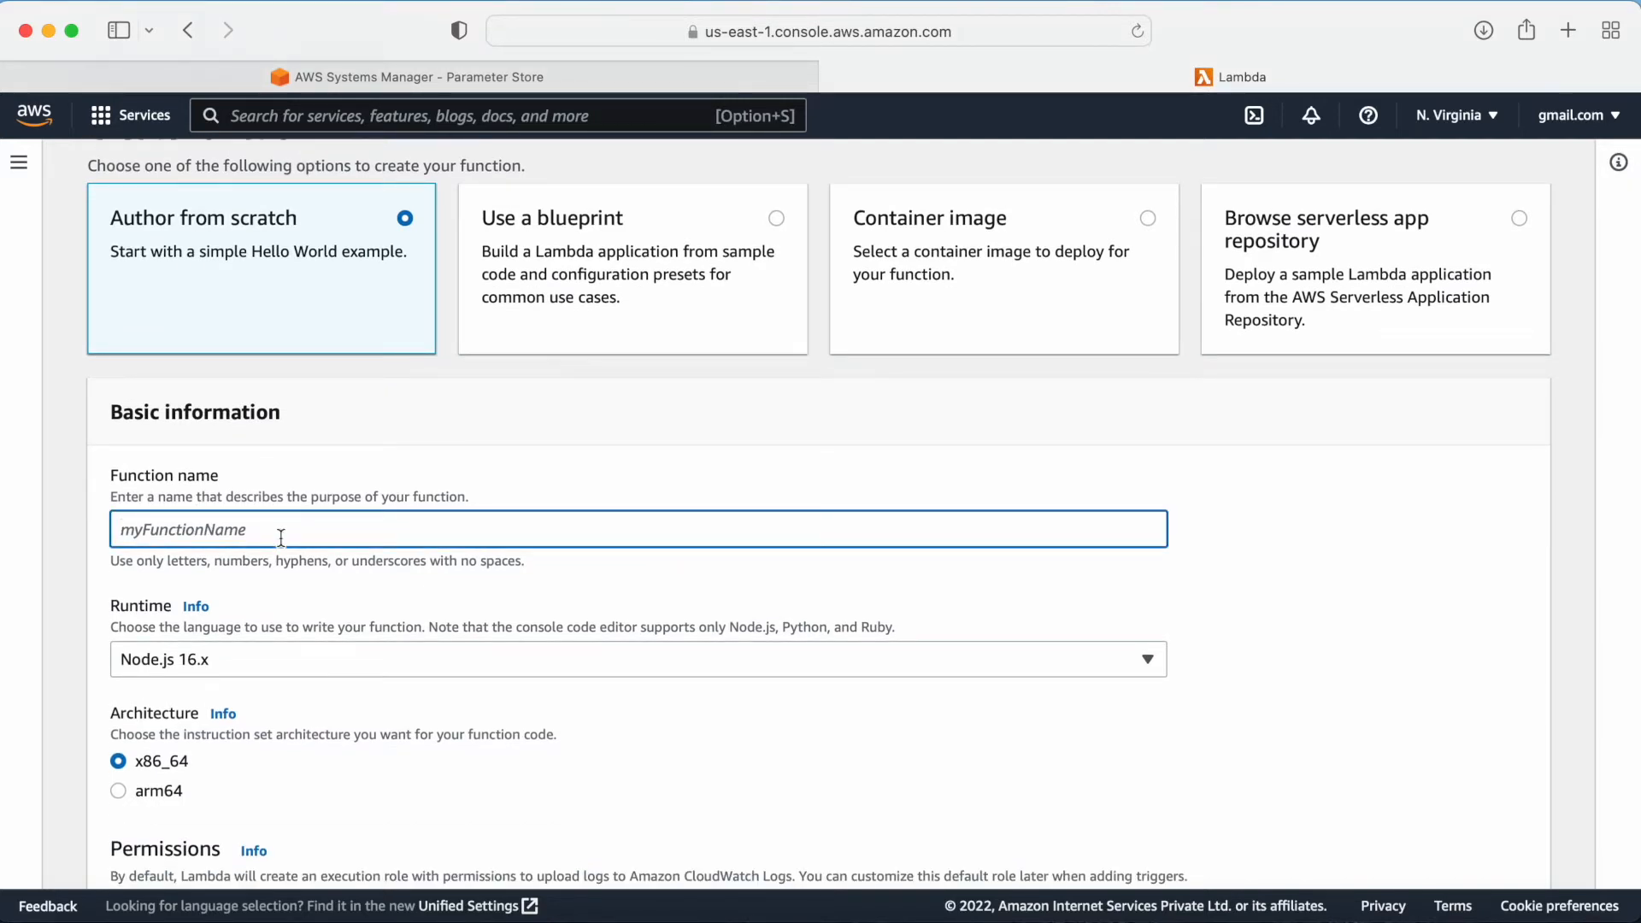
{"action": "type", "text": "myapp-test"}
{"action": "scroll", "coordinate": [270, 550], "scroll_direction": "down", "scroll_amount": 5}
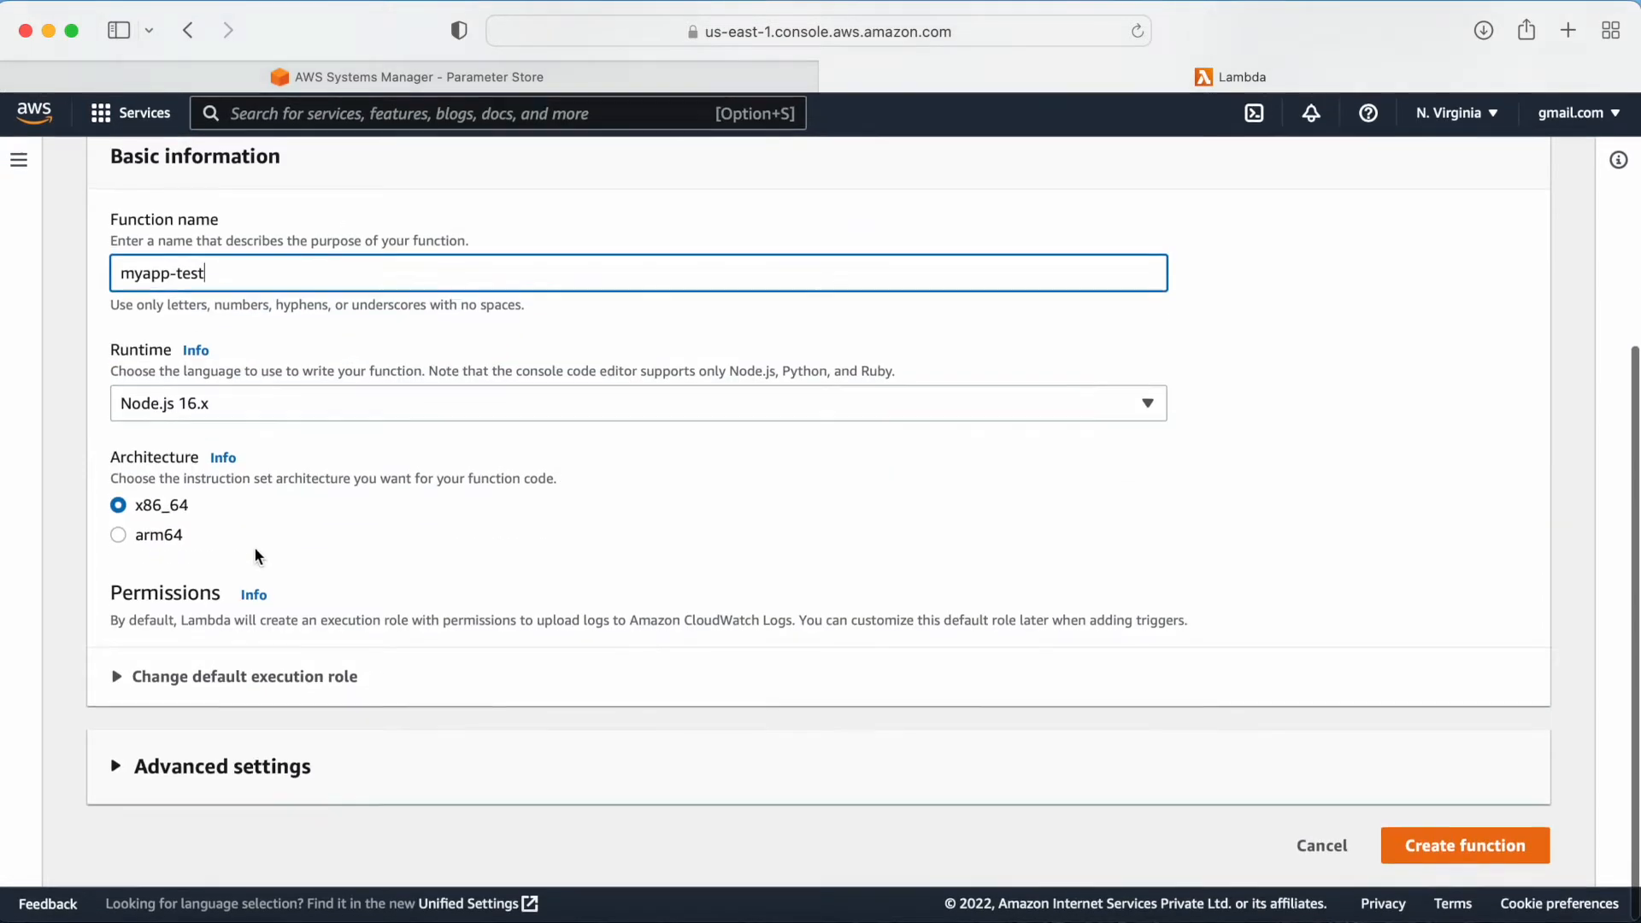
Step: Set the function's runtime to Python 3.9
{"action": "left_click", "coordinate": [226, 412]}
{"action": "scroll", "coordinate": [373, 670], "scroll_direction": "down", "scroll_amount": 2}
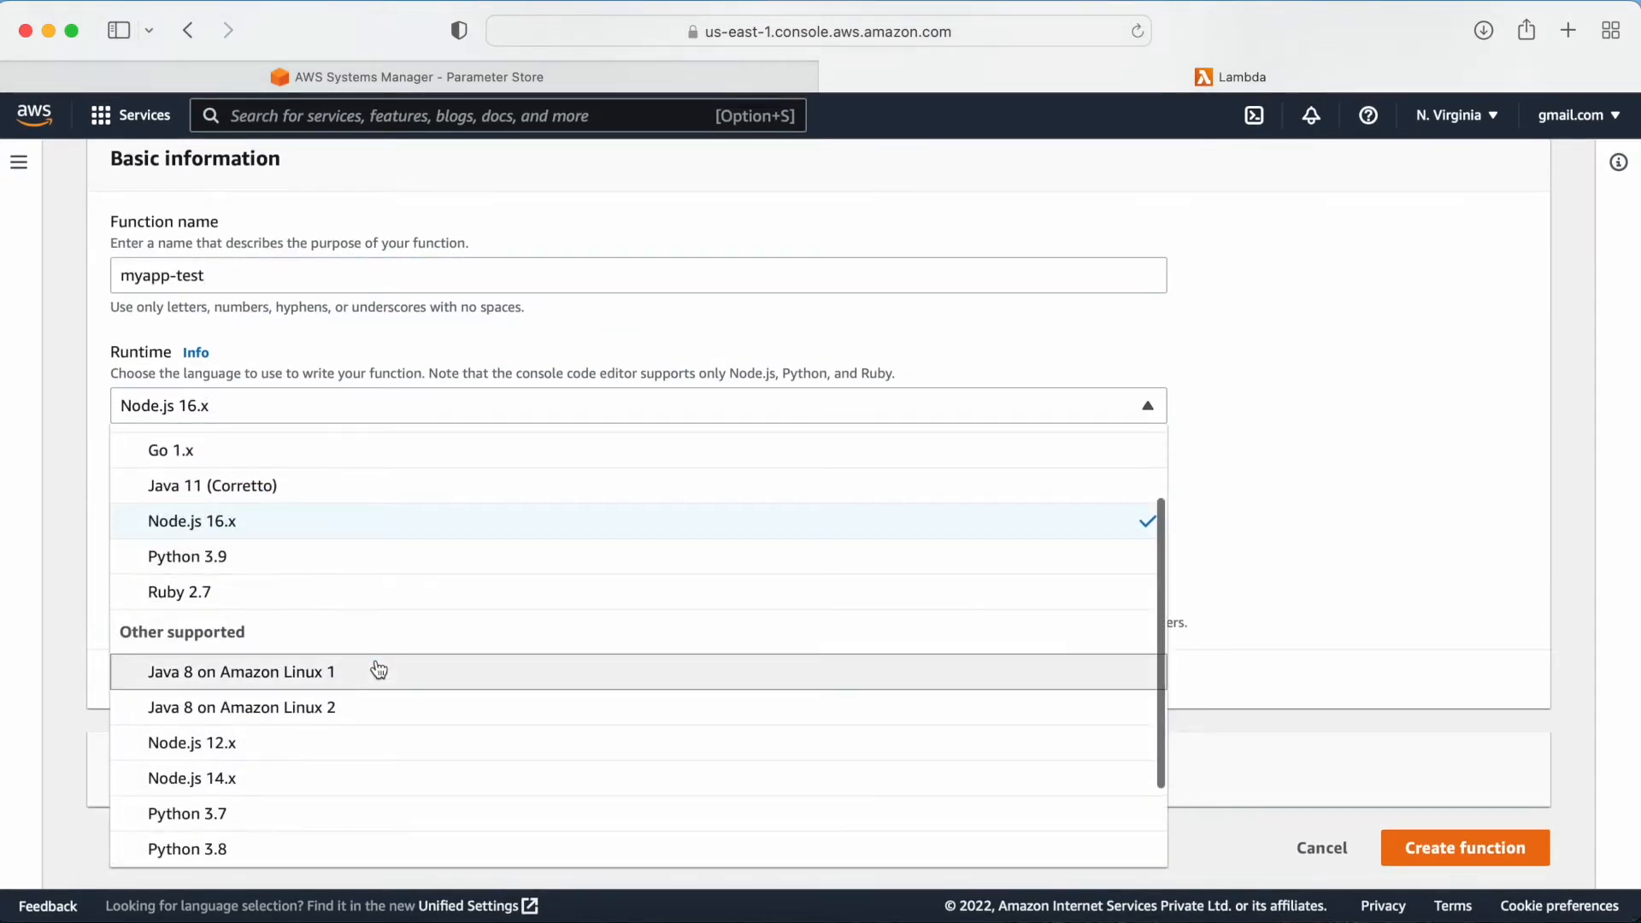
{"action": "scroll", "coordinate": [363, 681], "scroll_direction": "down", "scroll_amount": 1}
{"action": "left_click", "coordinate": [227, 517]}
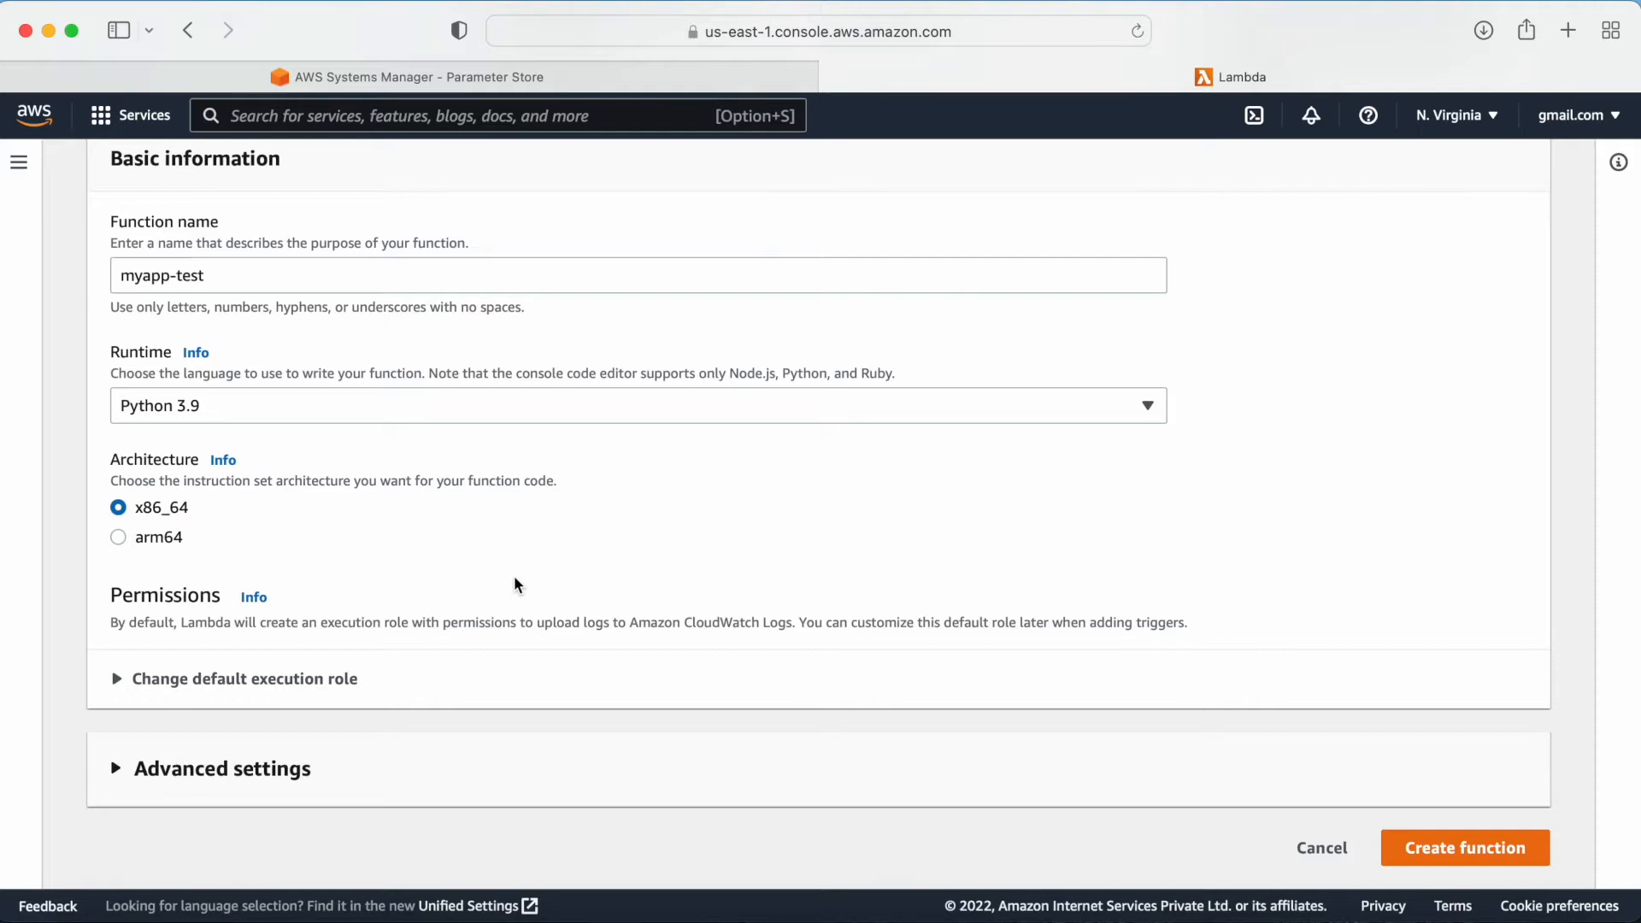
{"action": "left_click", "coordinate": [504, 401]}
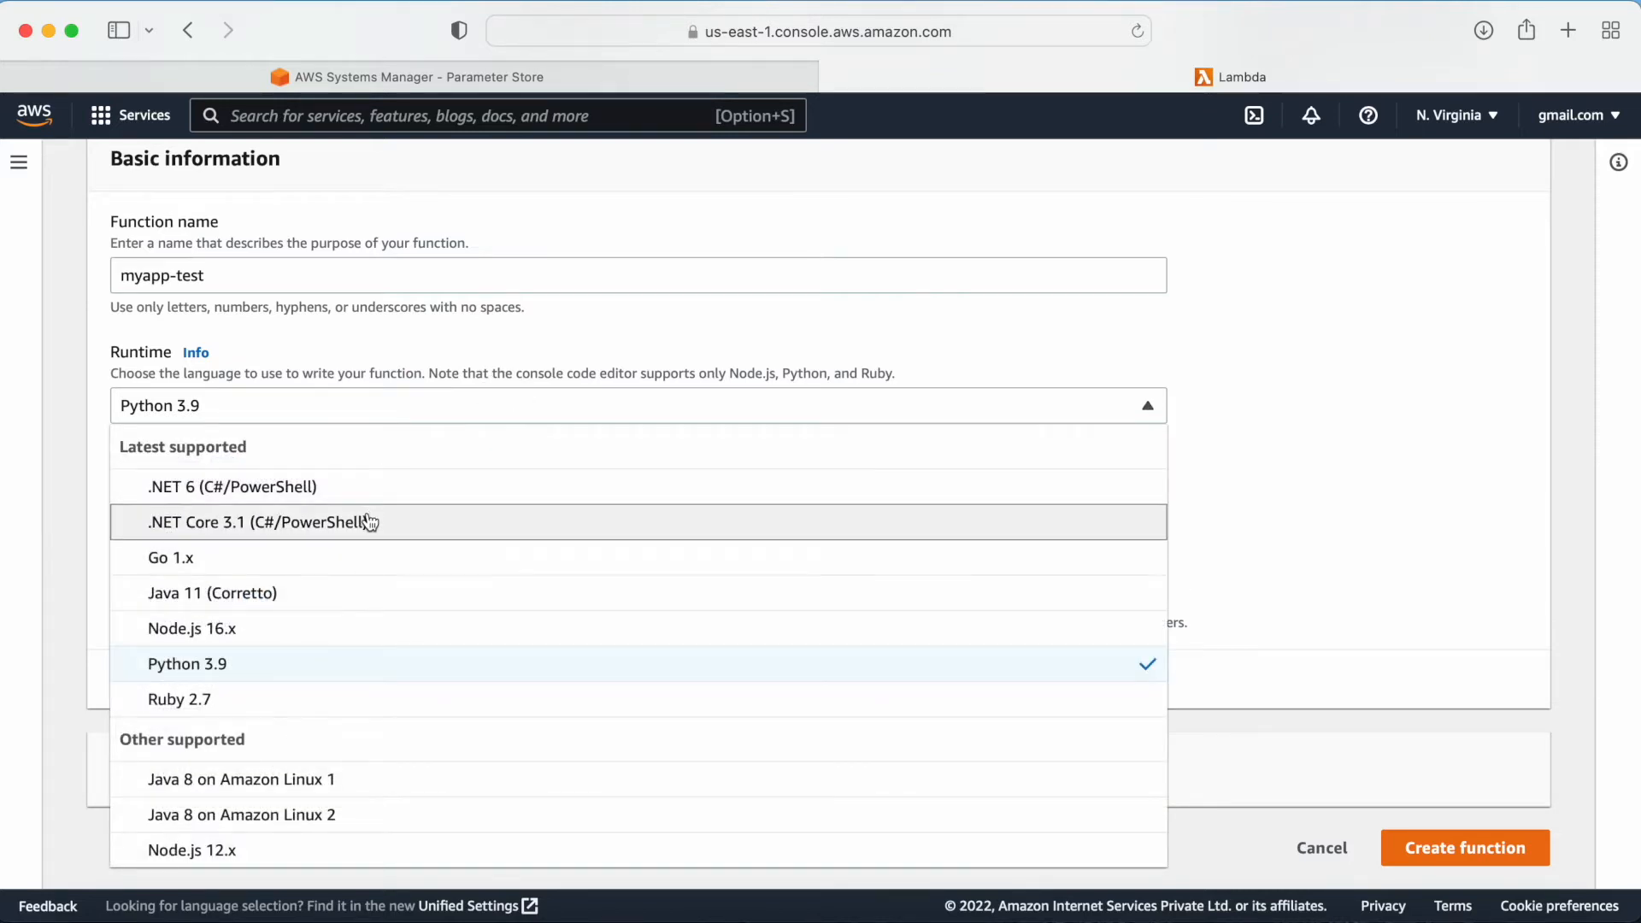
{"action": "left_click", "coordinate": [525, 399]}
{"action": "scroll", "coordinate": [720, 453], "scroll_direction": "down", "scroll_amount": 1}
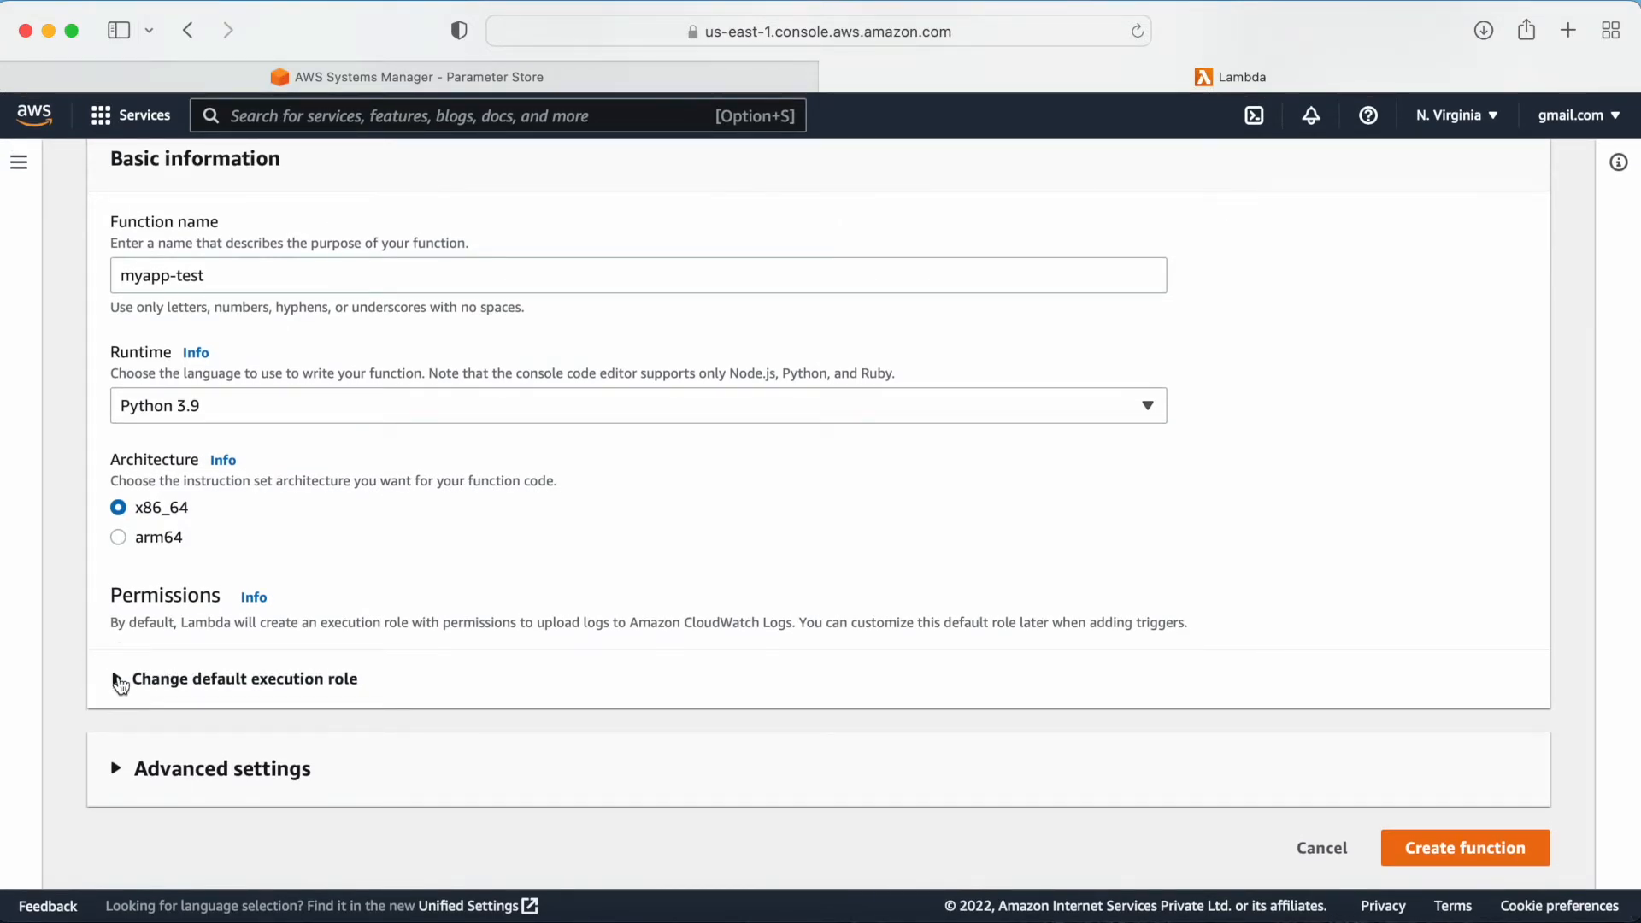
Step: Check the default execution role option and create the function
{"action": "left_click", "coordinate": [120, 684]}
{"action": "scroll", "coordinate": [317, 654], "scroll_direction": "down", "scroll_amount": 3}
{"action": "left_click", "coordinate": [121, 574]}
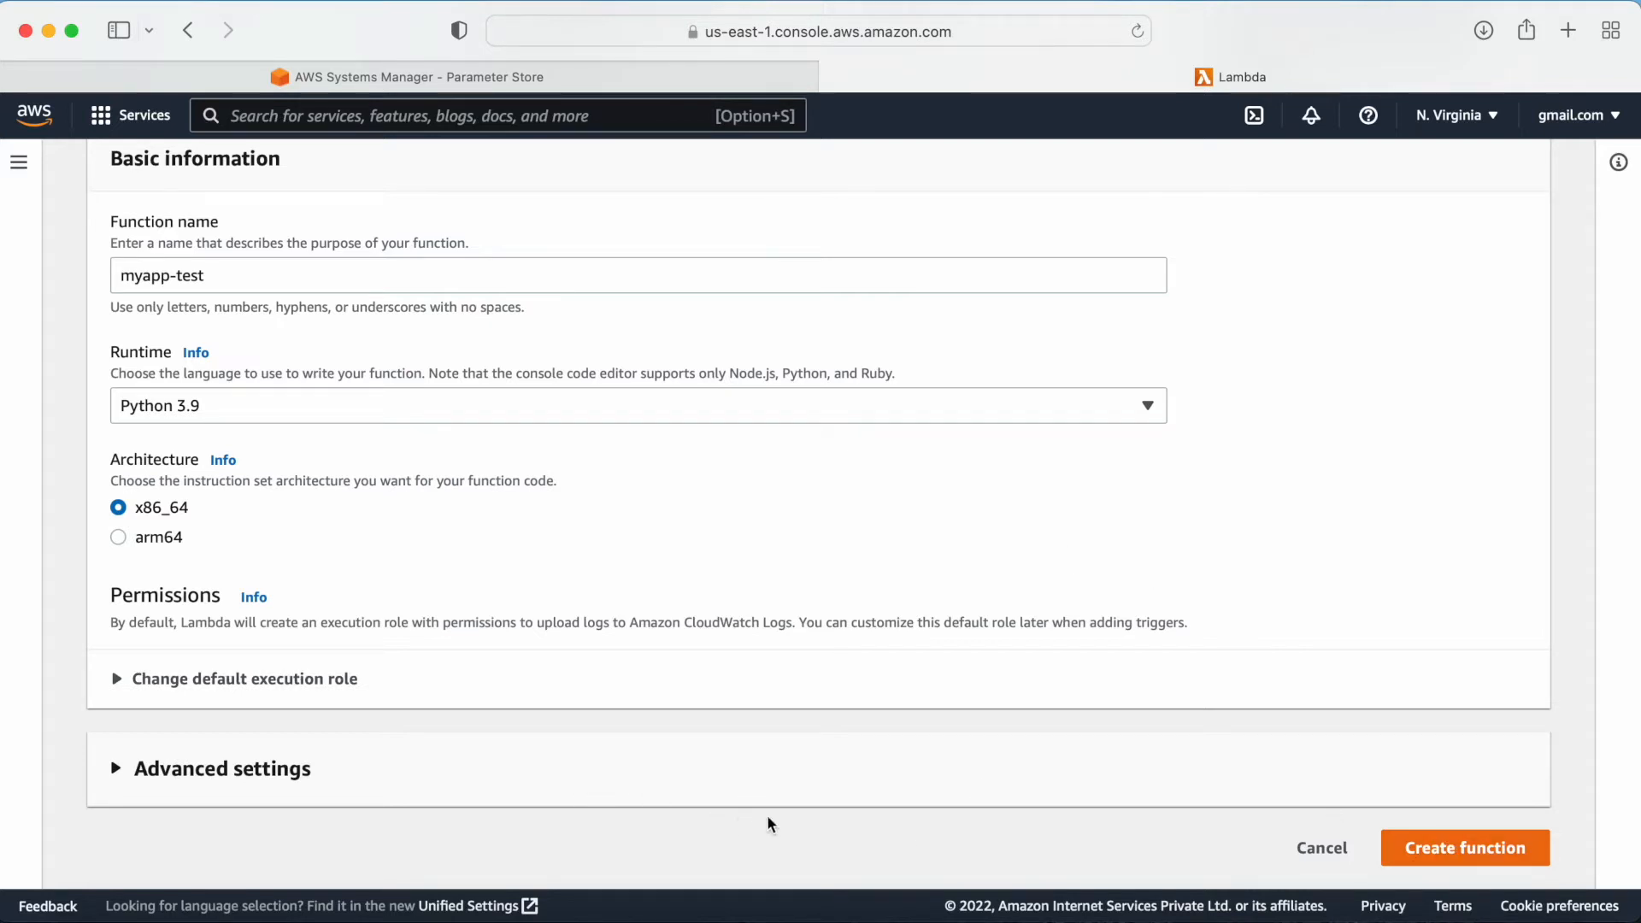
{"action": "left_click", "coordinate": [1440, 851]}
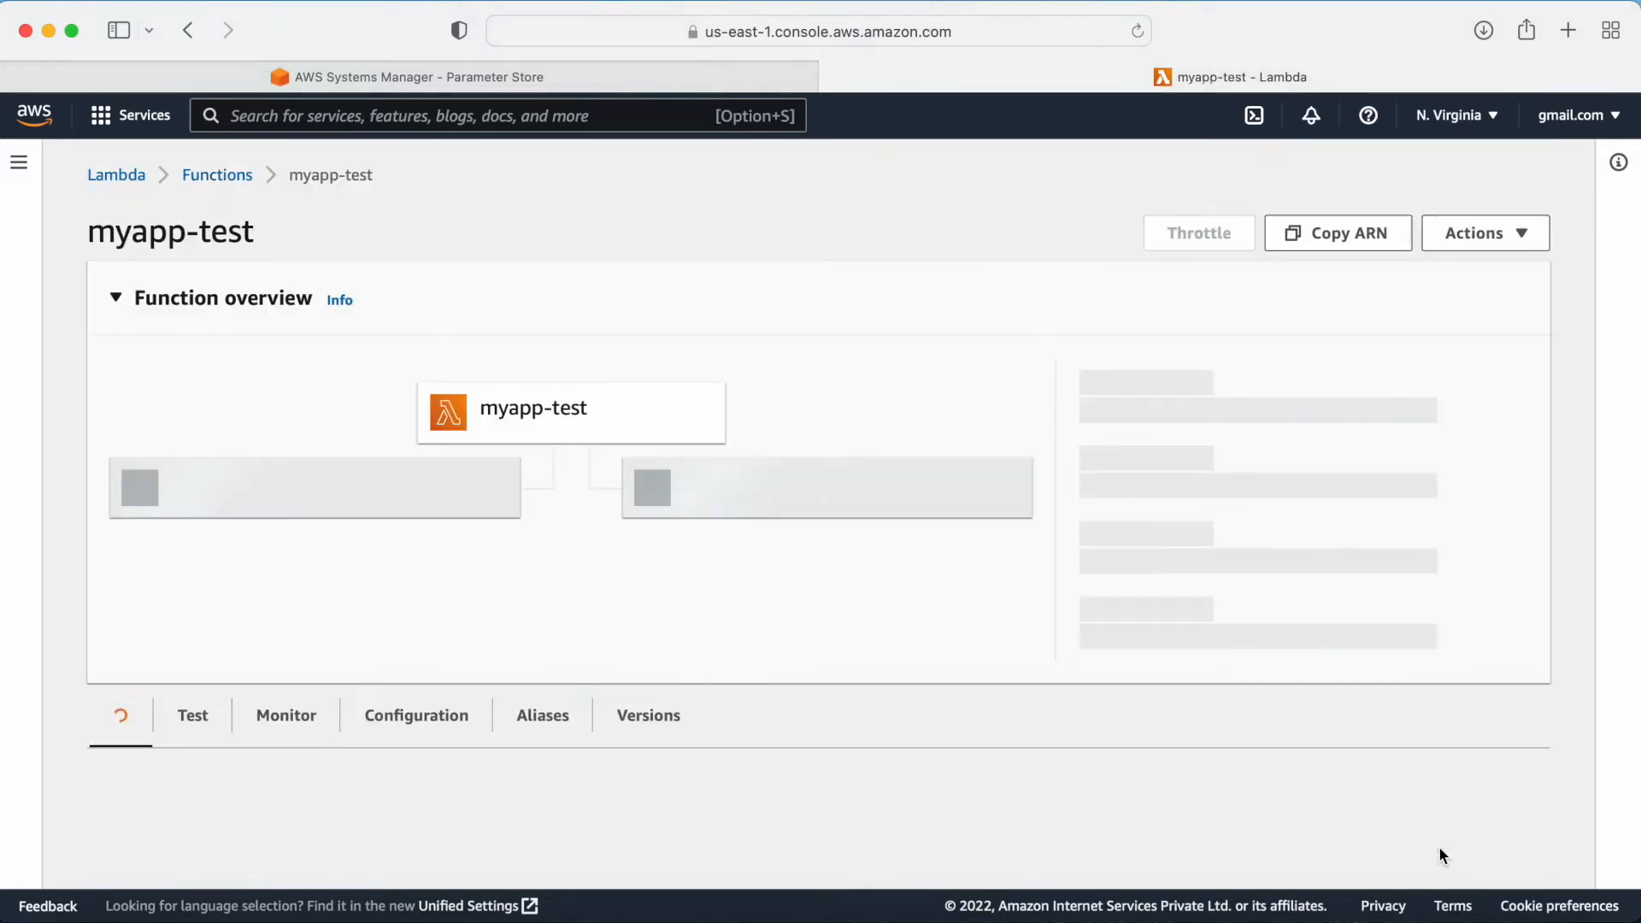
Step: Dismiss the success banner and delete all the default code in lambda_function
{"action": "scroll", "coordinate": [766, 578], "scroll_direction": "down", "scroll_amount": 5}
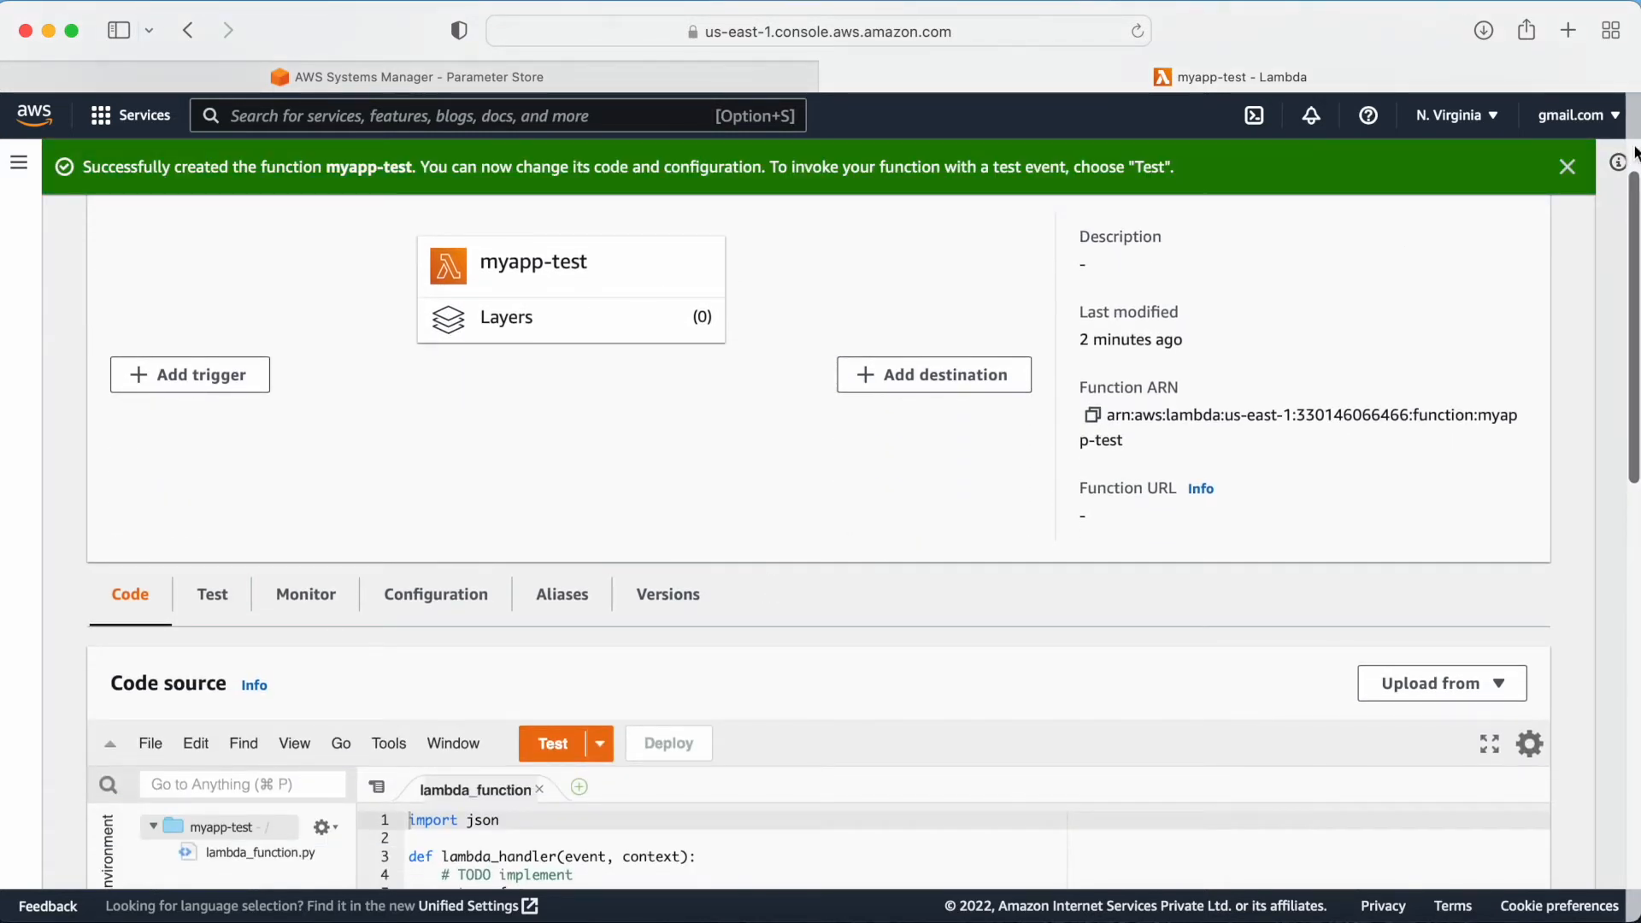
{"action": "left_click", "coordinate": [1566, 166]}
{"action": "scroll", "coordinate": [923, 534], "scroll_direction": "down", "scroll_amount": 4}
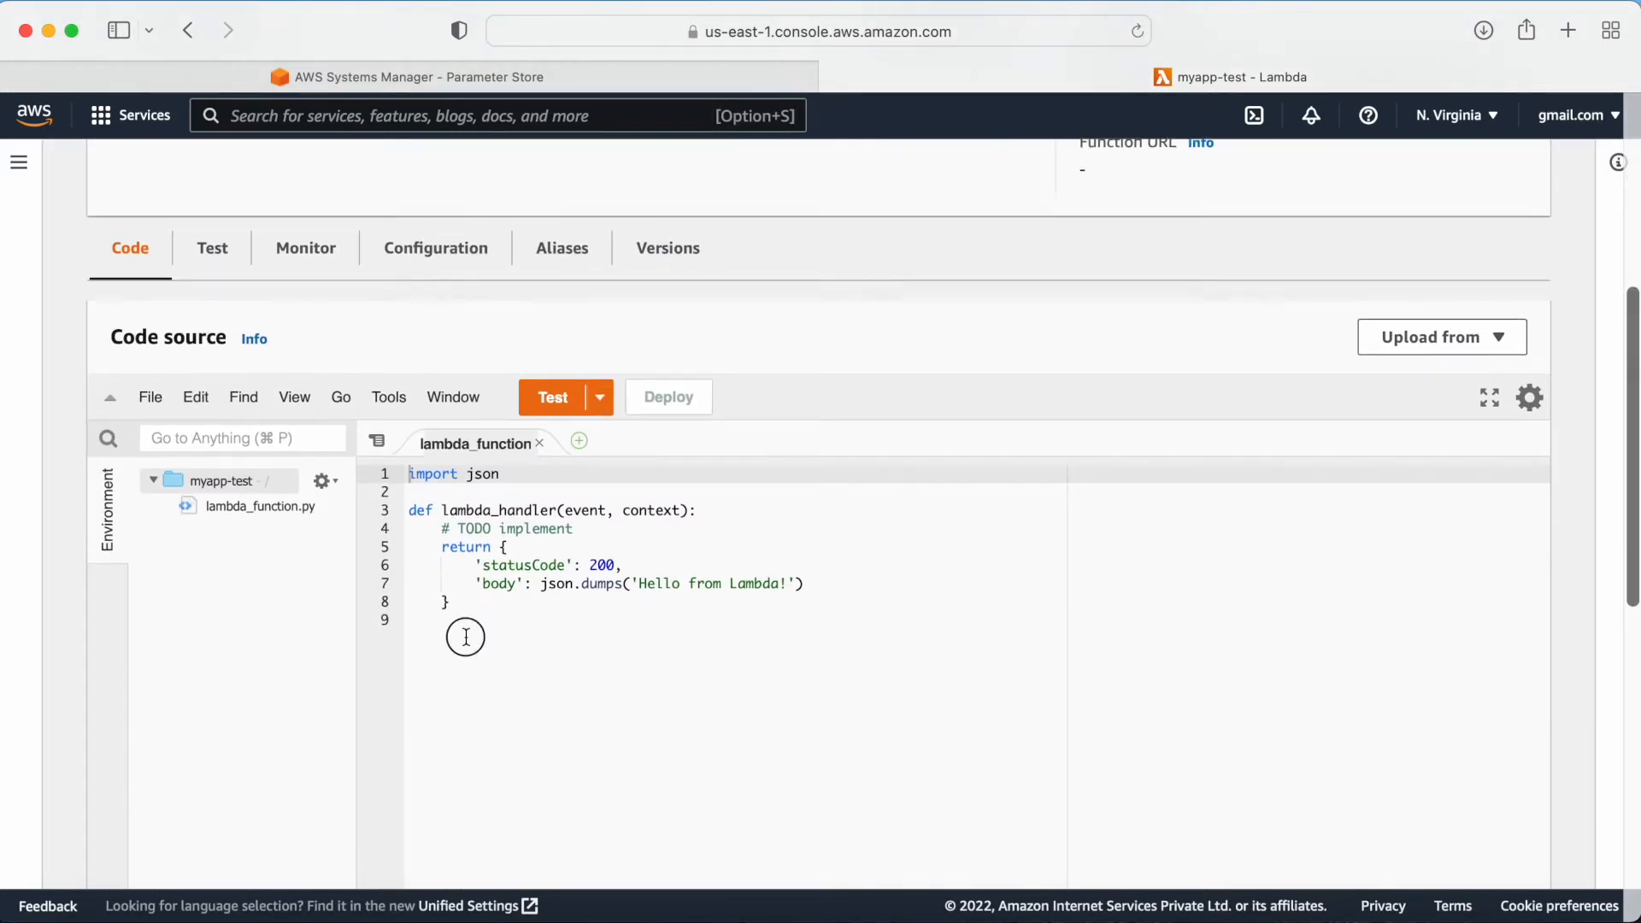
{"action": "left_click_drag", "start_coordinate": [461, 634], "coordinate": [381, 465]}
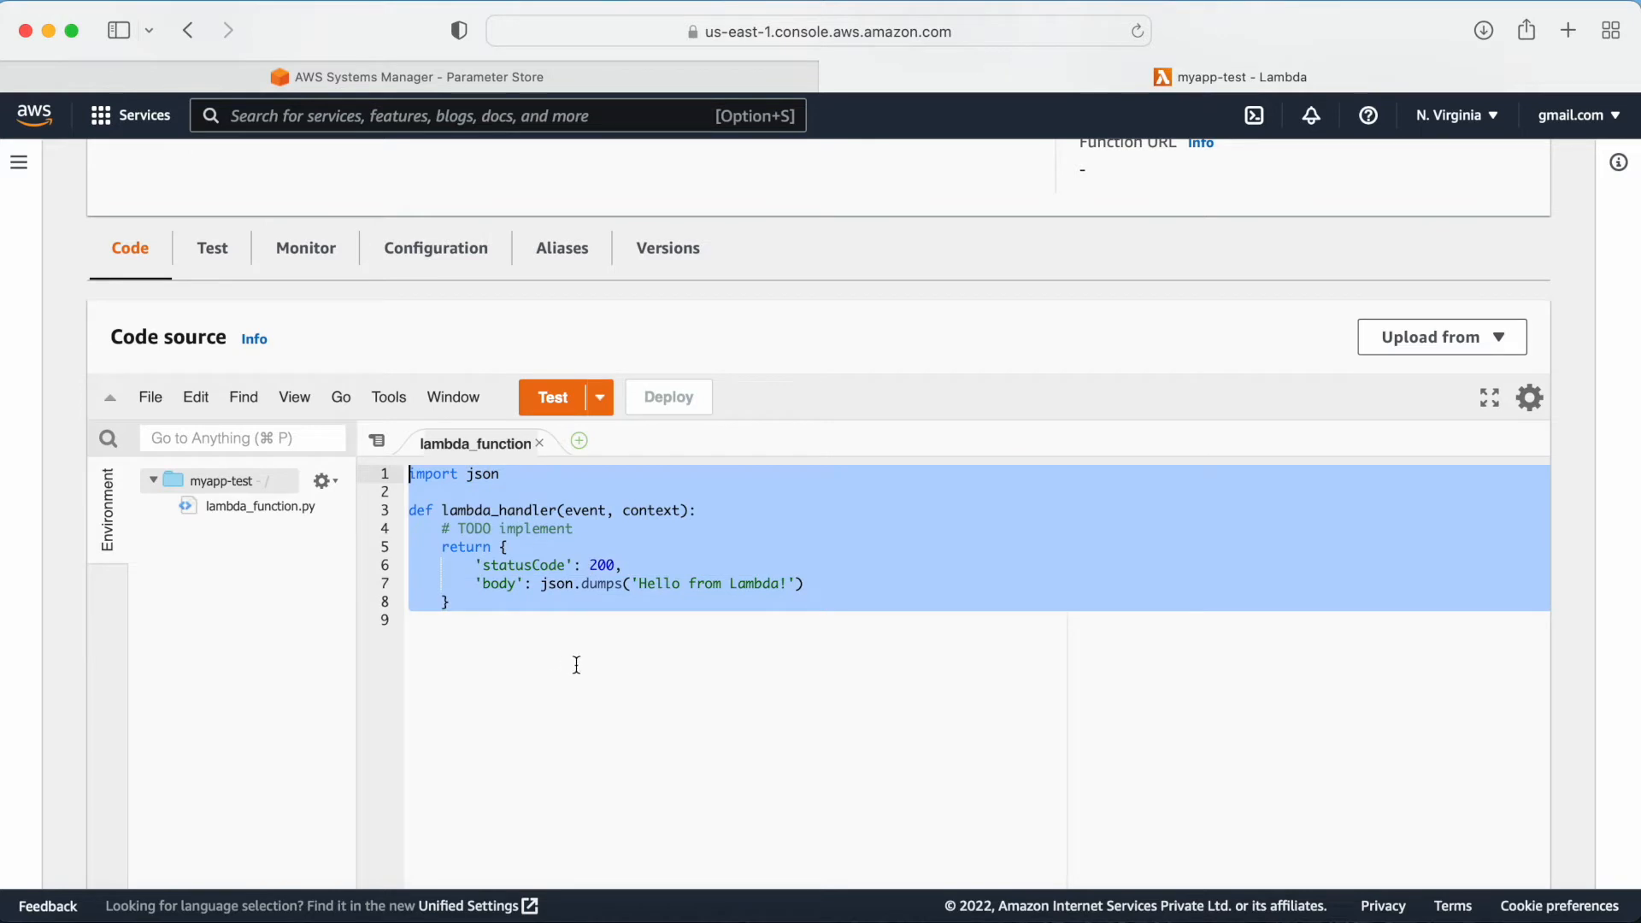
{"action": "key", "text": "BackSpace"}
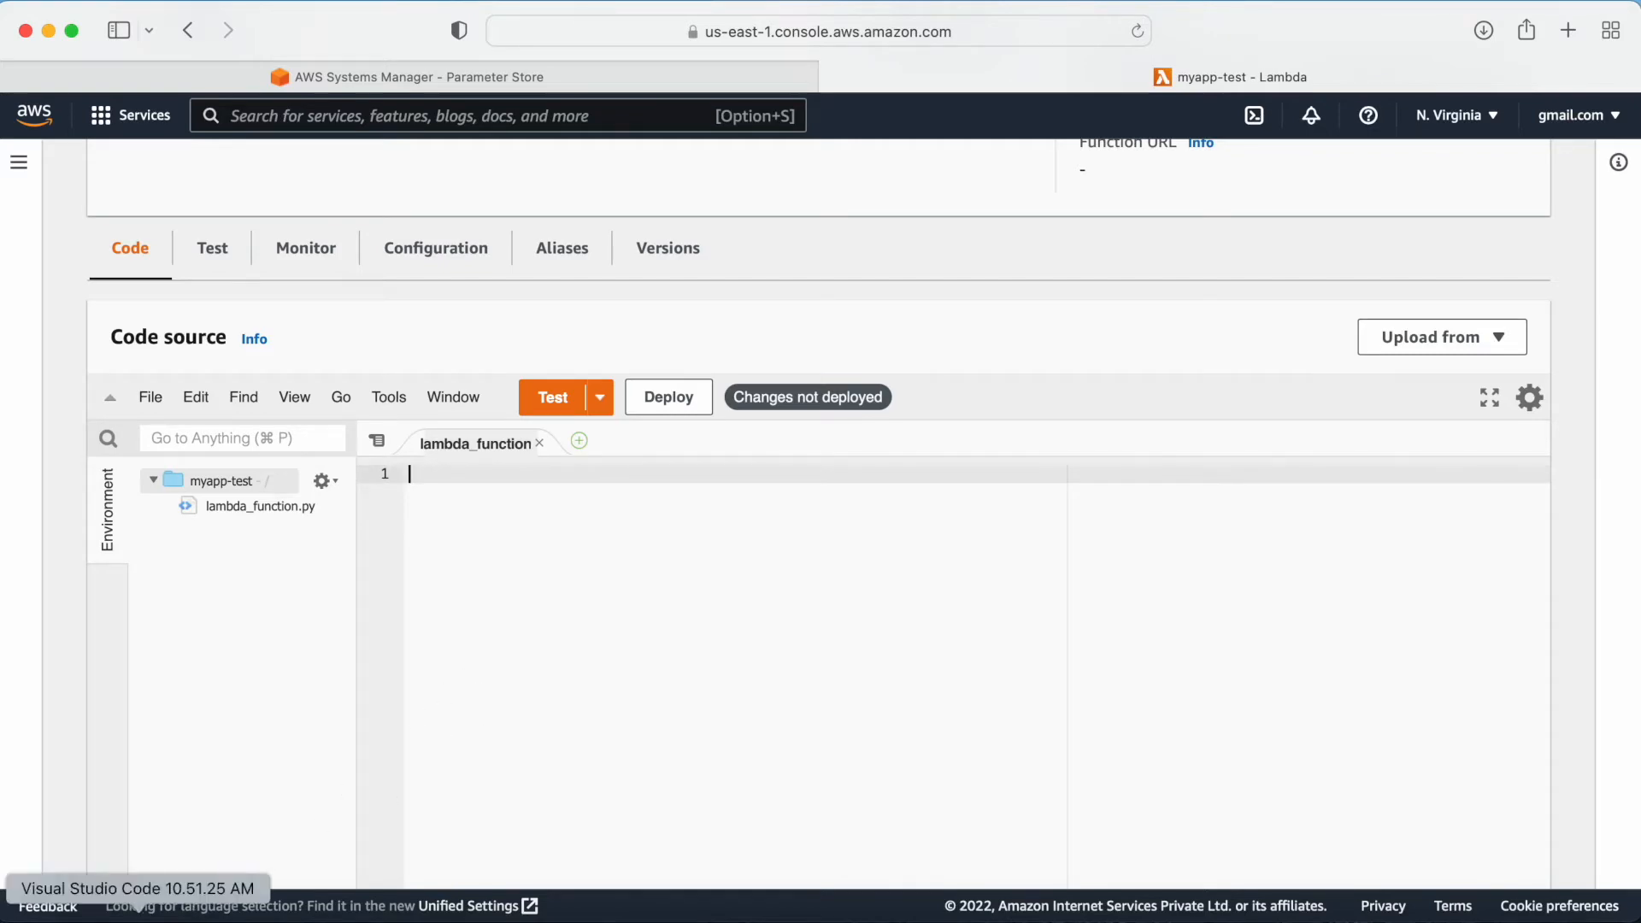
Step: Switch to VS Code, select the prepared boto3 code that fetches both parameters, and return to the browser
{"action": "left_click", "coordinate": [273, 858]}
{"action": "left_click", "coordinate": [496, 509]}
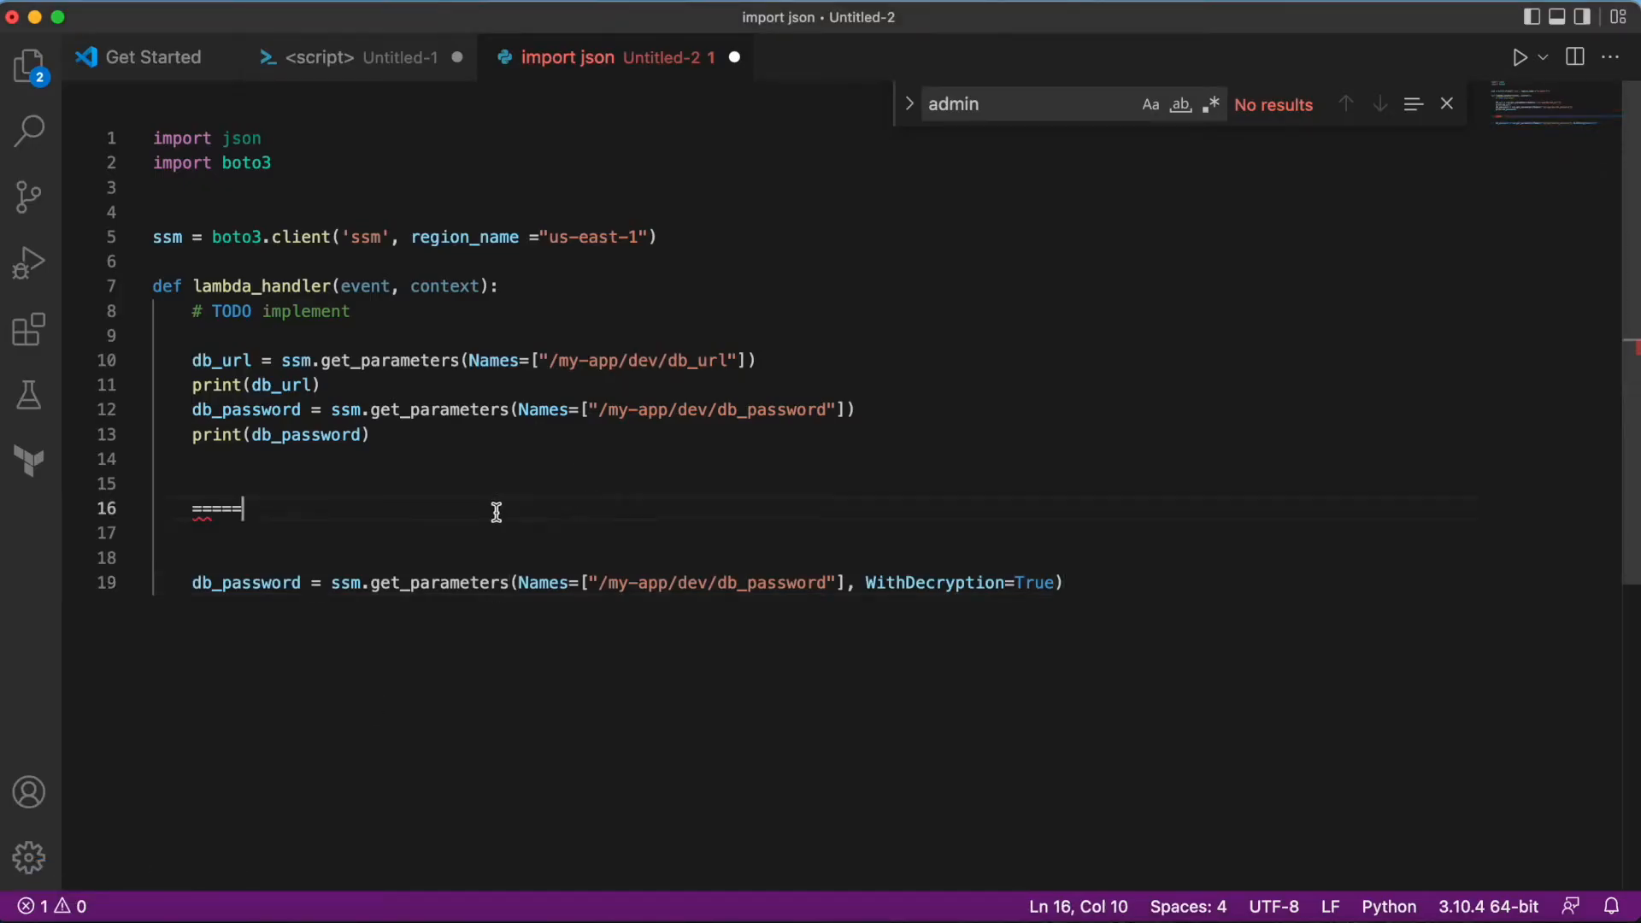
{"action": "left_click_drag", "start_coordinate": [137, 160], "coordinate": [152, 138]}
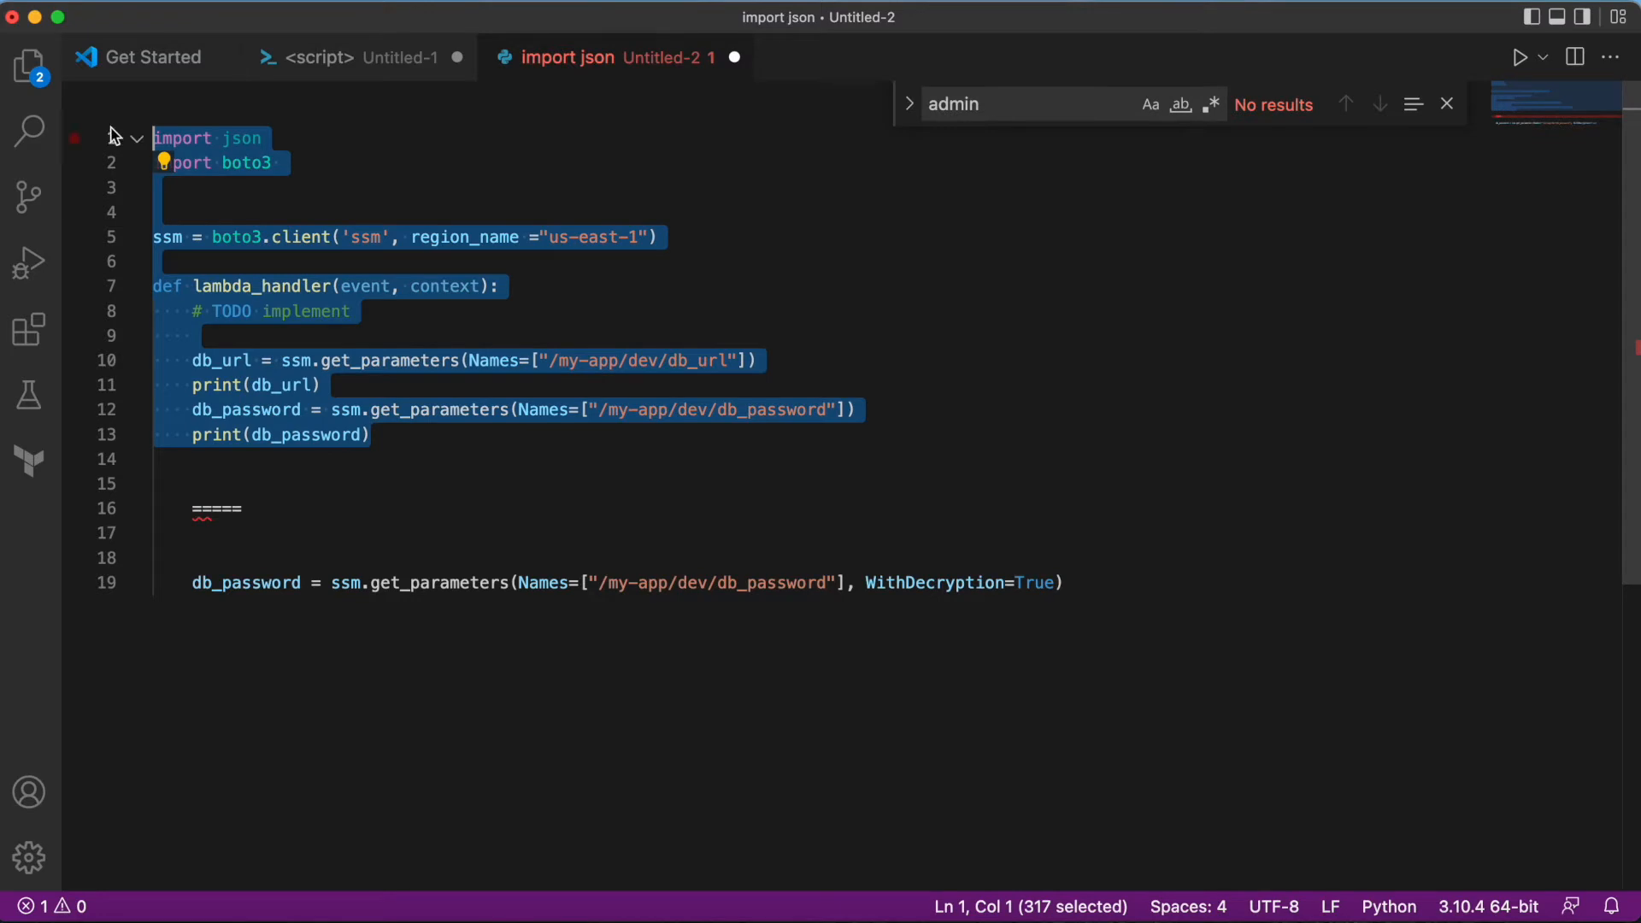
{"action": "left_click", "coordinate": [534, 480]}
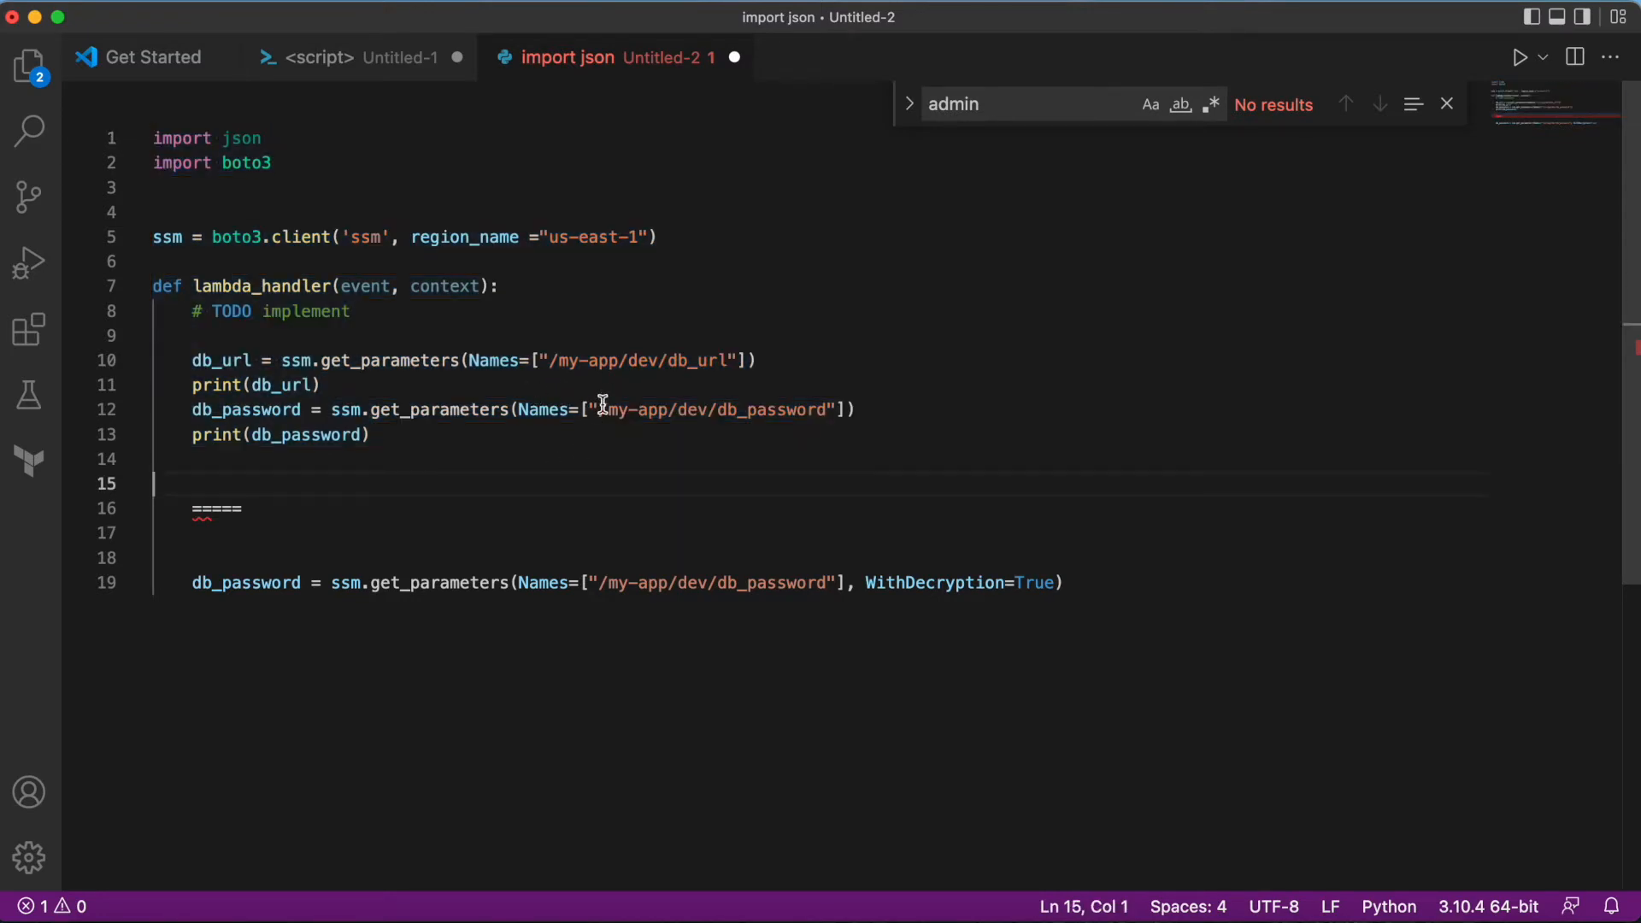
{"action": "key", "text": "super+Tab"}
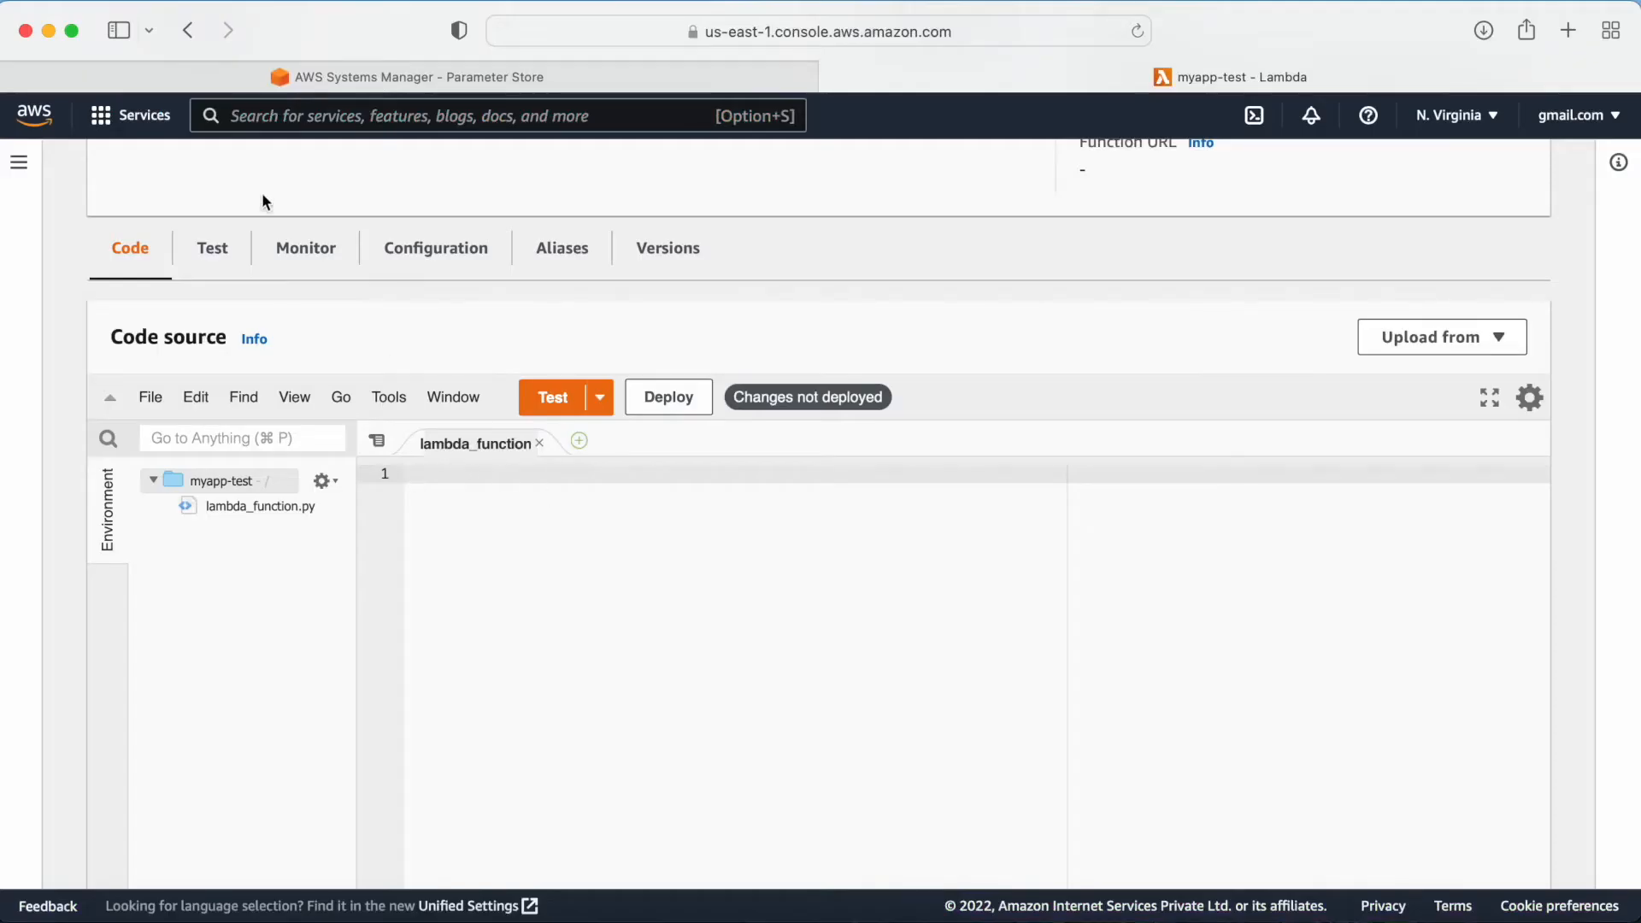
Step: Go back to the Parameter Store tab and highlight the /my-app/dev/db_password parameter name
{"action": "left_click", "coordinate": [303, 85]}
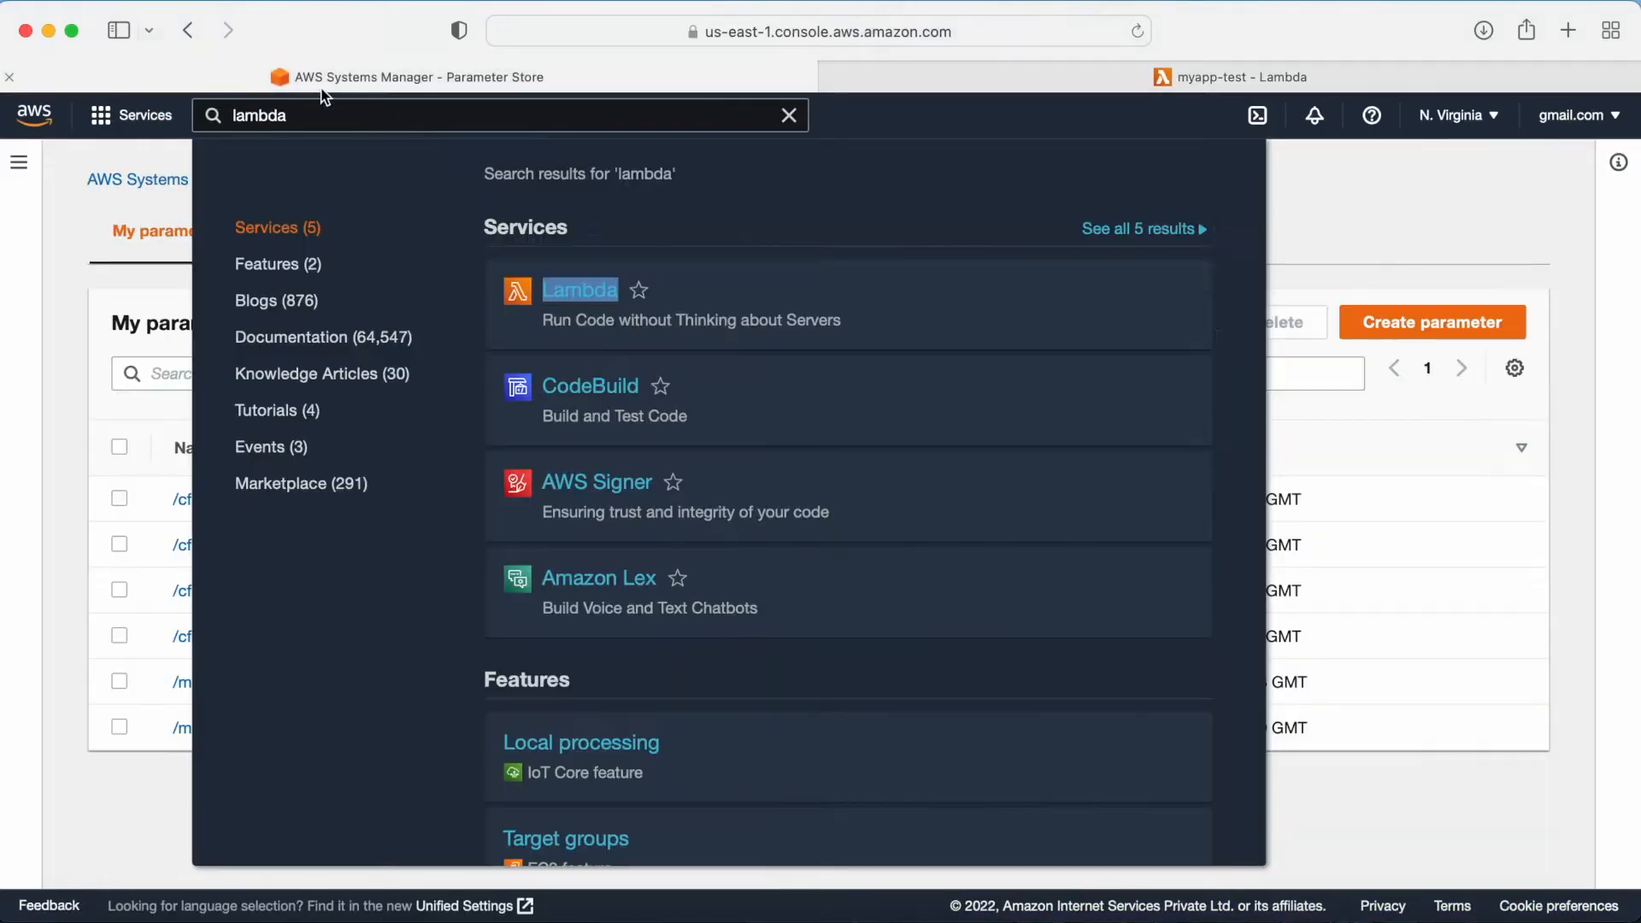
{"action": "left_click", "coordinate": [70, 234]}
{"action": "left_click_drag", "start_coordinate": [385, 683], "coordinate": [181, 667]}
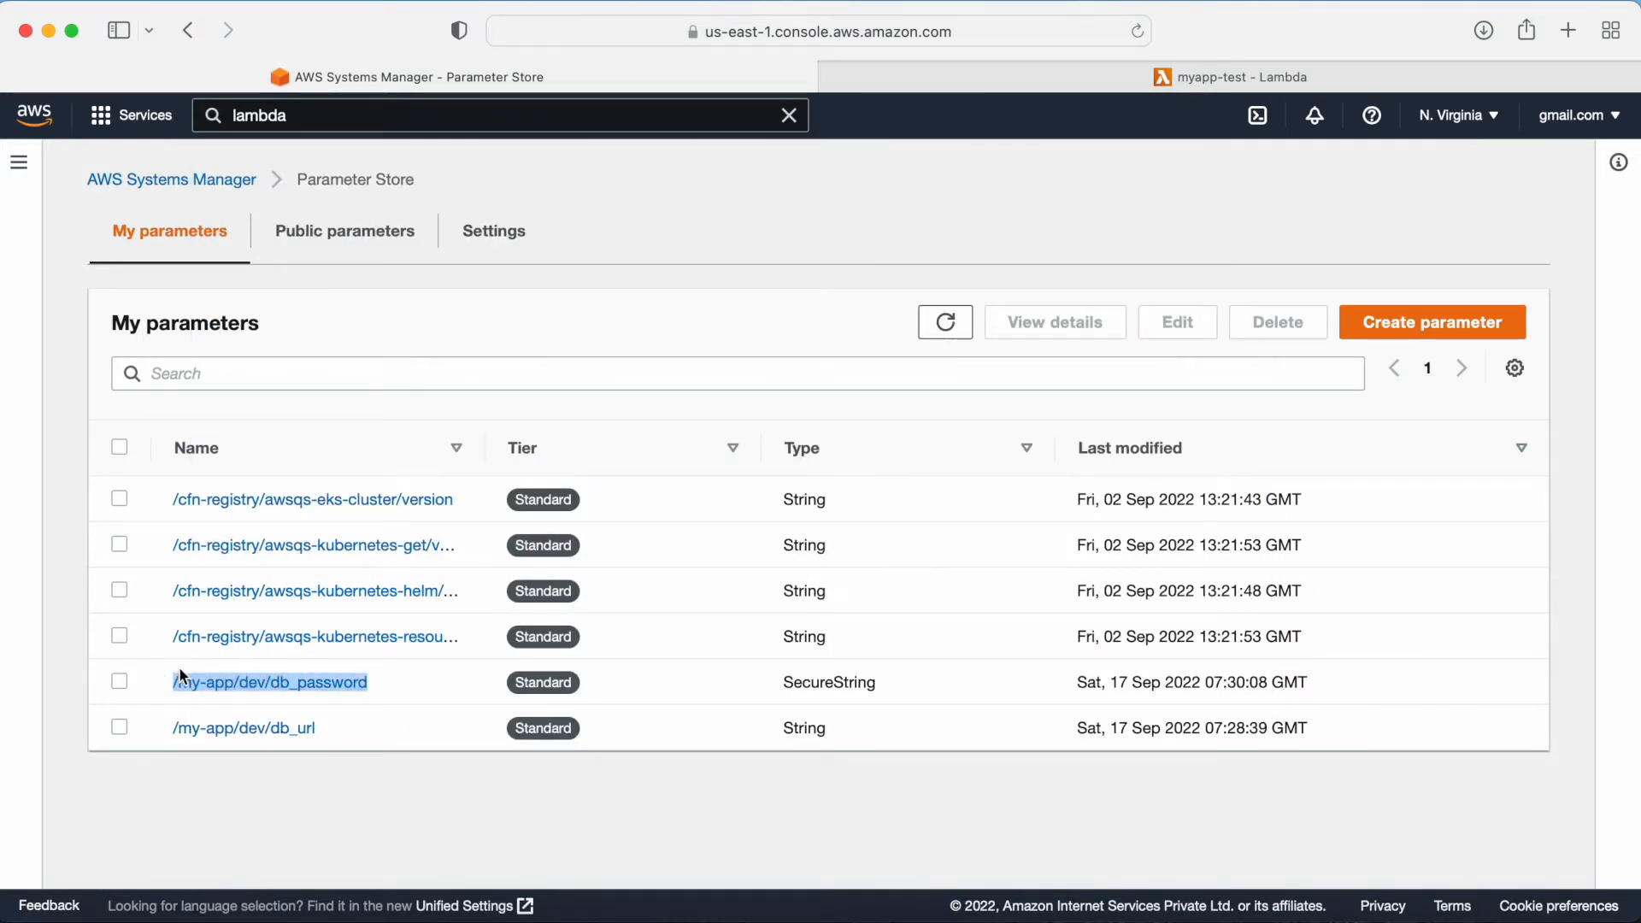
Step: Compare the db_password and db_url parameter names in the prepared code with those listed in Parameter Store
{"action": "key", "text": "super+Tab"}
{"action": "left_click_drag", "start_coordinate": [600, 411], "coordinate": [819, 407]}
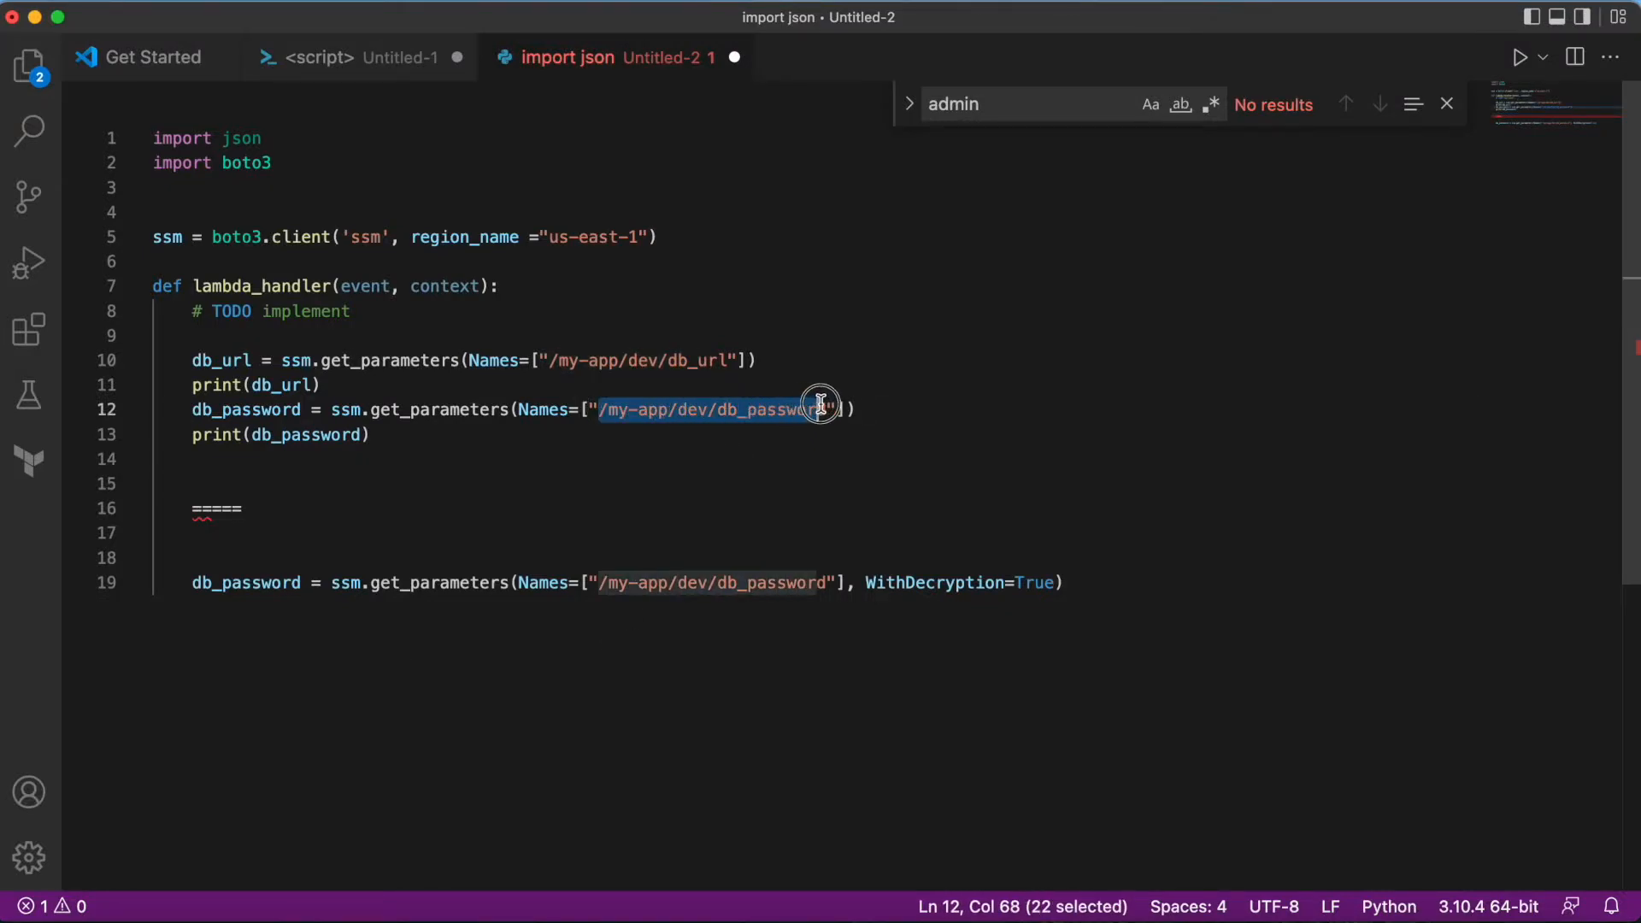
{"action": "key", "text": "Right"}
{"action": "key", "text": "Right"}
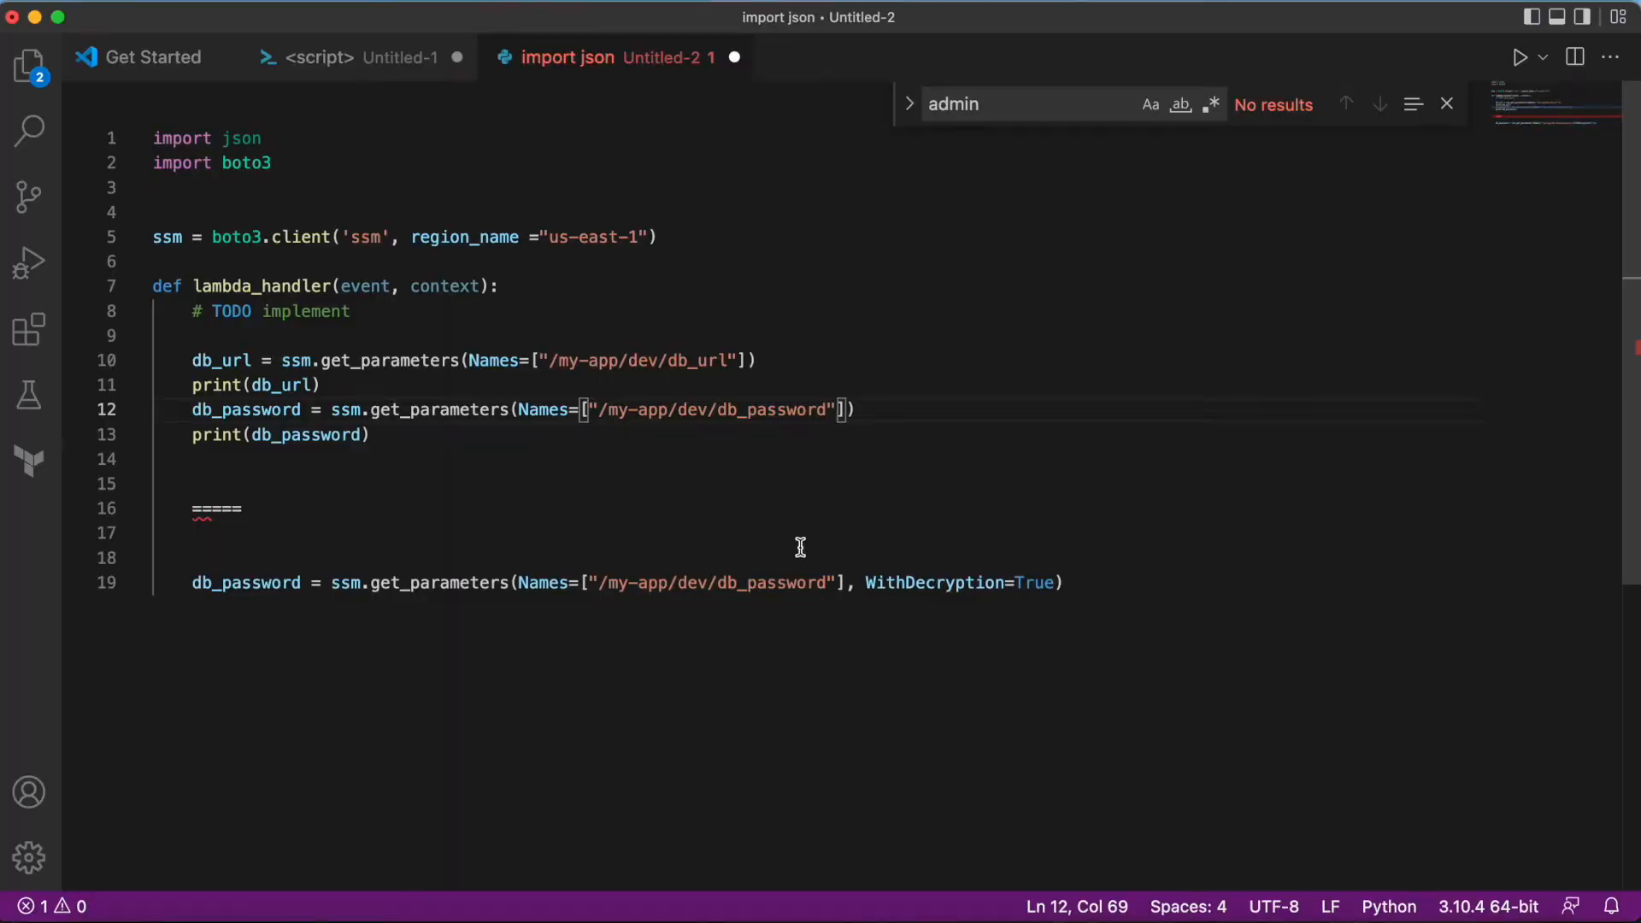
{"action": "key", "text": "super+Tab"}
{"action": "left_click_drag", "start_coordinate": [327, 731], "coordinate": [180, 716]}
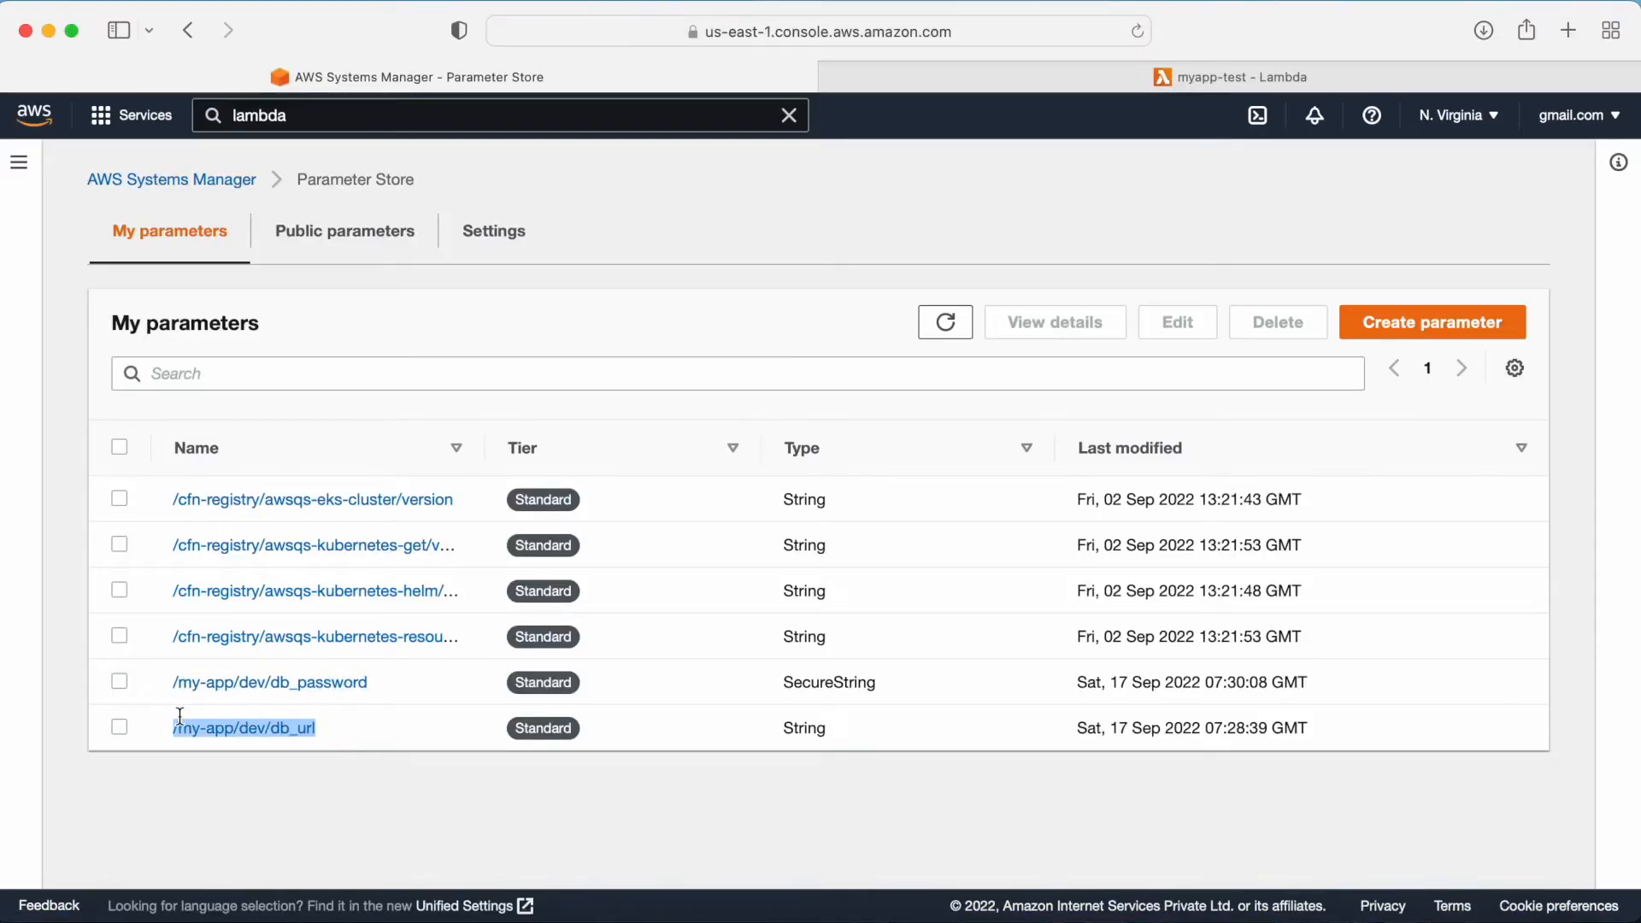
{"action": "key", "text": "super+Tab"}
{"action": "left_click_drag", "start_coordinate": [553, 360], "coordinate": [728, 366]}
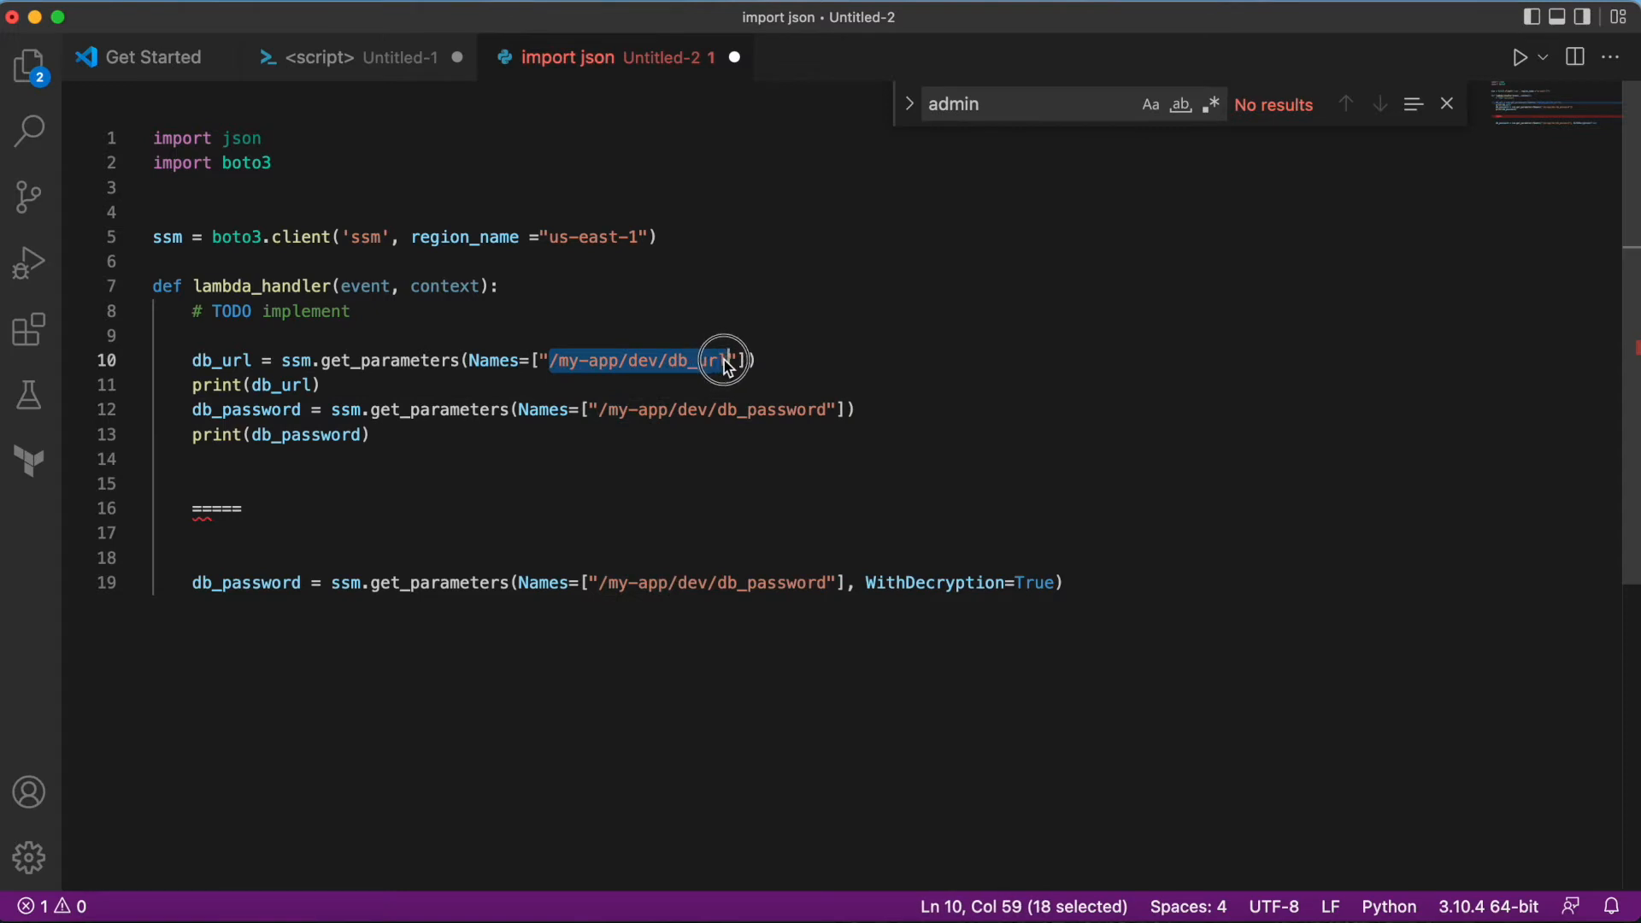
{"action": "key", "text": "Right"}
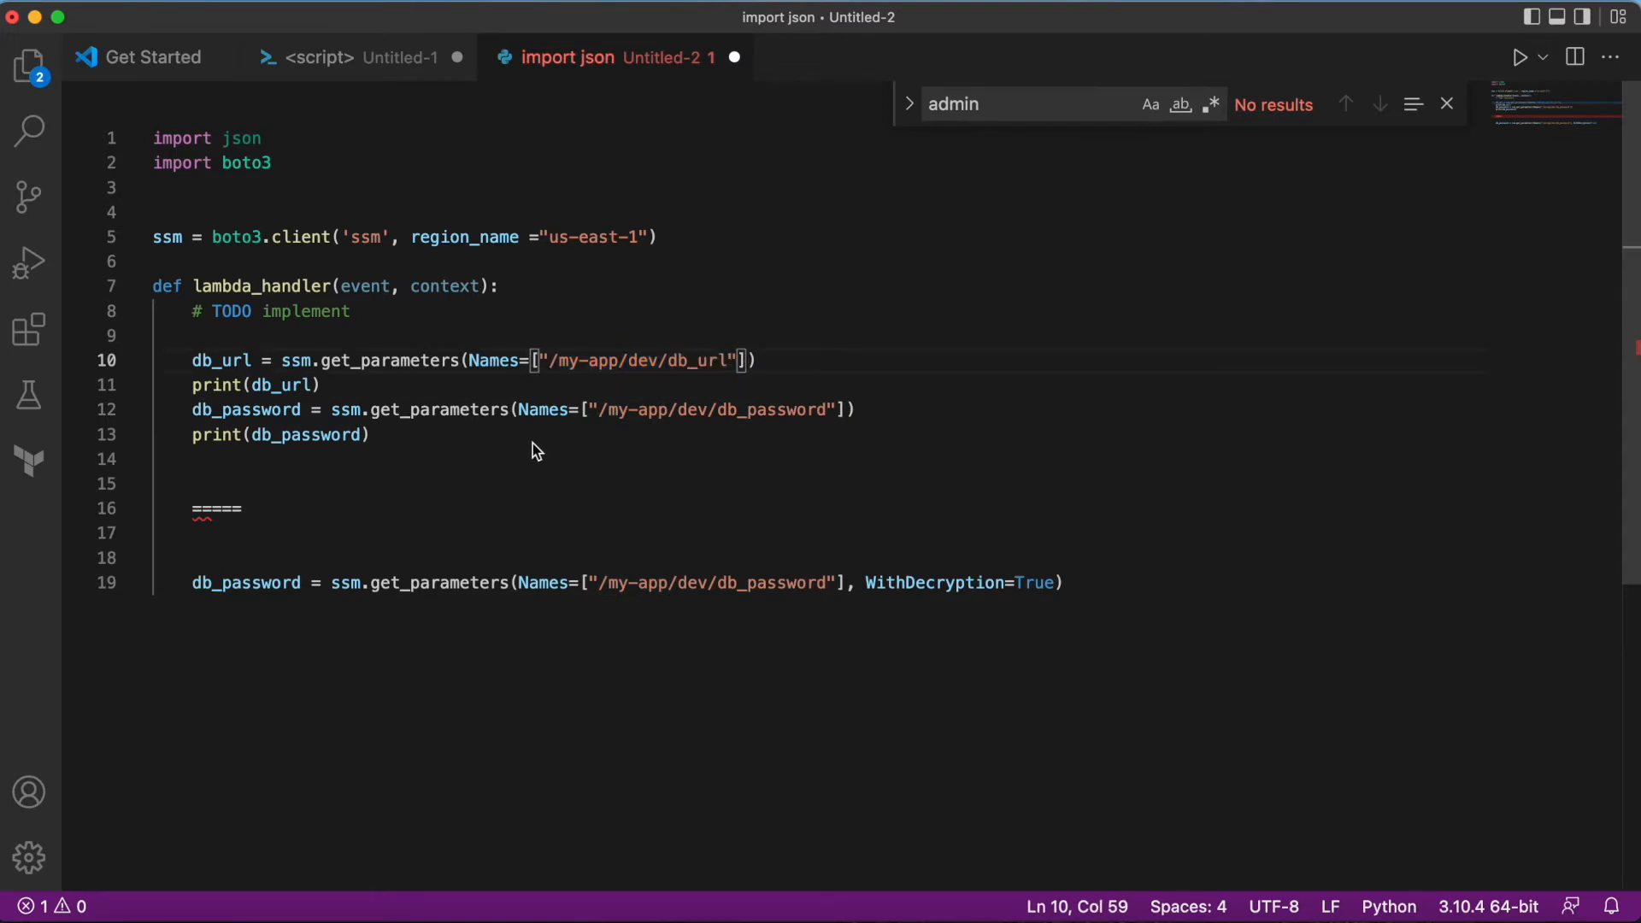
Step: Copy the prepared boto3 code from VS Code and paste it into lambda_function in the Lambda code editor
{"action": "left_click_drag", "start_coordinate": [375, 435], "coordinate": [121, 110]}
{"action": "key", "text": "super+c"}
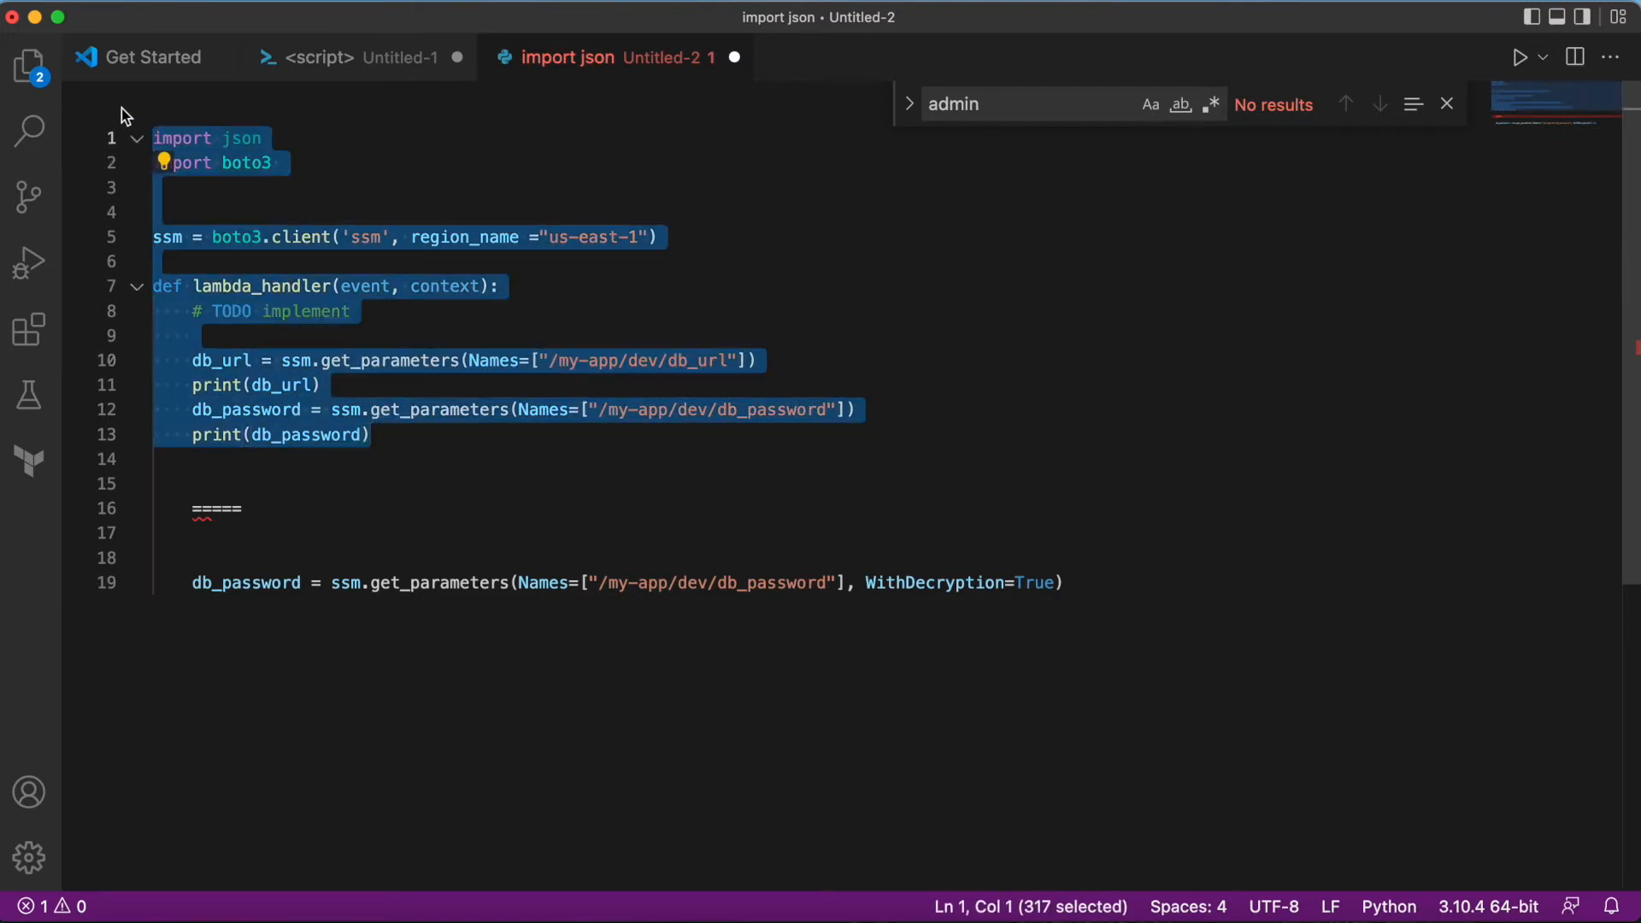
{"action": "key", "text": "super+Tab"}
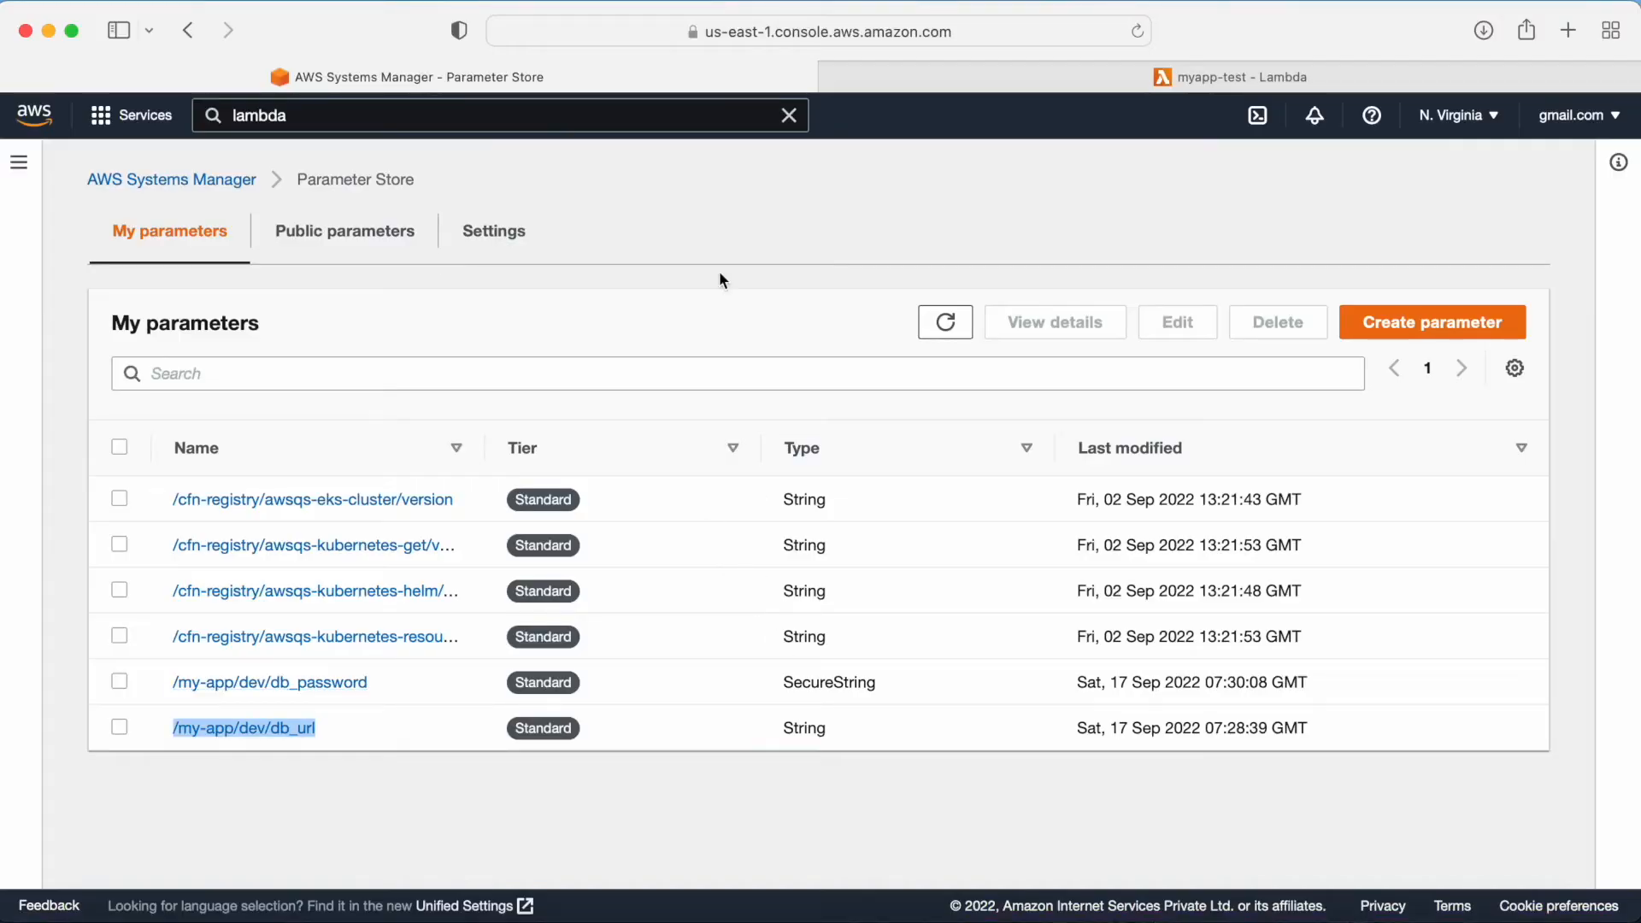
{"action": "left_click", "coordinate": [1059, 69]}
{"action": "key", "text": "super+v"}
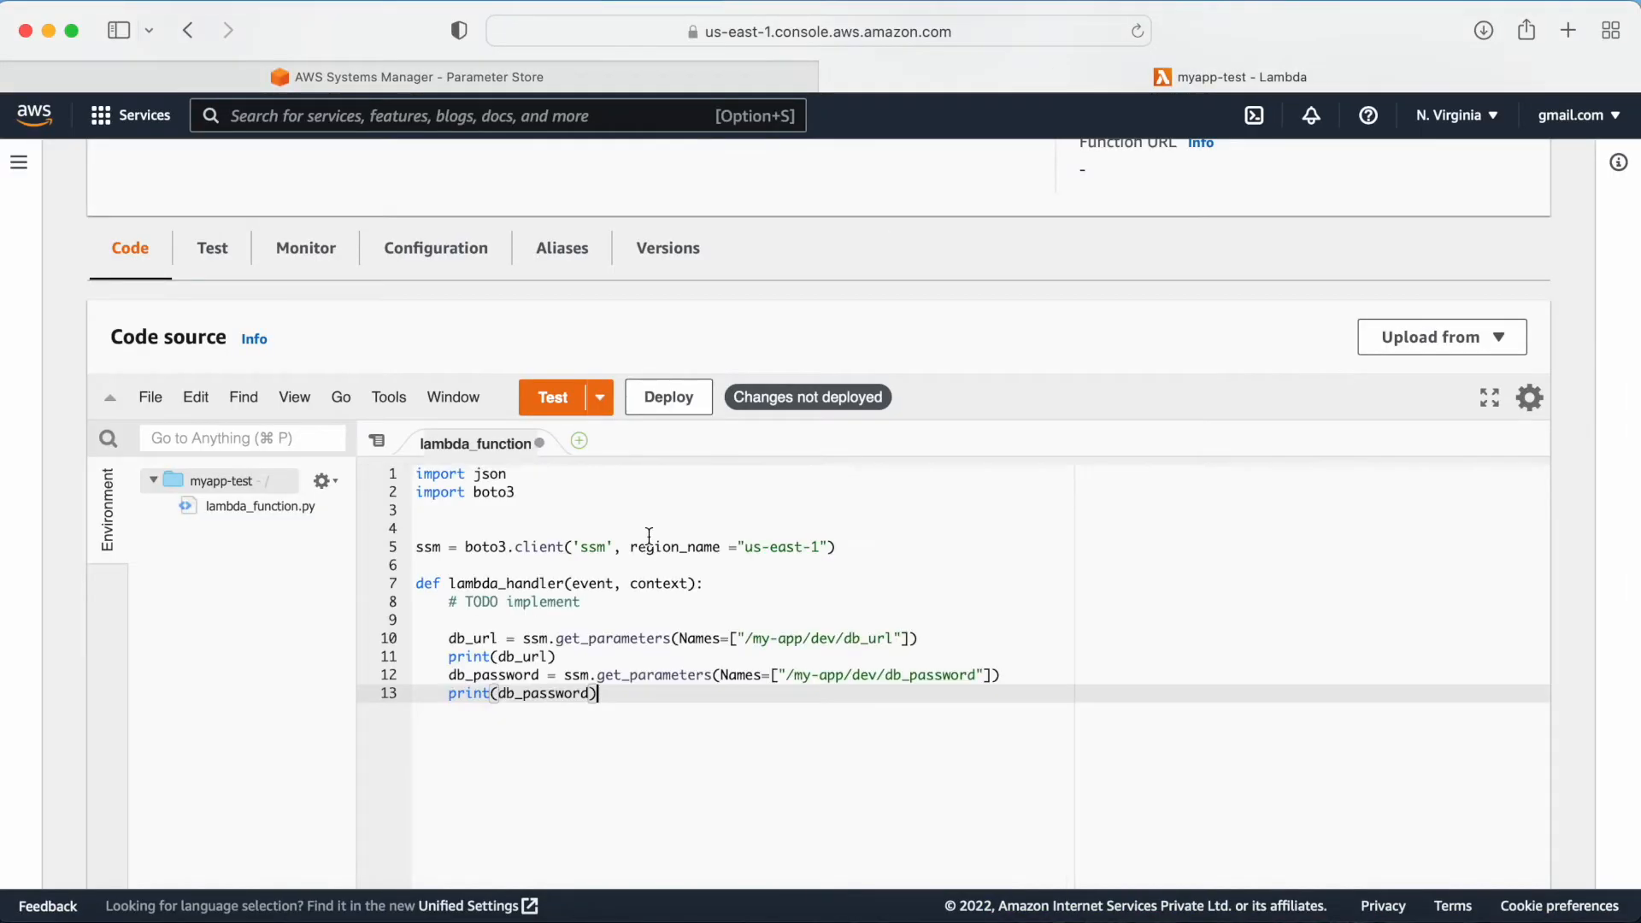
{"action": "scroll", "coordinate": [818, 618], "scroll_direction": "down", "scroll_amount": 2}
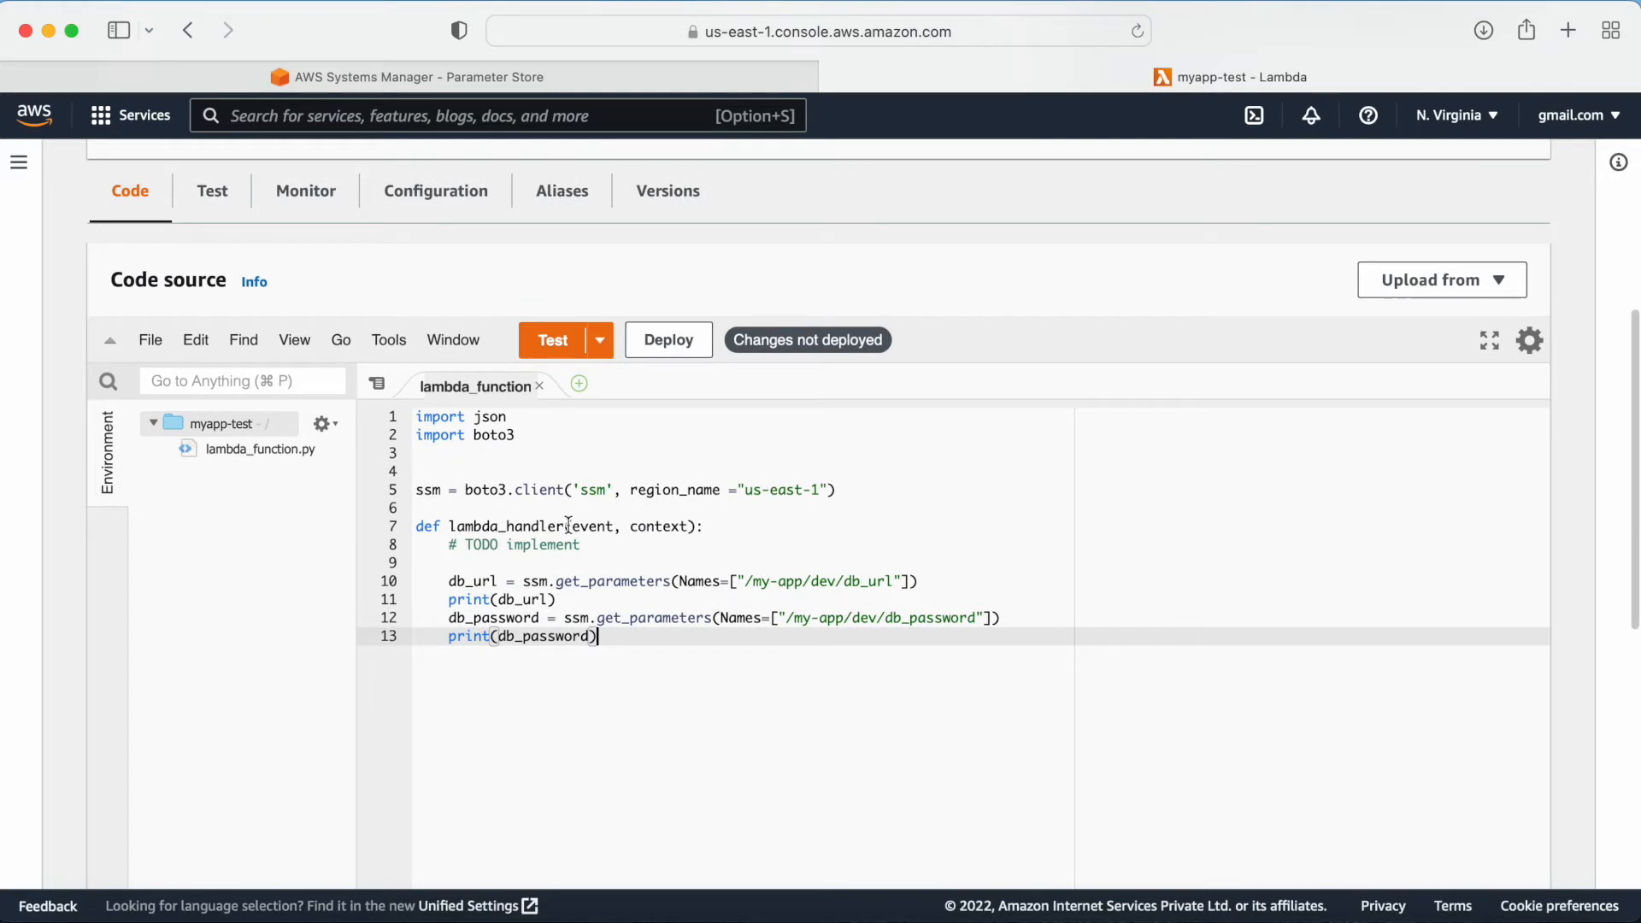
{"action": "left_click_drag", "start_coordinate": [533, 436], "coordinate": [476, 419]}
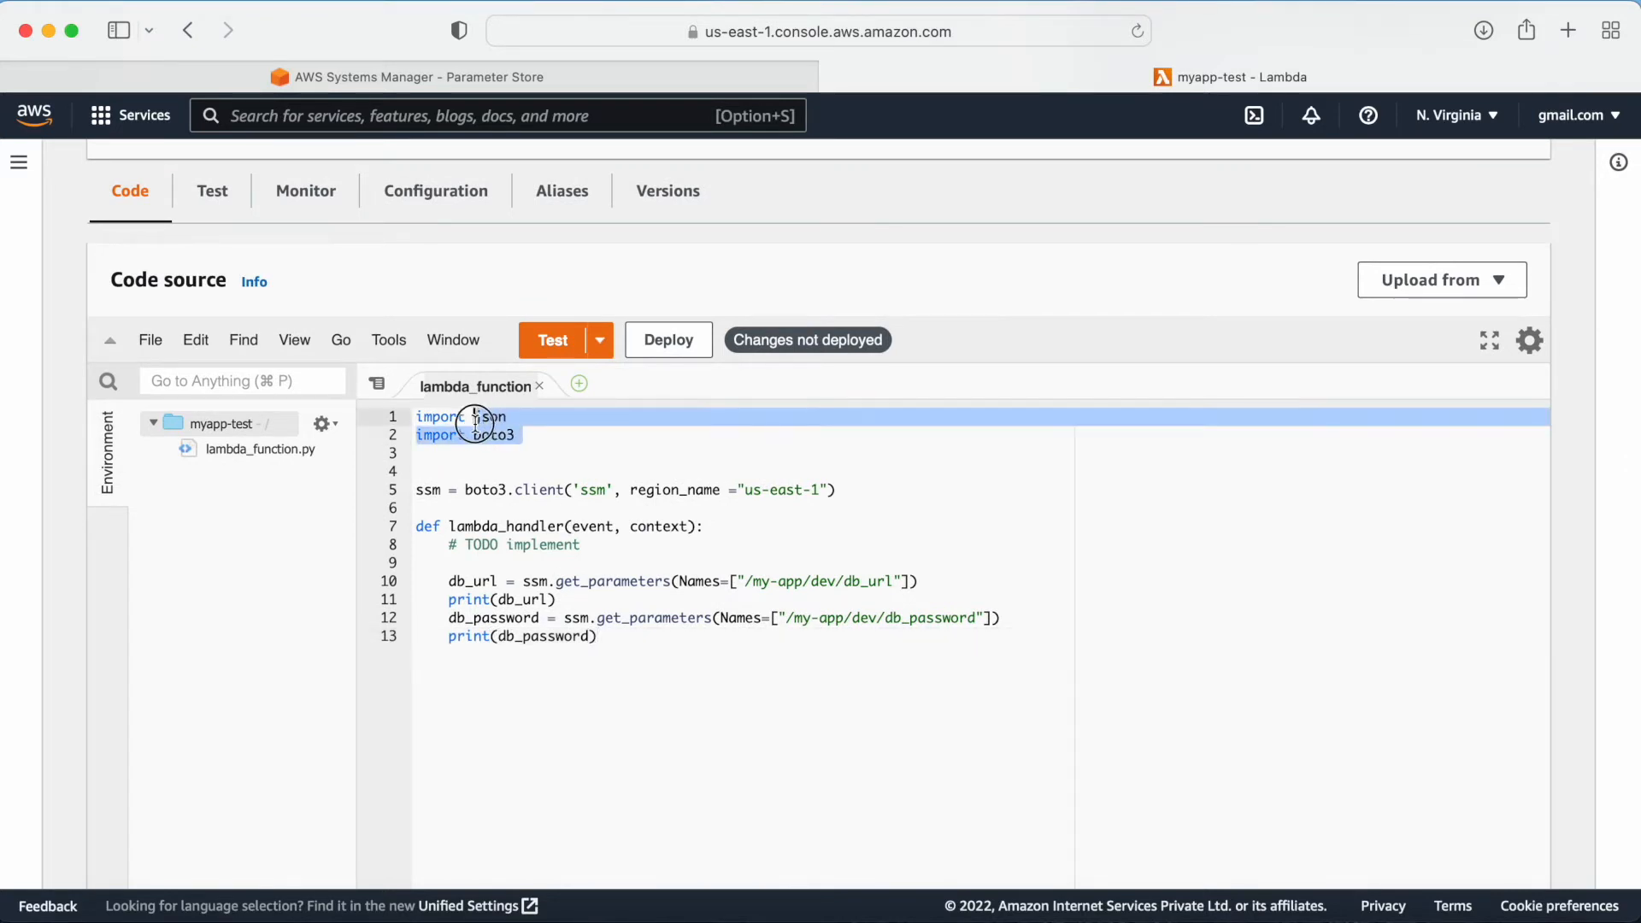
{"action": "left_click", "coordinate": [539, 442]}
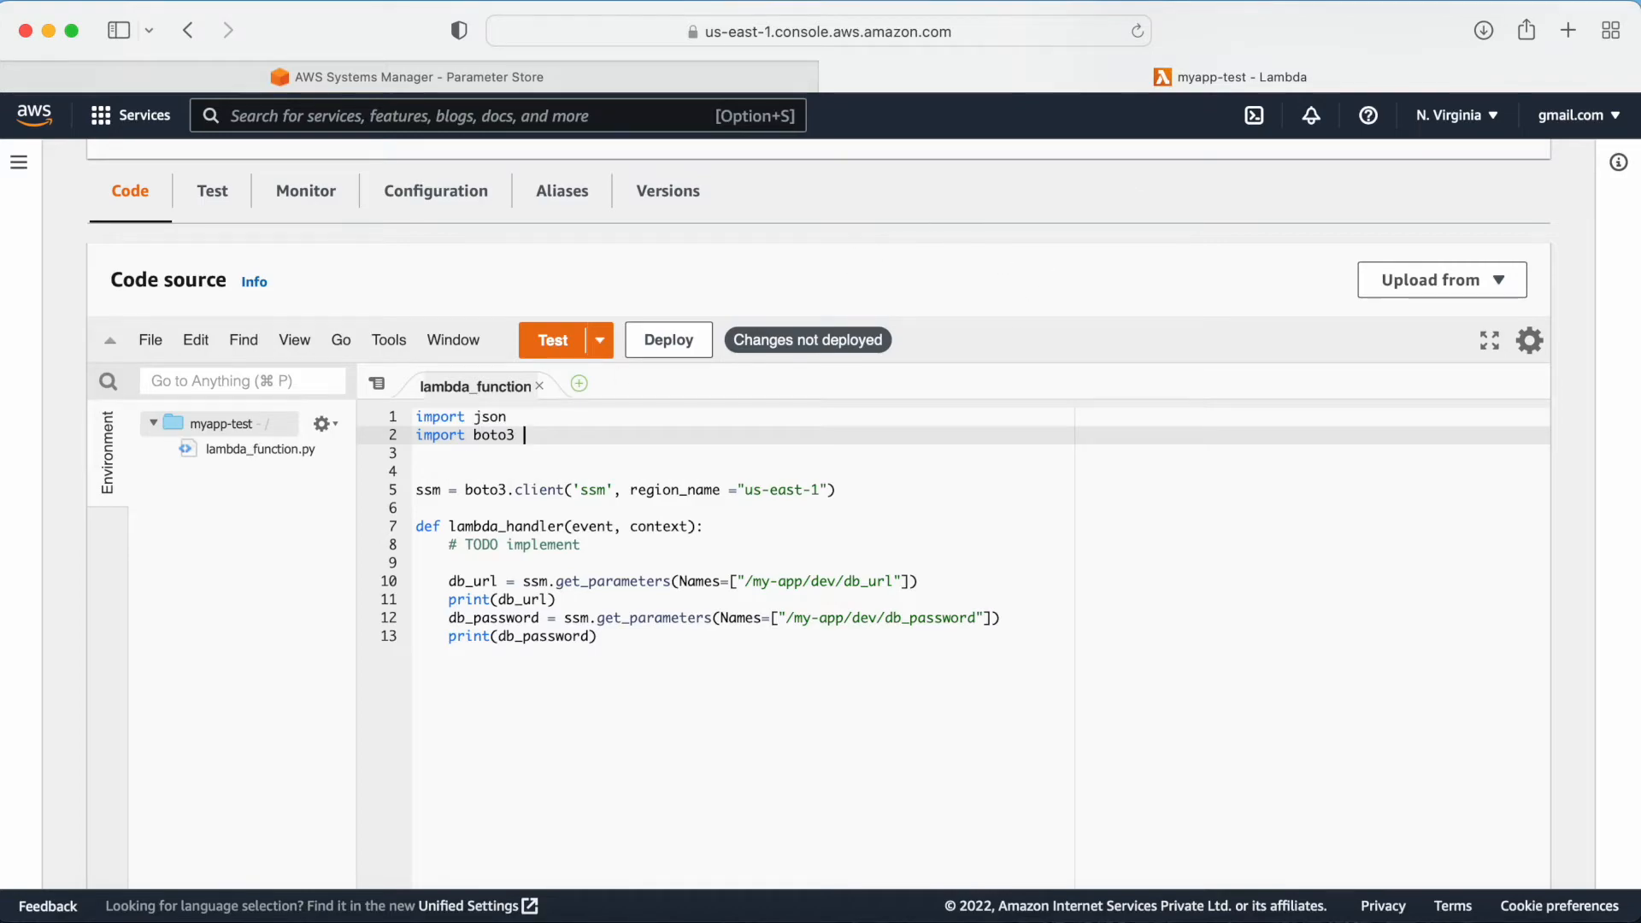
Step: Open a new browser tab and search for the boto3 Python documentation
{"action": "left_click", "coordinate": [1568, 30]}
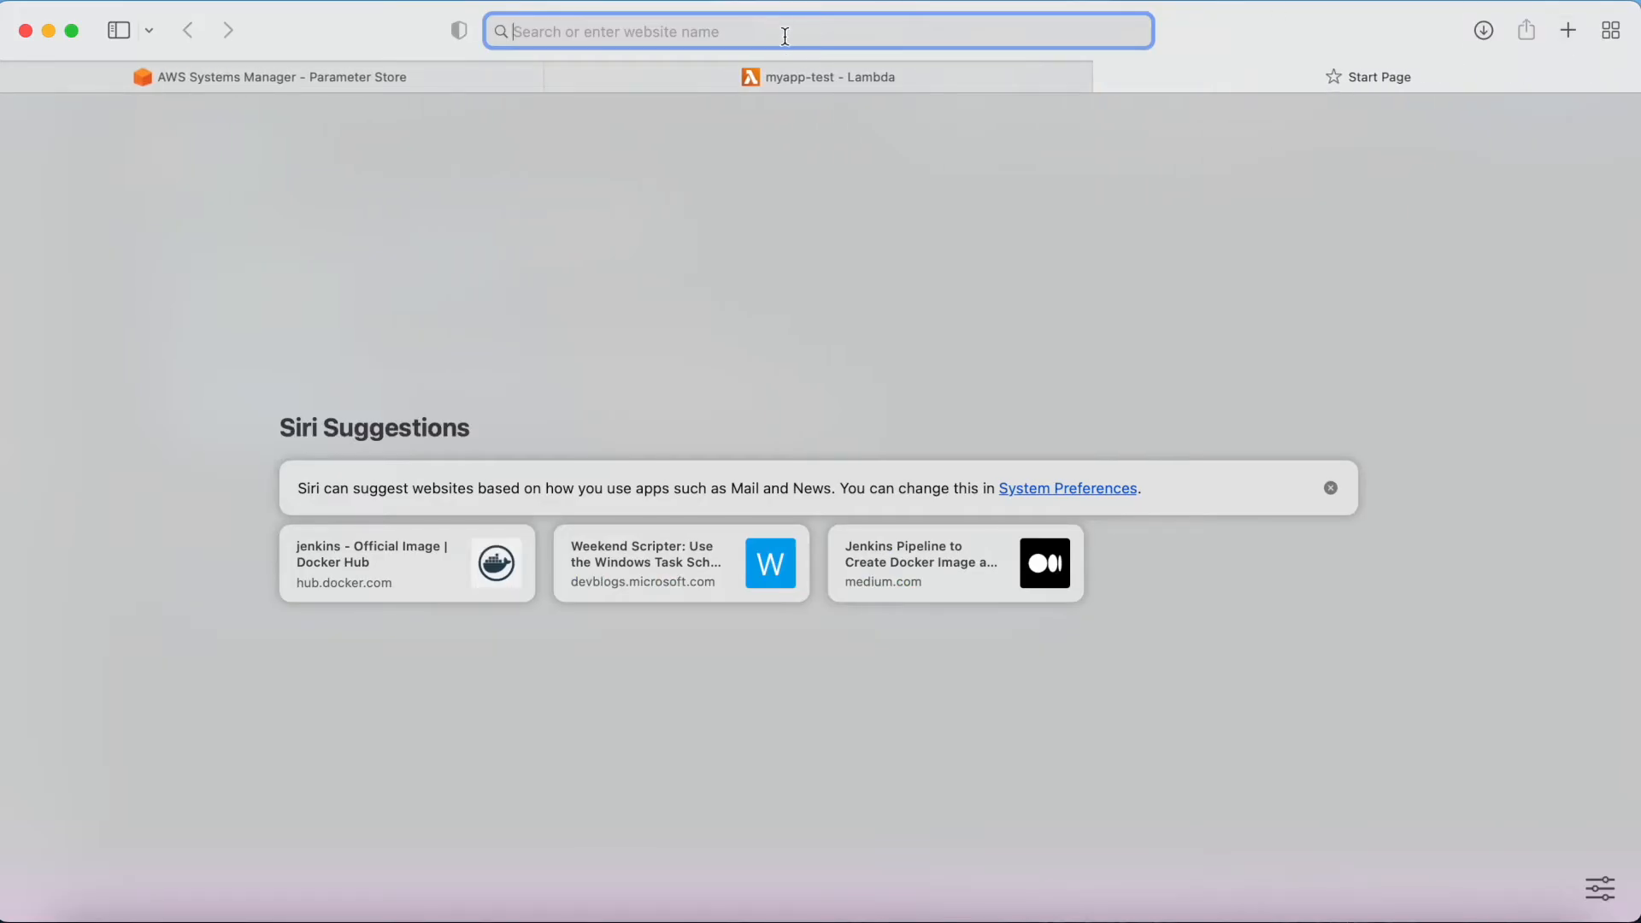
{"action": "type", "text": "boto"}
{"action": "key", "text": "Return"}
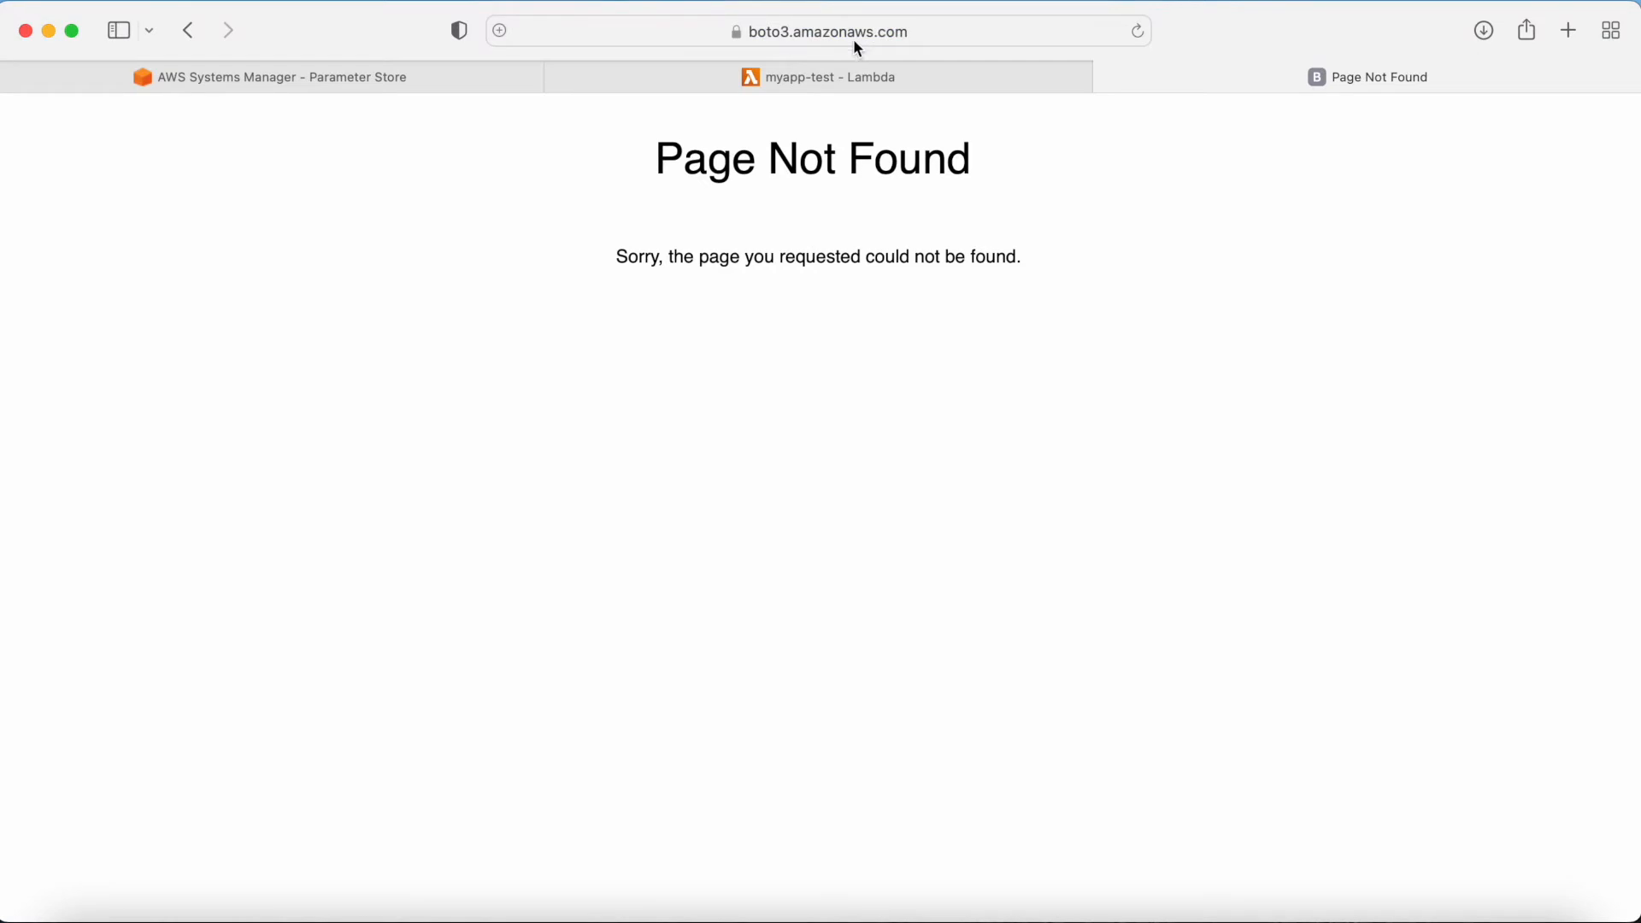
{"action": "left_click", "coordinate": [936, 38]}
{"action": "type", "text": "boto3 python"}
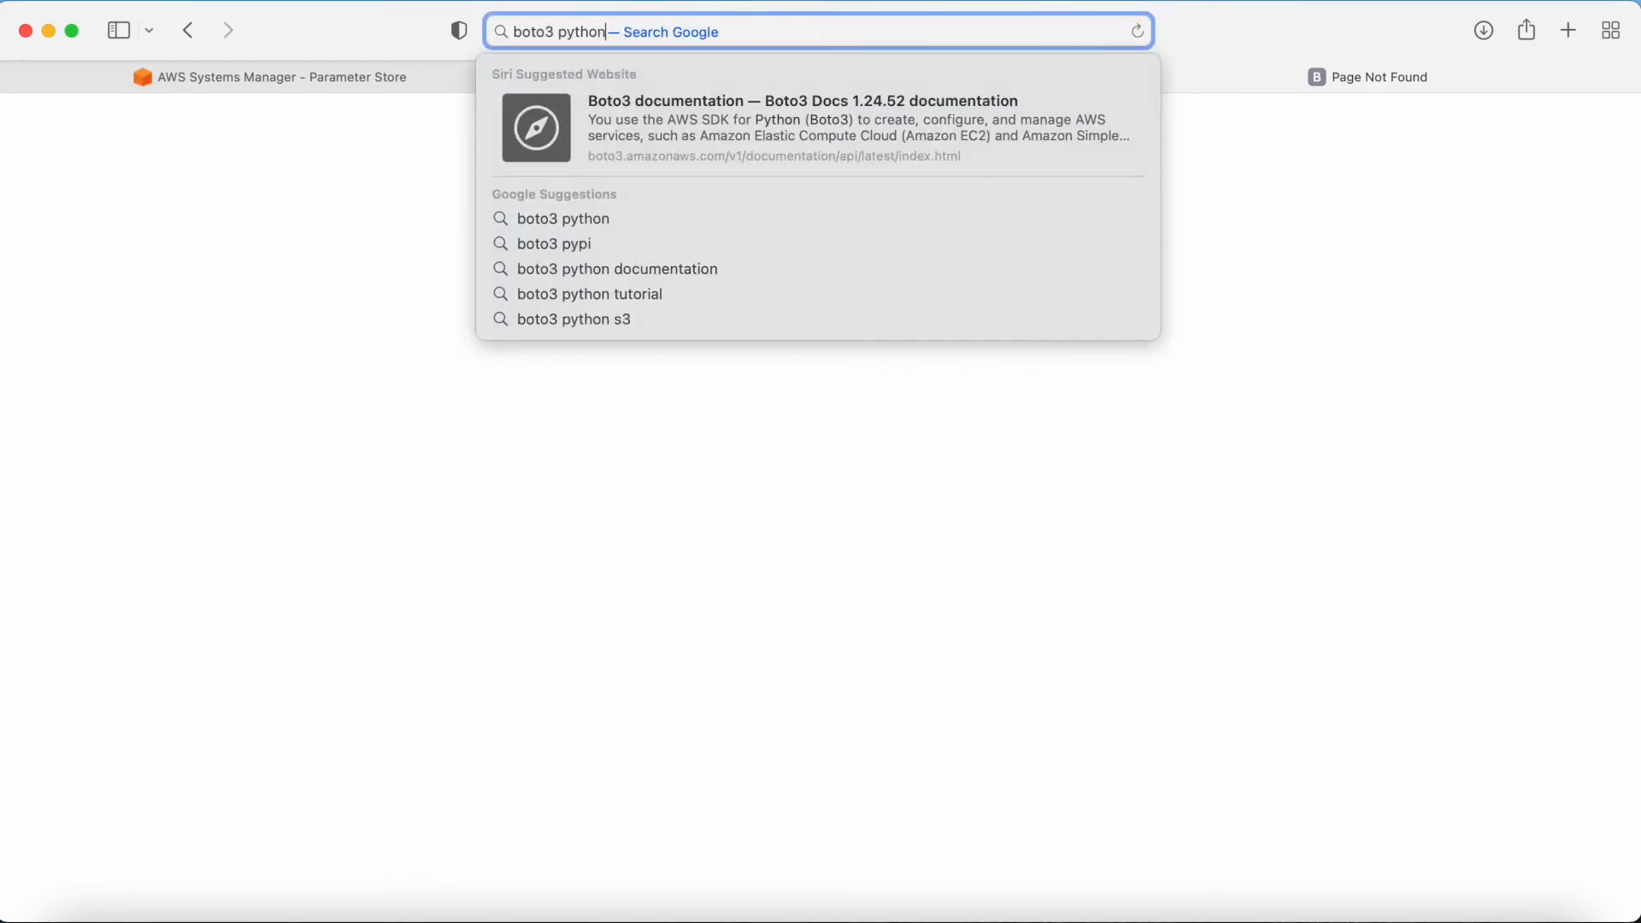
{"action": "key", "text": "Return"}
{"action": "left_click", "coordinate": [540, 348]}
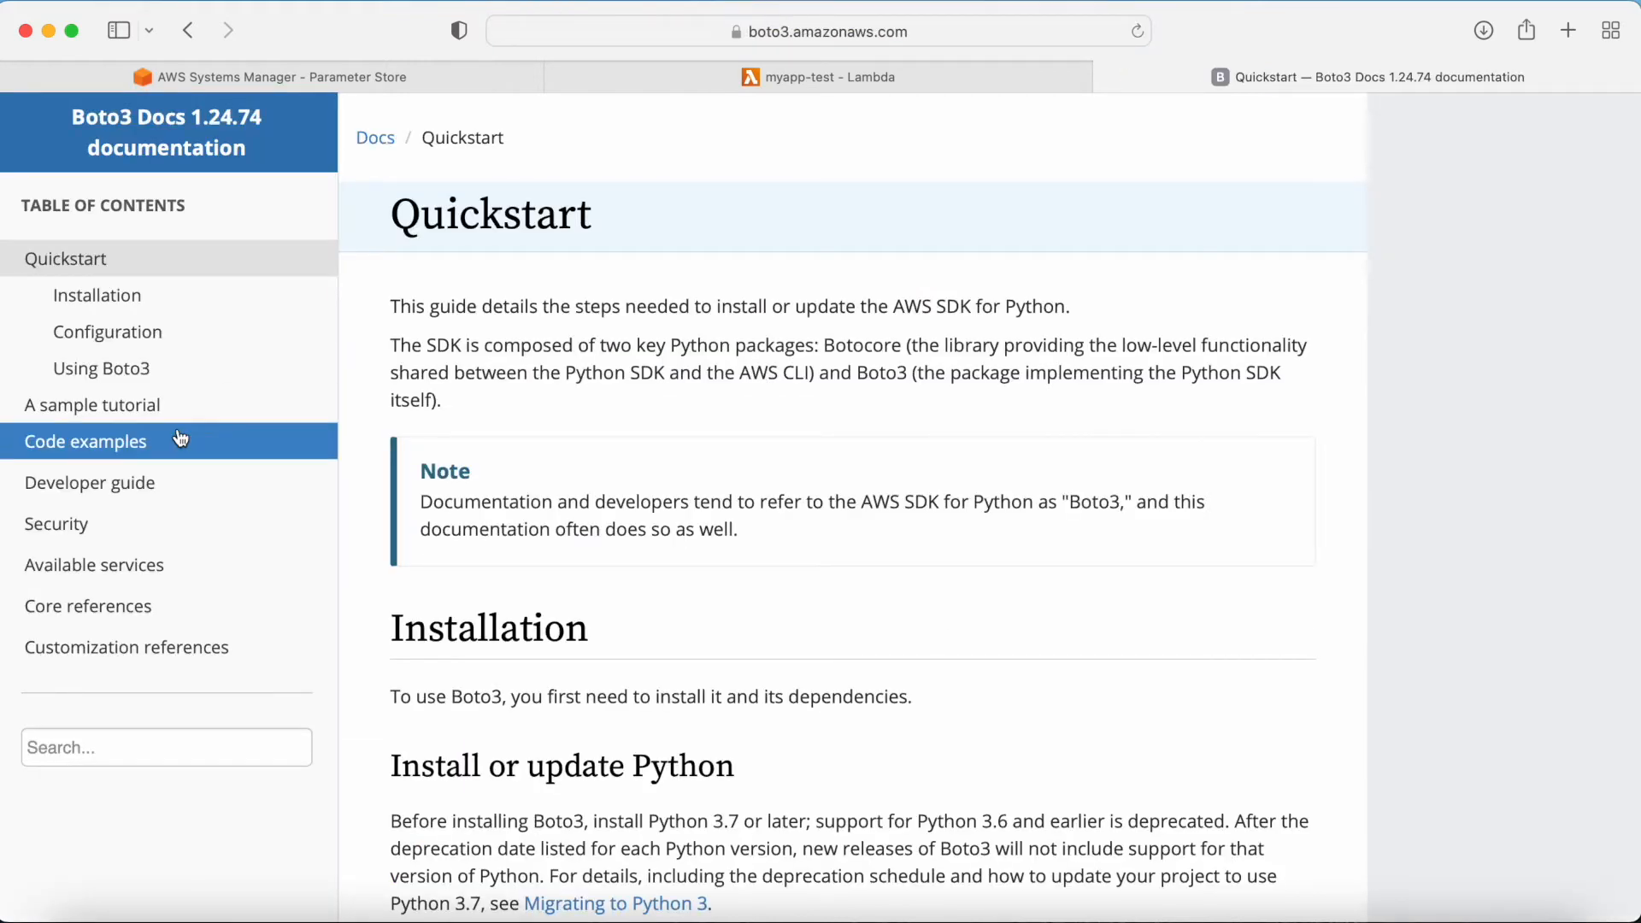
Step: Navigate to the SSM client page under Available services in the Boto3 documentation
{"action": "left_click", "coordinate": [81, 566]}
{"action": "scroll", "coordinate": [203, 548], "scroll_direction": "down", "scroll_amount": 1}
{"action": "scroll", "coordinate": [204, 548], "scroll_direction": "down", "scroll_amount": 20}
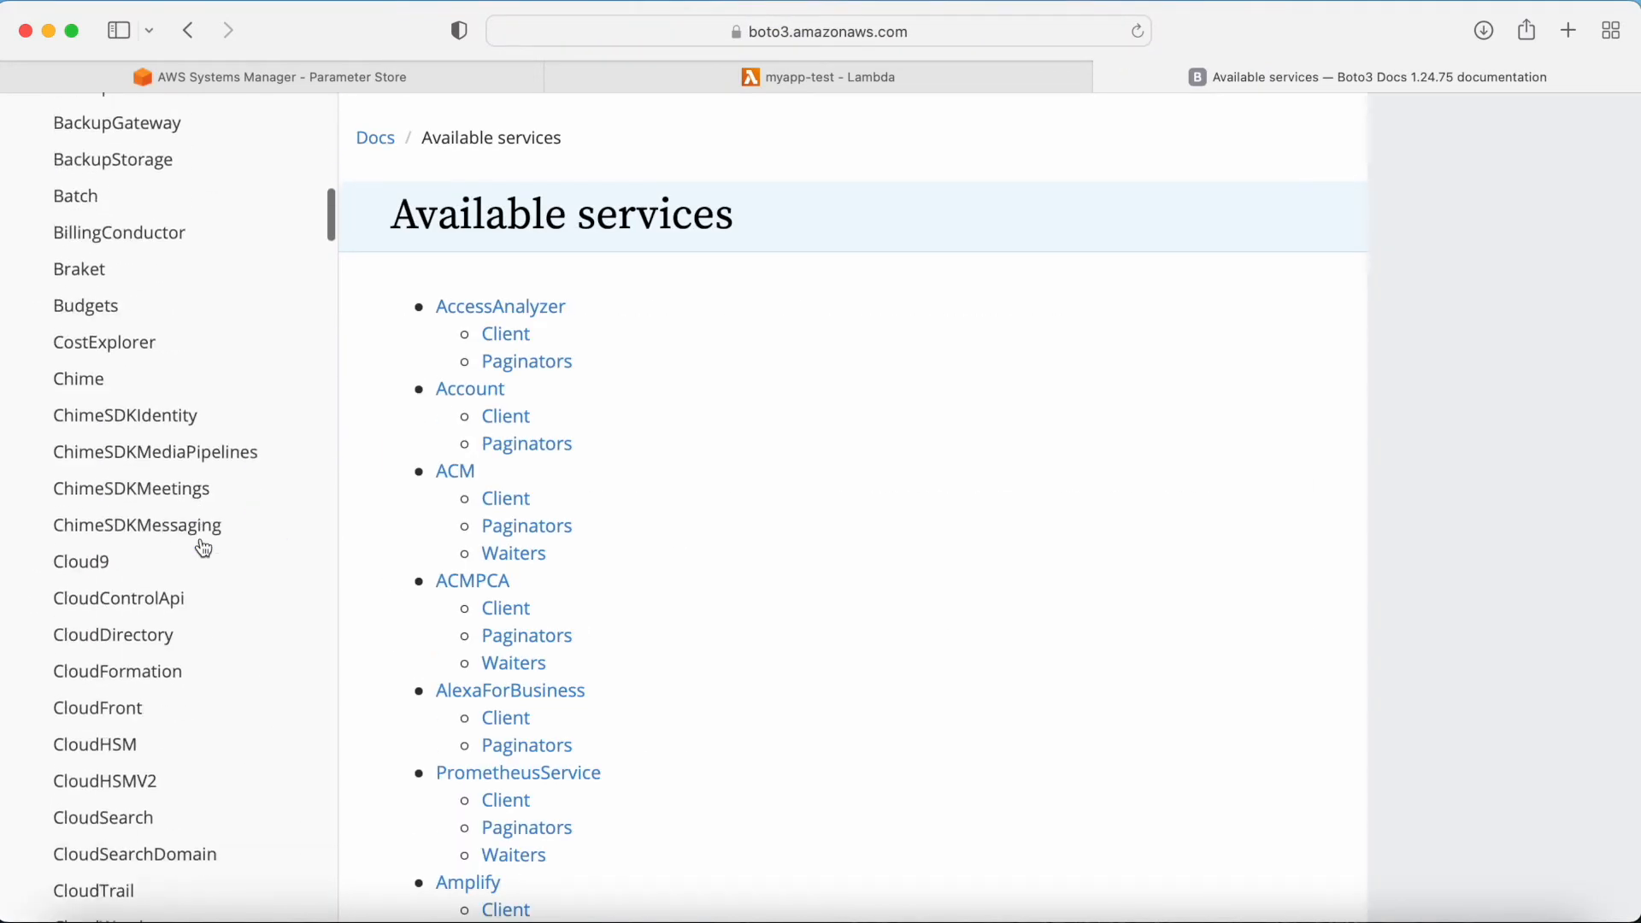
{"action": "key", "text": "super+f"}
{"action": "type", "text": "ssm"}
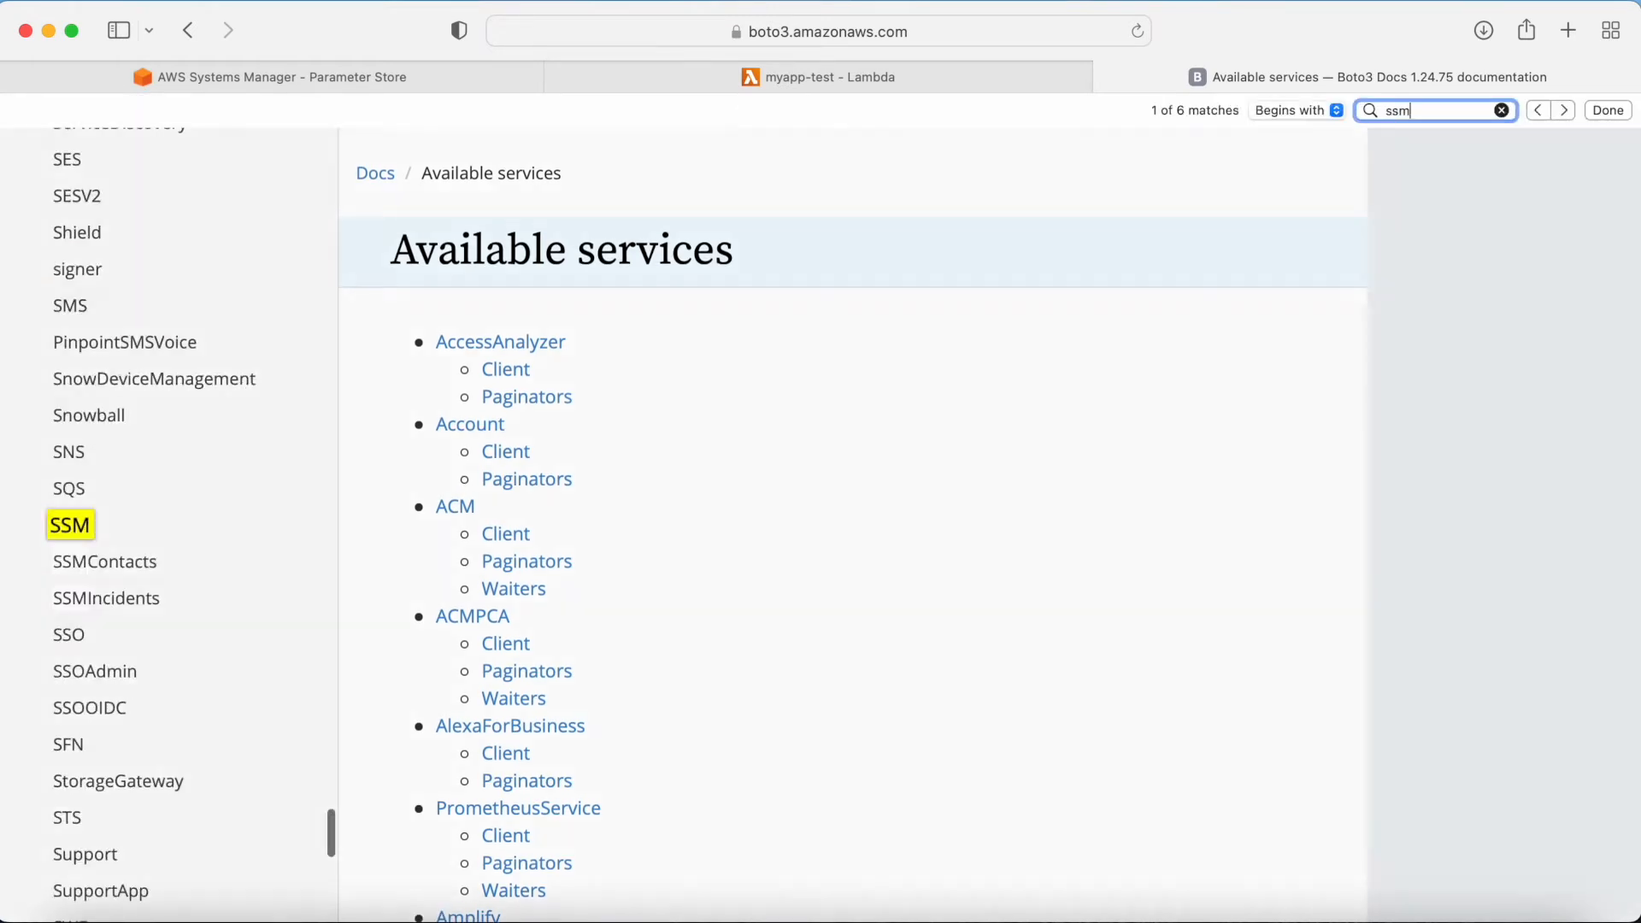
{"action": "key", "text": "Return"}
{"action": "left_click", "coordinate": [101, 530]}
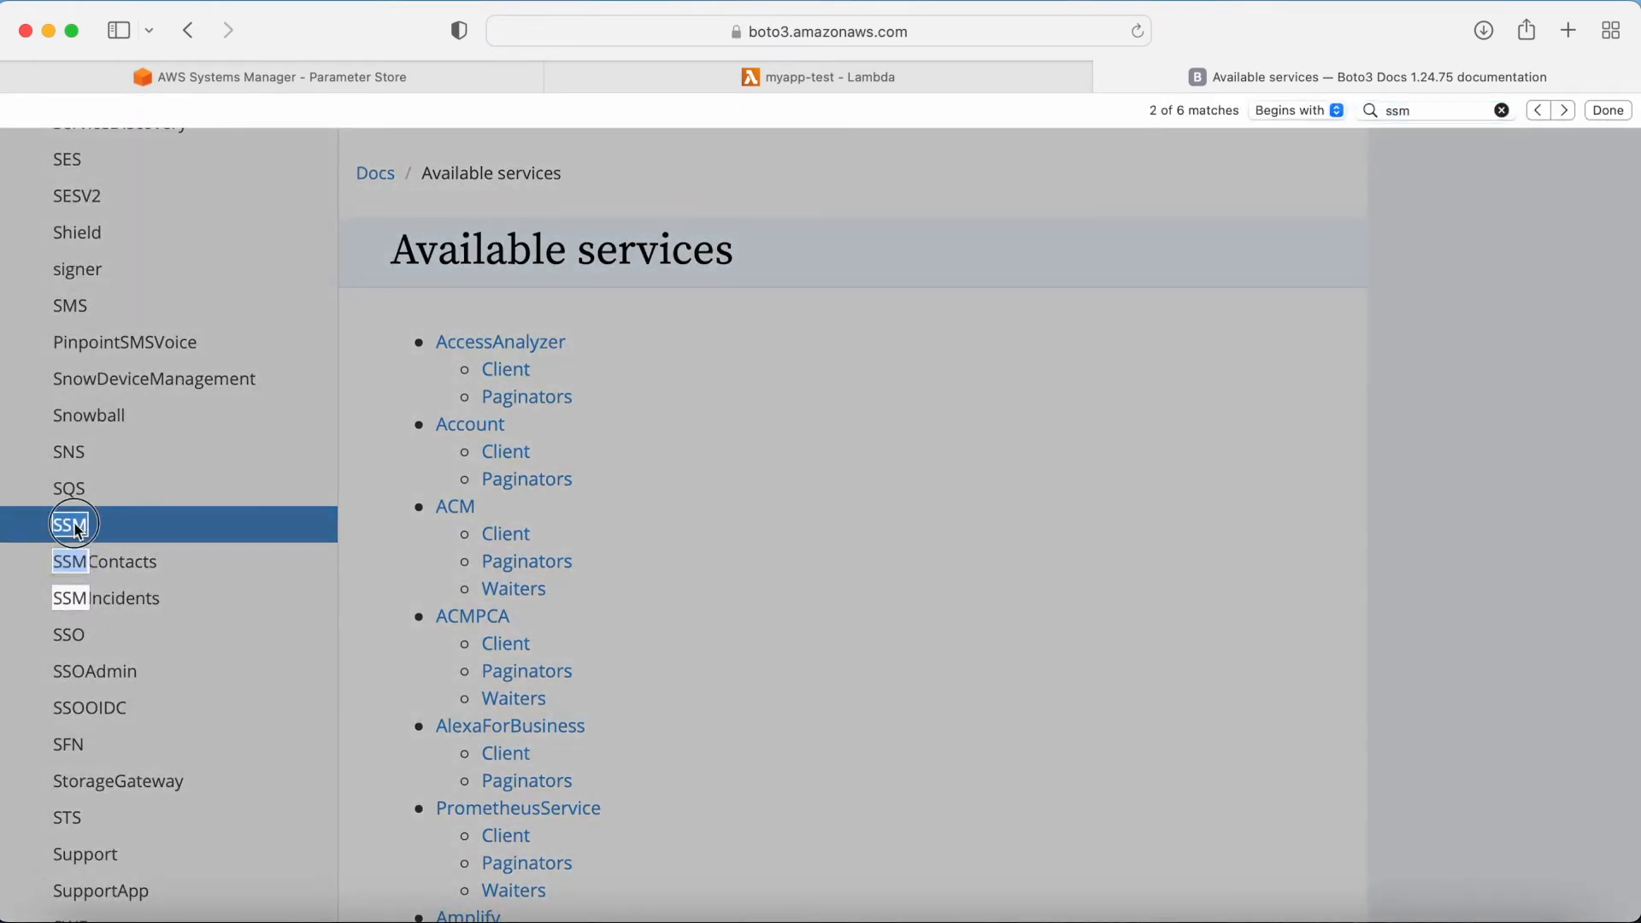
{"action": "scroll", "coordinate": [654, 509], "scroll_direction": "down", "scroll_amount": 2}
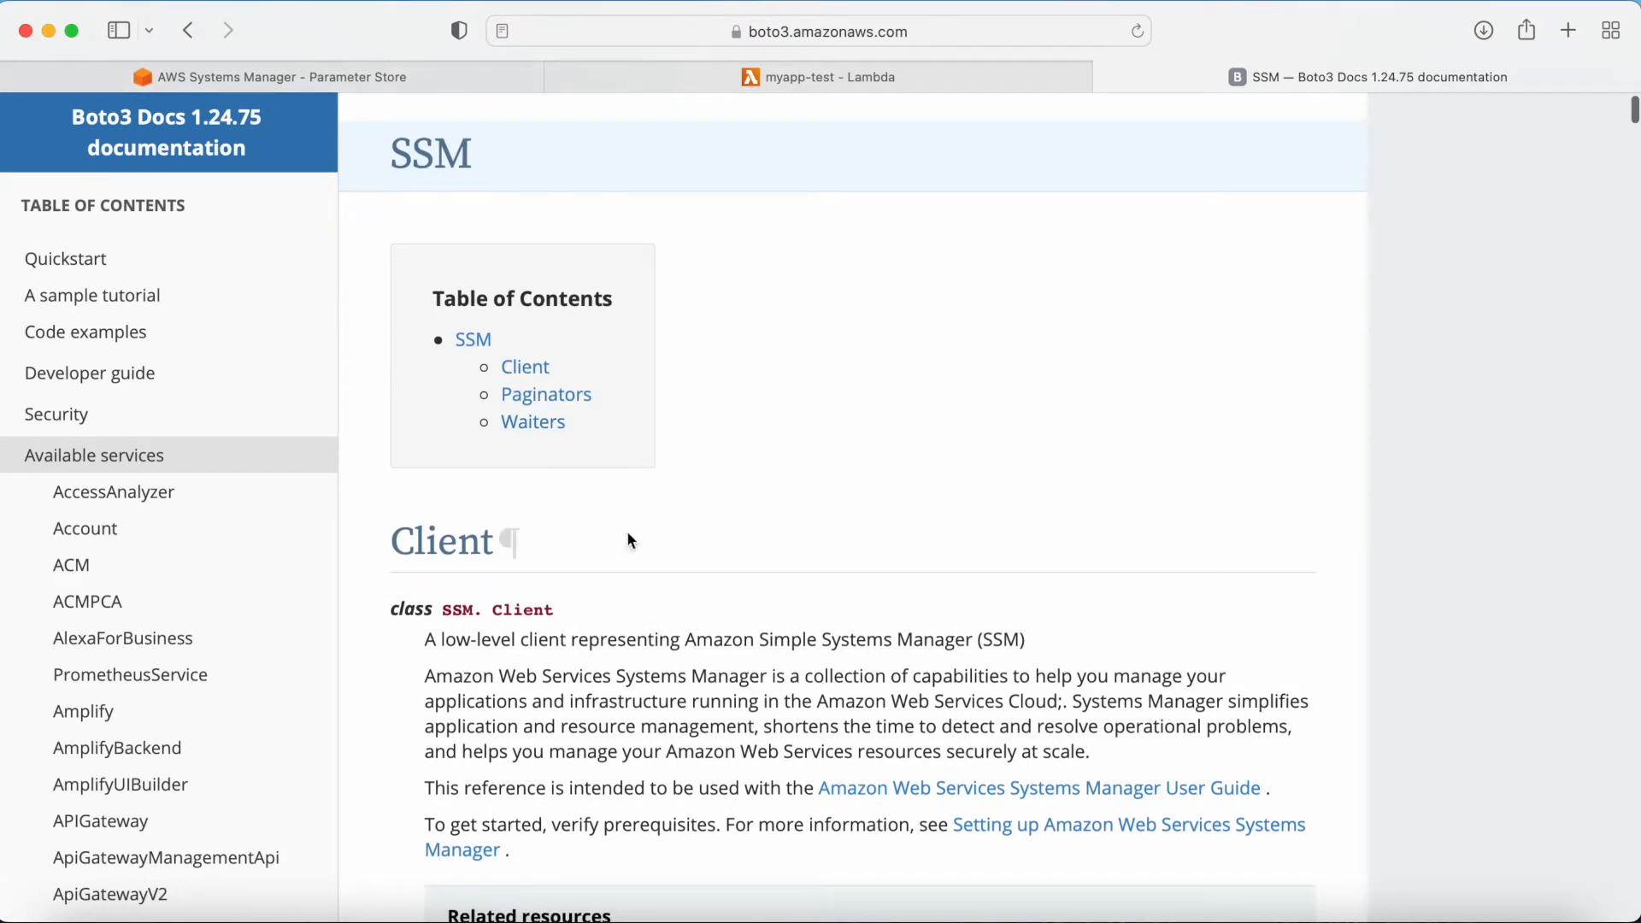
{"action": "scroll", "coordinate": [706, 499], "scroll_direction": "down", "scroll_amount": 4}
{"action": "scroll", "coordinate": [708, 502], "scroll_direction": "down", "scroll_amount": 10}
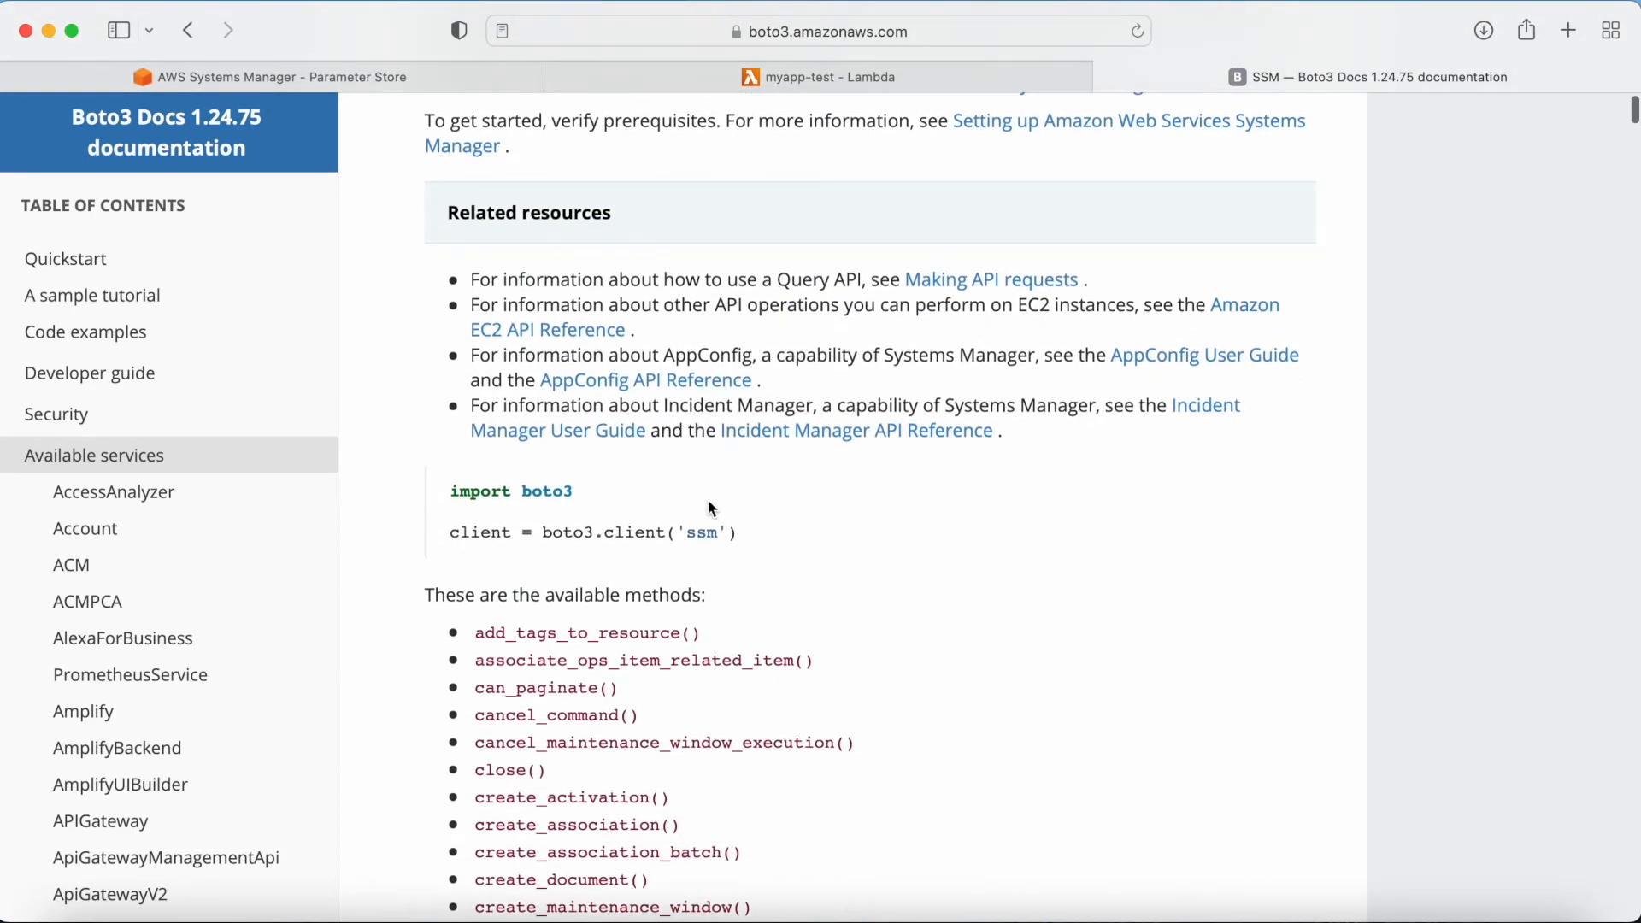
{"action": "scroll", "coordinate": [684, 401], "scroll_direction": "down", "scroll_amount": 3}
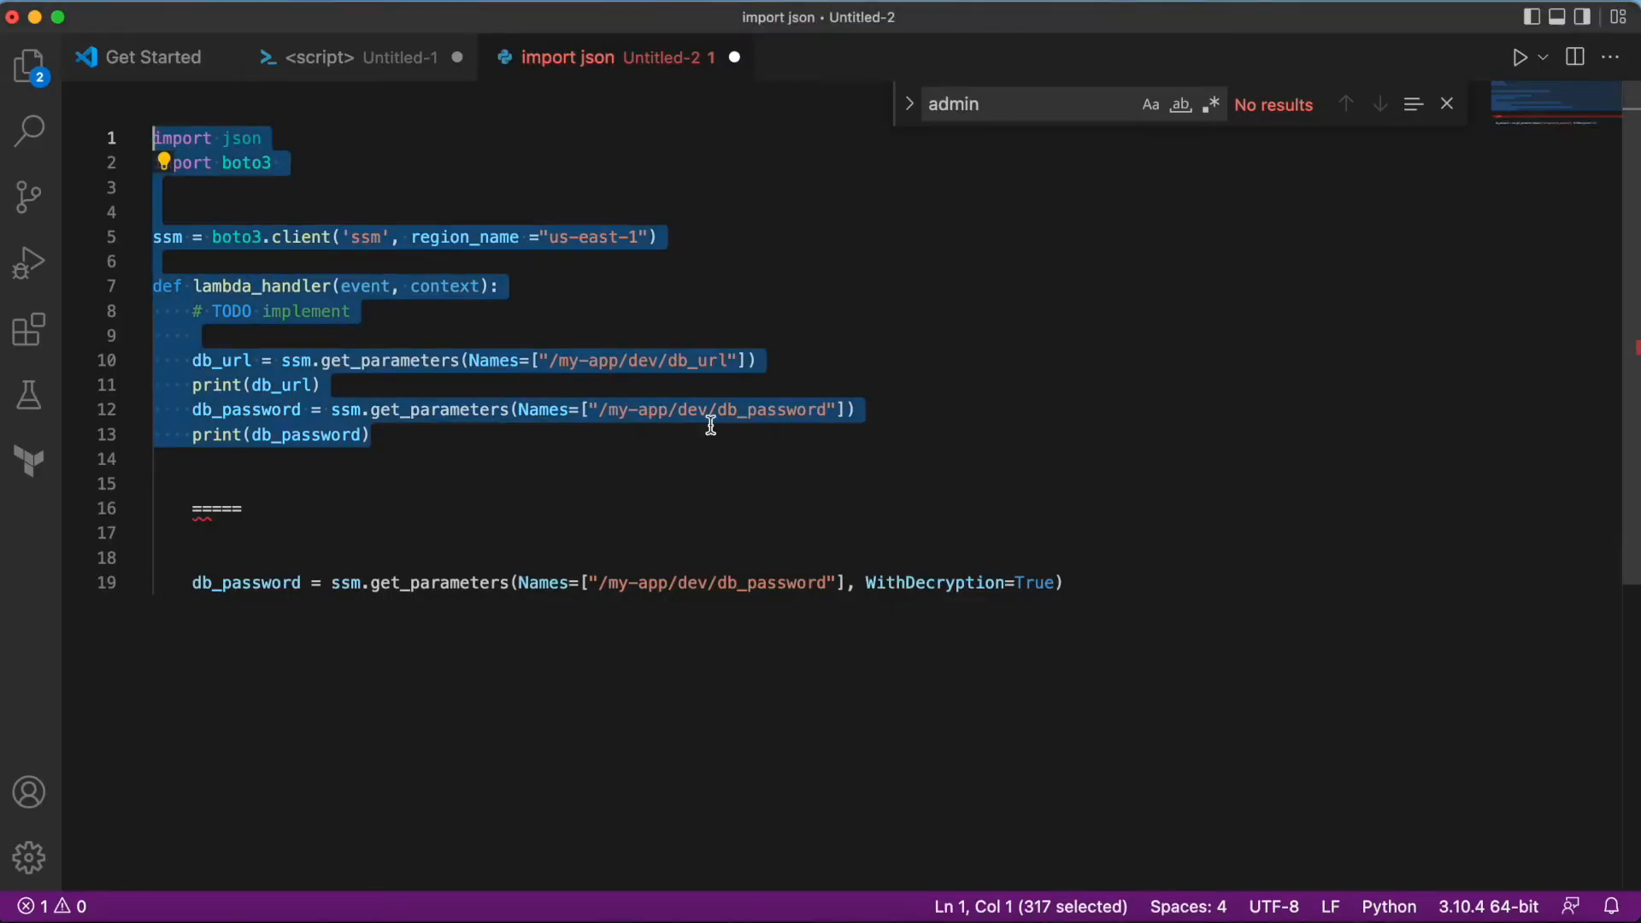
Step: Look up the get_parameter method in the SSM client documentation and compare it with the code's get_parameters calls
{"action": "left_click", "coordinate": [525, 479]}
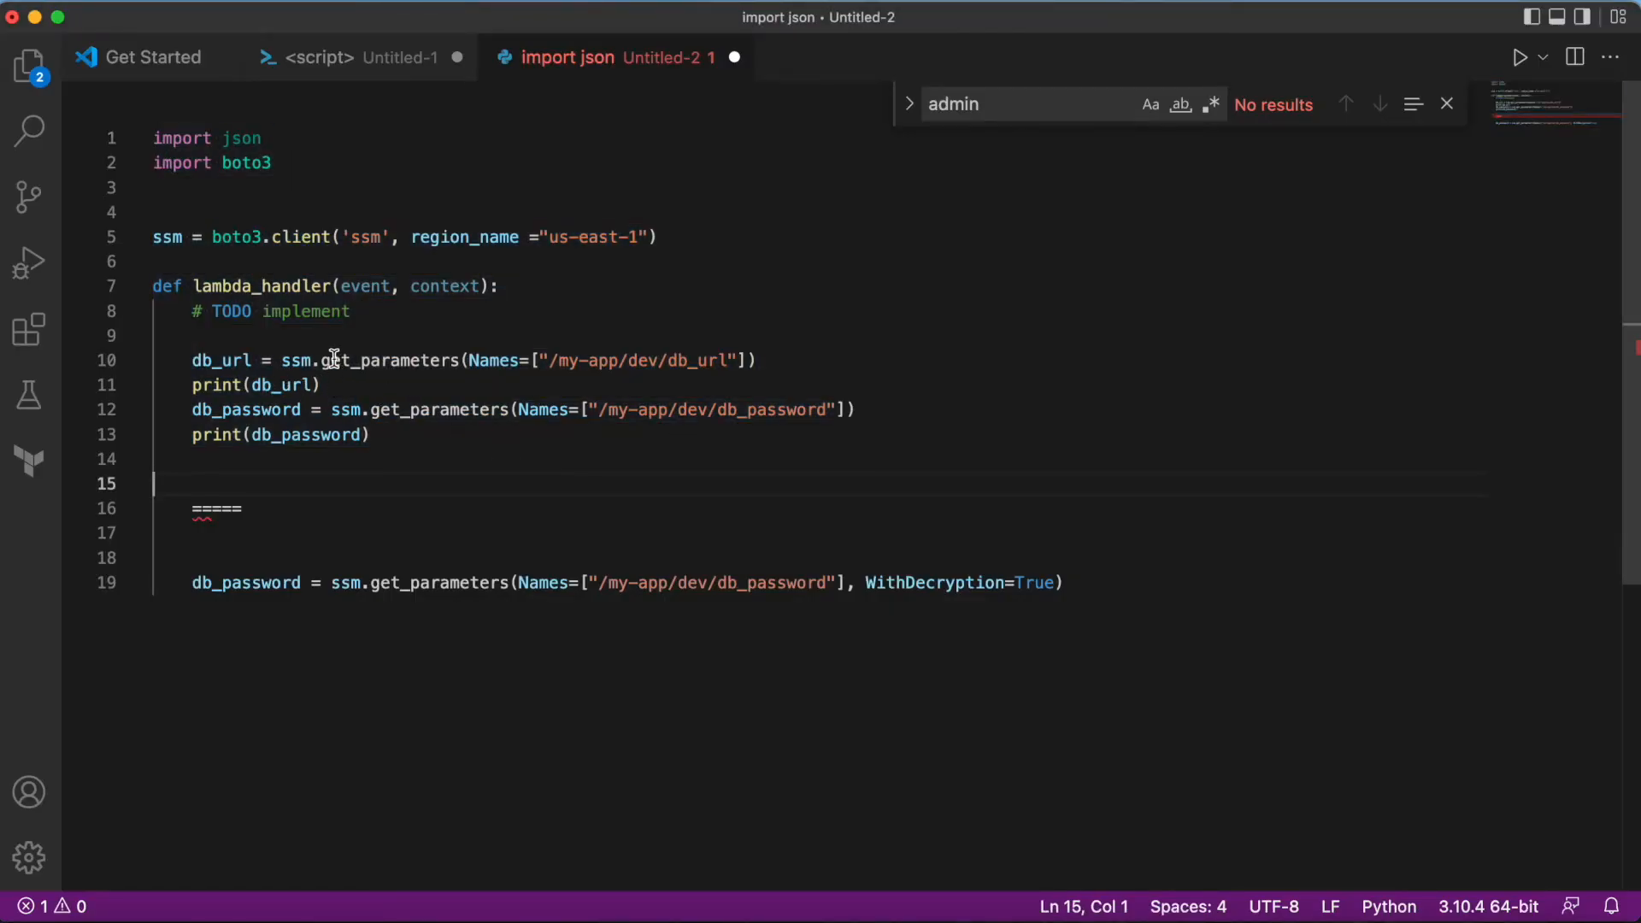
{"action": "left_click_drag", "start_coordinate": [322, 359], "coordinate": [453, 359]}
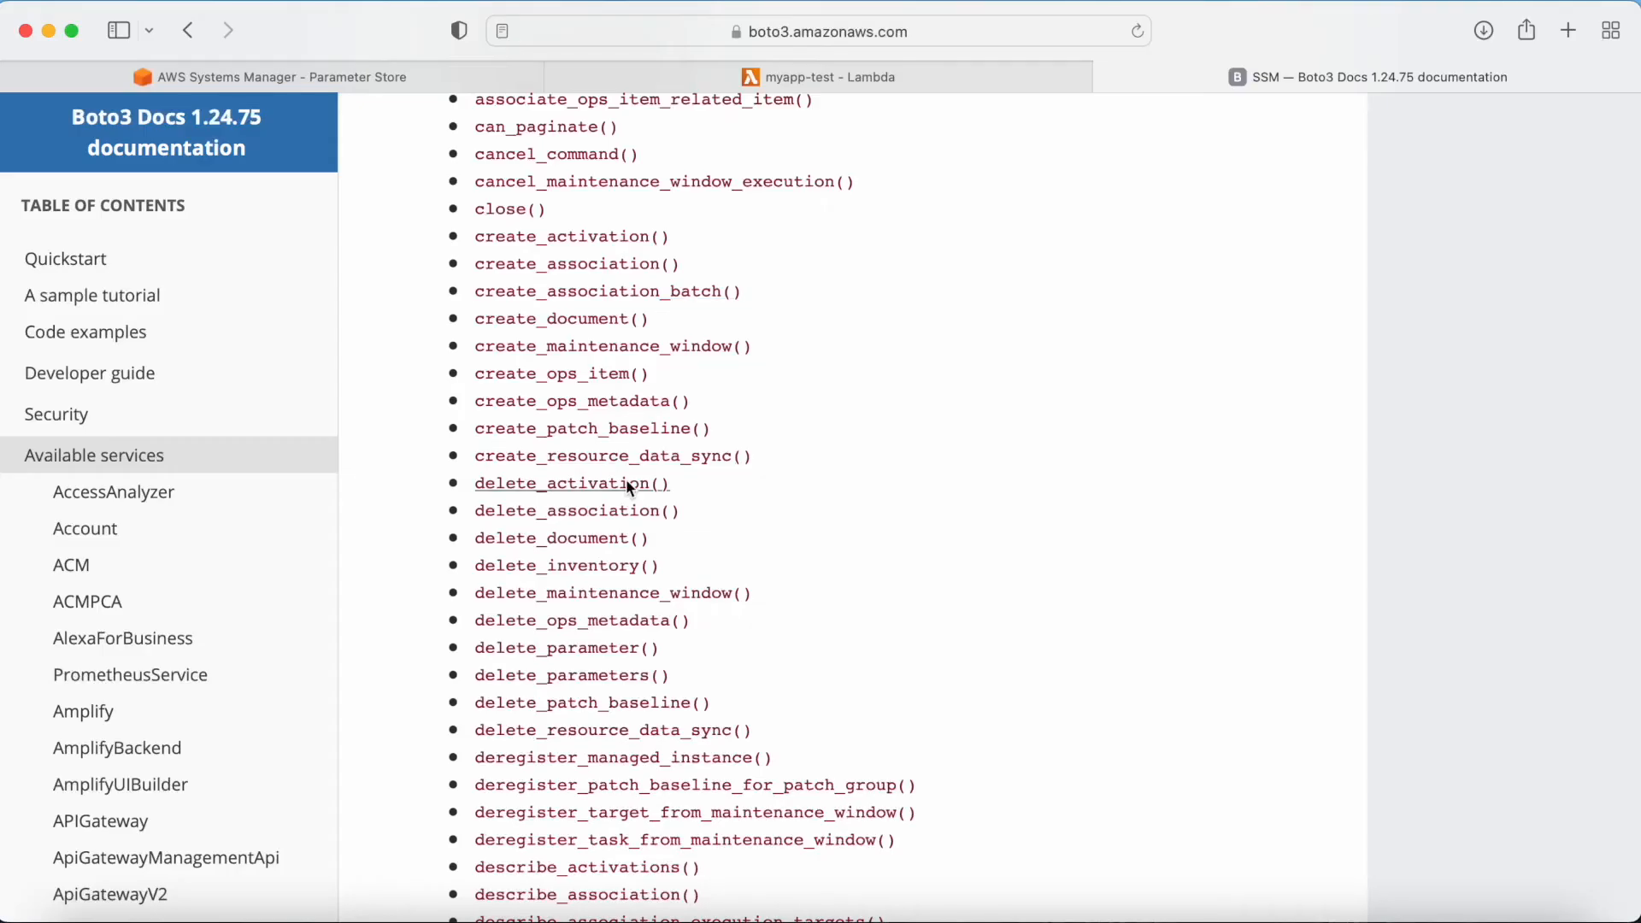
{"action": "scroll", "coordinate": [628, 483], "scroll_direction": "down", "scroll_amount": 3}
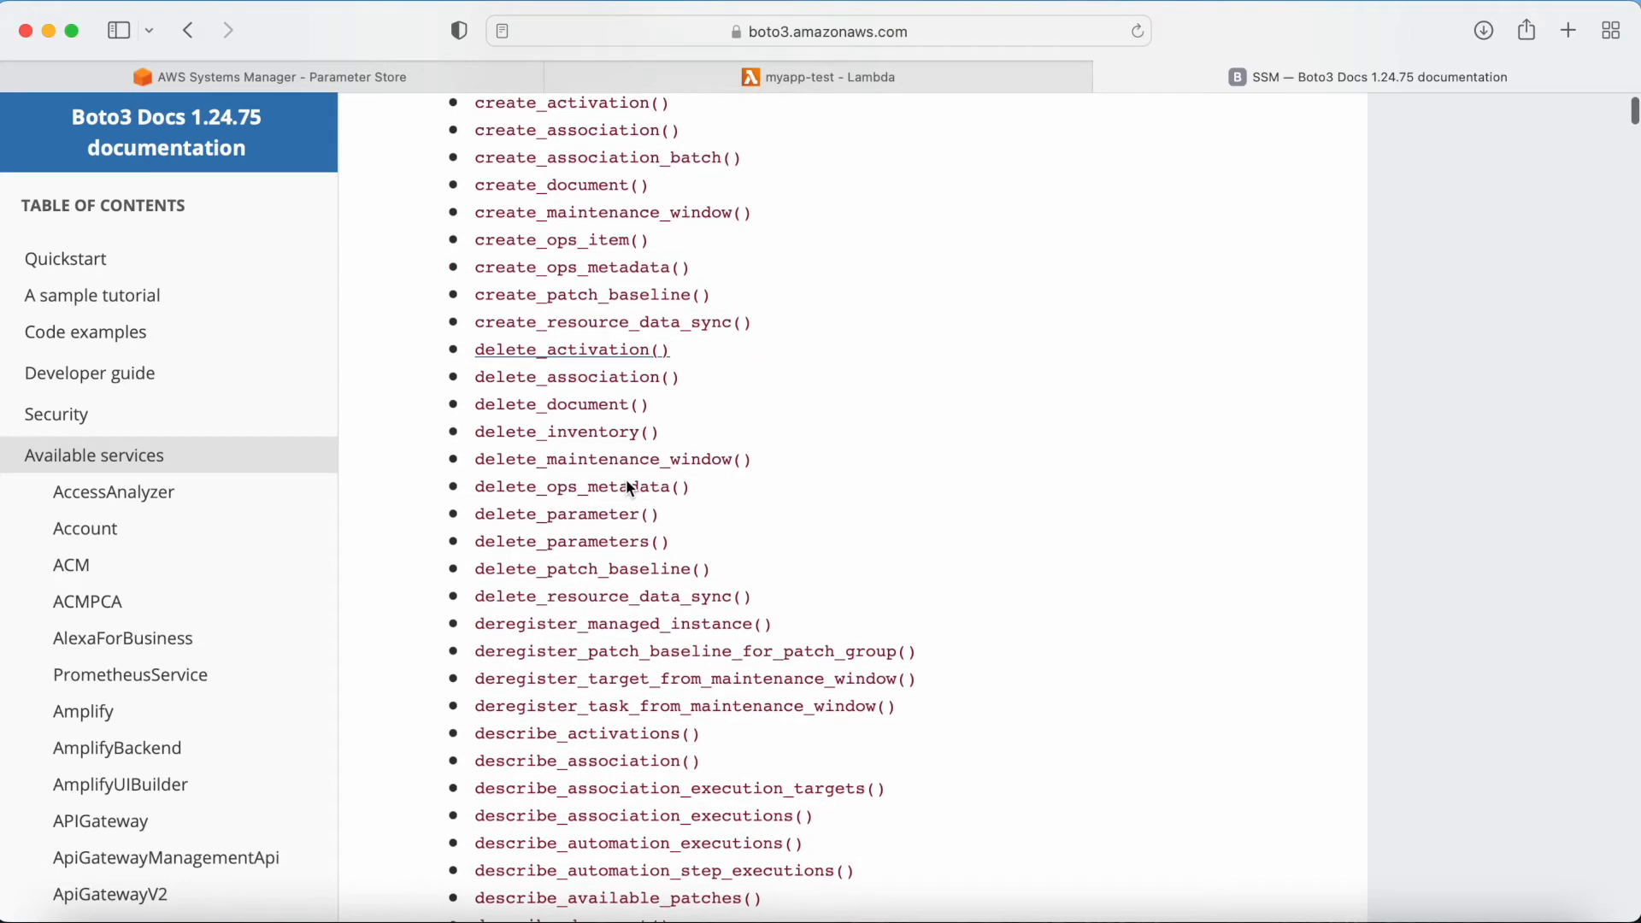
{"action": "key", "text": "super+f"}
{"action": "type", "text": "ge"}
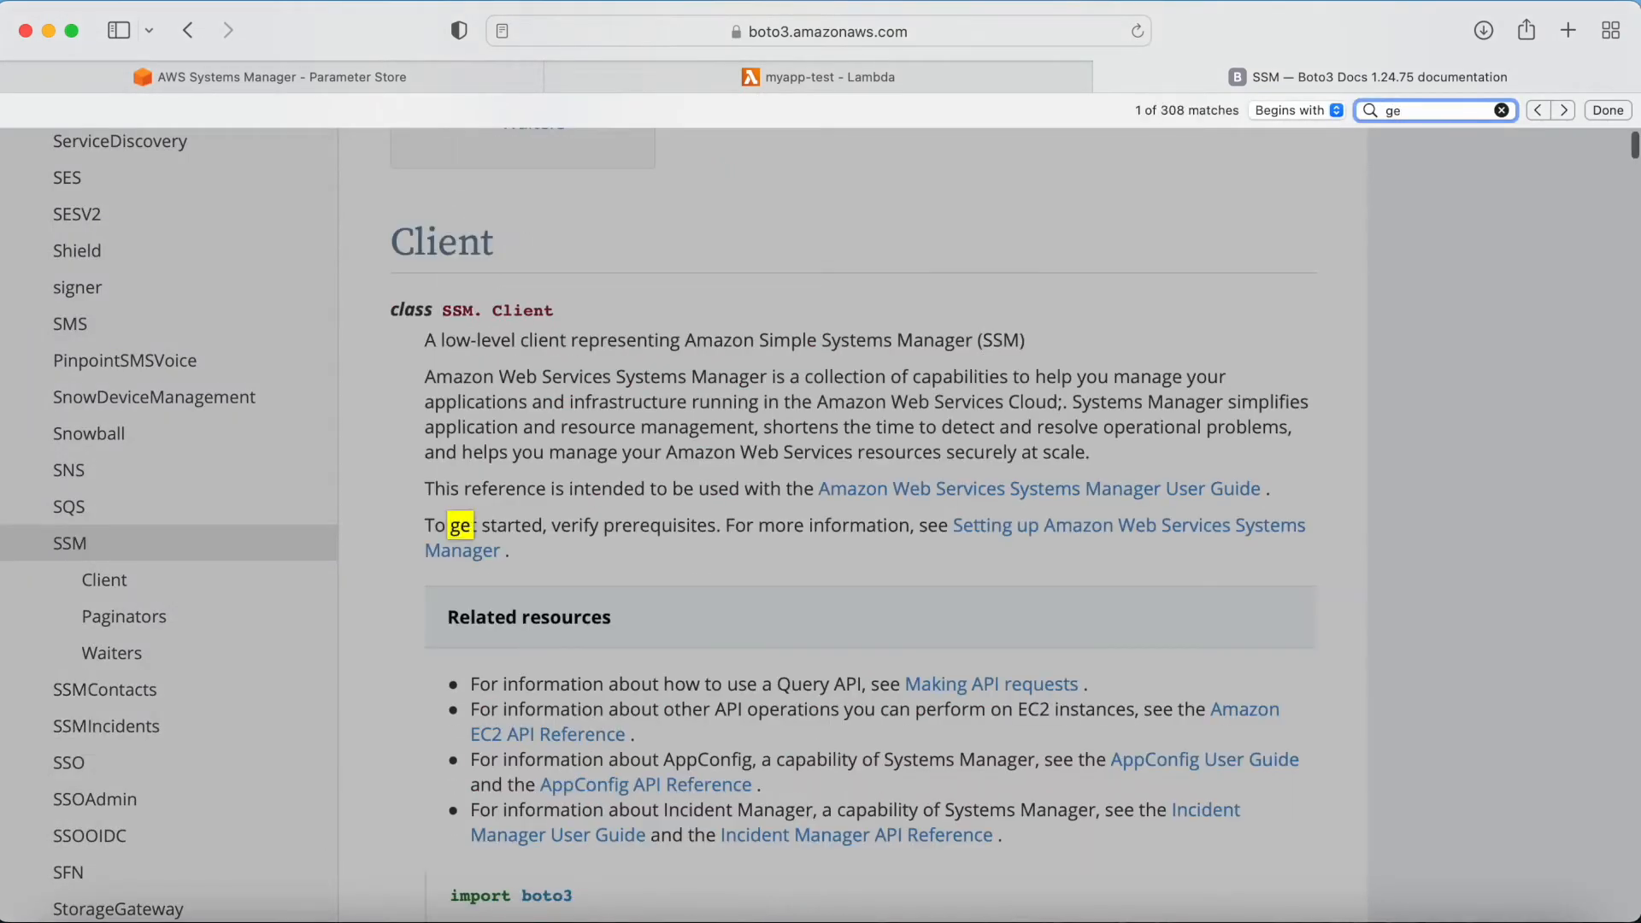
{"action": "type", "text": "t_para"}
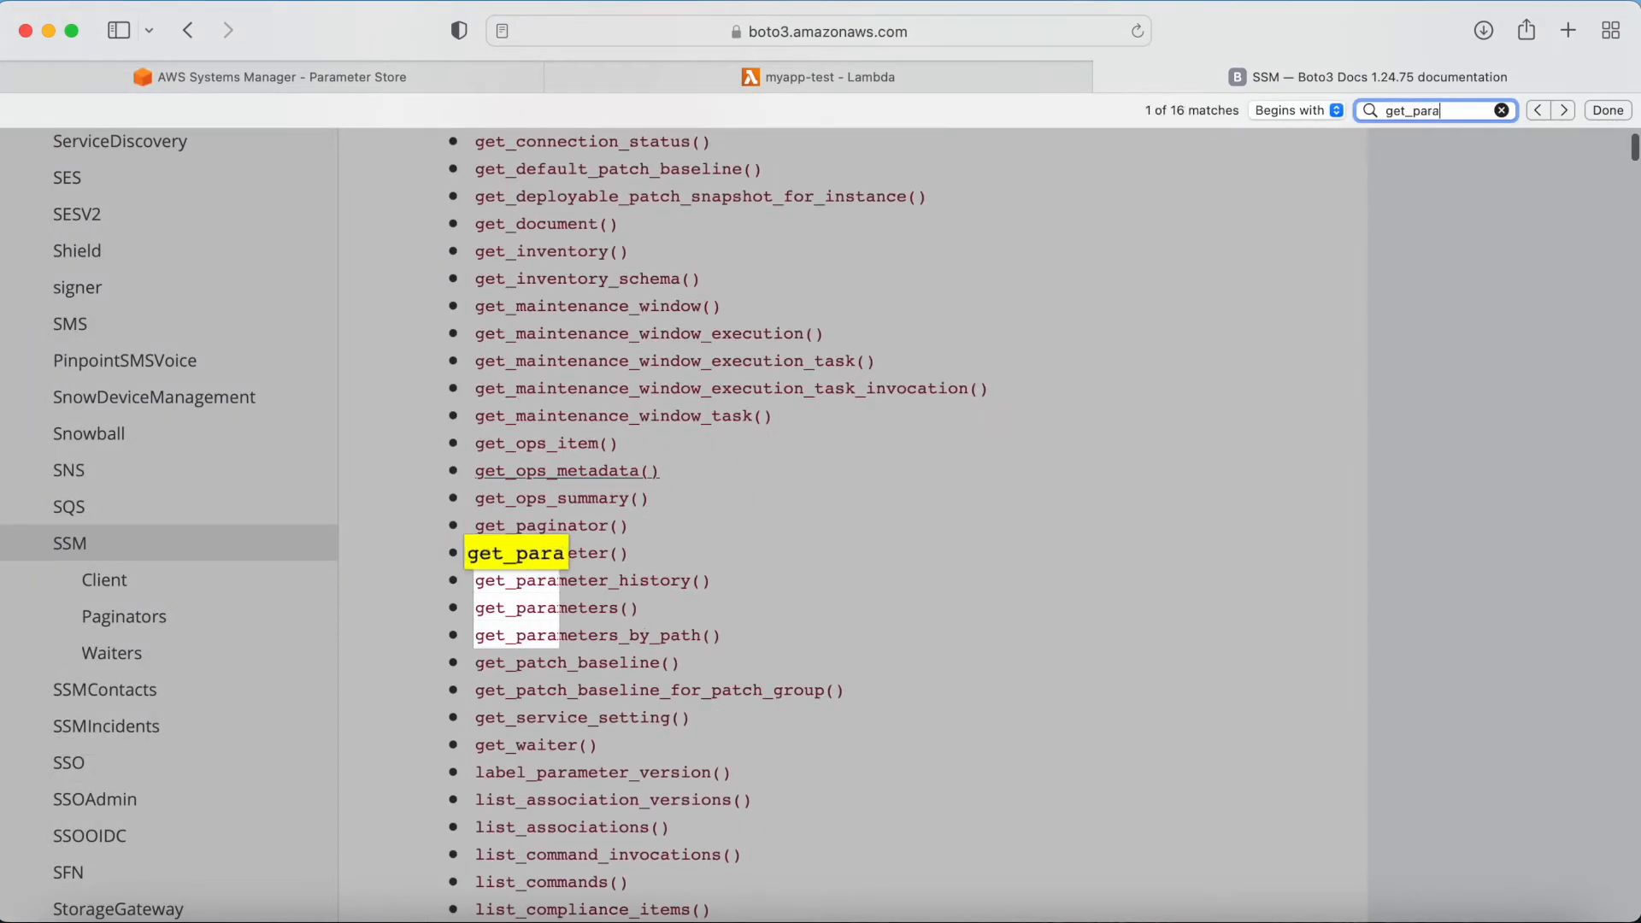
{"action": "left_click", "coordinate": [555, 554]}
{"action": "scroll", "coordinate": [530, 282], "scroll_direction": "up", "scroll_amount": 1}
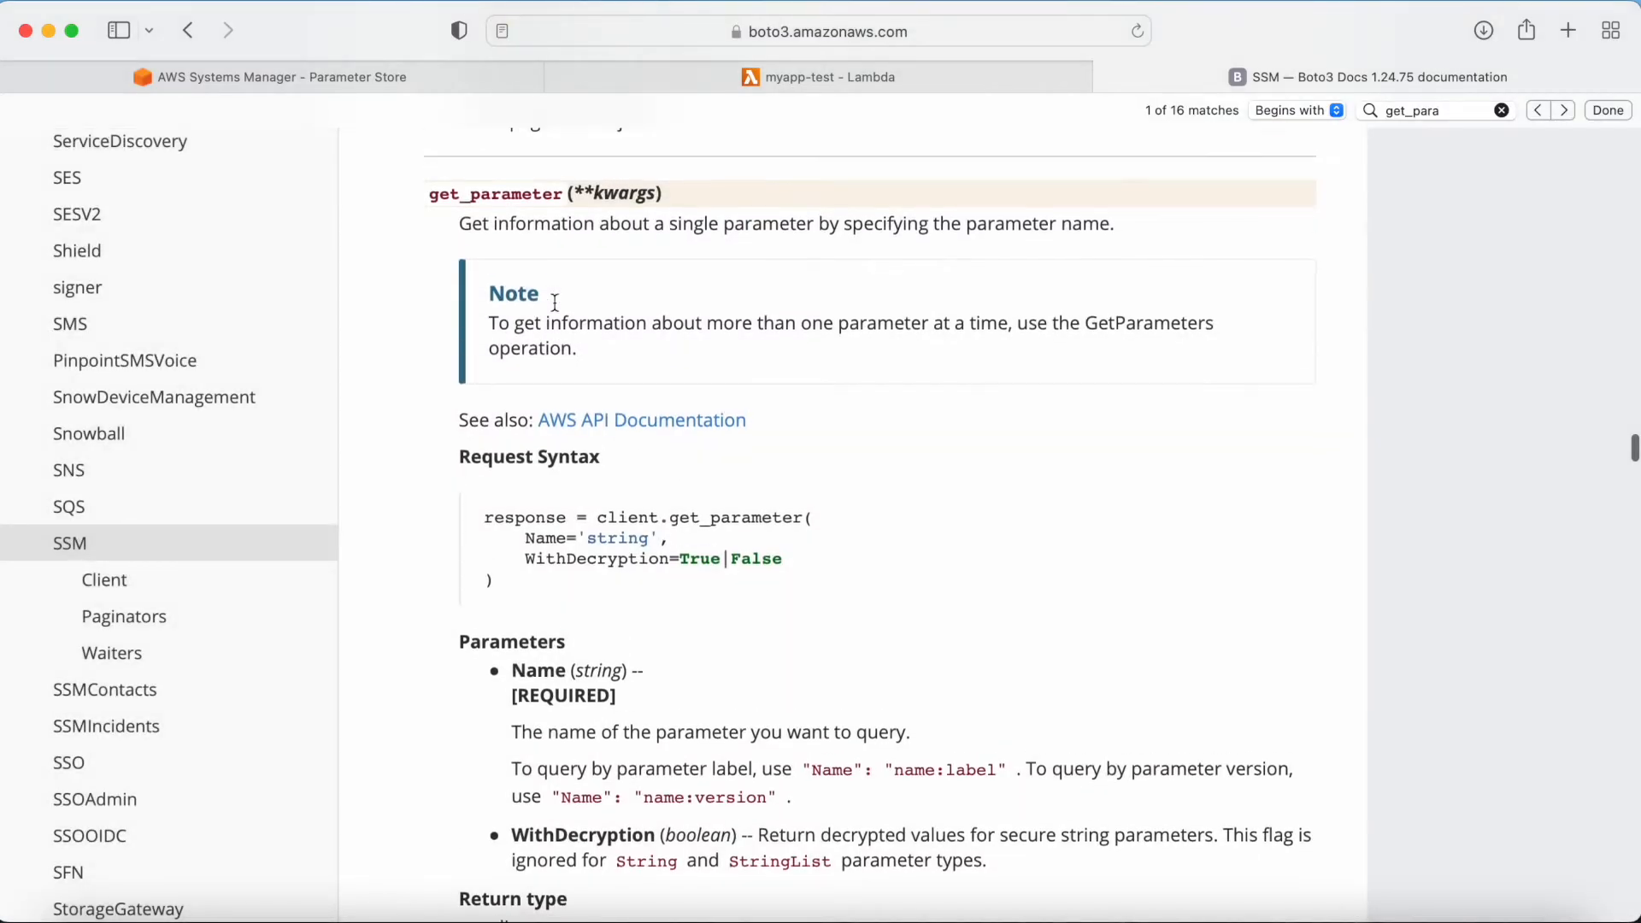
{"action": "left_click_drag", "start_coordinate": [462, 231], "coordinate": [1125, 233]}
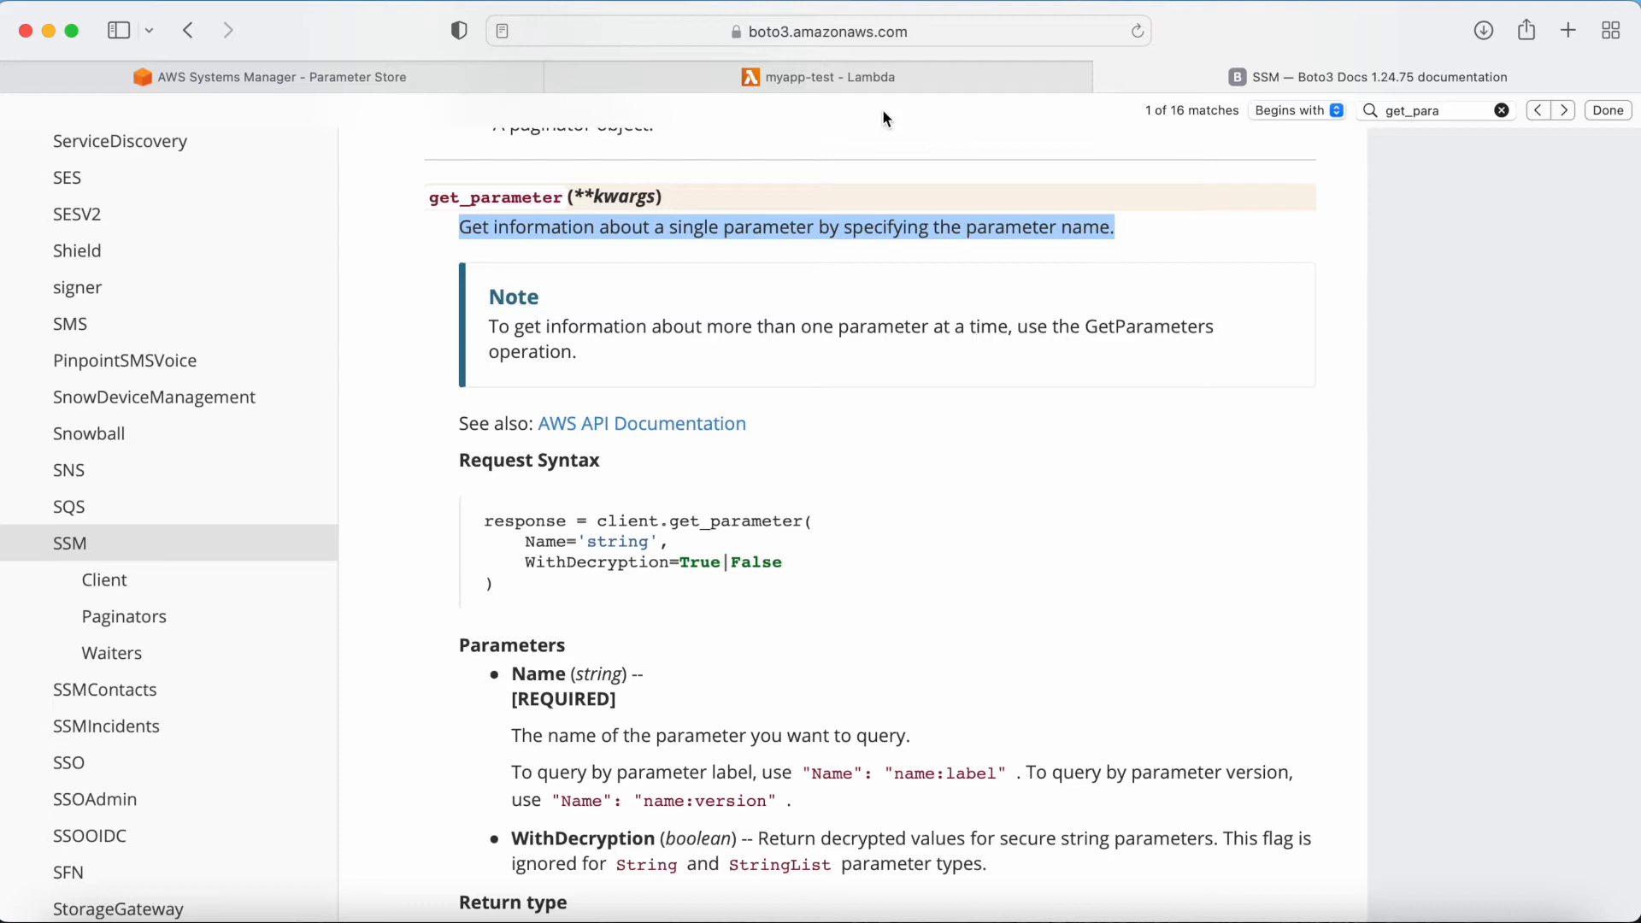
Step: Examine the get_parameters calls and print statements in the Lambda function code
{"action": "left_click", "coordinate": [875, 85]}
{"action": "left_click", "coordinate": [552, 599]}
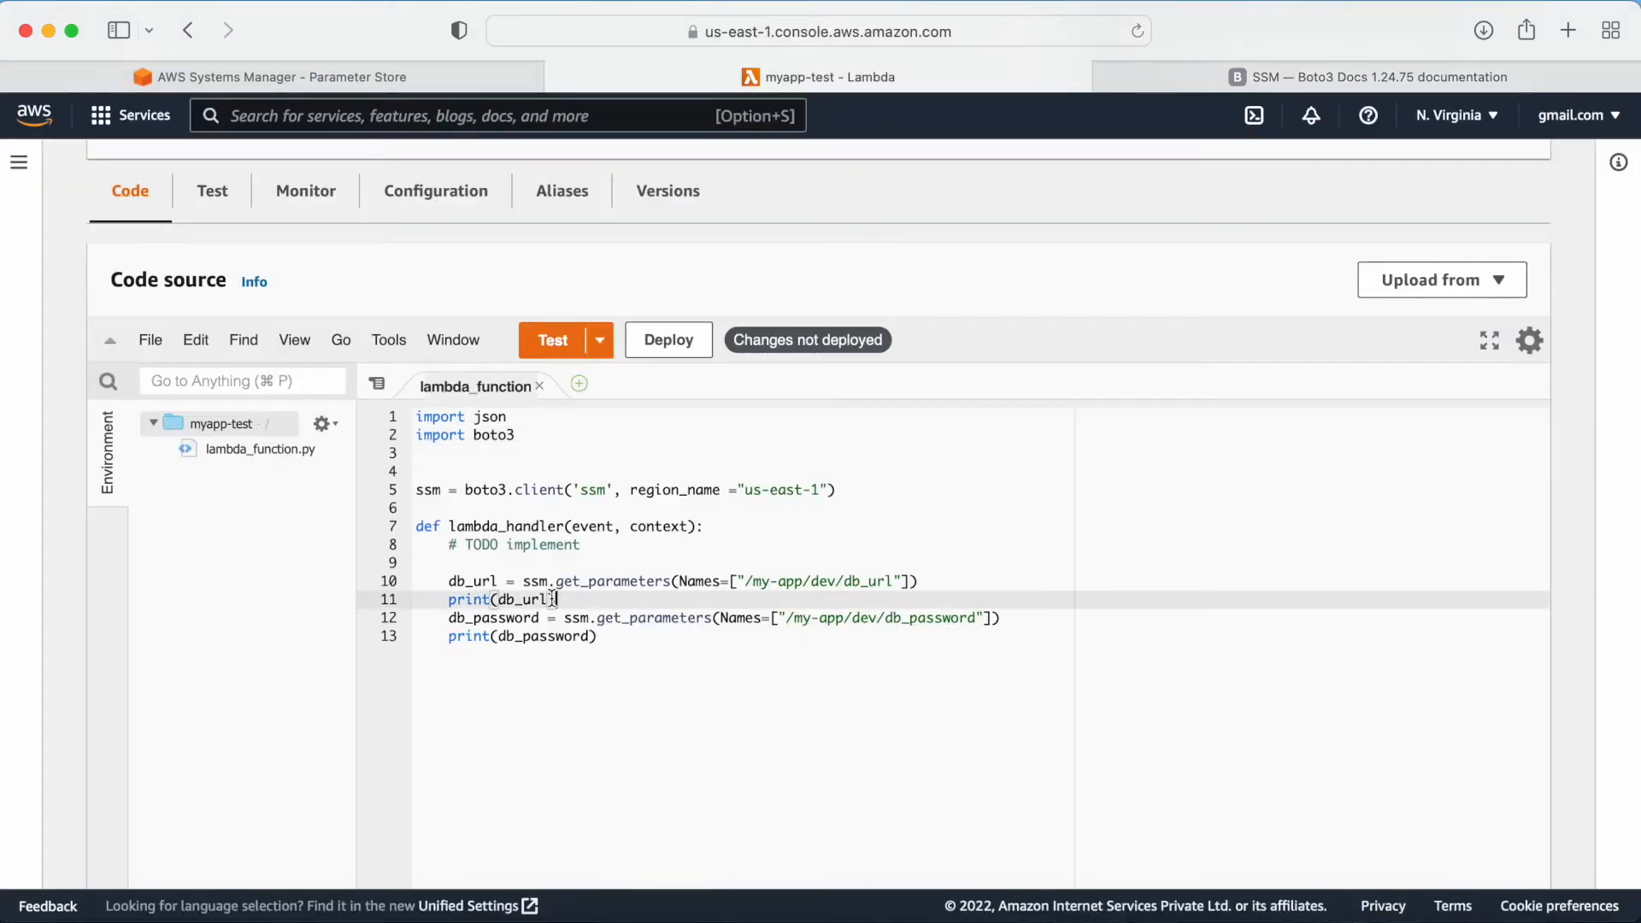
{"action": "left_click_drag", "start_coordinate": [522, 581], "coordinate": [641, 584]}
{"action": "left_click", "coordinate": [701, 580]}
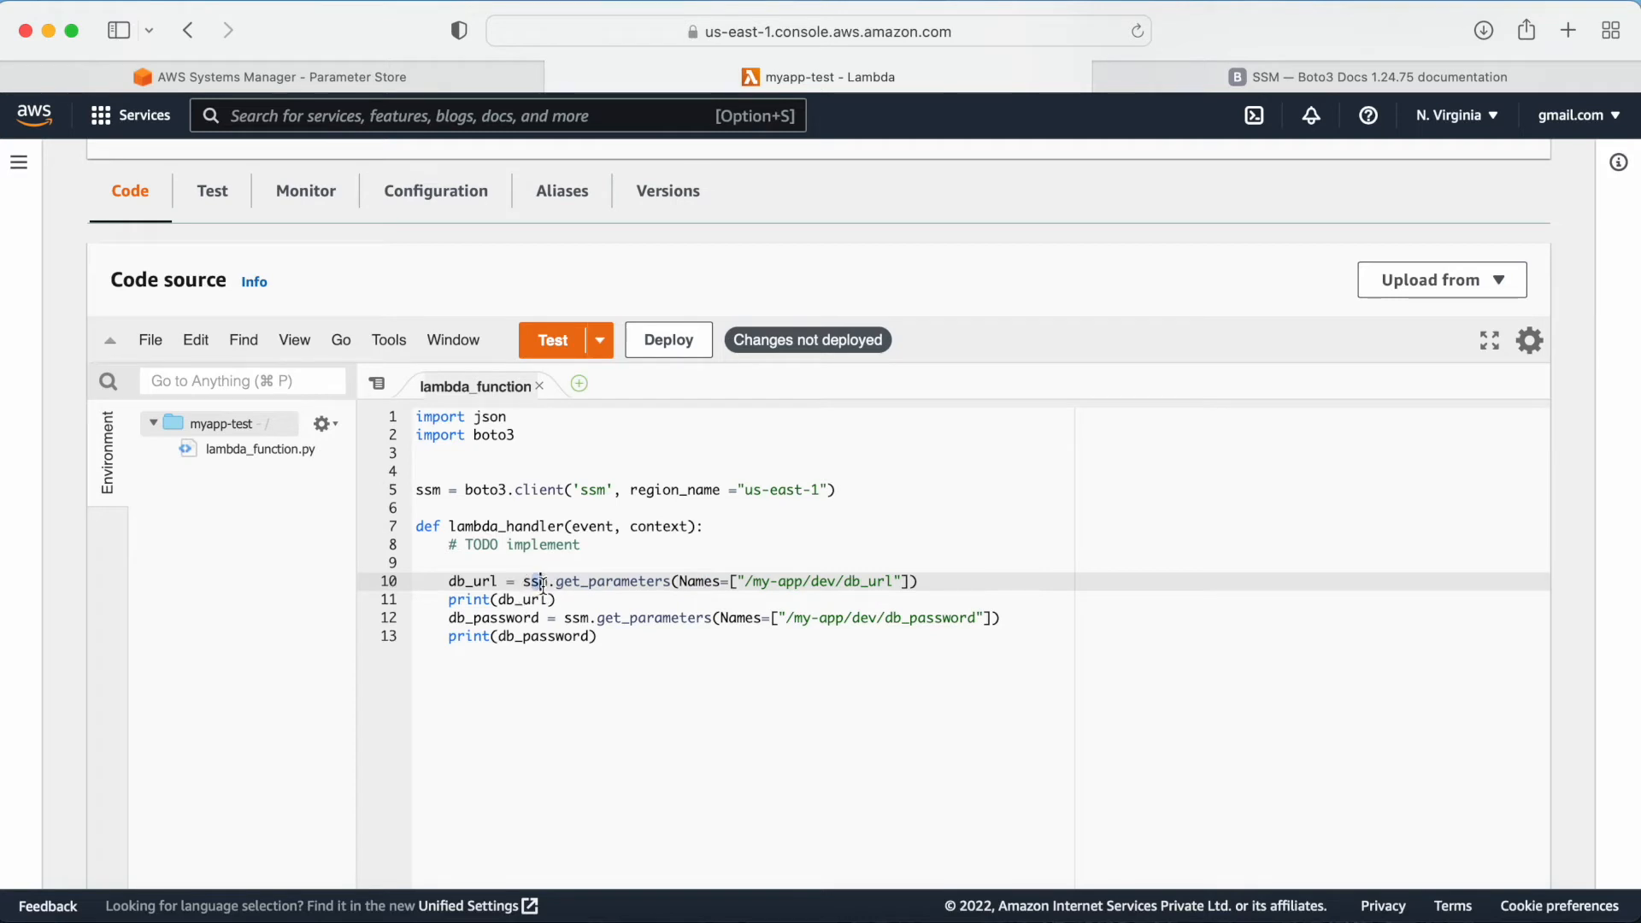
{"action": "left_click_drag", "start_coordinate": [777, 582], "coordinate": [876, 581]}
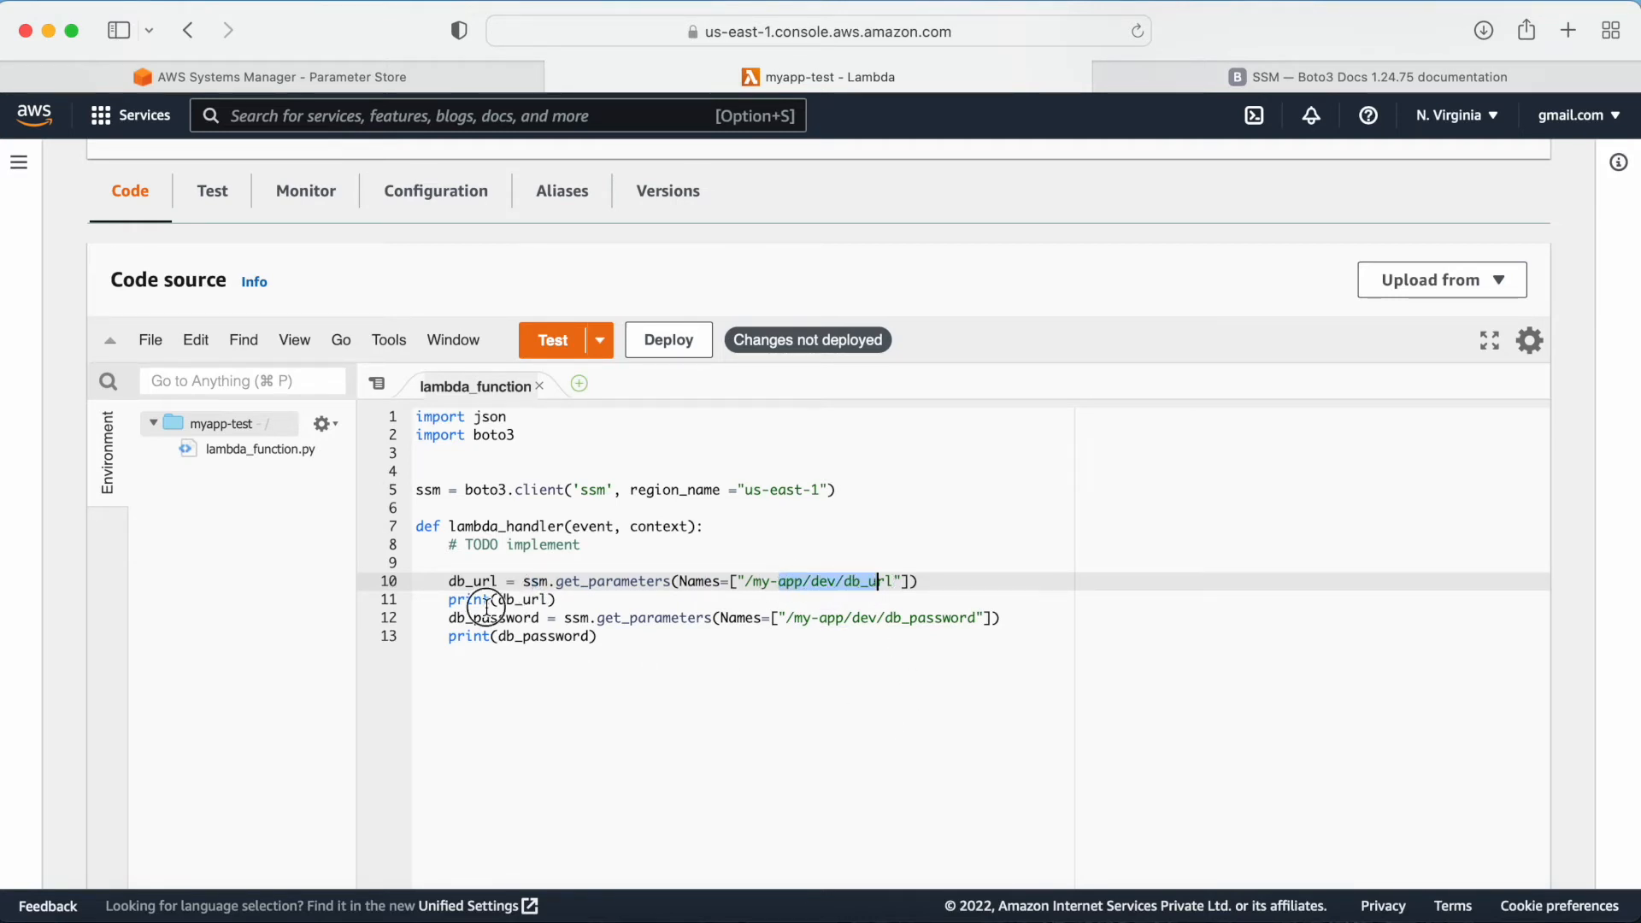
{"action": "left_click_drag", "start_coordinate": [487, 602], "coordinate": [559, 599]}
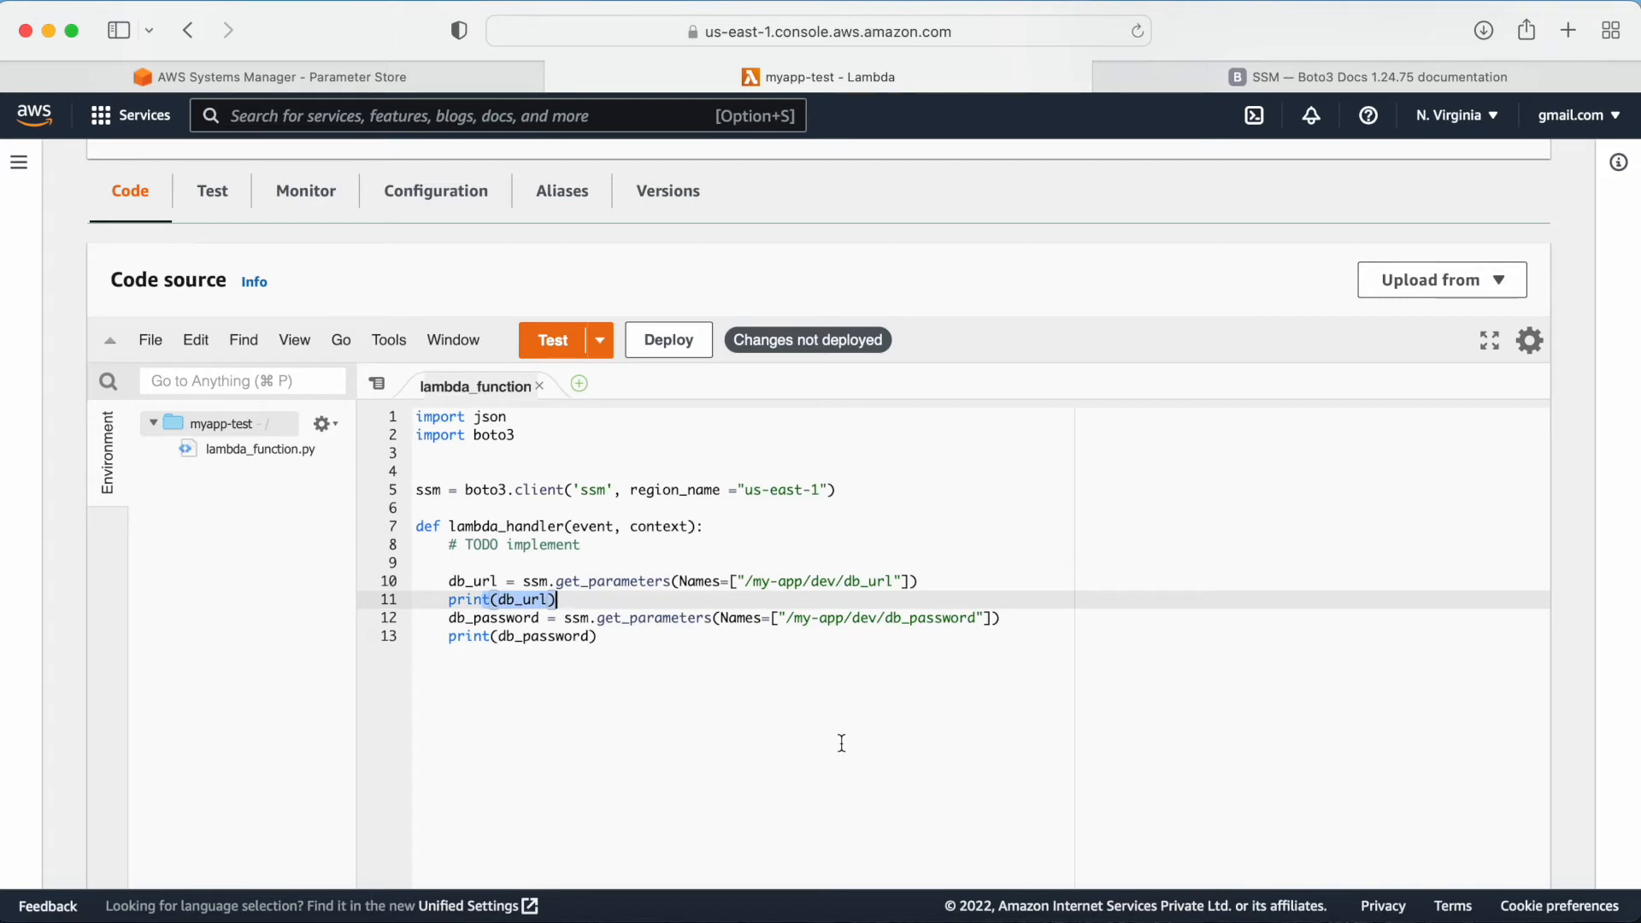
{"action": "left_click_drag", "start_coordinate": [597, 618], "coordinate": [706, 618]}
Step: Review the get_parameter request syntax and parameters in the Boto3 documentation
{"action": "left_click", "coordinate": [1269, 76]}
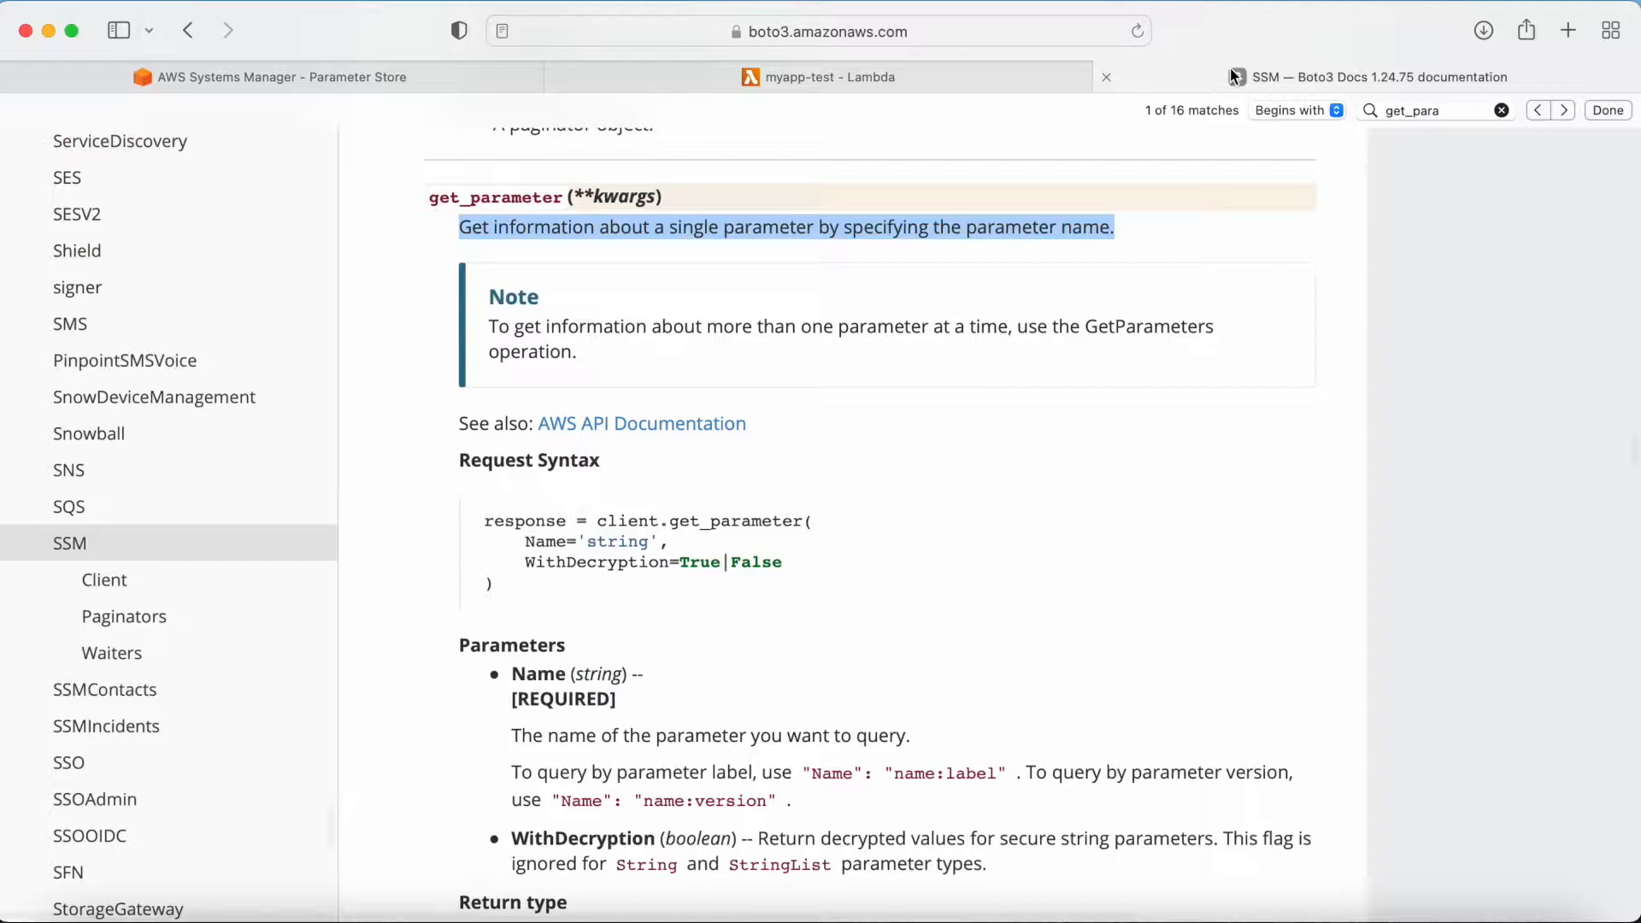
{"action": "scroll", "coordinate": [839, 483], "scroll_direction": "down", "scroll_amount": 2}
{"action": "scroll", "coordinate": [839, 483], "scroll_direction": "up", "scroll_amount": 2}
{"action": "scroll", "coordinate": [843, 491], "scroll_direction": "up", "scroll_amount": 1}
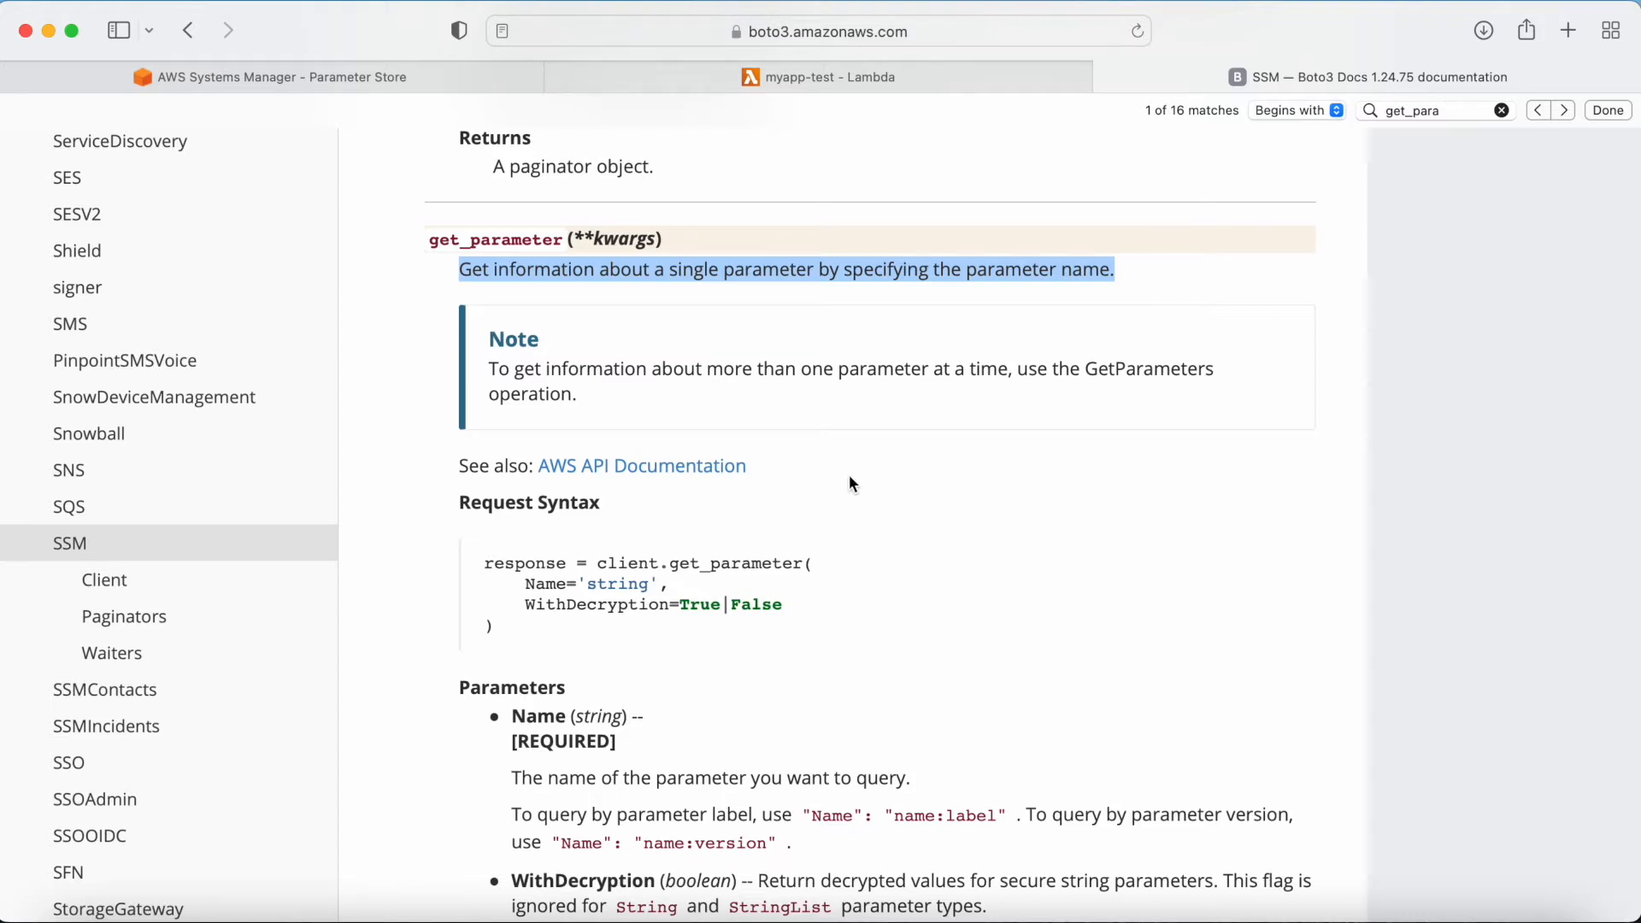
{"action": "scroll", "coordinate": [842, 585], "scroll_direction": "up", "scroll_amount": 2}
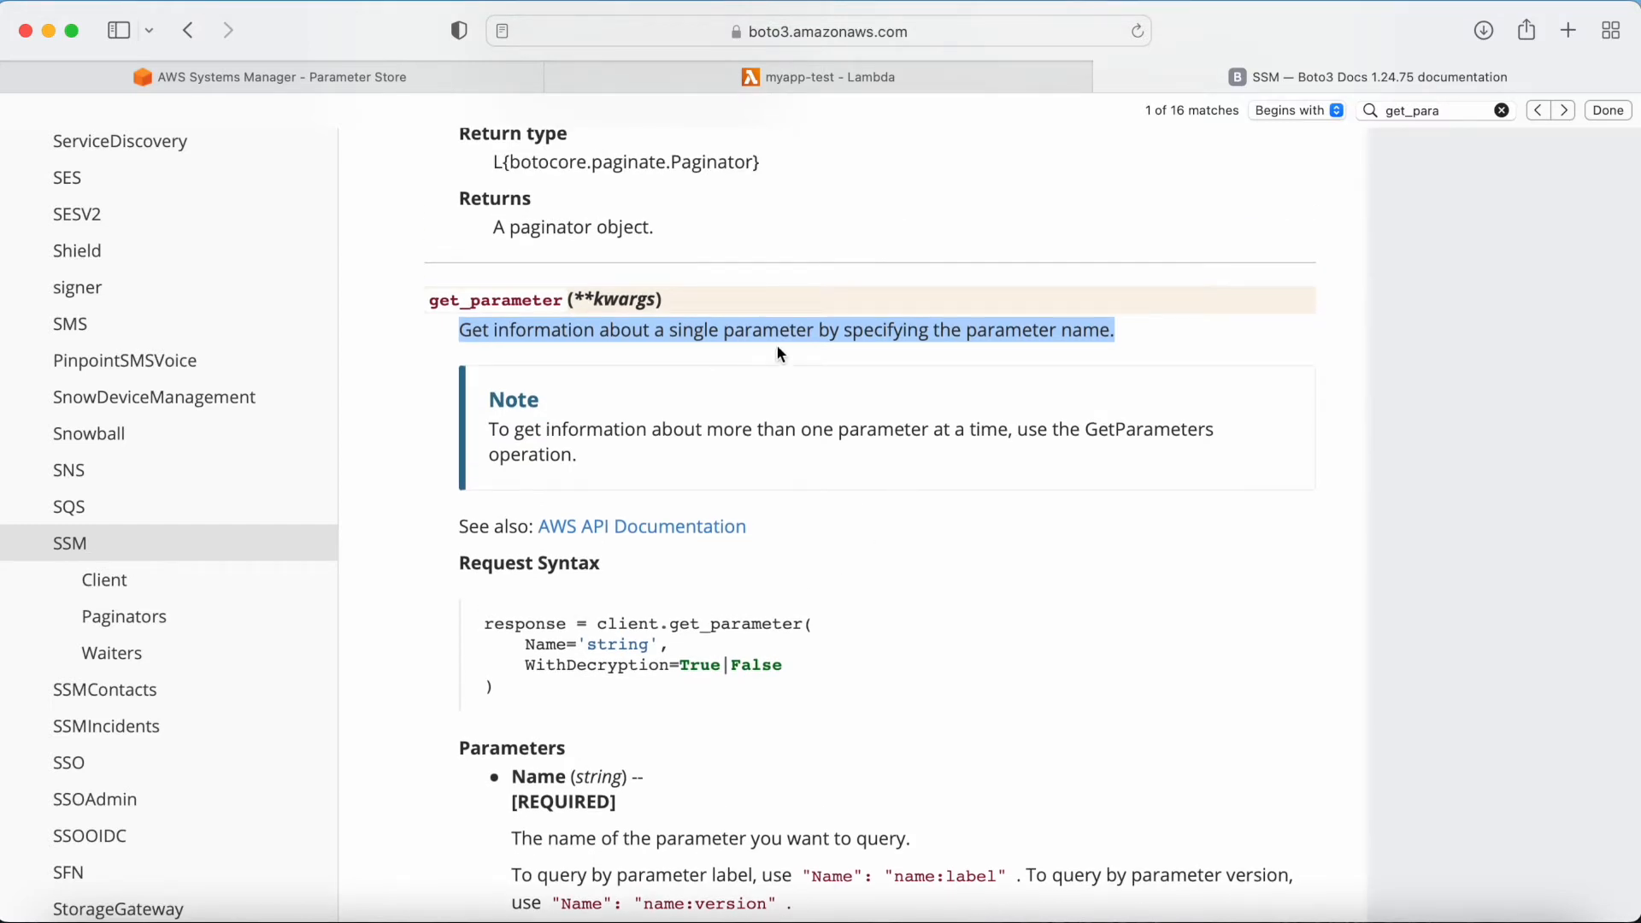
Step: Examine the boto3 import and SSM client creation lines in the Lambda function code
{"action": "left_click", "coordinate": [719, 74]}
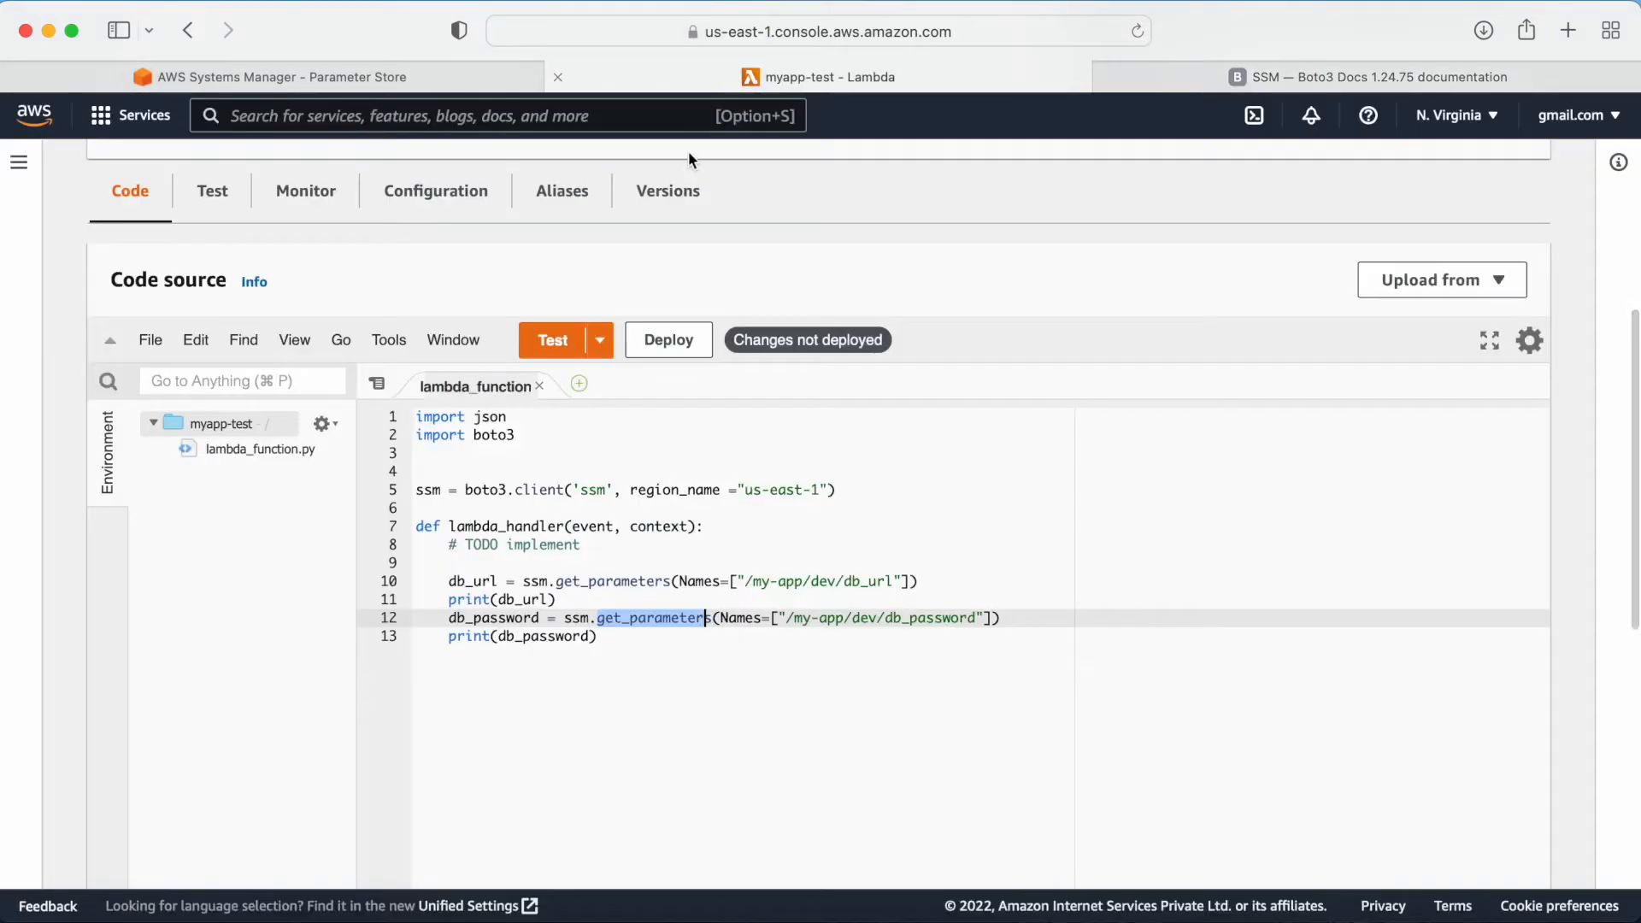
{"action": "left_click", "coordinate": [639, 656]}
{"action": "left_click_drag", "start_coordinate": [535, 442], "coordinate": [427, 438]}
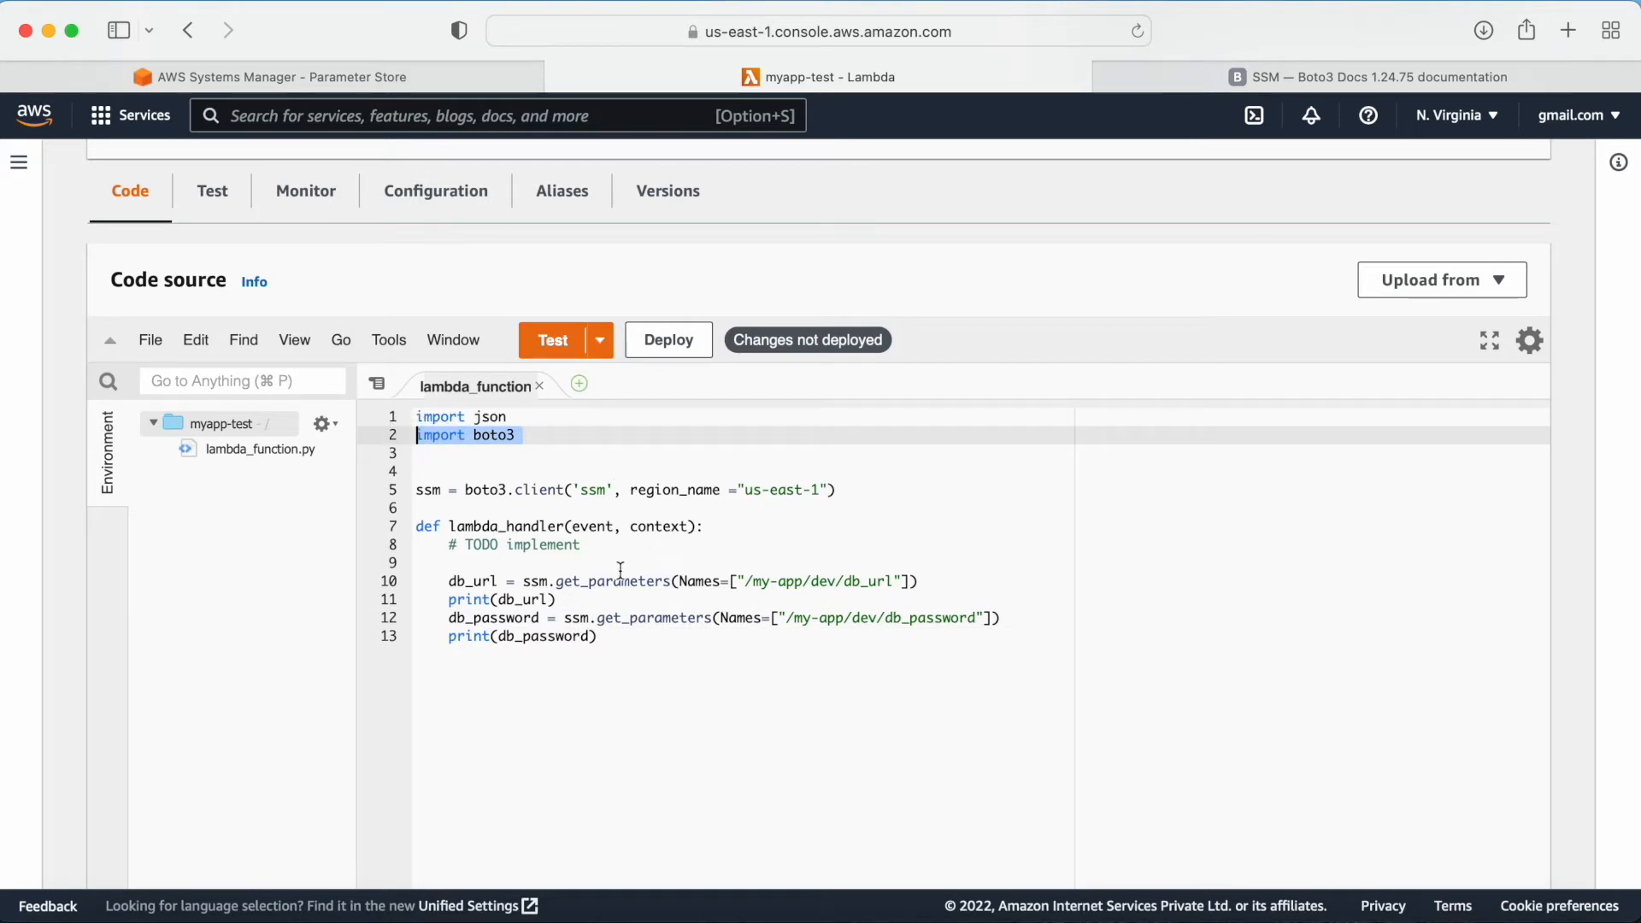
{"action": "left_click", "coordinate": [448, 492]}
{"action": "left_click_drag", "start_coordinate": [446, 494], "coordinate": [417, 494]}
{"action": "left_click", "coordinate": [516, 511]}
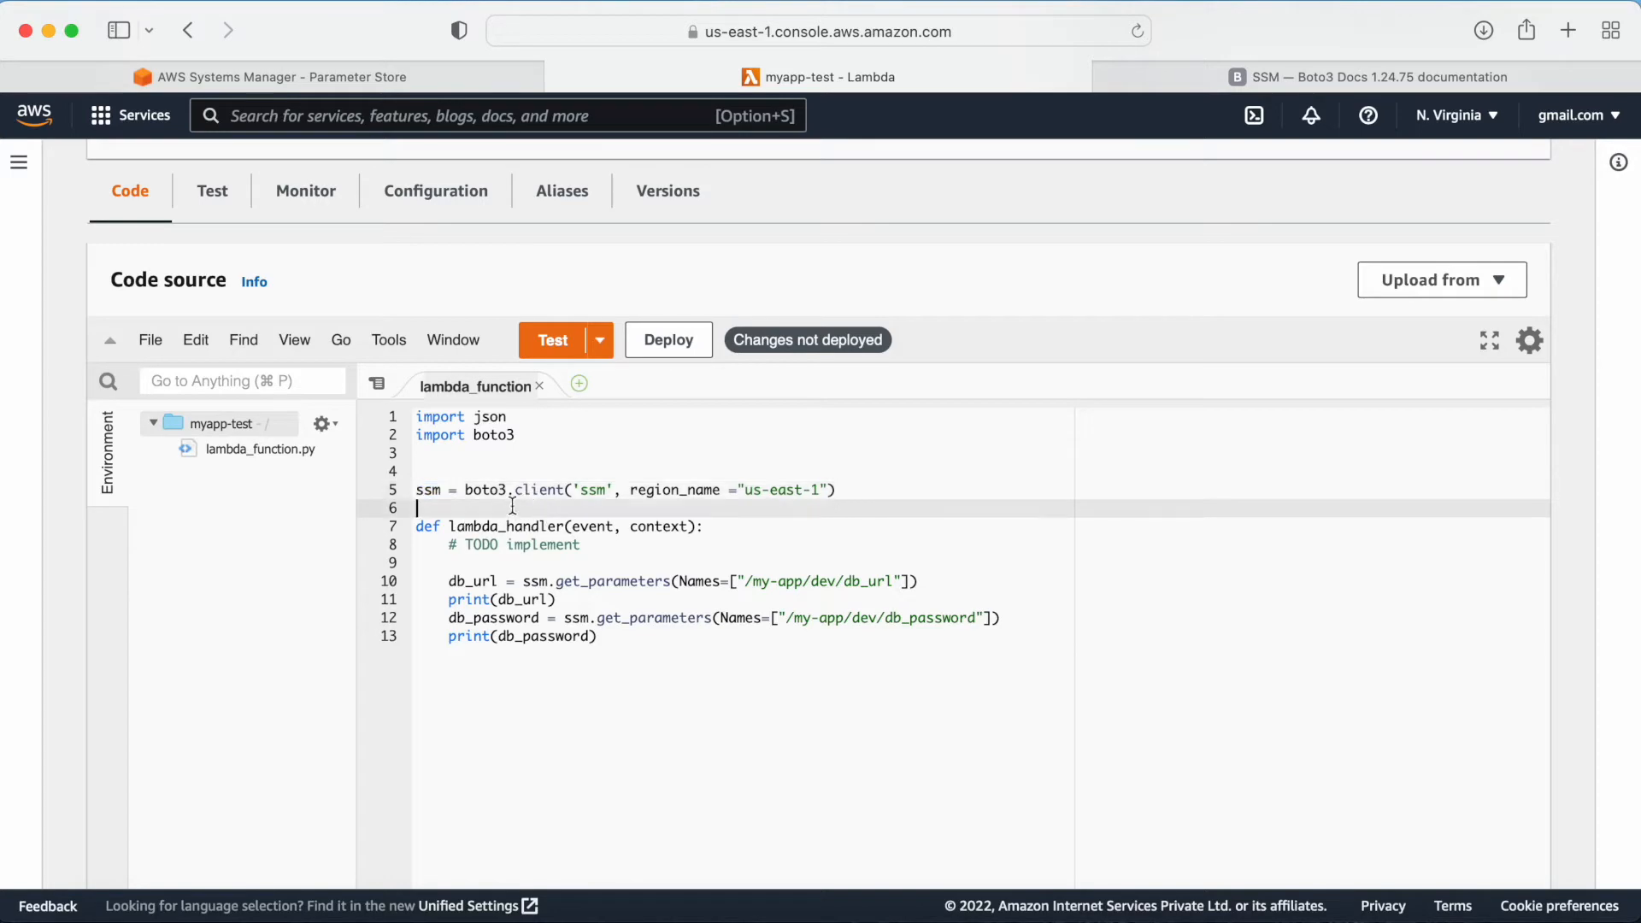
{"action": "left_click_drag", "start_coordinate": [465, 491], "coordinate": [540, 494]}
Step: Browse the list of SSM client methods in the Boto3 documentation
{"action": "left_click", "coordinate": [1193, 84]}
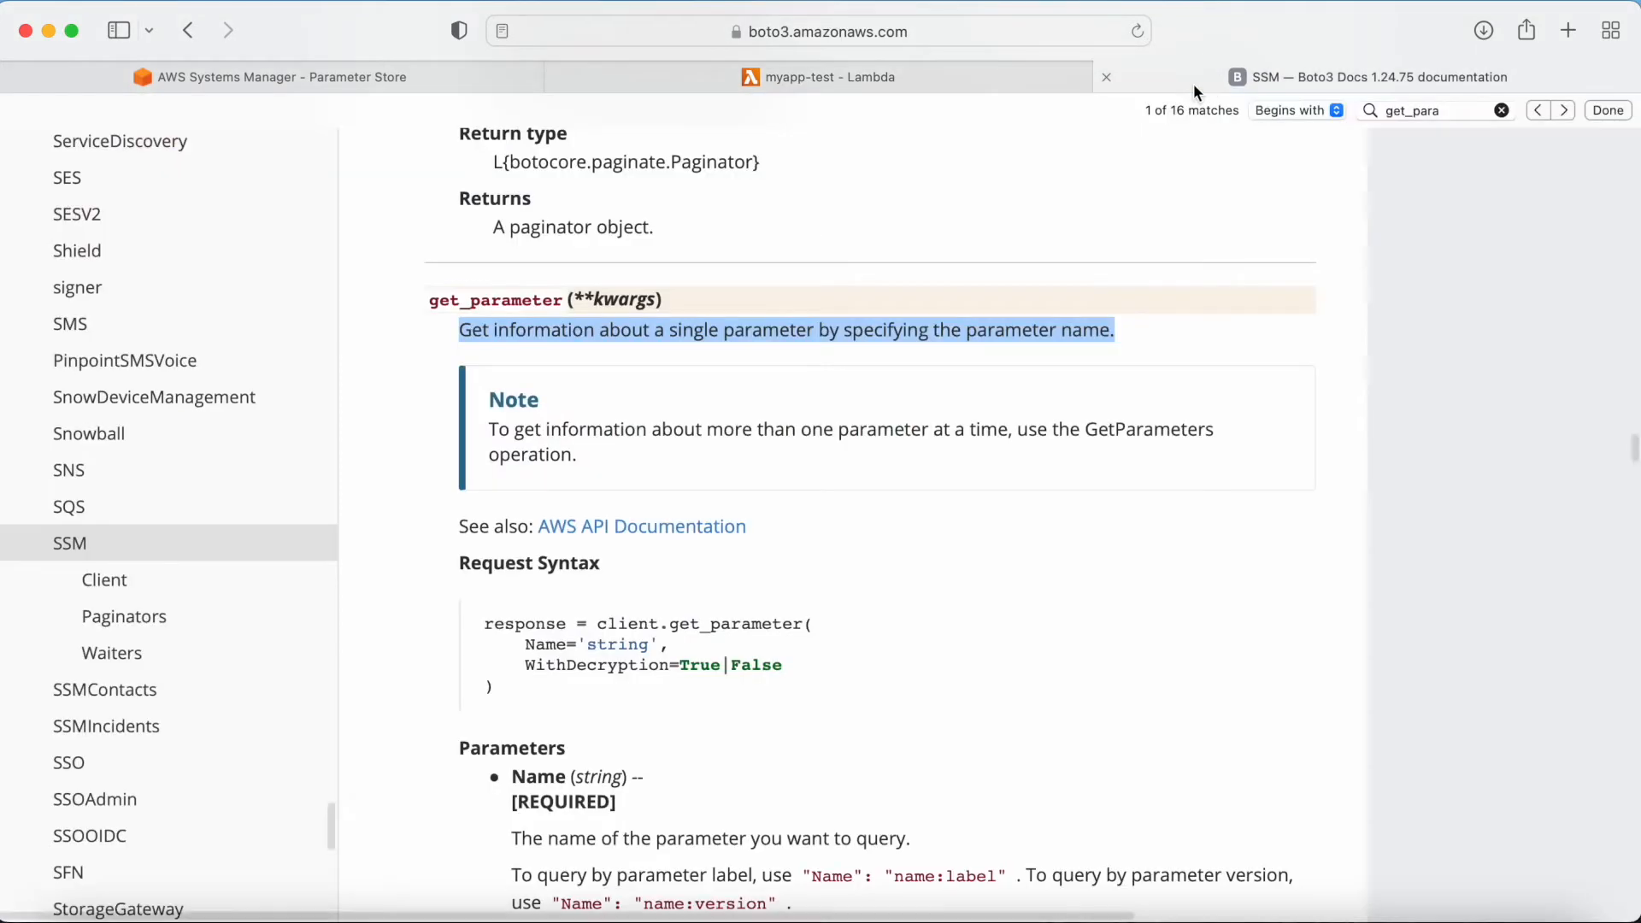
{"action": "scroll", "coordinate": [970, 454], "scroll_direction": "down", "scroll_amount": 5}
{"action": "scroll", "coordinate": [1607, 390], "scroll_direction": "up", "scroll_amount": 10}
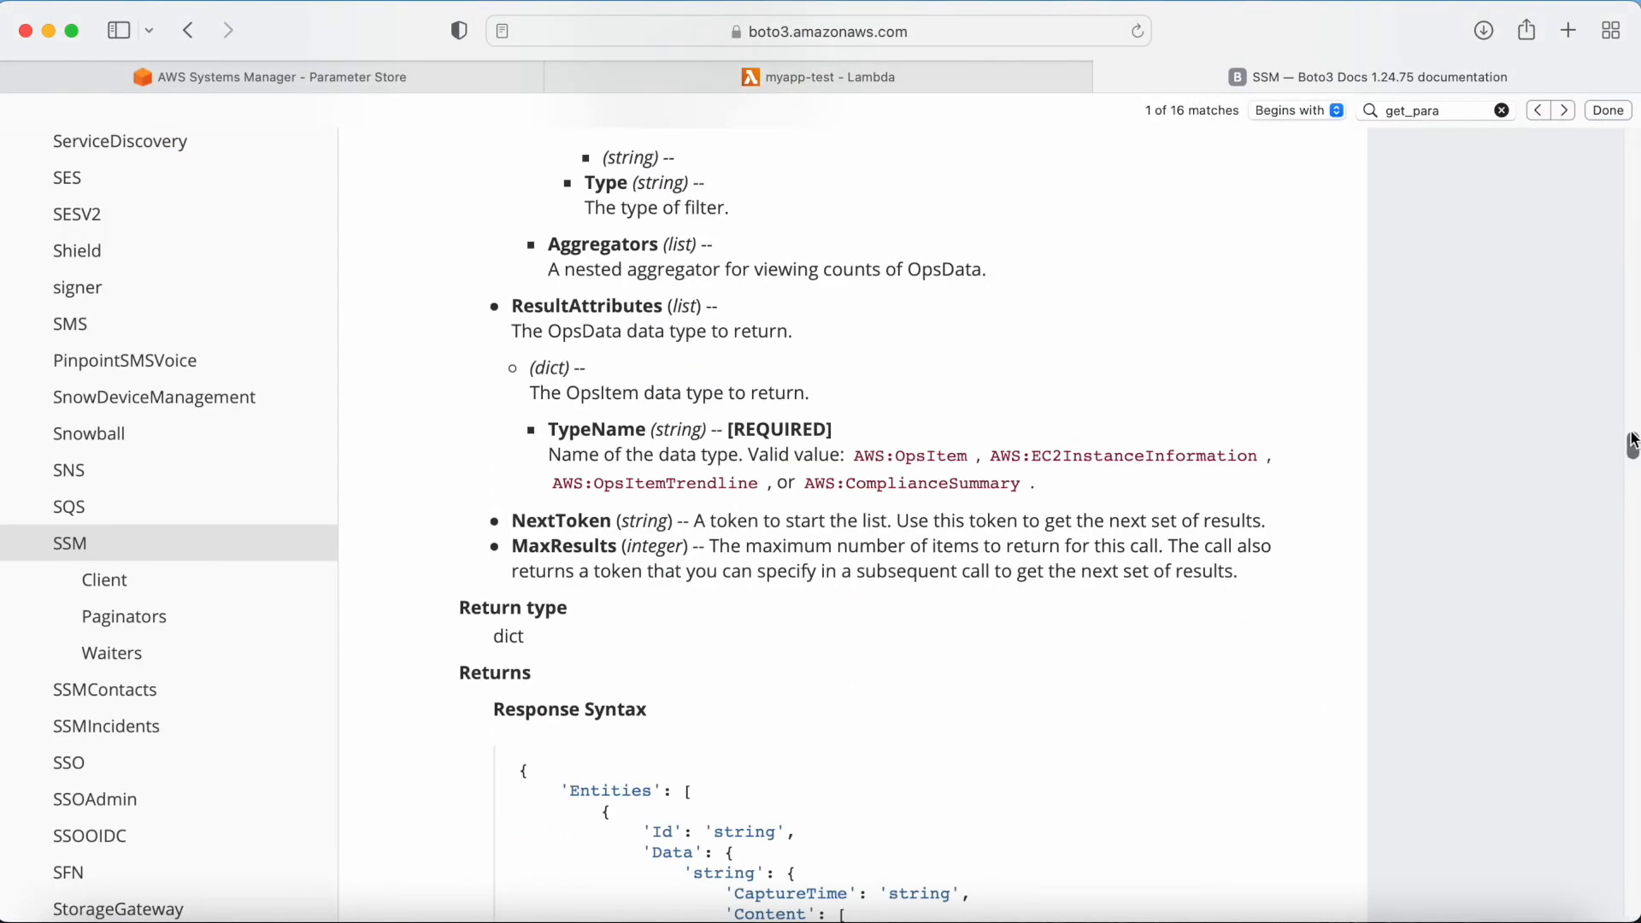
{"action": "left_click_drag", "start_coordinate": [1632, 436], "coordinate": [1630, 136]}
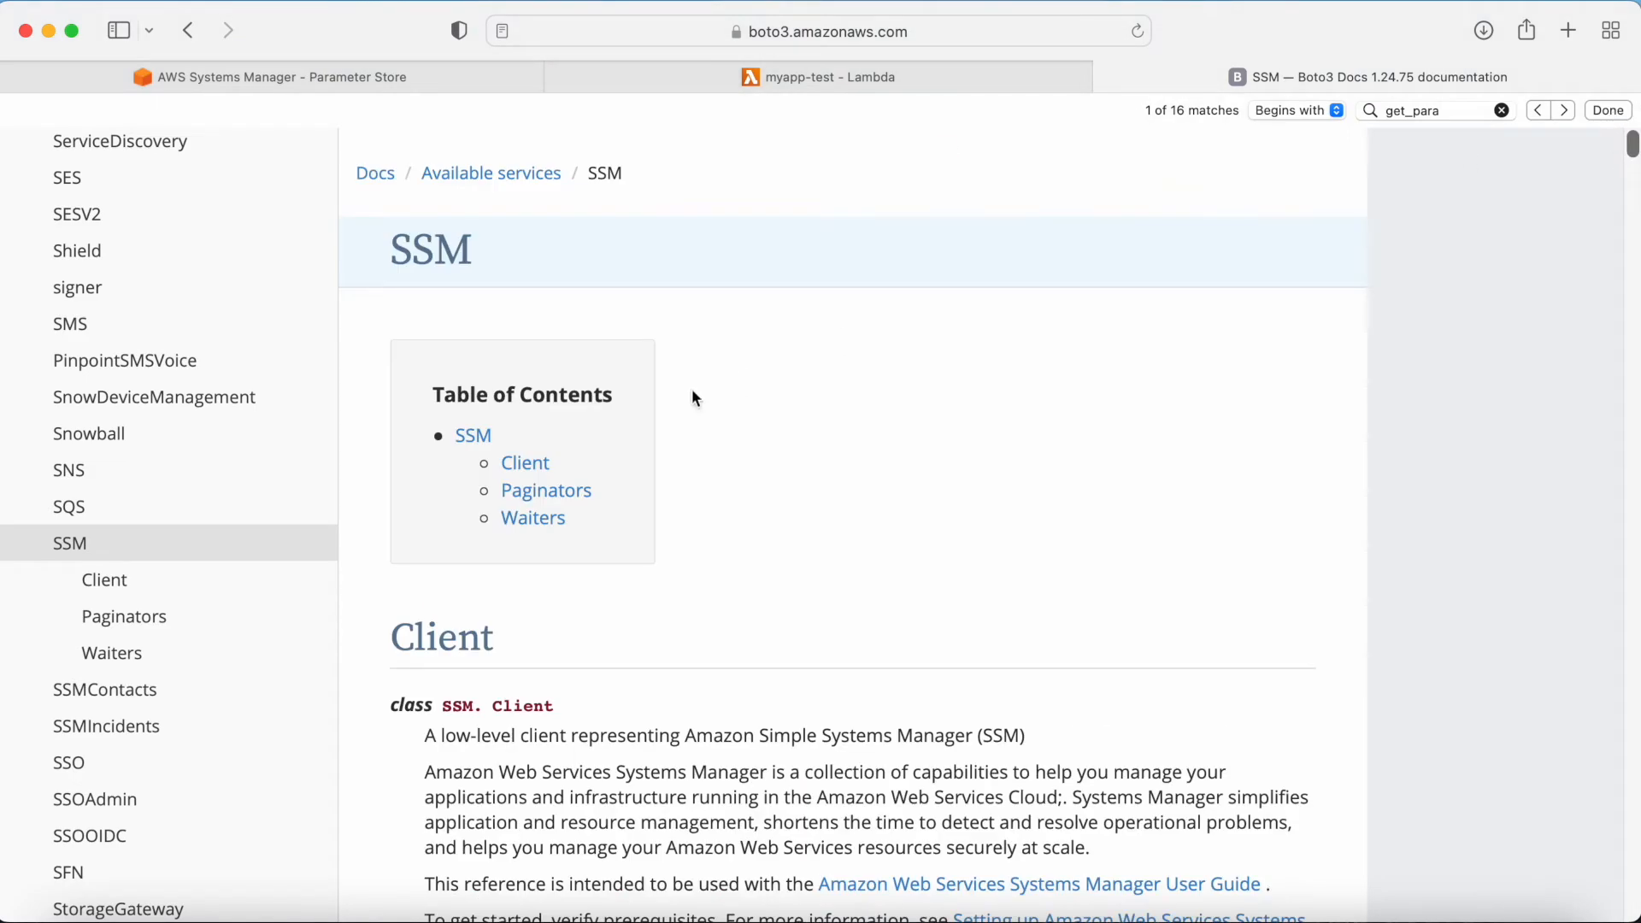
{"action": "left_click", "coordinate": [525, 463]}
{"action": "scroll", "coordinate": [726, 573], "scroll_direction": "down", "scroll_amount": 5}
{"action": "left_click", "coordinate": [465, 634]}
{"action": "left_click_drag", "start_coordinate": [466, 634], "coordinate": [753, 634]}
{"action": "scroll", "coordinate": [844, 669], "scroll_direction": "down", "scroll_amount": 5}
{"action": "scroll", "coordinate": [846, 675], "scroll_direction": "down", "scroll_amount": 15}
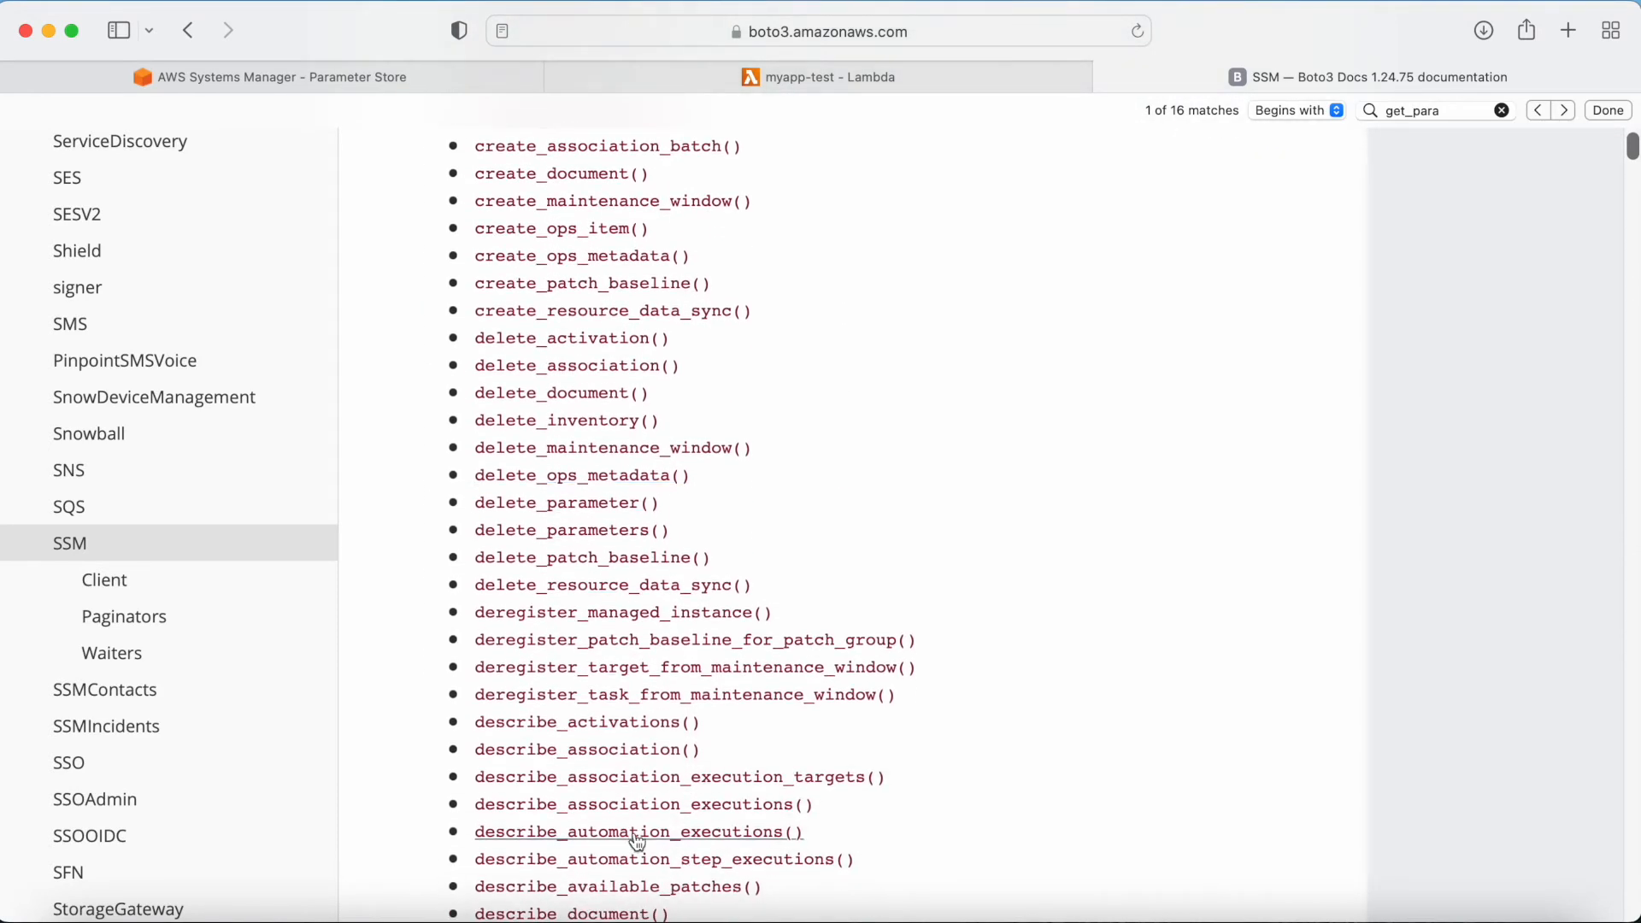
Step: Compare the parameter names requested in the Lambda code with the parameters listed in Parameter Store
{"action": "left_click", "coordinate": [695, 85]}
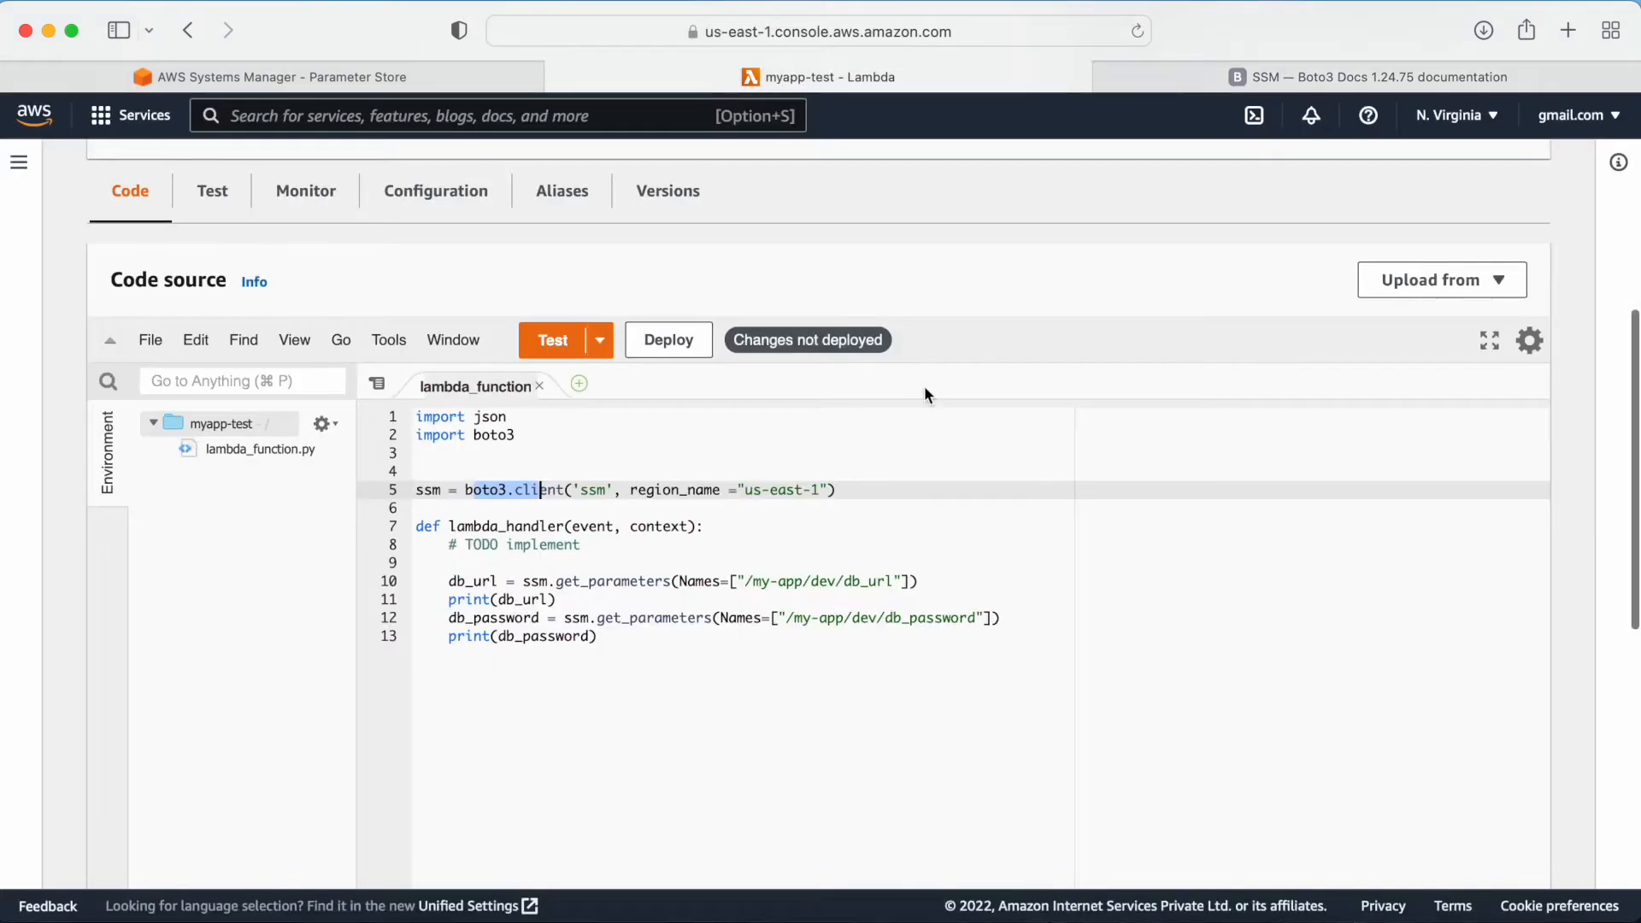
{"action": "left_click", "coordinate": [508, 582]}
{"action": "mouse_move", "coordinate": [450, 523]}
{"action": "left_mouse_down"}
{"action": "mouse_move", "coordinate": [481, 526]}
{"action": "mouse_move", "coordinate": [430, 529]}
{"action": "mouse_move", "coordinate": [458, 526]}
{"action": "left_mouse_up"}
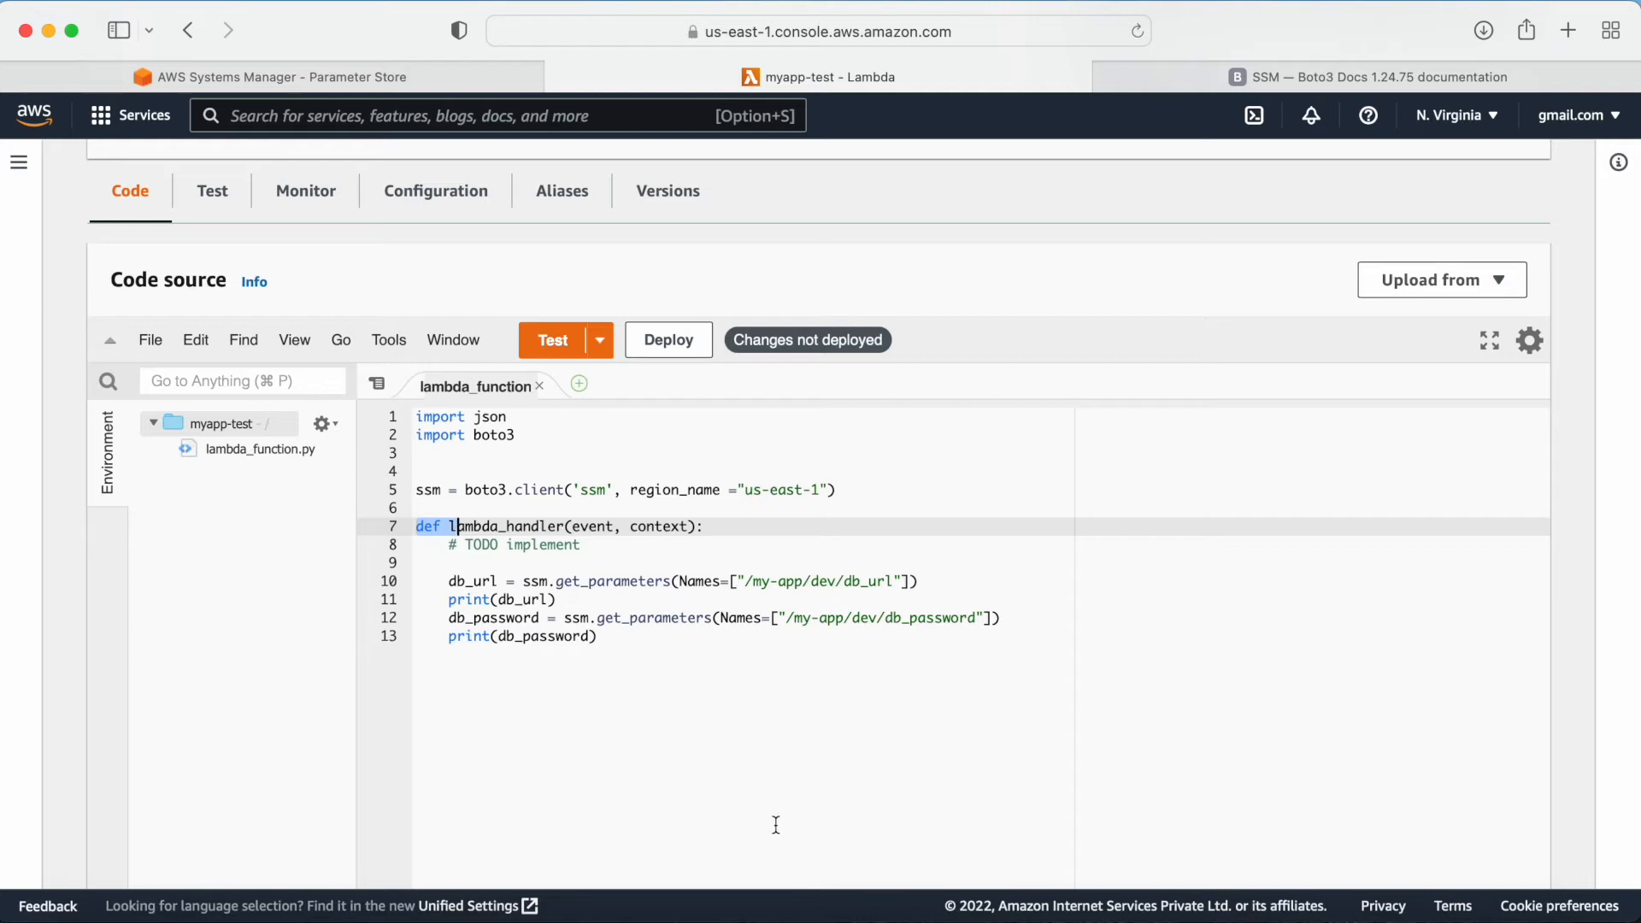
{"action": "left_click", "coordinate": [726, 805]}
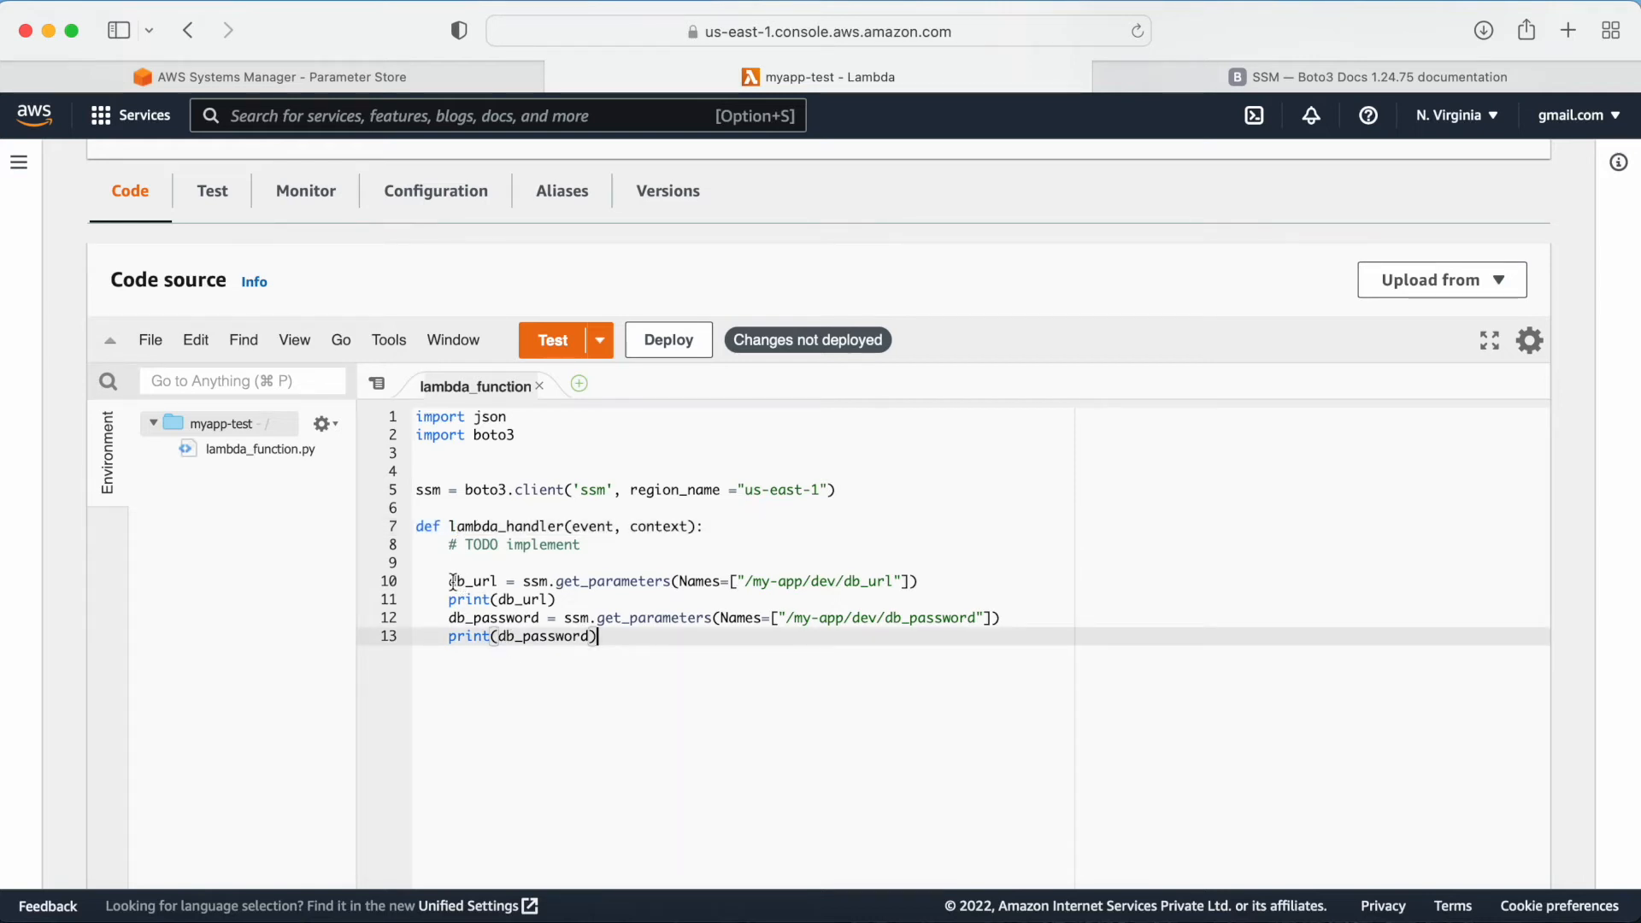
{"action": "double_click", "coordinate": [452, 583]}
{"action": "left_click_drag", "start_coordinate": [450, 617], "coordinate": [532, 617]}
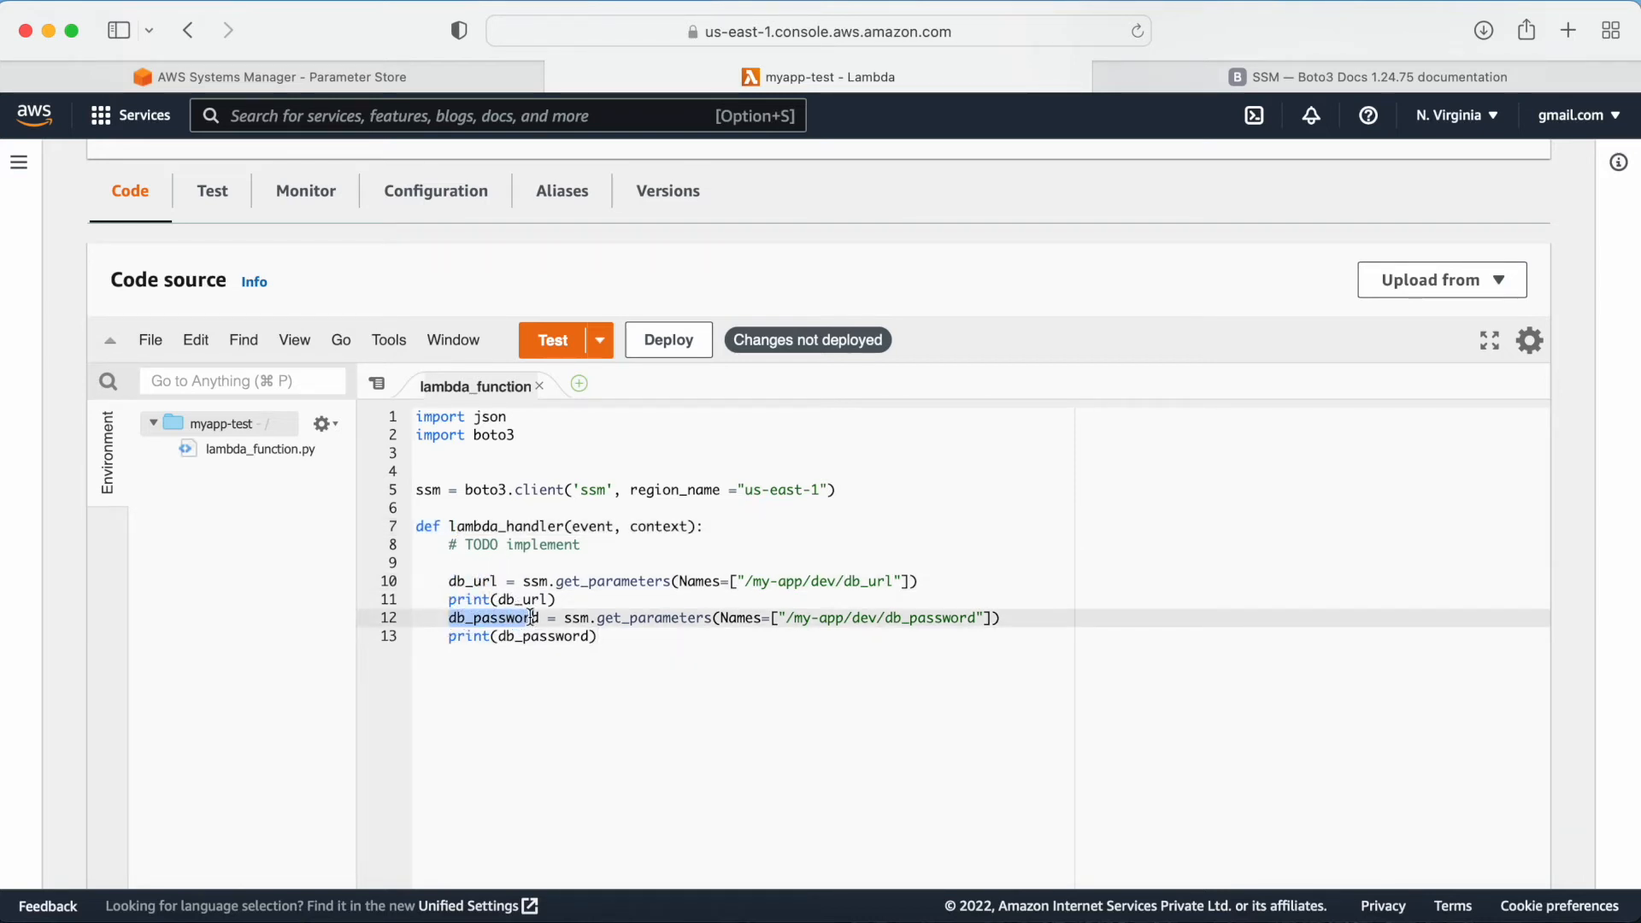
{"action": "left_click_drag", "start_coordinate": [450, 584], "coordinate": [895, 580]}
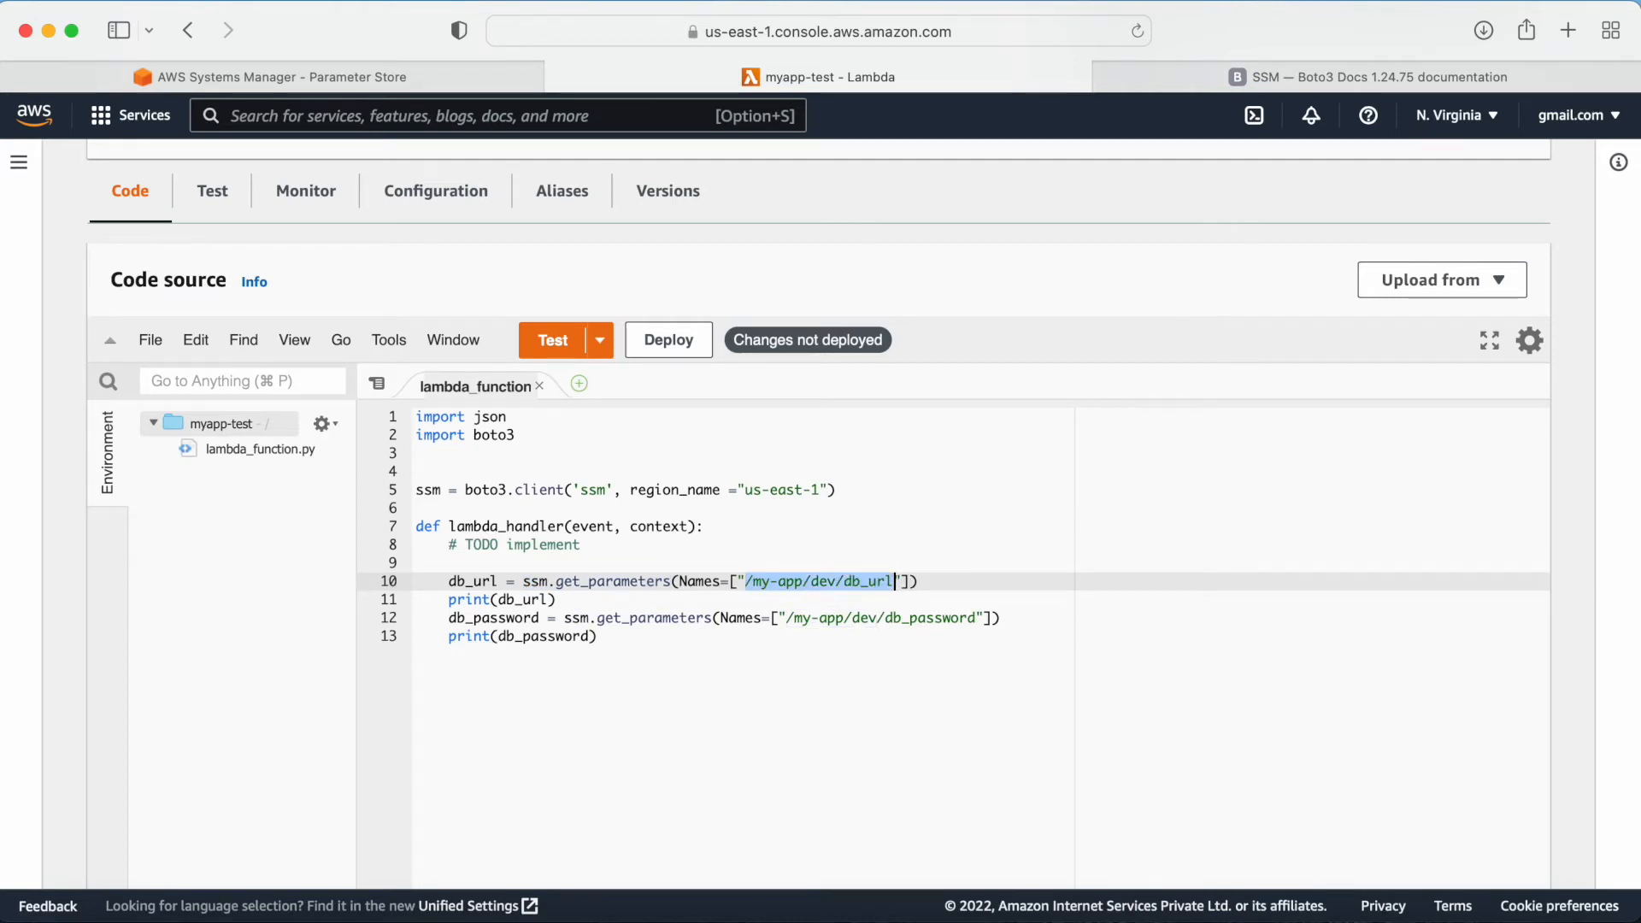
{"action": "left_click", "coordinate": [250, 72]}
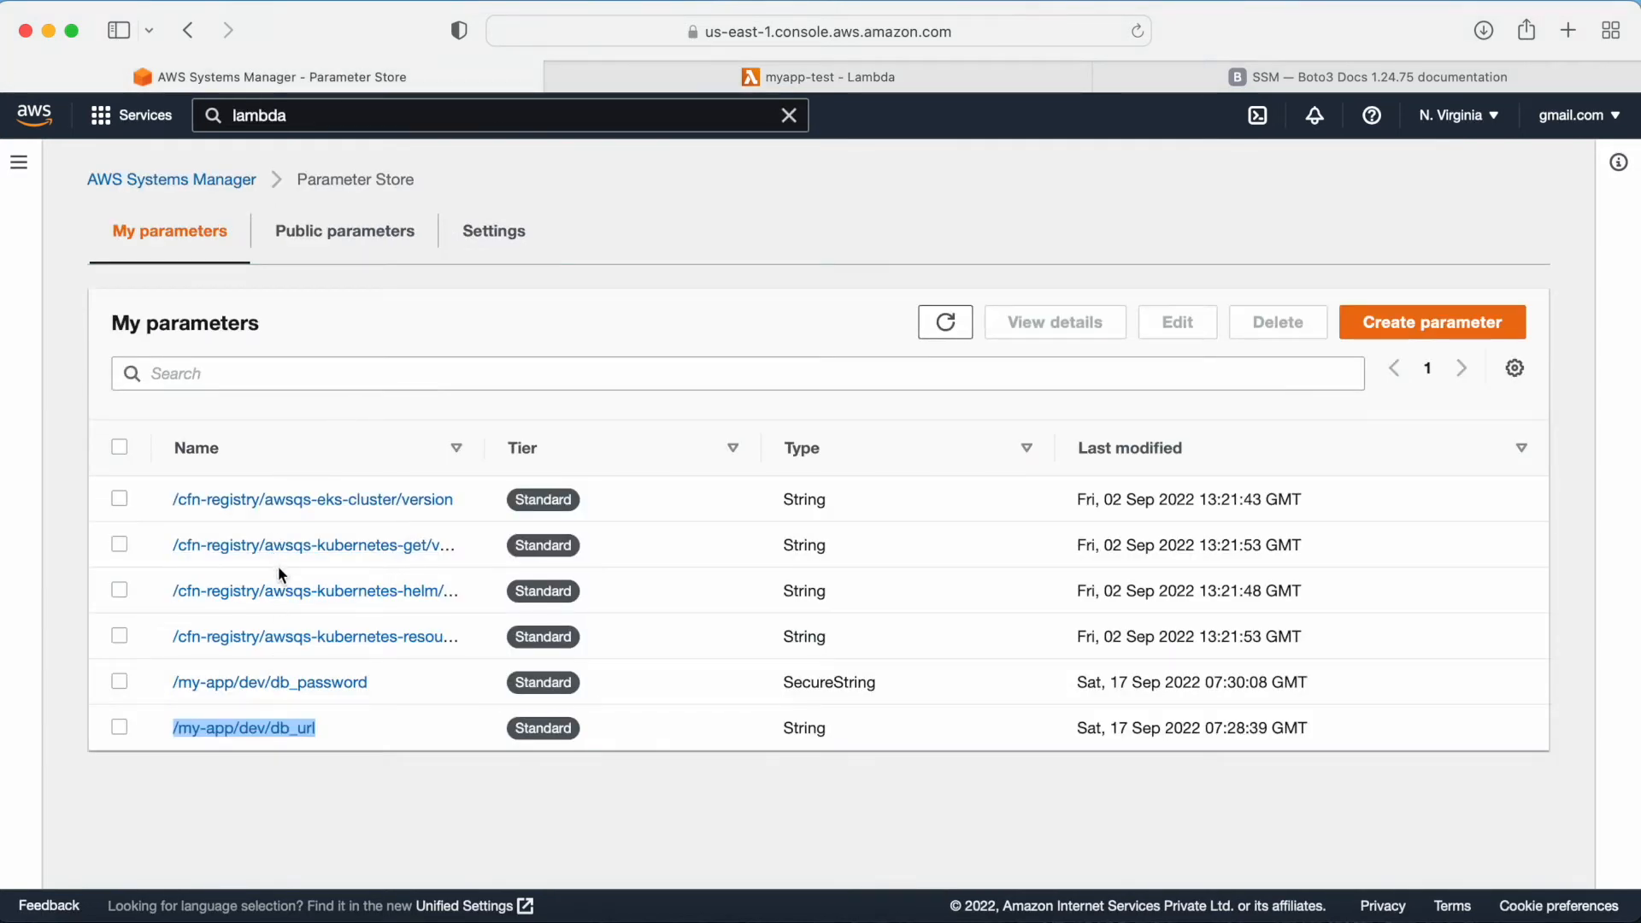
{"action": "left_click", "coordinate": [687, 78]}
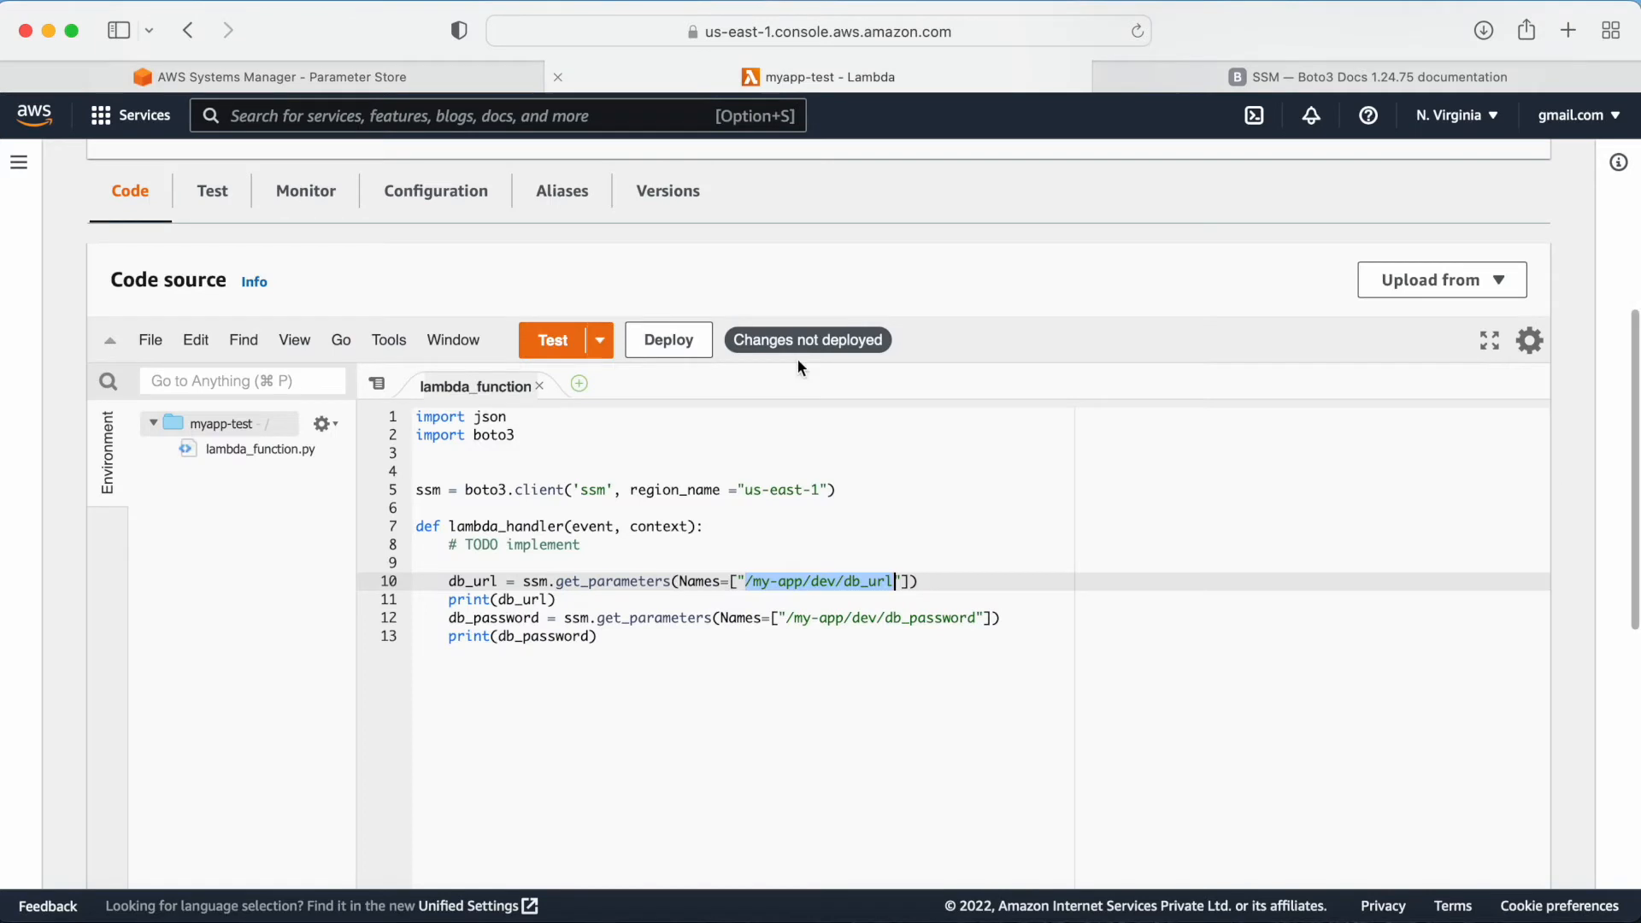
{"action": "left_click", "coordinate": [563, 692]}
{"action": "left_click_drag", "start_coordinate": [603, 637], "coordinate": [443, 563]}
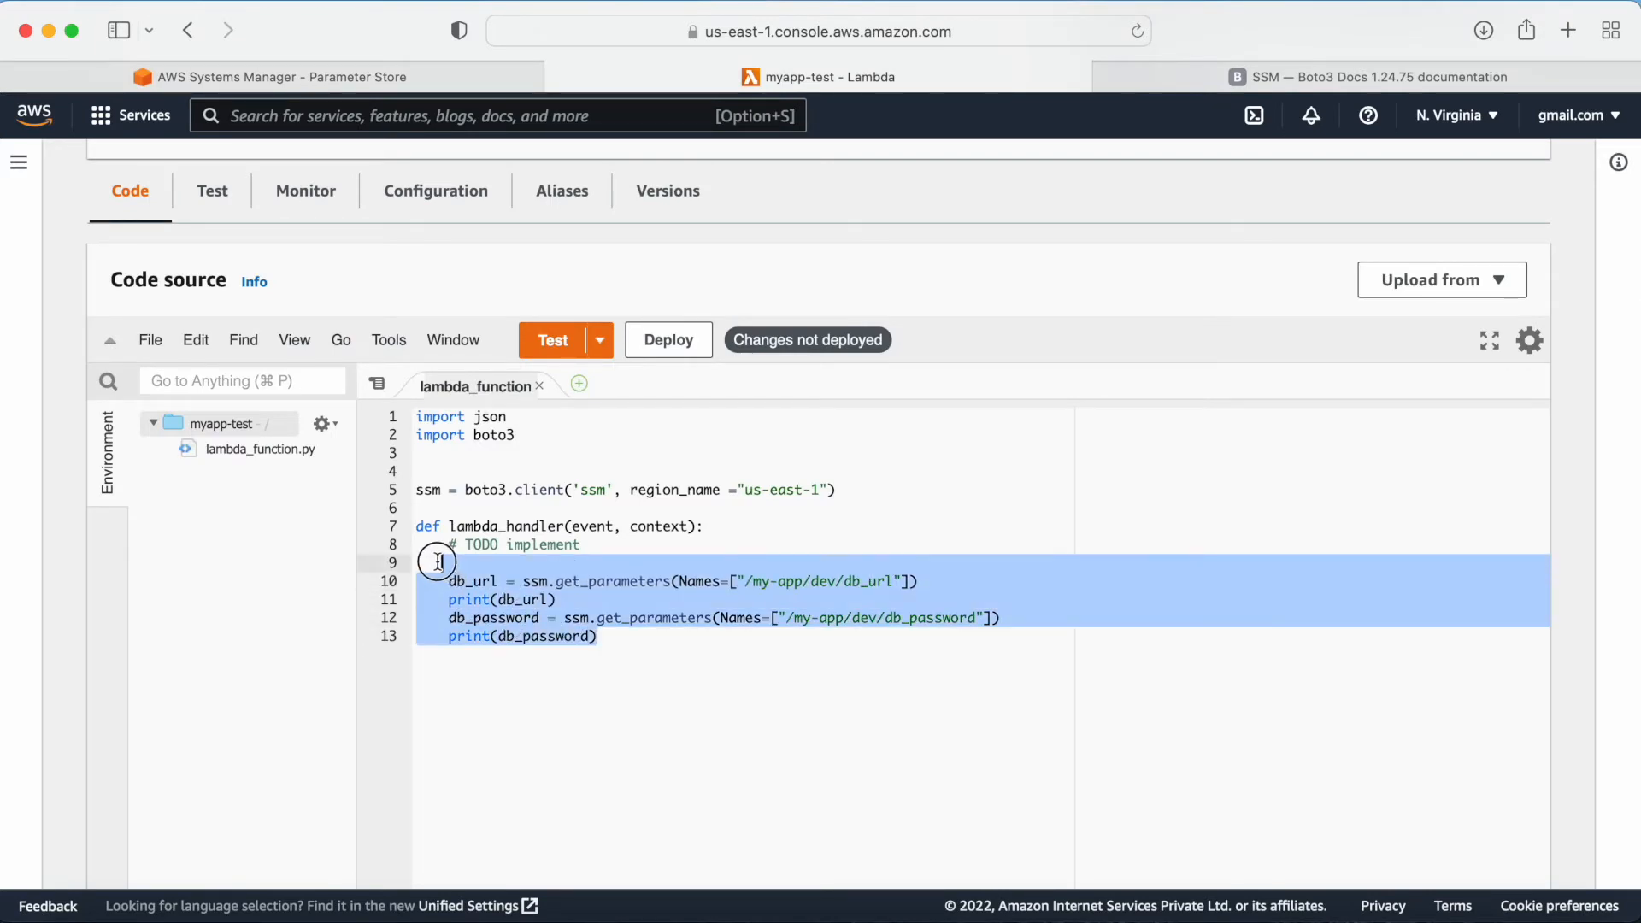
Step: Deploy the function code and save a new test event named test
{"action": "left_click", "coordinate": [1165, 487]}
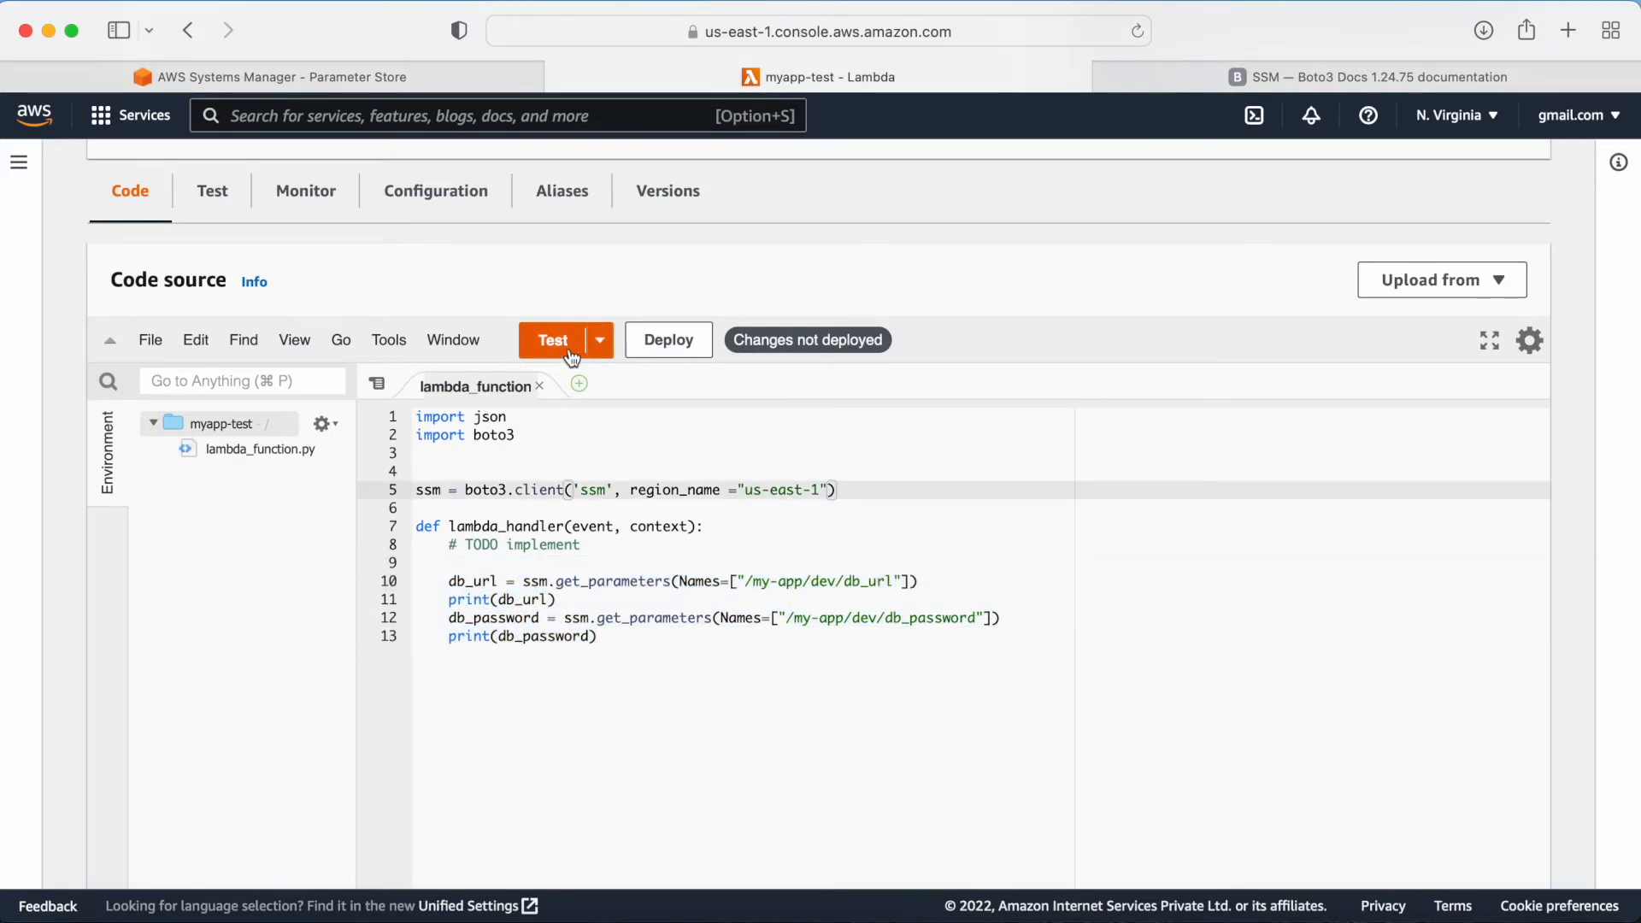
{"action": "left_click", "coordinate": [671, 342]}
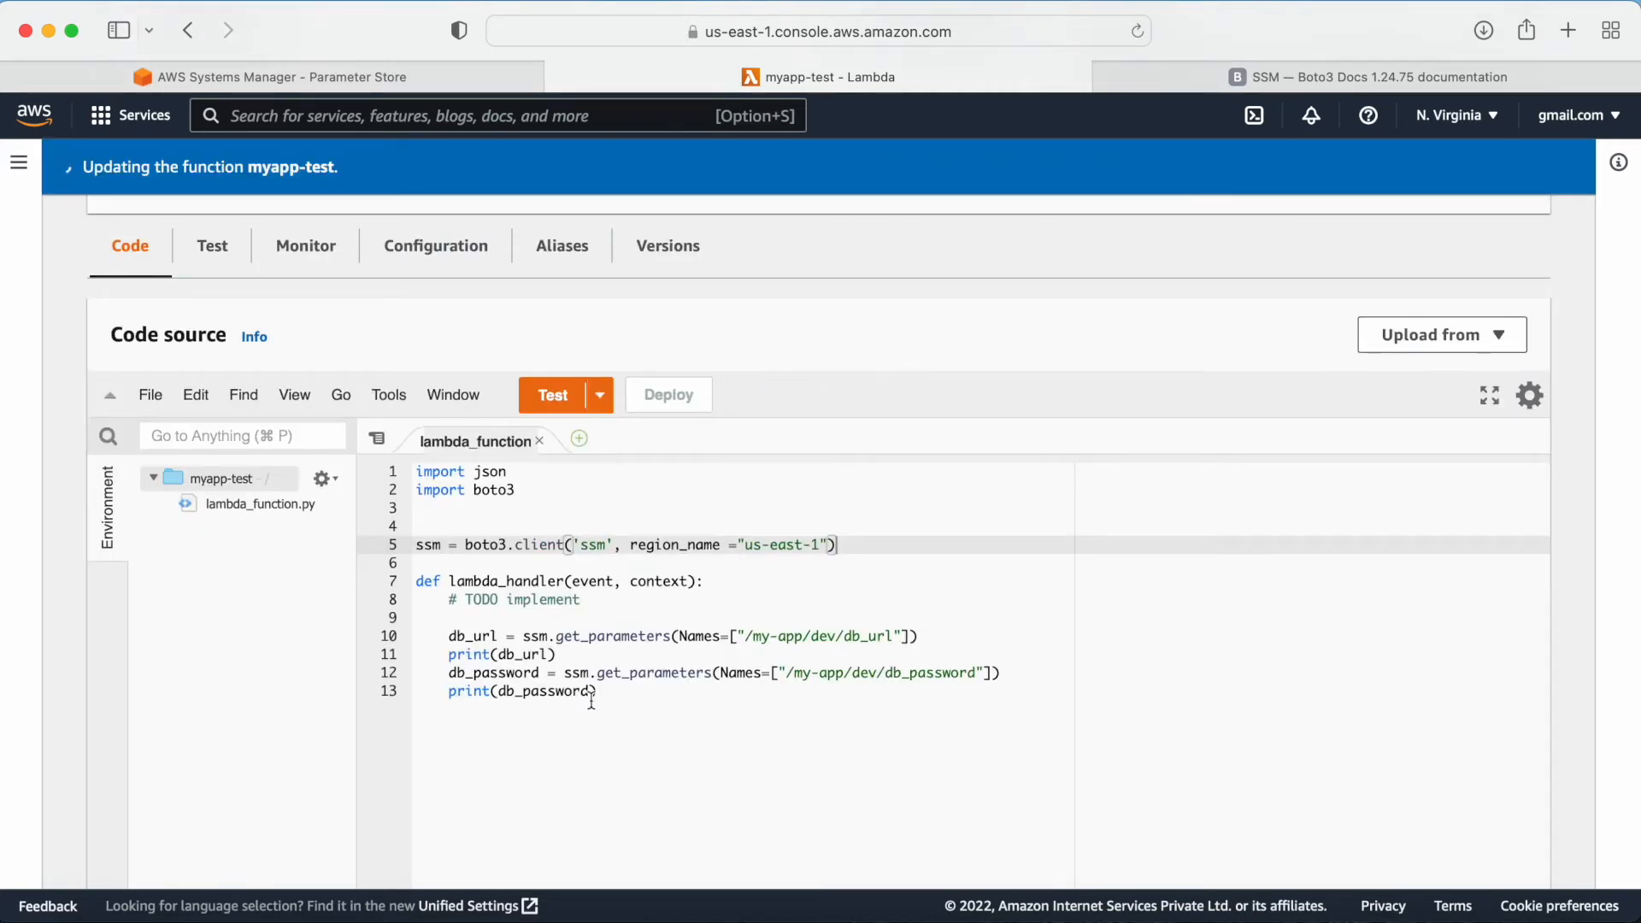
{"action": "left_click", "coordinate": [552, 397]}
{"action": "left_click", "coordinate": [514, 468]}
{"action": "type", "text": "test"}
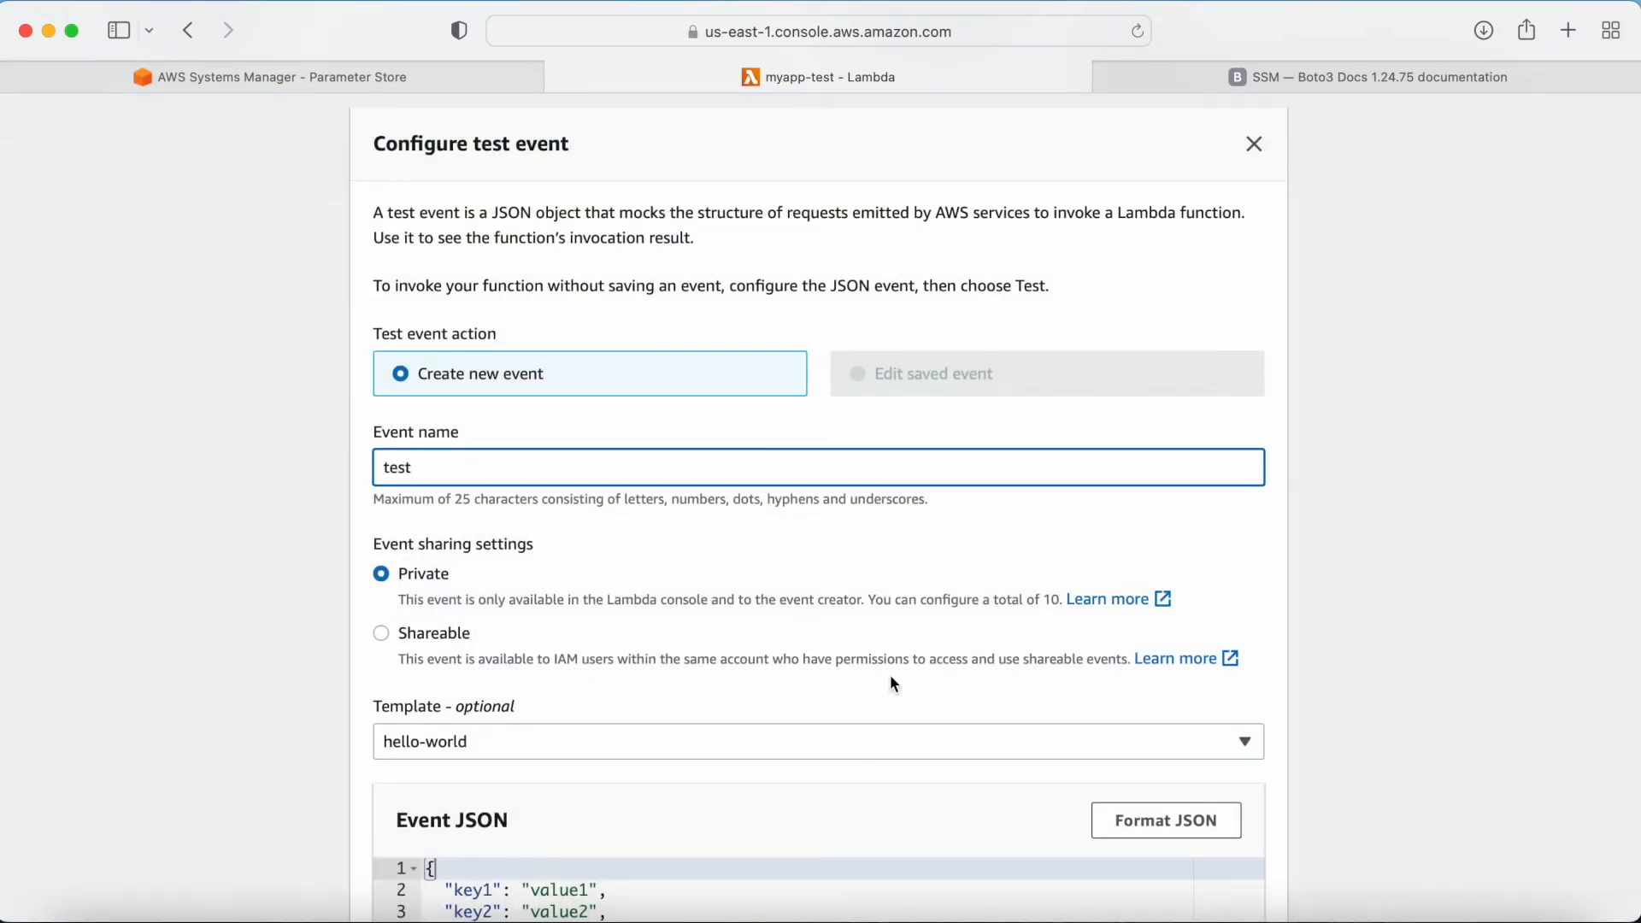
{"action": "scroll", "coordinate": [889, 681], "scroll_direction": "down", "scroll_amount": 10}
{"action": "left_click", "coordinate": [1224, 877]}
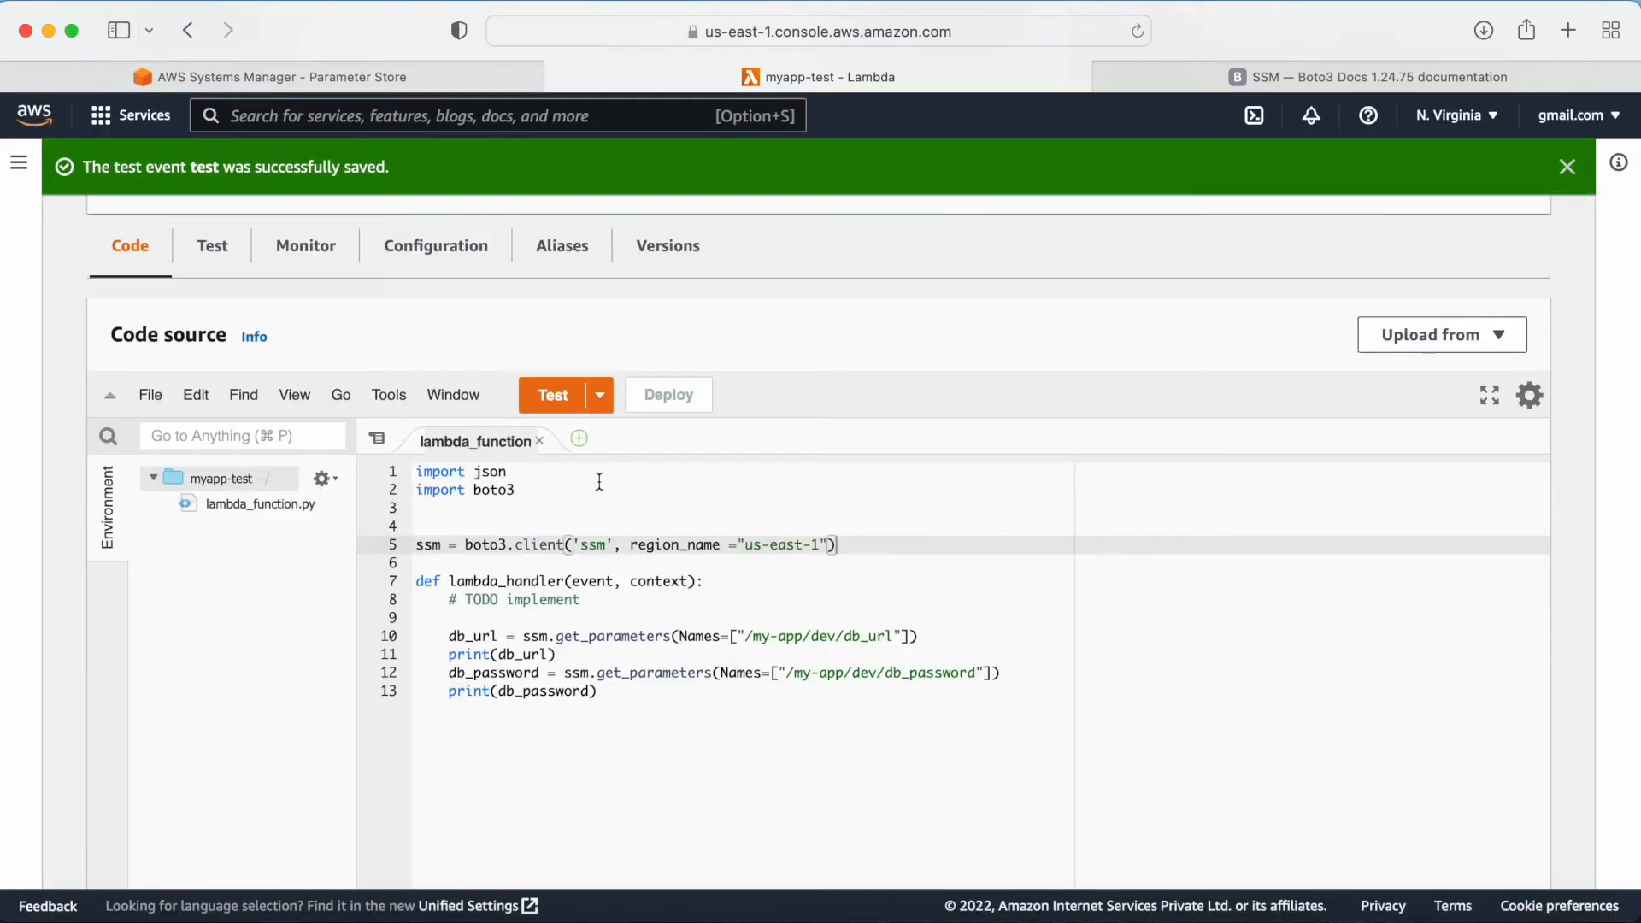
Step: Run the function with the test event and examine the error message in the execution results
{"action": "left_click", "coordinate": [548, 416]}
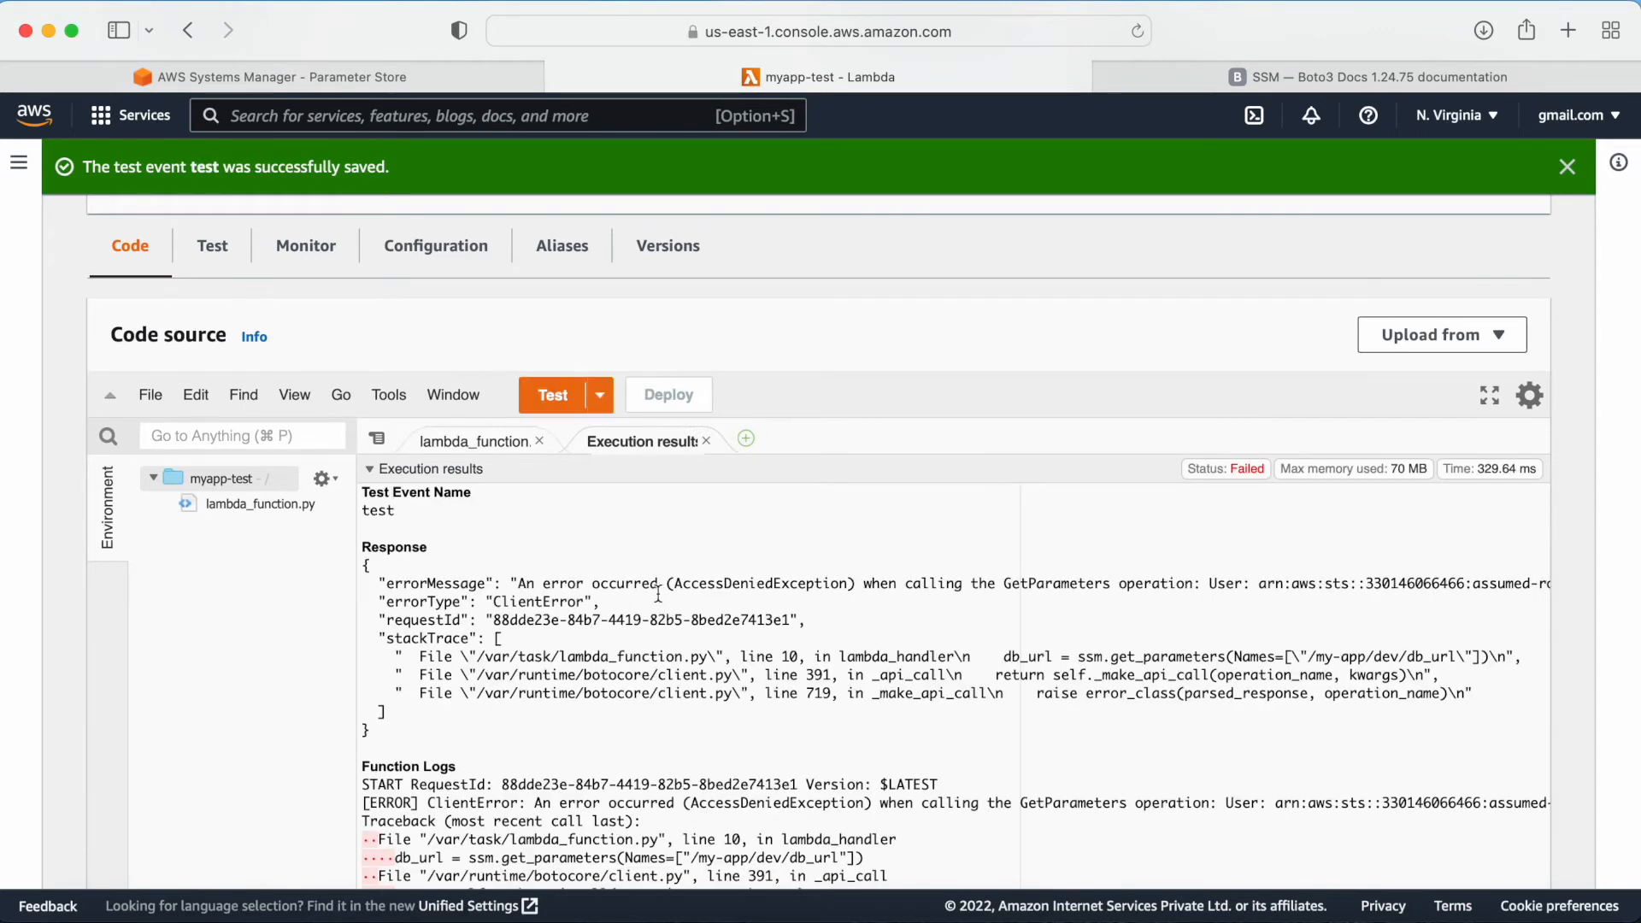
{"action": "left_click_drag", "start_coordinate": [519, 583], "coordinate": [831, 581]}
{"action": "left_click_drag", "start_coordinate": [963, 583], "coordinate": [607, 603]}
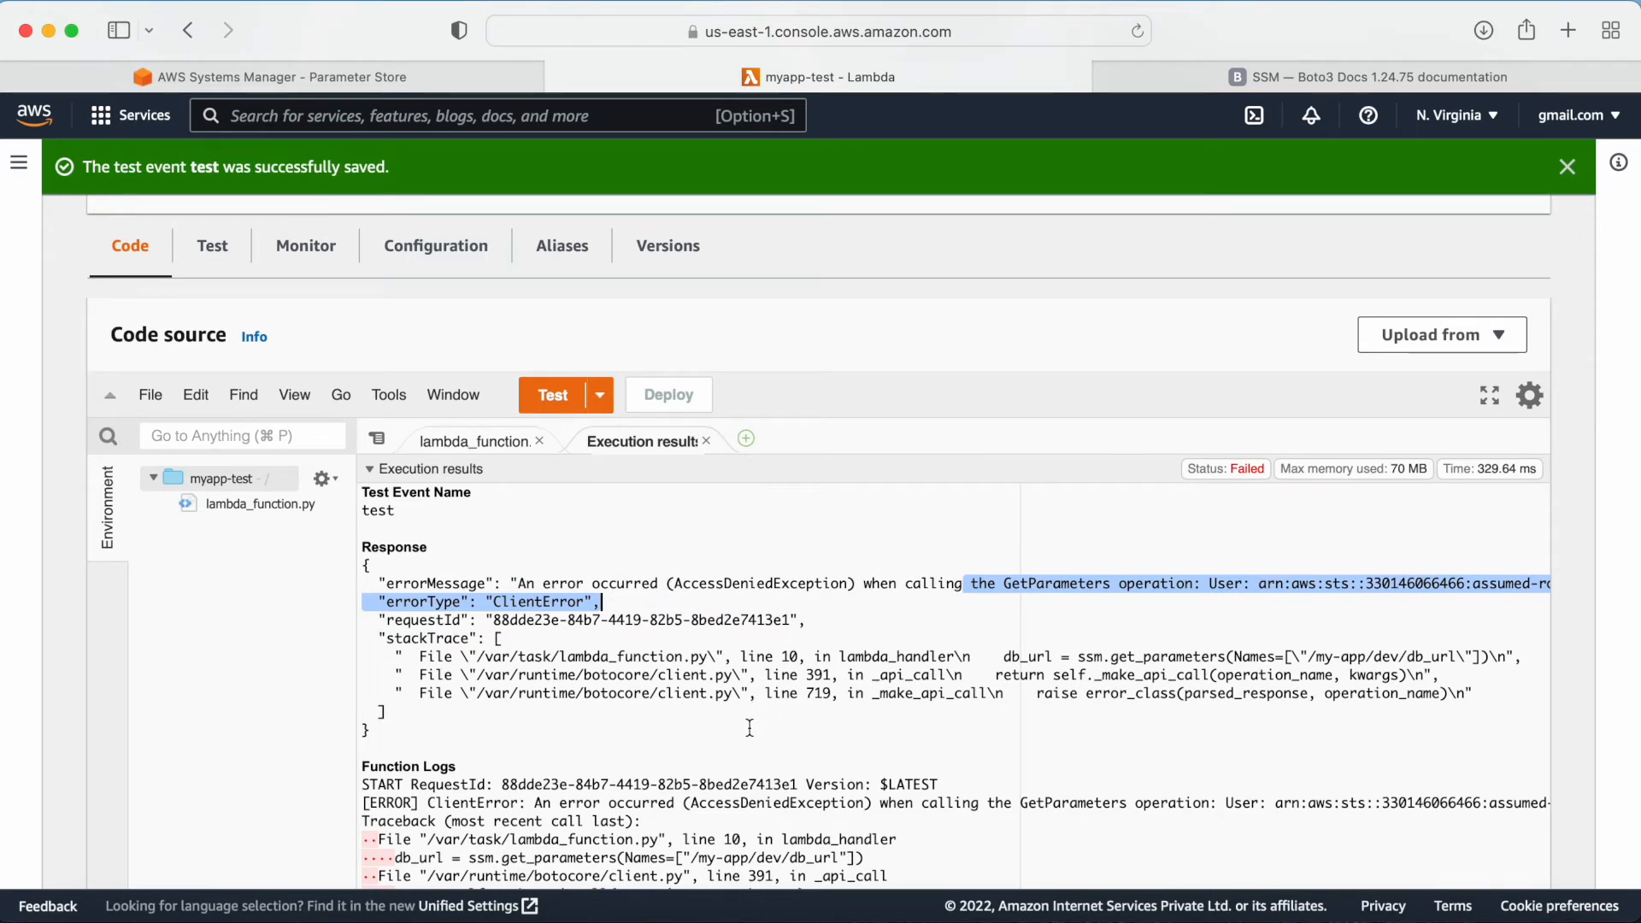
{"action": "left_click_drag", "start_coordinate": [590, 584], "coordinate": [799, 585]}
Step: Open the function's execution role in IAM from its permissions configuration
{"action": "left_click", "coordinate": [473, 442]}
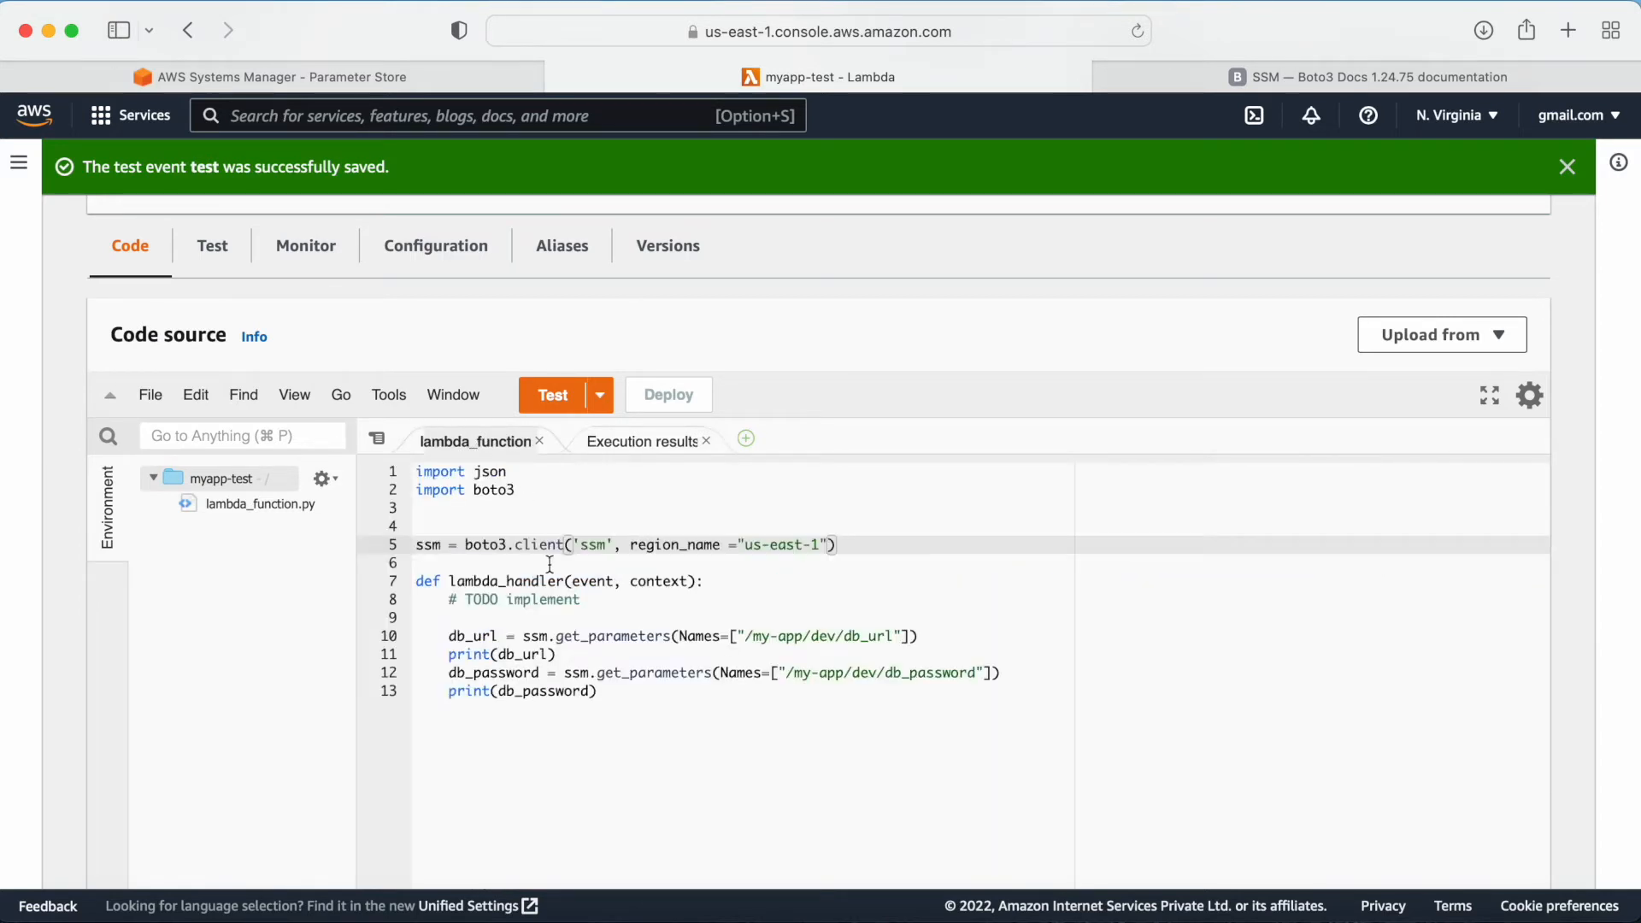
{"action": "scroll", "coordinate": [550, 564], "scroll_direction": "up", "scroll_amount": 2}
{"action": "left_click", "coordinate": [450, 339]}
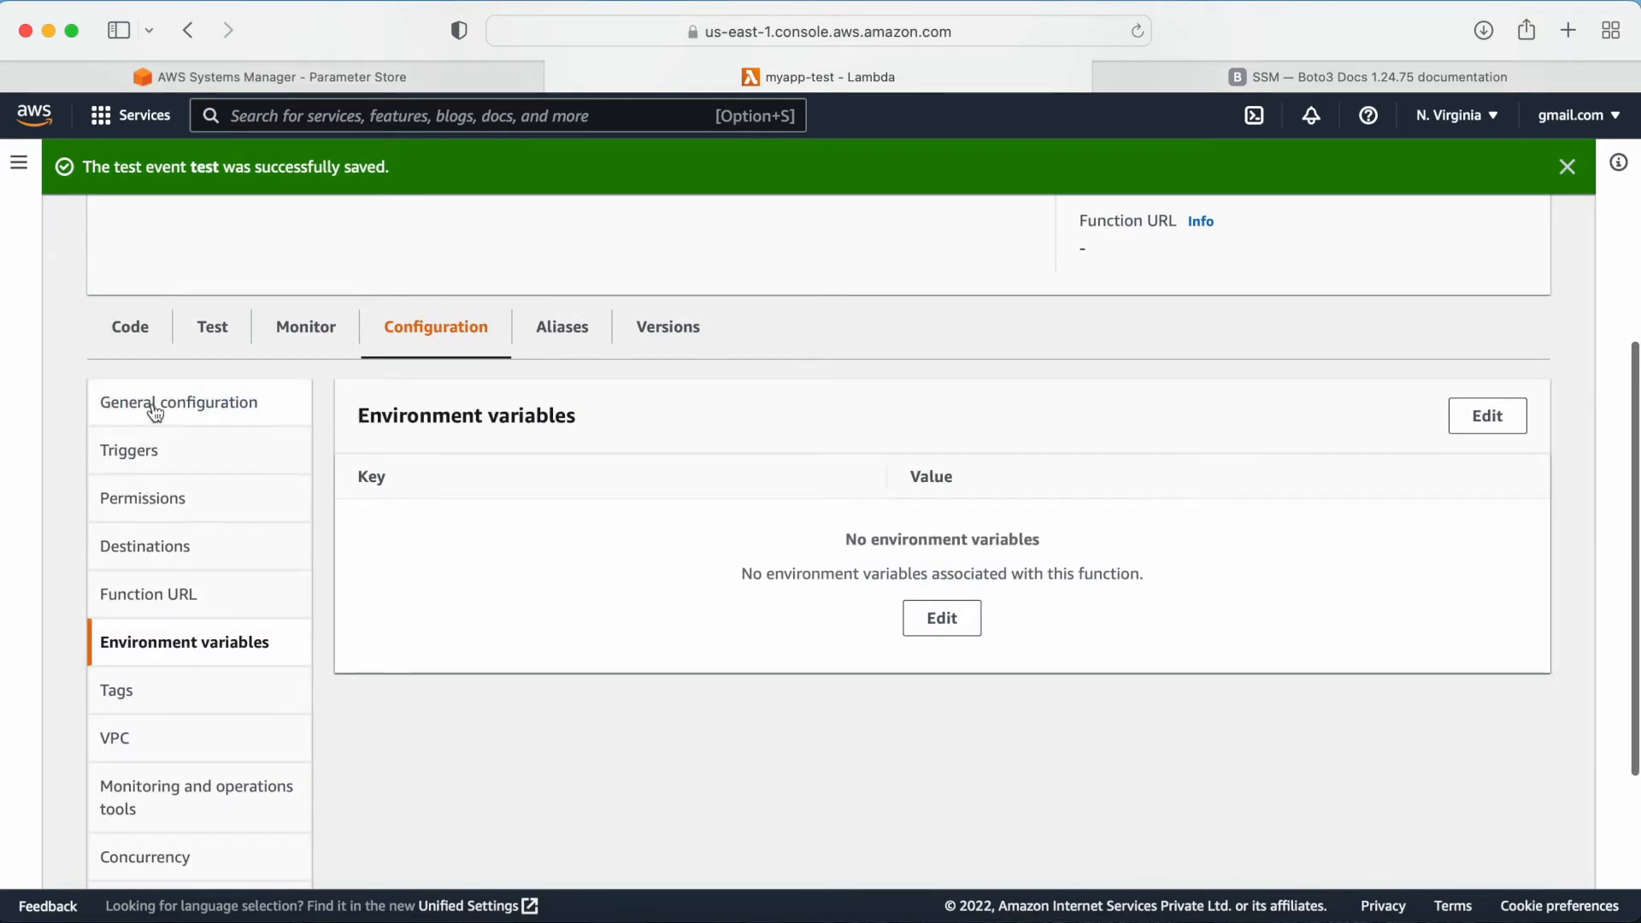
{"action": "left_click", "coordinate": [154, 503]}
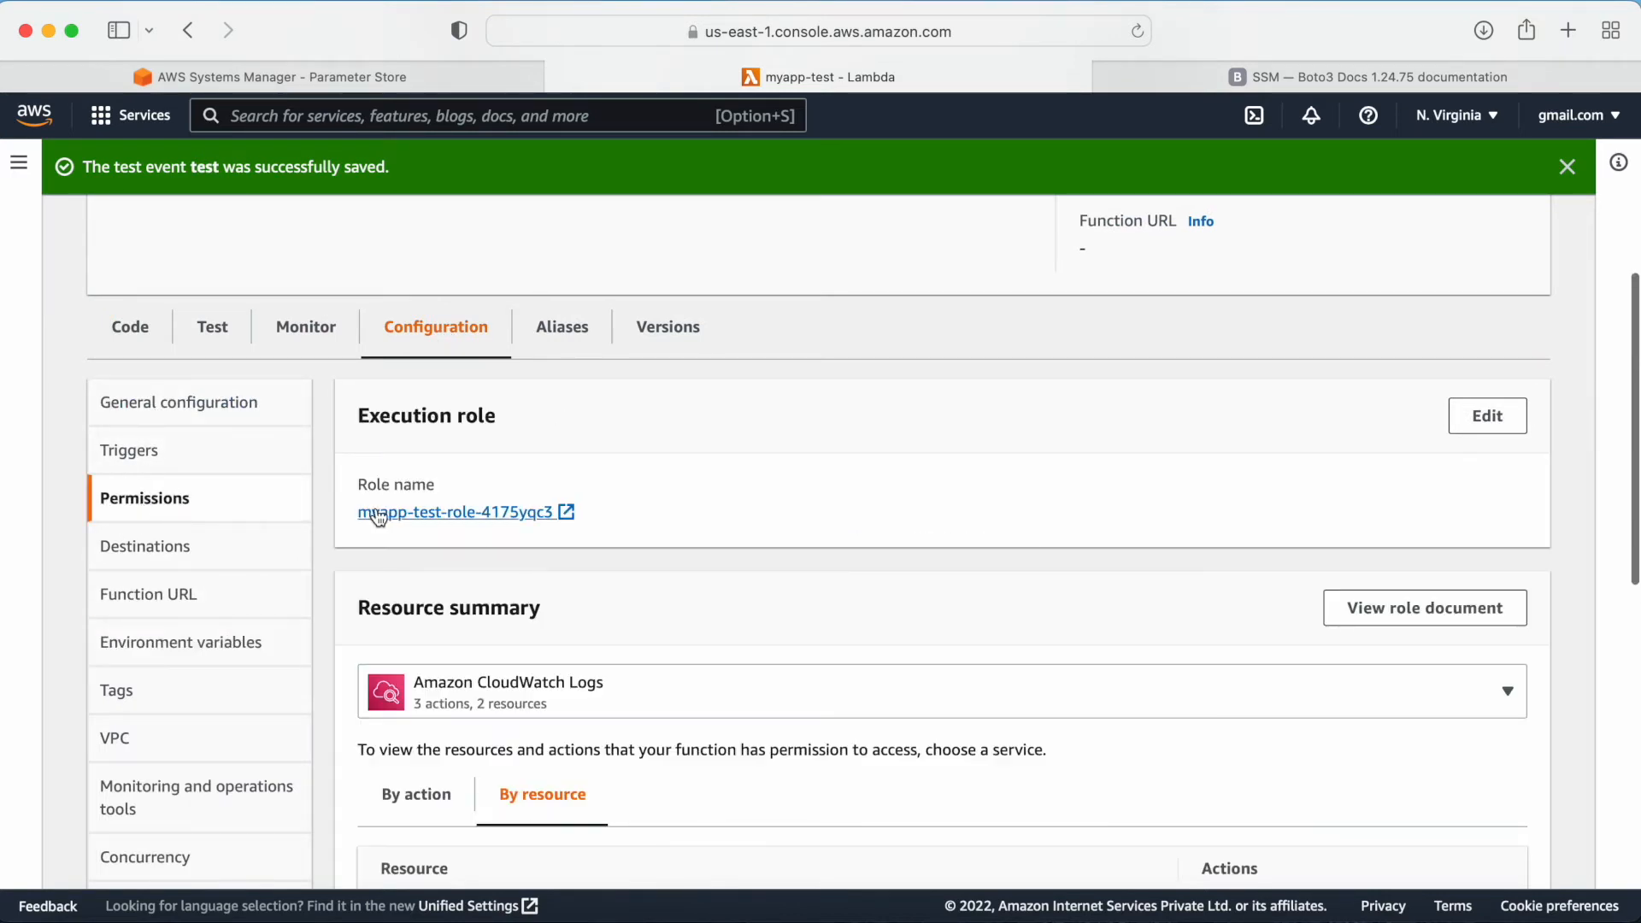
{"action": "left_click", "coordinate": [567, 512]}
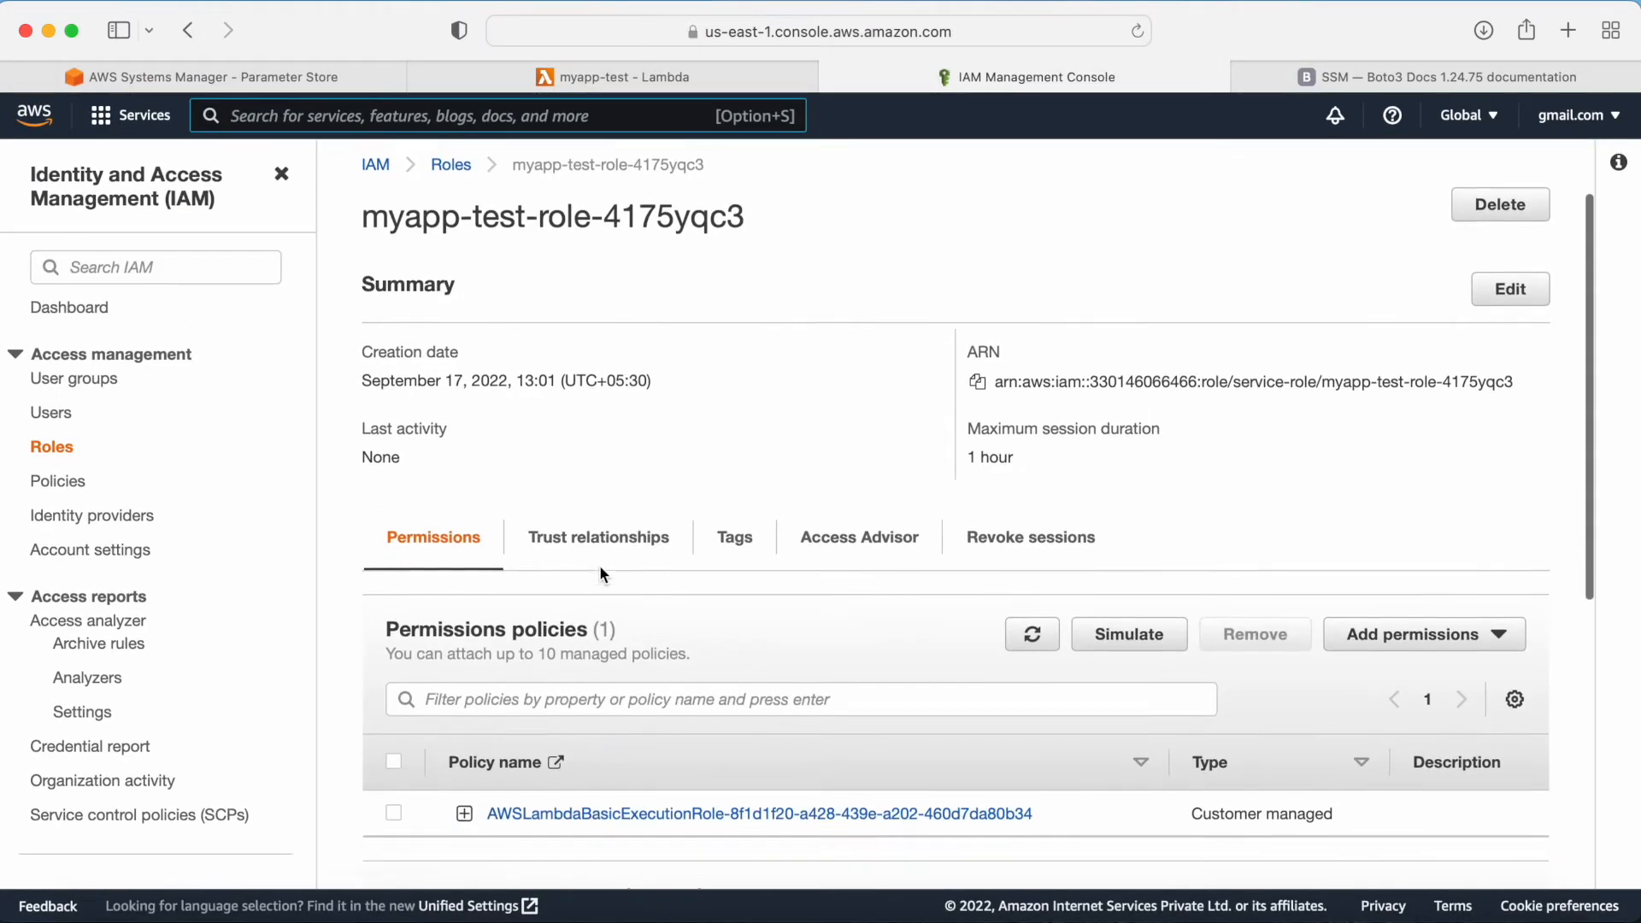
Step: Review the role's permissions policies and open the page for attaching policies to the role
{"action": "scroll", "coordinate": [601, 572], "scroll_direction": "down", "scroll_amount": 3}
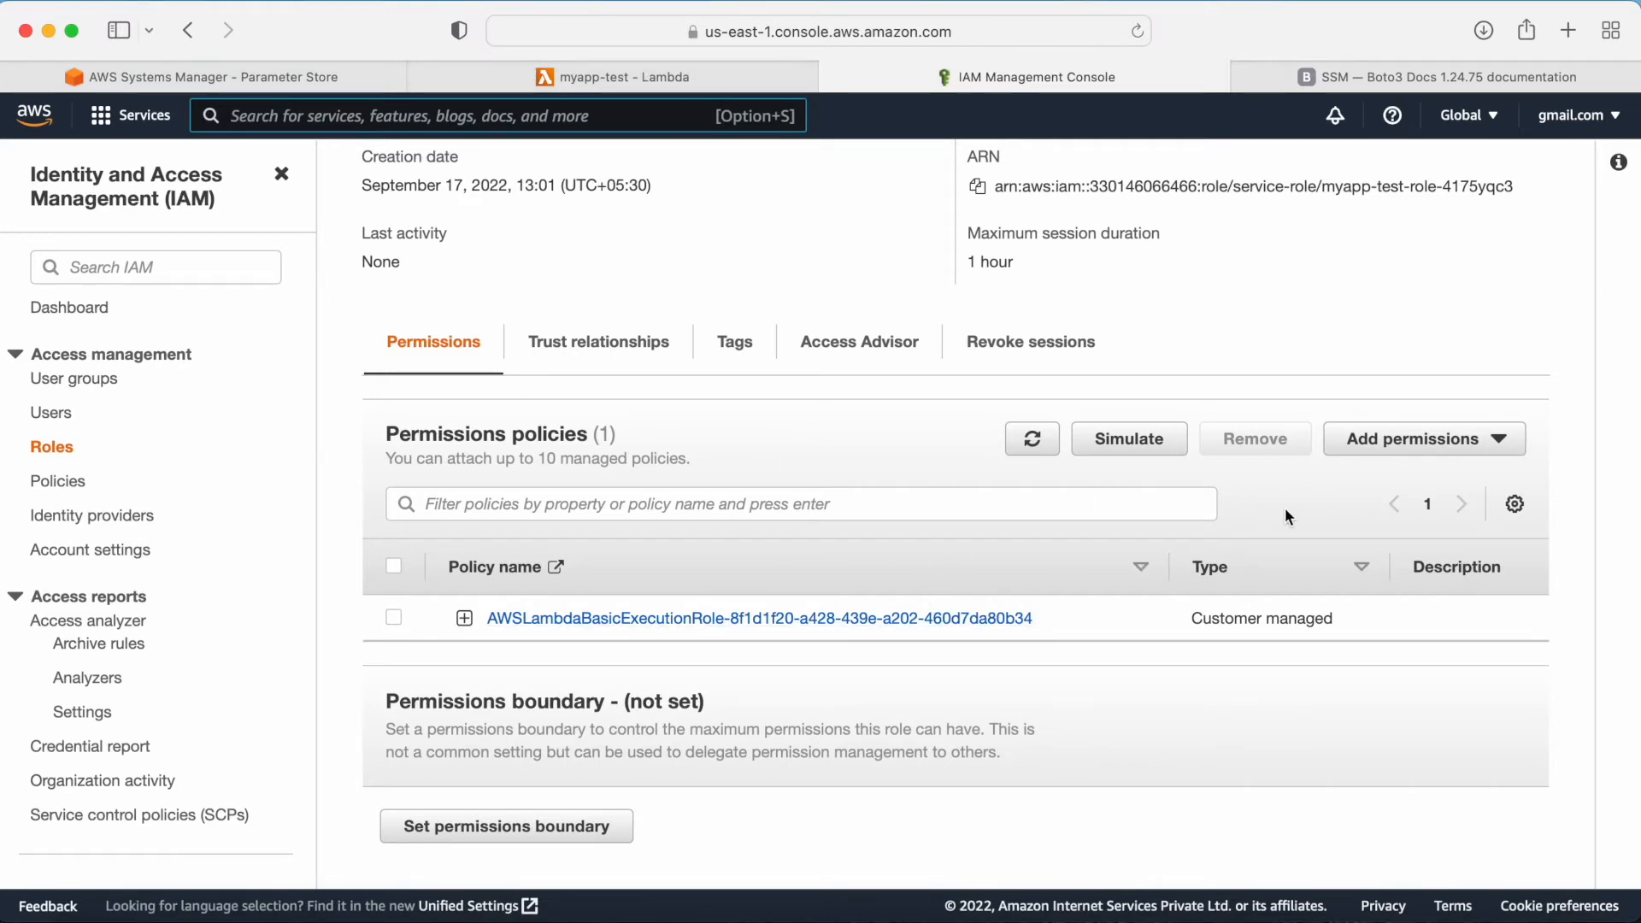
{"action": "scroll", "coordinate": [561, 363], "scroll_direction": "up", "scroll_amount": 3}
{"action": "scroll", "coordinate": [560, 356], "scroll_direction": "up", "scroll_amount": 1}
{"action": "left_click_drag", "start_coordinate": [358, 197], "coordinate": [810, 201]}
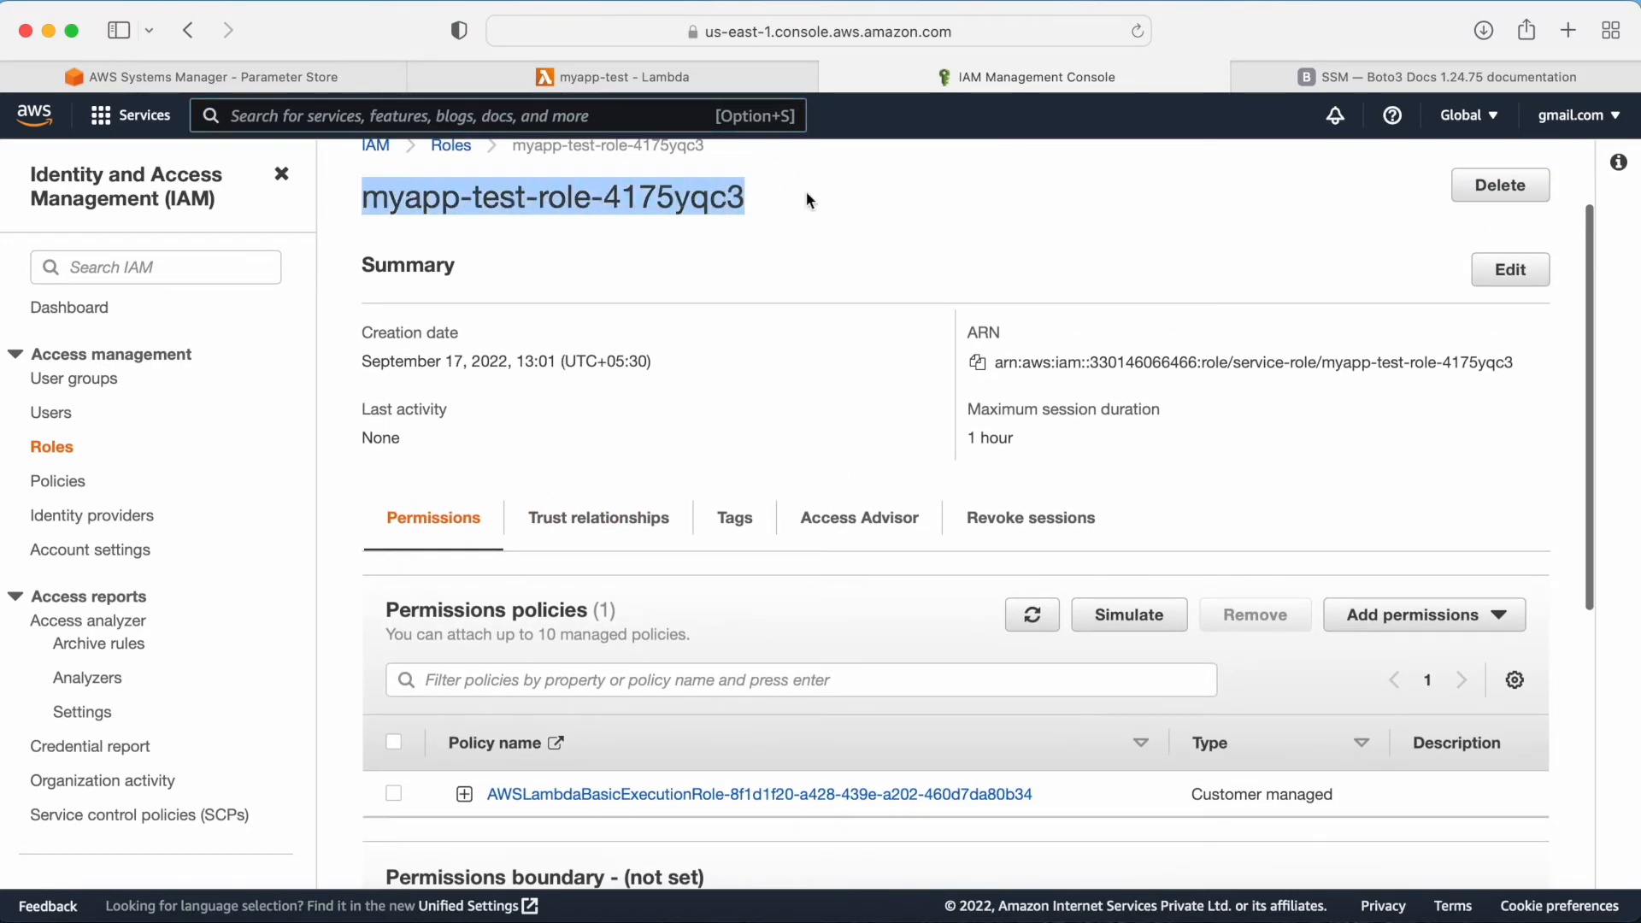
{"action": "scroll", "coordinate": [982, 377], "scroll_direction": "down", "scroll_amount": 4}
{"action": "left_click", "coordinate": [1464, 471]}
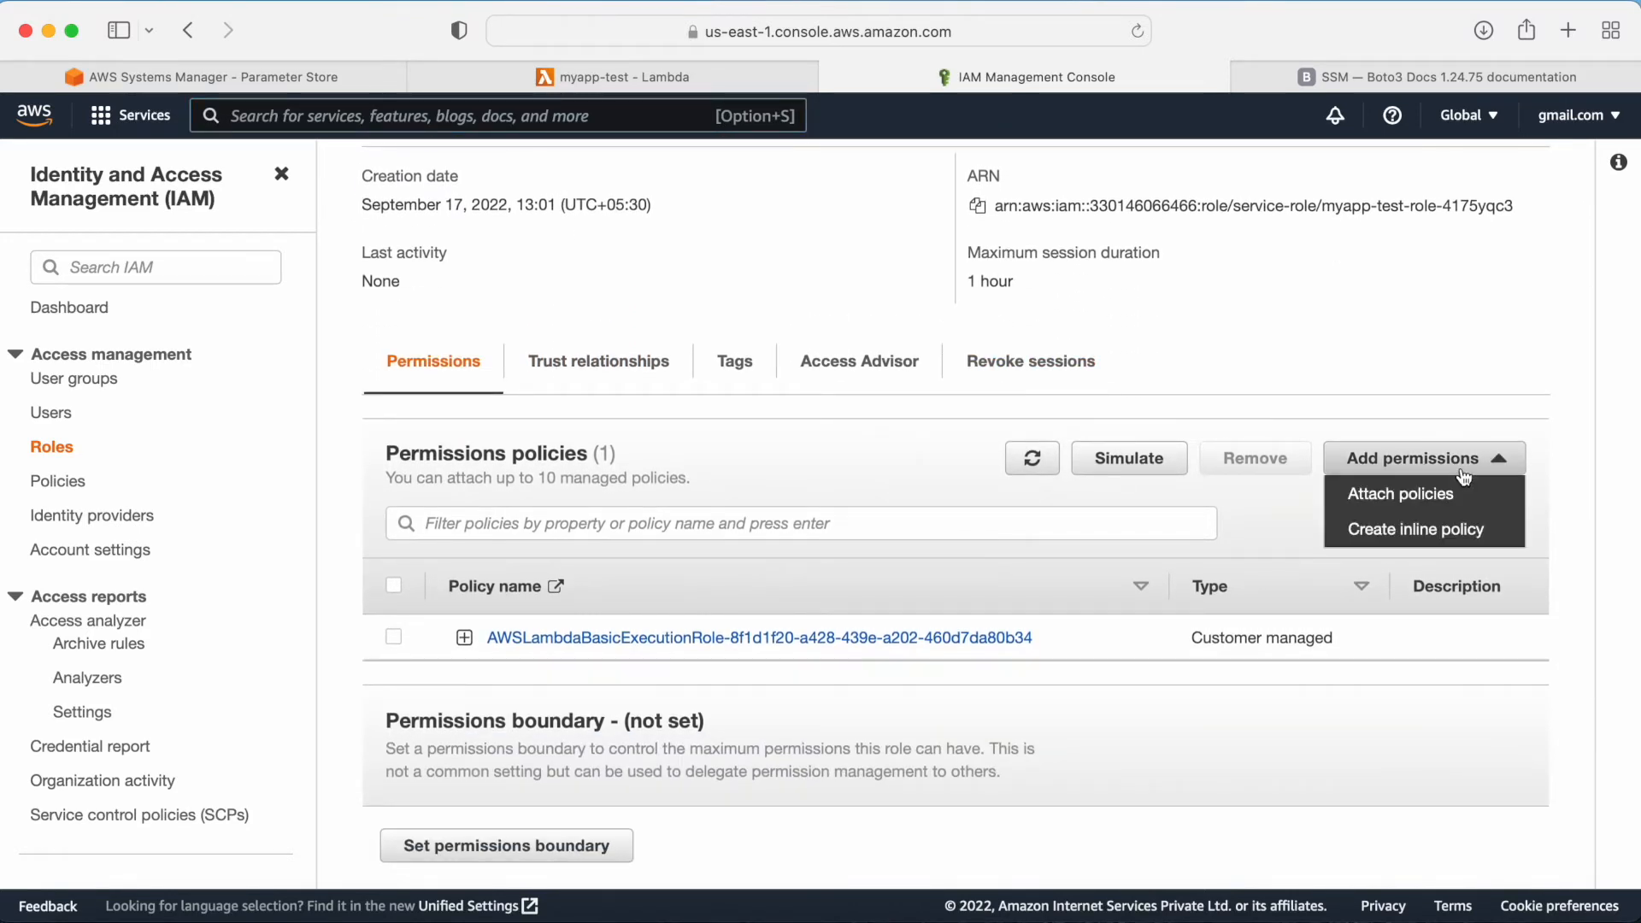
{"action": "left_click", "coordinate": [1399, 495]}
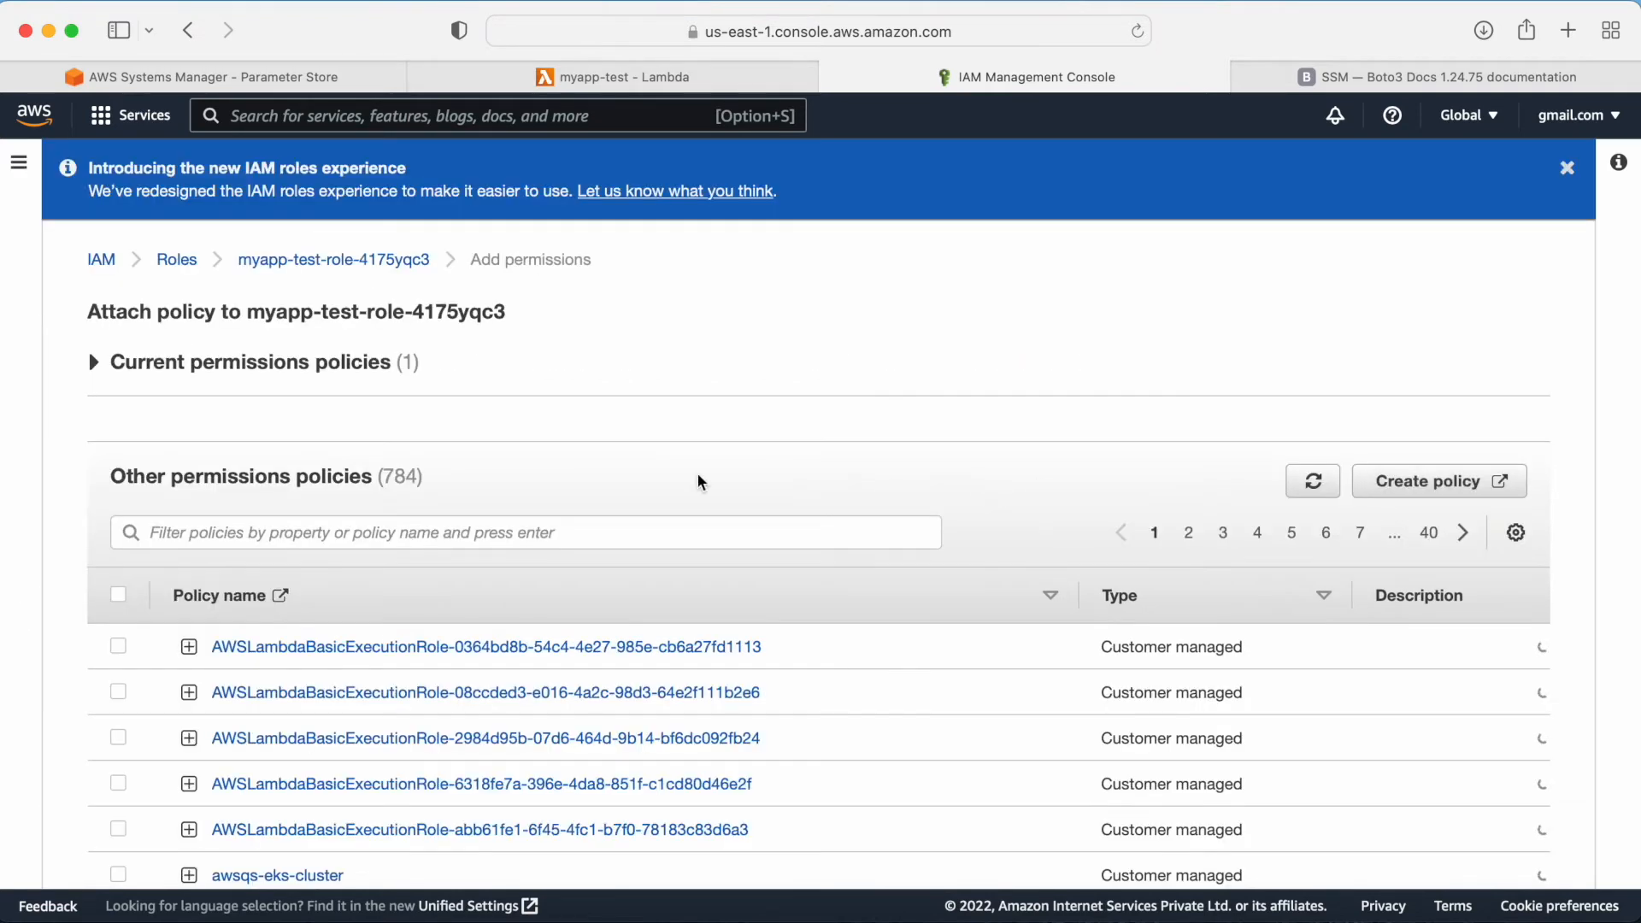
Step: Start creating a new policy and choose Systems Manager as its service
{"action": "scroll", "coordinate": [667, 525], "scroll_direction": "down", "scroll_amount": 1}
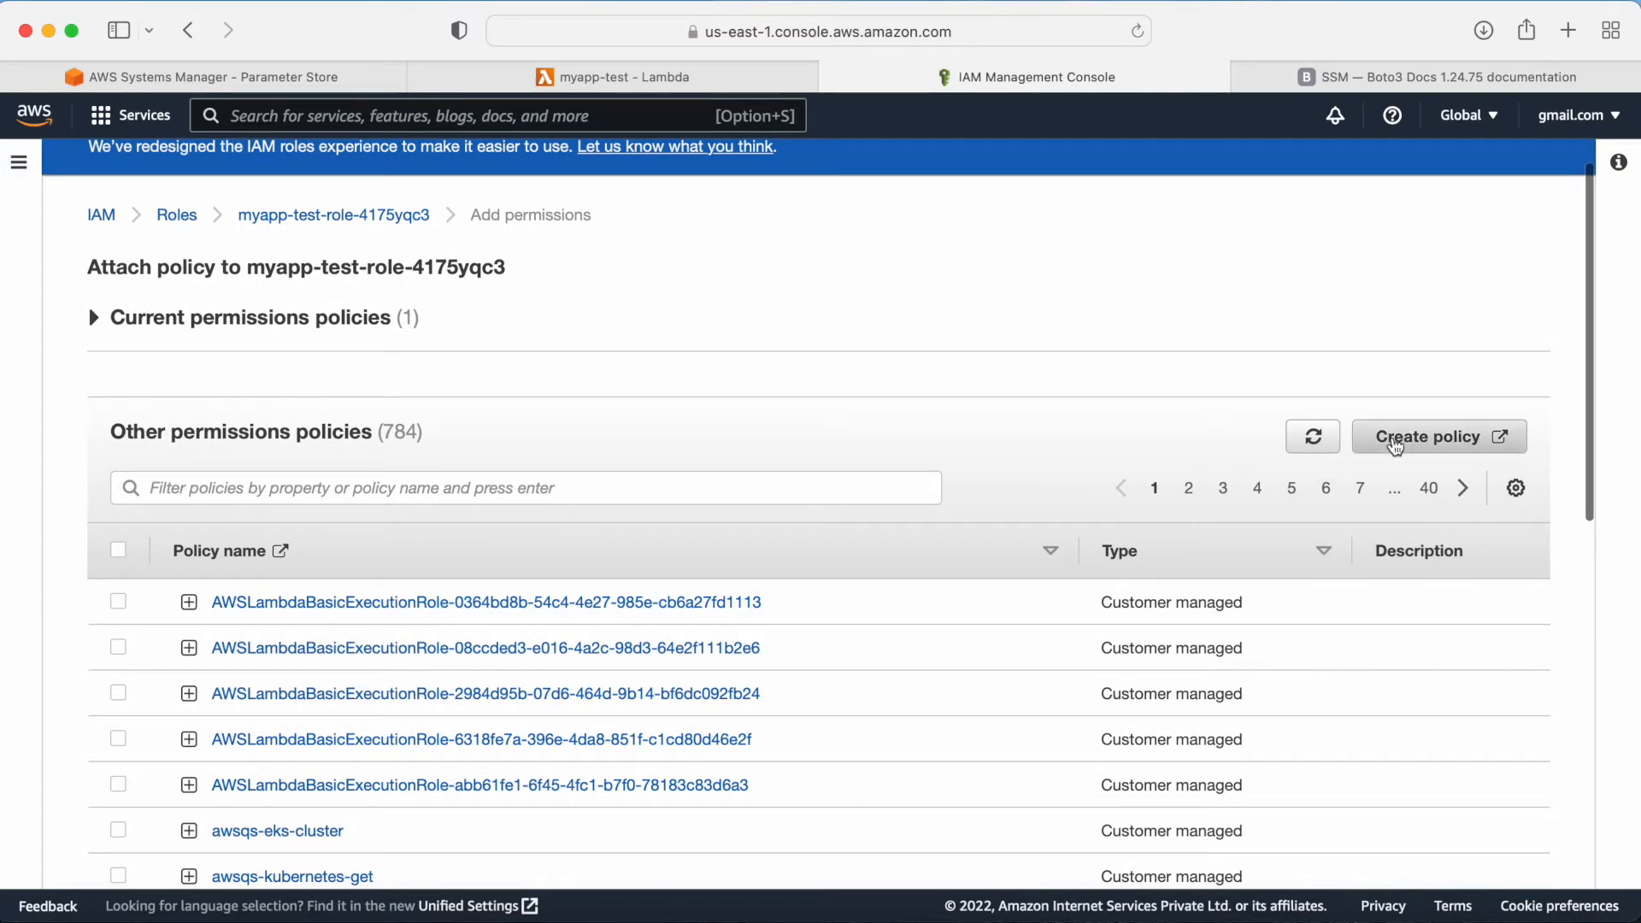
{"action": "left_click", "coordinate": [1401, 437]}
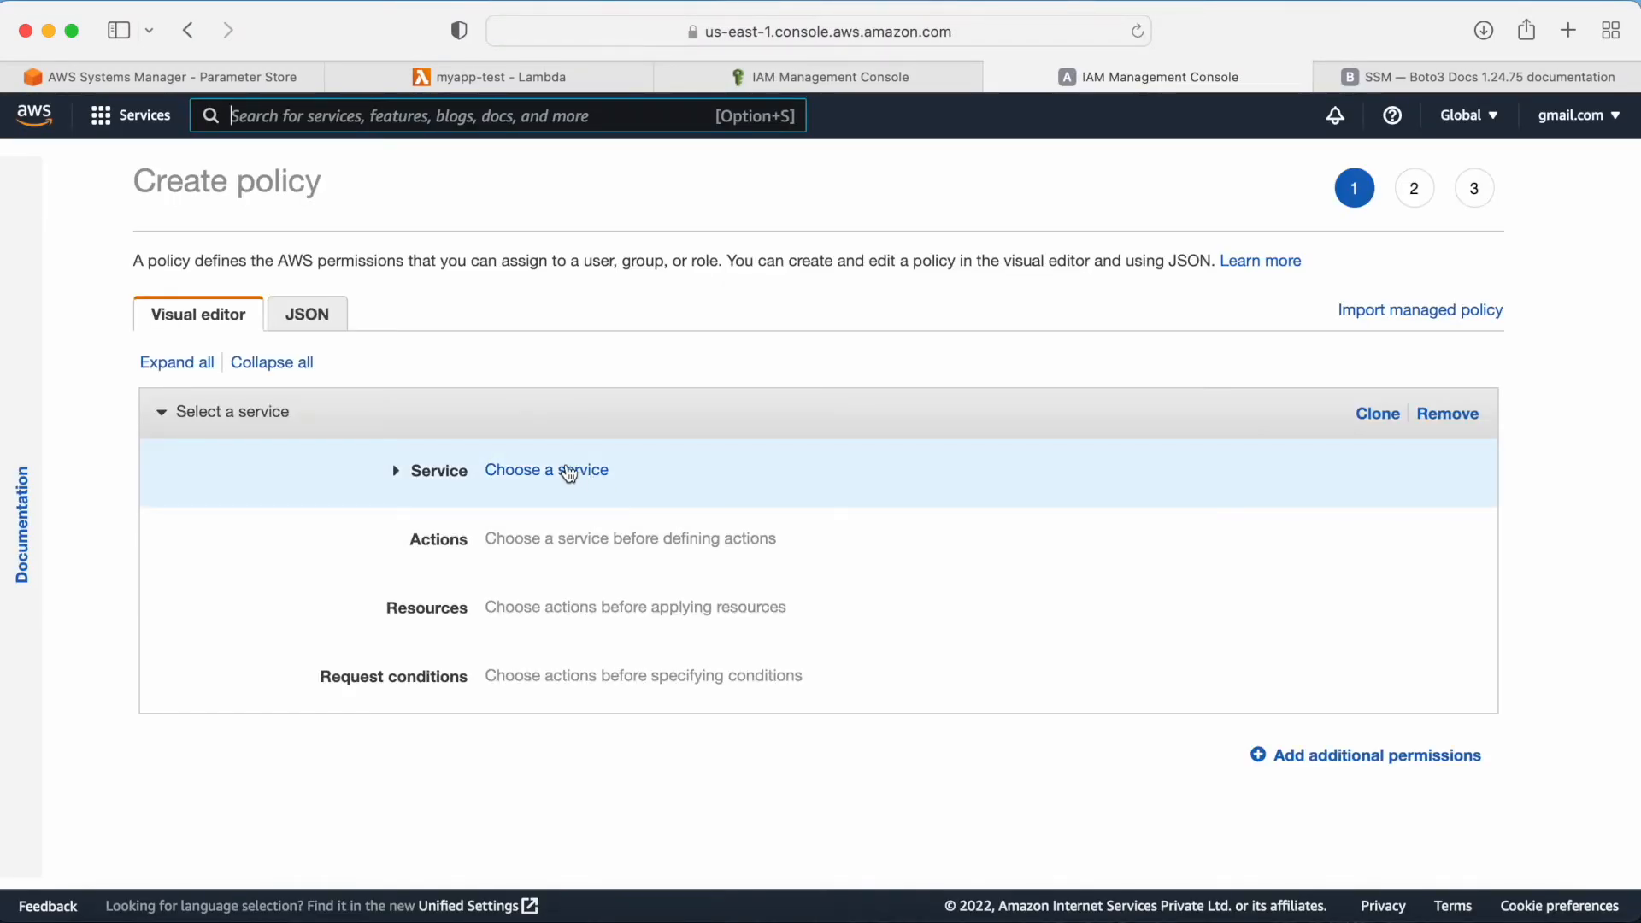
{"action": "left_click", "coordinate": [567, 470]}
{"action": "type", "text": "ssm"}
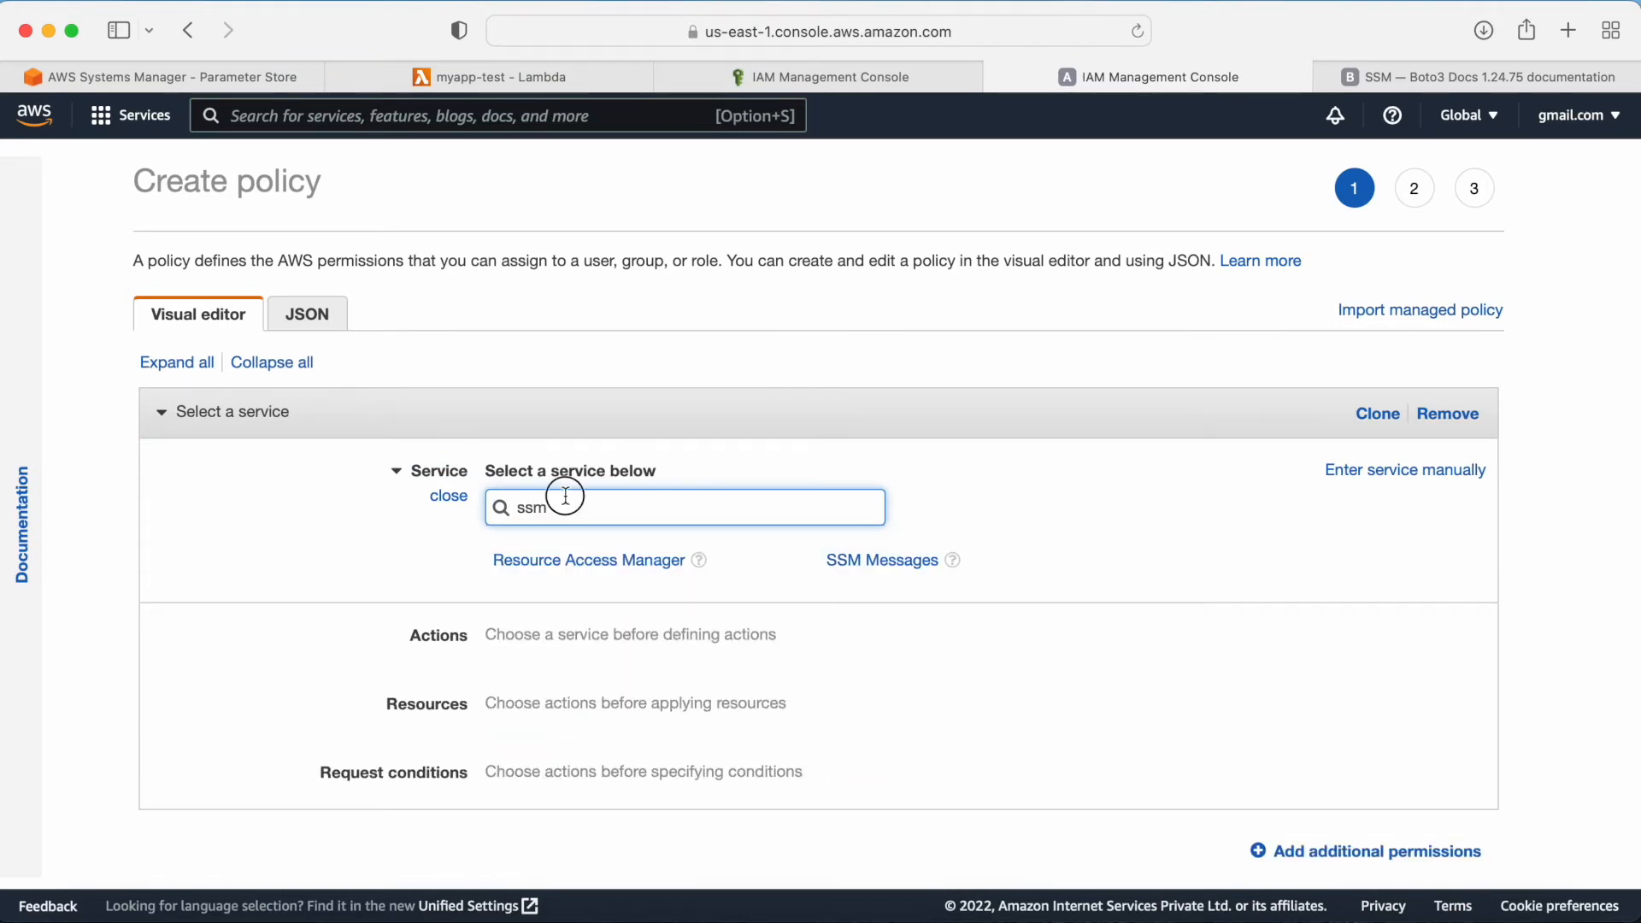
{"action": "left_click_drag", "start_coordinate": [551, 507], "coordinate": [428, 514]}
{"action": "type", "text": "syste"}
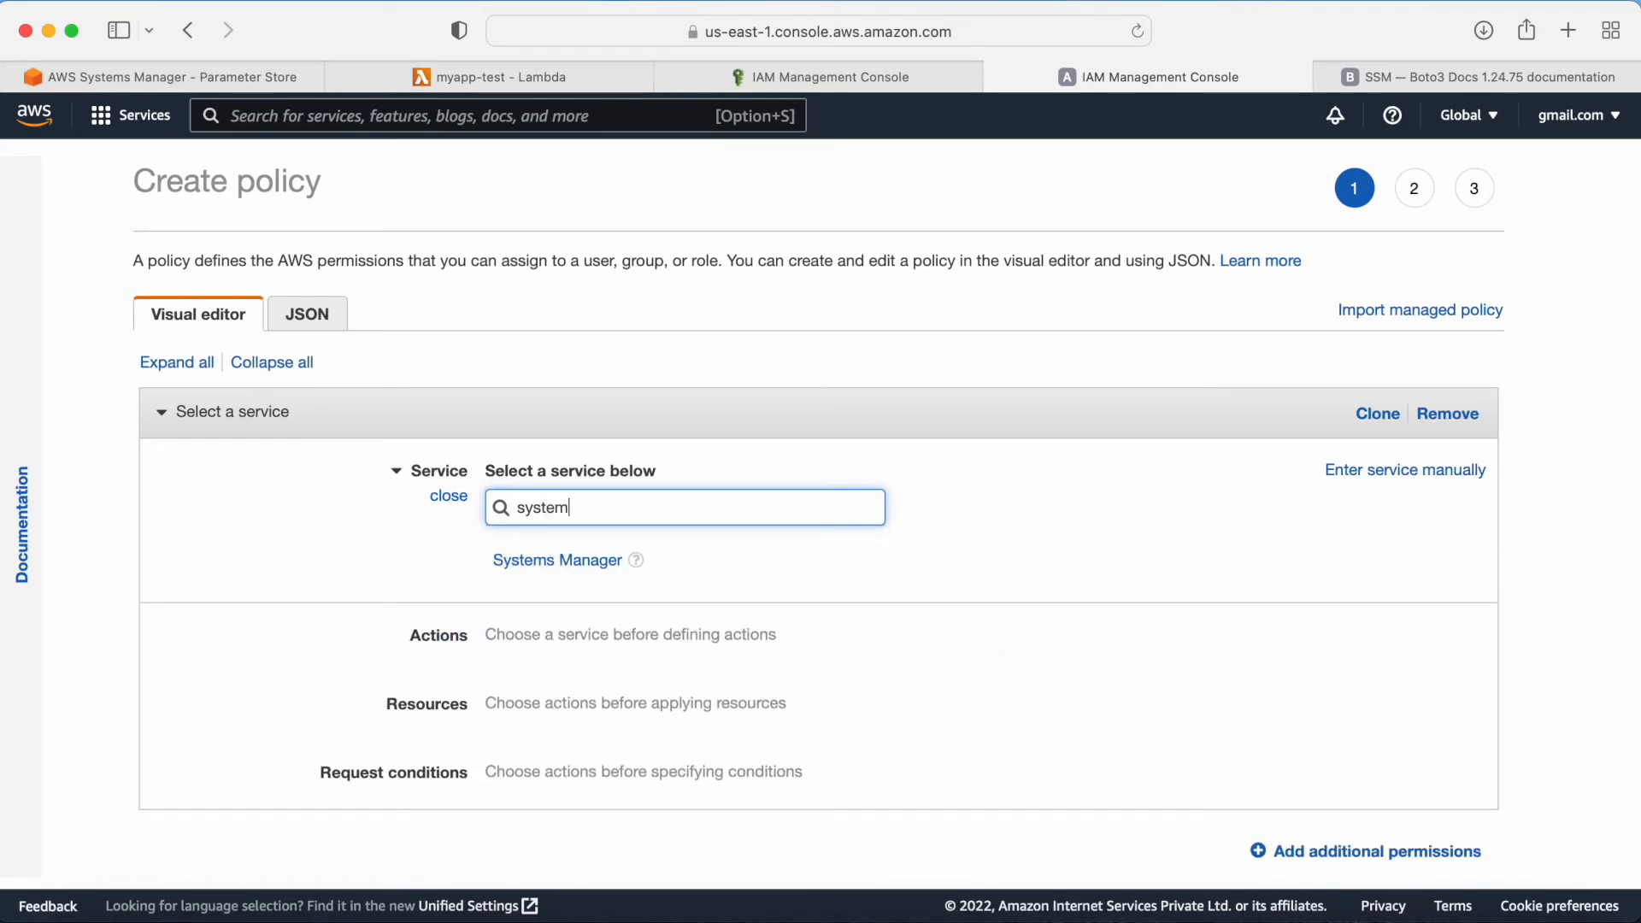
{"action": "type", "text": "m"}
{"action": "left_click", "coordinate": [540, 560]}
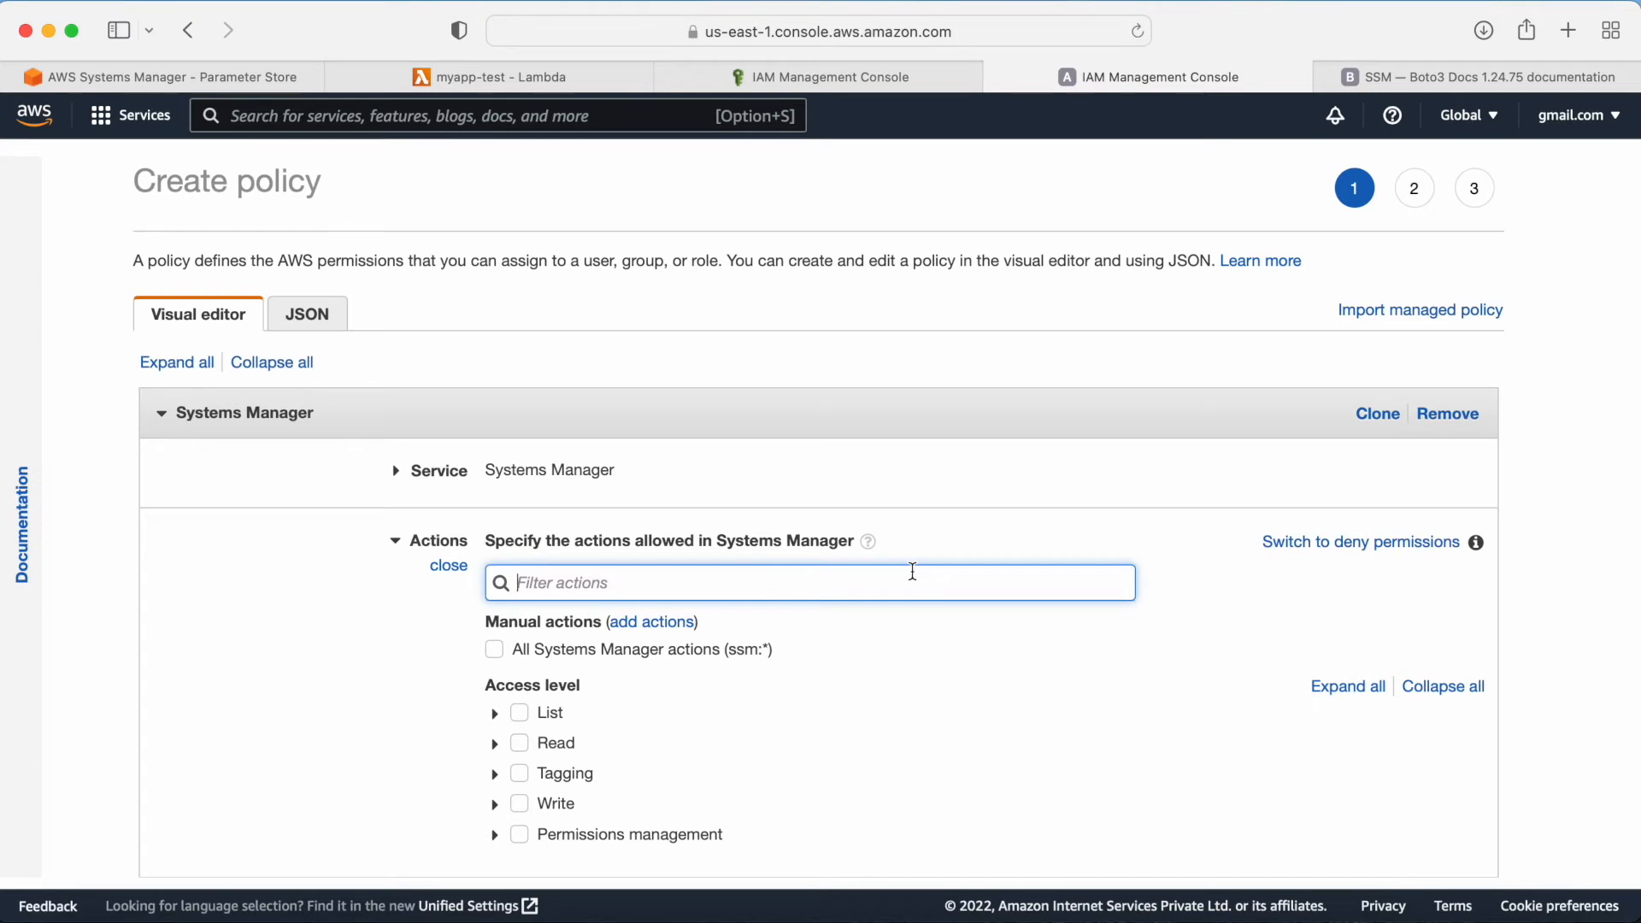
Step: Allow the Systems Manager Read actions GetParameters and GetParametersByPath
{"action": "scroll", "coordinate": [912, 570], "scroll_direction": "down", "scroll_amount": 3}
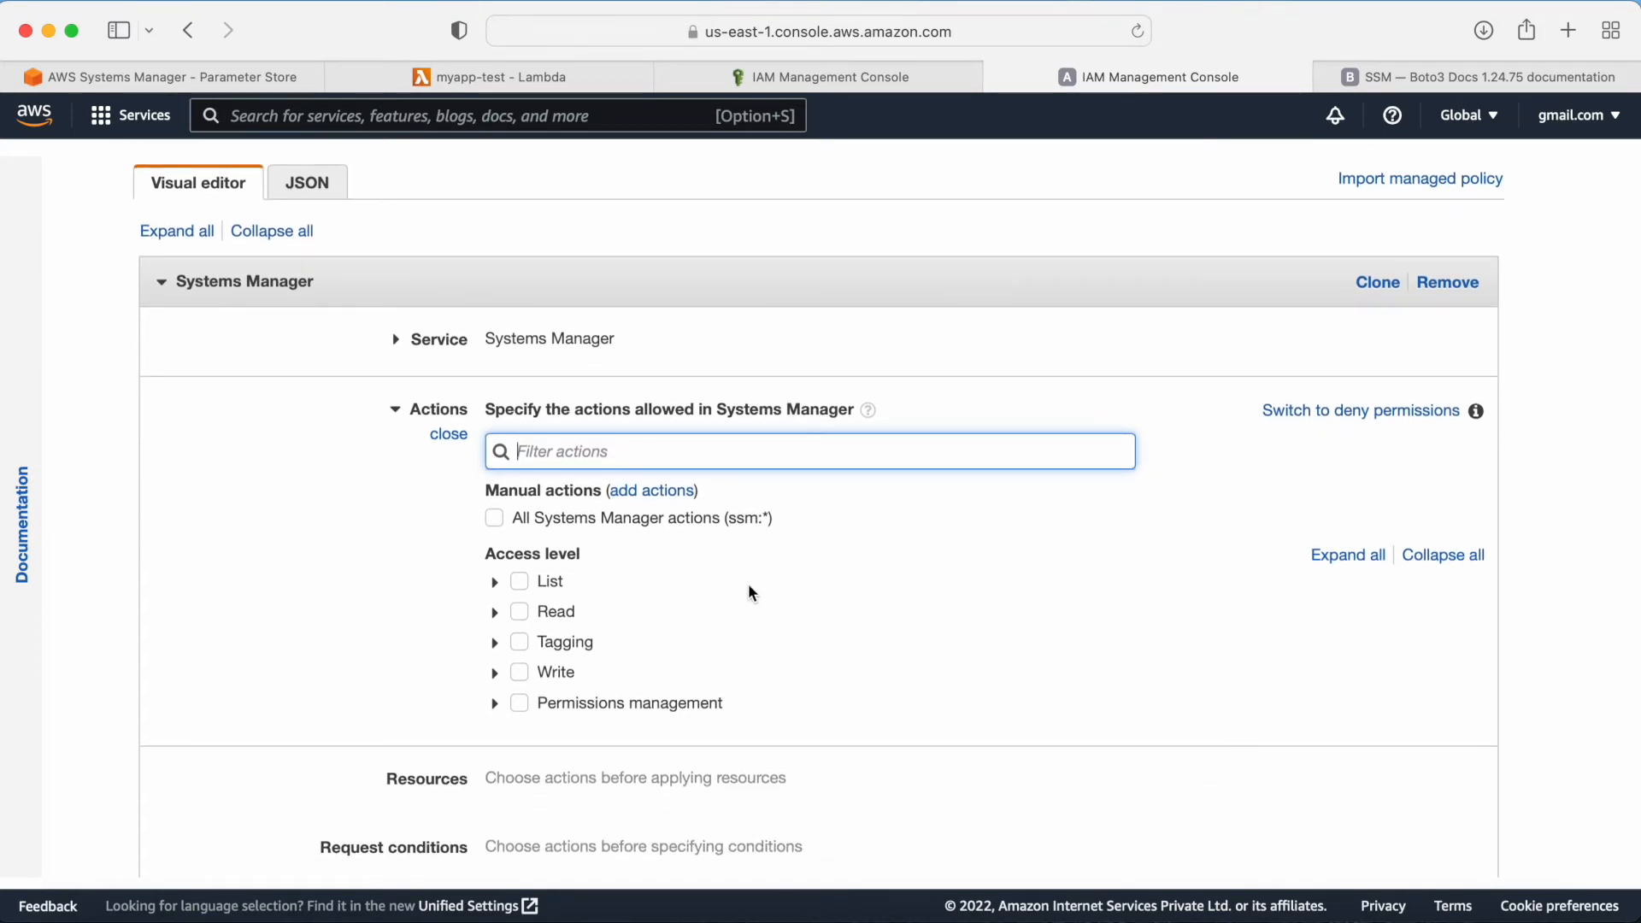
{"action": "left_click", "coordinate": [495, 613]}
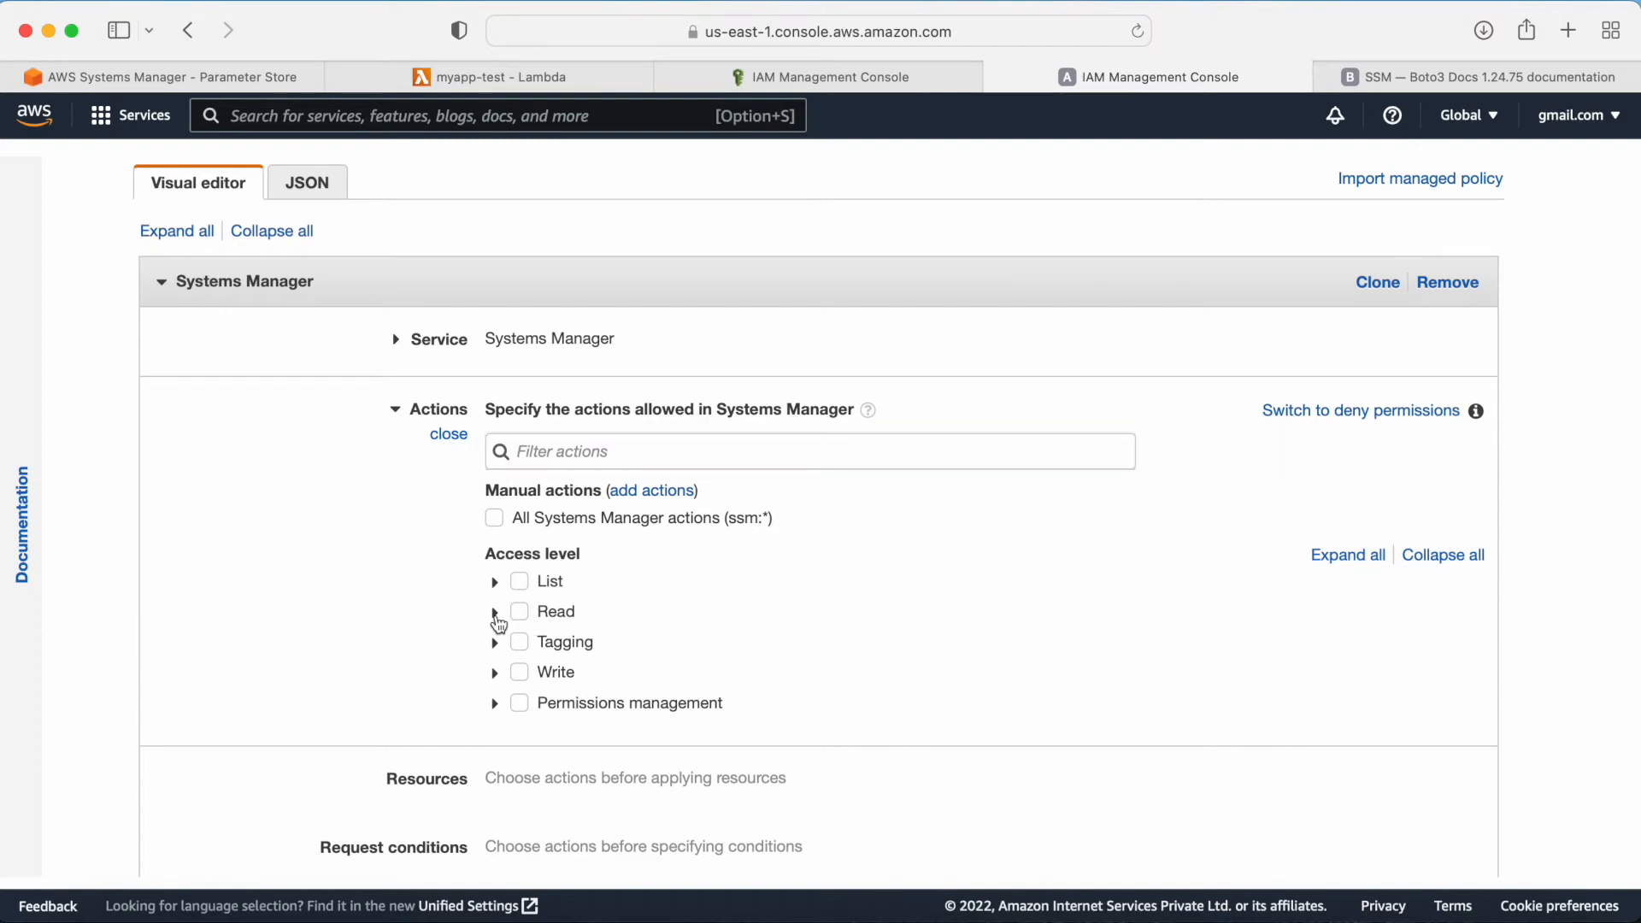
{"action": "scroll", "coordinate": [855, 624], "scroll_direction": "down", "scroll_amount": 1}
{"action": "scroll", "coordinate": [867, 633], "scroll_direction": "down", "scroll_amount": 2}
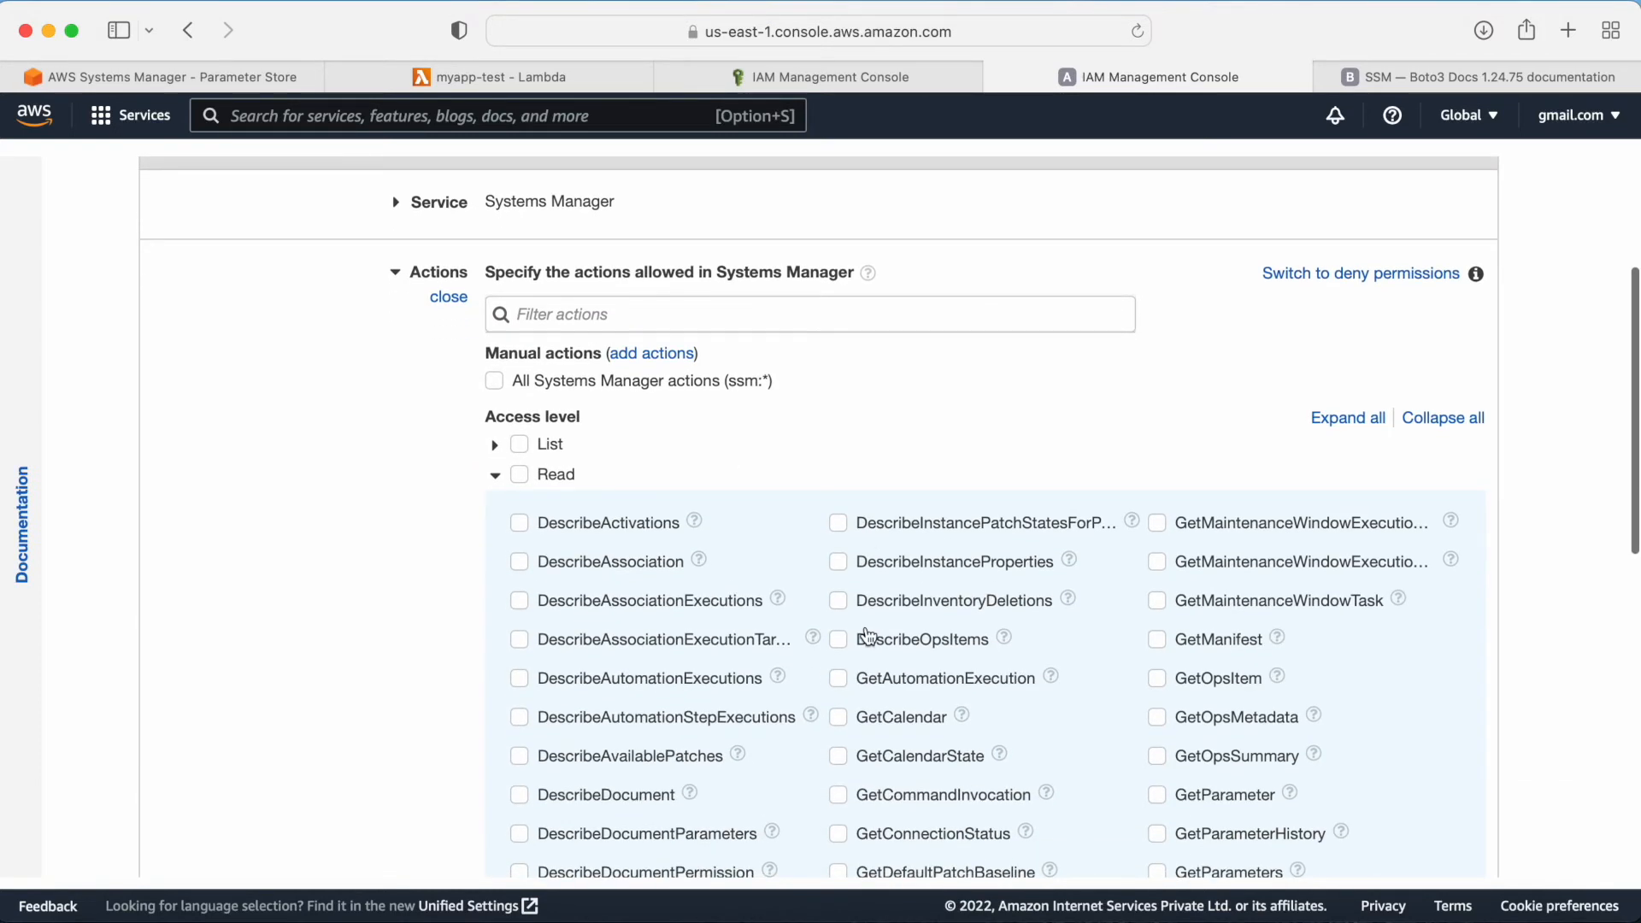
{"action": "scroll", "coordinate": [867, 635], "scroll_direction": "down", "scroll_amount": 3}
{"action": "scroll", "coordinate": [869, 631], "scroll_direction": "down", "scroll_amount": 1}
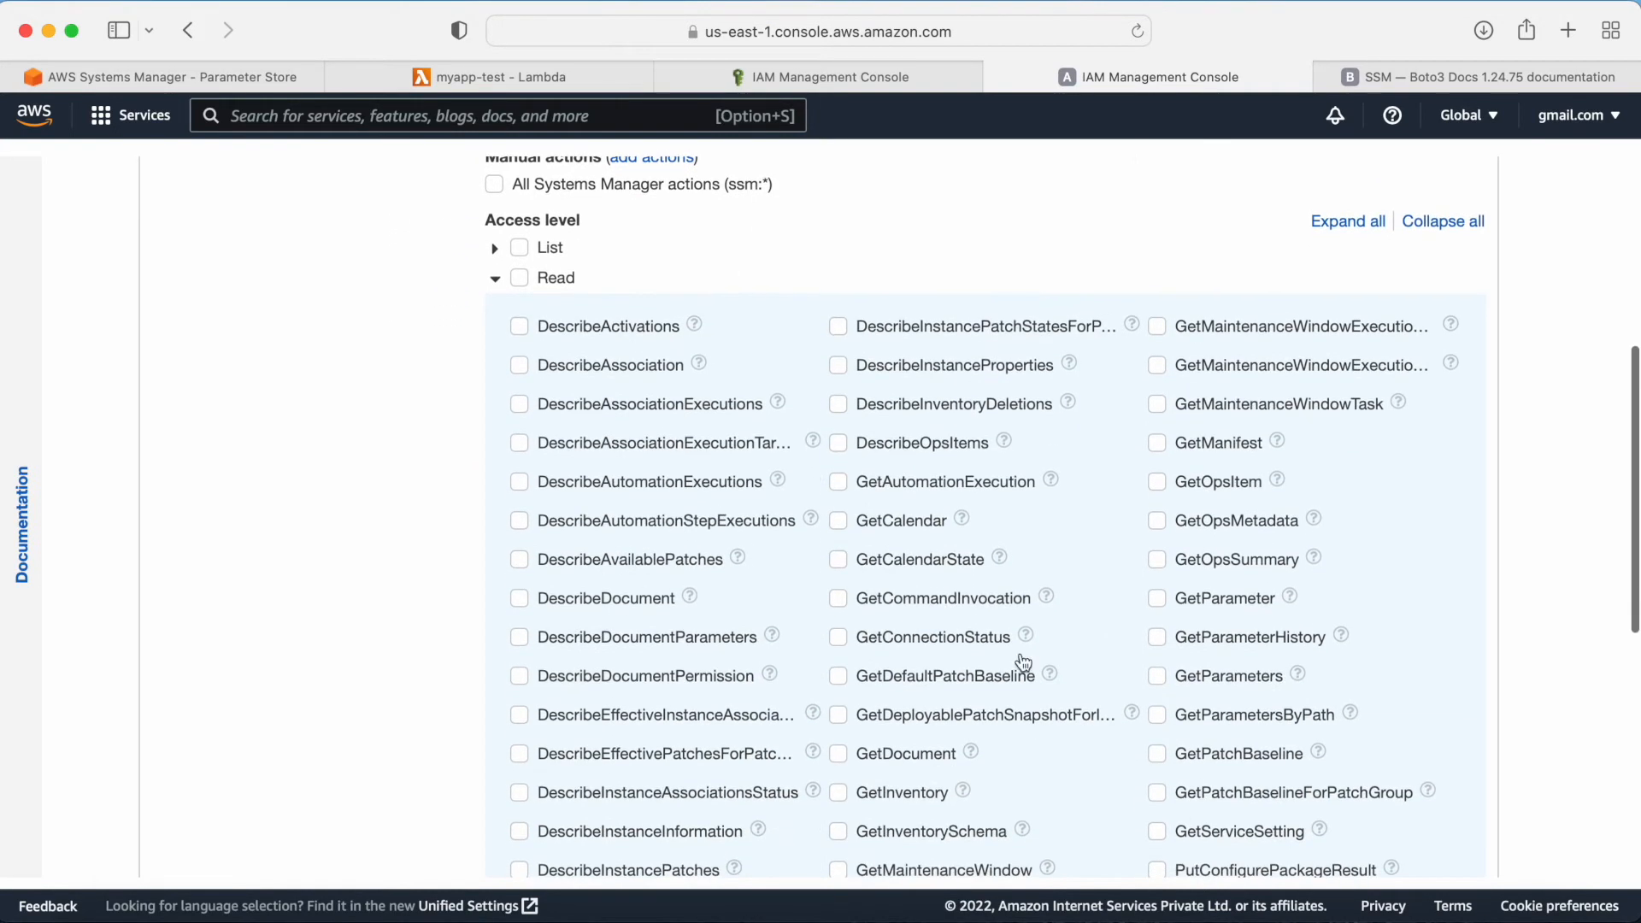
{"action": "left_click", "coordinate": [1157, 675]}
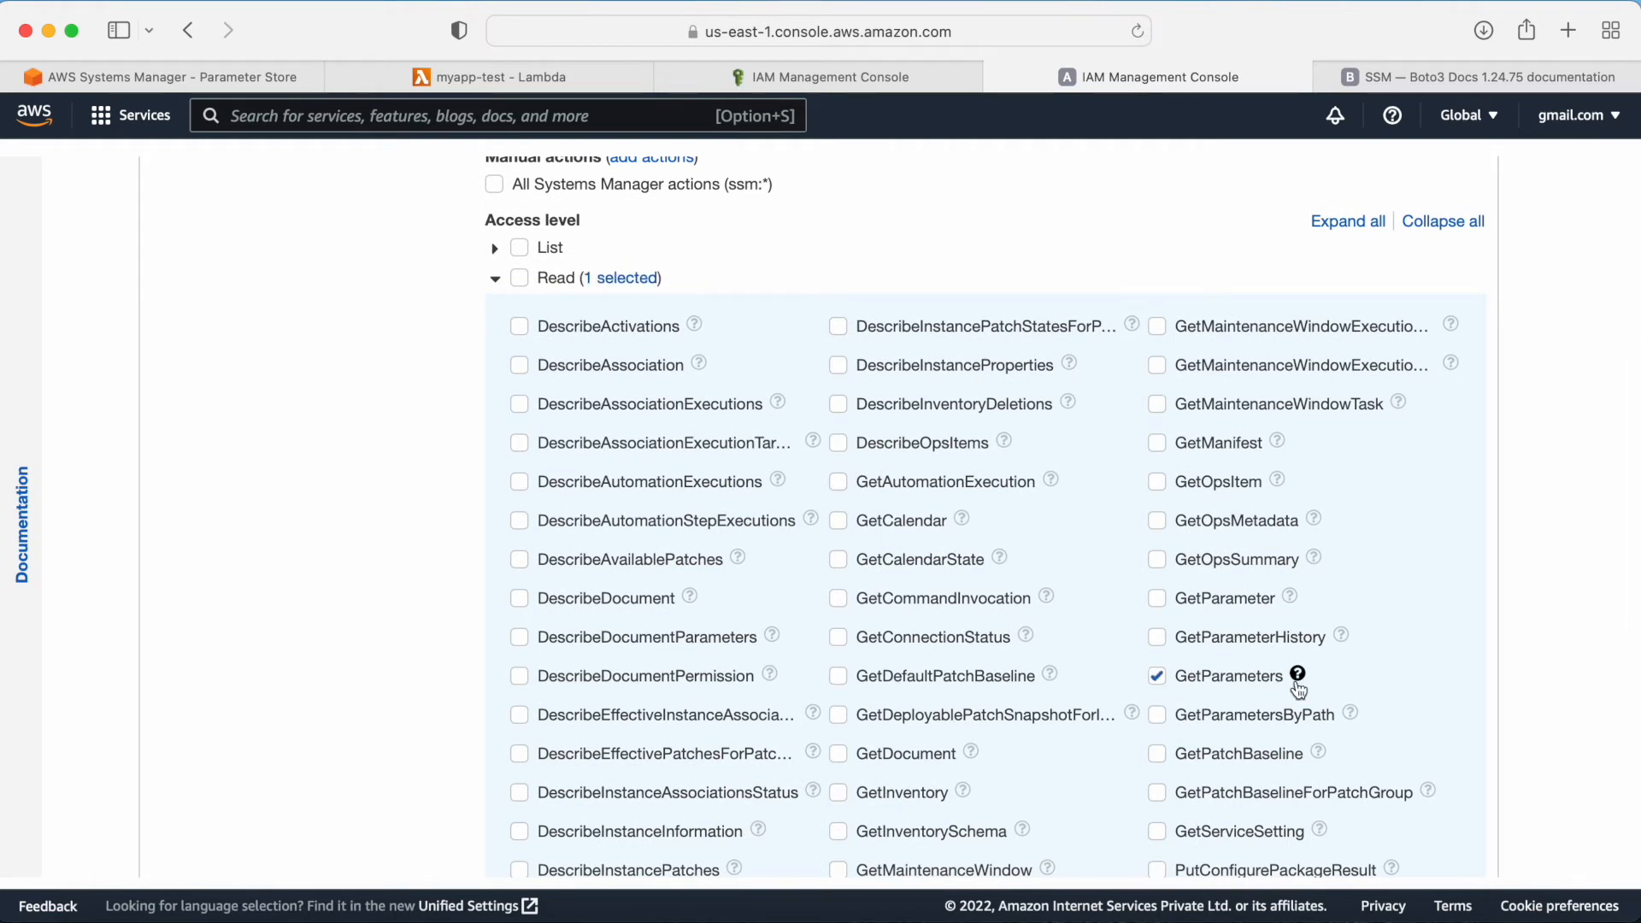
{"action": "scroll", "coordinate": [1160, 676], "scroll_direction": "down", "scroll_amount": 2}
{"action": "left_click", "coordinate": [1158, 642]}
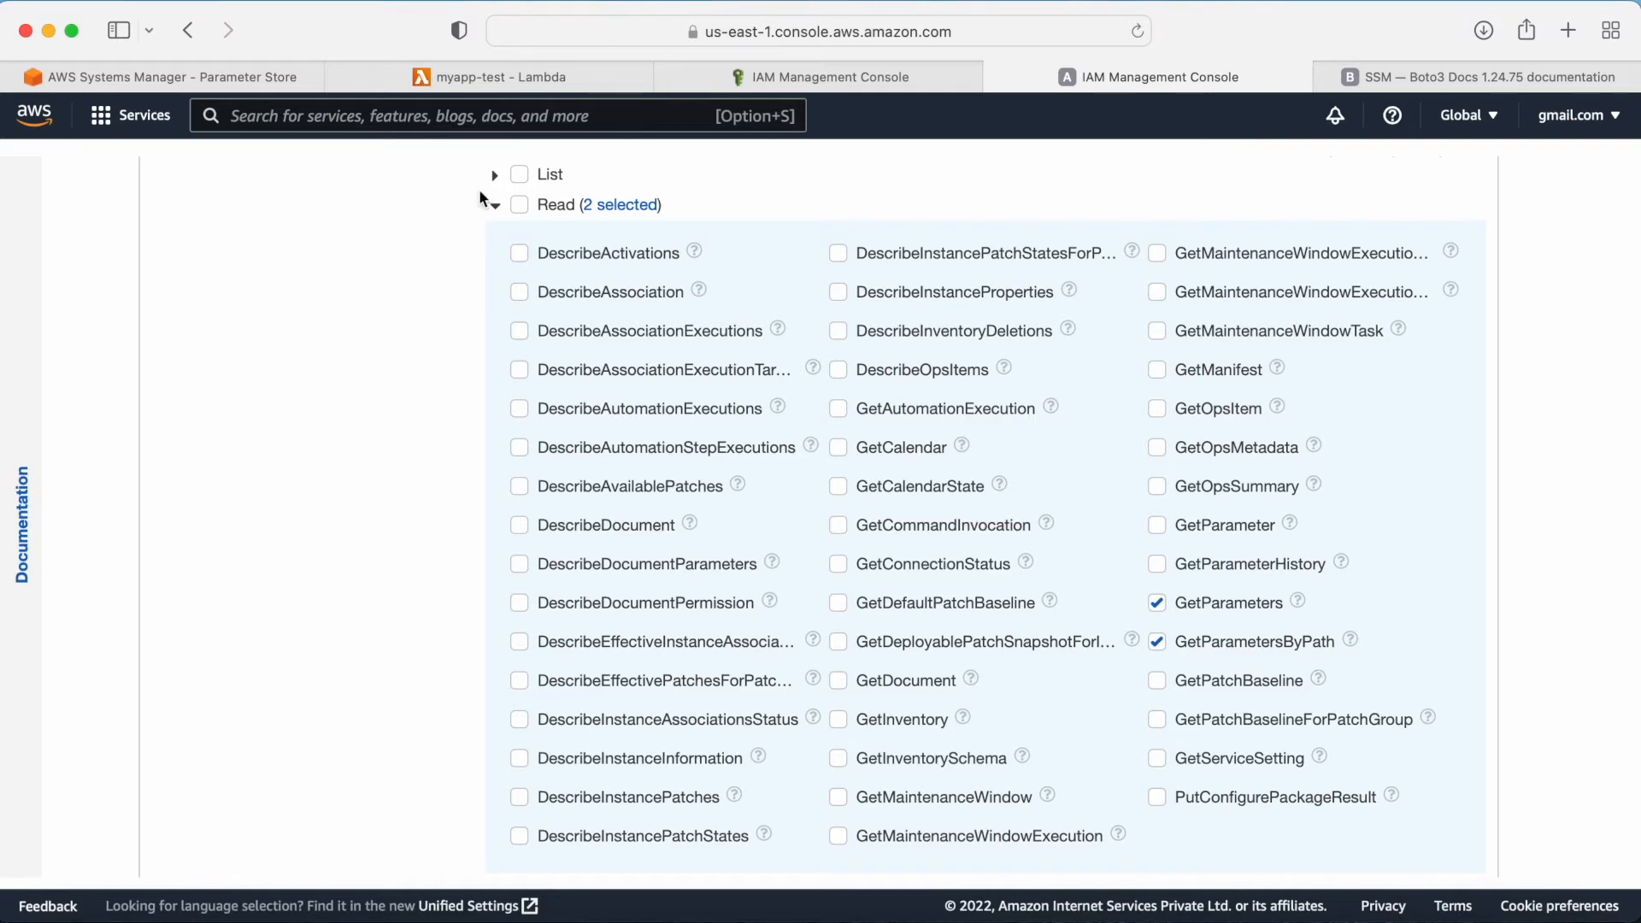
Step: Check the parameter names in Parameter Store, then start adding a parameter resource ARN for any region
{"action": "left_click", "coordinate": [171, 76]}
{"action": "left_click_drag", "start_coordinate": [369, 681], "coordinate": [207, 681]}
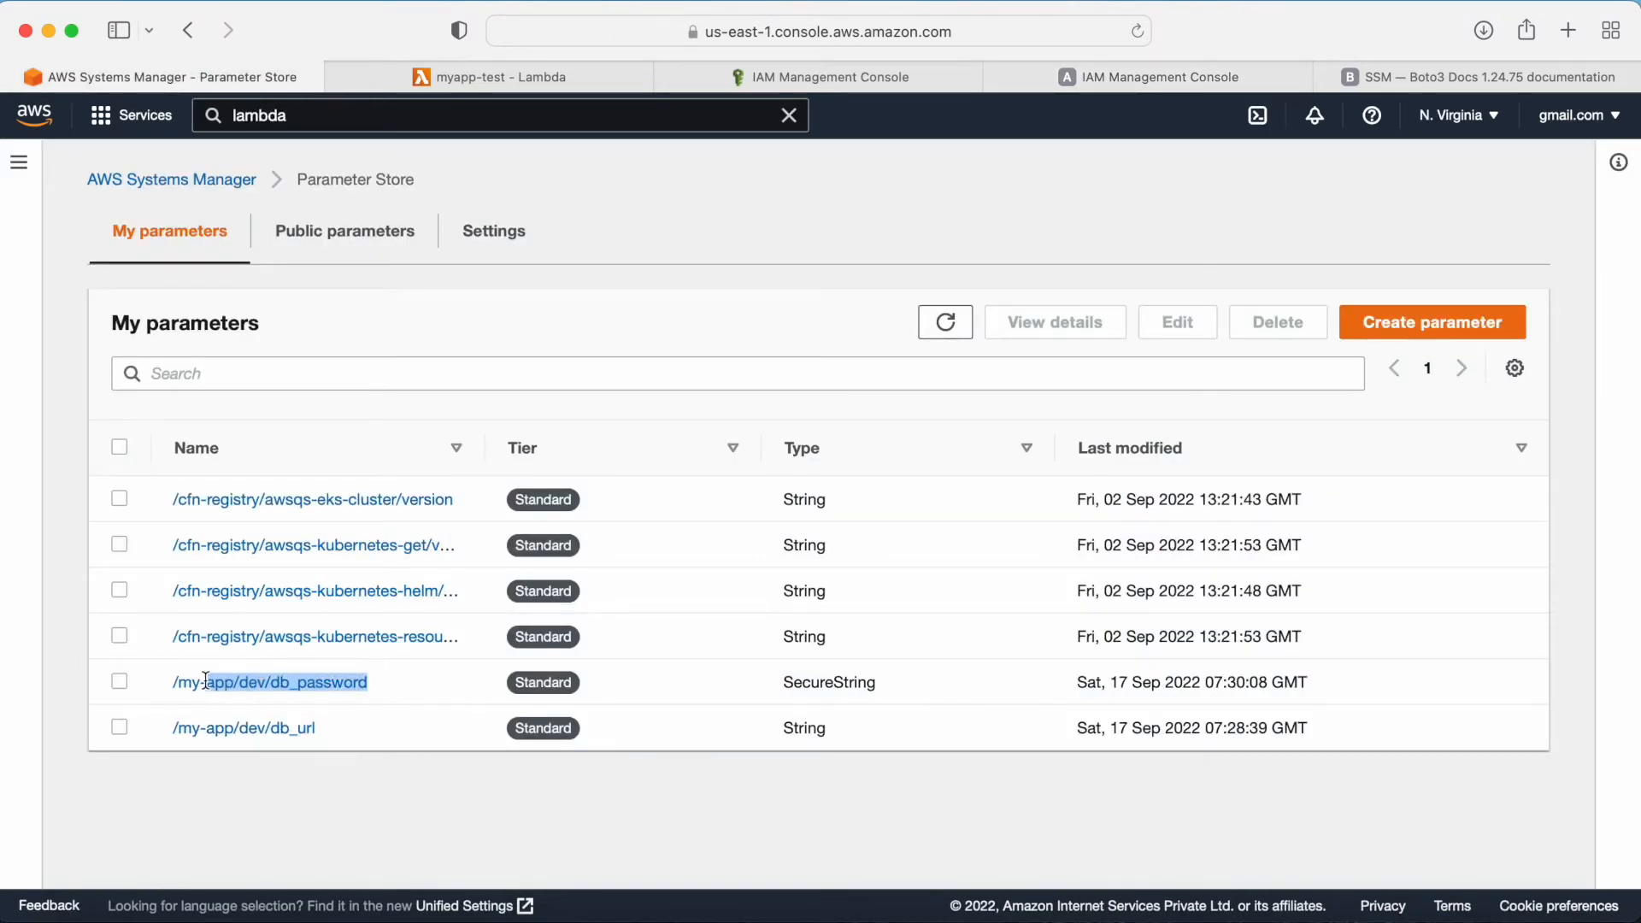
{"action": "left_click", "coordinate": [807, 86]}
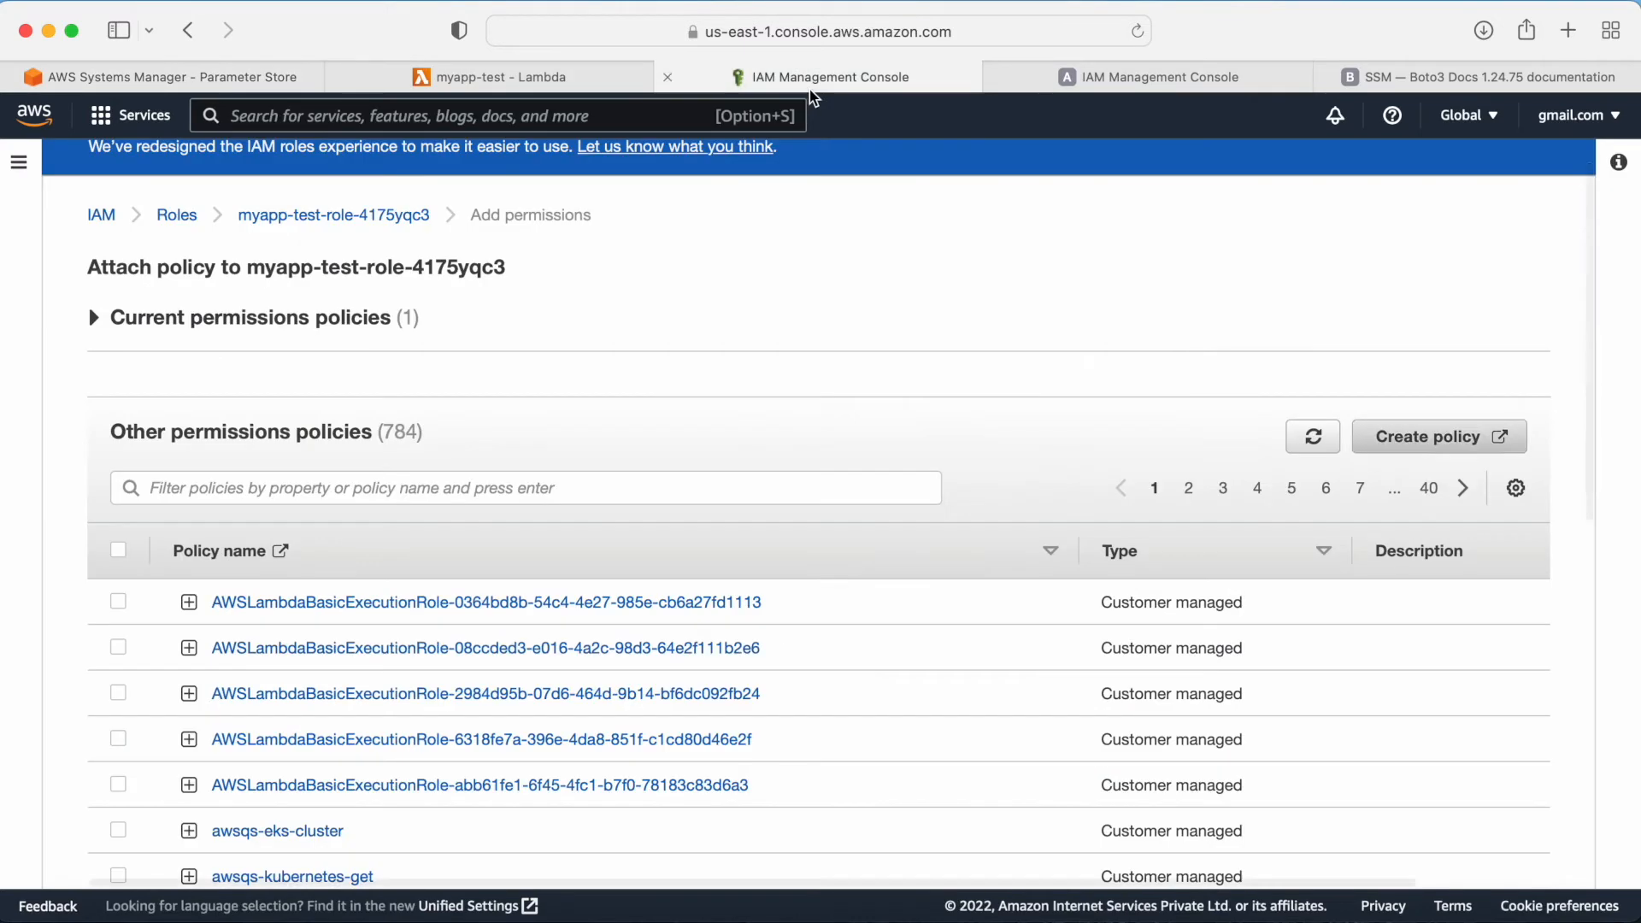
{"action": "left_click", "coordinate": [1145, 77]}
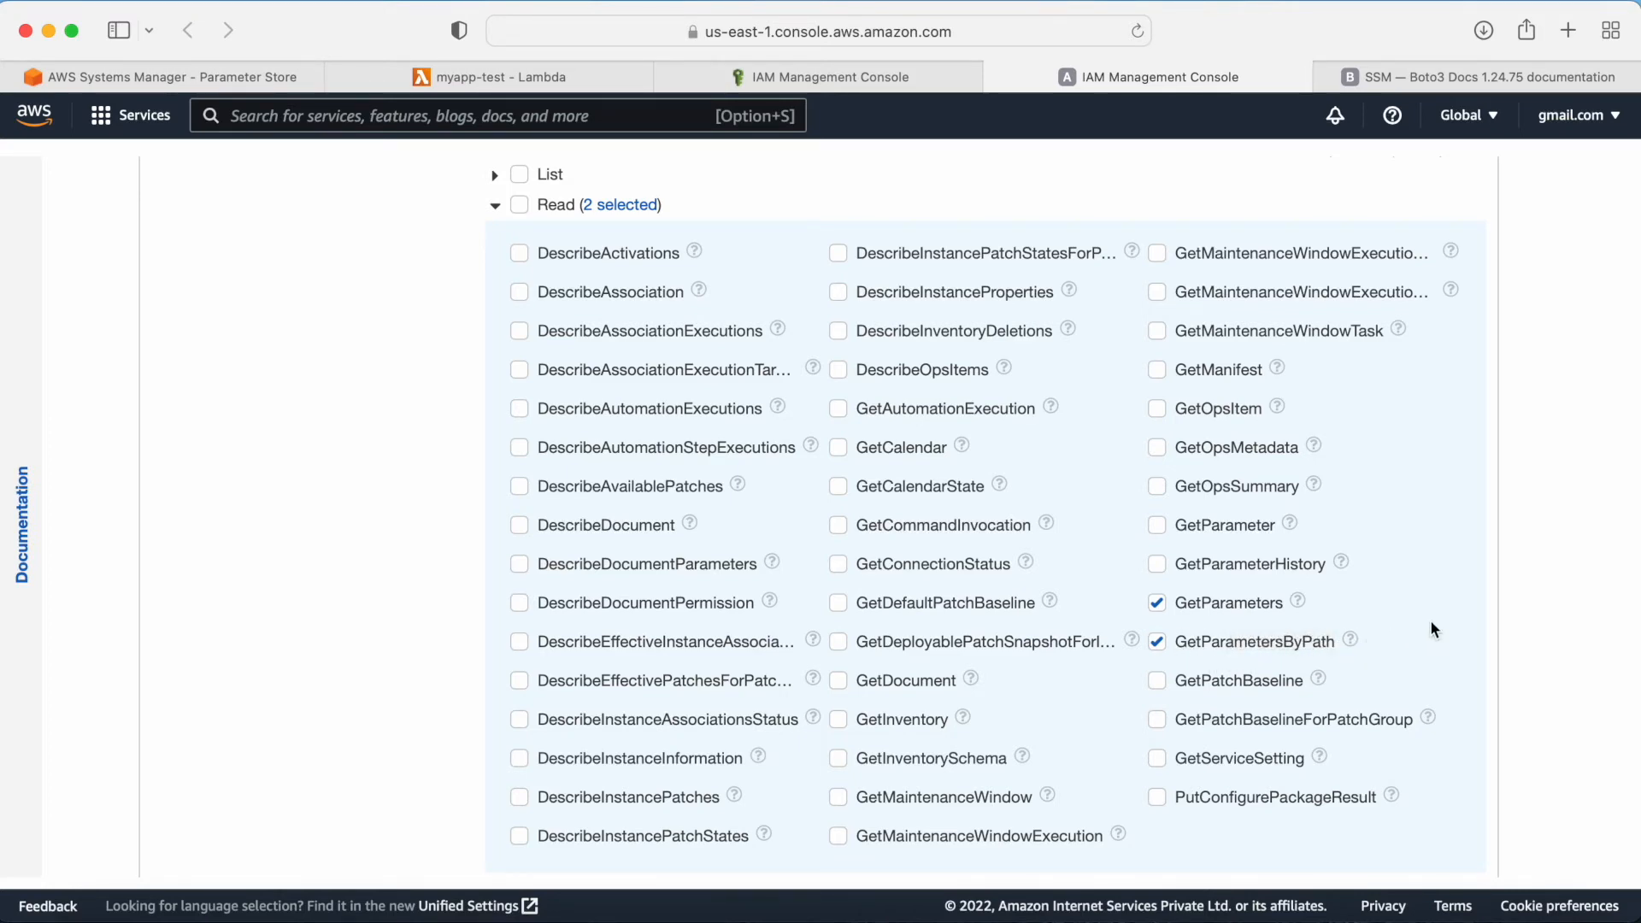
{"action": "scroll", "coordinate": [1431, 628], "scroll_direction": "down", "scroll_amount": 6}
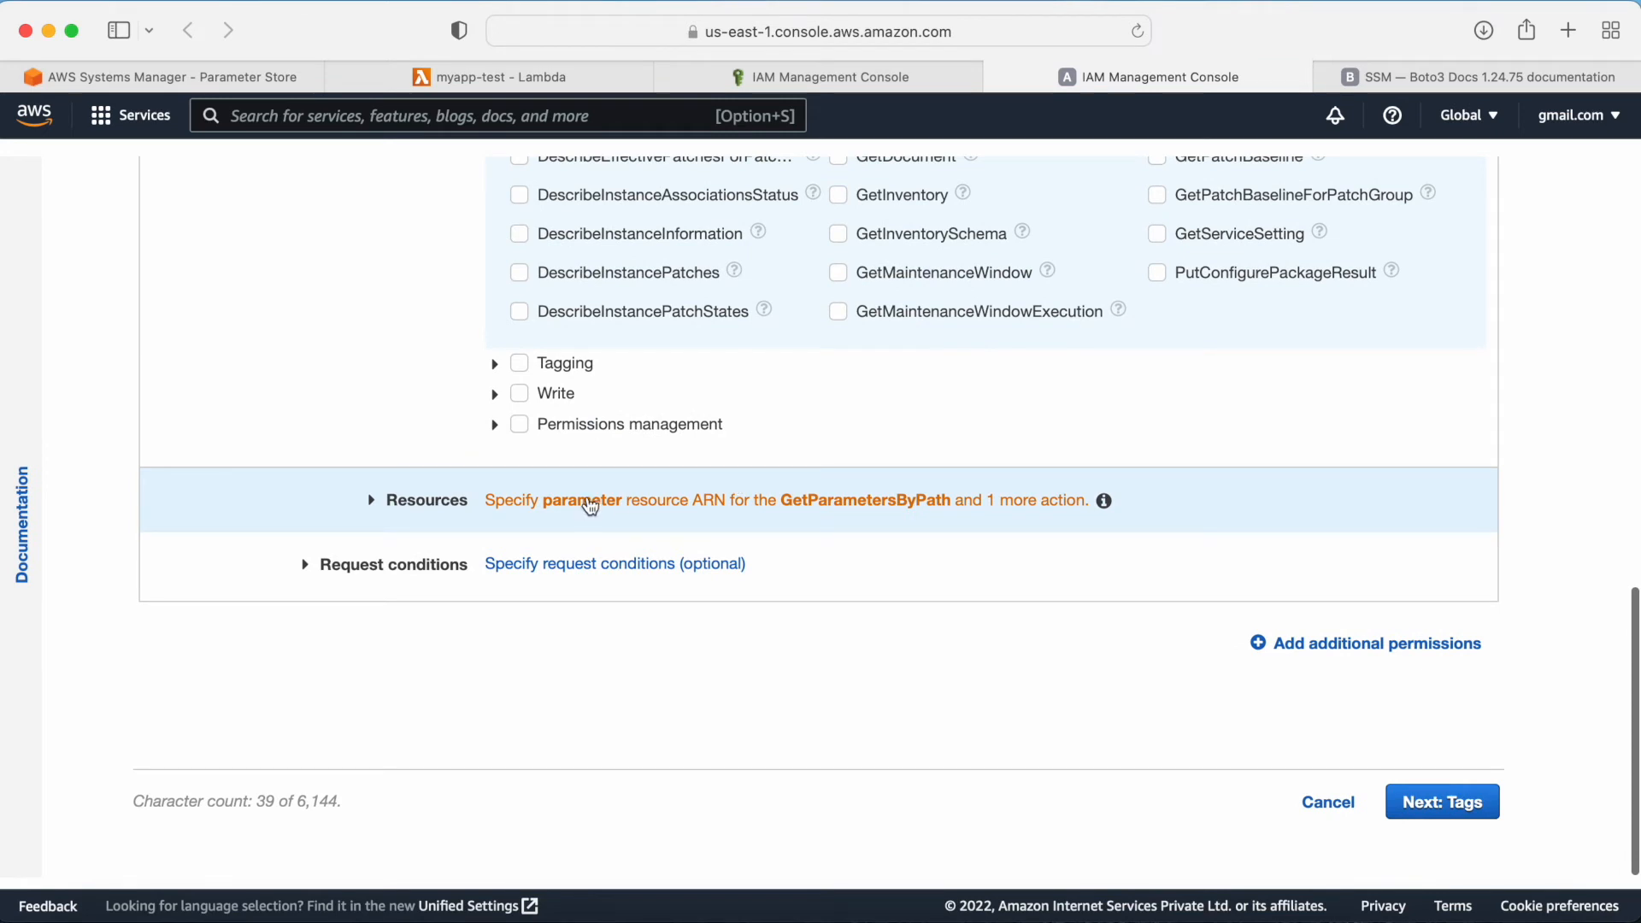
{"action": "left_click", "coordinate": [590, 507]}
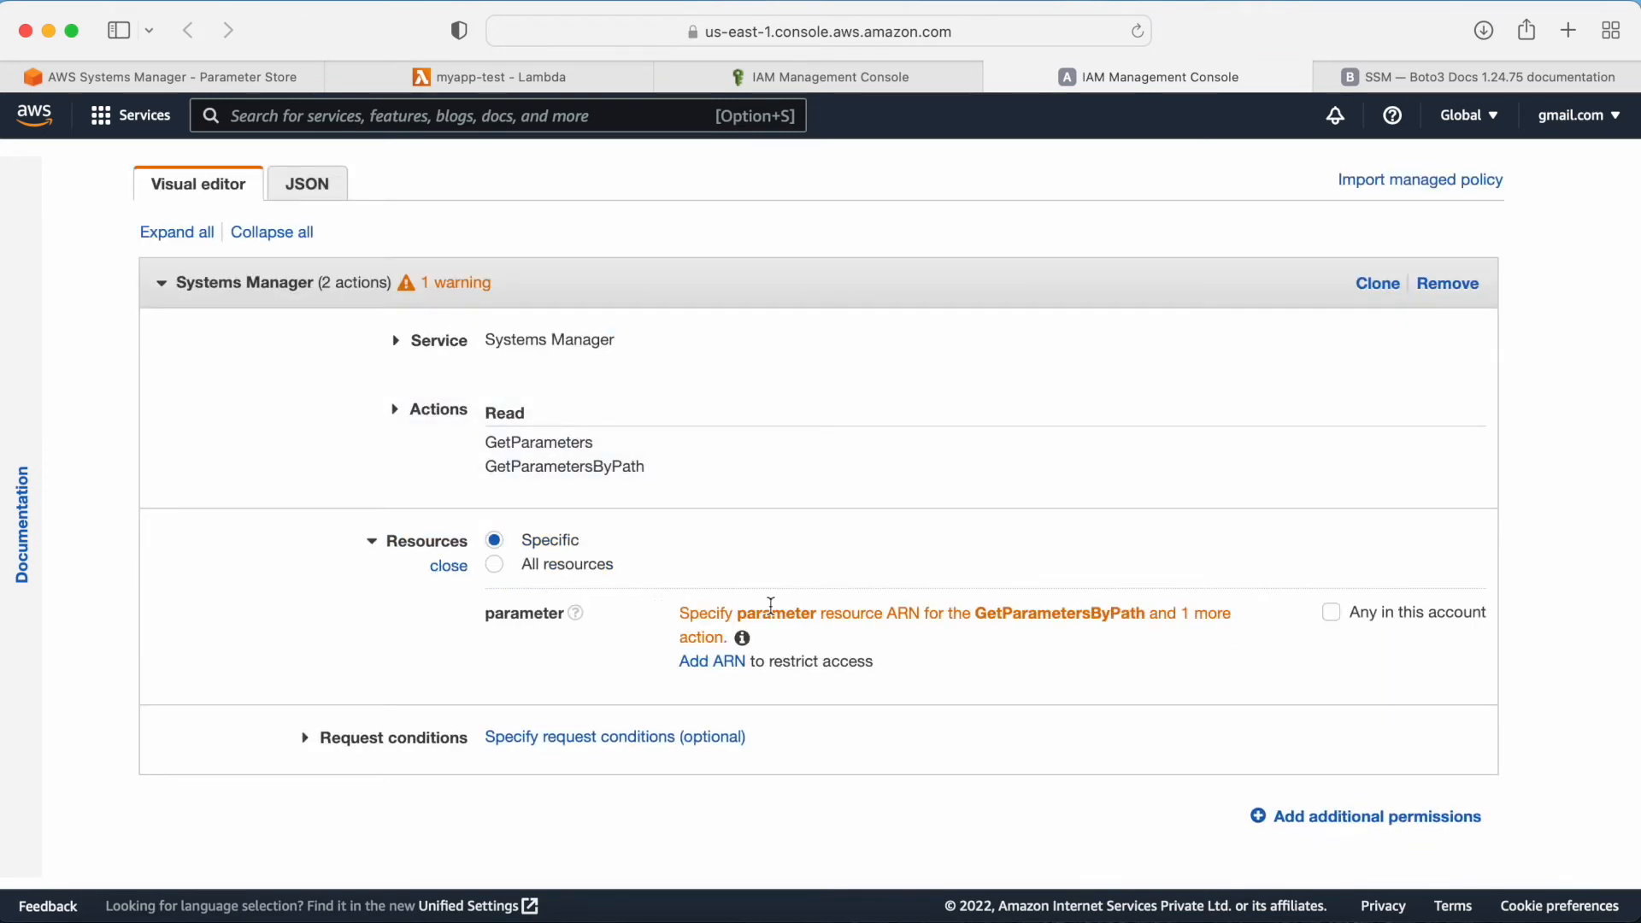
{"action": "left_click", "coordinate": [718, 663]}
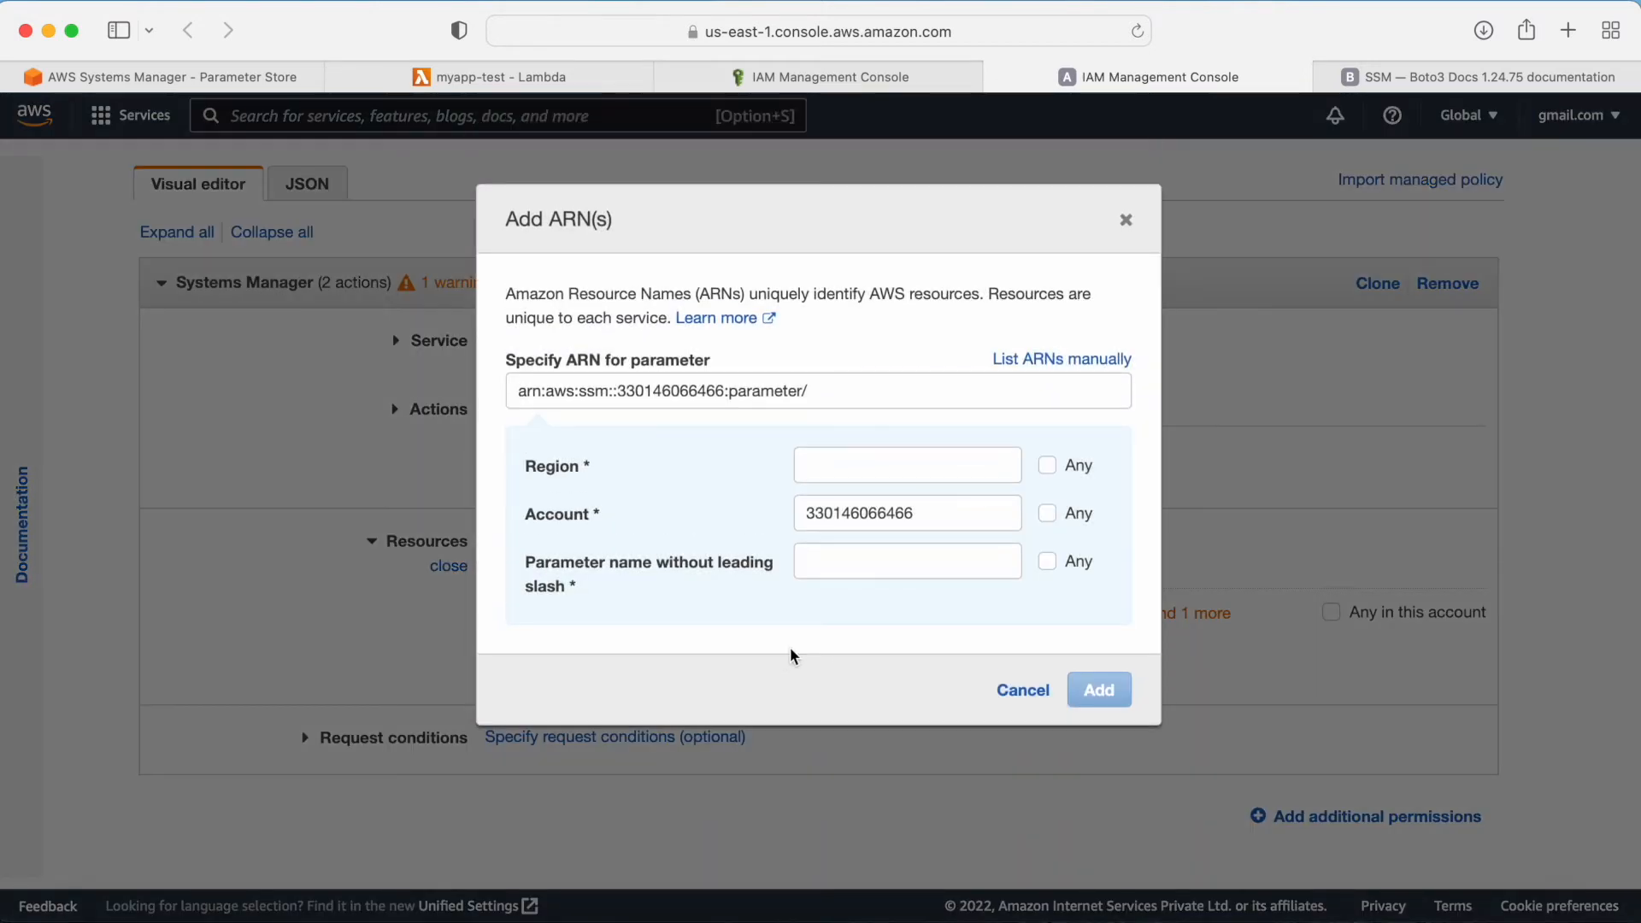
{"action": "left_click", "coordinate": [840, 475]}
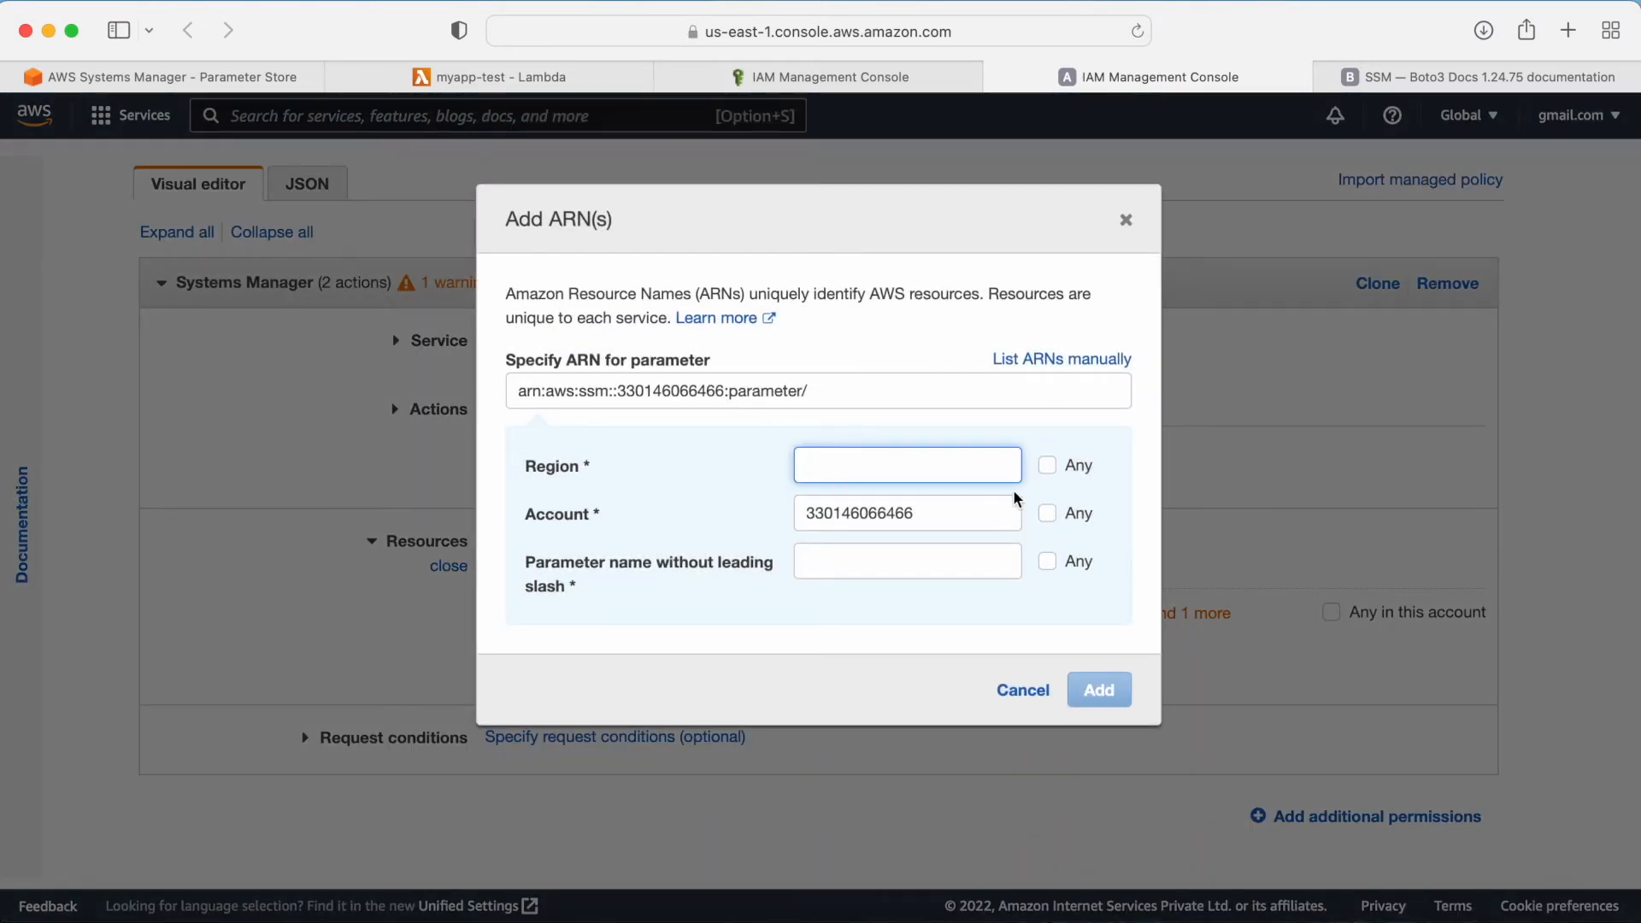
{"action": "left_click", "coordinate": [1059, 468]}
{"action": "left_click", "coordinate": [1058, 467]}
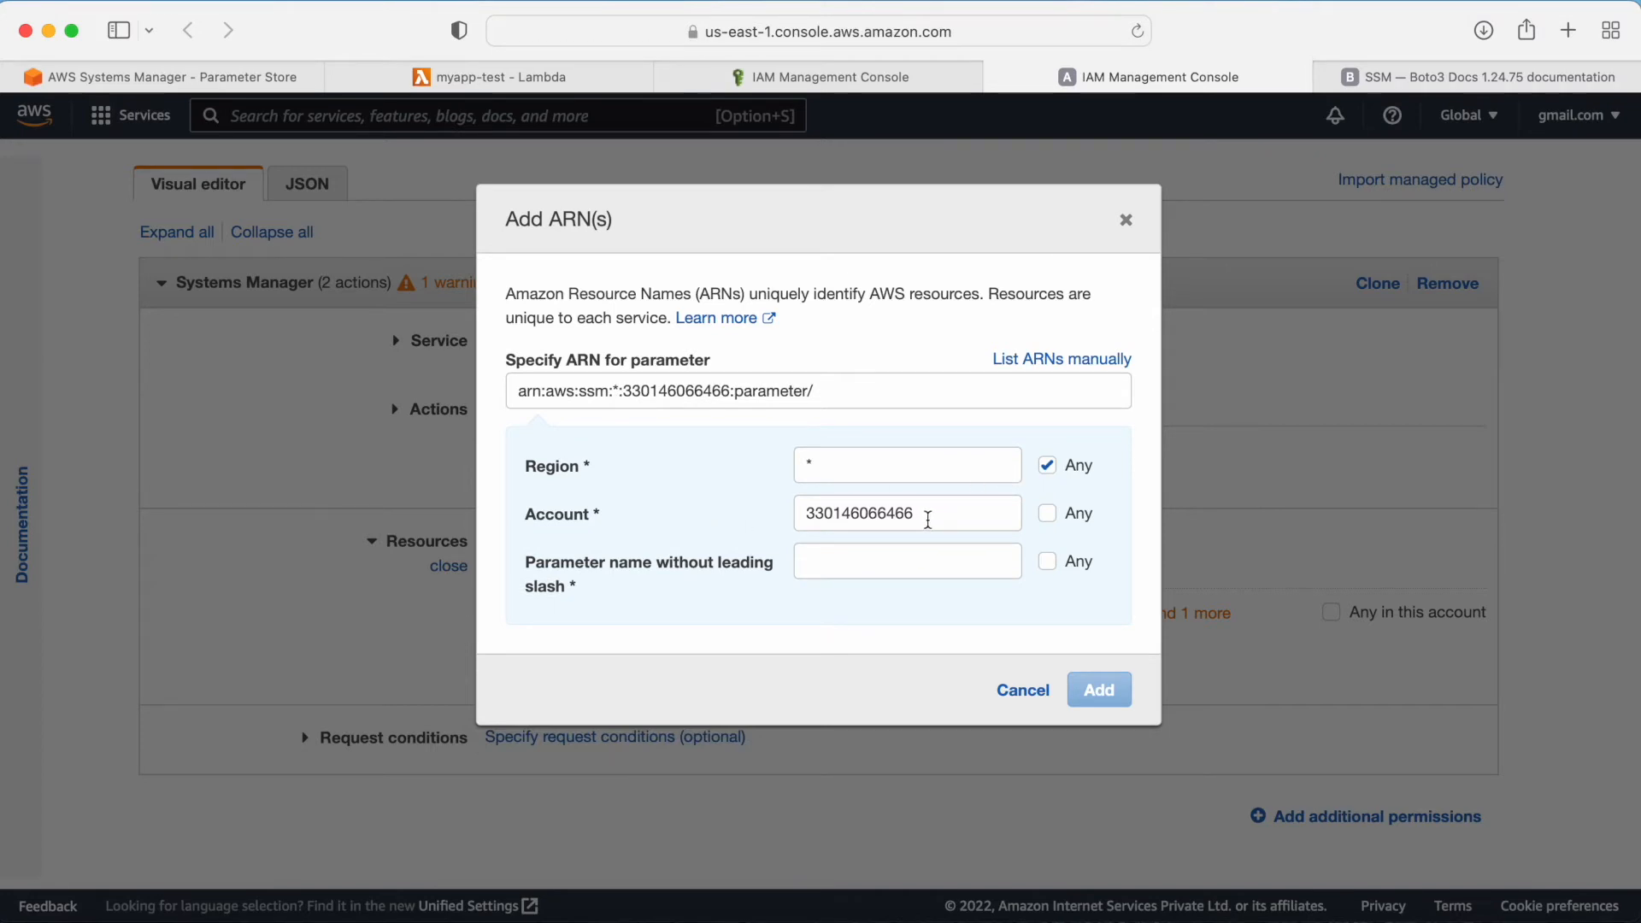
Step: Set the ARN's parameter name to my-app/dev/*, copying the path from Parameter Store, and add the ARN
{"action": "left_click", "coordinate": [854, 569]}
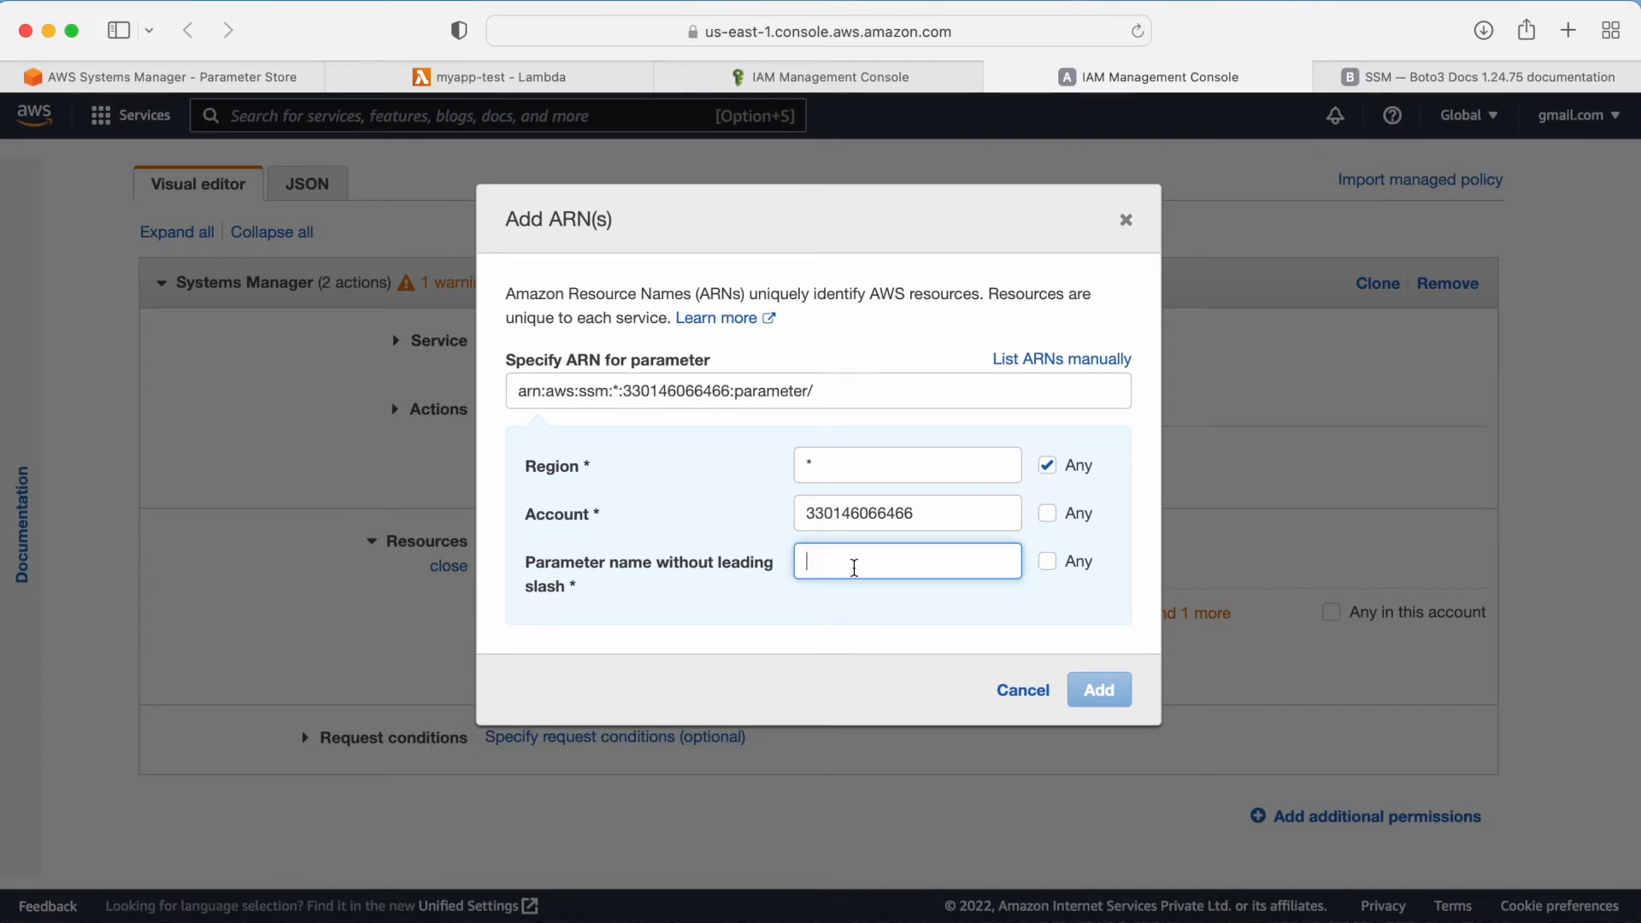
{"action": "left_click", "coordinate": [198, 78]}
{"action": "left_click", "coordinate": [333, 701]}
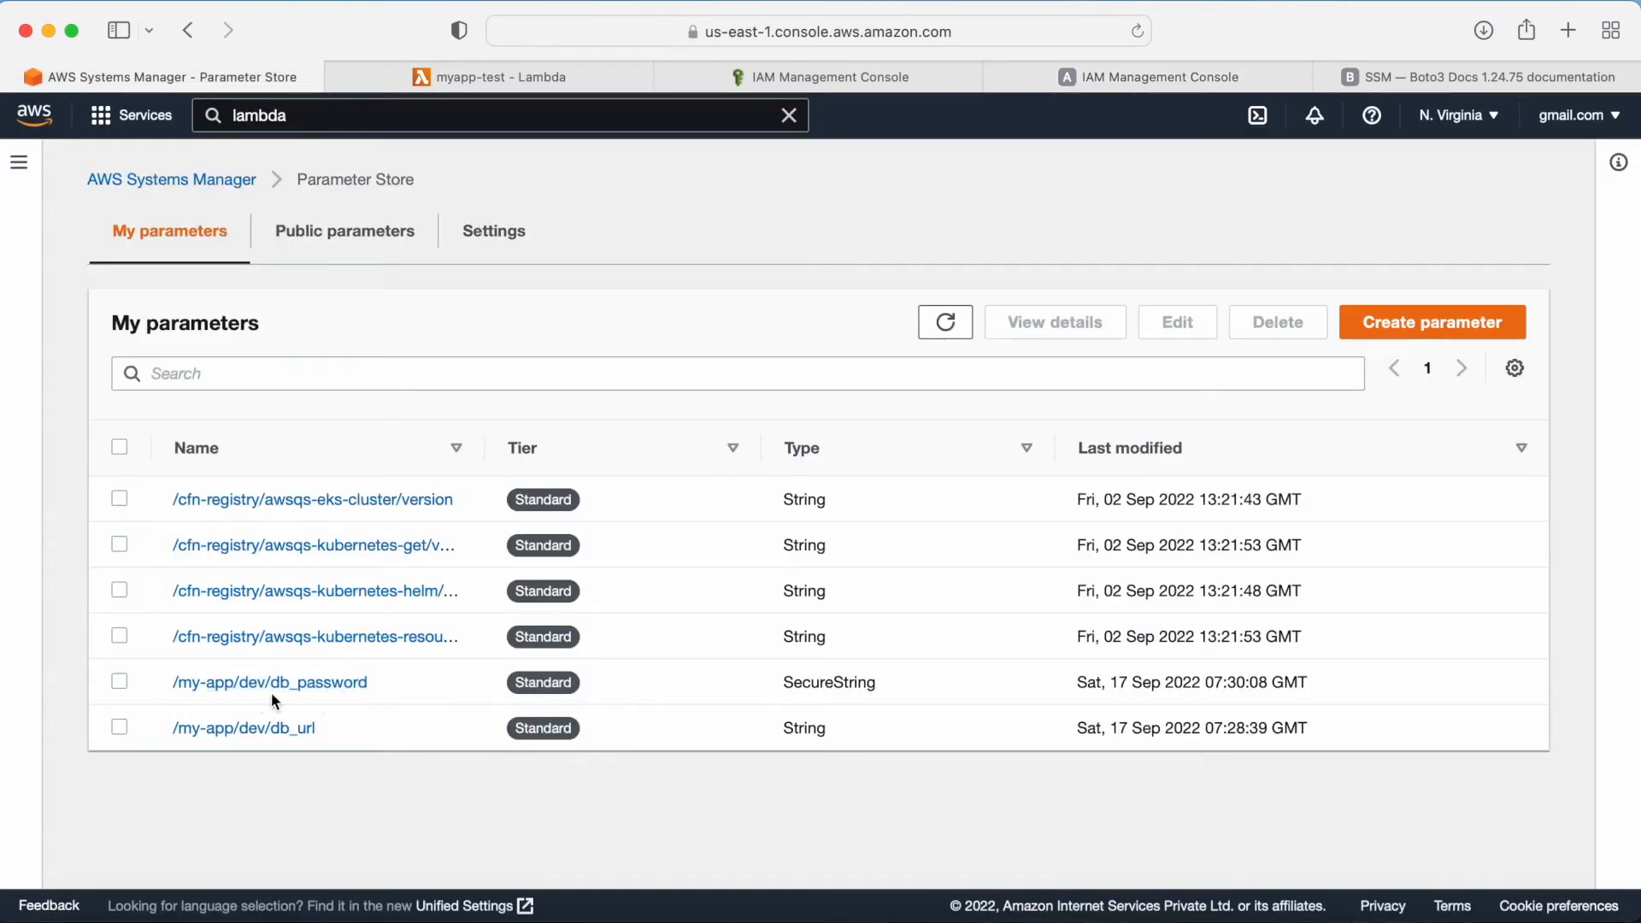
{"action": "left_click_drag", "start_coordinate": [170, 682], "coordinate": [272, 683]}
{"action": "key", "text": "super+c"}
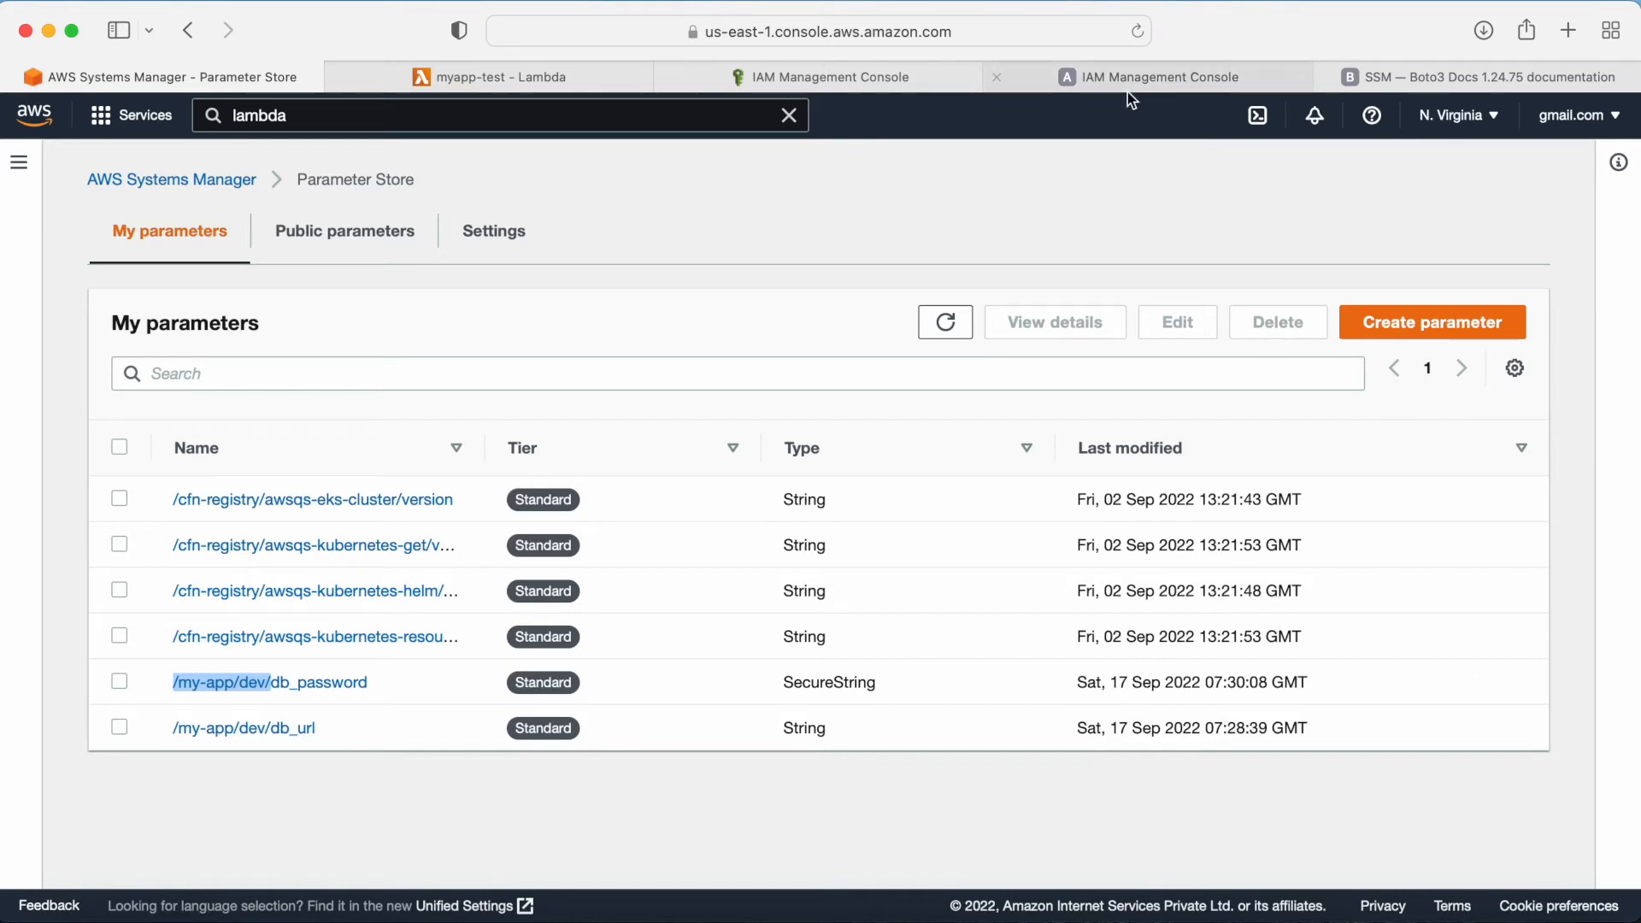
{"action": "left_click", "coordinate": [1126, 67]}
{"action": "left_click", "coordinate": [972, 564]}
{"action": "key", "text": "super+v"}
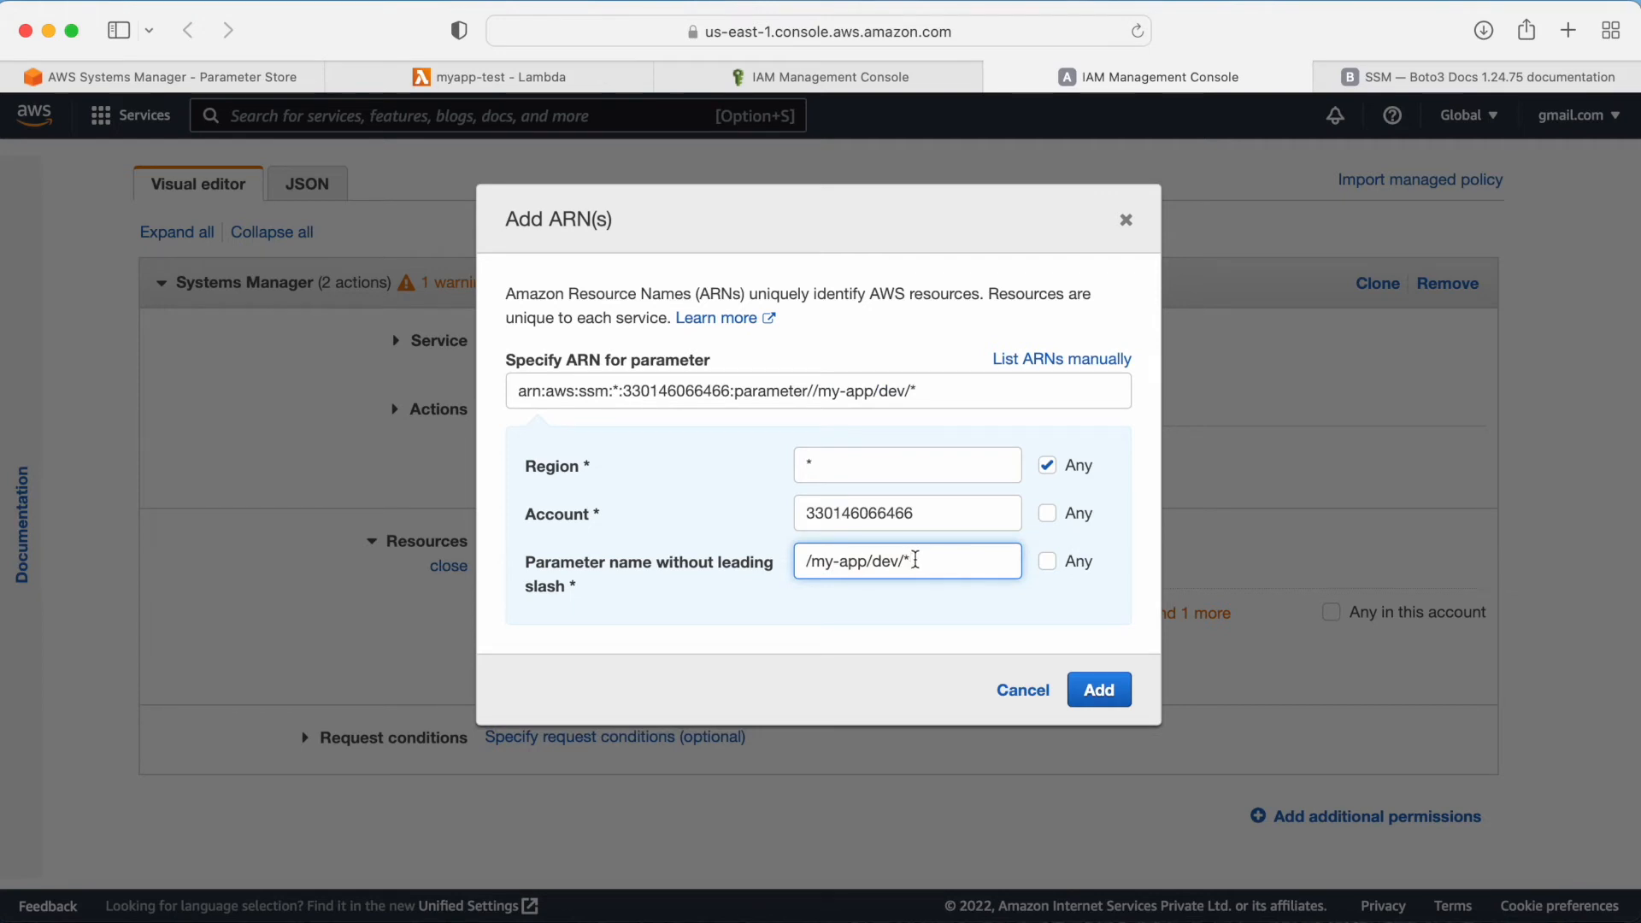
{"action": "key", "text": "BackSpace"}
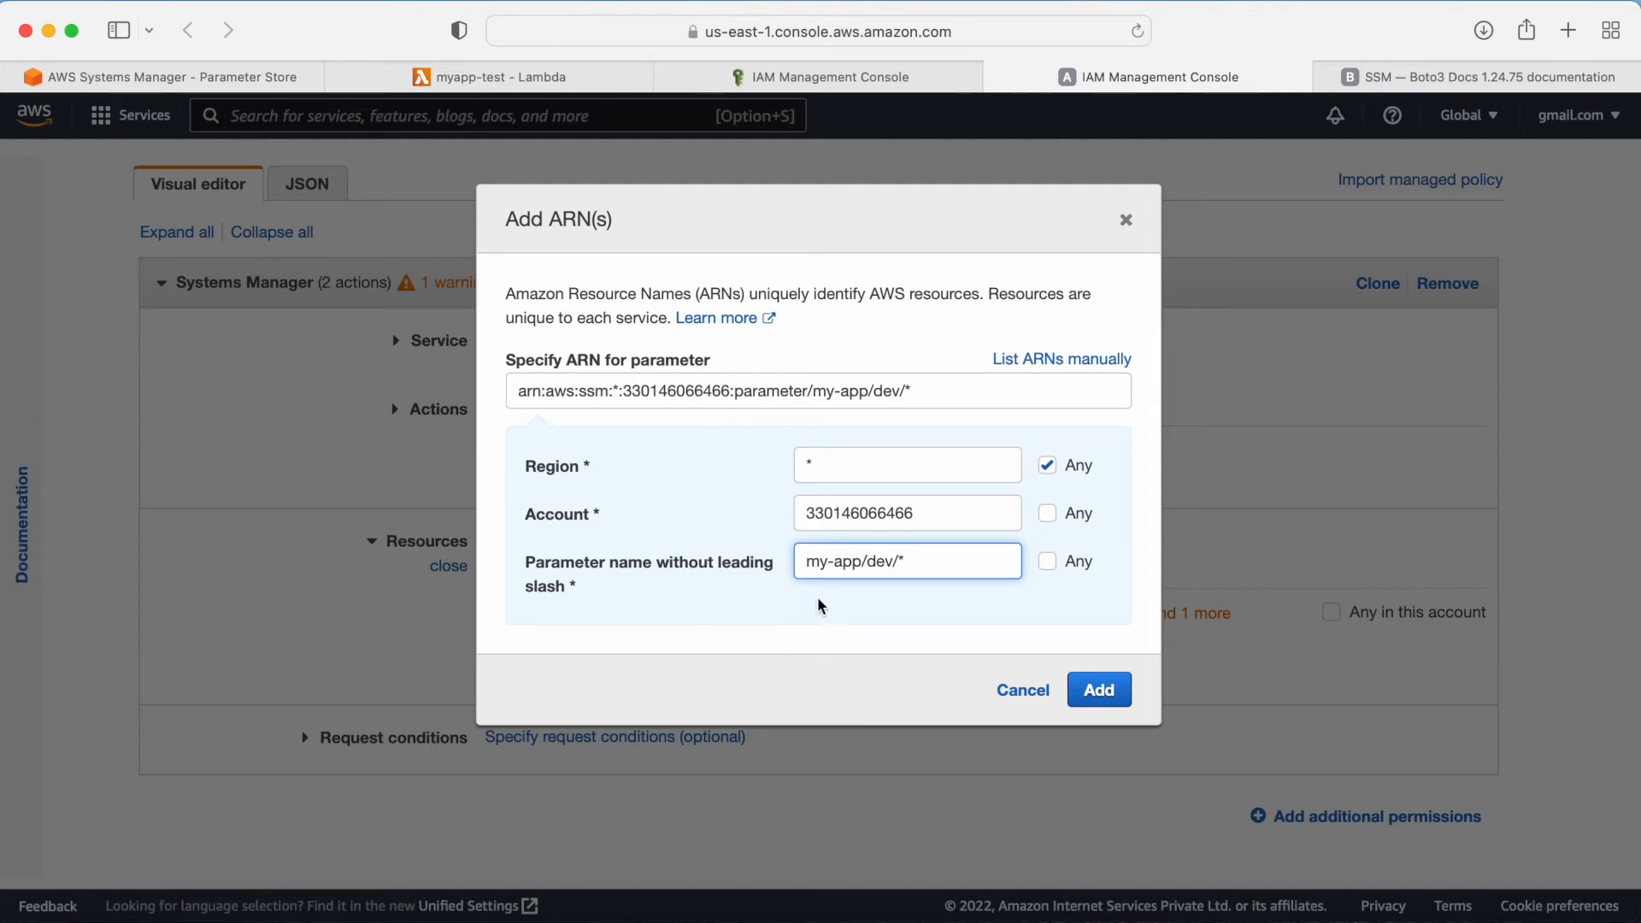
{"action": "left_click_drag", "start_coordinate": [944, 560], "coordinate": [780, 568]}
{"action": "left_click", "coordinate": [860, 600]}
{"action": "left_click_drag", "start_coordinate": [919, 560], "coordinate": [813, 561]}
{"action": "left_click", "coordinate": [913, 565]}
{"action": "left_click", "coordinate": [1111, 697]}
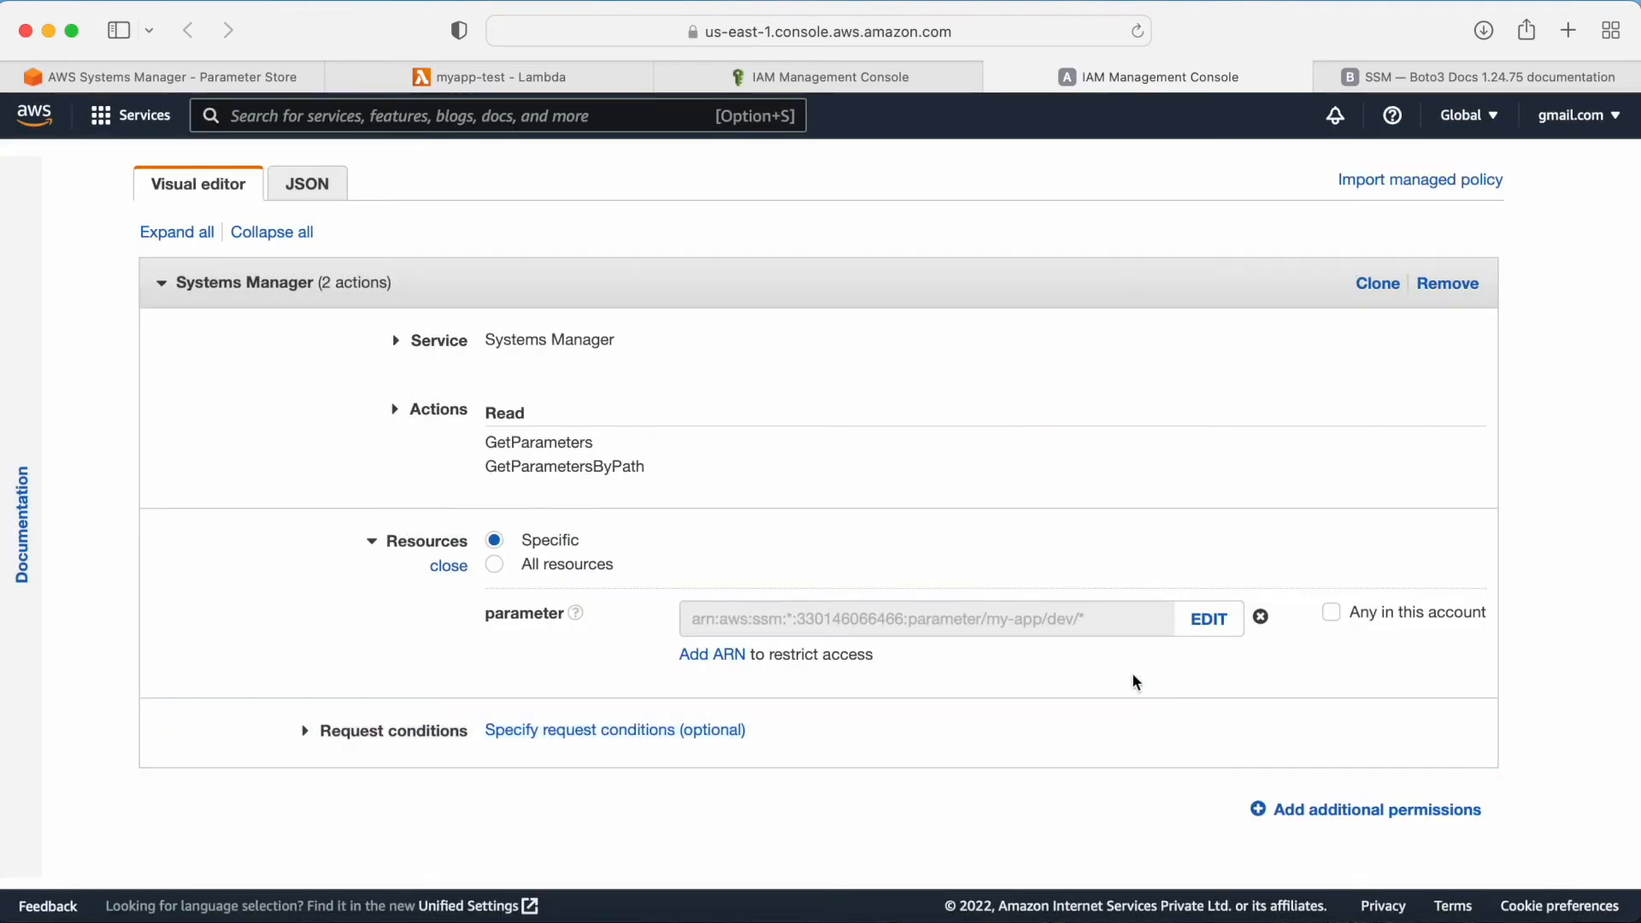
Step: Skip tags, name the policy inline, and create it
{"action": "scroll", "coordinate": [1136, 681], "scroll_direction": "down", "scroll_amount": 3}
{"action": "left_click", "coordinate": [1447, 807]}
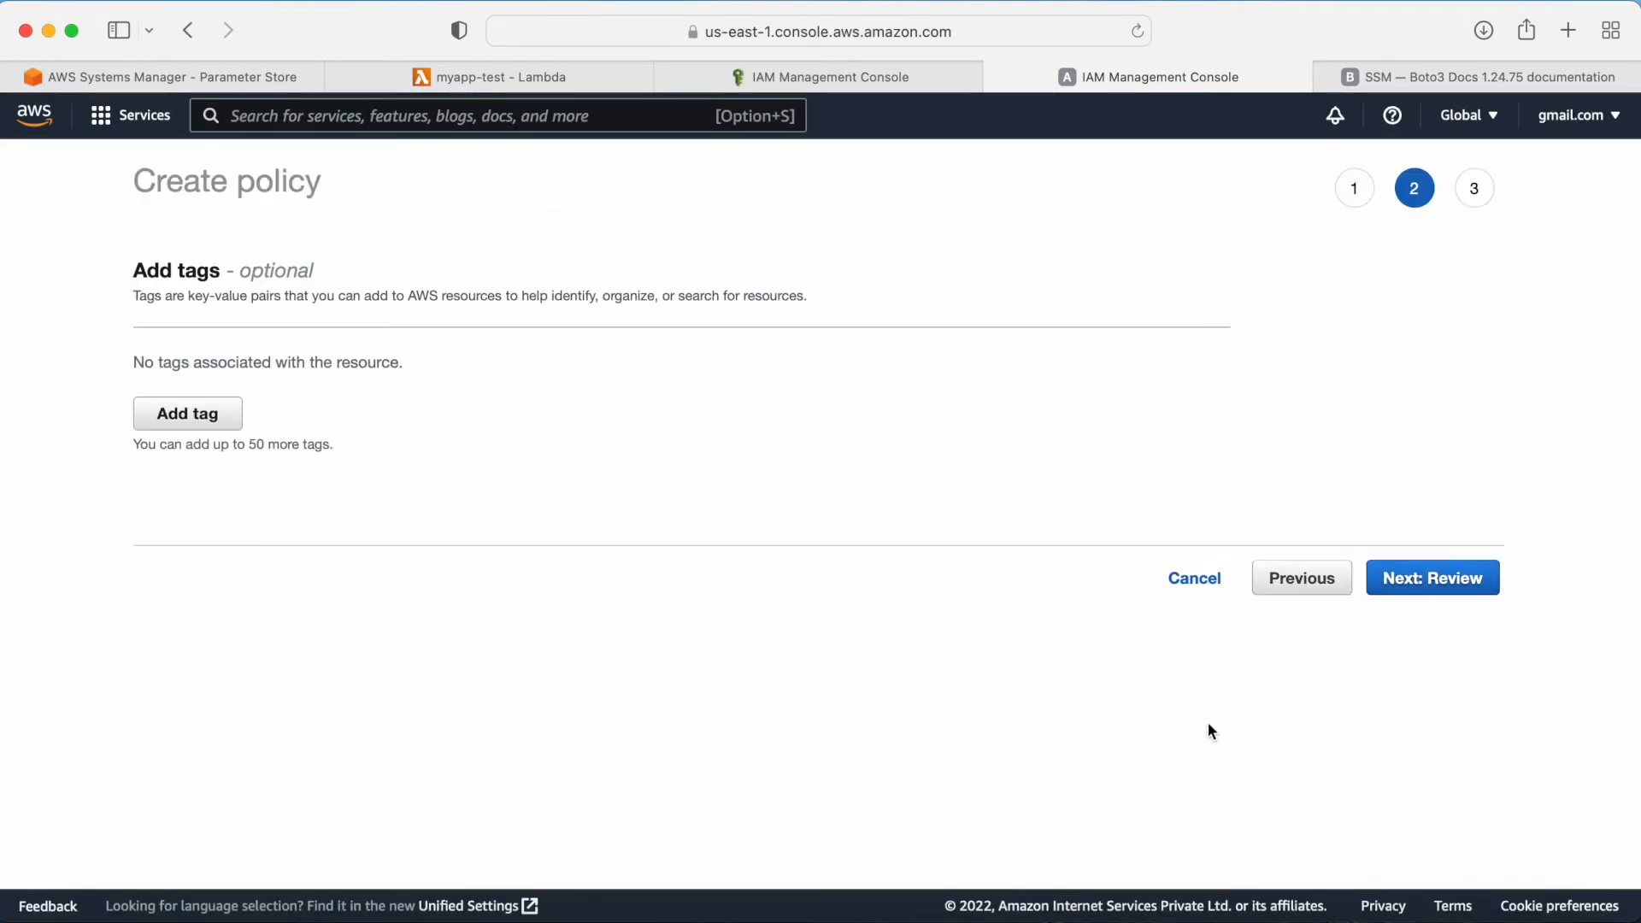
{"action": "left_click", "coordinate": [1402, 599]}
{"action": "left_click", "coordinate": [531, 331]}
{"action": "type", "text": "inline"}
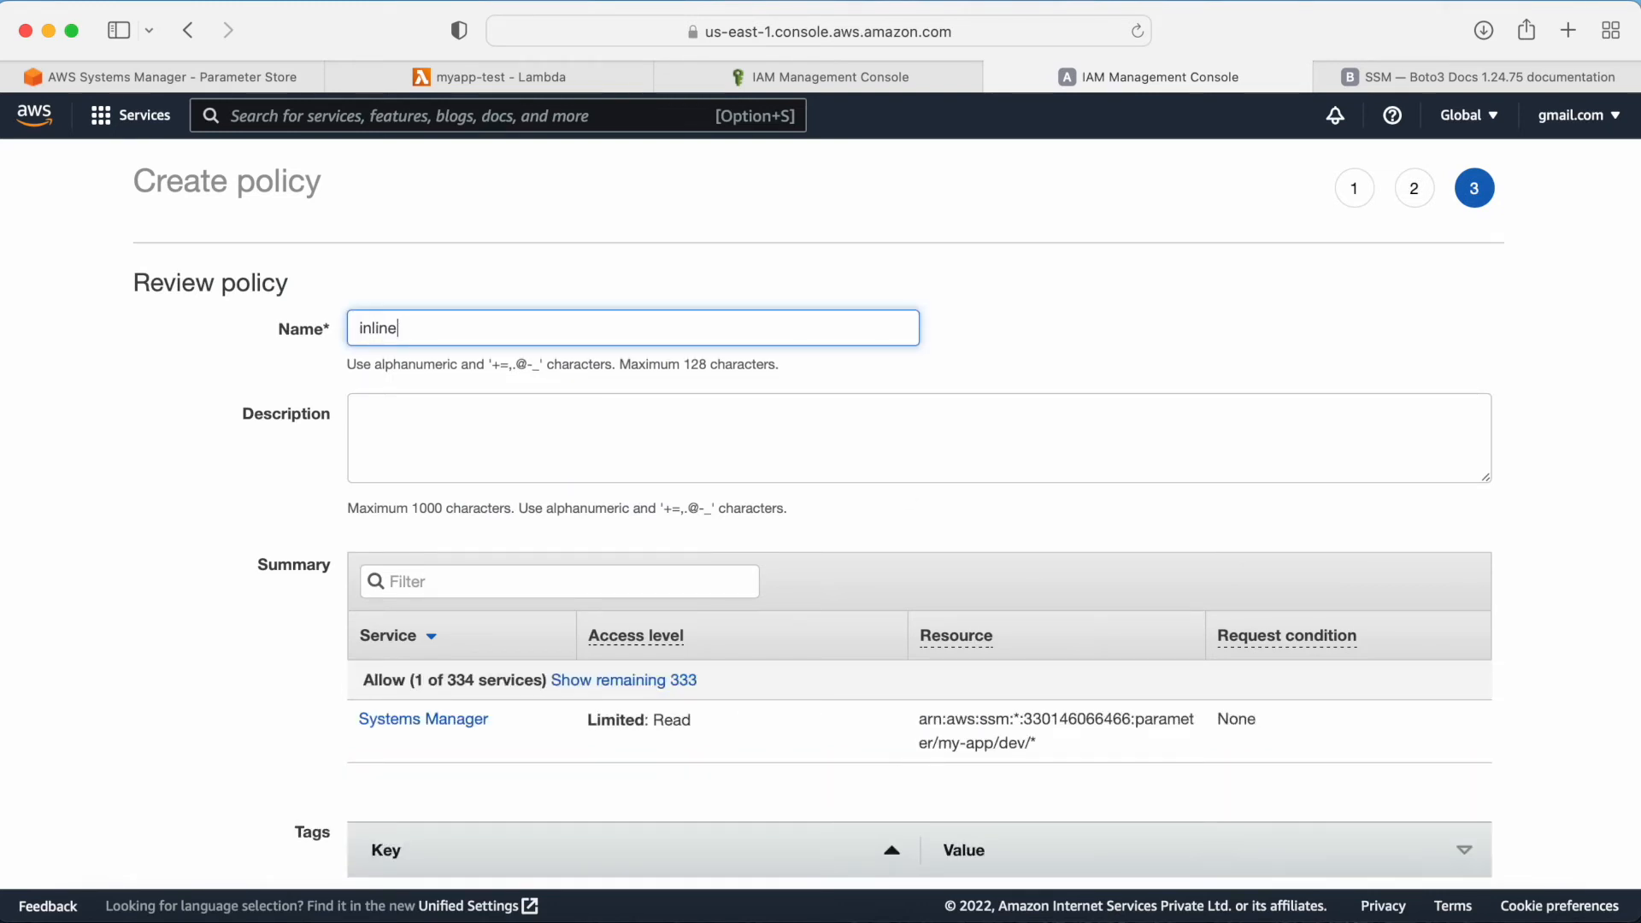
{"action": "scroll", "coordinate": [1035, 536], "scroll_direction": "down", "scroll_amount": 3}
{"action": "left_click", "coordinate": [1436, 800]}
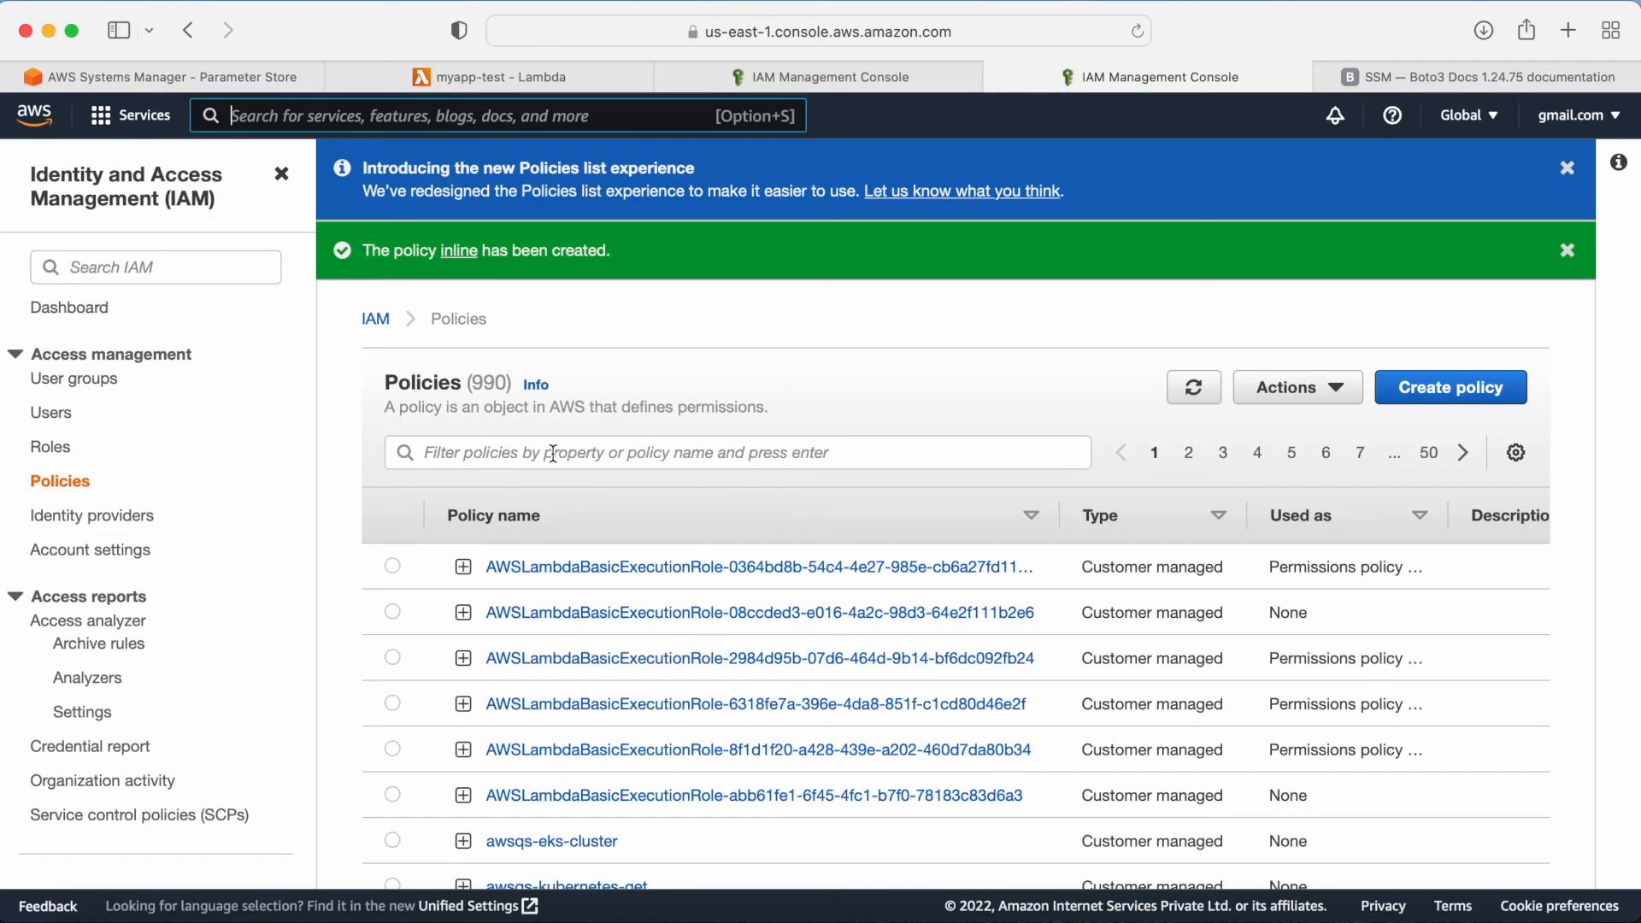
Step: Try filtering the attachable policies by the role name copied from the Lambda function, then return to the role's page
{"action": "left_click", "coordinate": [755, 78]}
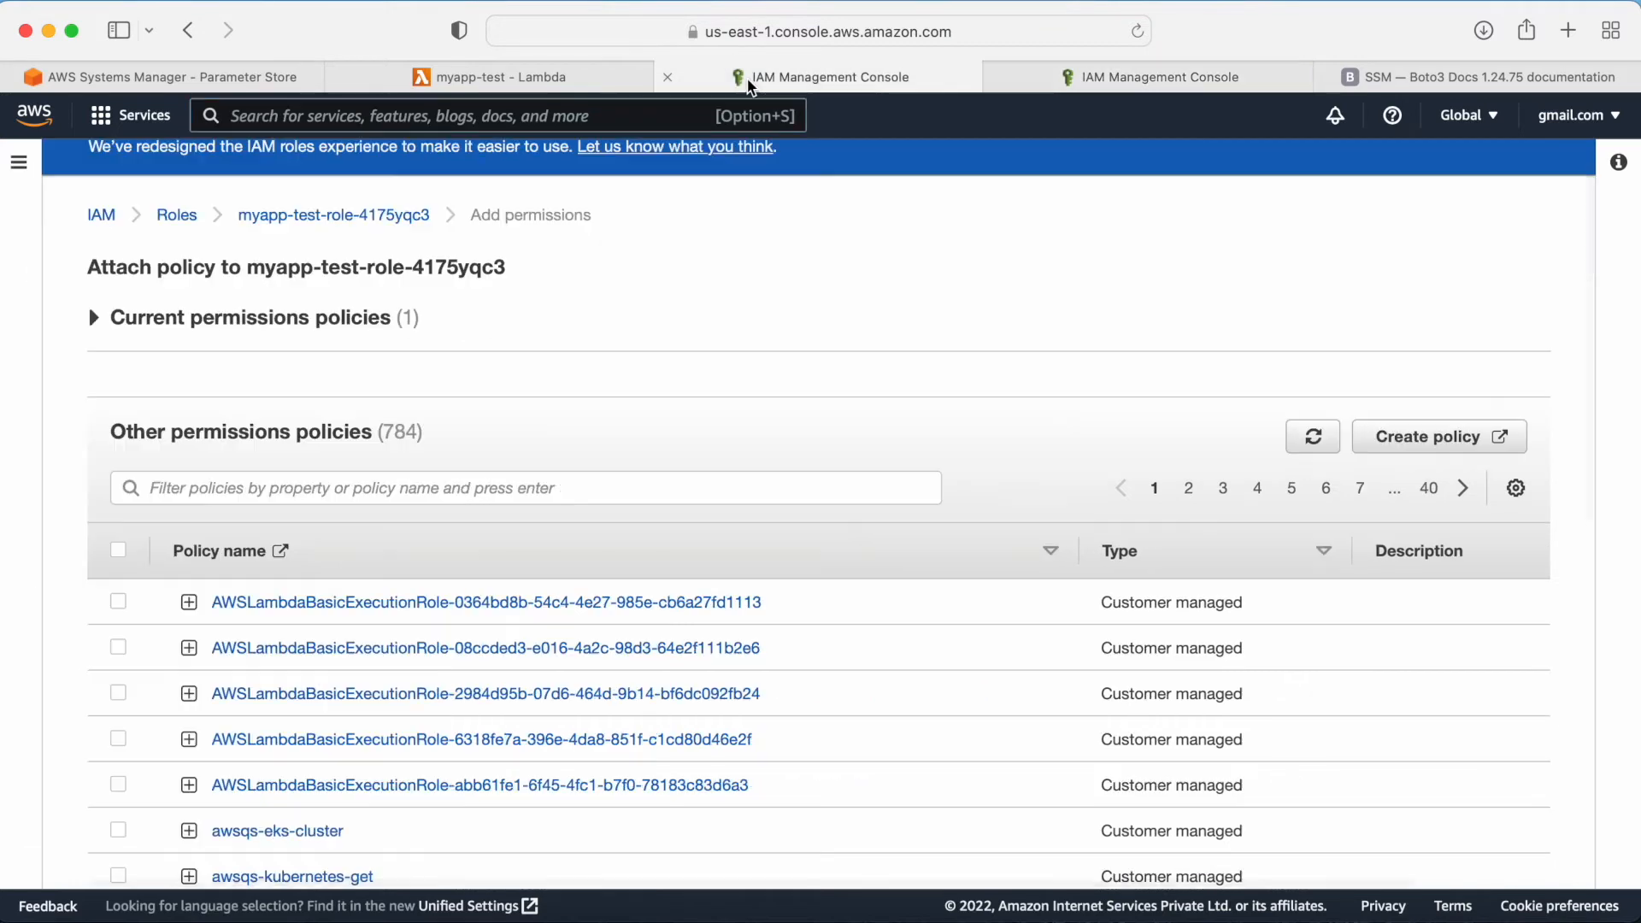
{"action": "left_click", "coordinate": [519, 86]}
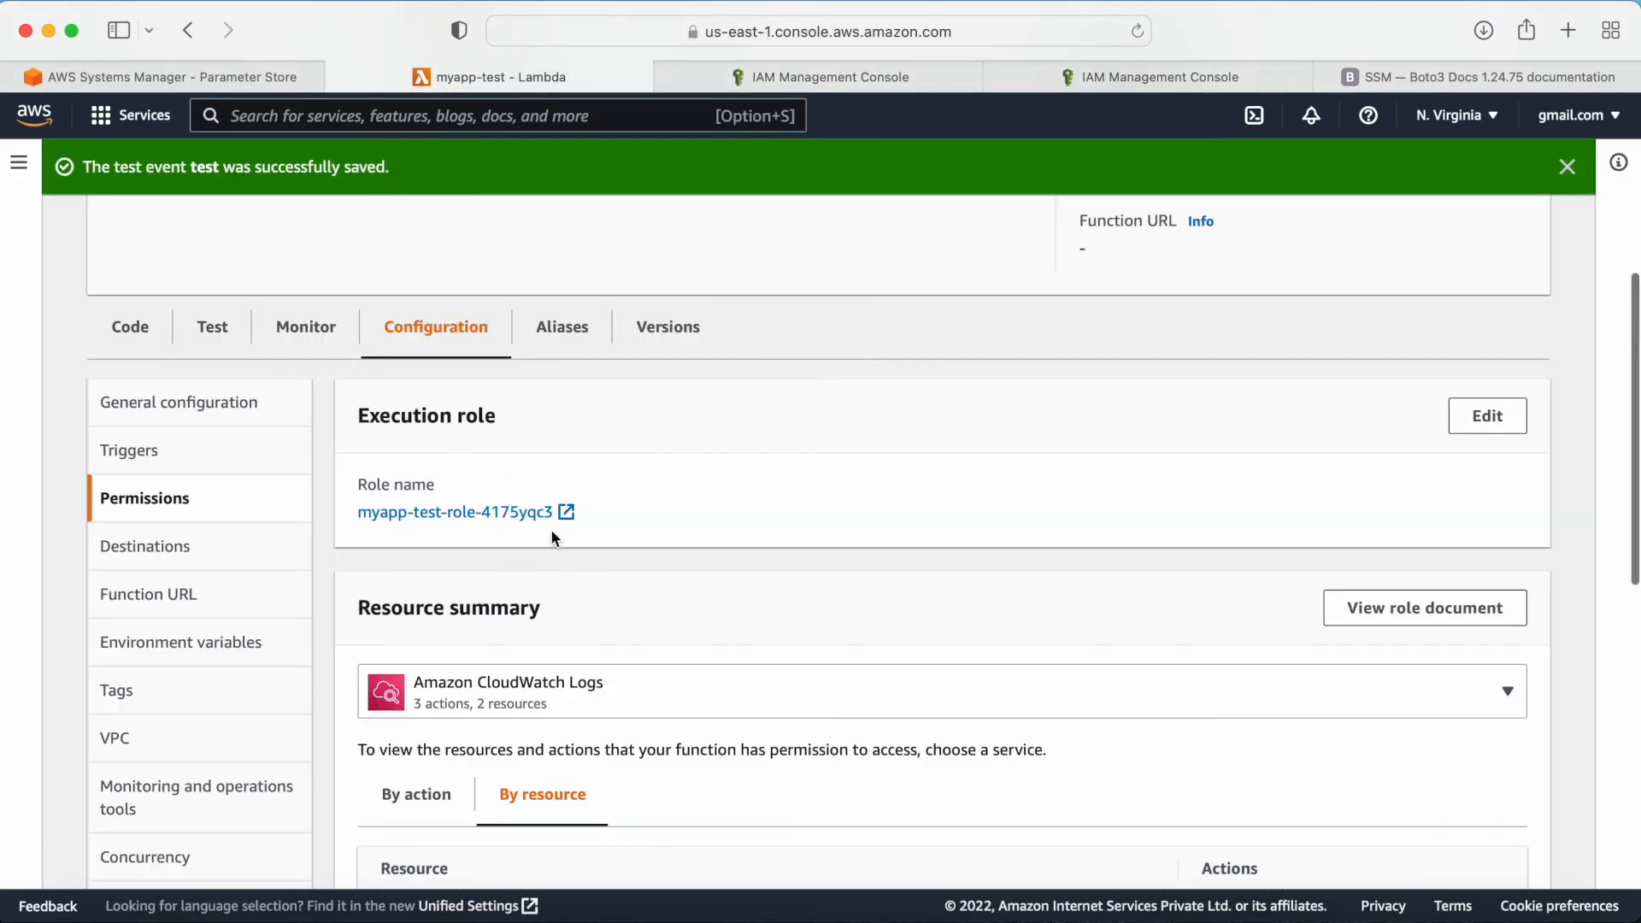
{"action": "left_click_drag", "start_coordinate": [367, 513], "coordinate": [556, 513]}
{"action": "key", "text": "super+c"}
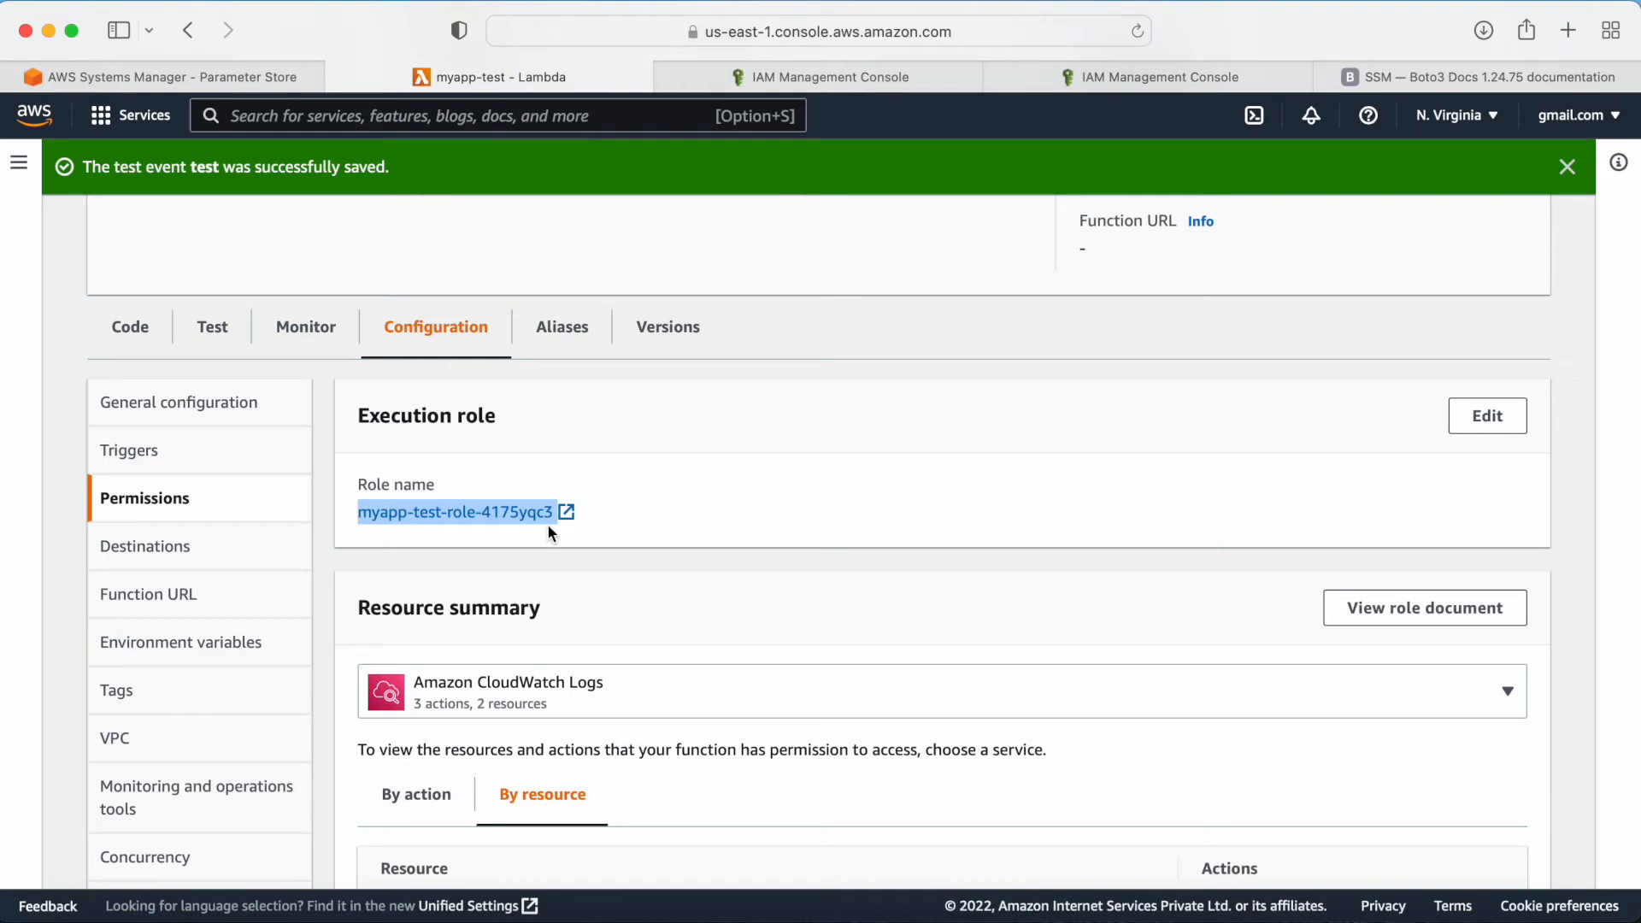
{"action": "left_click", "coordinate": [855, 73]}
{"action": "left_click", "coordinate": [998, 77]}
{"action": "left_click", "coordinate": [402, 491]}
{"action": "key", "text": "super+v"}
{"action": "key", "text": "Return"}
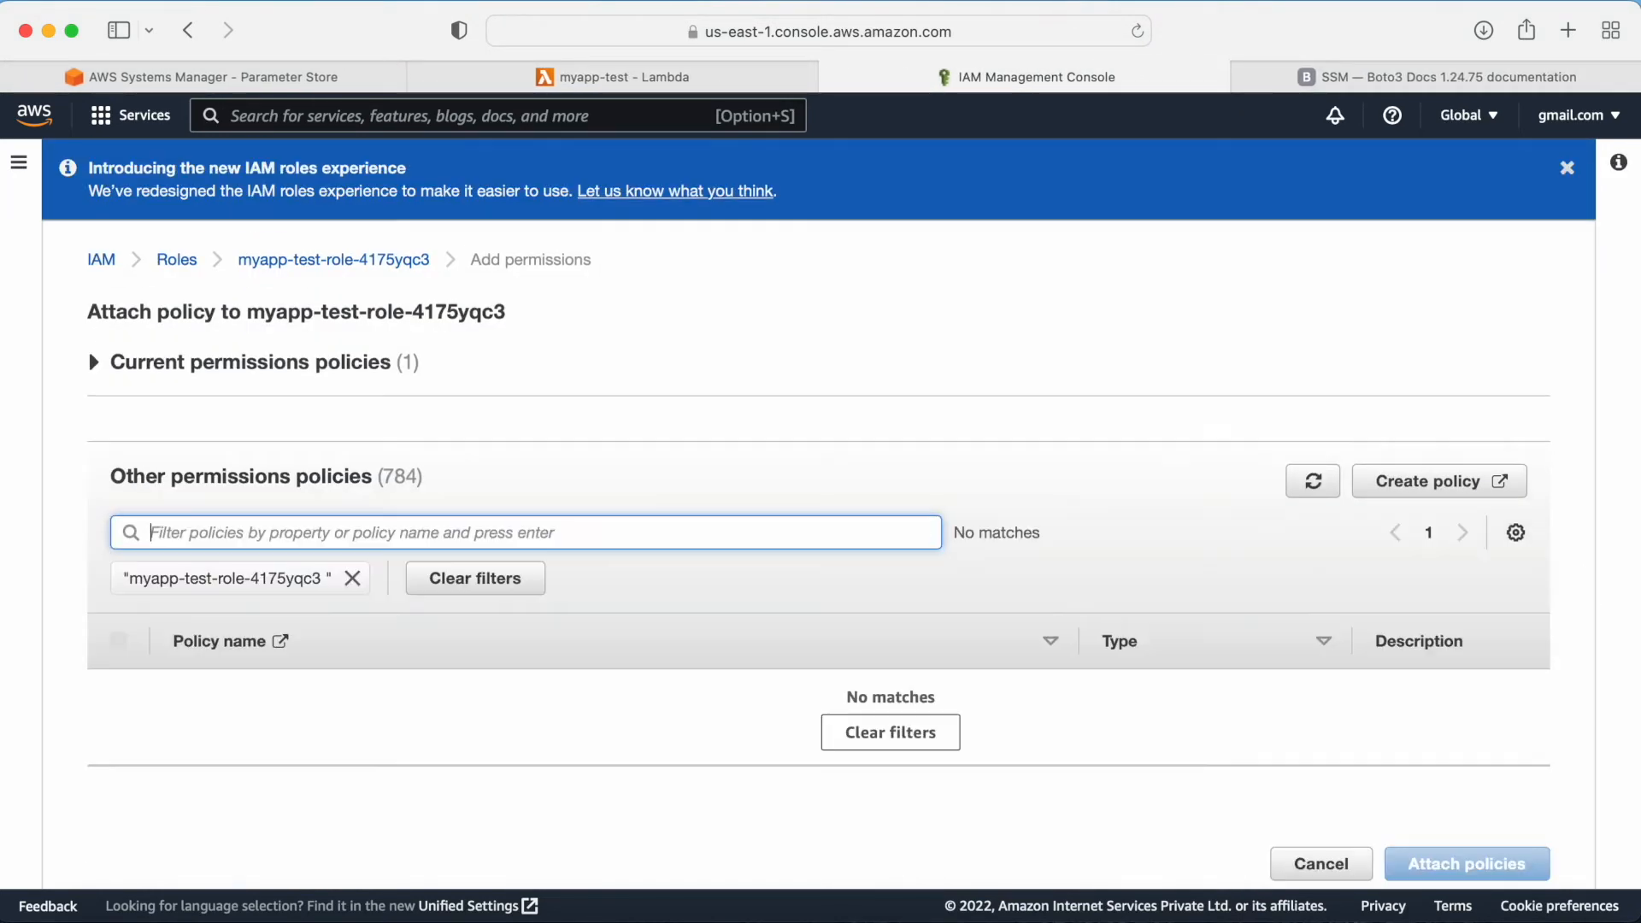
{"action": "left_click", "coordinate": [352, 578]}
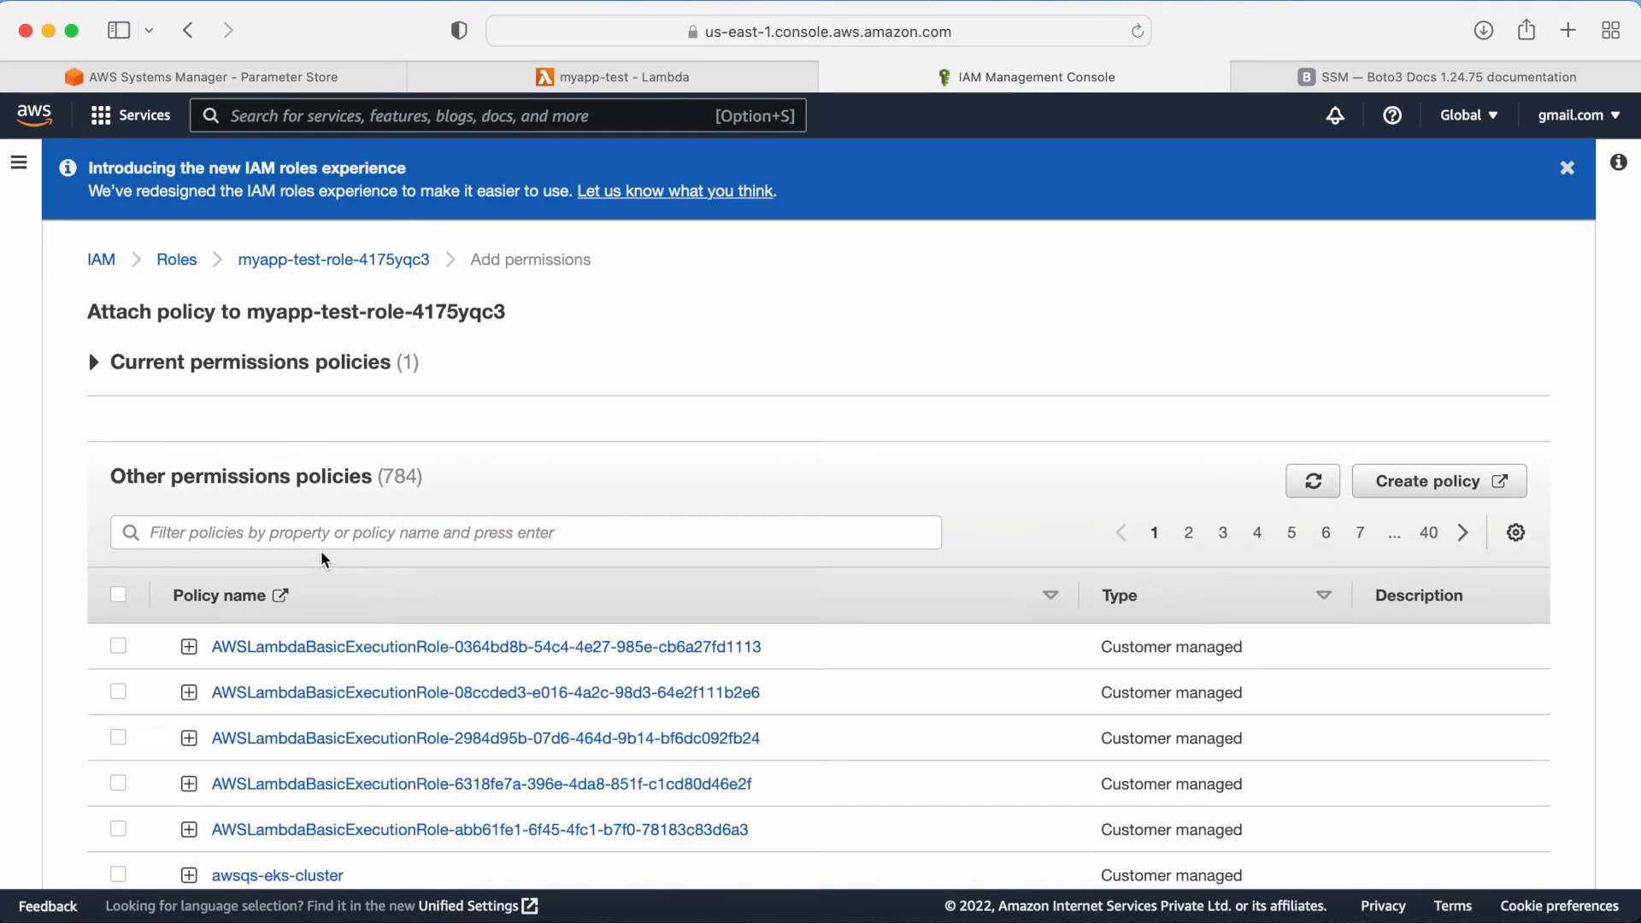
{"action": "left_click", "coordinate": [299, 535]}
{"action": "key", "text": "super+v"}
{"action": "key", "text": "Return"}
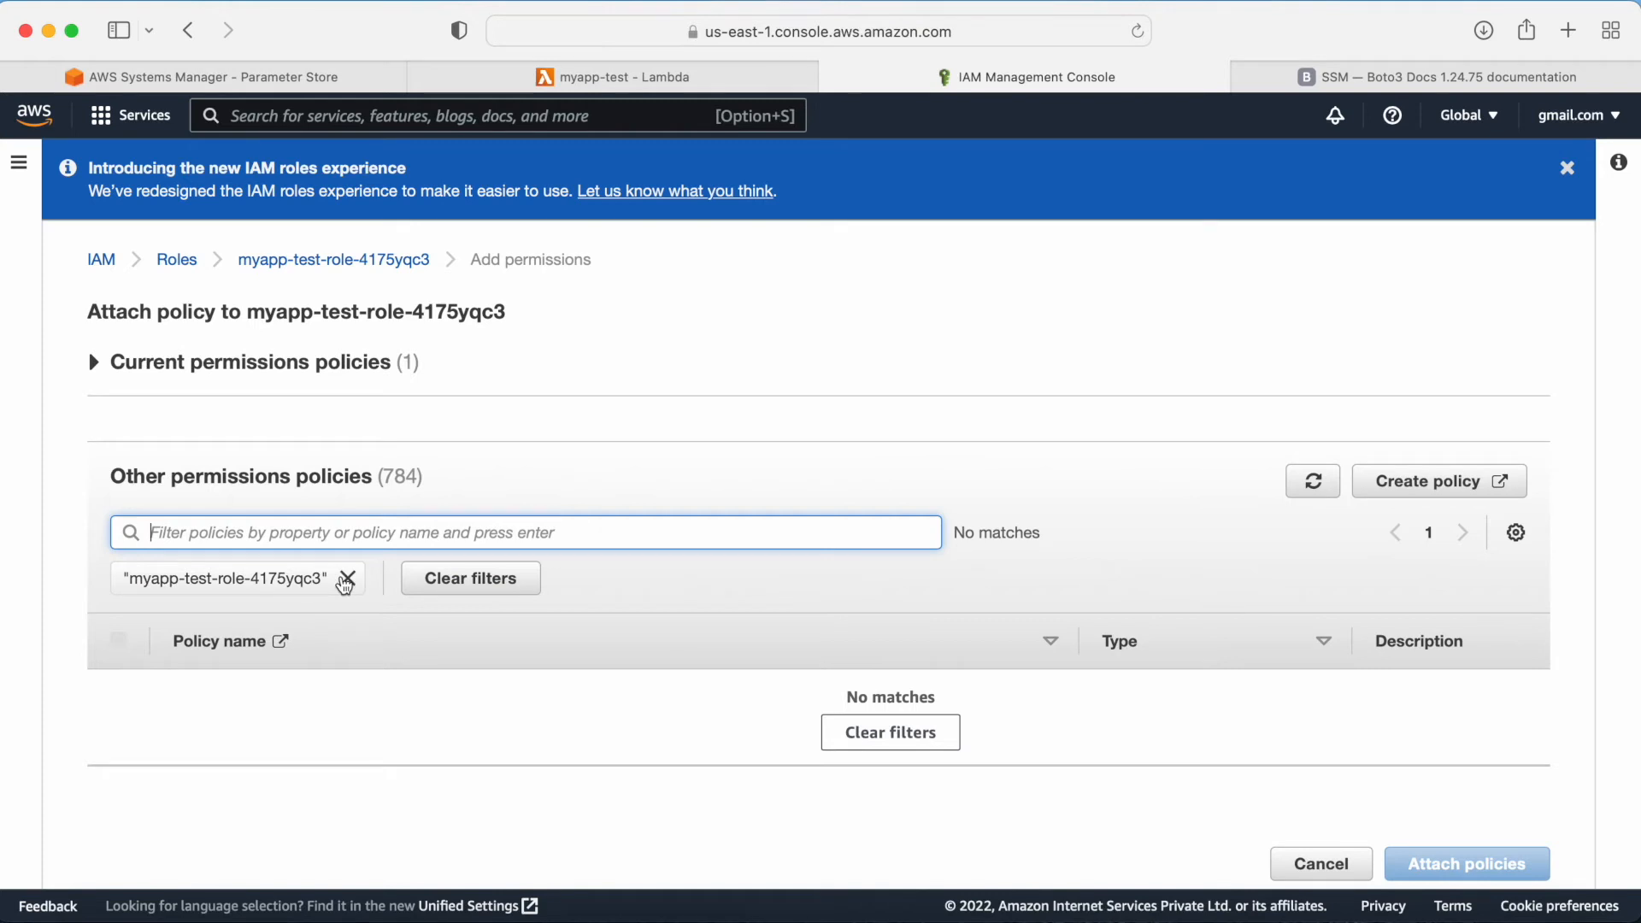
{"action": "left_click", "coordinate": [348, 580]}
{"action": "left_click", "coordinate": [293, 260]}
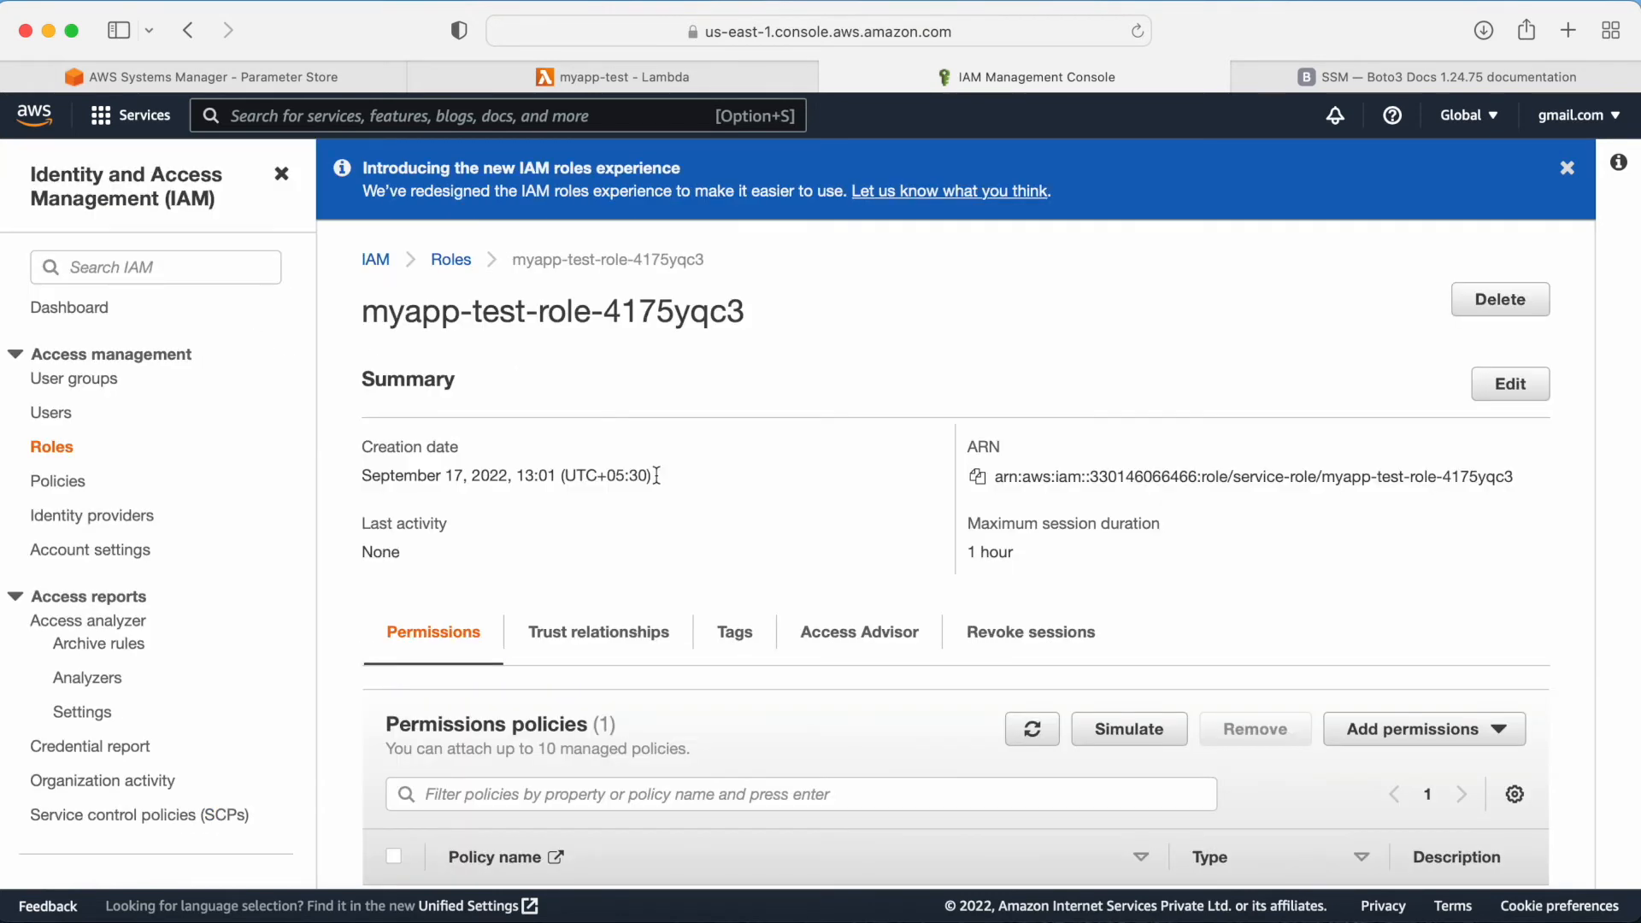
Step: Reopen the Lambda function's execution role page in IAM and review its permissions policies
{"action": "scroll", "coordinate": [838, 439], "scroll_direction": "down", "scroll_amount": 5}
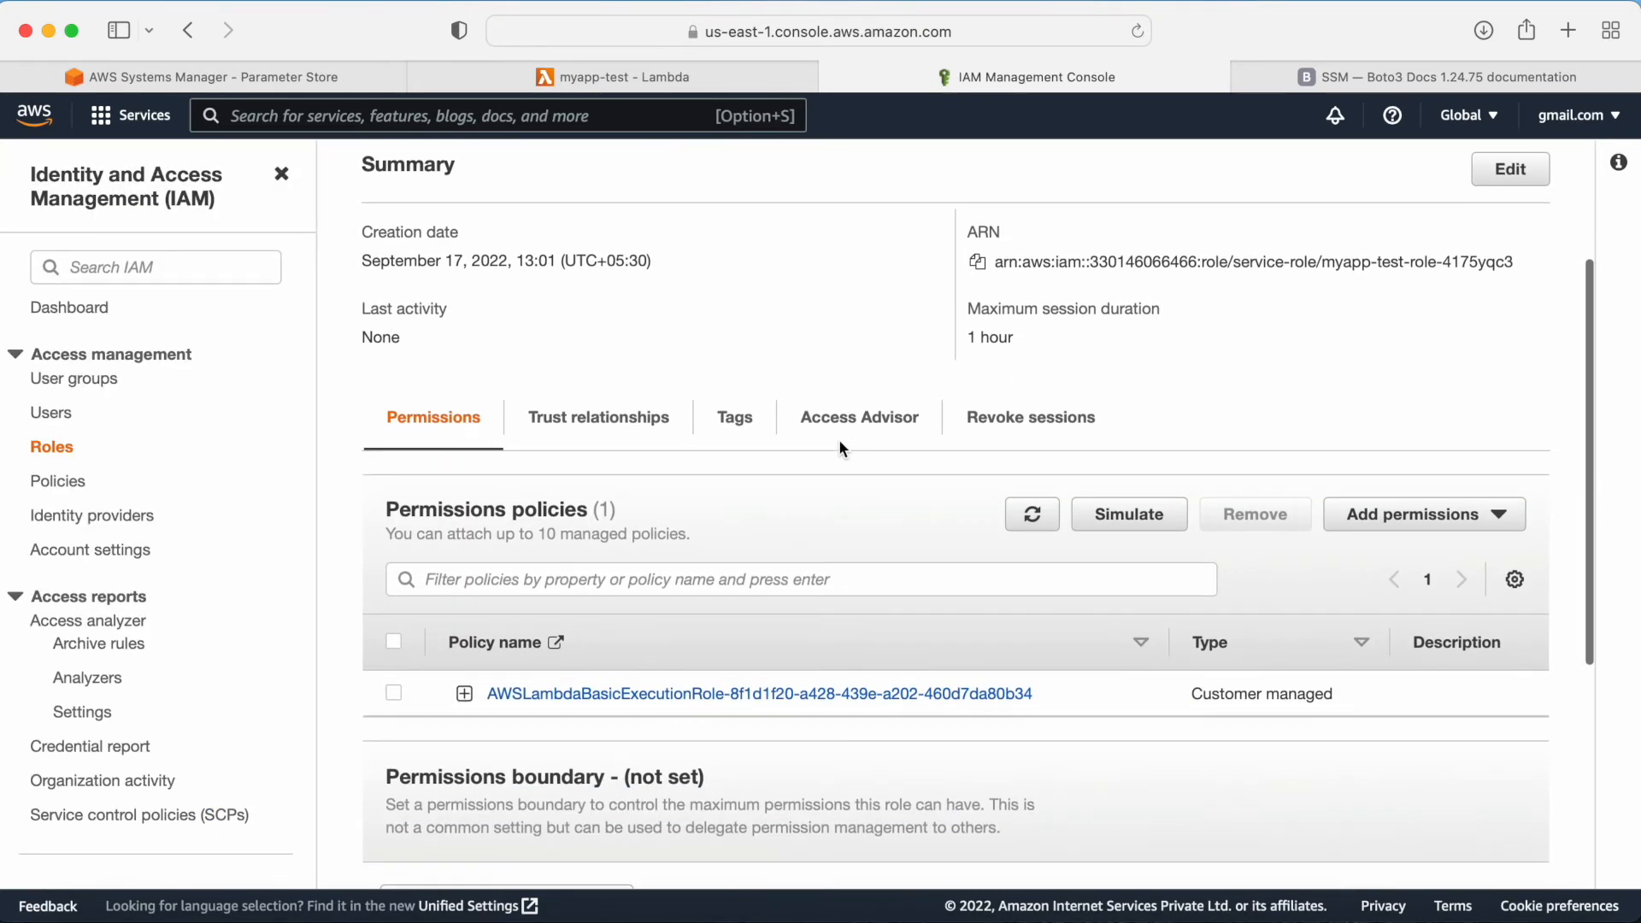
{"action": "left_click", "coordinate": [1032, 419]}
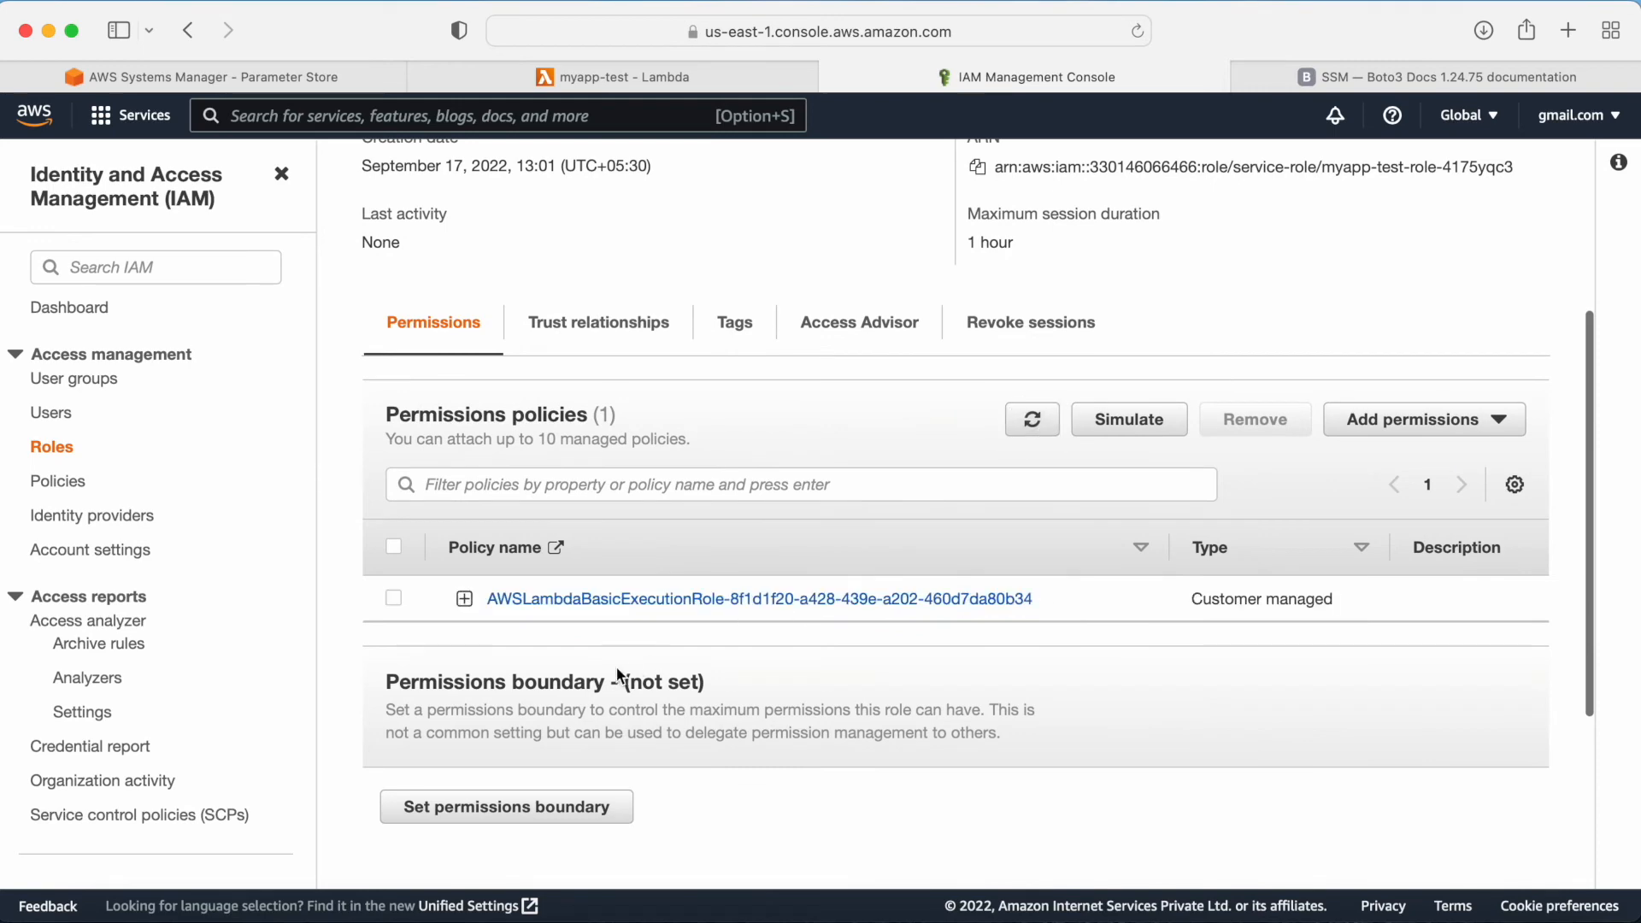
{"action": "scroll", "coordinate": [889, 633], "scroll_direction": "up", "scroll_amount": 5}
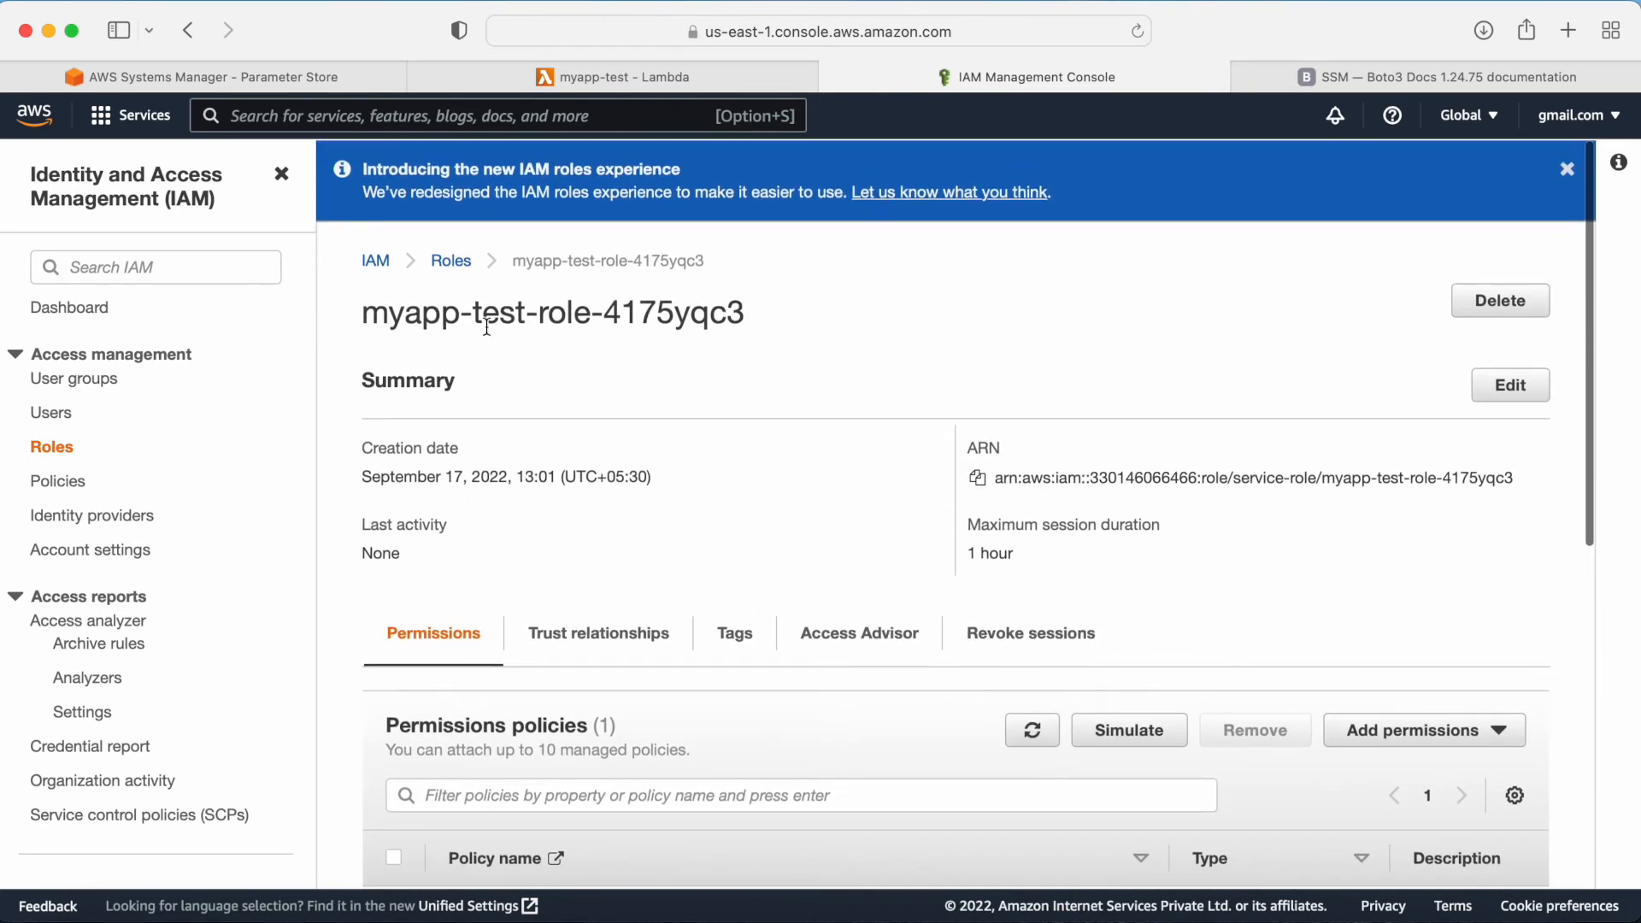
{"action": "left_click", "coordinate": [452, 260]}
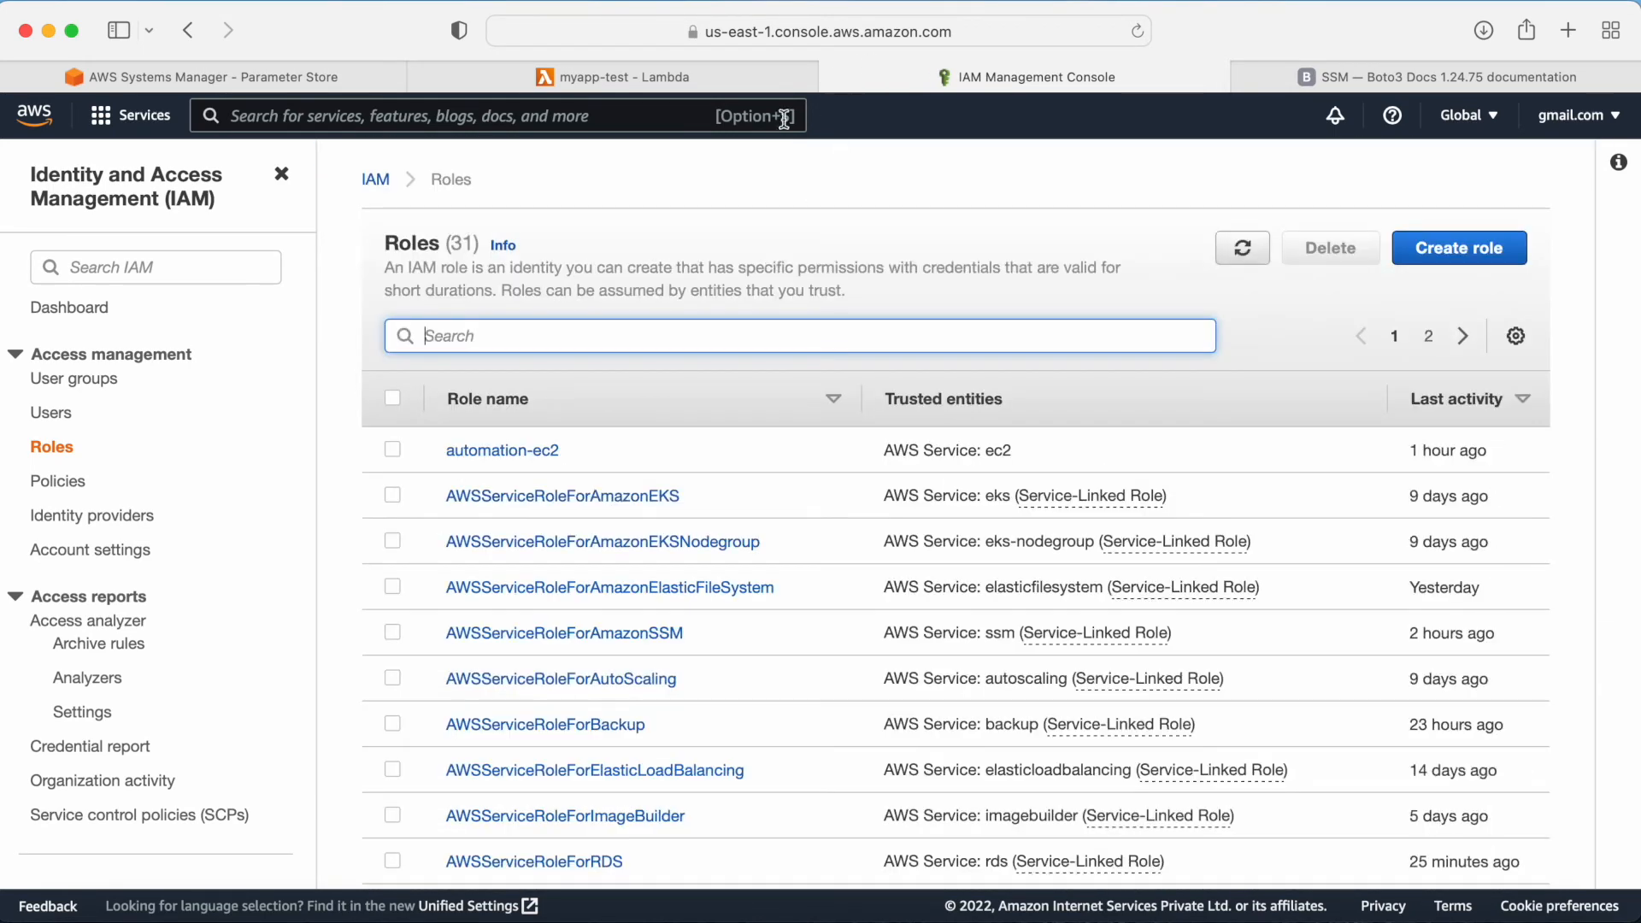
{"action": "left_click", "coordinate": [623, 76]}
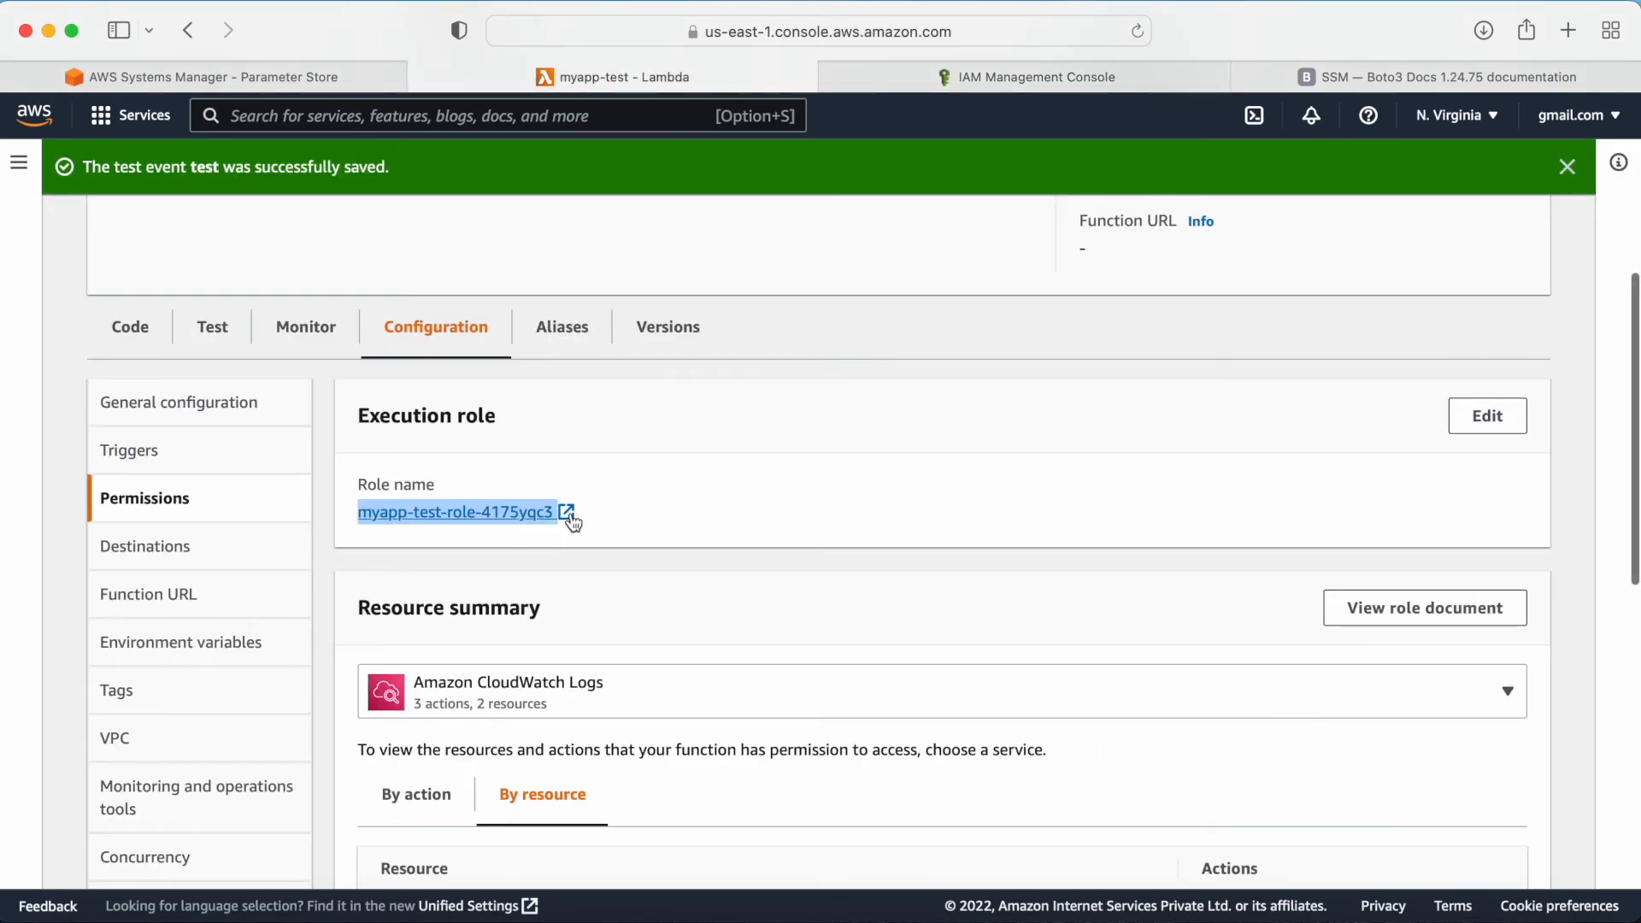
{"action": "left_click", "coordinate": [834, 76]}
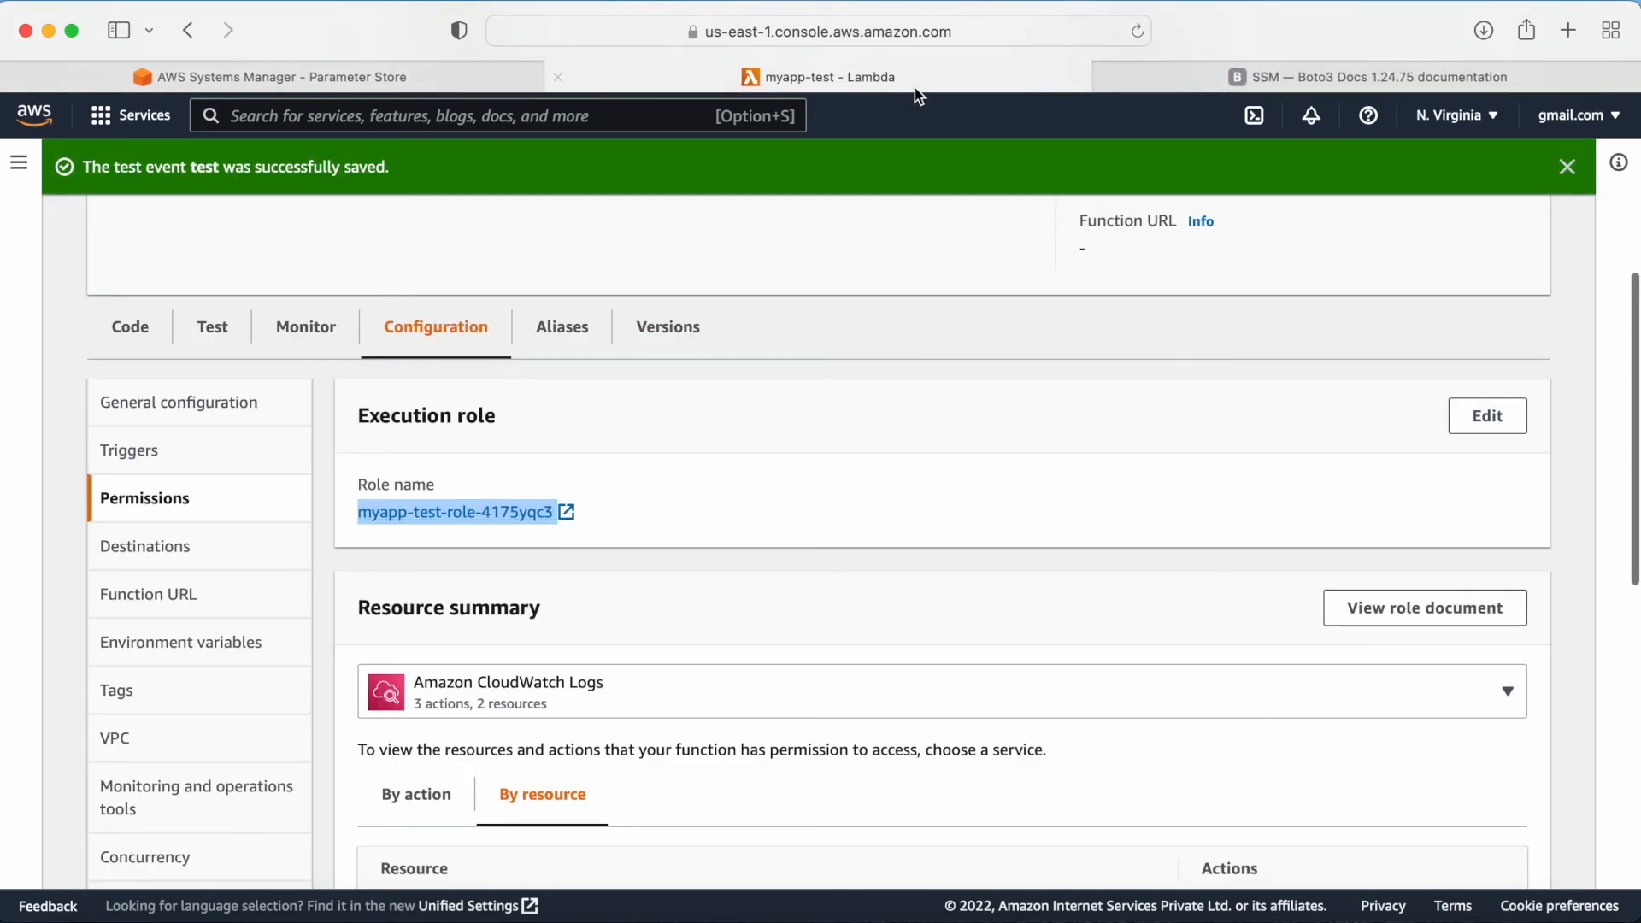
{"action": "left_click", "coordinate": [1143, 75]}
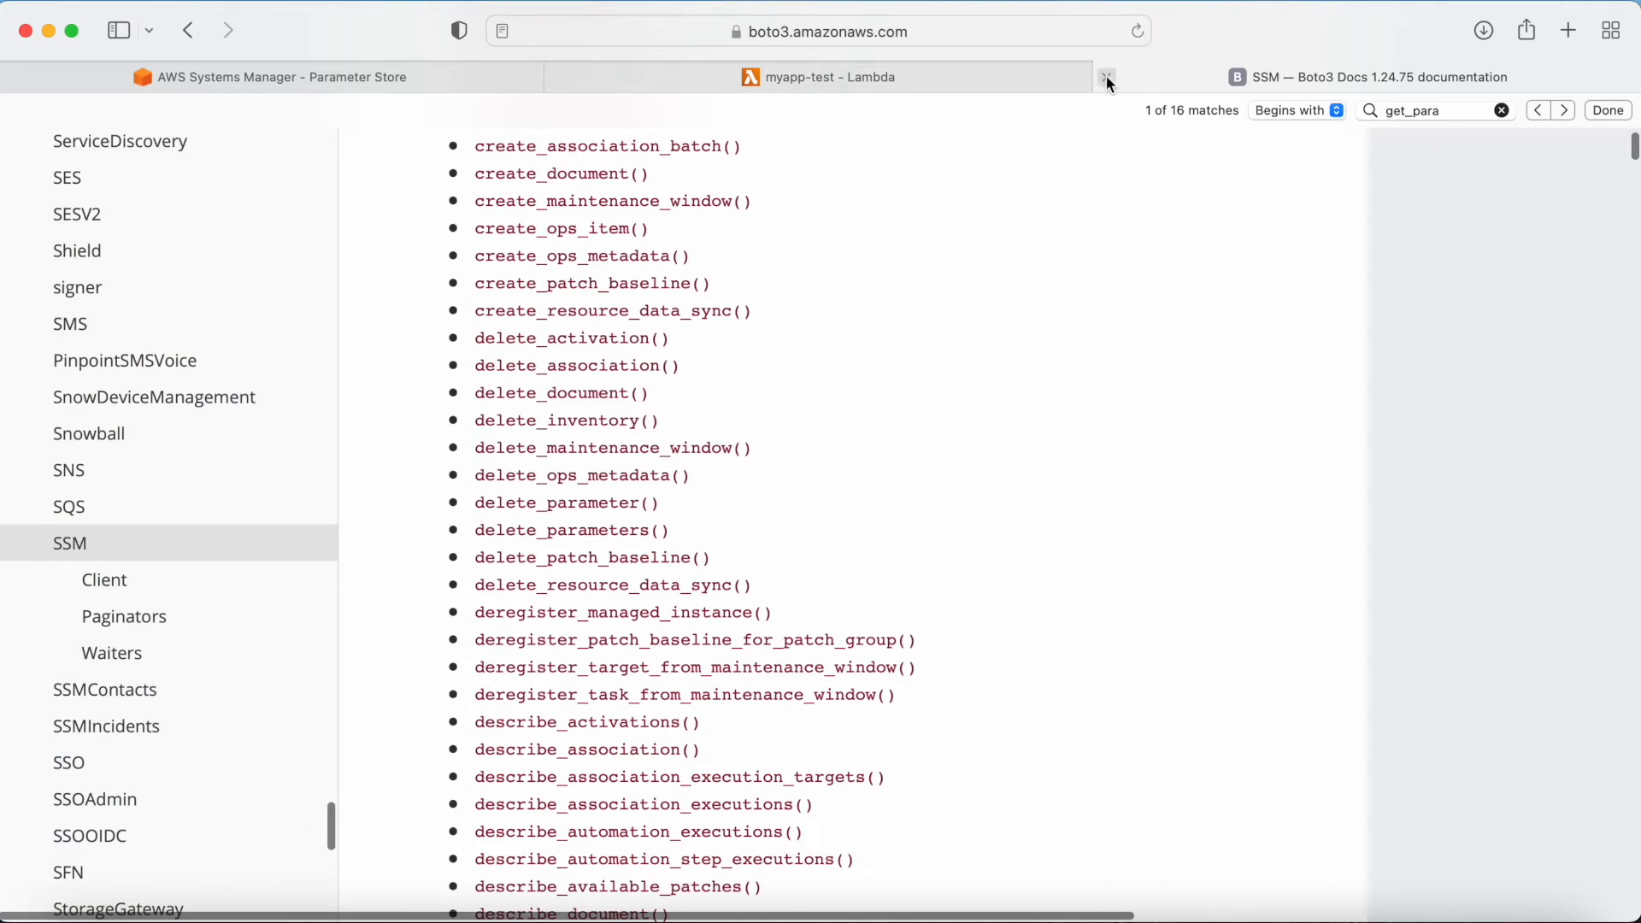
{"action": "left_click", "coordinate": [946, 70]}
{"action": "left_click", "coordinate": [565, 512]}
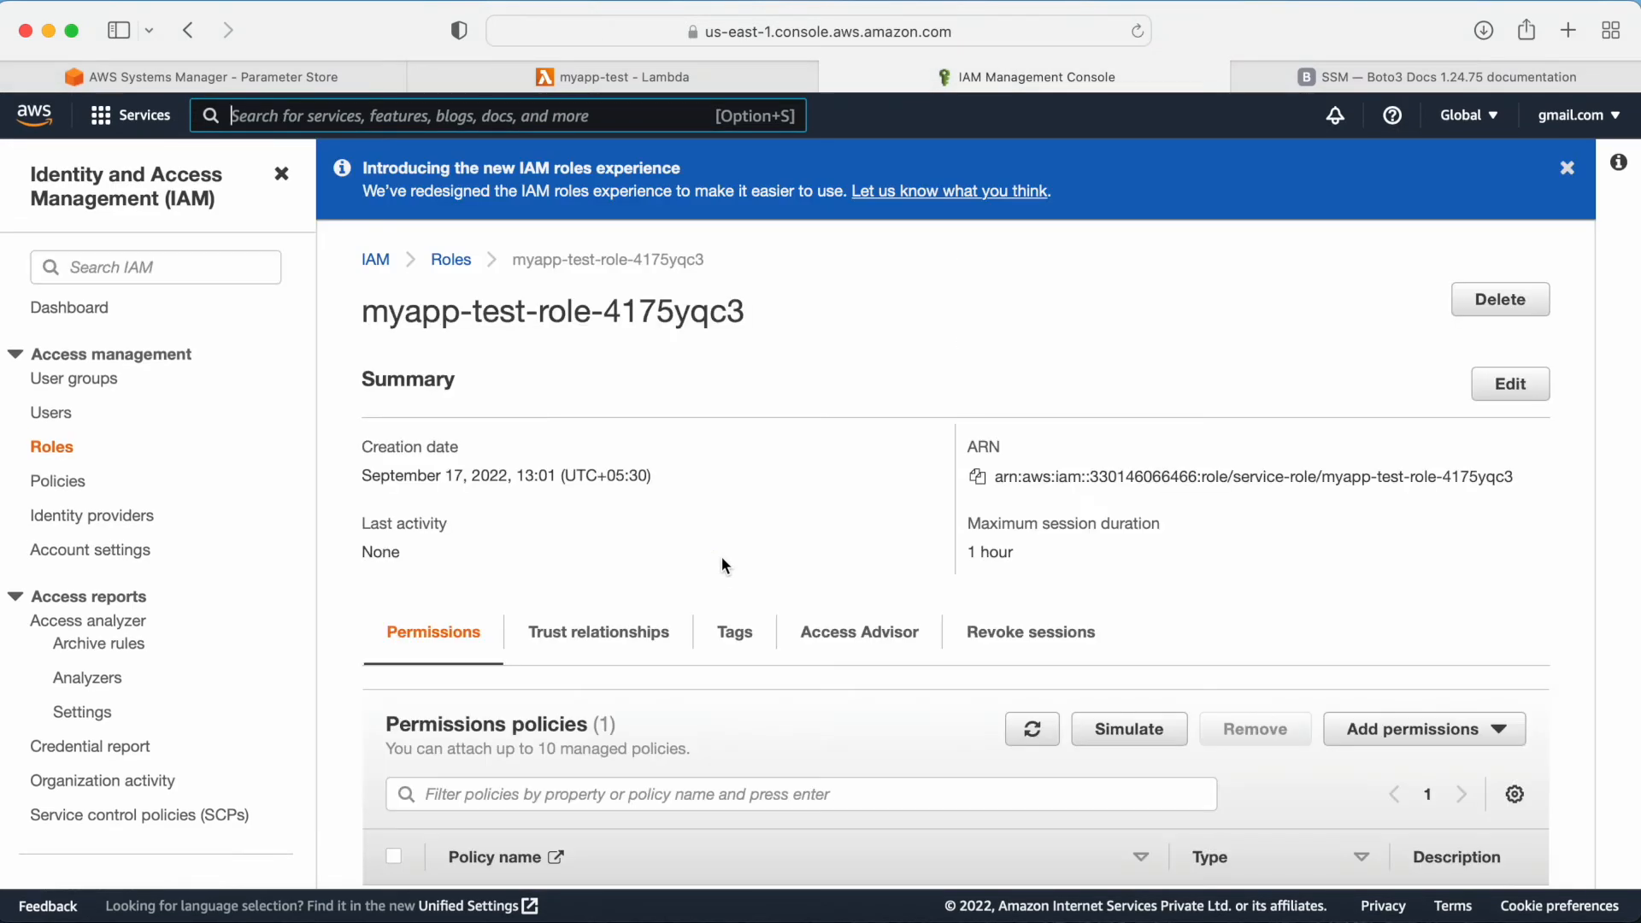
{"action": "scroll", "coordinate": [721, 556], "scroll_direction": "down", "scroll_amount": 4}
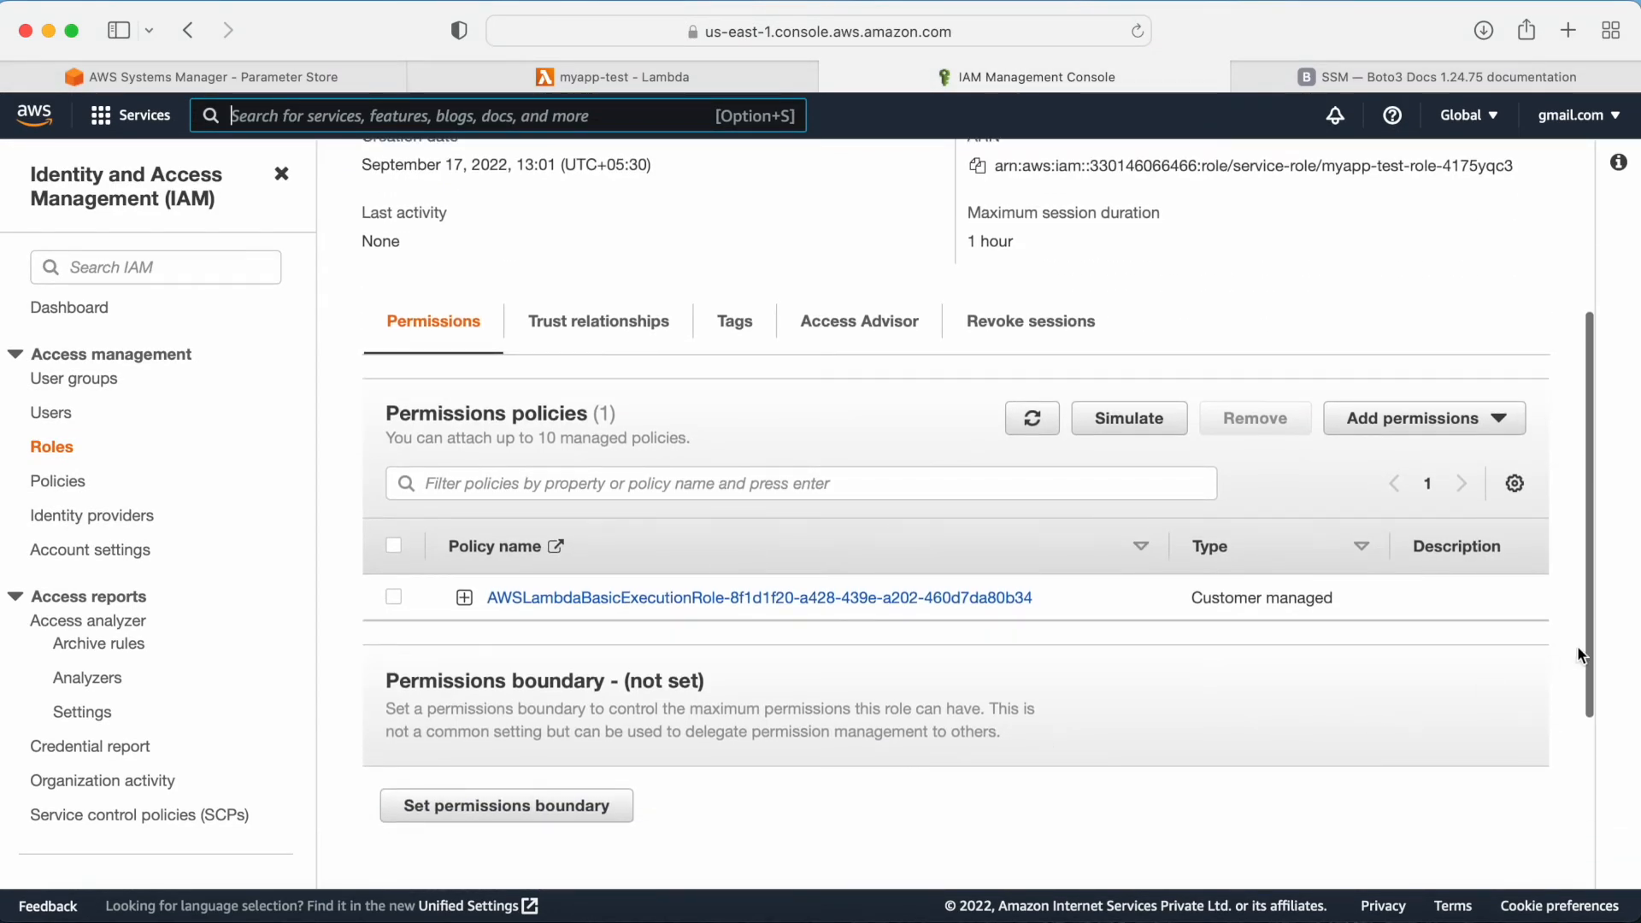
{"action": "mouse_move", "coordinate": [1586, 612]}
{"action": "left_mouse_down"}
{"action": "mouse_move", "coordinate": [1586, 828]}
{"action": "mouse_move", "coordinate": [1575, 589]}
{"action": "left_mouse_up"}
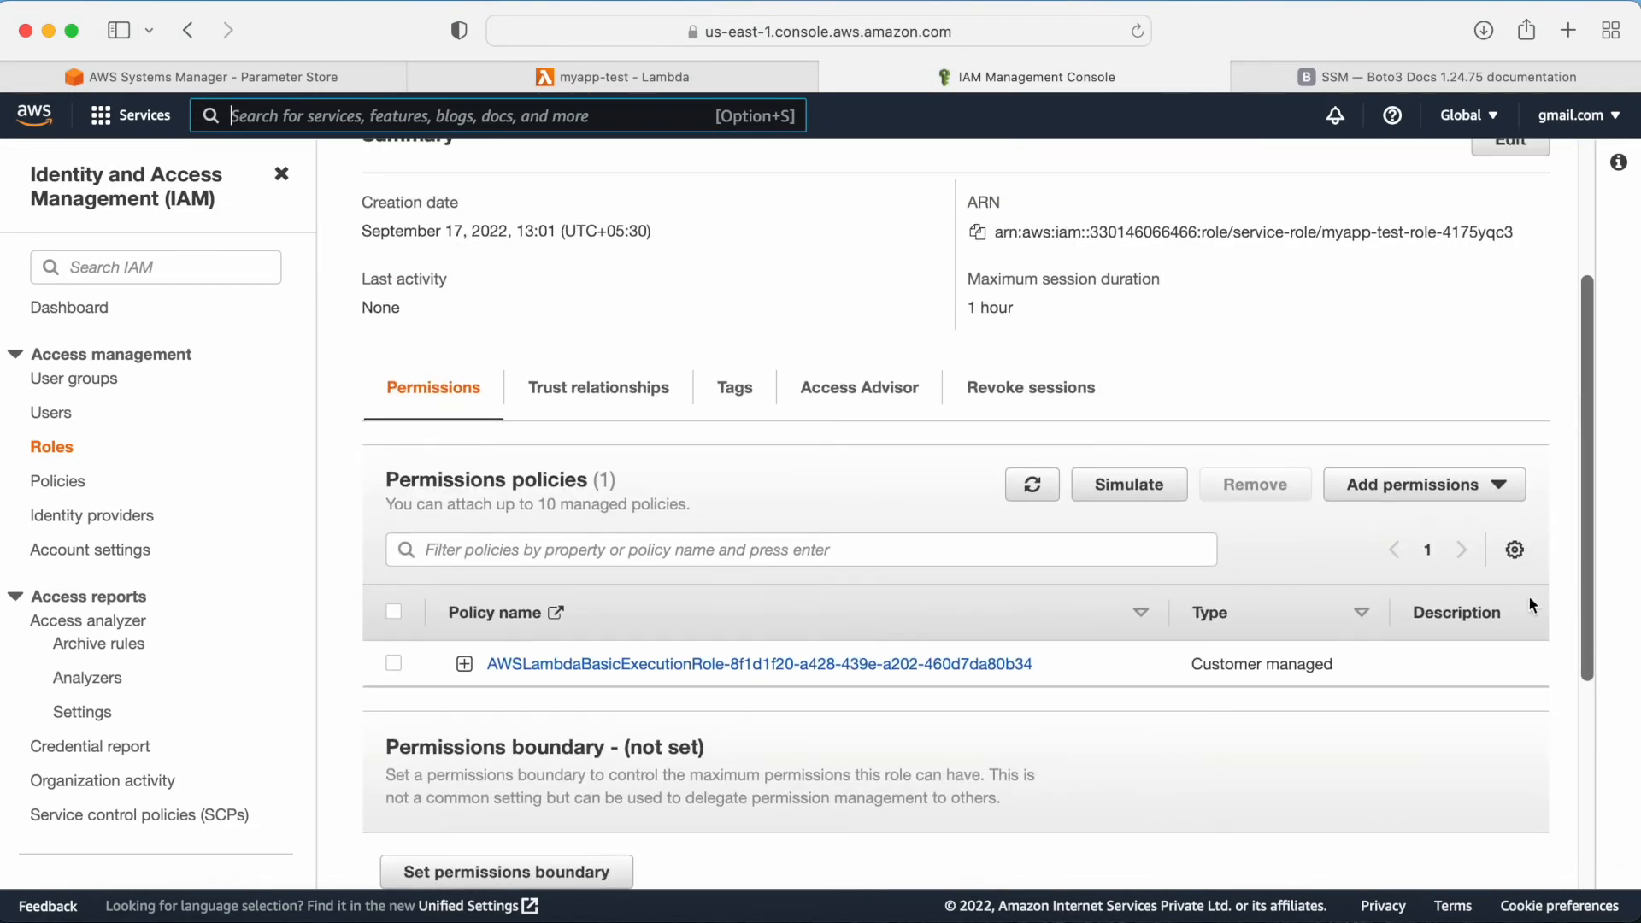
{"action": "scroll", "coordinate": [778, 642], "scroll_direction": "up", "scroll_amount": 1}
{"action": "scroll", "coordinate": [780, 652], "scroll_direction": "down", "scroll_amount": 1}
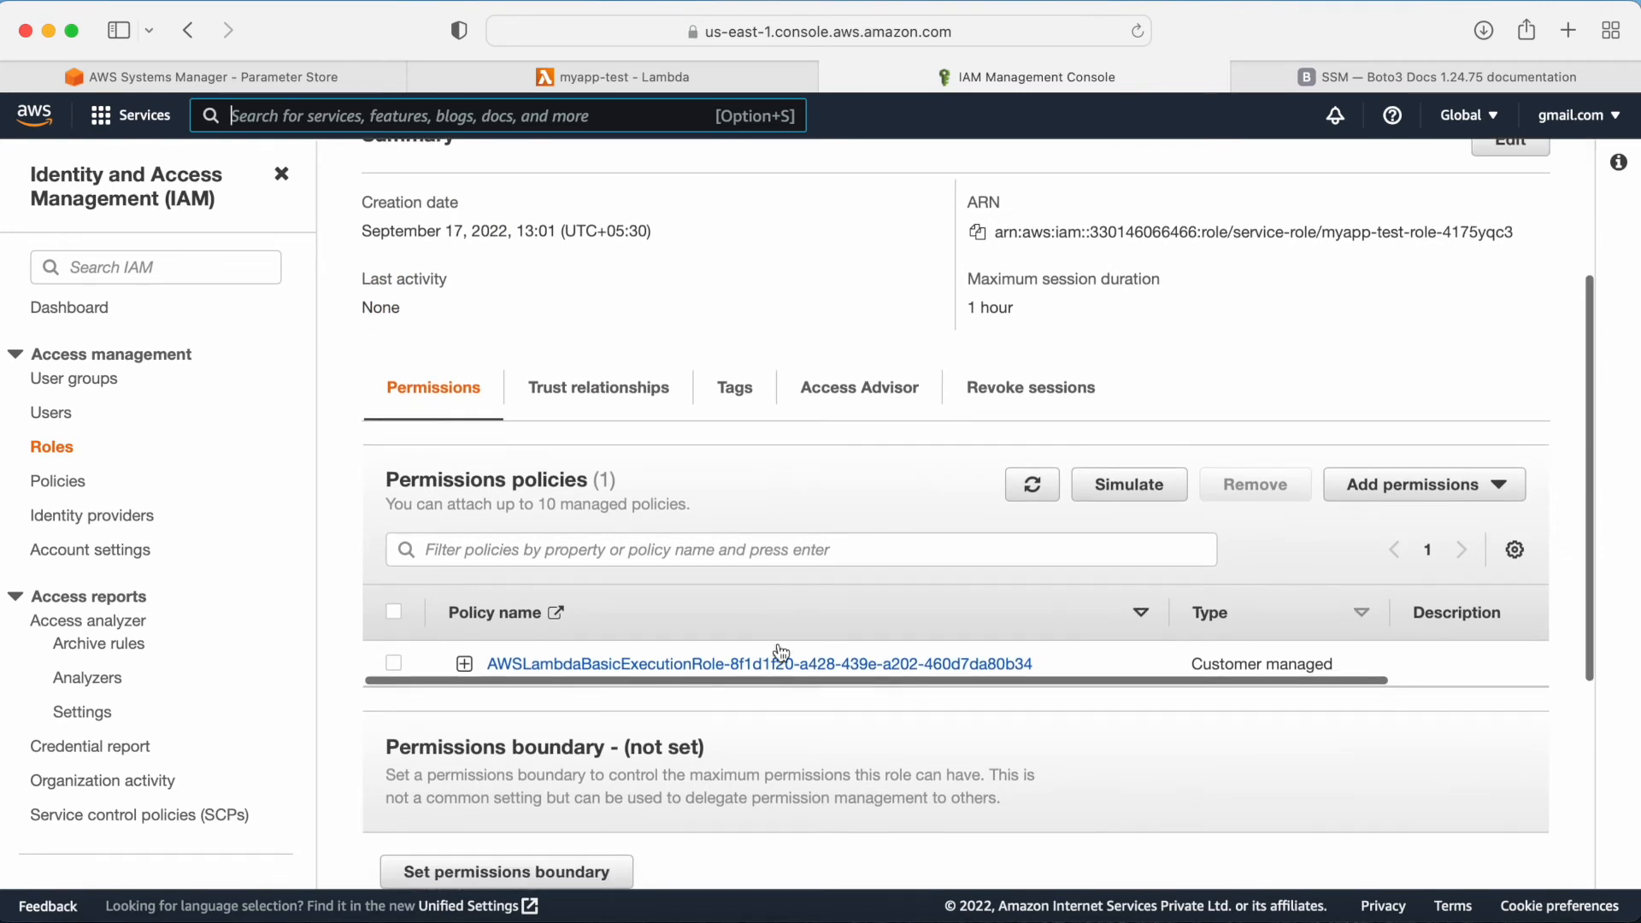
{"action": "scroll", "coordinate": [780, 652], "scroll_direction": "up", "scroll_amount": 5}
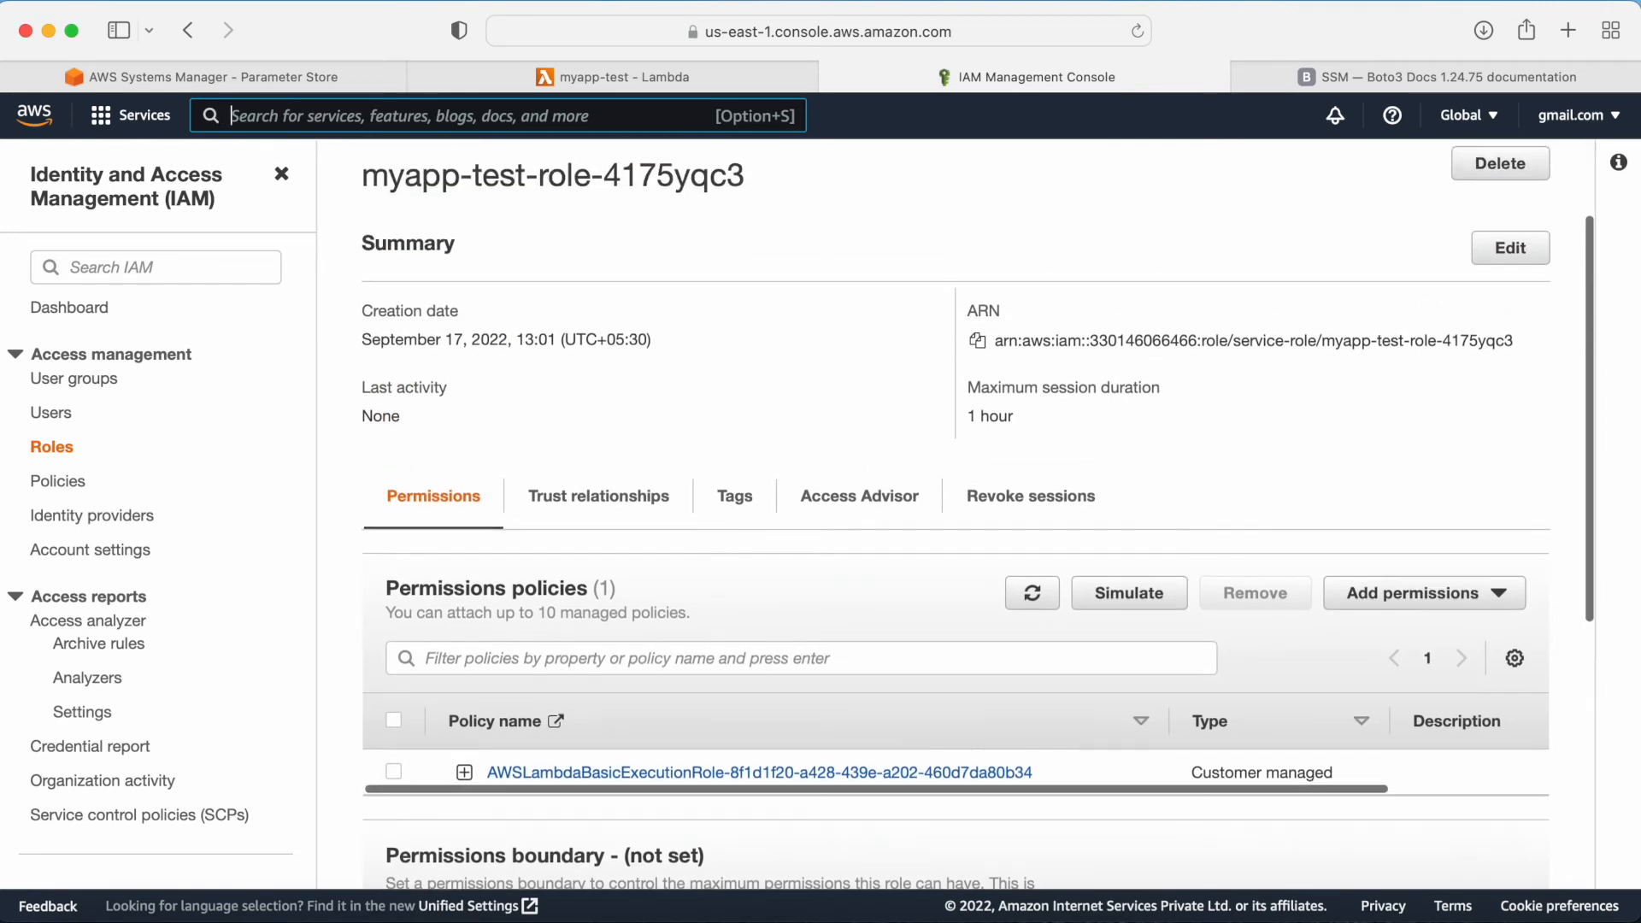
Step: Start creating a new policy from the role's attach-permissions page and choose the Systems Manager service
{"action": "left_click", "coordinate": [1423, 593]}
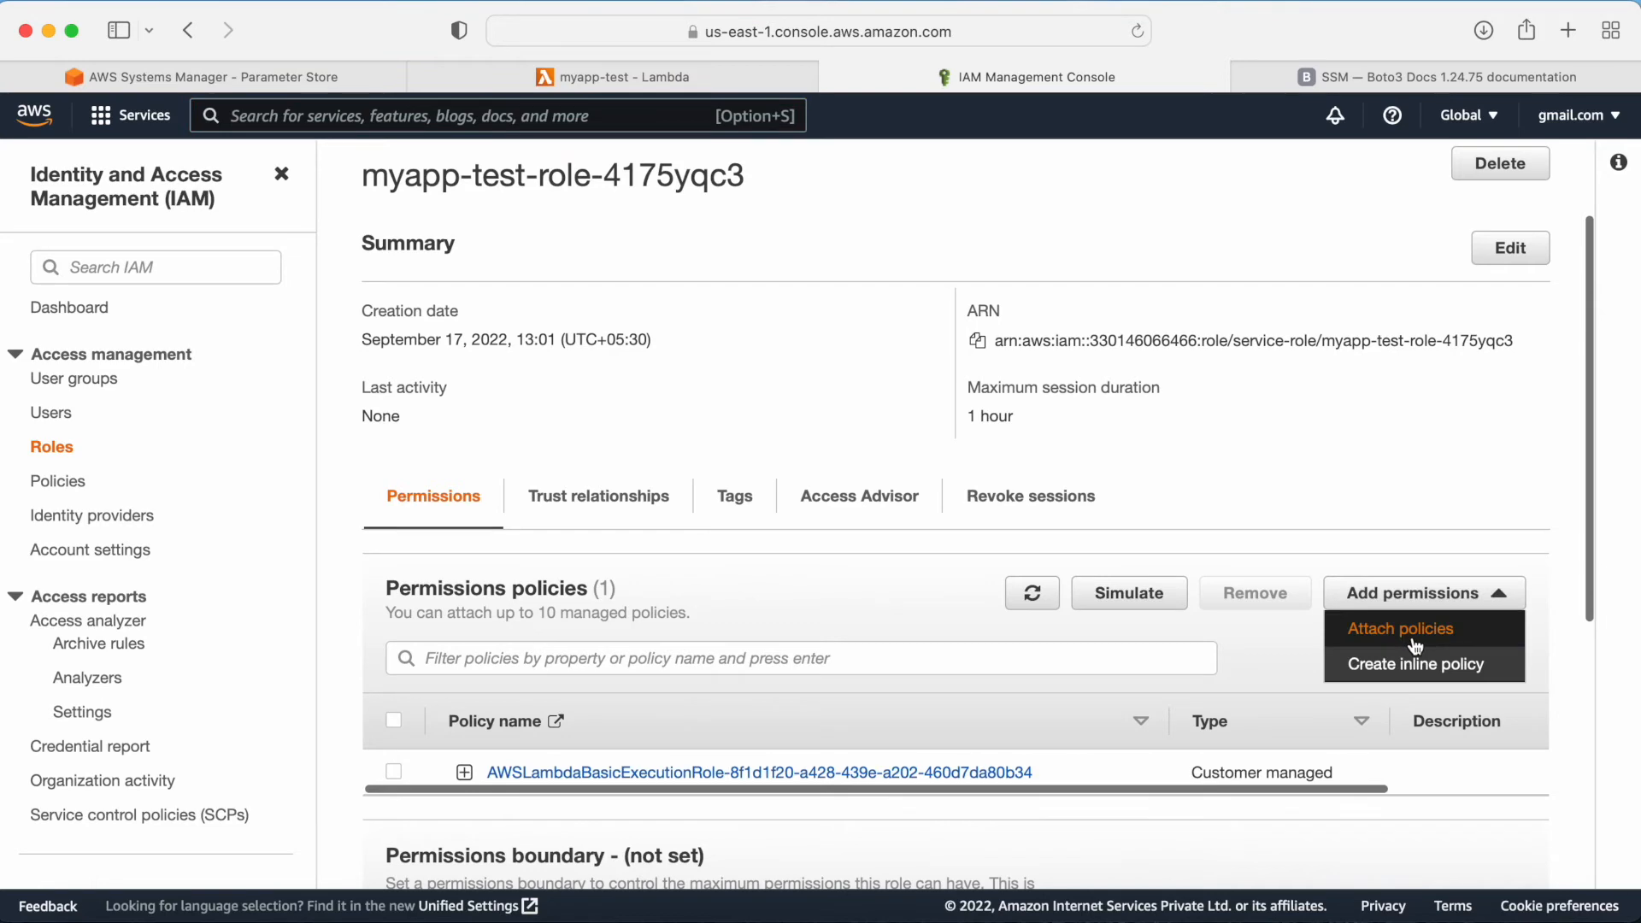
{"action": "left_click", "coordinate": [1402, 623]}
{"action": "left_click", "coordinate": [1425, 481]}
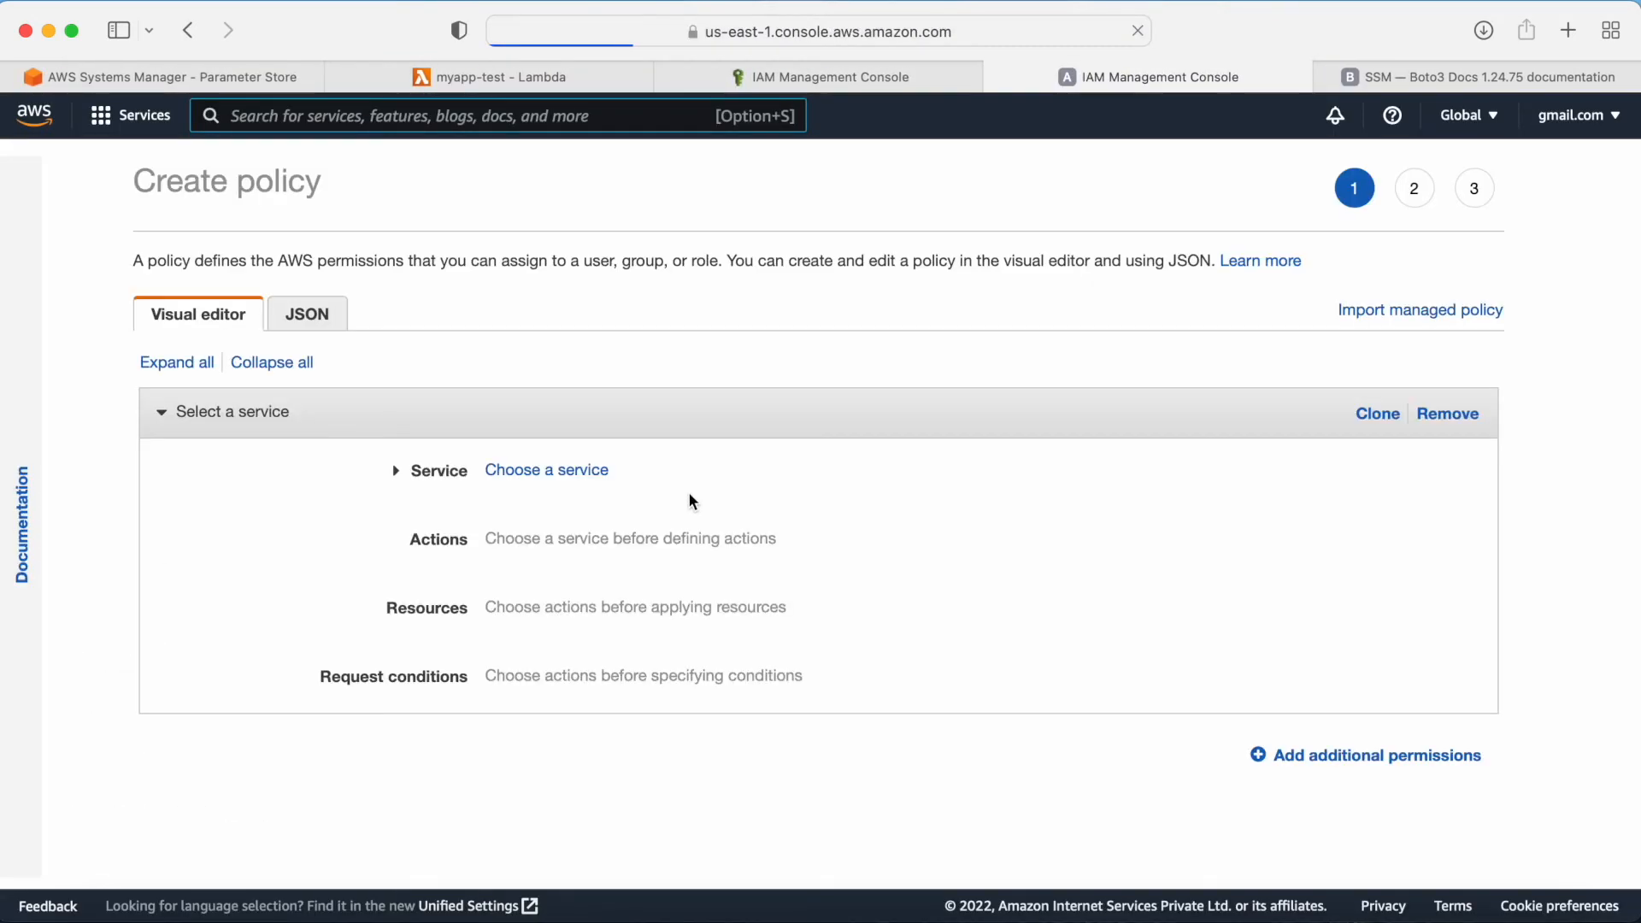
{"action": "left_click", "coordinate": [521, 470]}
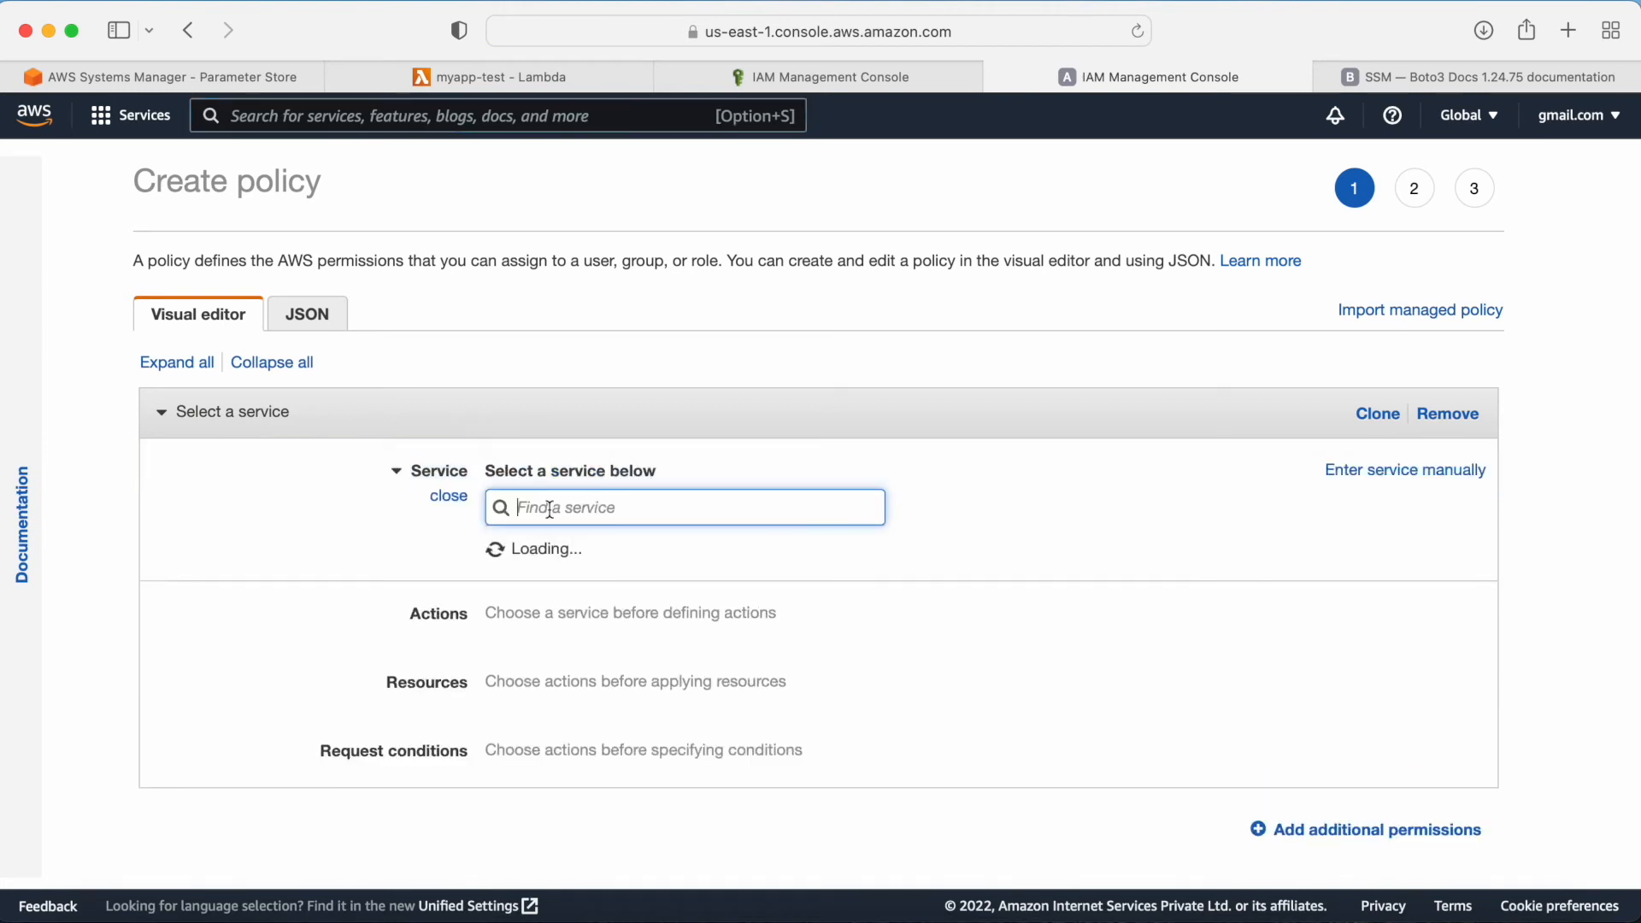
{"action": "type", "text": "sy"}
{"action": "key", "text": "BackSpace"}
{"action": "type", "text": "ys"}
{"action": "left_click", "coordinate": [567, 561]}
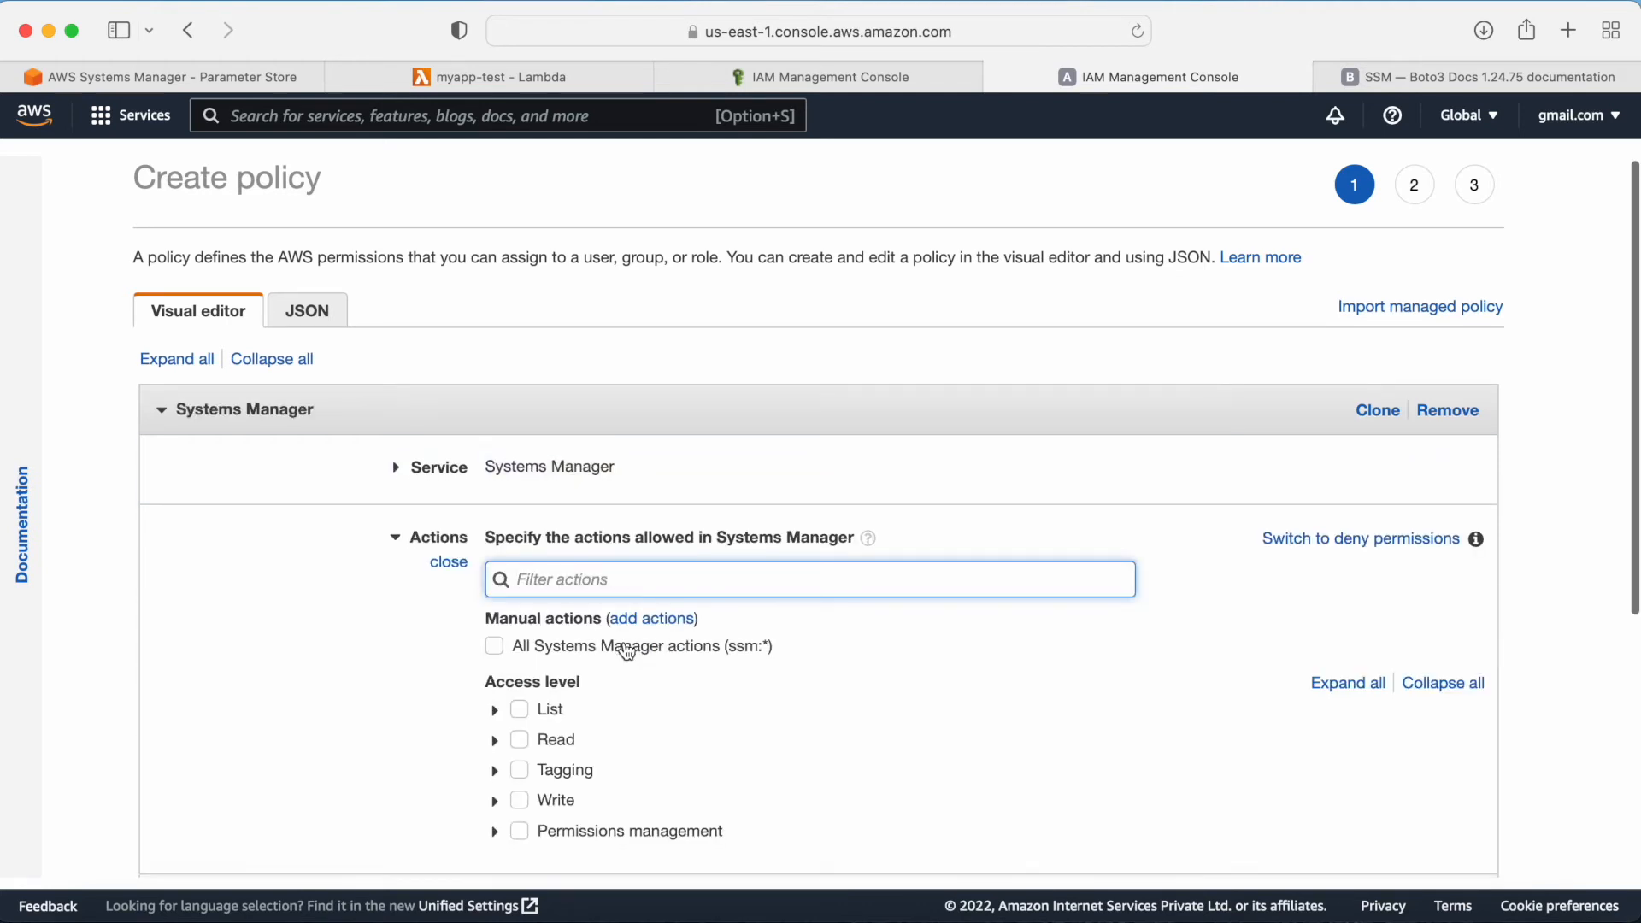
Step: Allow the Read actions GetParameter, GetParameters and GetParametersByPath
{"action": "scroll", "coordinate": [623, 650], "scroll_direction": "down", "scroll_amount": 2}
{"action": "left_click", "coordinate": [495, 621]}
{"action": "scroll", "coordinate": [1183, 699], "scroll_direction": "down", "scroll_amount": 6}
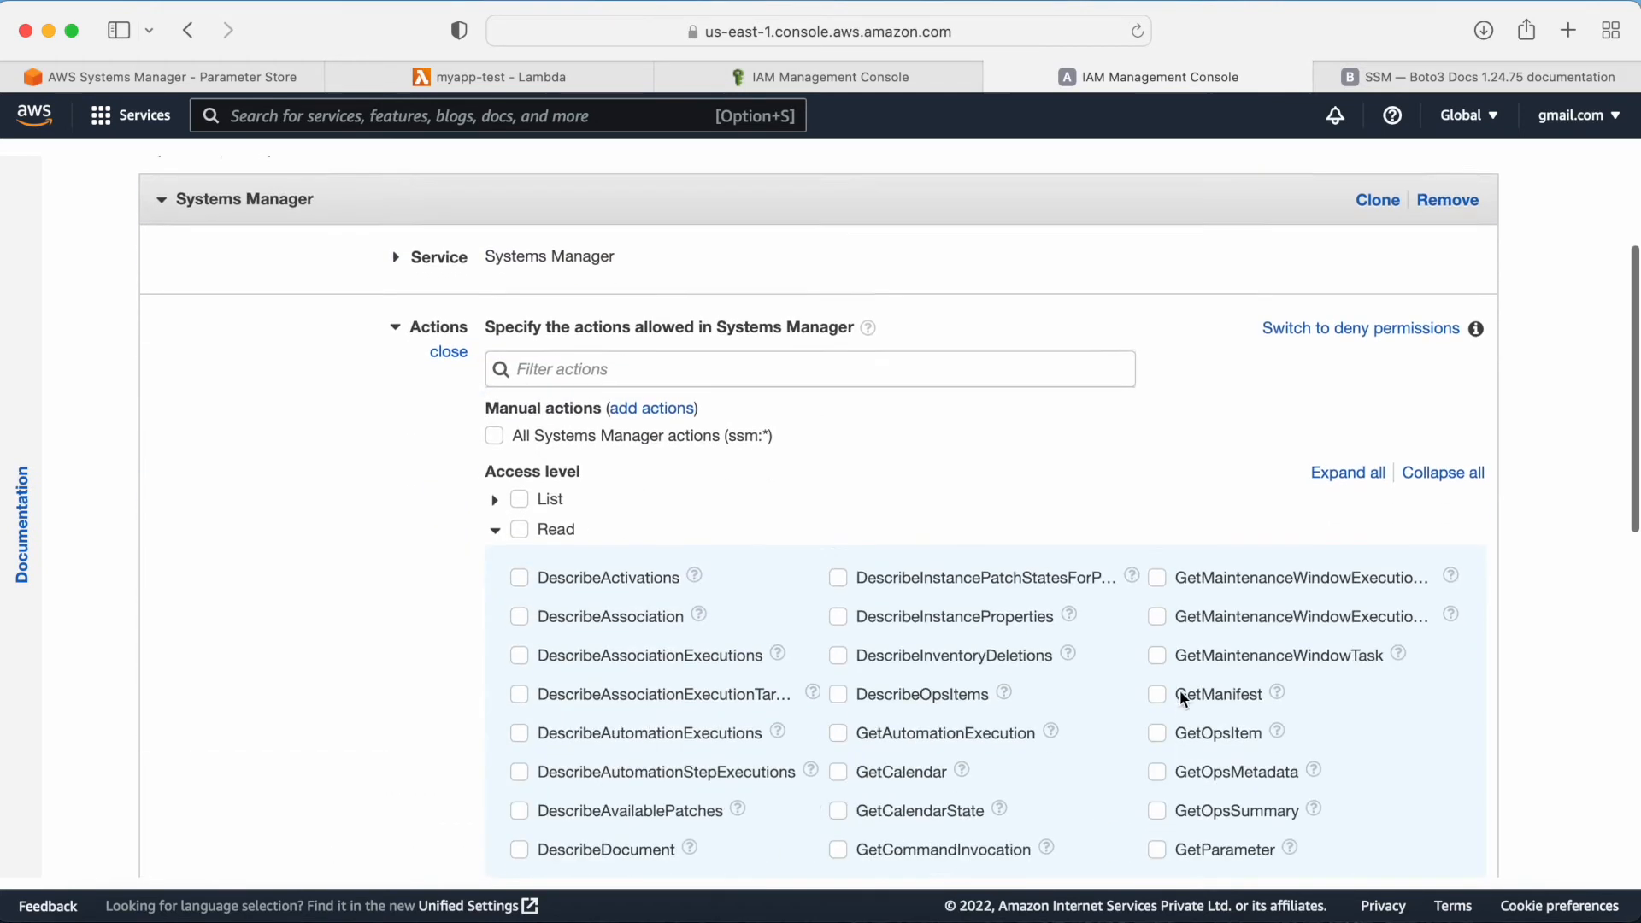
{"action": "left_click", "coordinate": [1158, 590]}
{"action": "left_click", "coordinate": [1158, 662]}
{"action": "left_click", "coordinate": [1158, 585]}
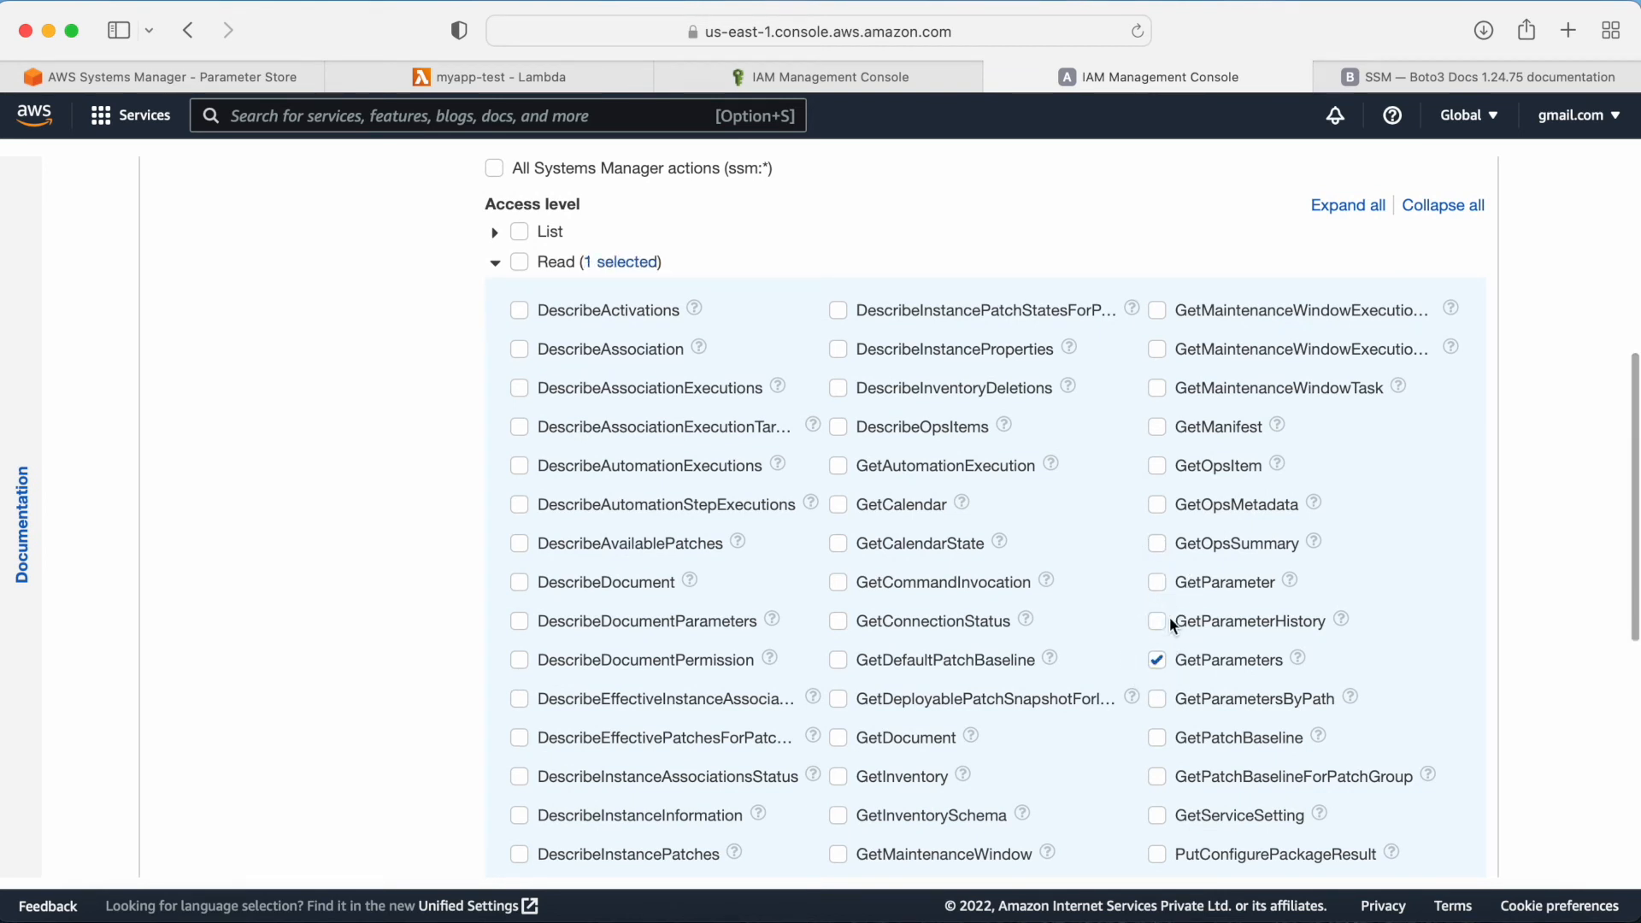
{"action": "left_click", "coordinate": [1158, 700]}
{"action": "left_click", "coordinate": [1159, 584]}
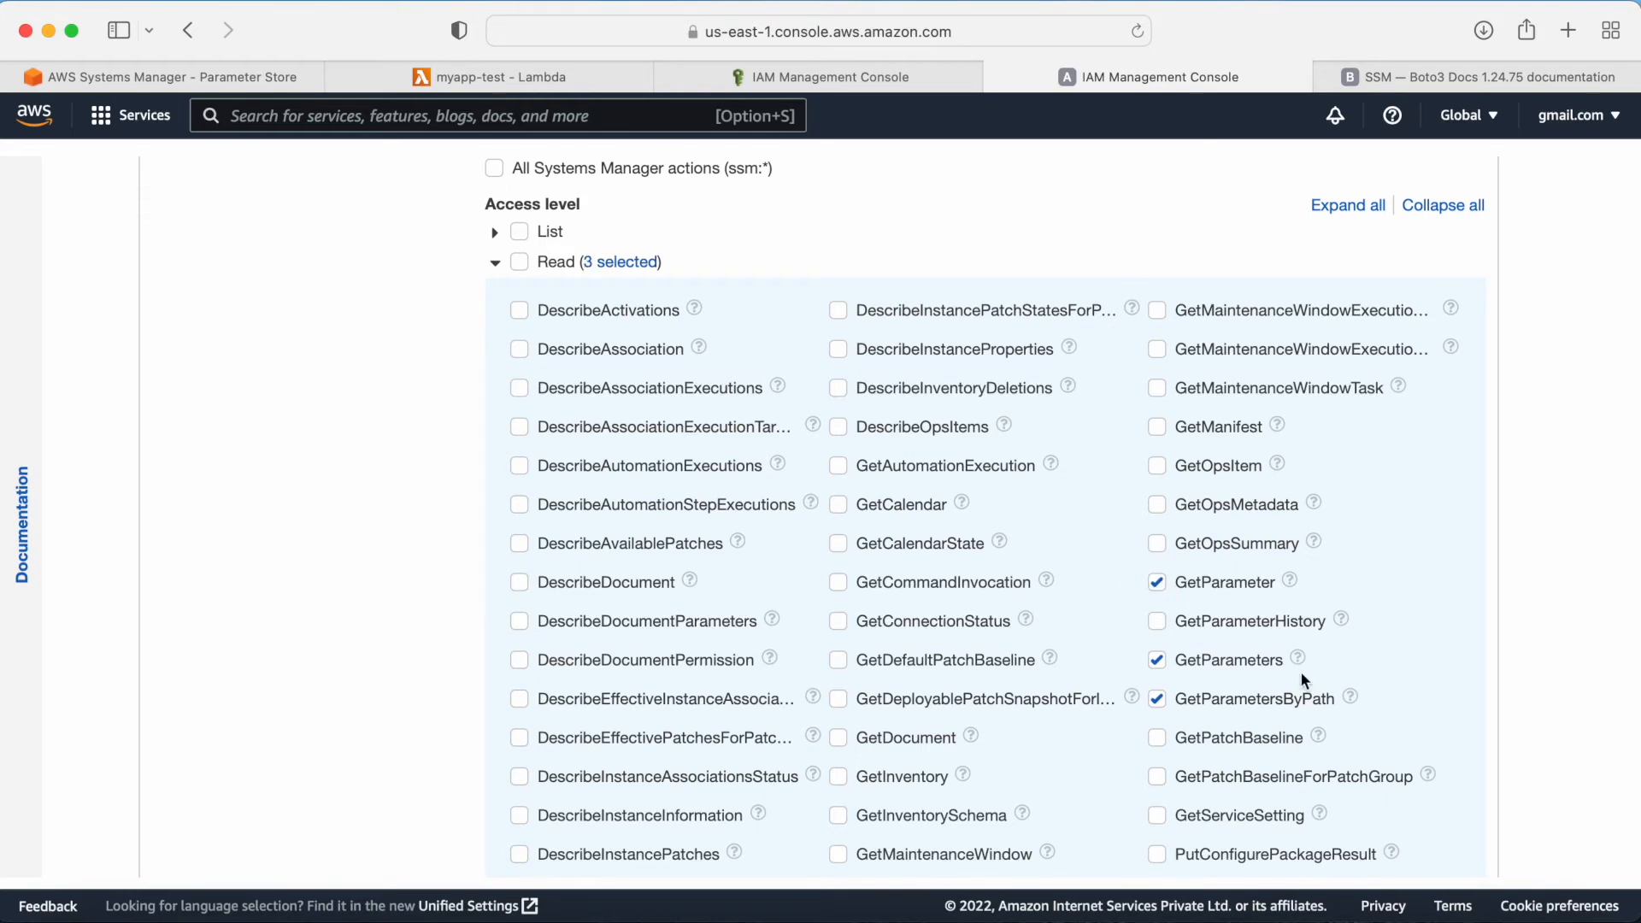
{"action": "scroll", "coordinate": [1301, 679], "scroll_direction": "down", "scroll_amount": 5}
{"action": "scroll", "coordinate": [1300, 679], "scroll_direction": "down", "scroll_amount": 4}
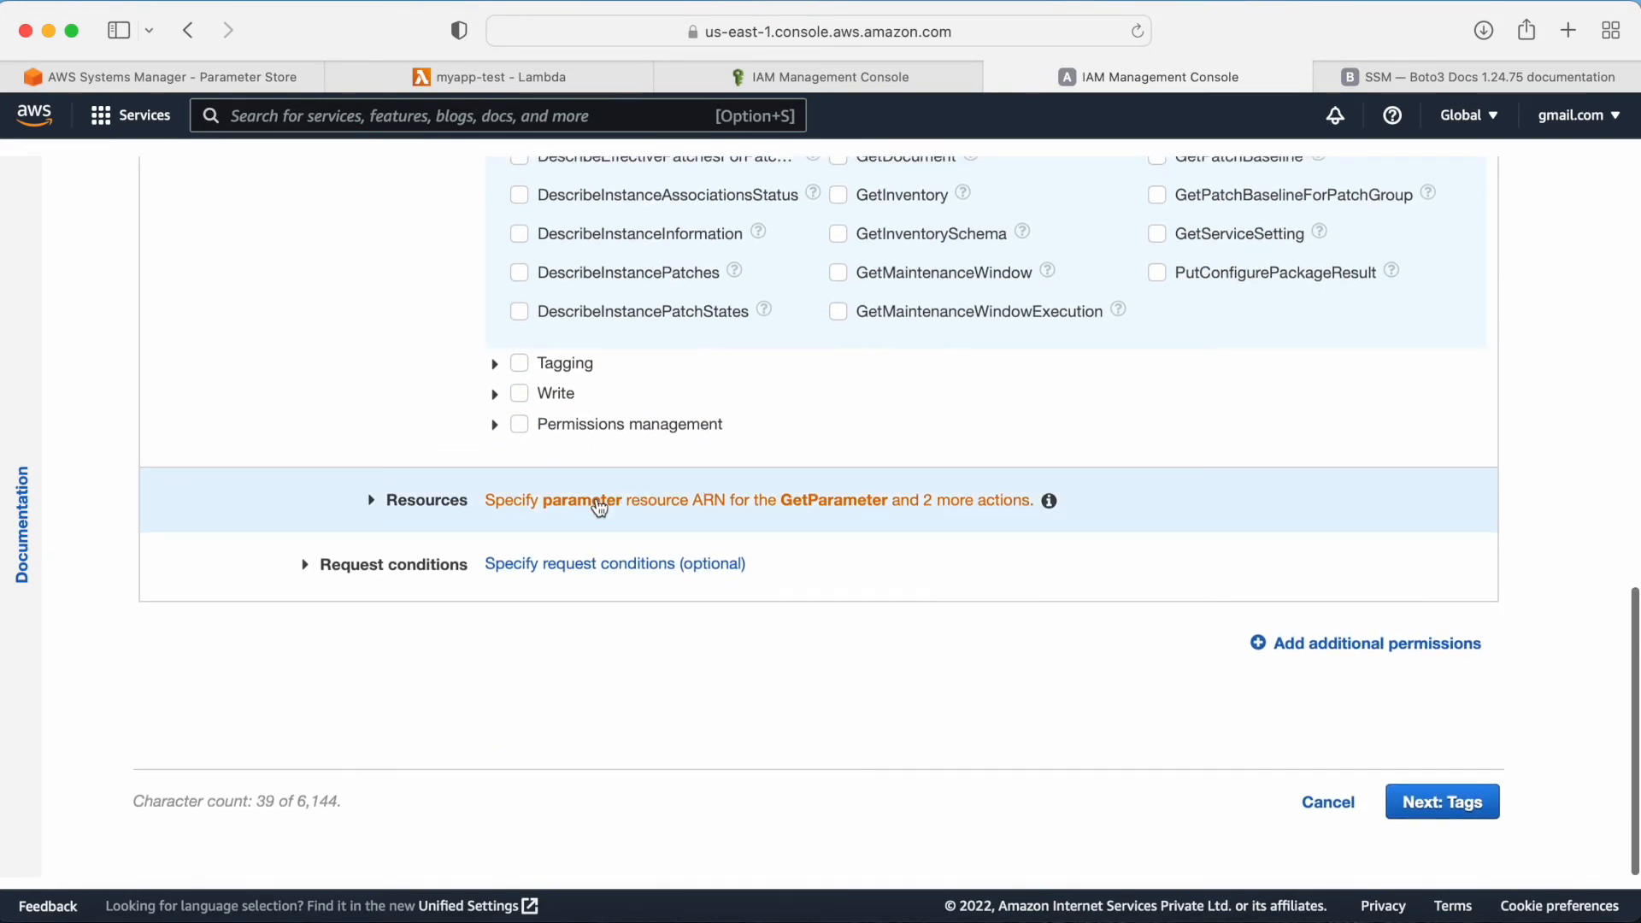
Step: Restrict the policy to specific parameter resources and start adding a parameter ARN
{"action": "left_click", "coordinate": [599, 510]}
{"action": "left_click", "coordinate": [573, 598]}
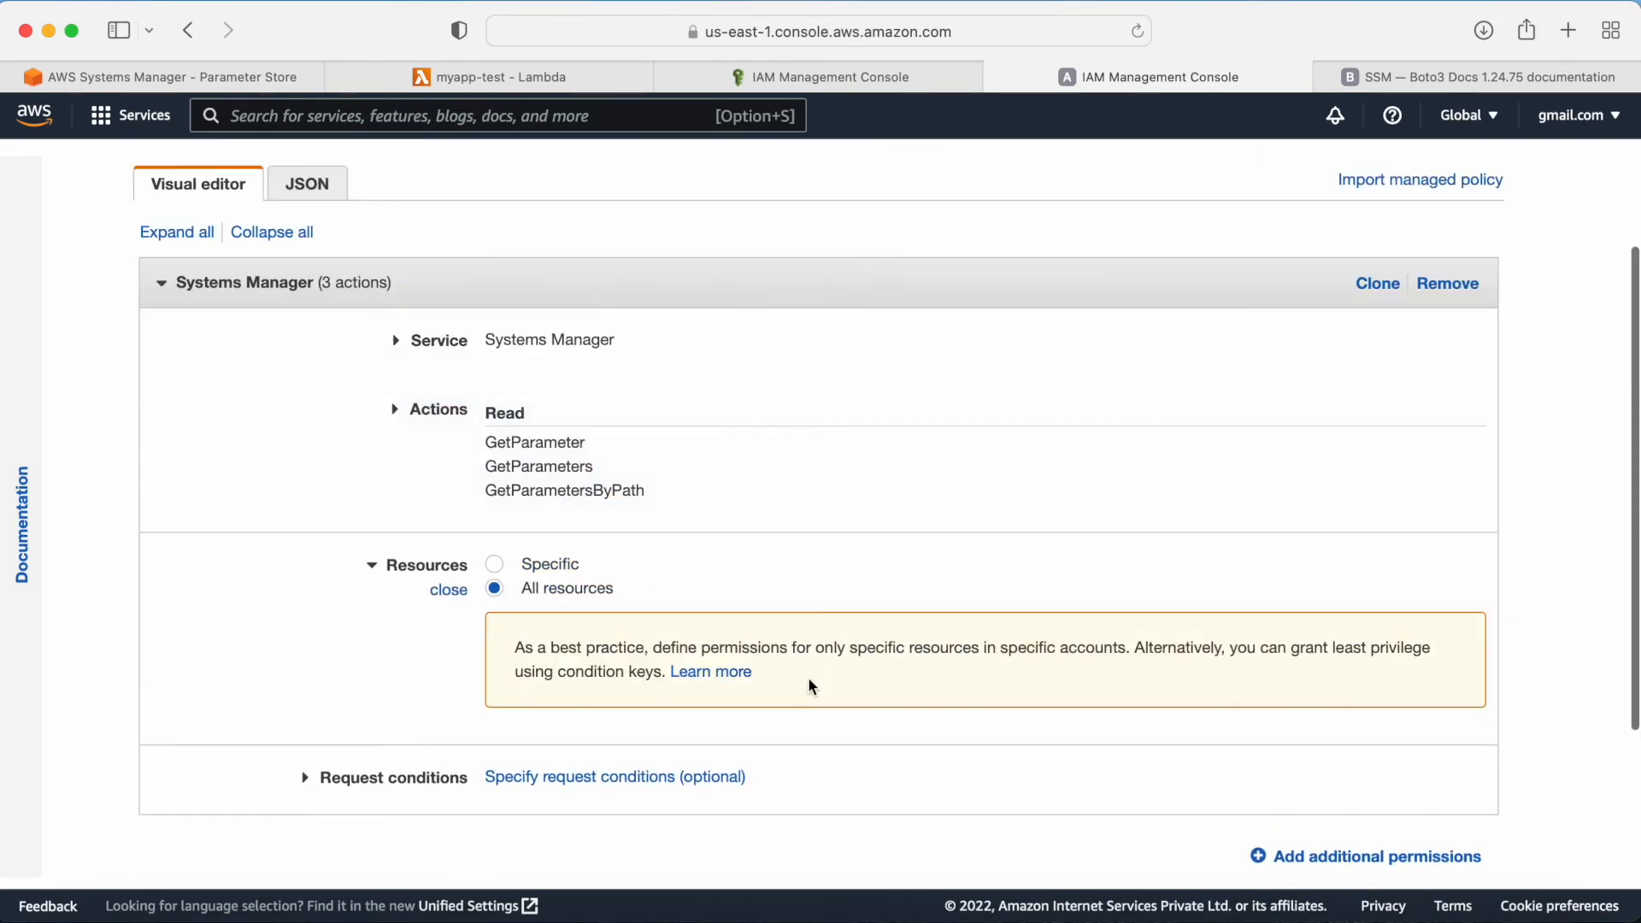
{"action": "scroll", "coordinate": [769, 667], "scroll_direction": "down", "scroll_amount": 1}
{"action": "left_click", "coordinate": [495, 548]}
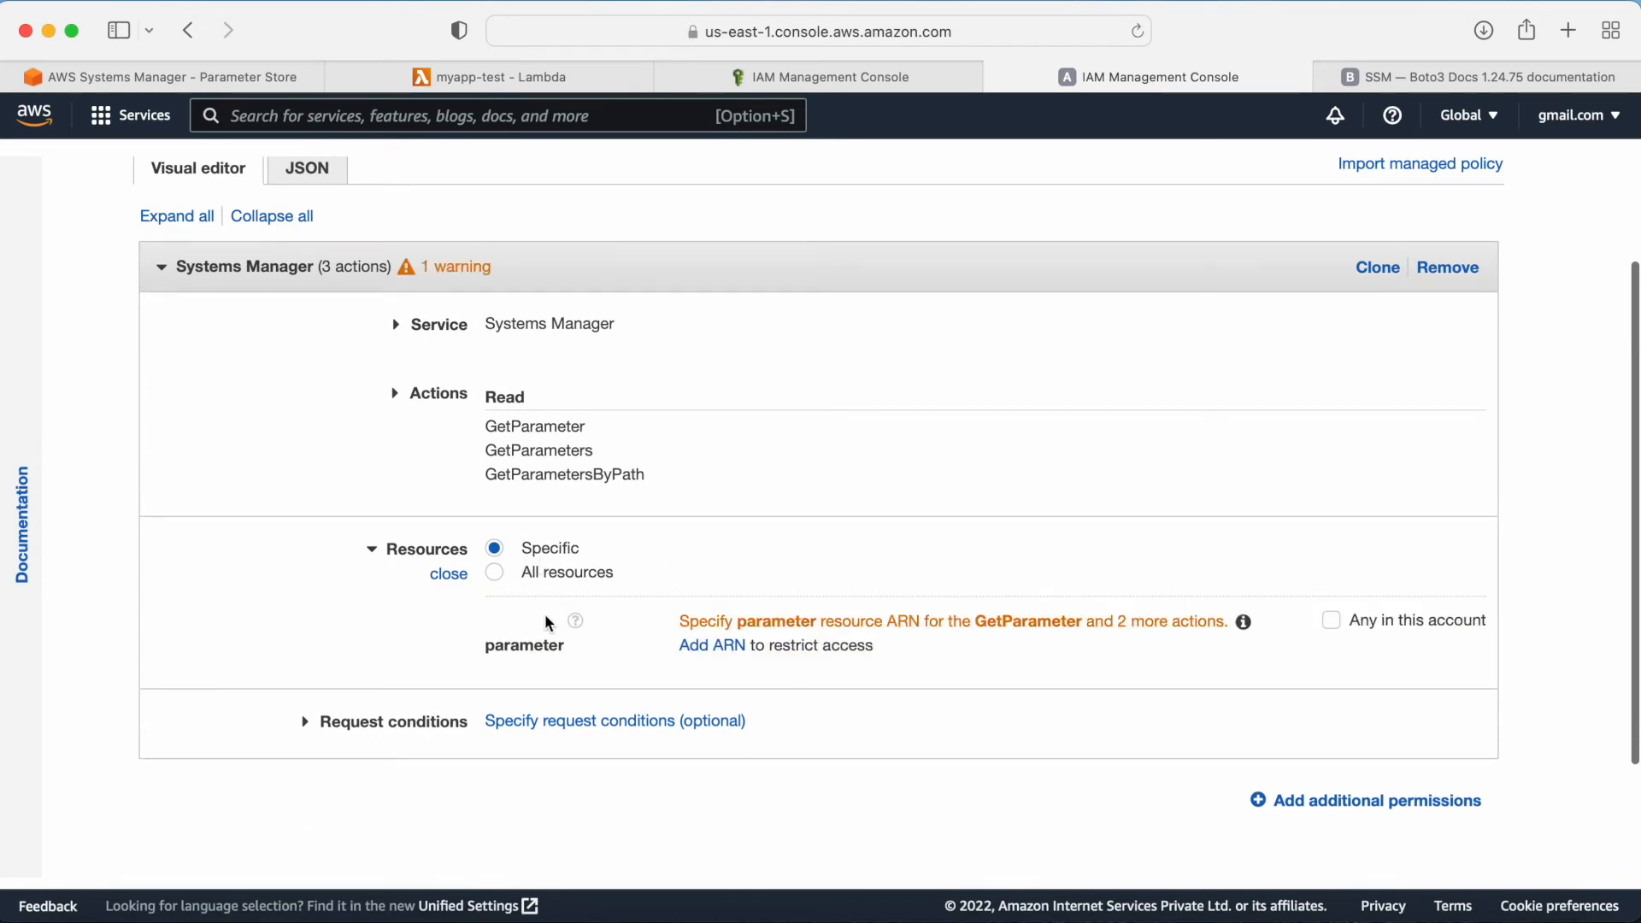
{"action": "left_click", "coordinate": [726, 645]}
{"action": "left_click", "coordinate": [827, 561]}
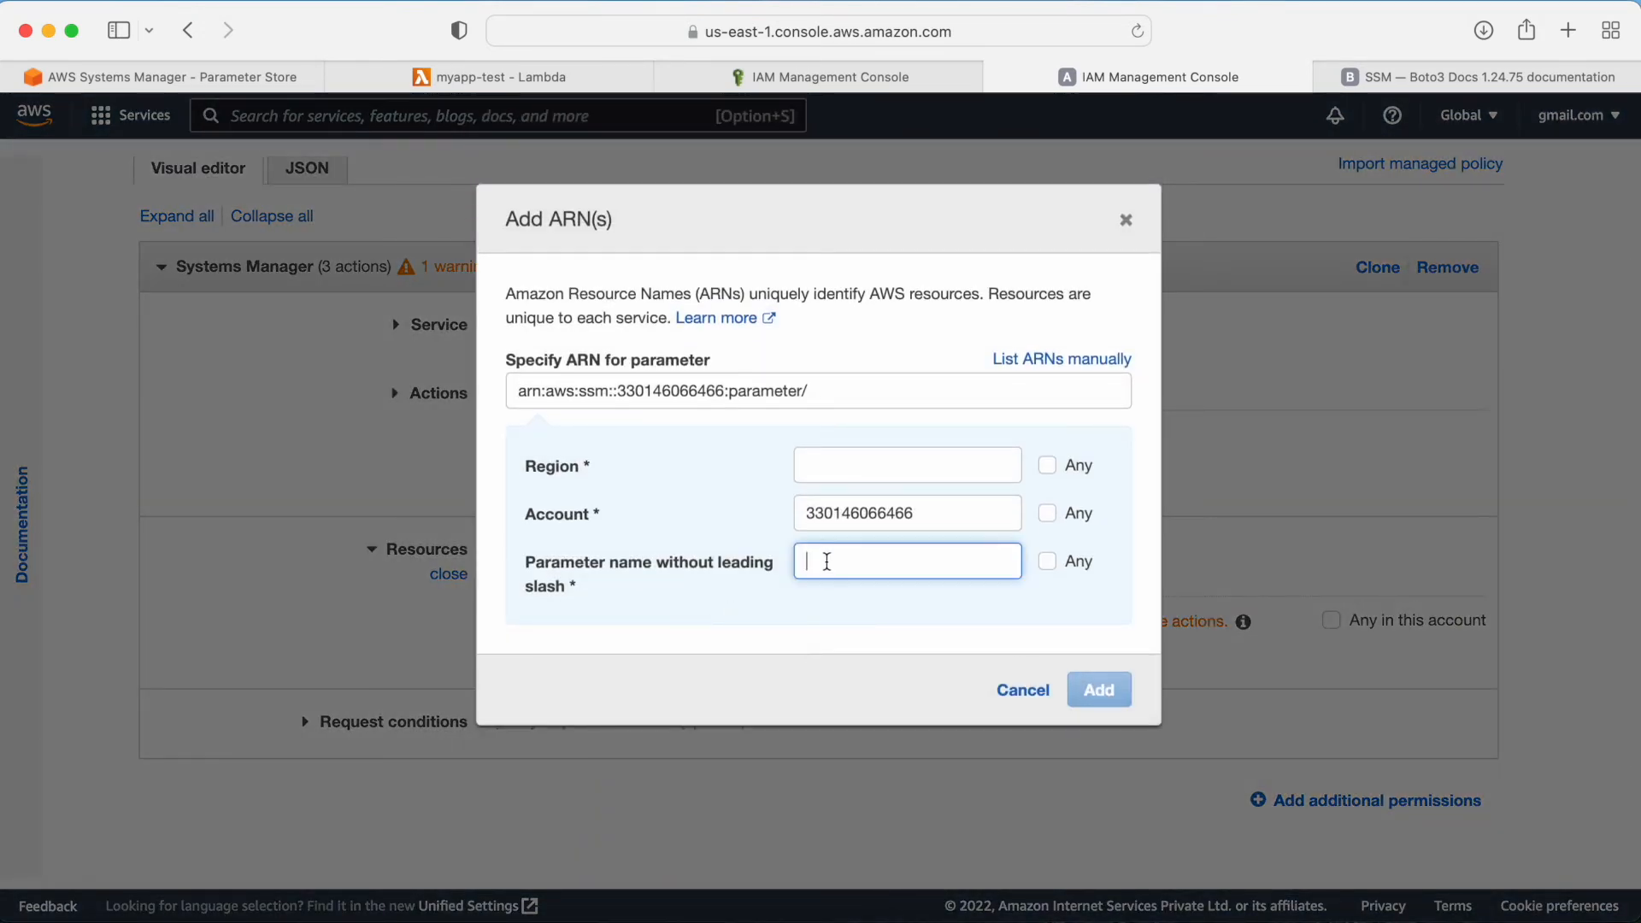
{"action": "type", "text": "myapp-test-role-4175yqc3"}
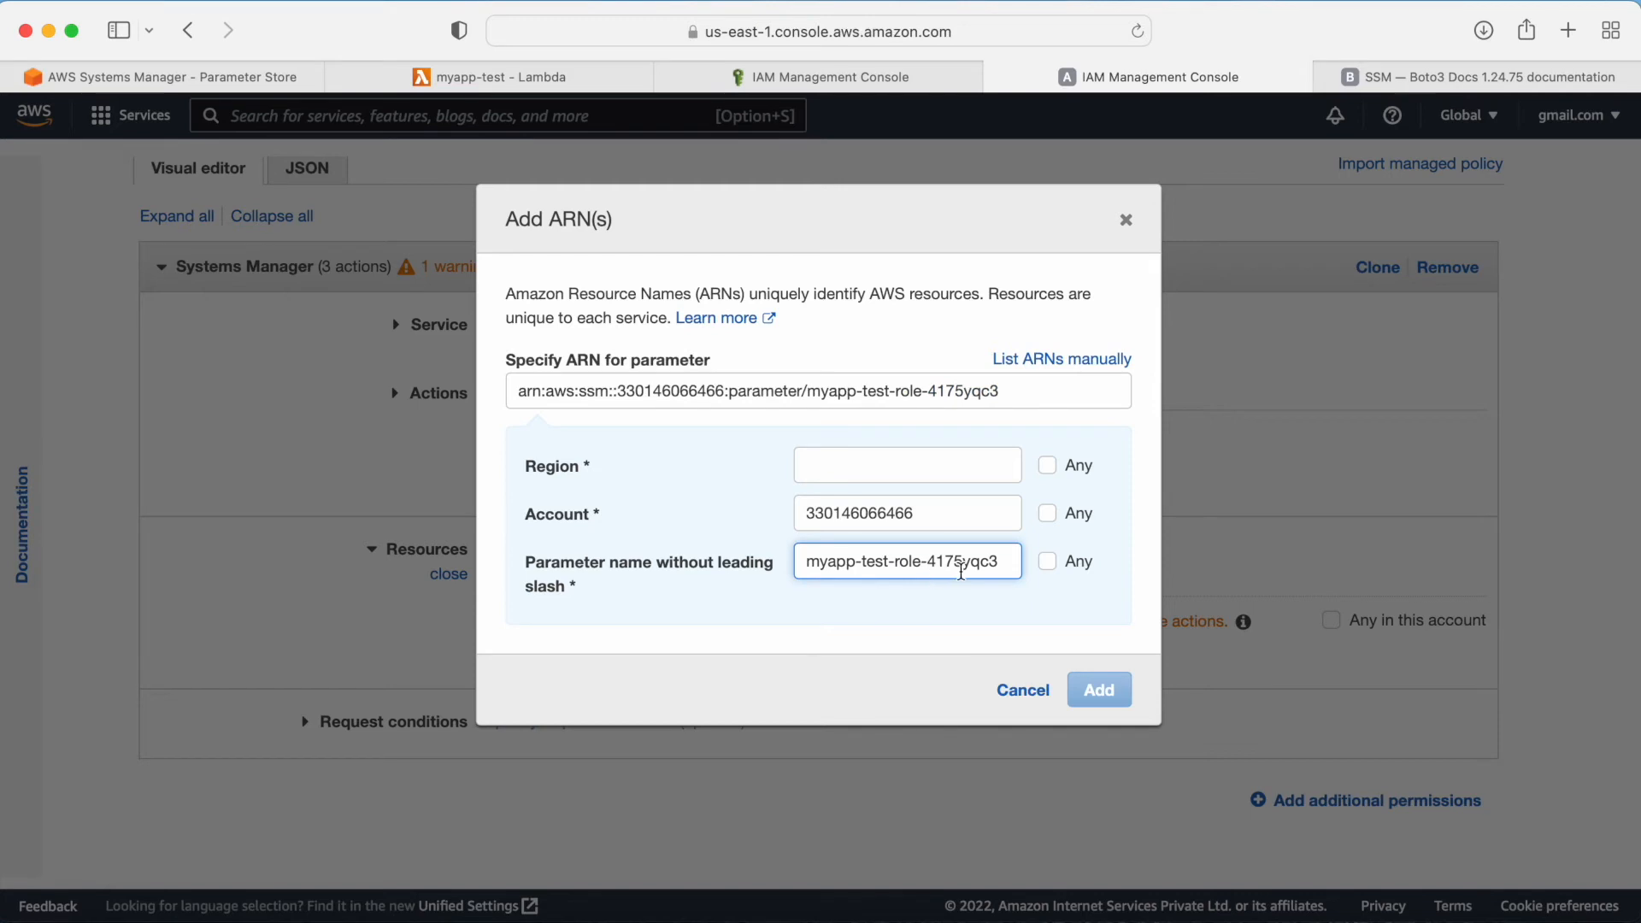
{"action": "left_click_drag", "start_coordinate": [1008, 563], "coordinate": [590, 545]}
{"action": "key", "text": "BackSpace"}
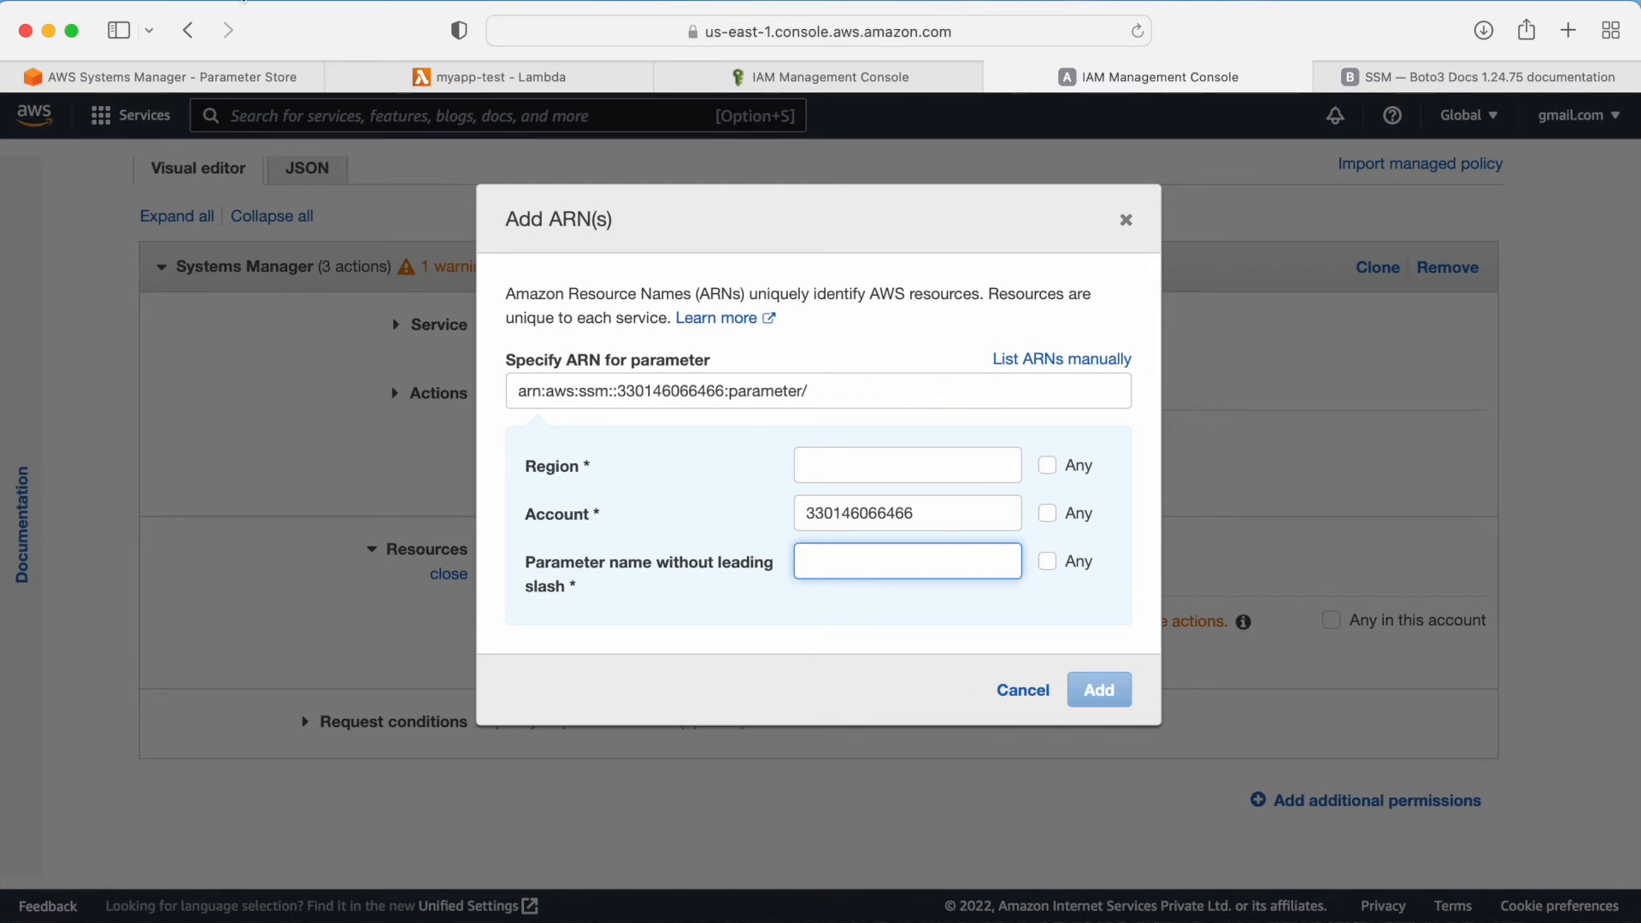
Step: Copy the /my-app/dev/ path from Parameter Store and set the ARN's parameter name to my-app/dev/*
{"action": "left_click", "coordinate": [152, 77]}
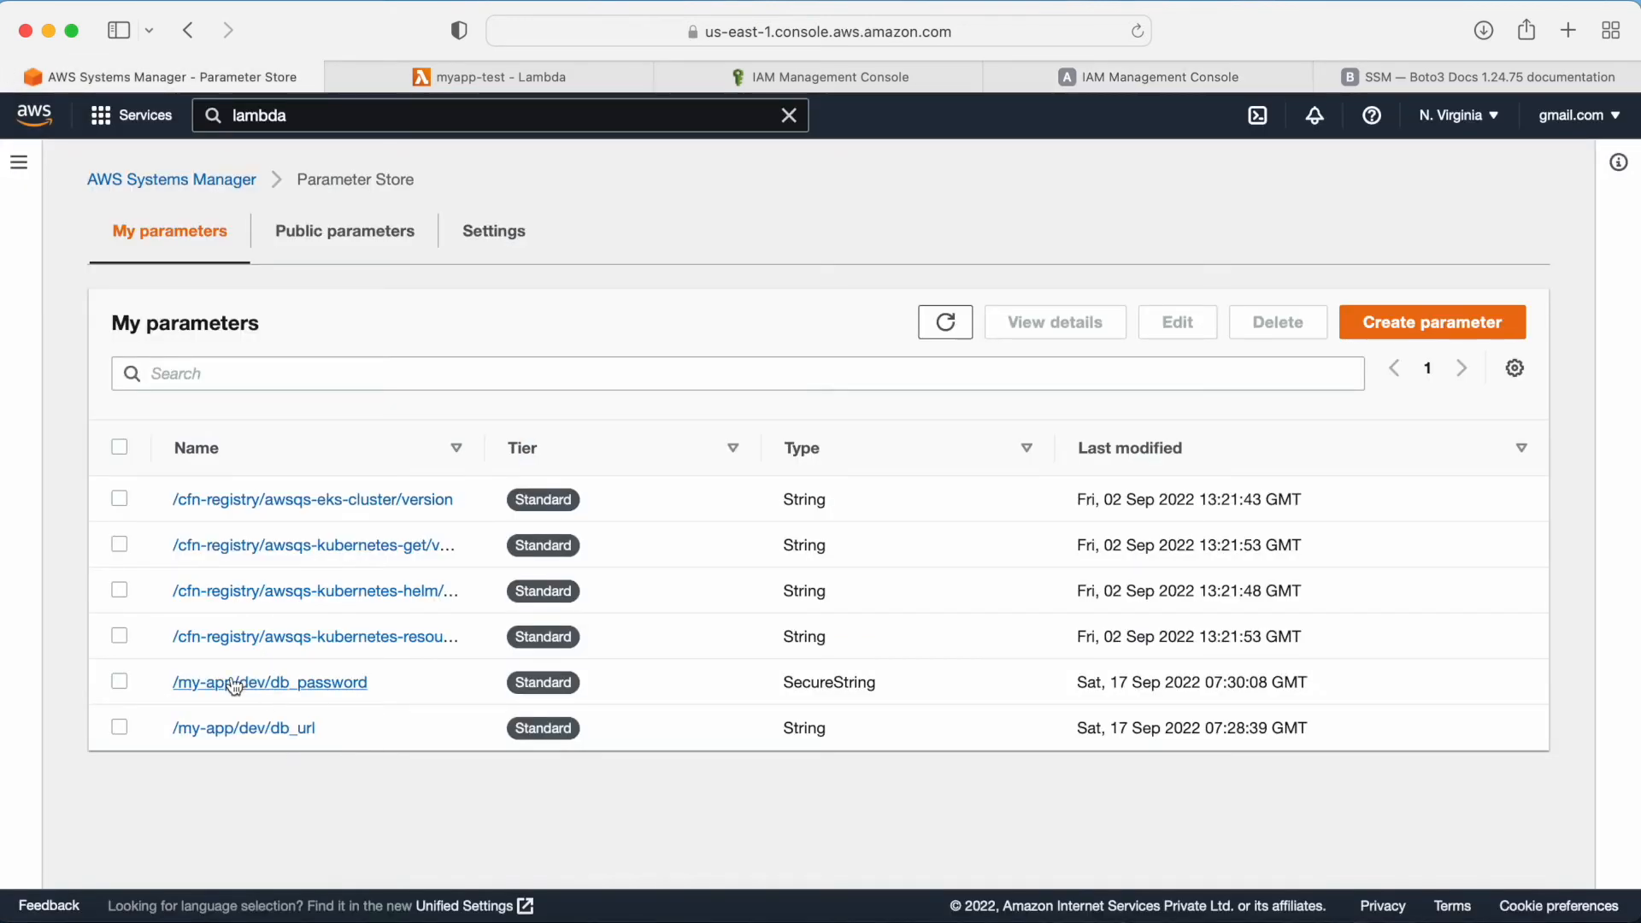
{"action": "left_click_drag", "start_coordinate": [160, 683], "coordinate": [274, 682]}
{"action": "key", "text": "super+c"}
{"action": "key", "text": "super+Tab"}
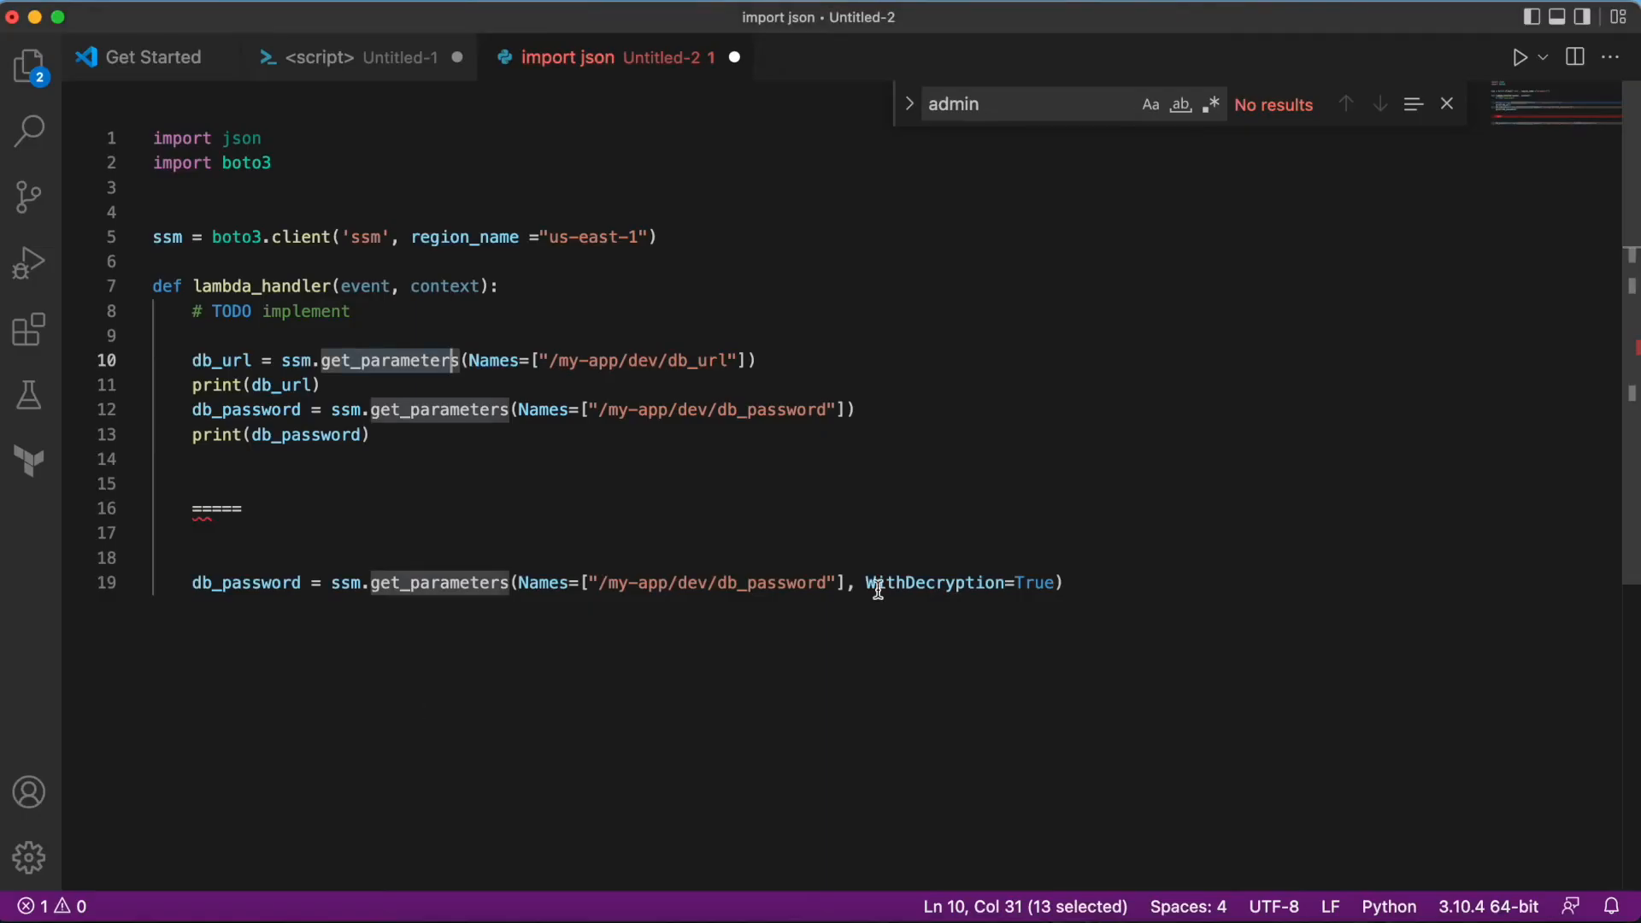
{"action": "key", "text": "super+Tab"}
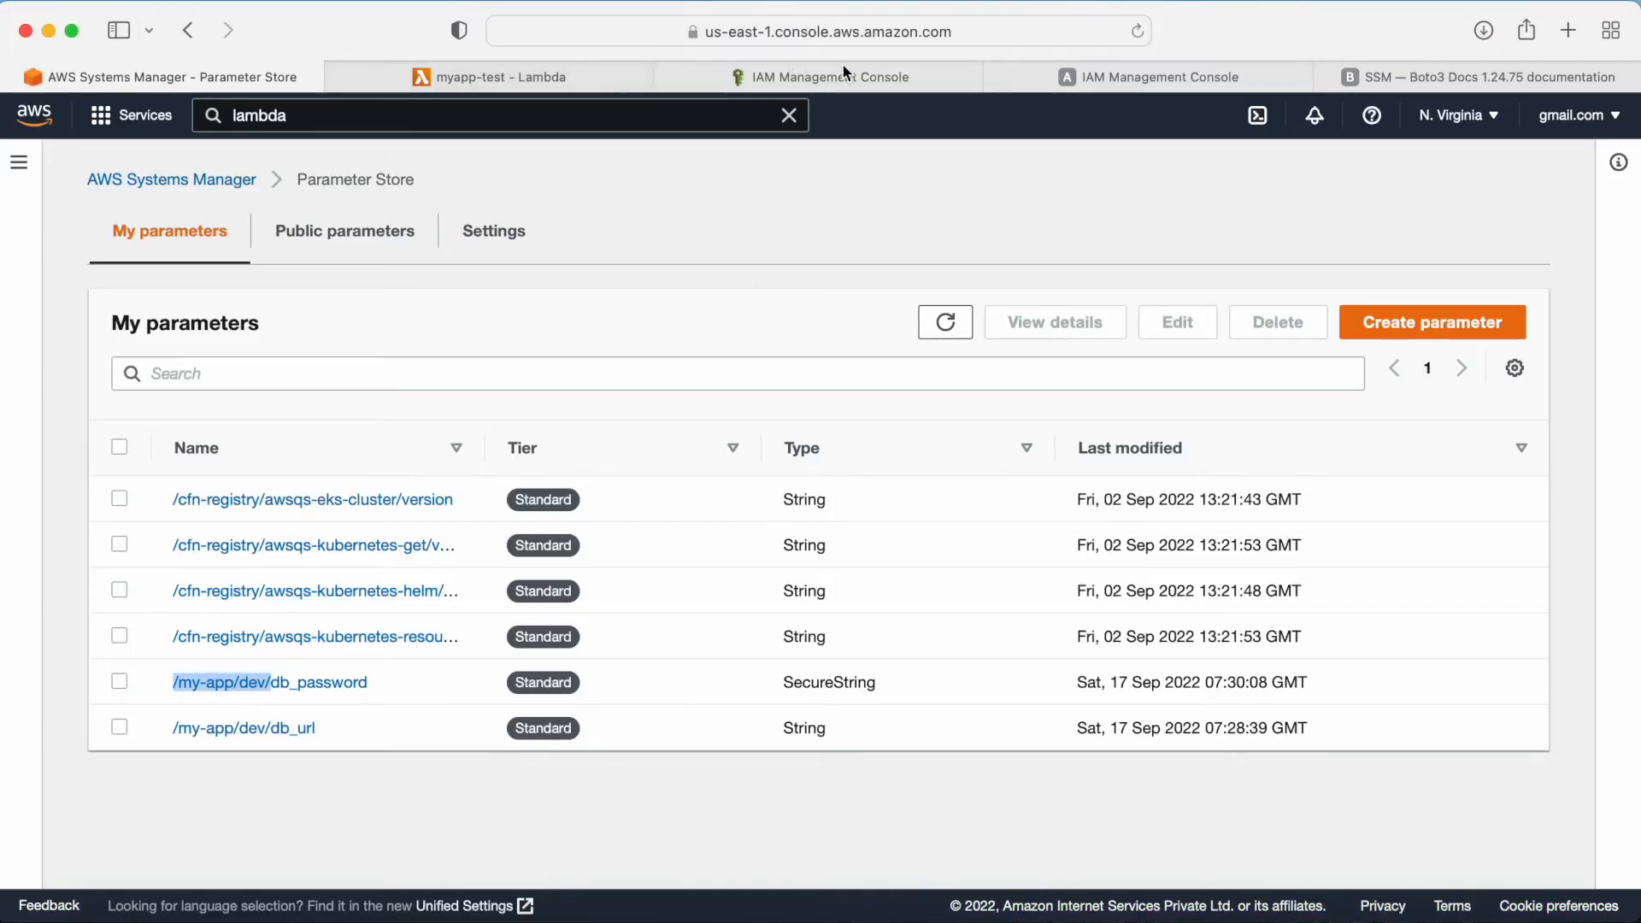
{"action": "left_click", "coordinate": [1085, 70]}
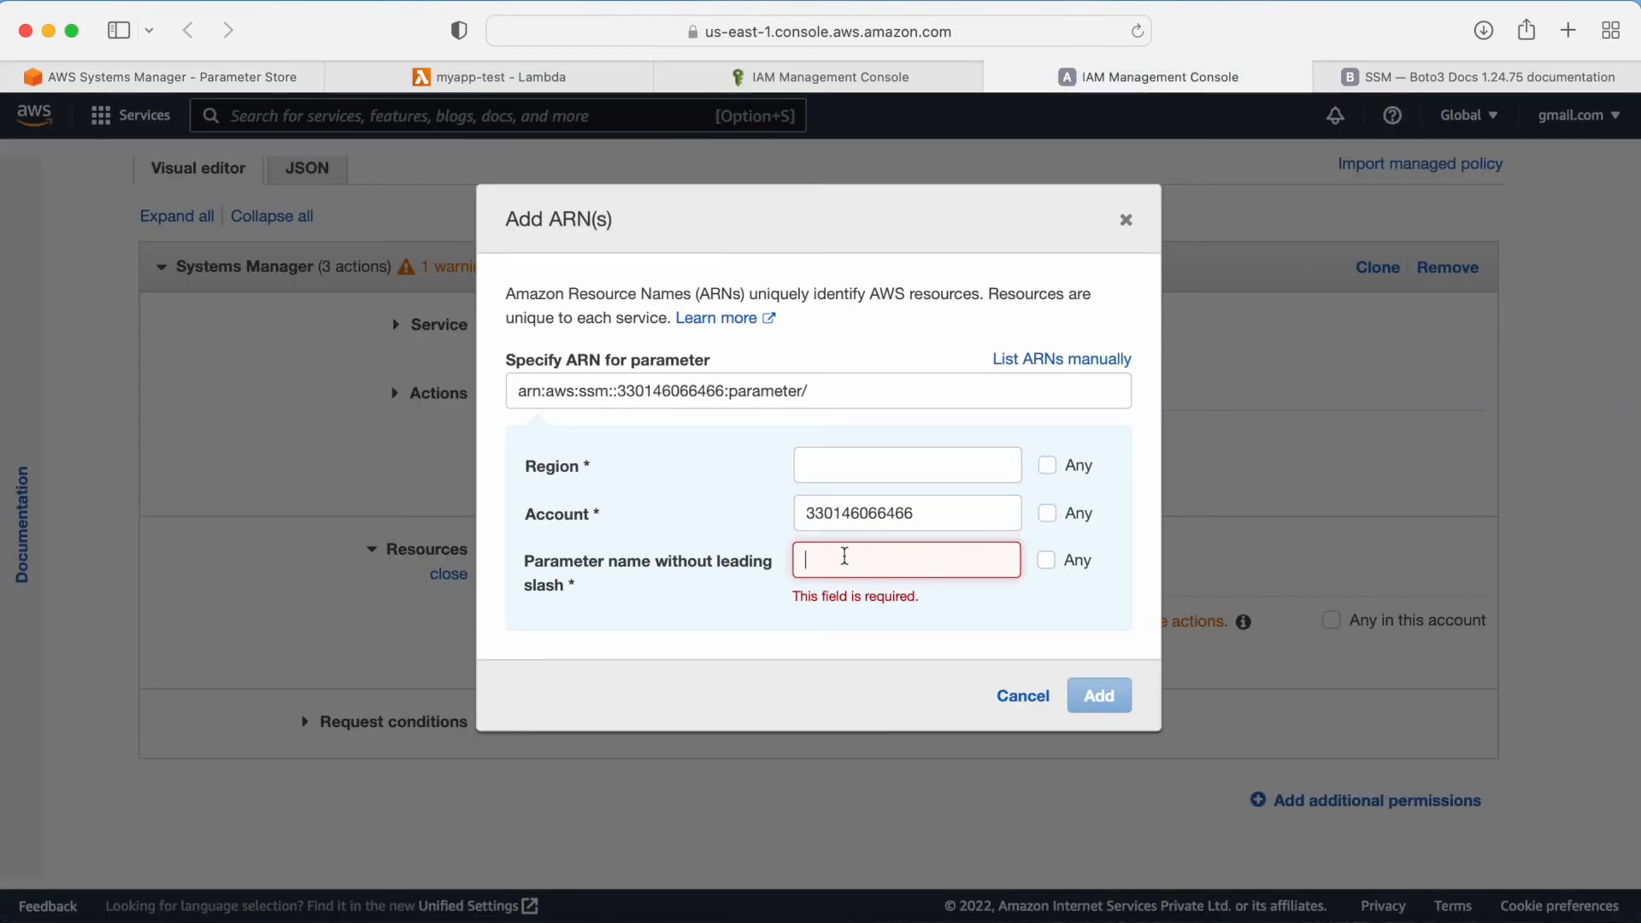
{"action": "key", "text": "super+v"}
{"action": "left_click", "coordinate": [813, 561]}
{"action": "key", "text": "BackSpace"}
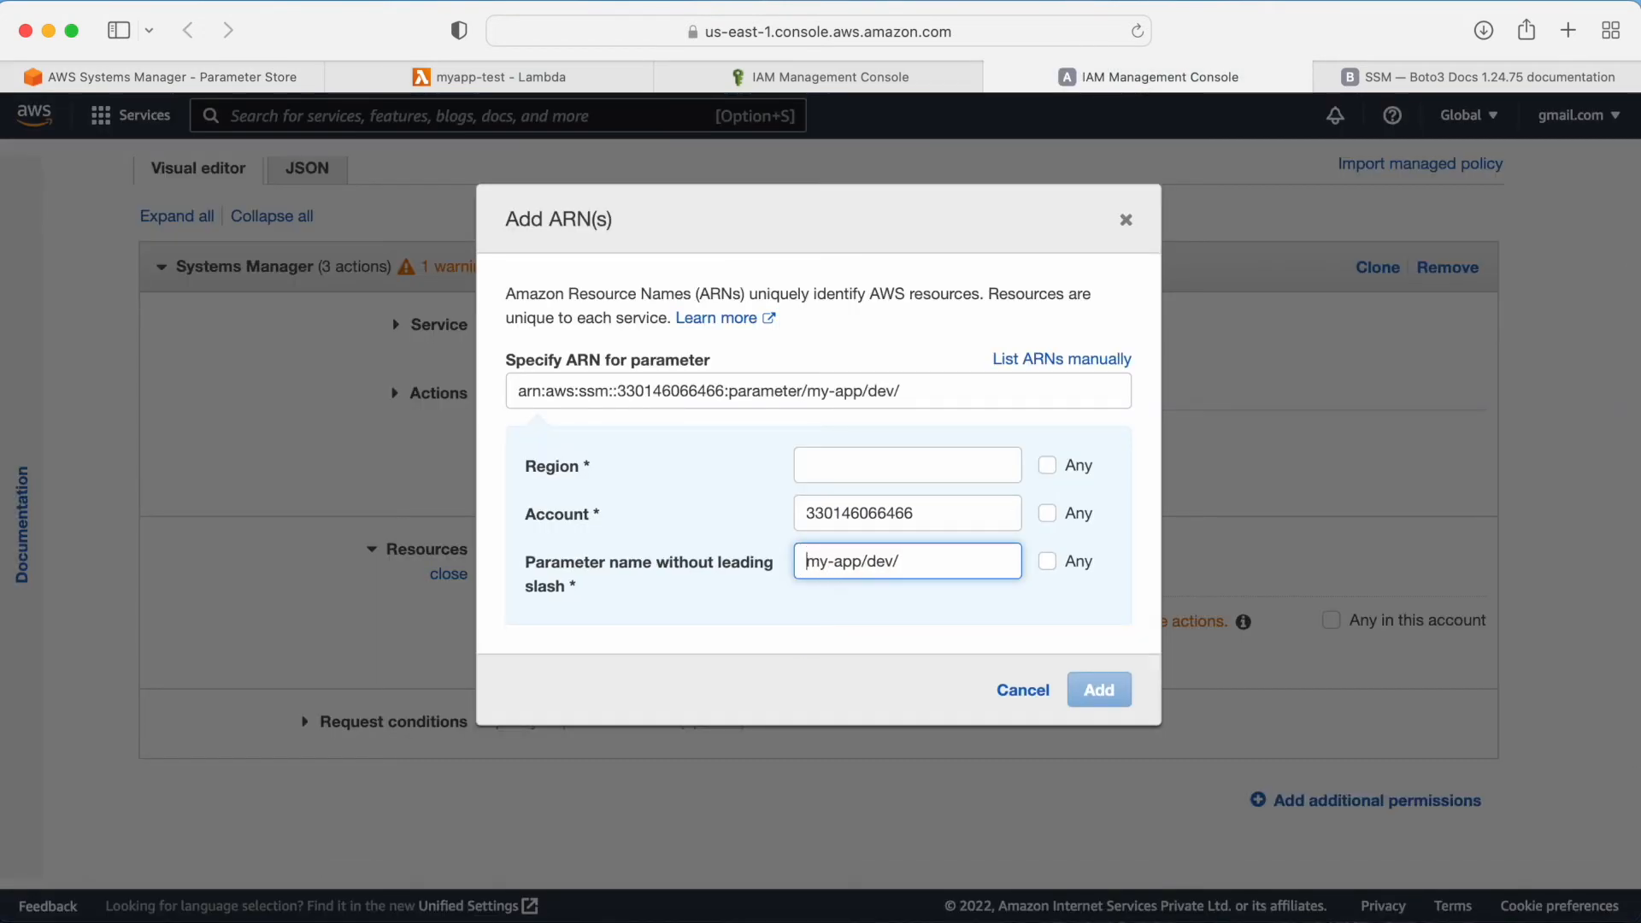
{"action": "left_click", "coordinate": [899, 558]}
Step: Set the ARN's region to Any and add the ARN
{"action": "left_click", "coordinate": [856, 475]}
{"action": "left_click", "coordinate": [1047, 465]}
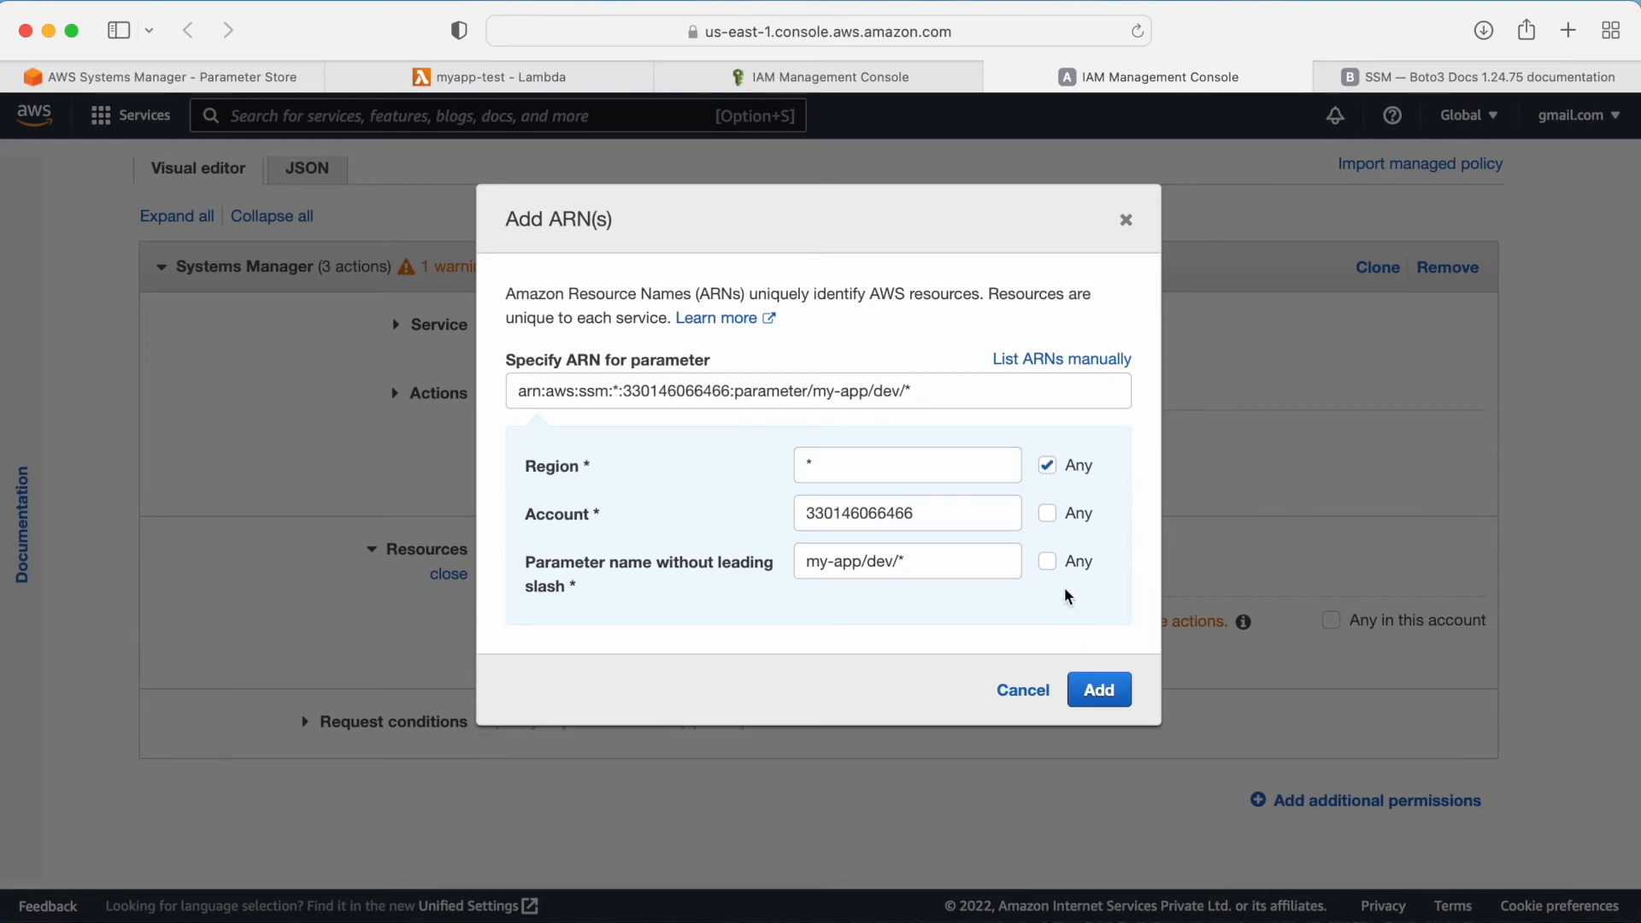
{"action": "left_click", "coordinate": [1095, 689]}
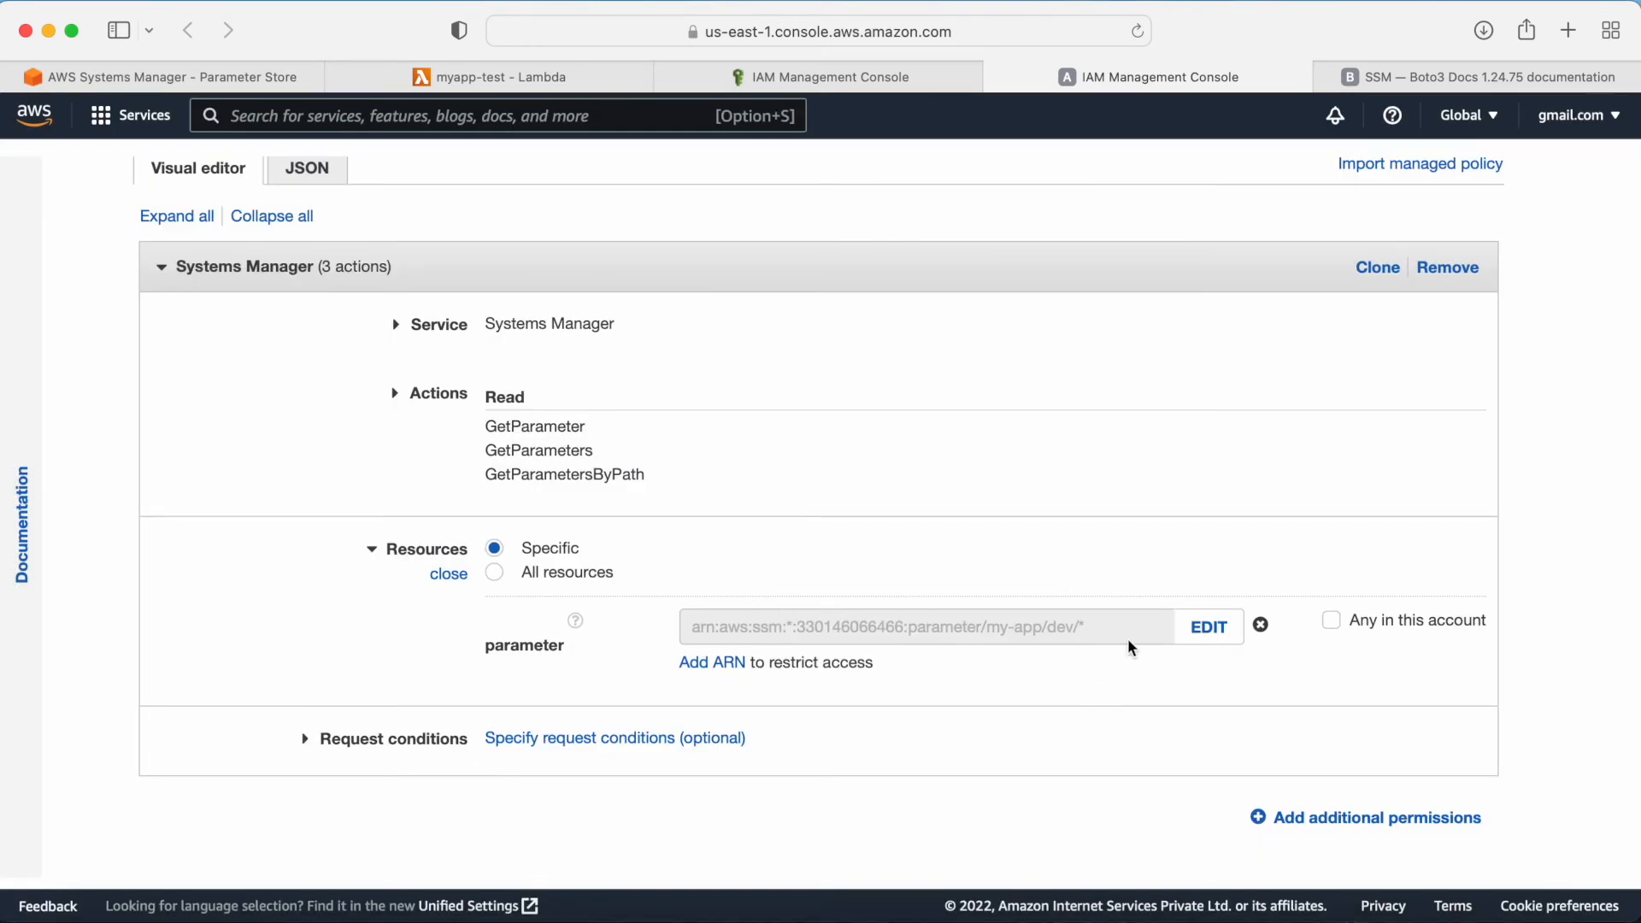
Step: Skip the tags page and continue to the policy review
{"action": "scroll", "coordinate": [1129, 649], "scroll_direction": "down", "scroll_amount": 5}
{"action": "left_click", "coordinate": [1419, 797]}
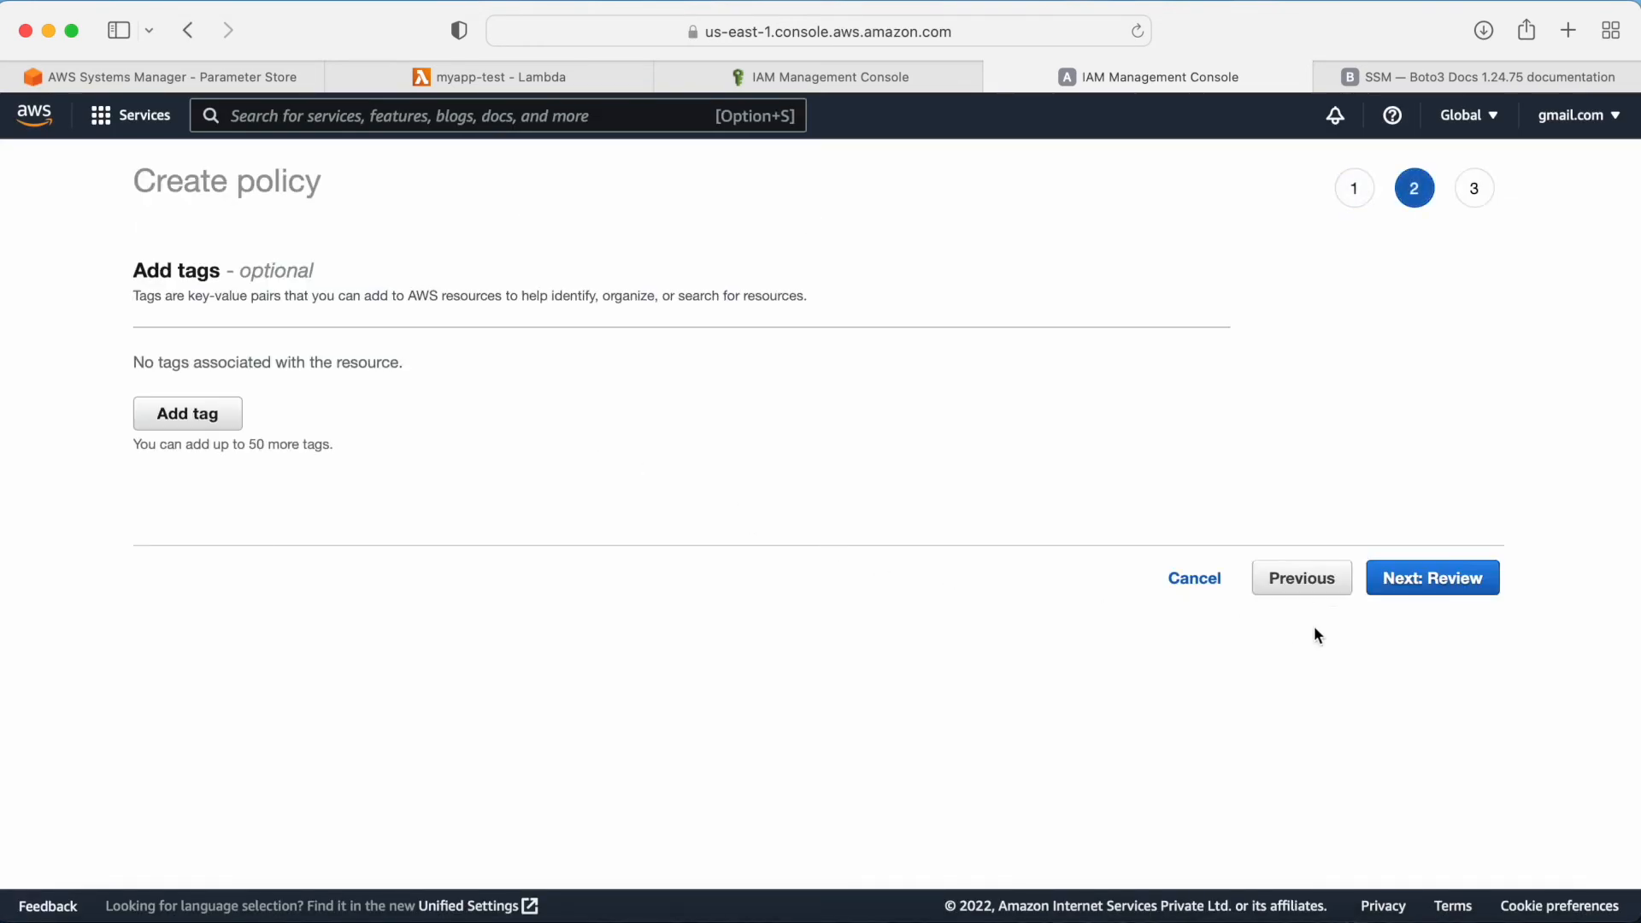
{"action": "left_click", "coordinate": [1418, 581]}
Step: Name the policy inlinetest, create it, and switch back to the role's attach-permissions page
{"action": "left_click", "coordinate": [458, 333]}
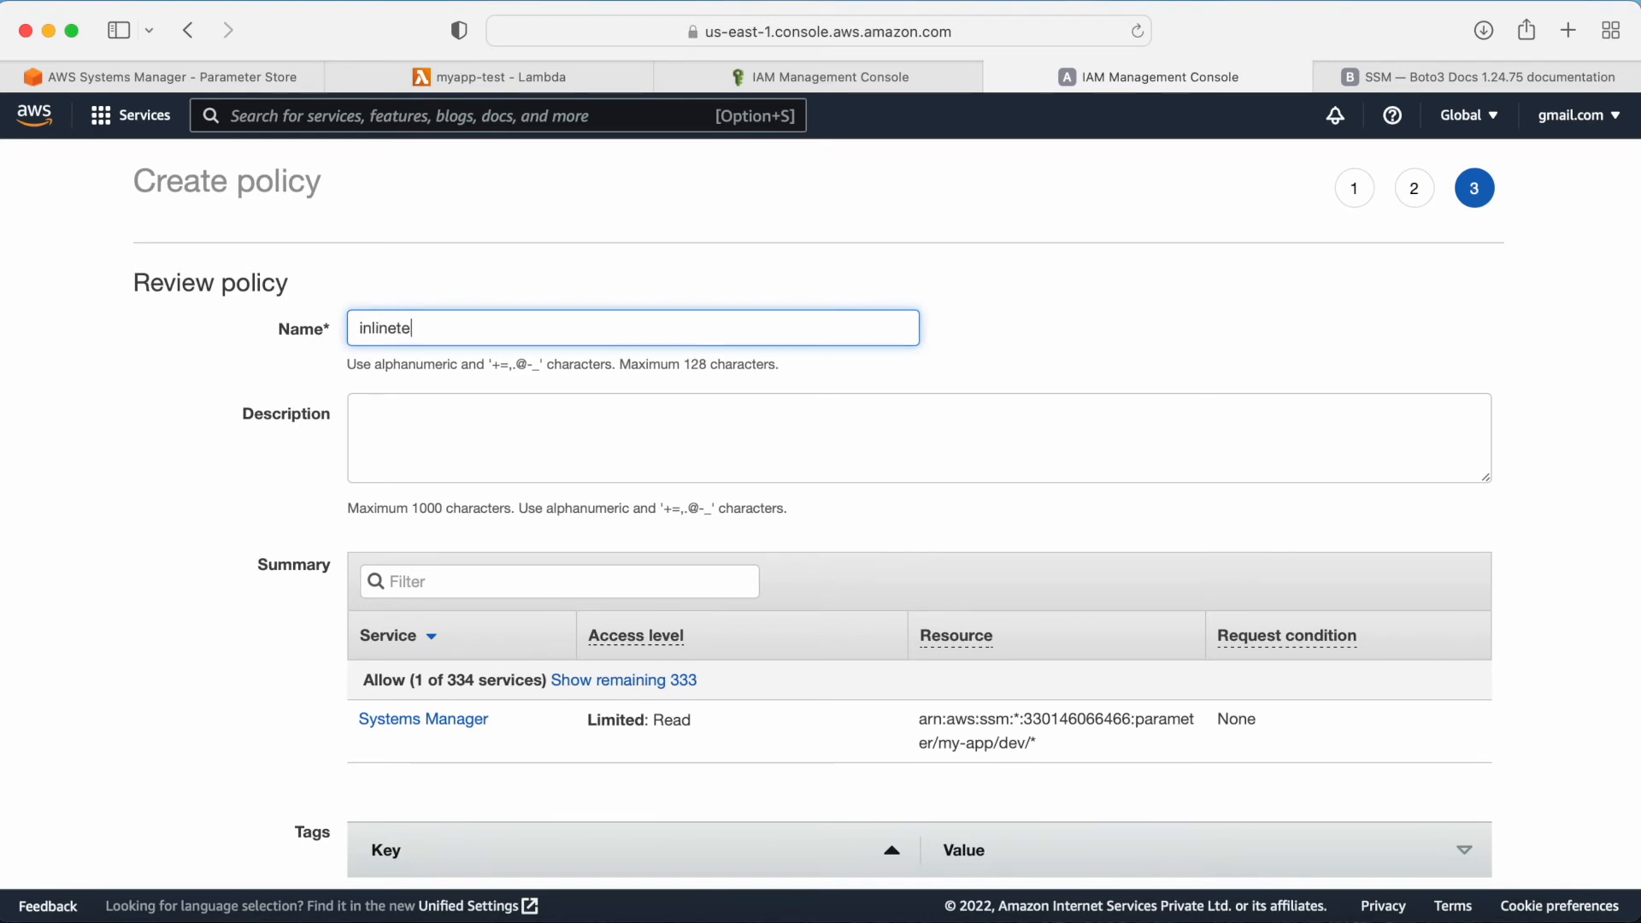
{"action": "scroll", "coordinate": [1022, 628], "scroll_direction": "down", "scroll_amount": 5}
{"action": "left_click", "coordinate": [1460, 812]}
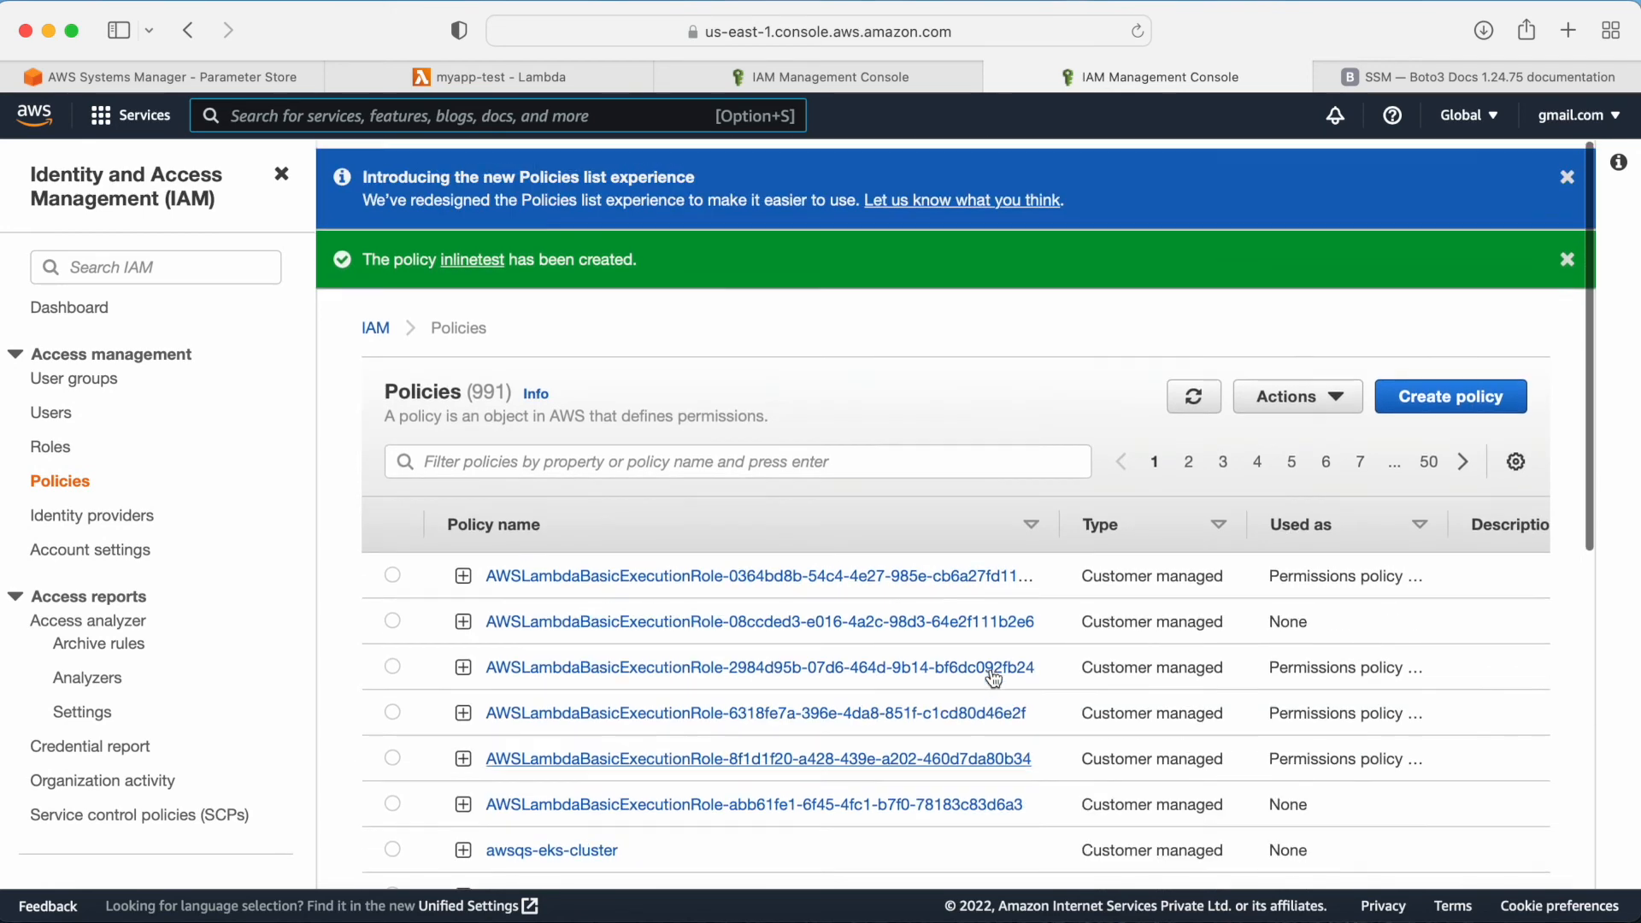
{"action": "left_click", "coordinate": [825, 77]}
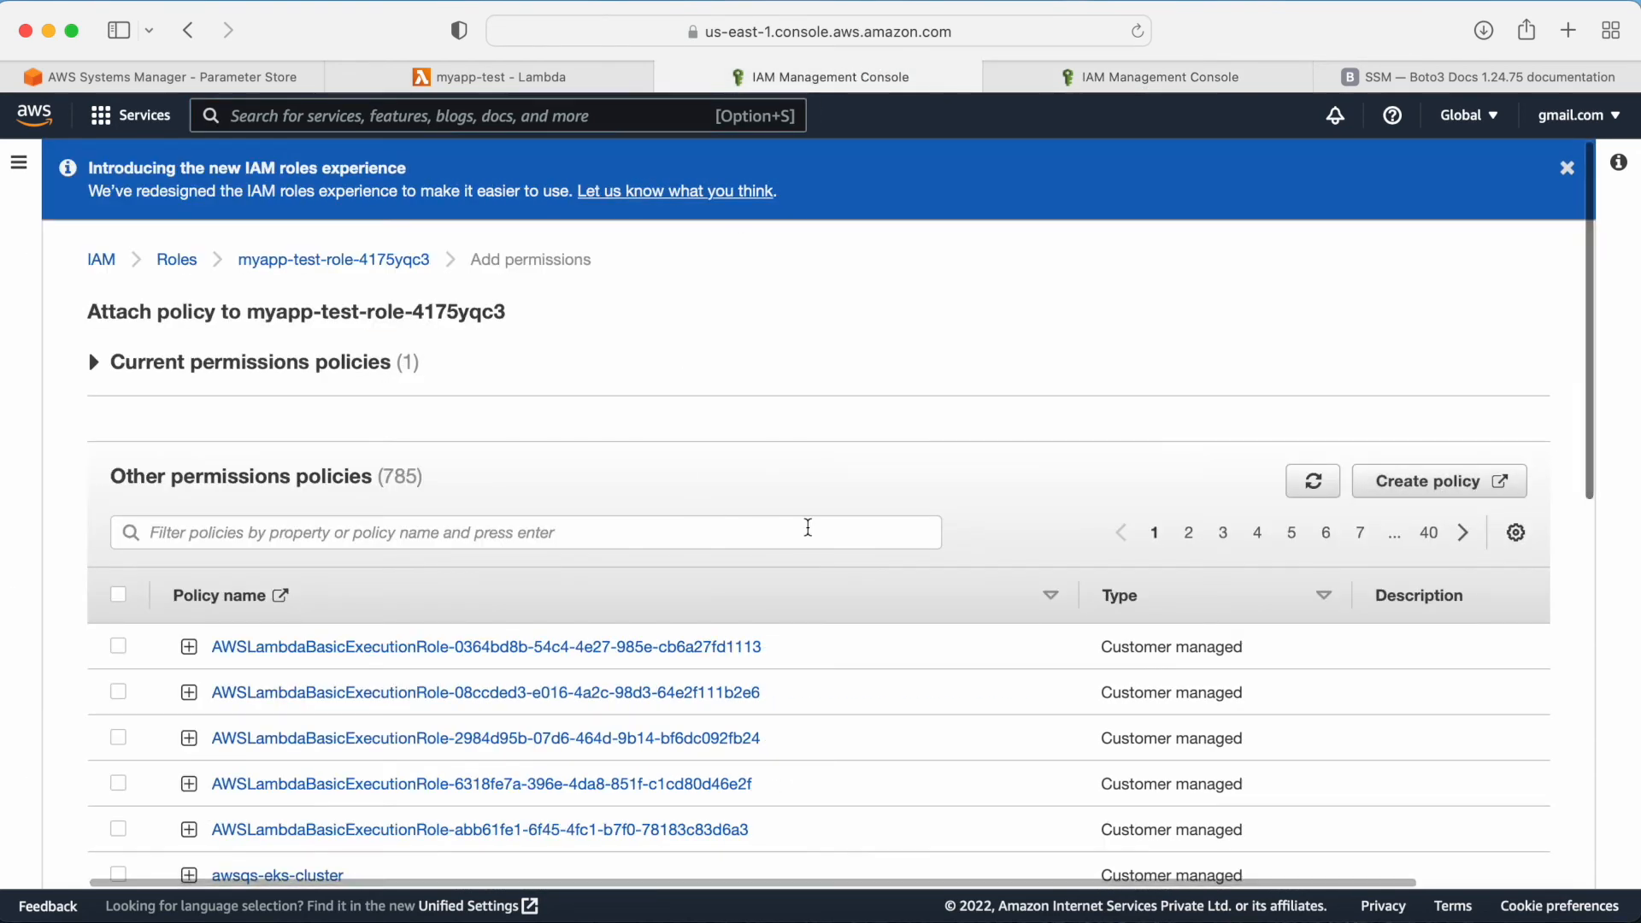
Step: Return to the myapp-test-role-4175yqc3 role page and refresh its permissions policies list
{"action": "left_click", "coordinate": [376, 261]}
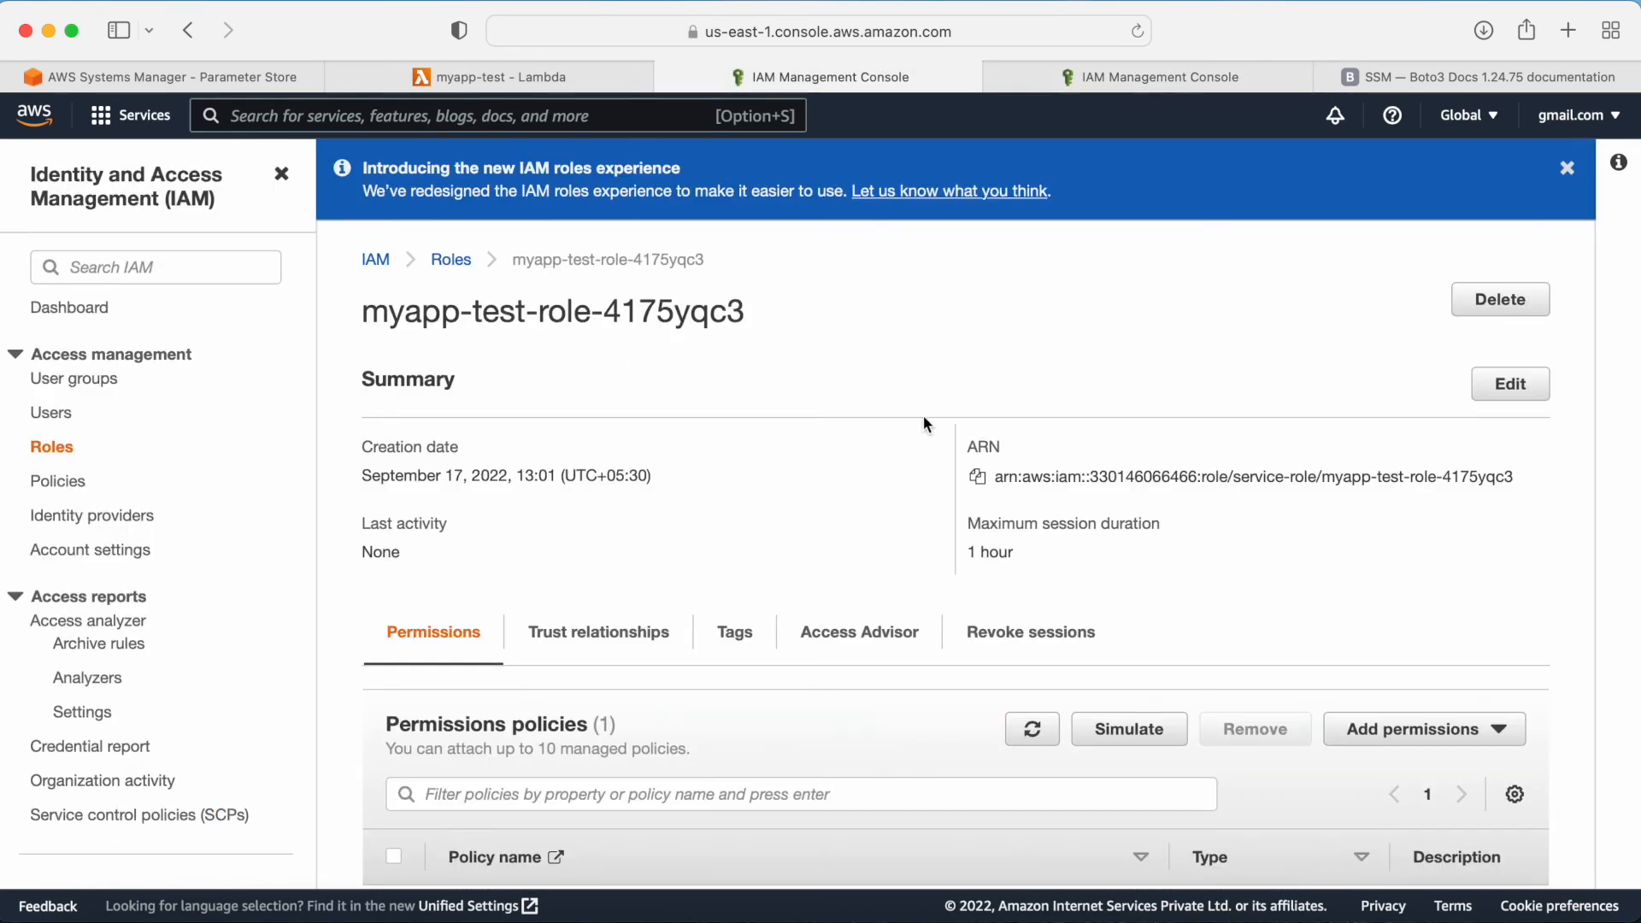
{"action": "scroll", "coordinate": [1034, 500], "scroll_direction": "down", "scroll_amount": 5}
{"action": "left_click", "coordinate": [1033, 442]}
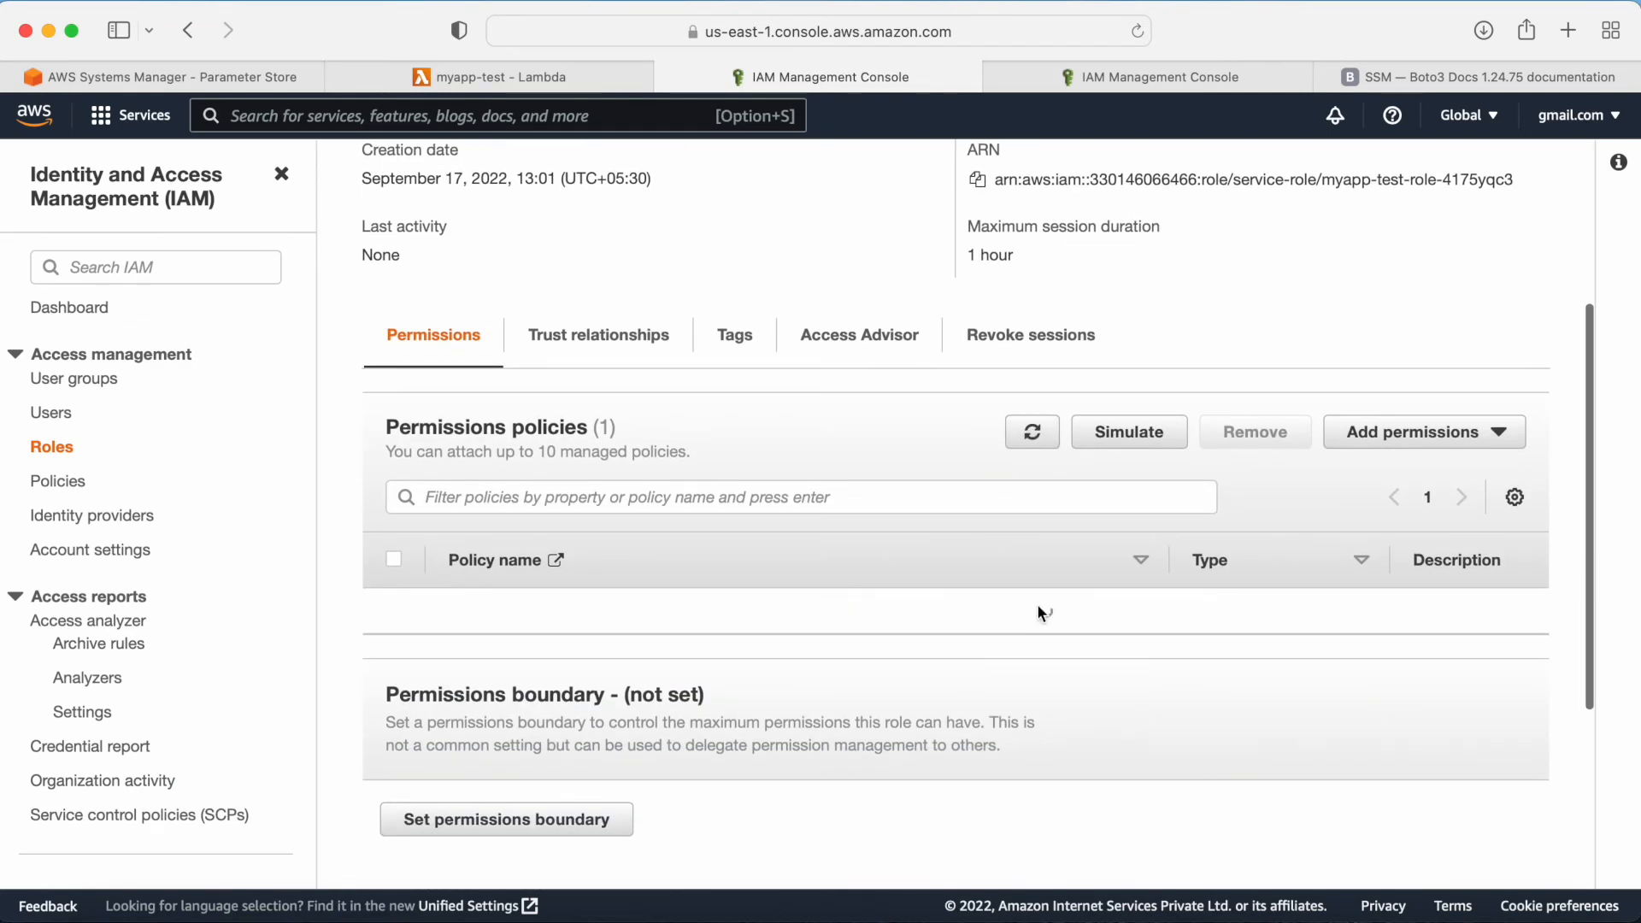
{"action": "scroll", "coordinate": [943, 706], "scroll_direction": "up", "scroll_amount": 1}
{"action": "scroll", "coordinate": [944, 706], "scroll_direction": "down", "scroll_amount": 1}
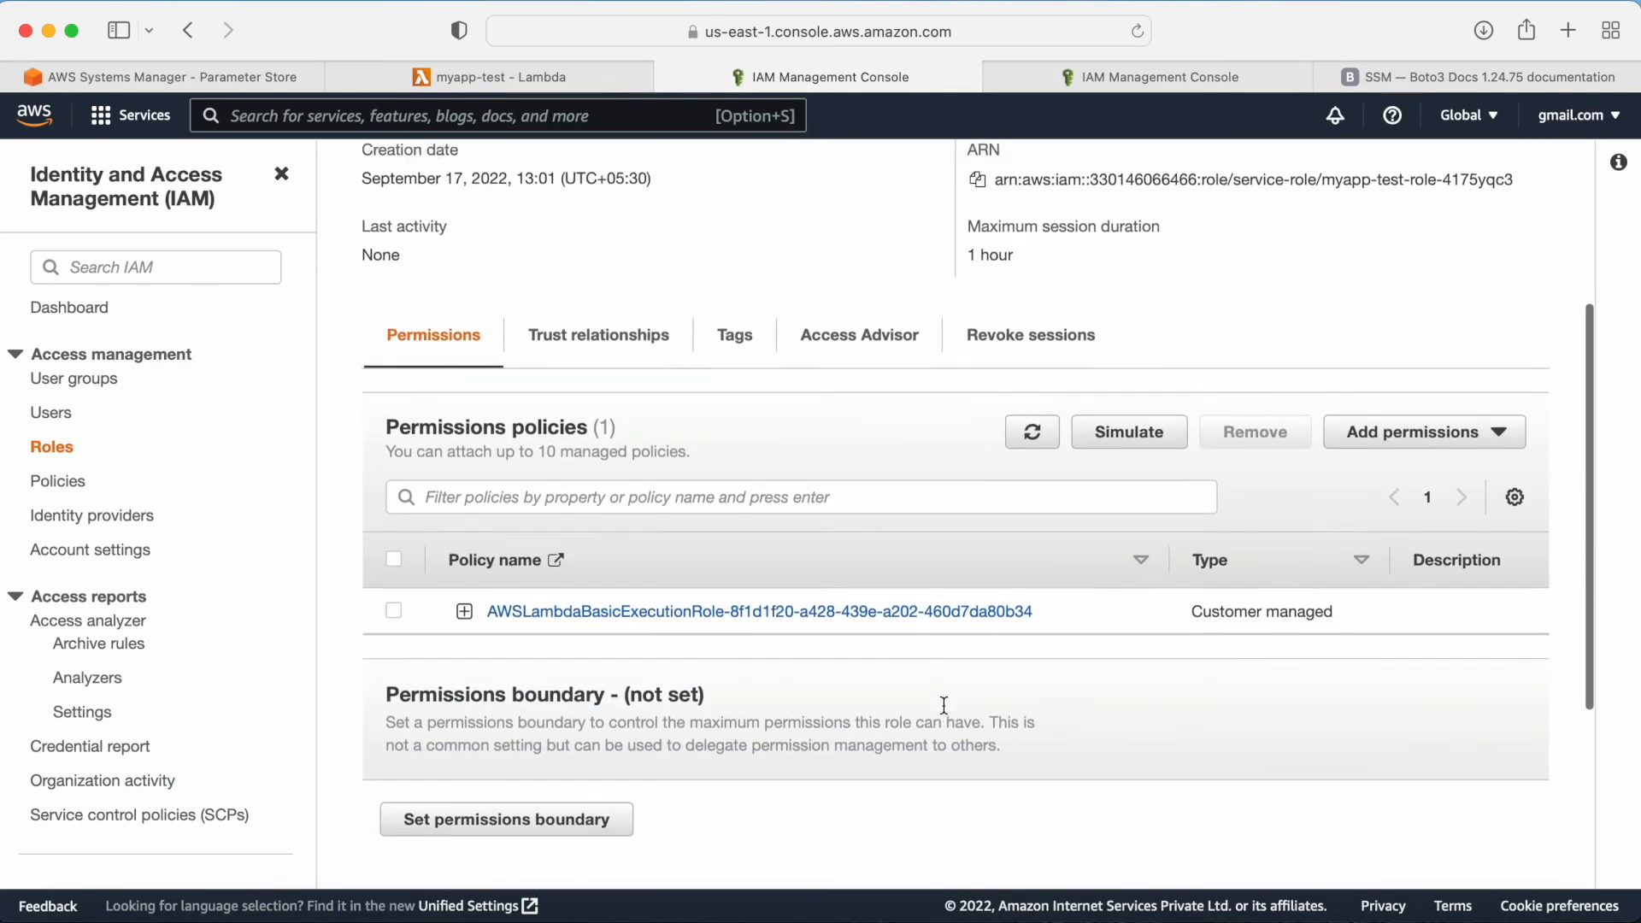
{"action": "scroll", "coordinate": [943, 706], "scroll_direction": "up", "scroll_amount": 4}
{"action": "scroll", "coordinate": [943, 706], "scroll_direction": "down", "scroll_amount": 4}
{"action": "left_click", "coordinate": [1017, 459]}
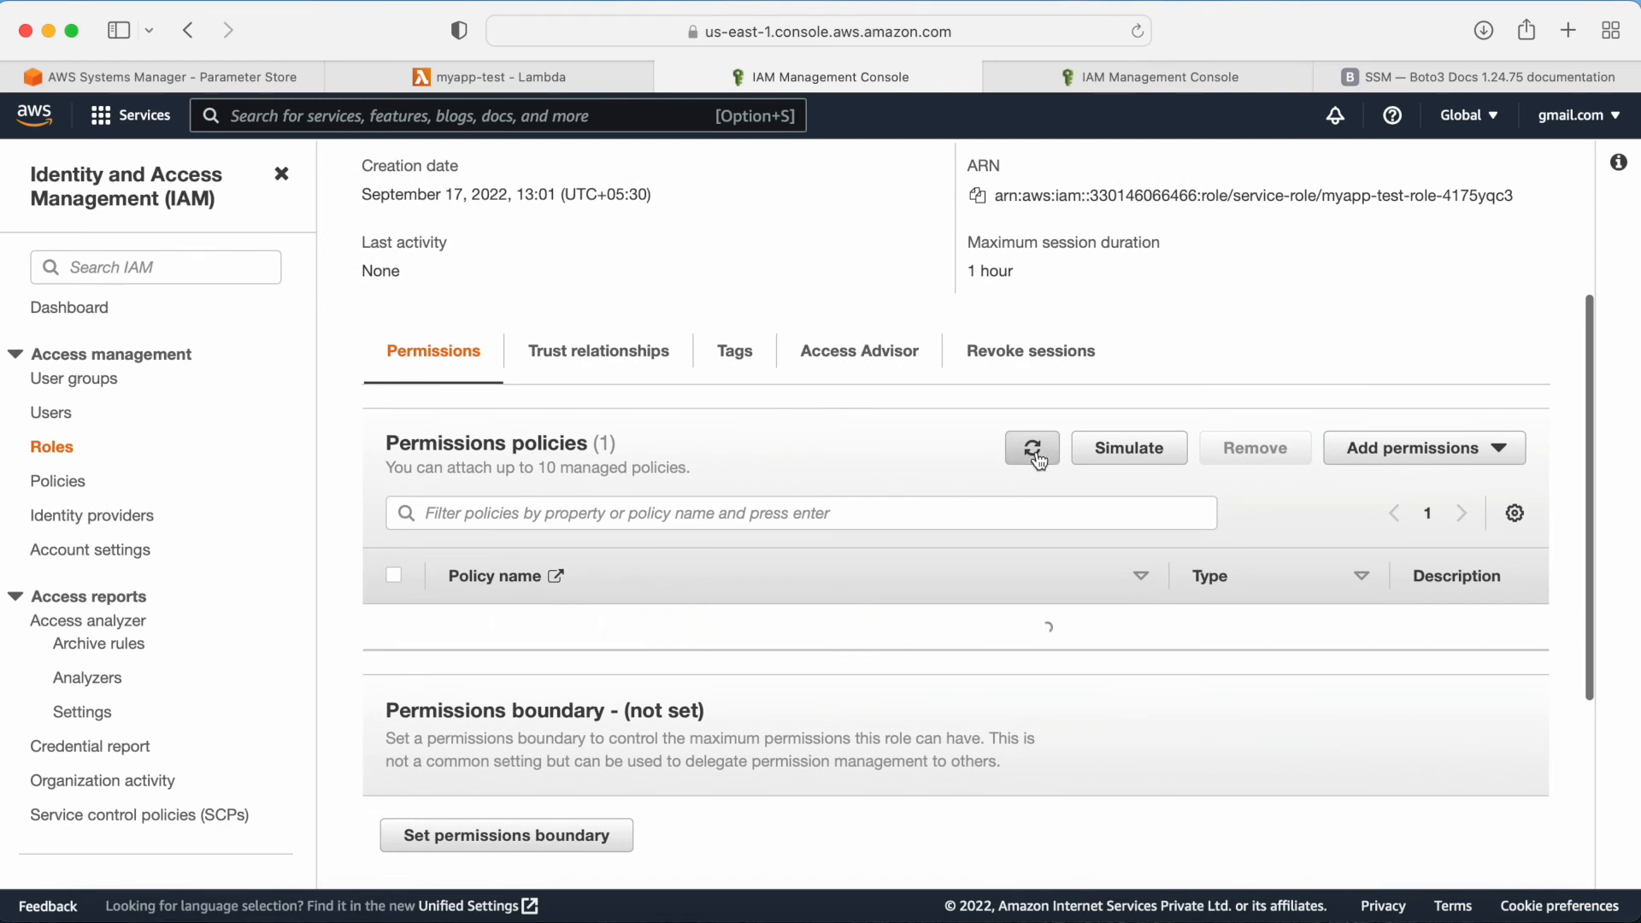
{"action": "left_click", "coordinate": [1030, 449]}
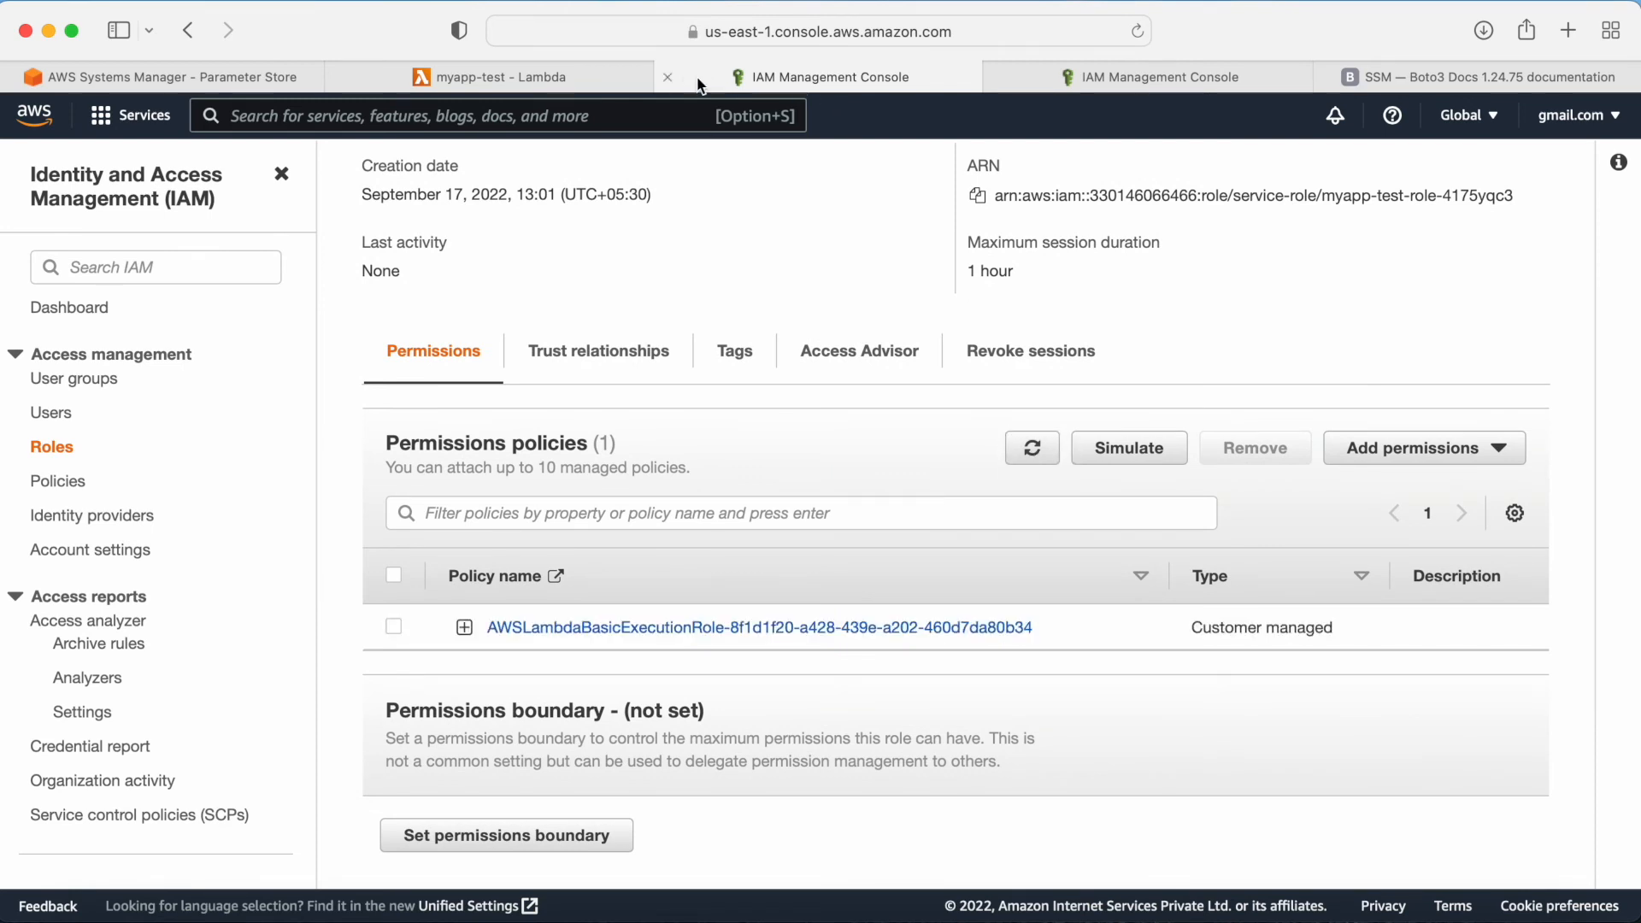
Step: Close the extra IAM Management Console tabs and reload the myapp-test Lambda function page
{"action": "left_click", "coordinate": [668, 77]}
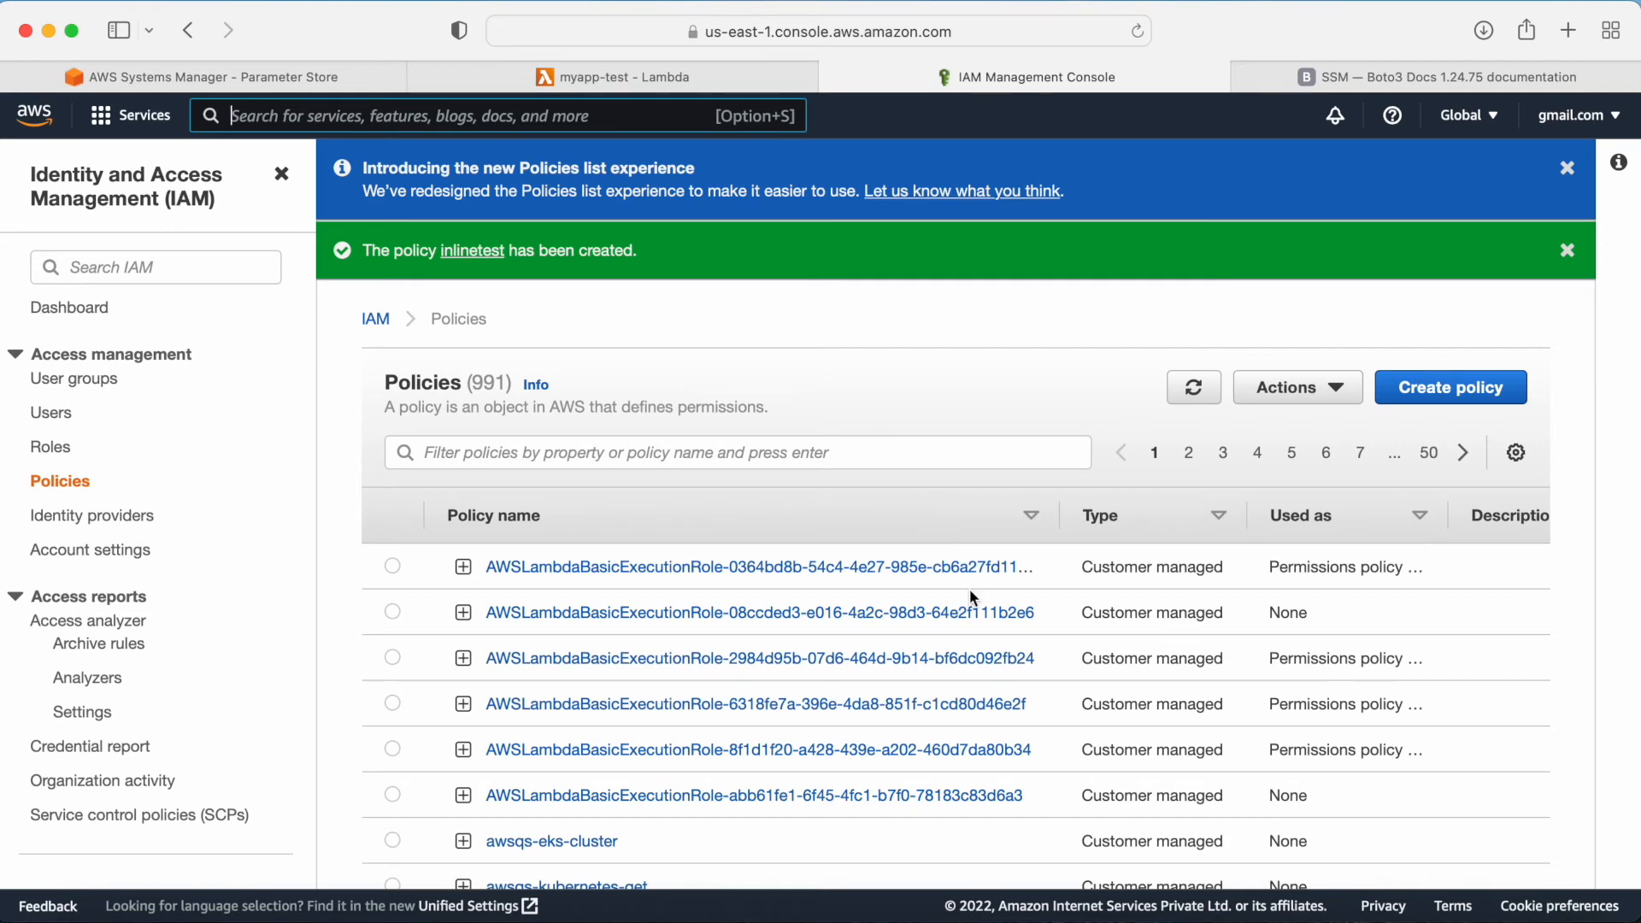
{"action": "left_click", "coordinate": [637, 85]}
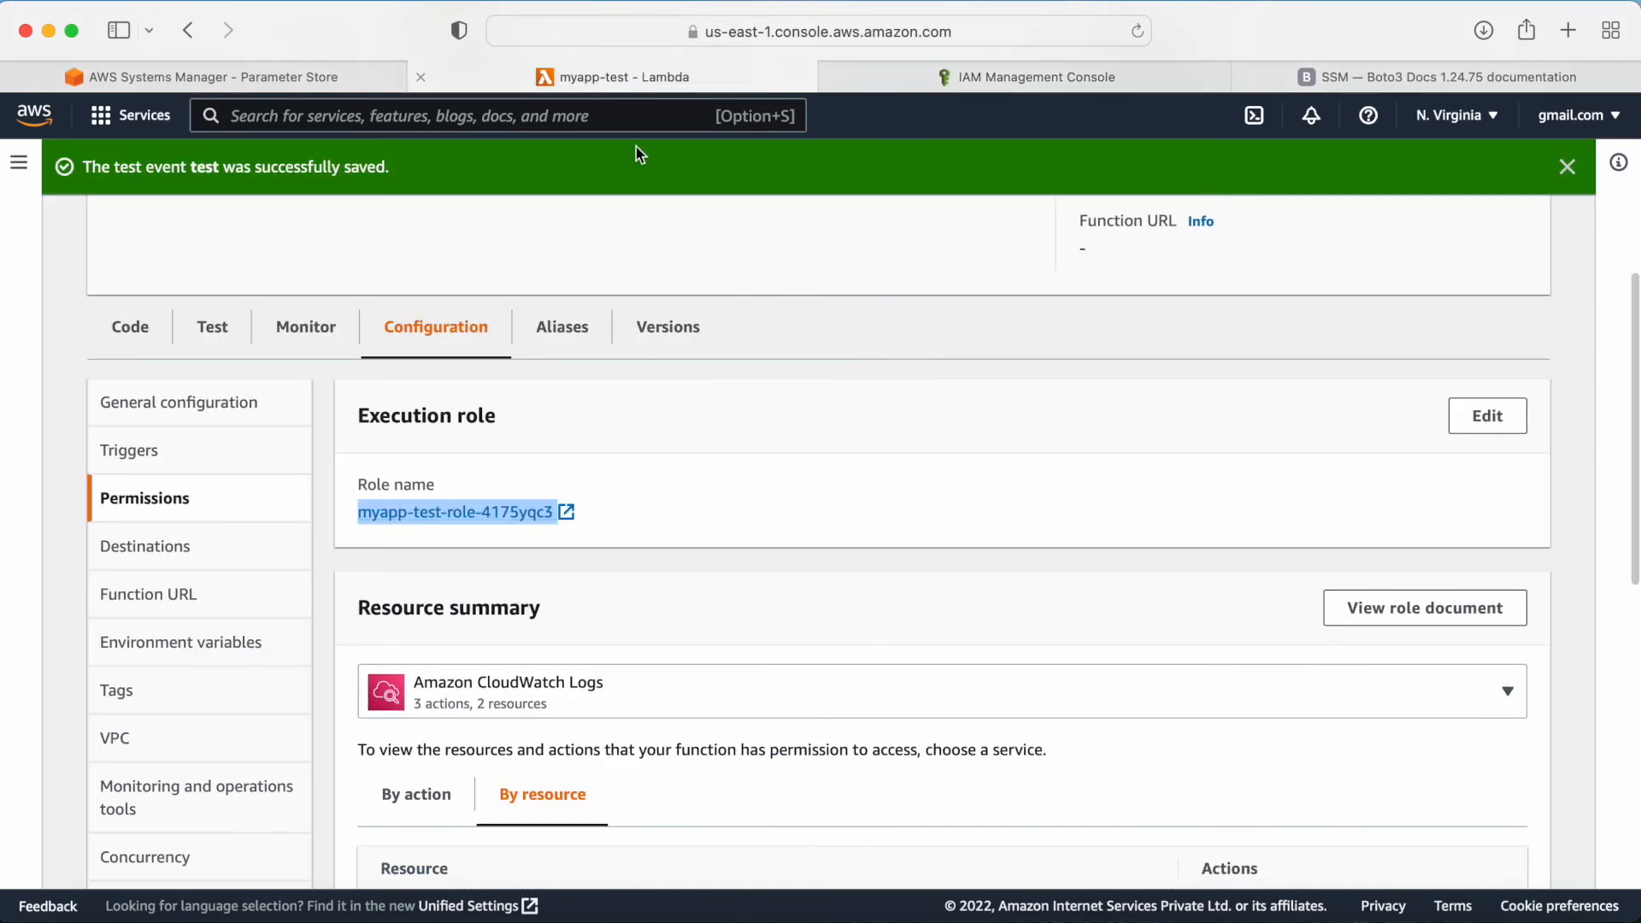
{"action": "scroll", "coordinate": [991, 393], "scroll_direction": "up", "scroll_amount": 5}
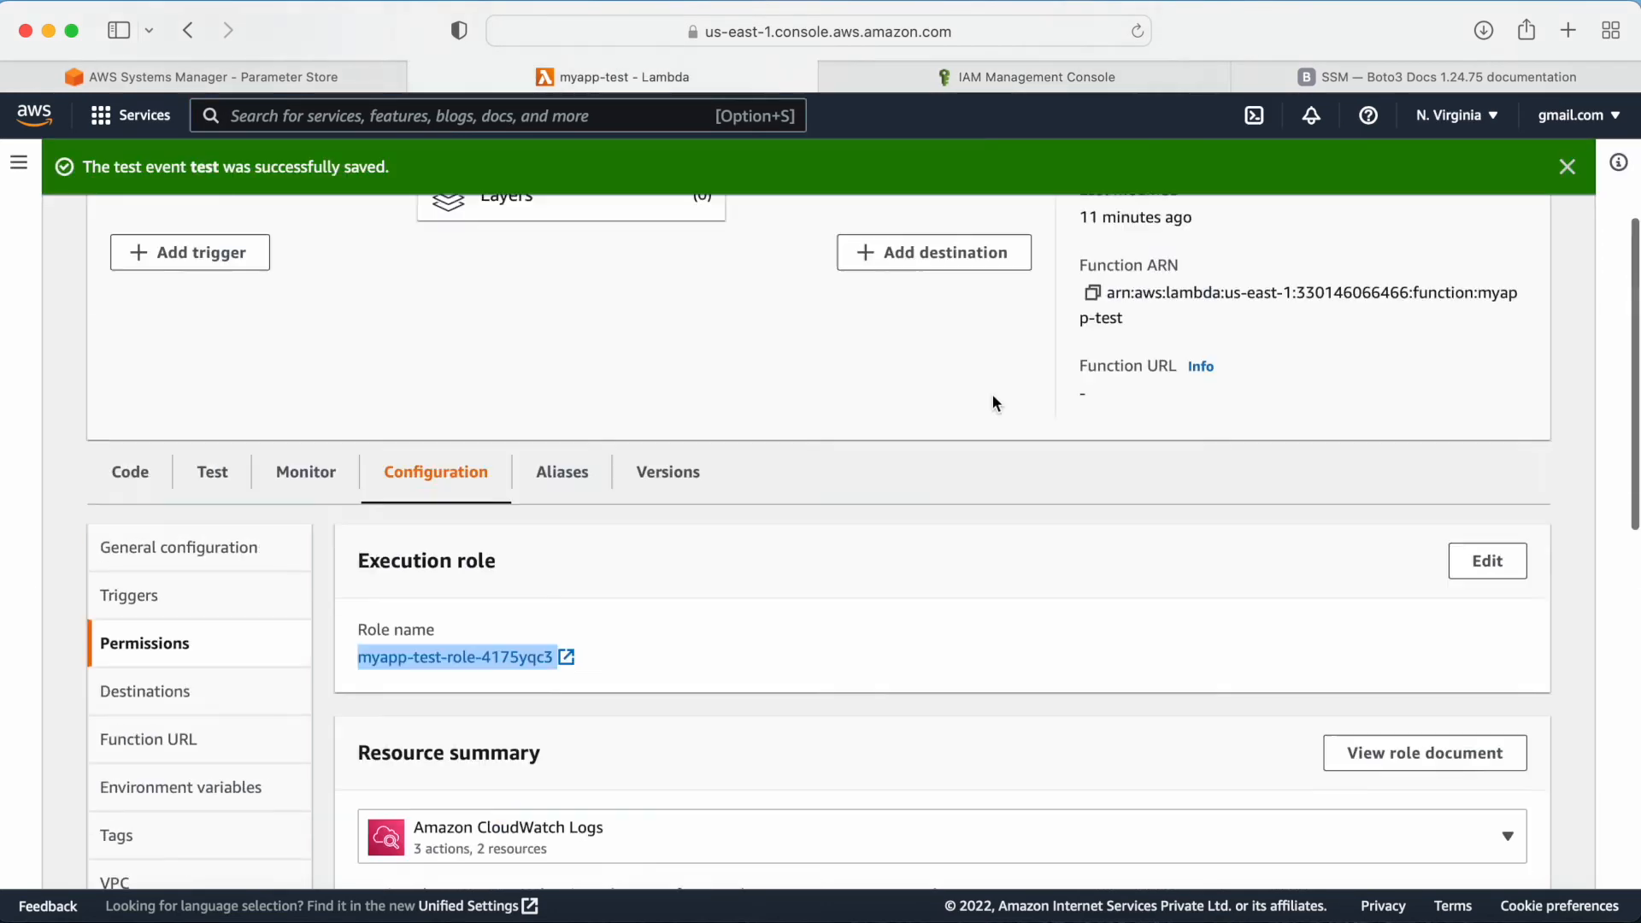
{"action": "left_click", "coordinate": [1139, 31]}
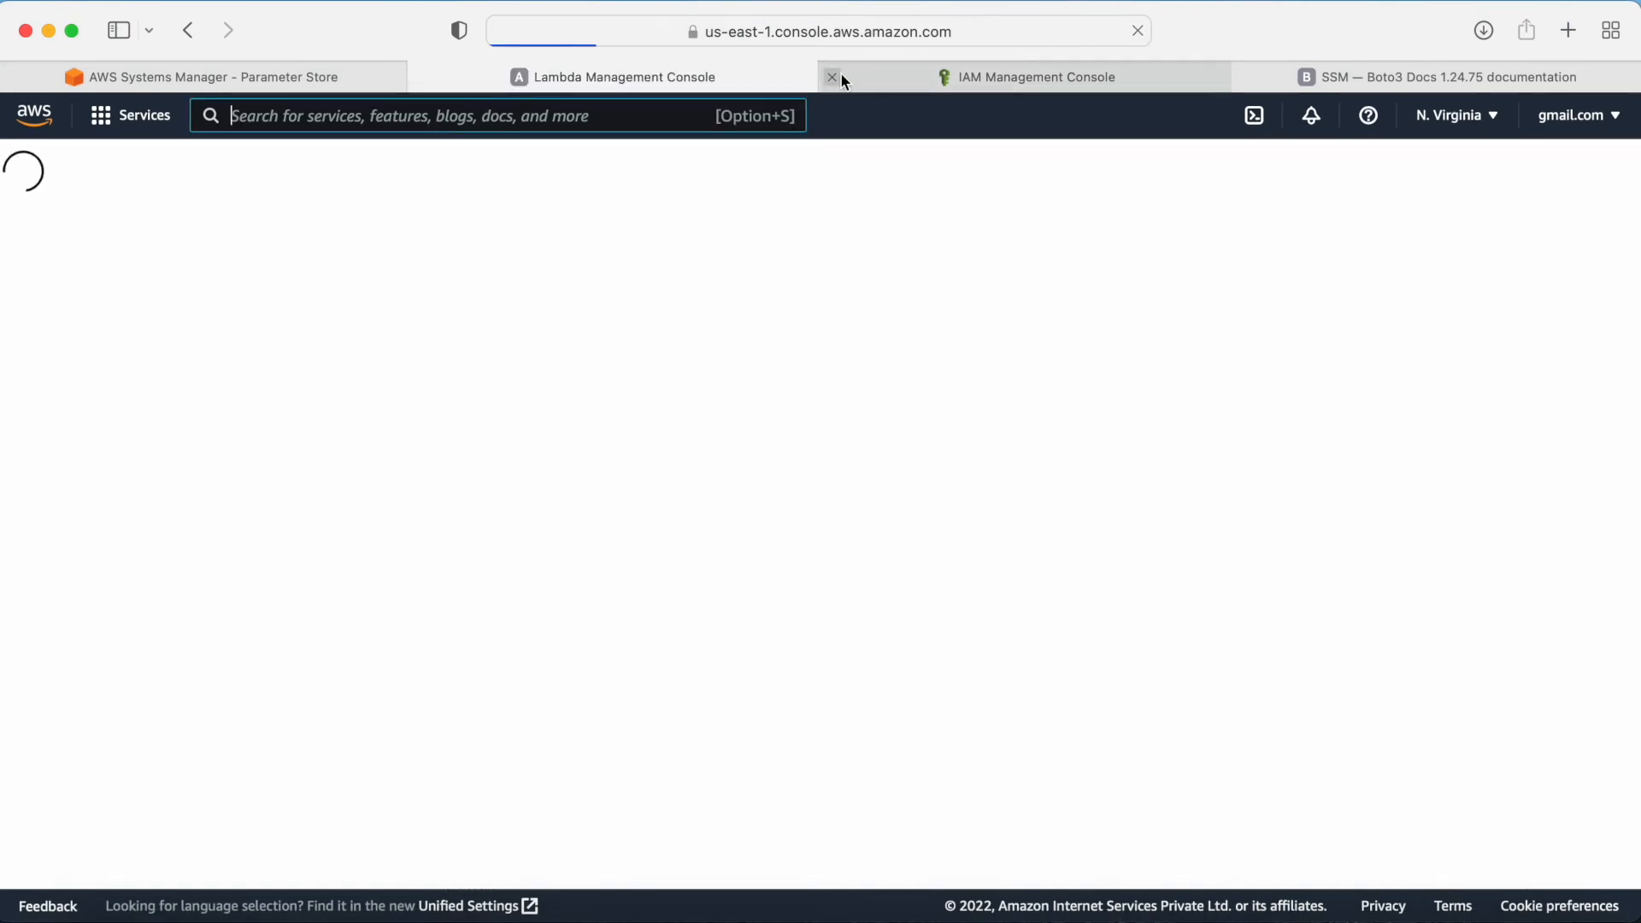
{"action": "left_click", "coordinate": [836, 77]}
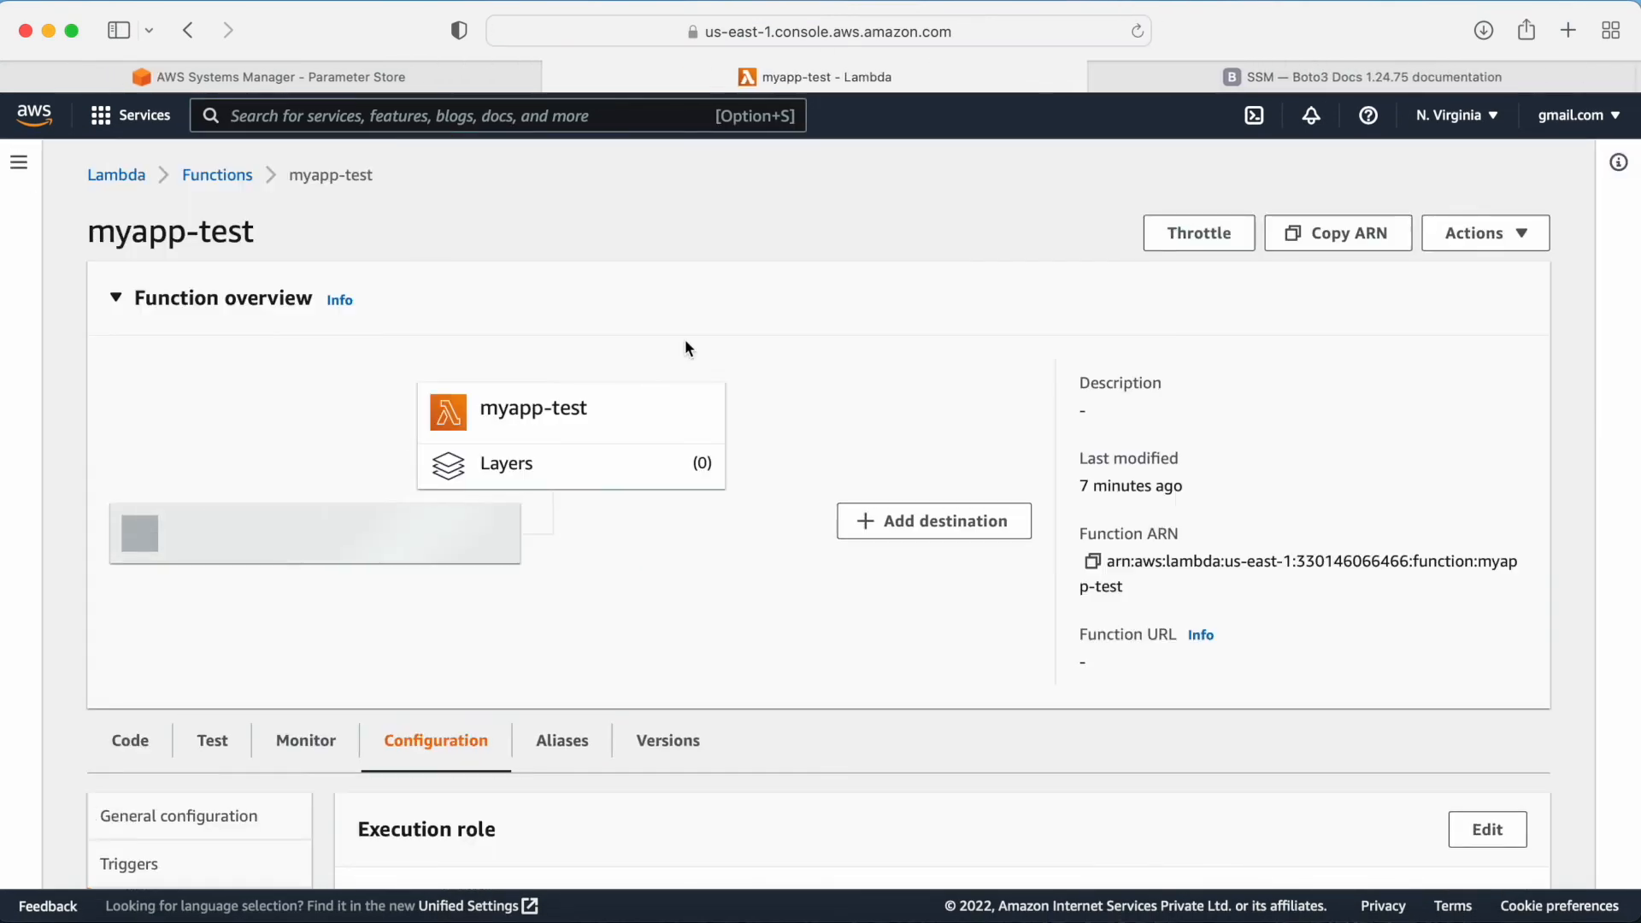
Step: Open the function's execution role myapp-test-role-4175yqc3 from the Lambda permissions configuration
{"action": "scroll", "coordinate": [734, 527], "scroll_direction": "down", "scroll_amount": 2}
{"action": "scroll", "coordinate": [735, 534], "scroll_direction": "down", "scroll_amount": 2}
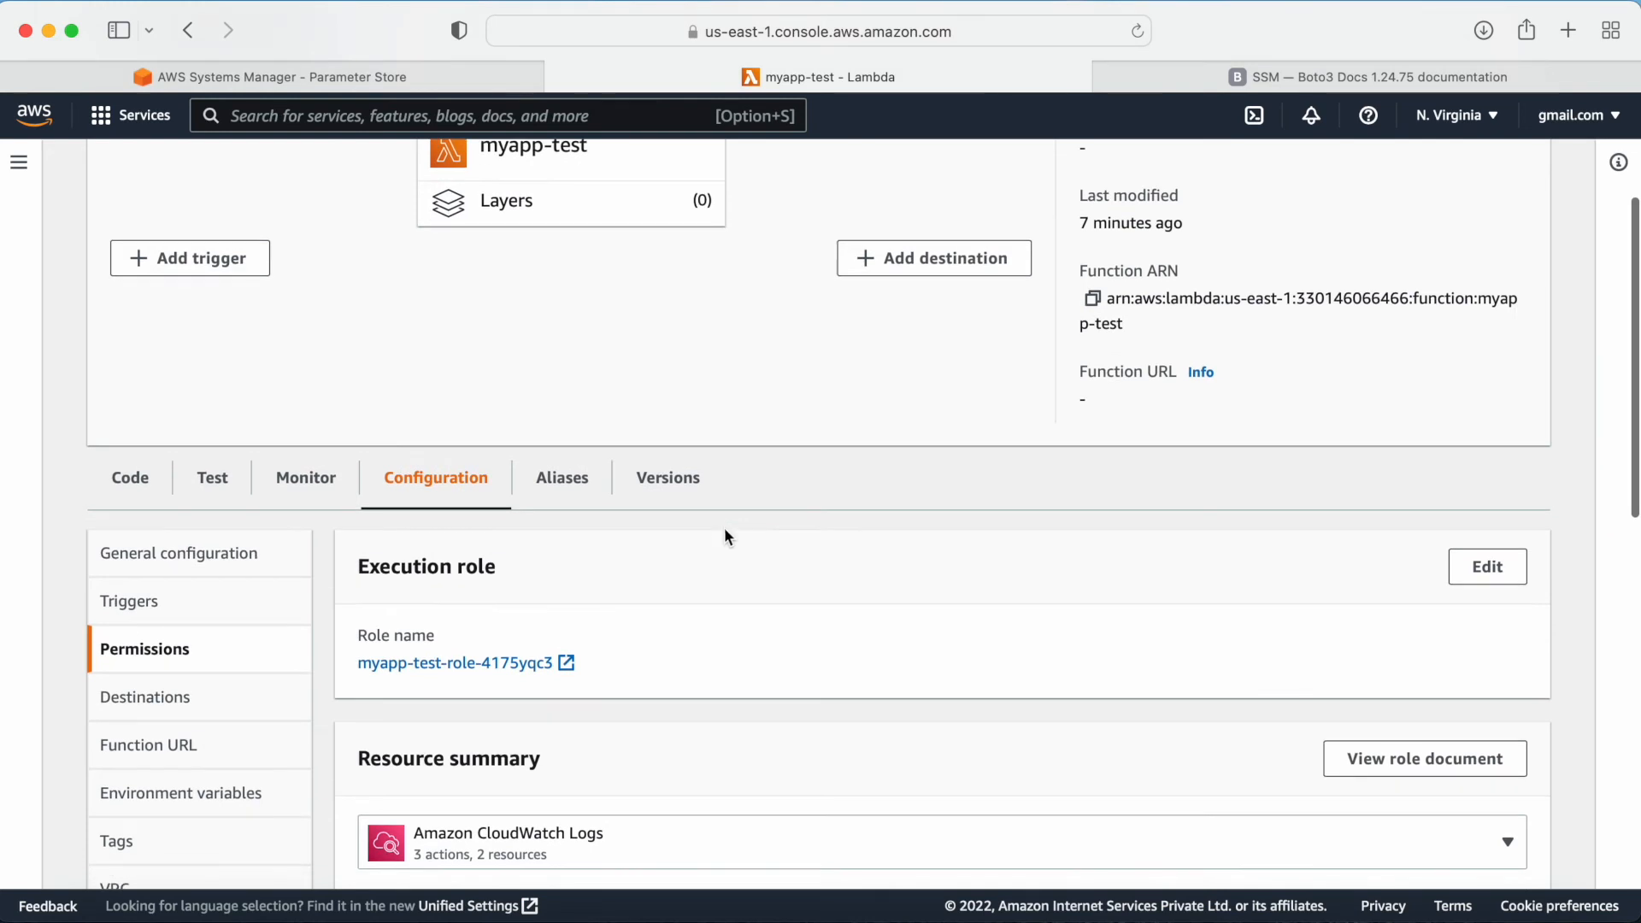
{"action": "left_click", "coordinate": [575, 662]}
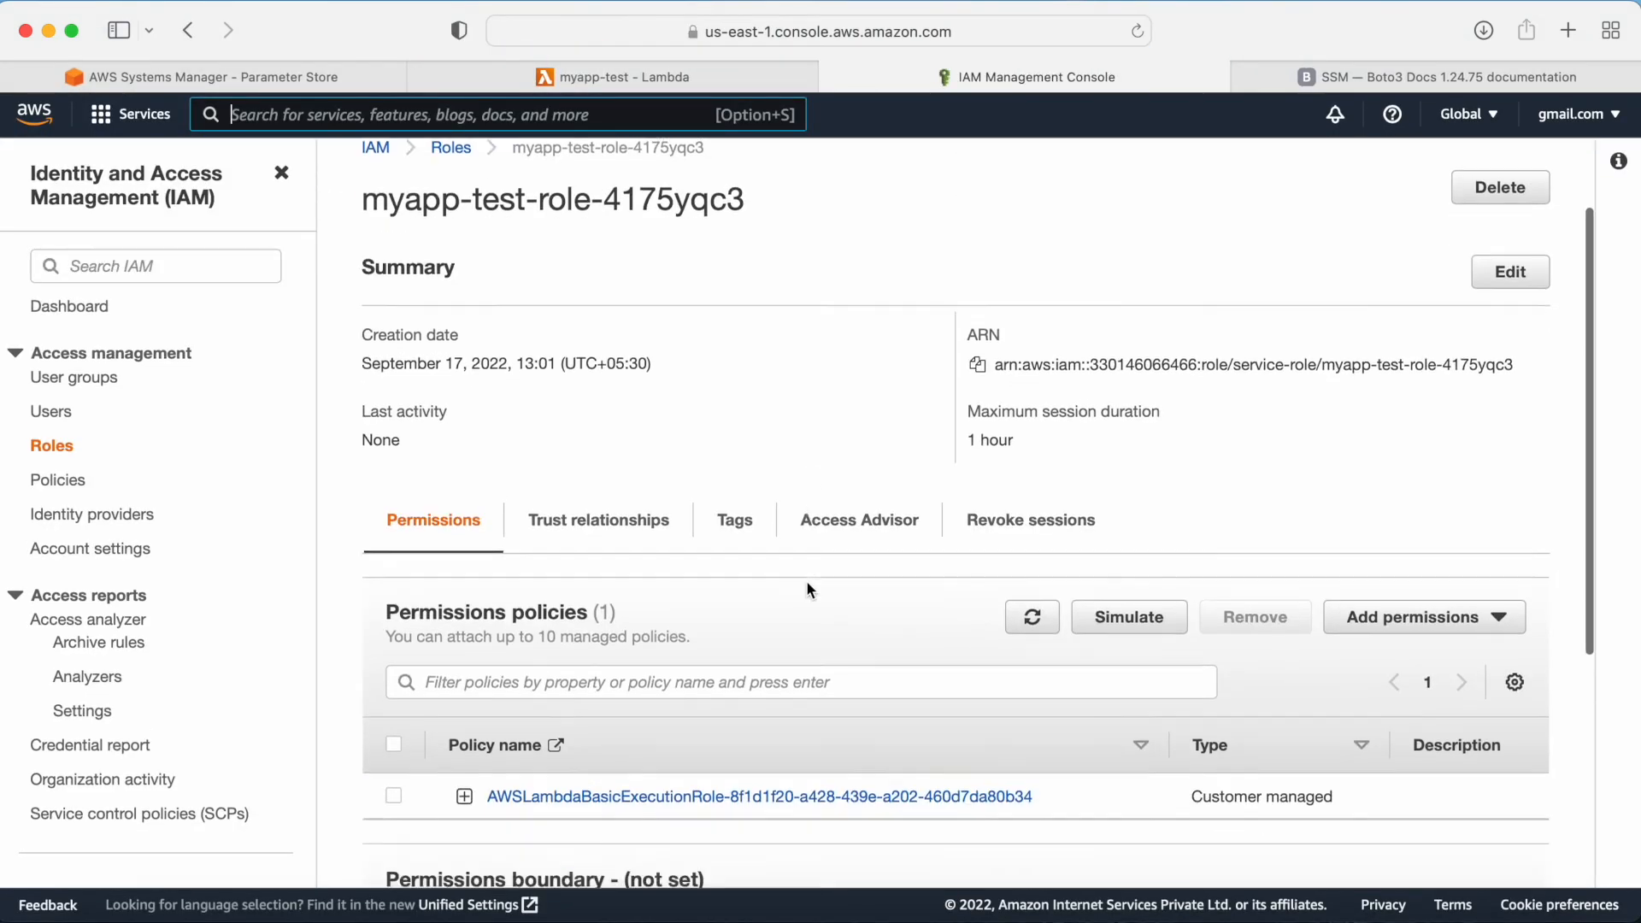
Step: Review the role's attached permissions policies and open the Add permissions menu to attach a policy
{"action": "scroll", "coordinate": [810, 590], "scroll_direction": "down", "scroll_amount": 2}
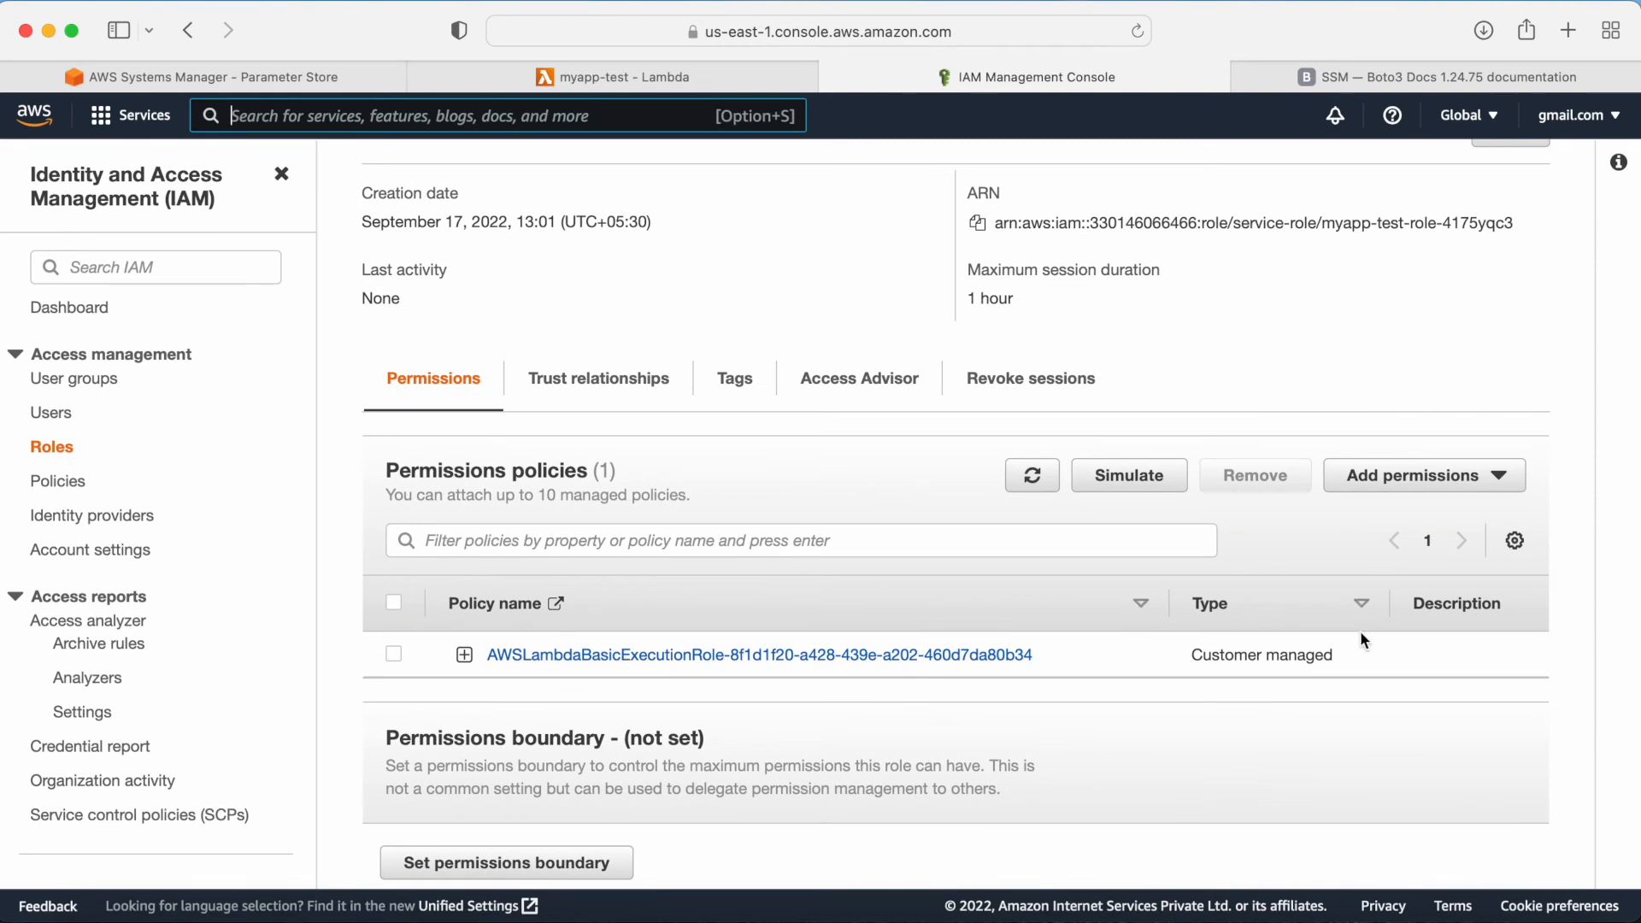
{"action": "scroll", "coordinate": [1304, 665], "scroll_direction": "down", "scroll_amount": 1}
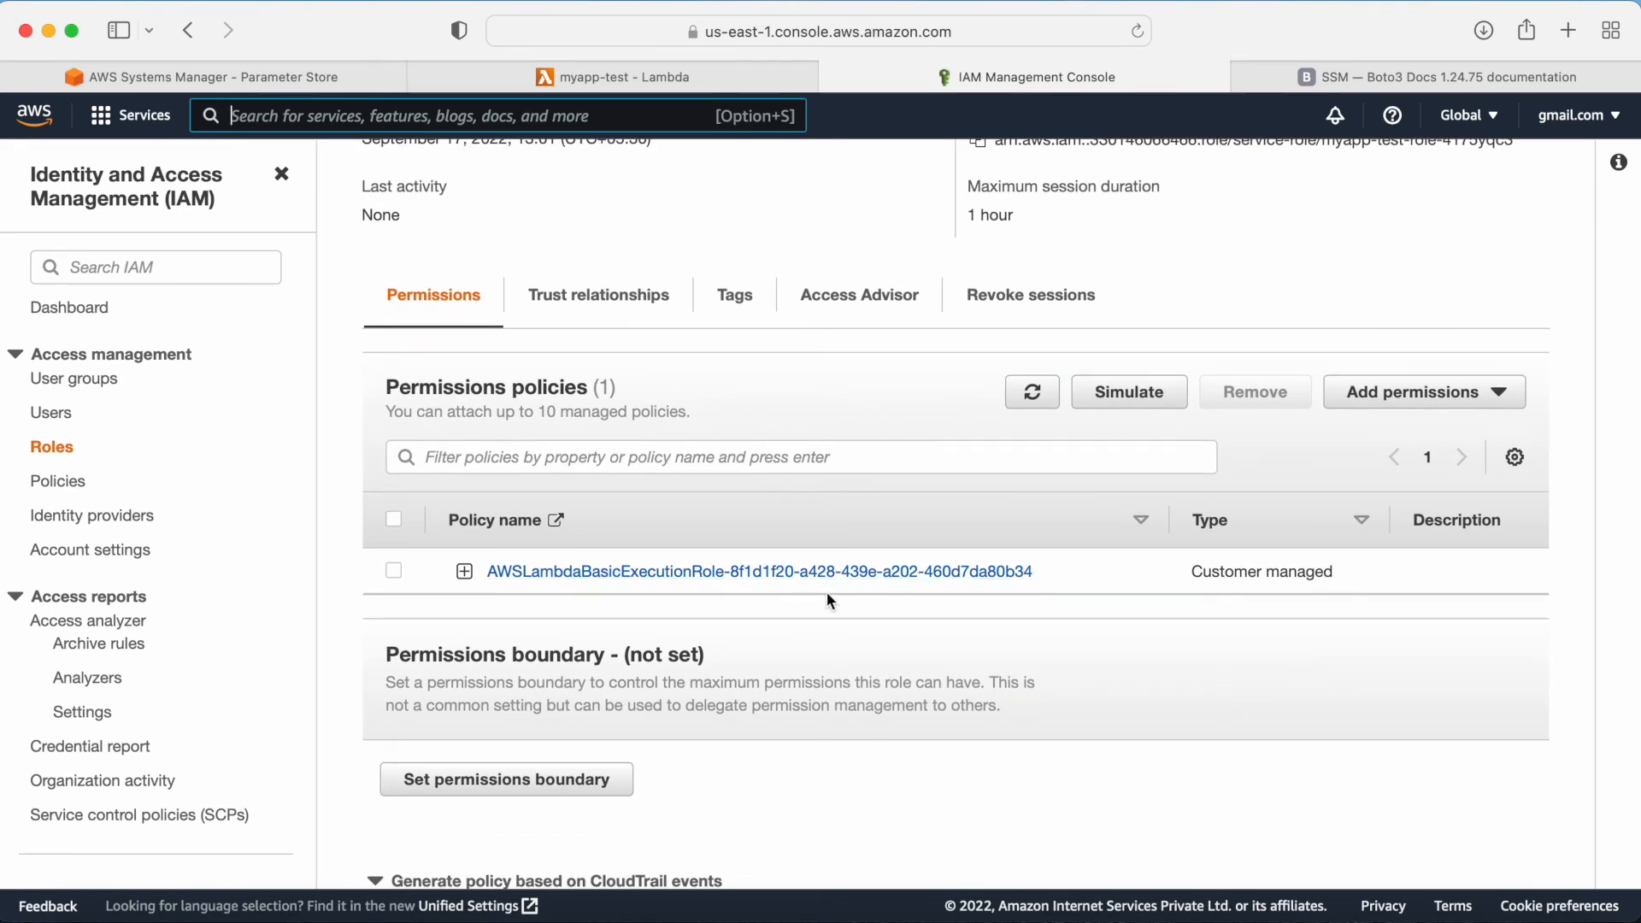
{"action": "scroll", "coordinate": [828, 591], "scroll_direction": "down", "scroll_amount": 3}
{"action": "scroll", "coordinate": [828, 597], "scroll_direction": "up", "scroll_amount": 6}
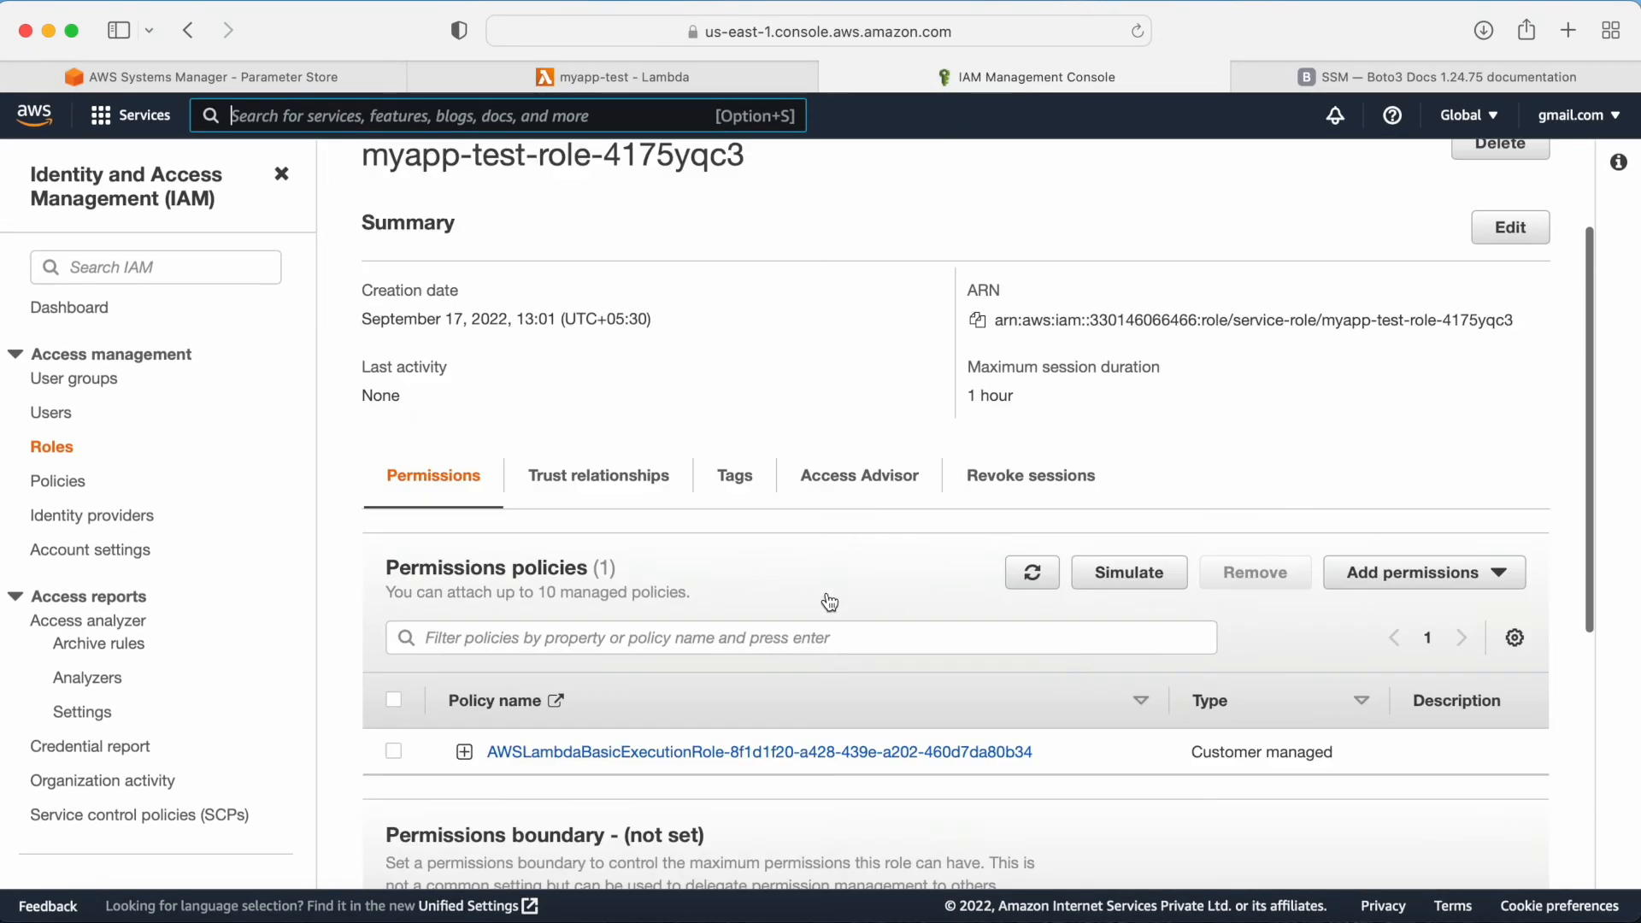
{"action": "scroll", "coordinate": [829, 603], "scroll_direction": "up", "scroll_amount": 2}
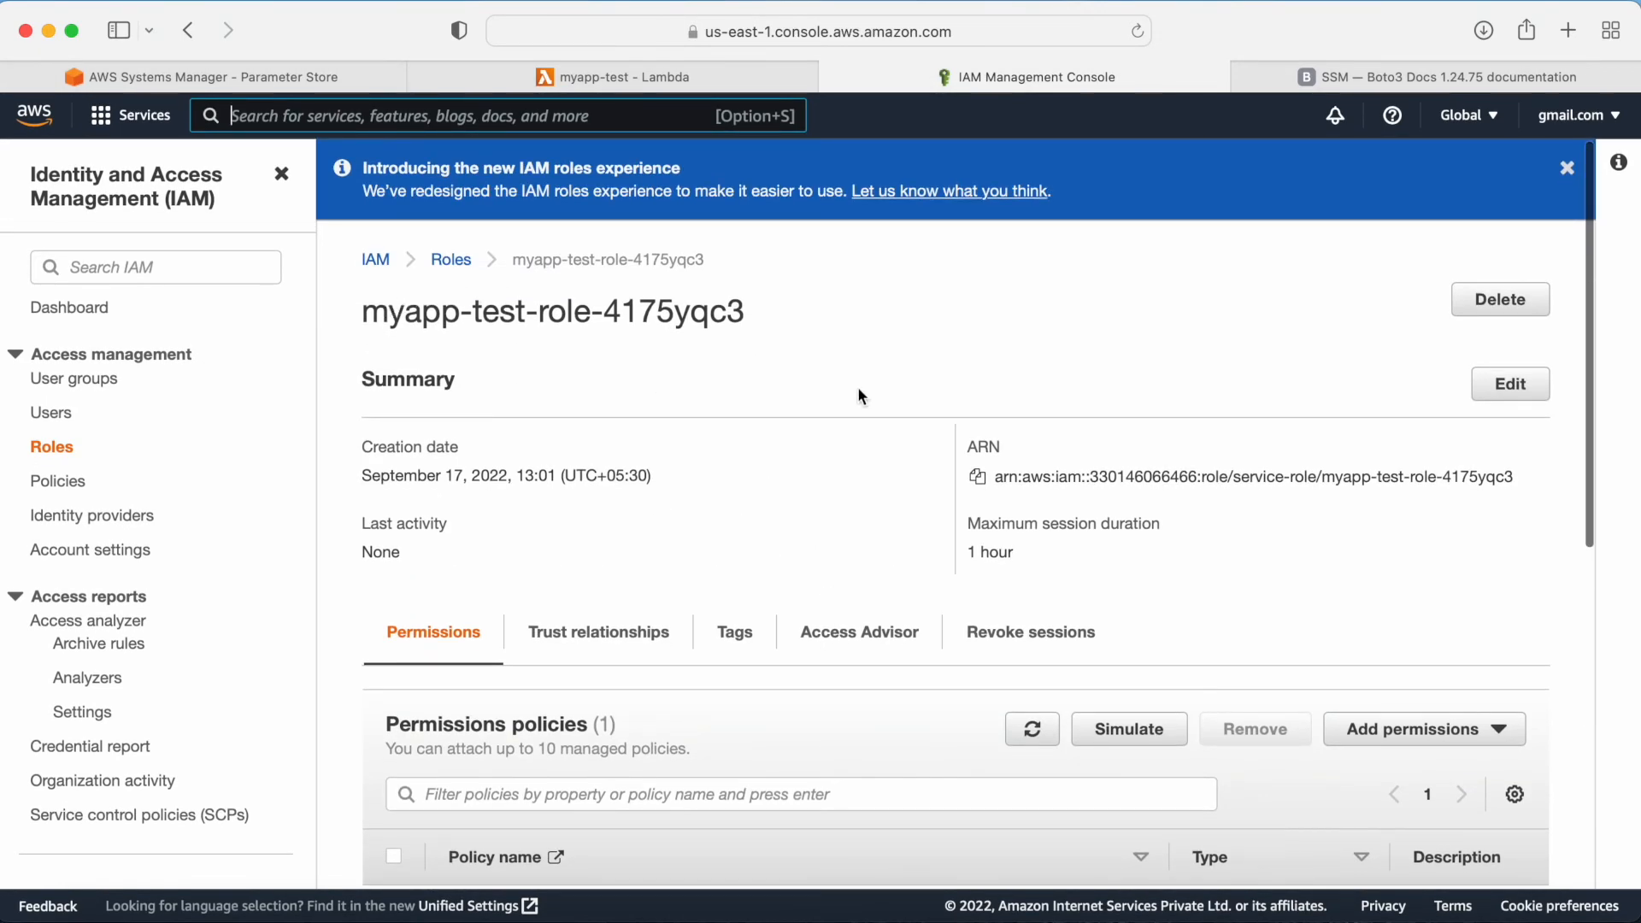
{"action": "scroll", "coordinate": [869, 401], "scroll_direction": "down", "scroll_amount": 2}
{"action": "left_click", "coordinate": [1423, 567]}
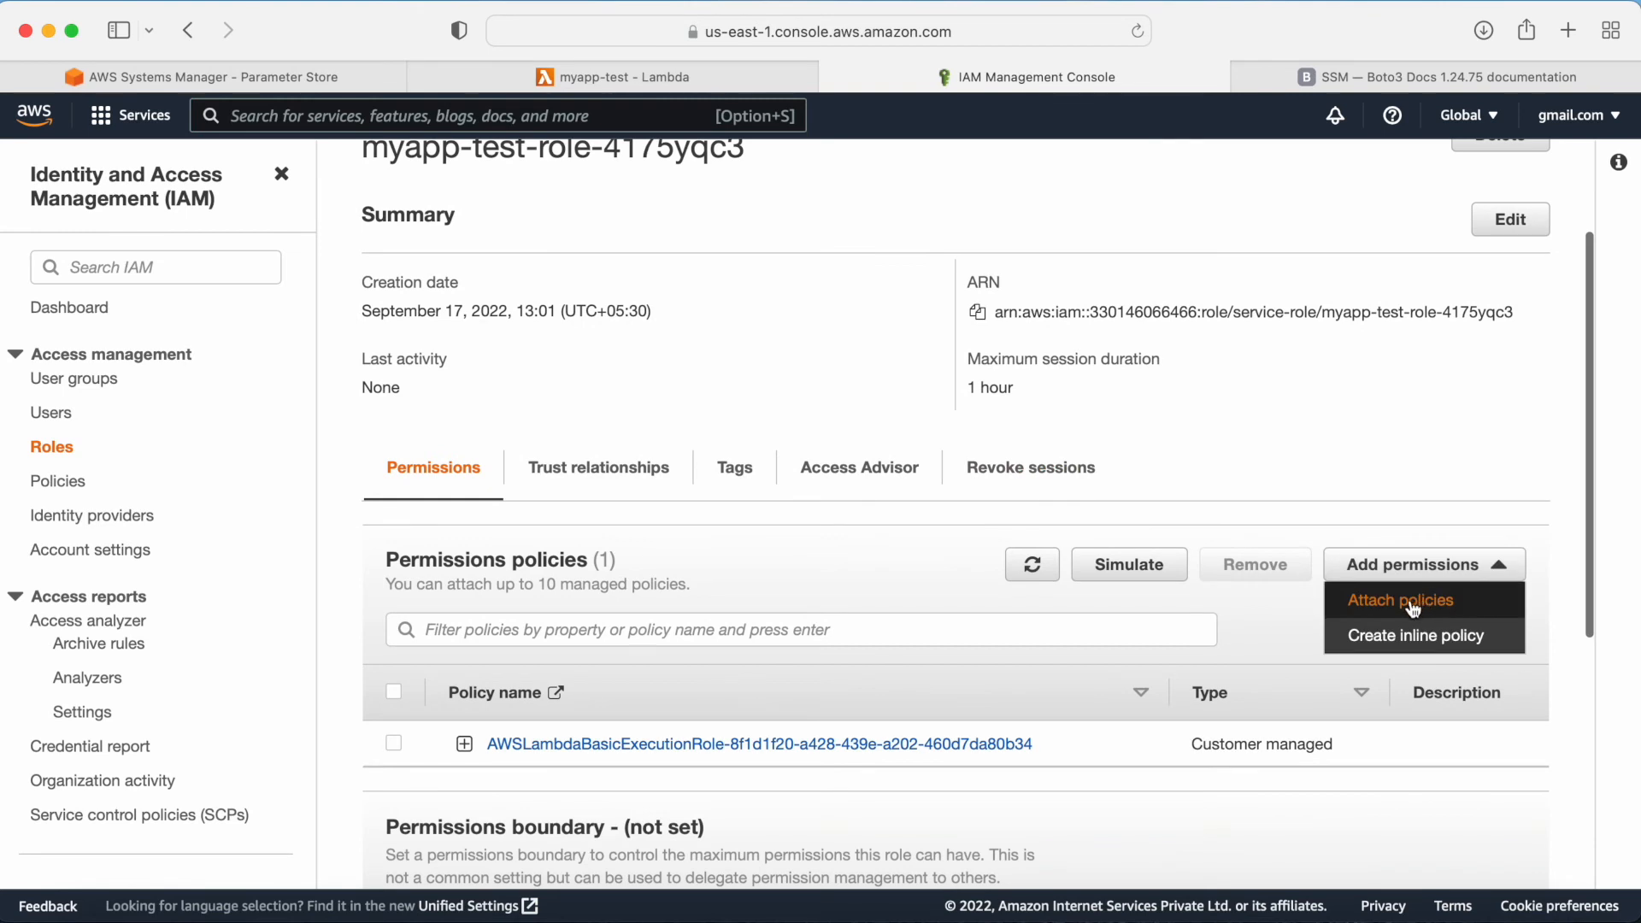
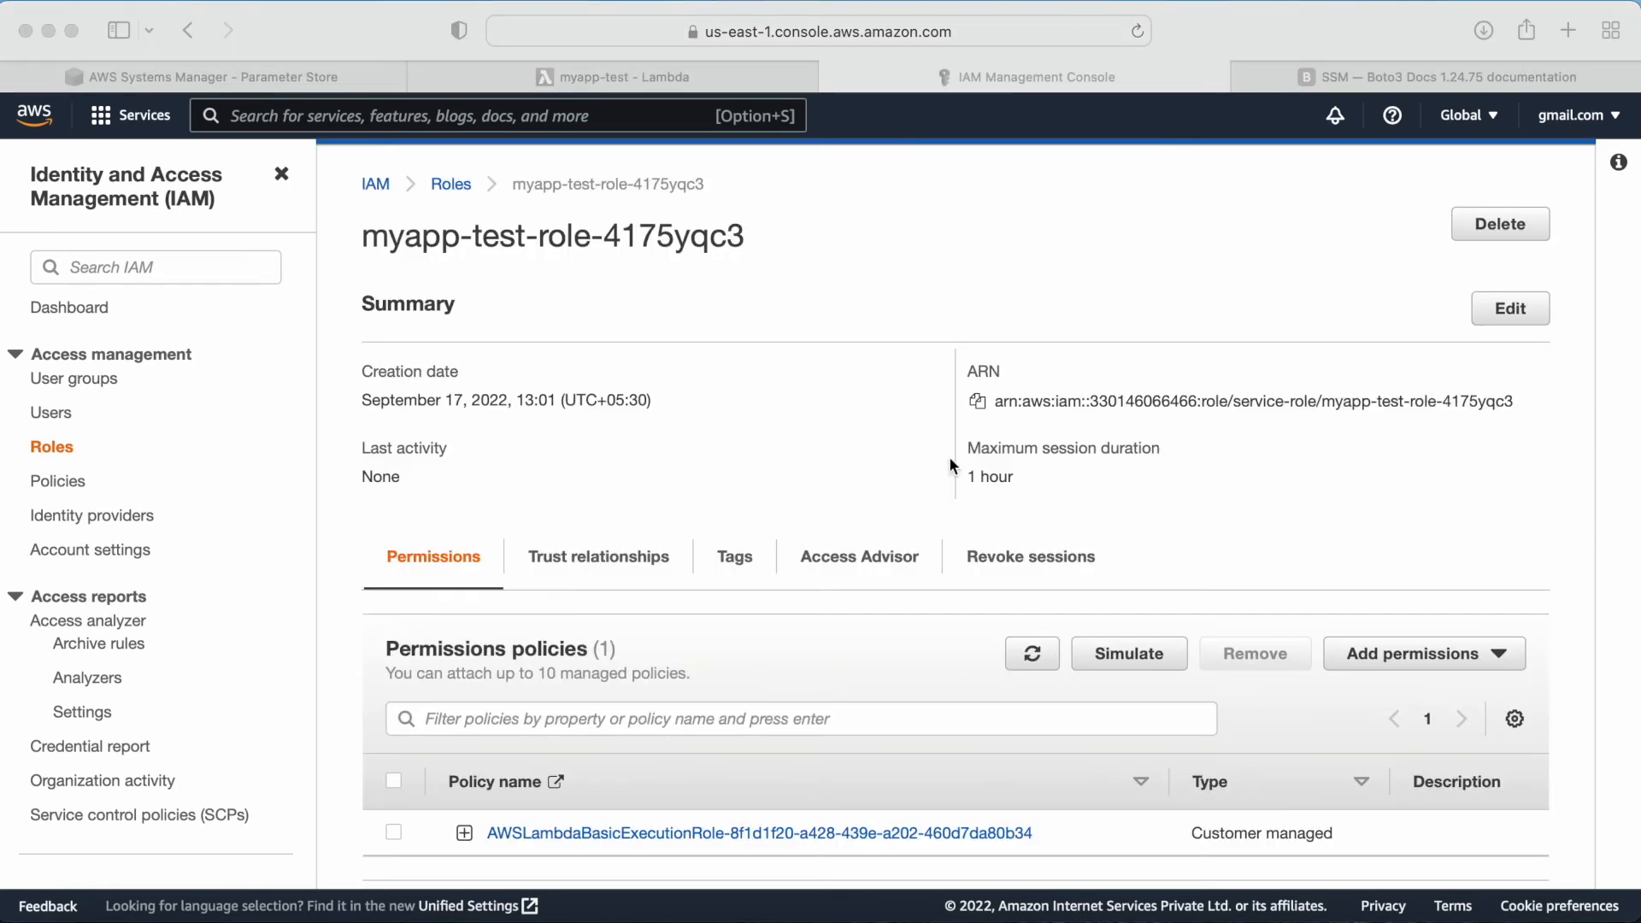
{"action": "scroll", "coordinate": [959, 429], "scroll_direction": "down", "scroll_amount": 1}
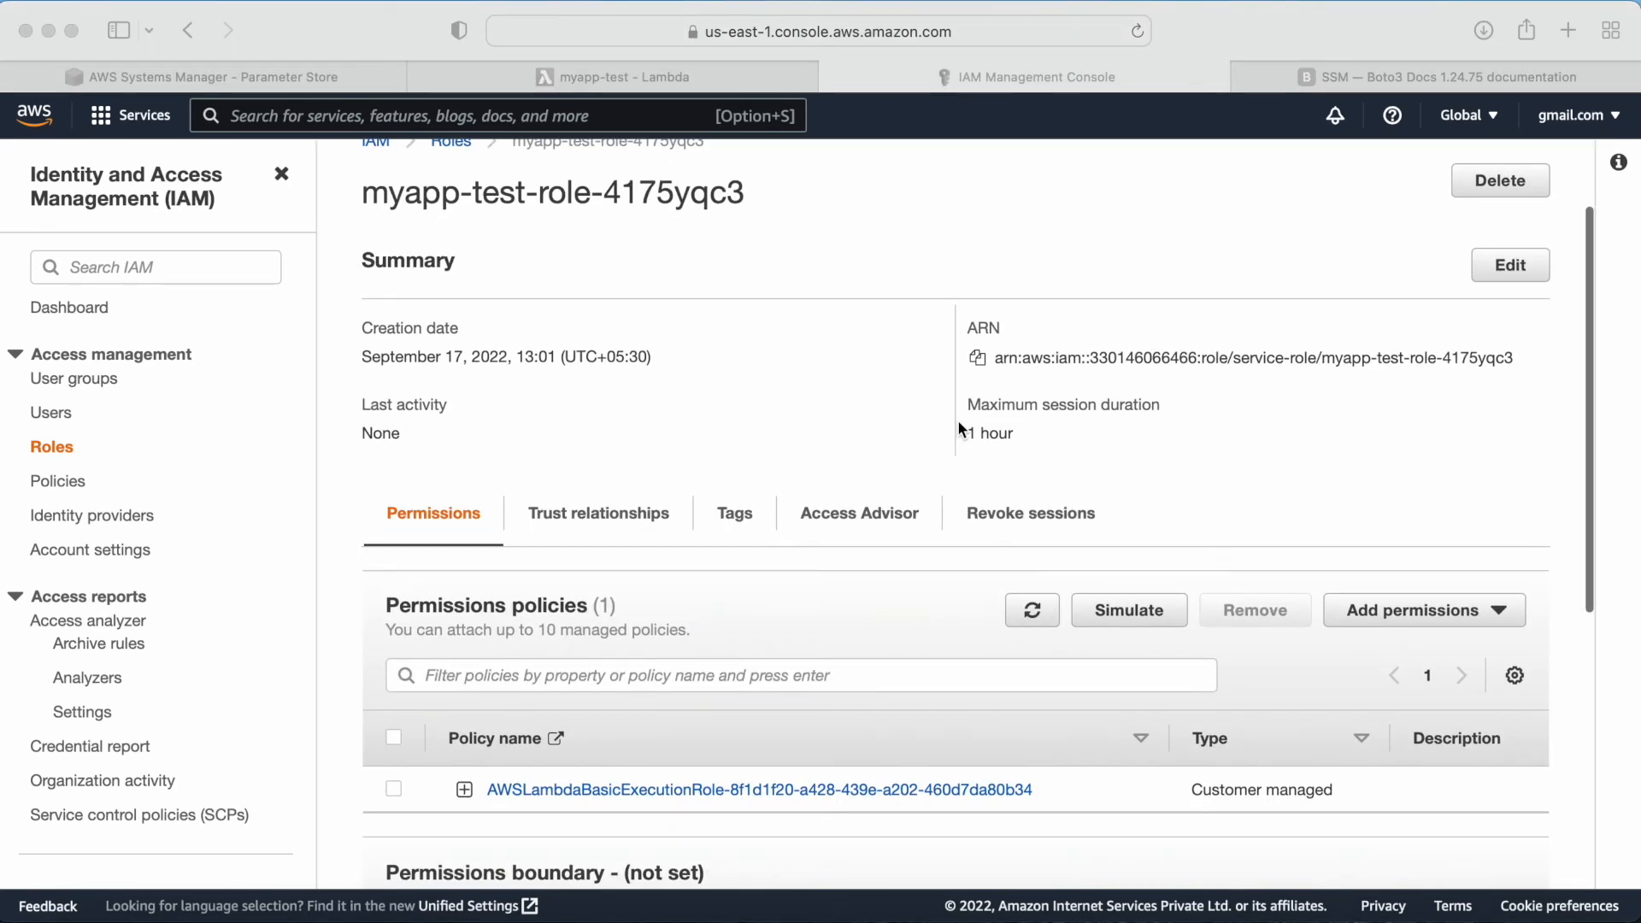
{"action": "left_click", "coordinate": [1444, 615]}
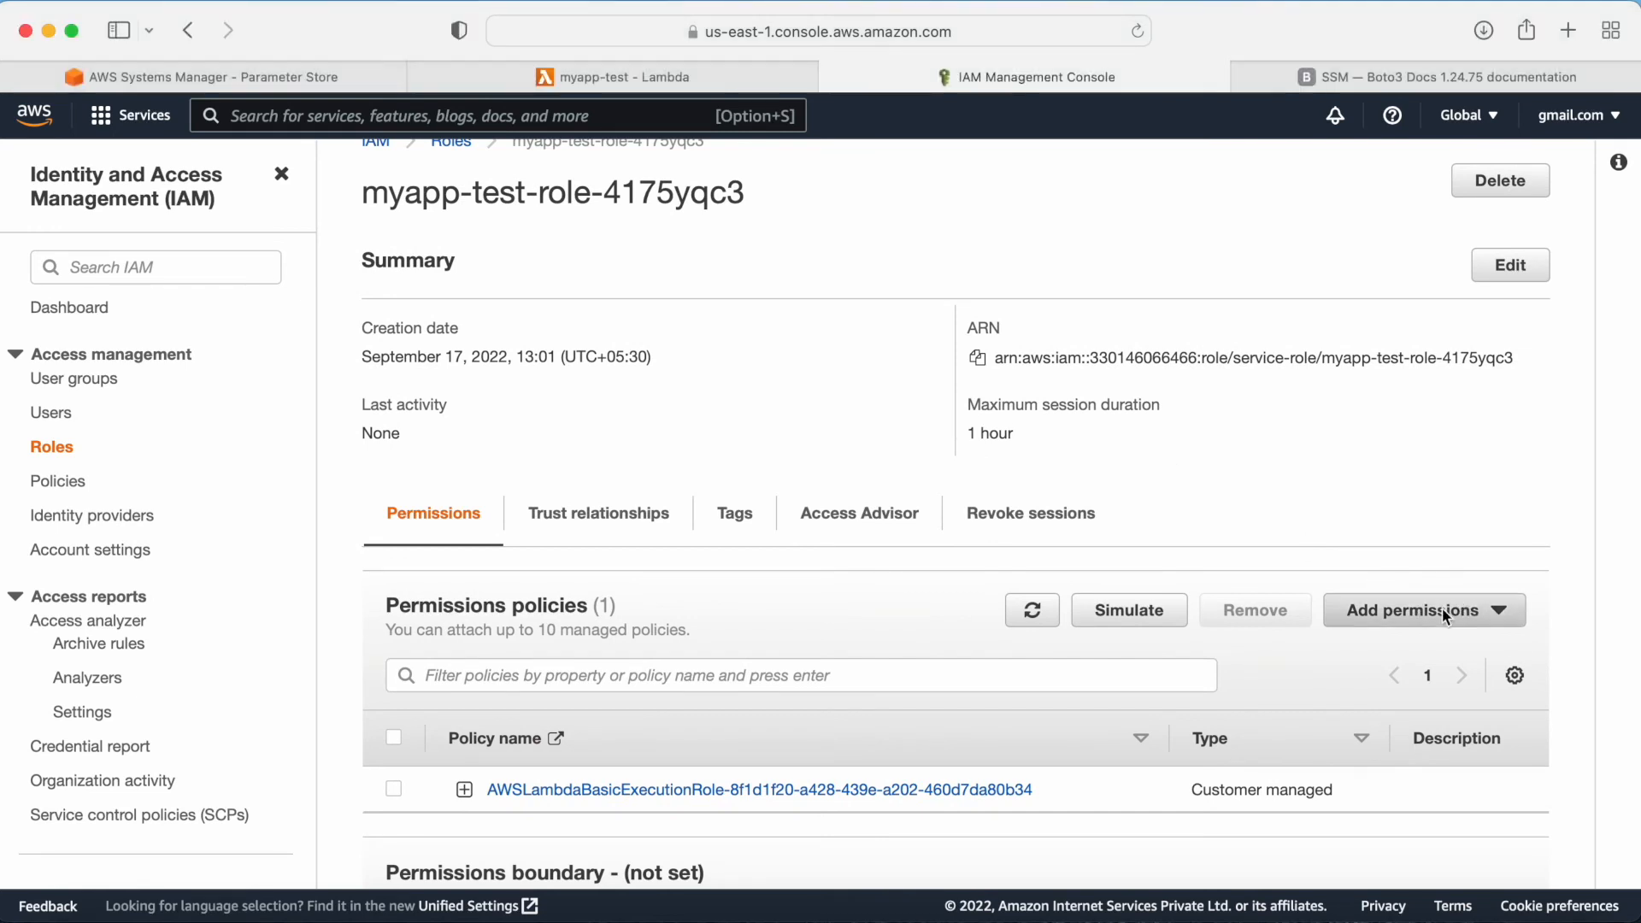
{"action": "left_click", "coordinate": [1416, 622]}
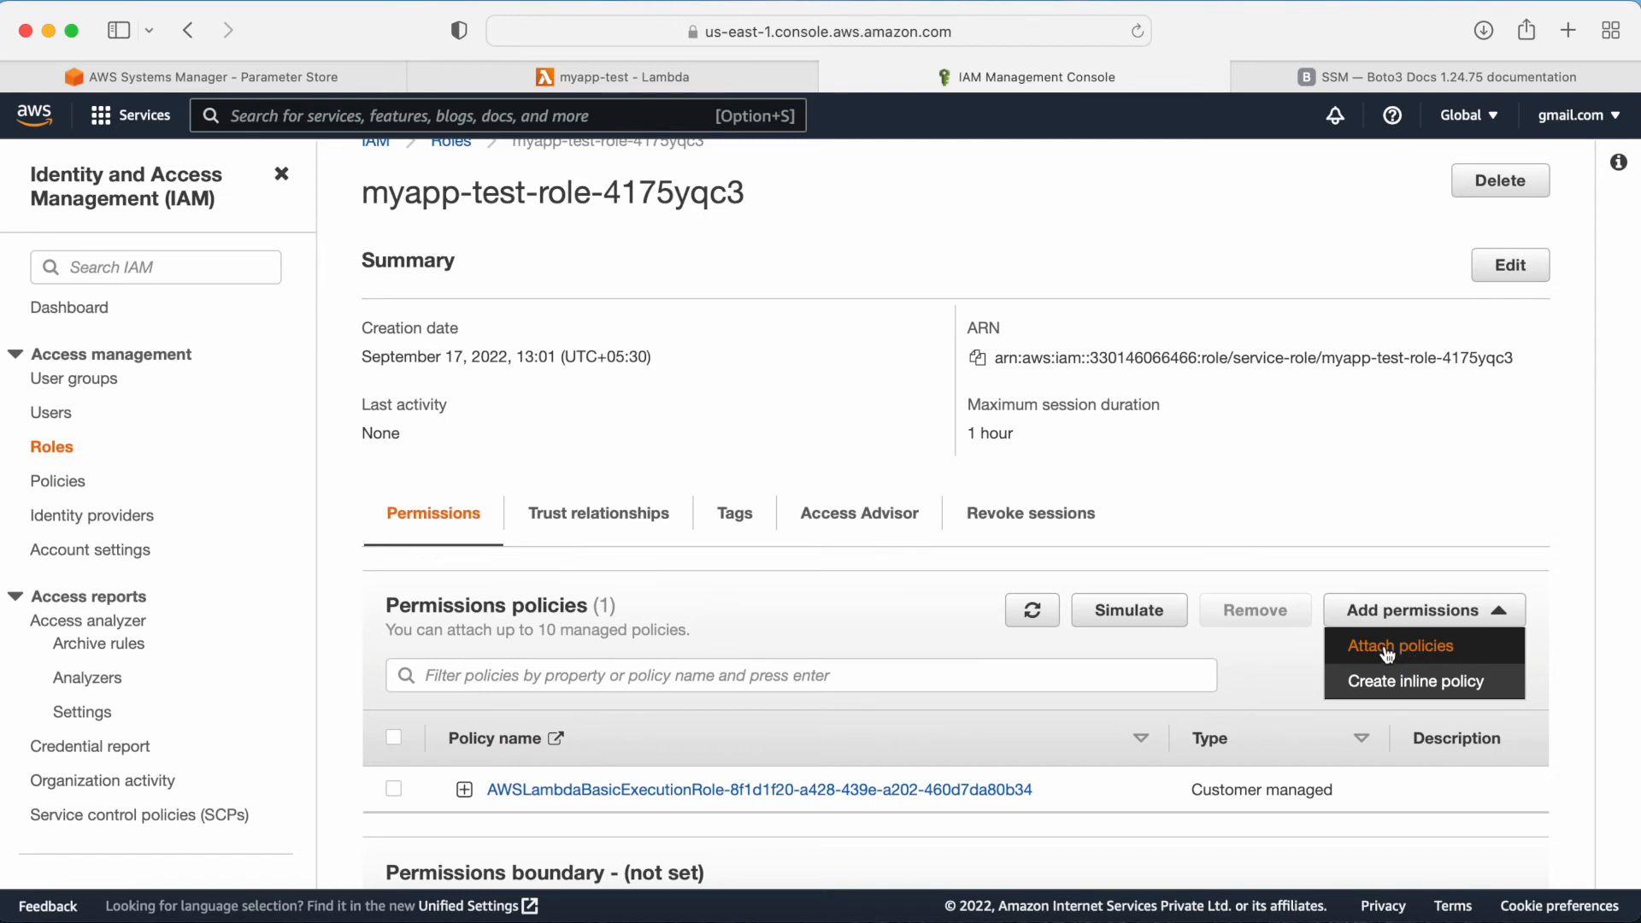
{"action": "scroll", "coordinate": [1003, 644], "scroll_direction": "down", "scroll_amount": 5}
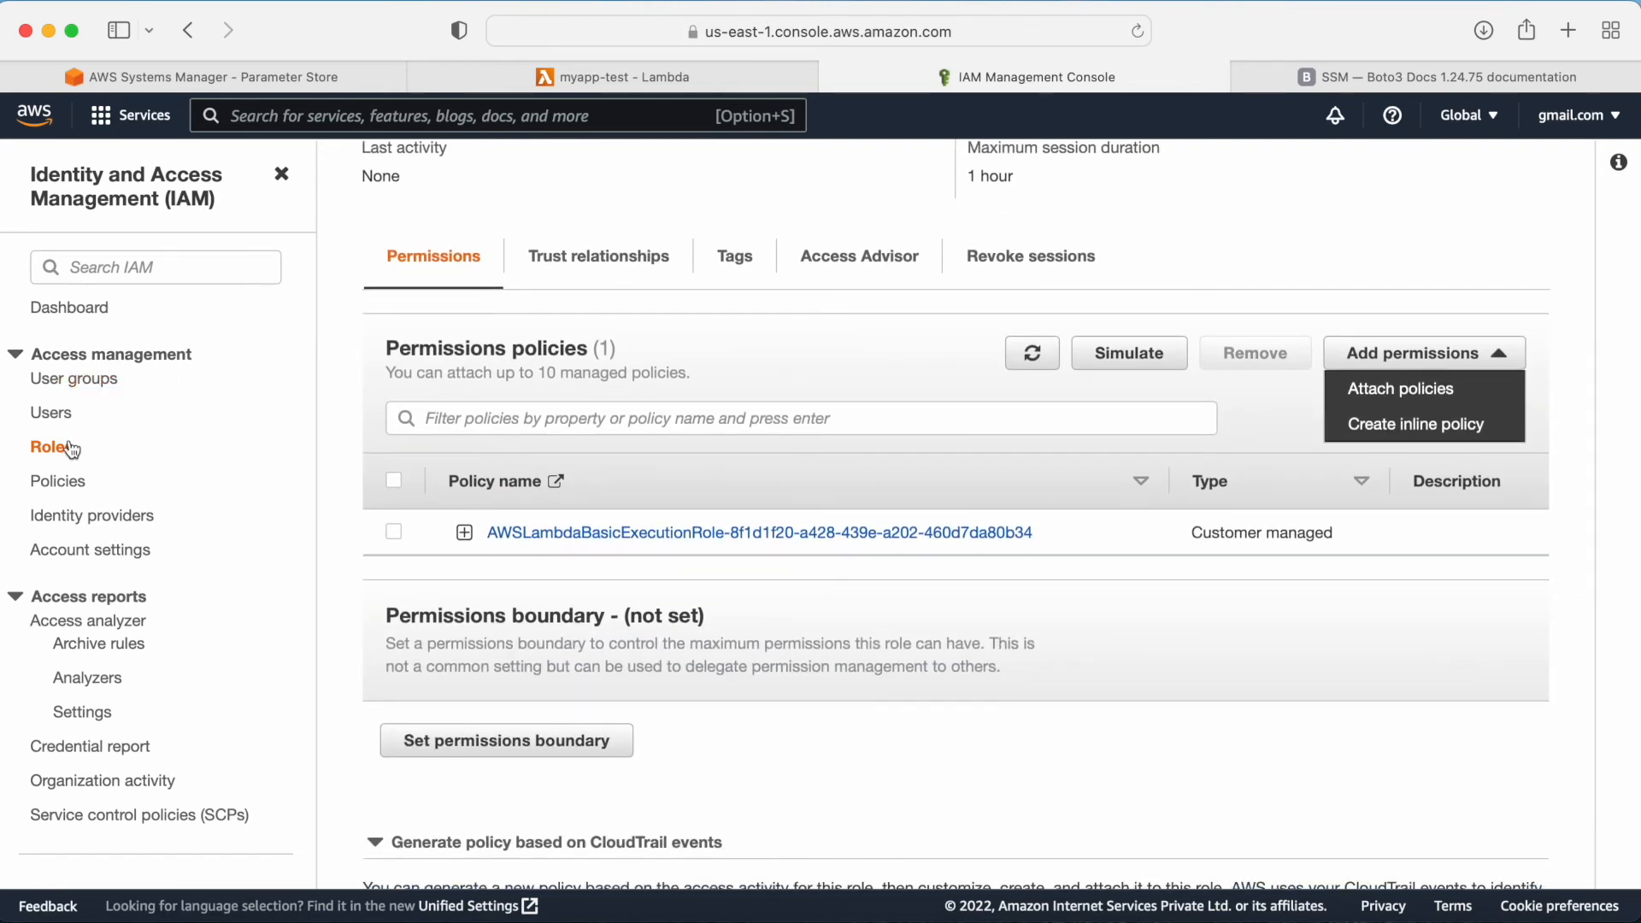
Step: Filter the IAM policies list by "inline" and inspect the inline policy's JSON document and its SSM resource
{"action": "left_click", "coordinate": [60, 481]}
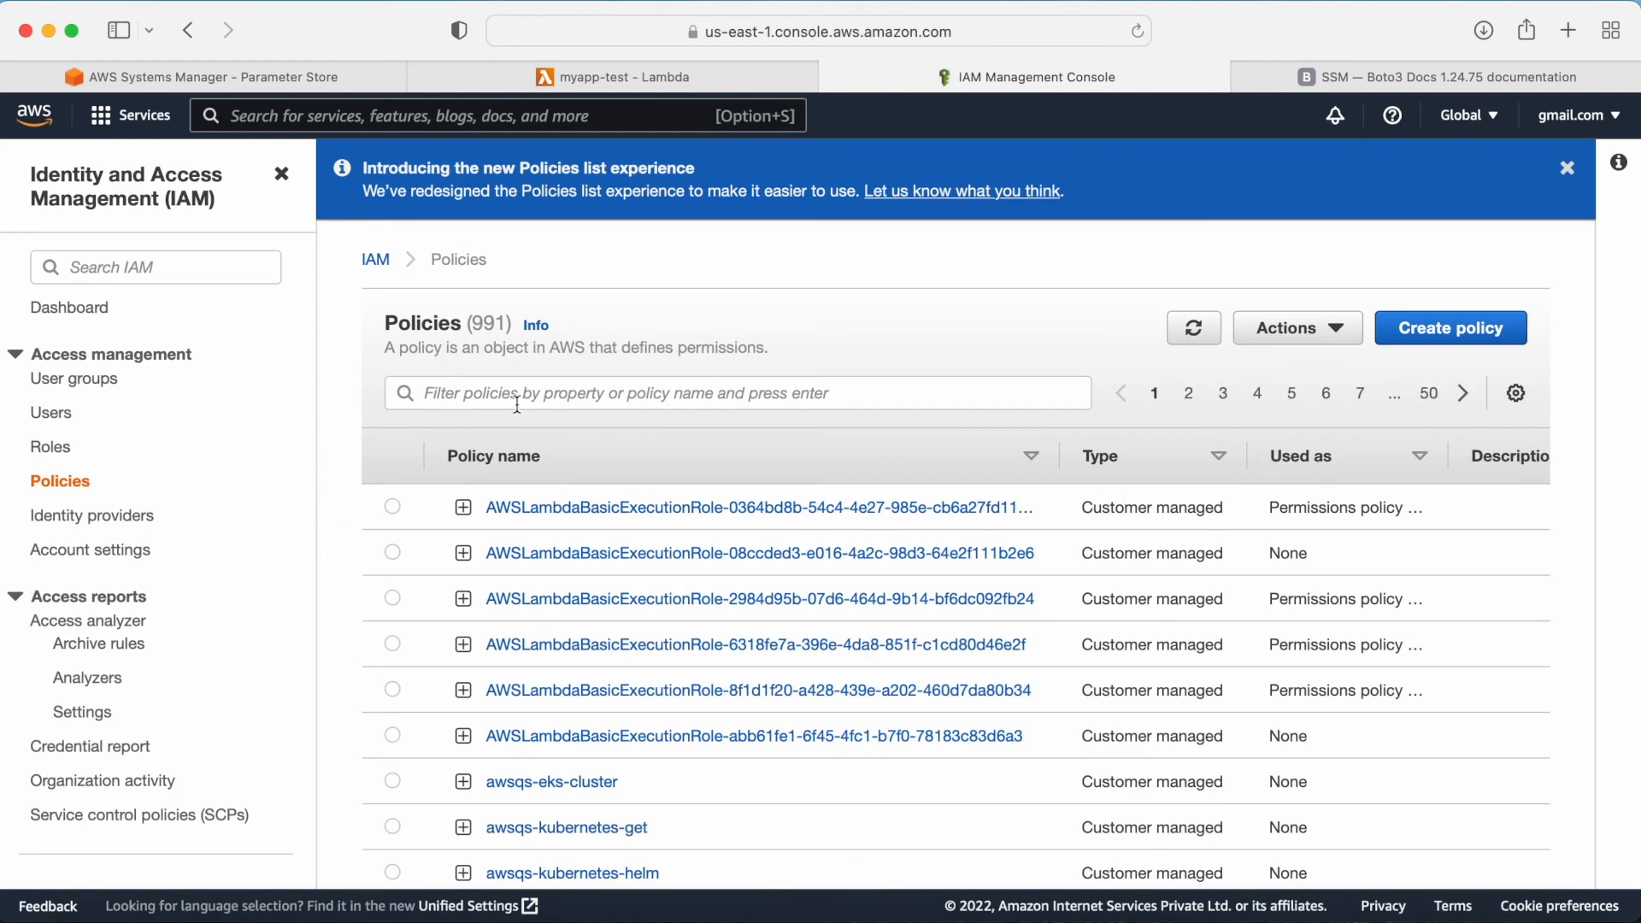
{"action": "left_click", "coordinate": [517, 398]}
{"action": "type", "text": "inline"}
{"action": "key", "text": "Return"}
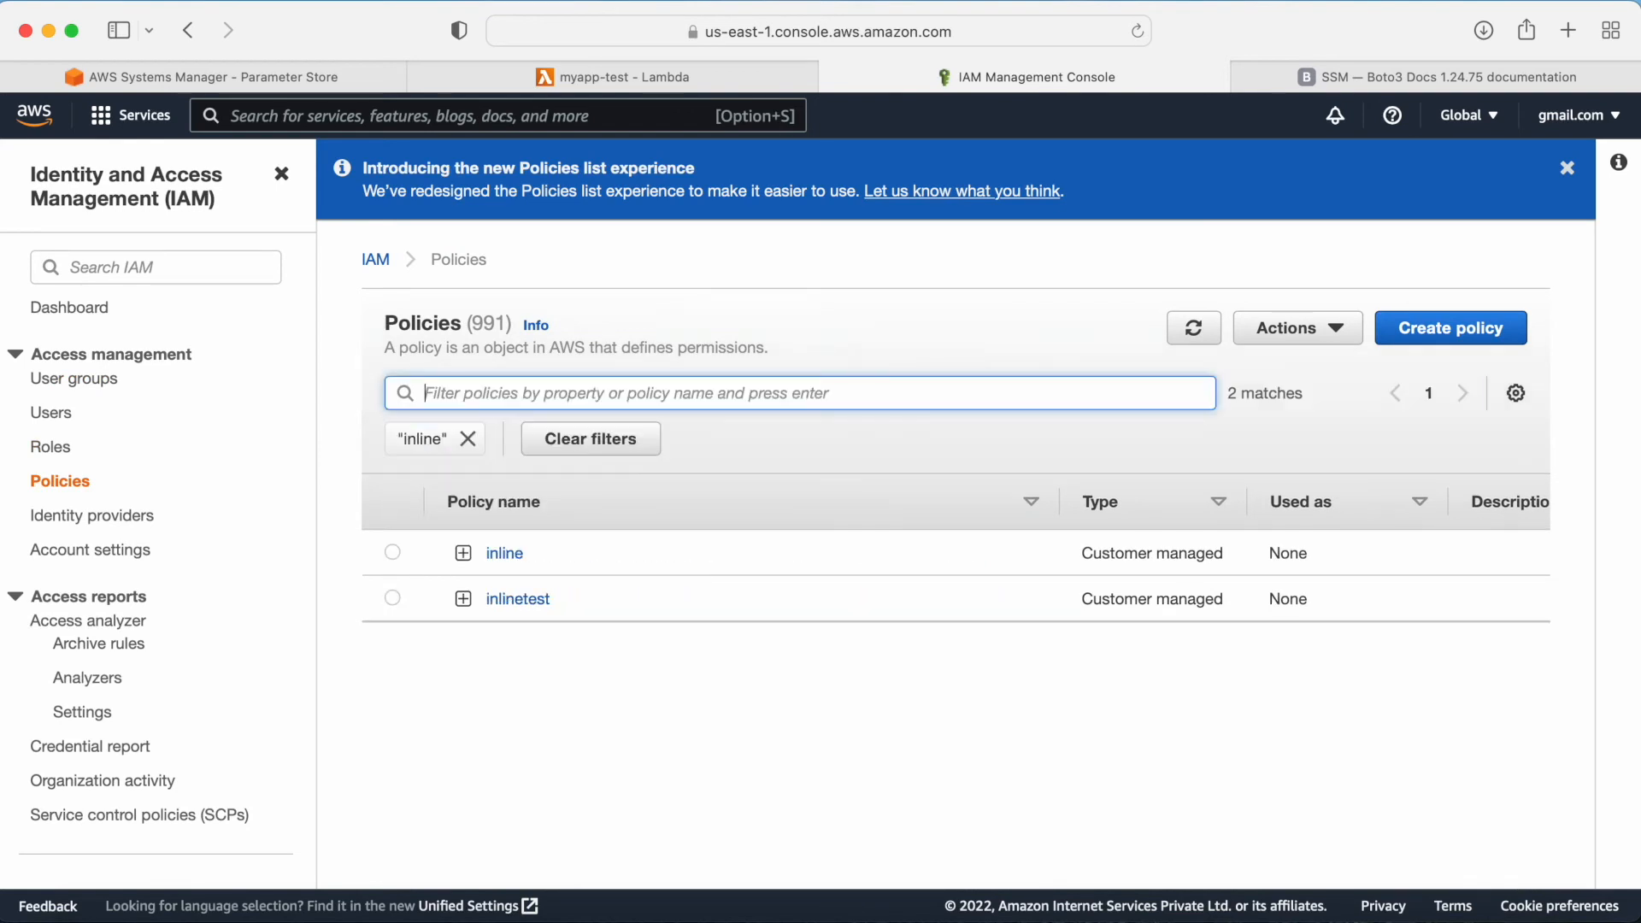
{"action": "left_click", "coordinate": [484, 560]}
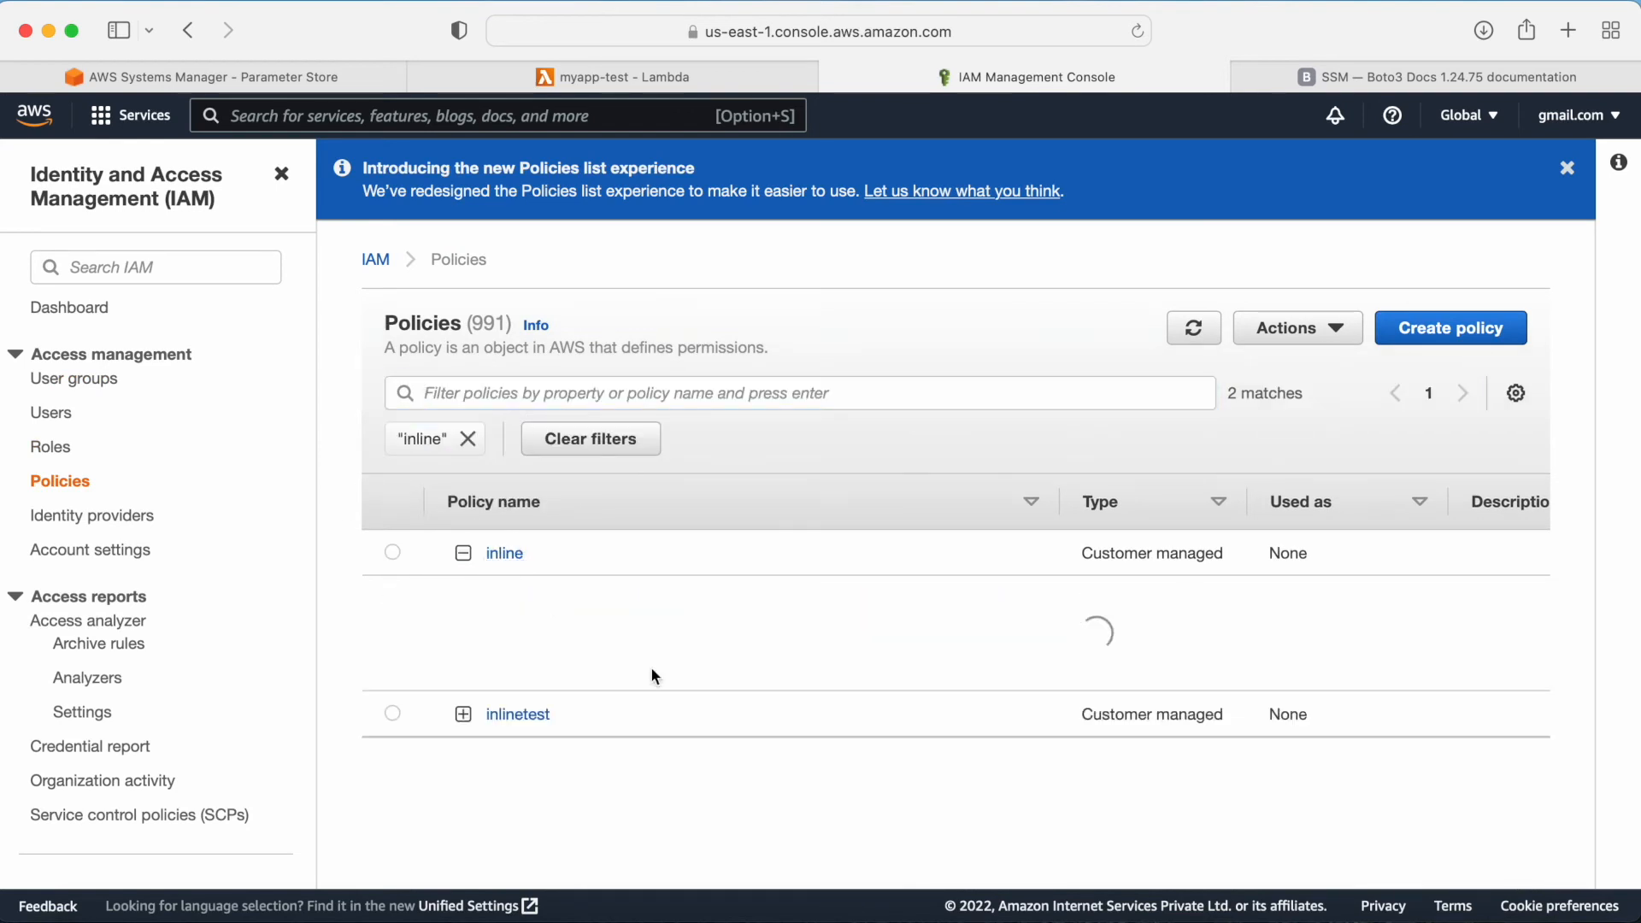
{"action": "scroll", "coordinate": [689, 694], "scroll_direction": "down", "scroll_amount": 5}
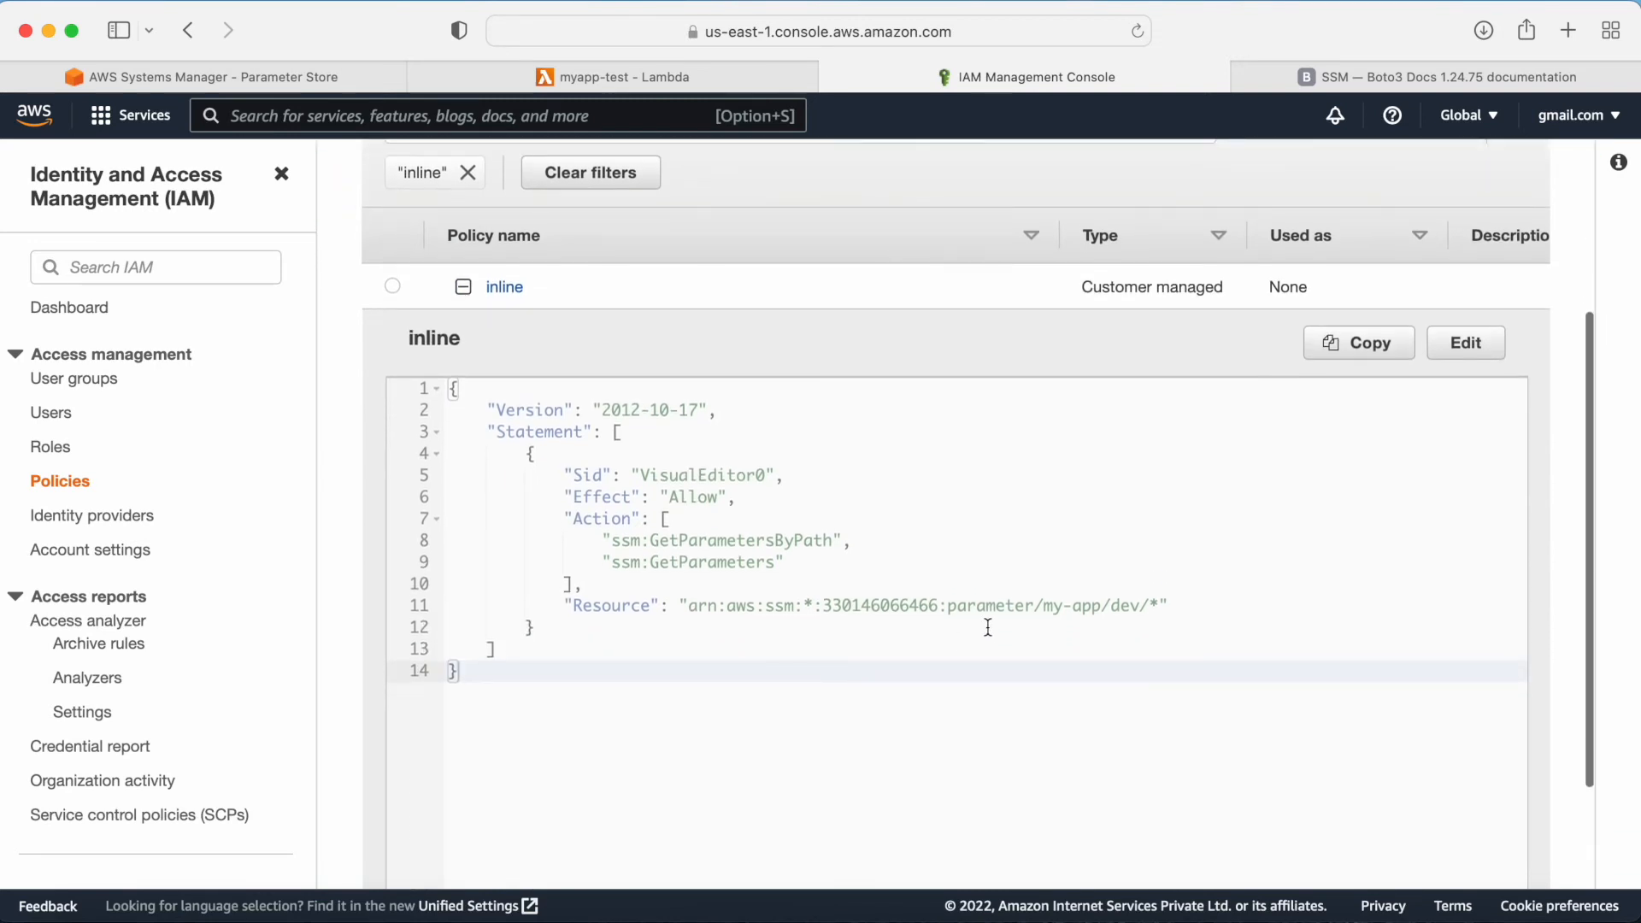
{"action": "left_click_drag", "start_coordinate": [969, 606], "coordinate": [1170, 607]}
{"action": "left_click_drag", "start_coordinate": [757, 561], "coordinate": [687, 552]}
{"action": "left_click_drag", "start_coordinate": [978, 615], "coordinate": [826, 603]}
{"action": "scroll", "coordinate": [827, 603], "scroll_direction": "up", "scroll_amount": 5}
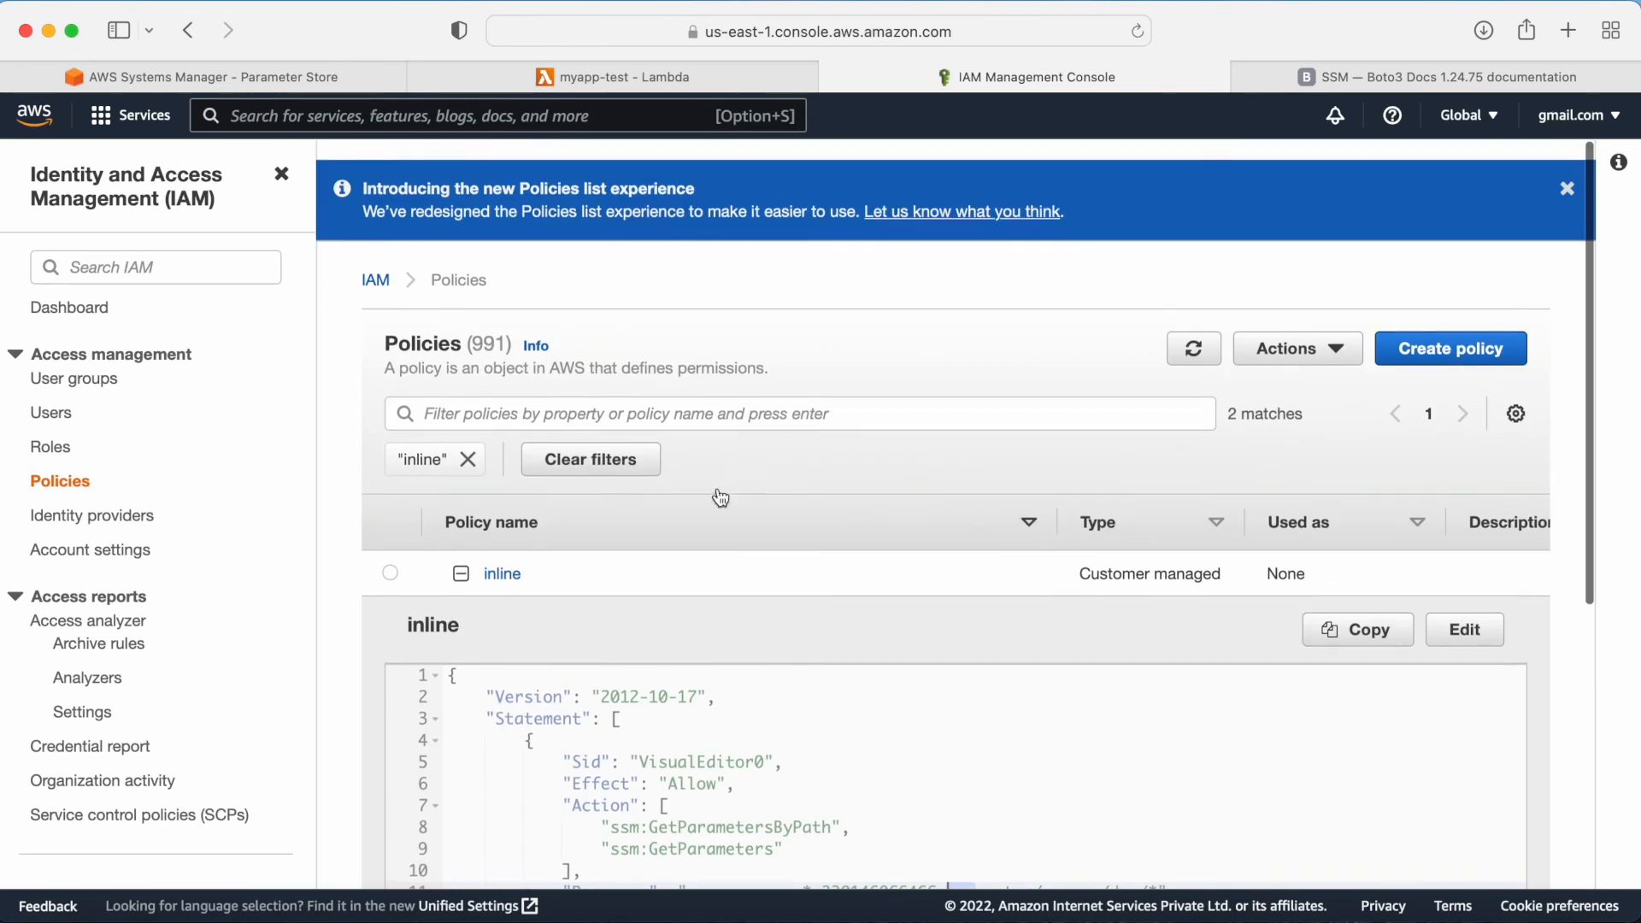
Step: Expand and inspect the inlinetest policy's JSON document with its SSM GetParameter actions
{"action": "left_click", "coordinate": [460, 556]}
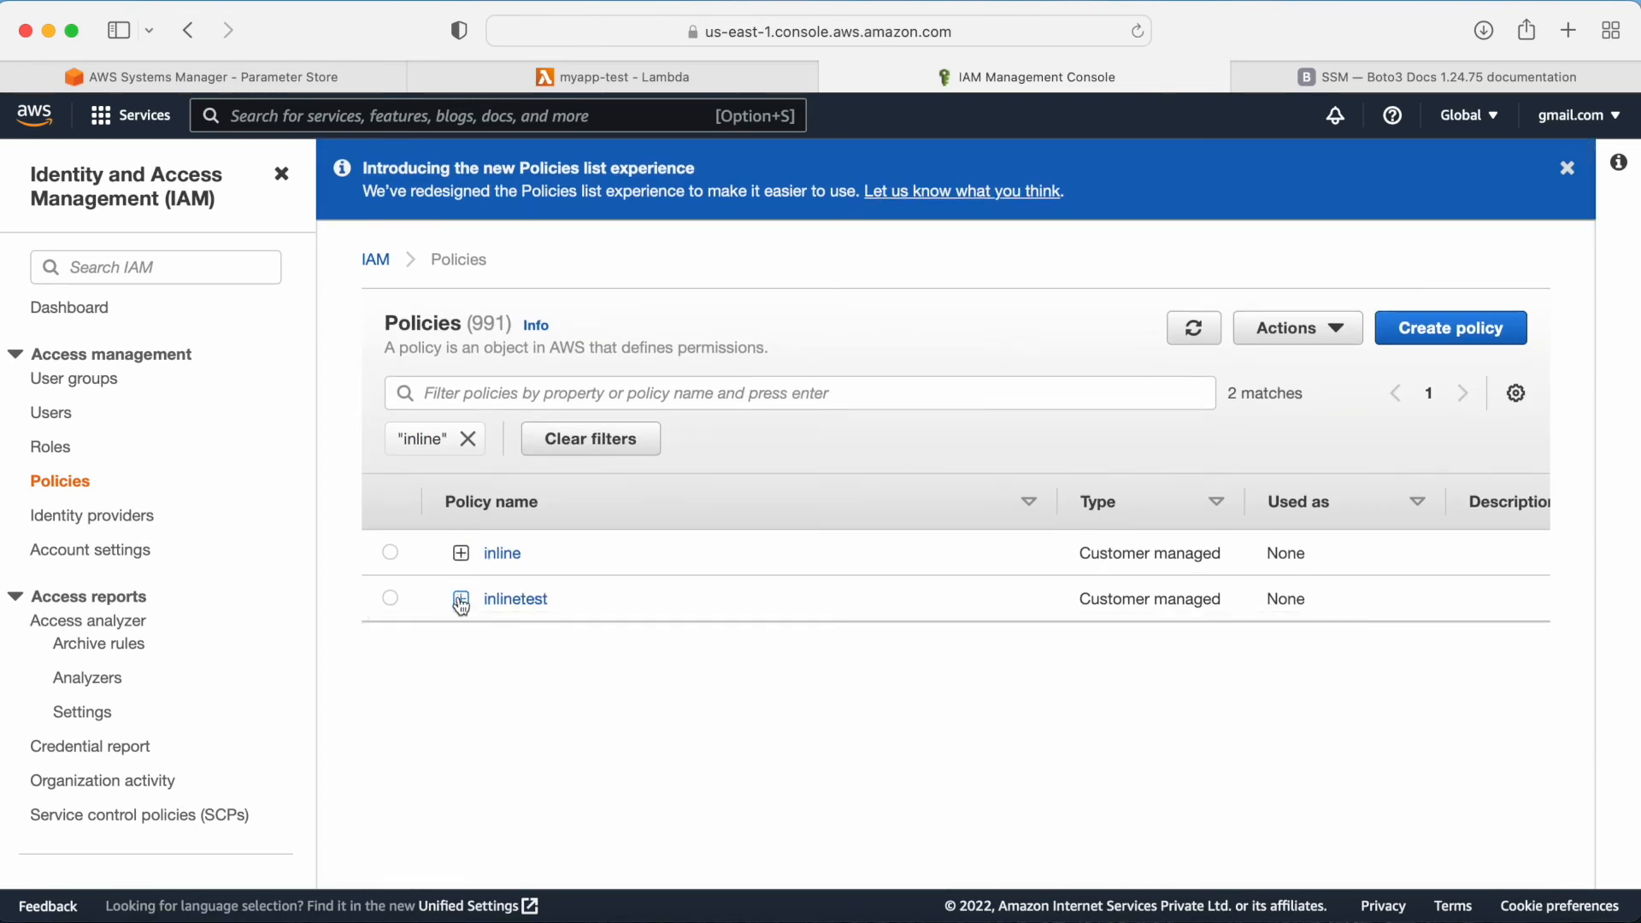
{"action": "left_click", "coordinate": [461, 598]}
{"action": "scroll", "coordinate": [700, 689], "scroll_direction": "down", "scroll_amount": 5}
{"action": "left_click_drag", "start_coordinate": [811, 667], "coordinate": [492, 466]}
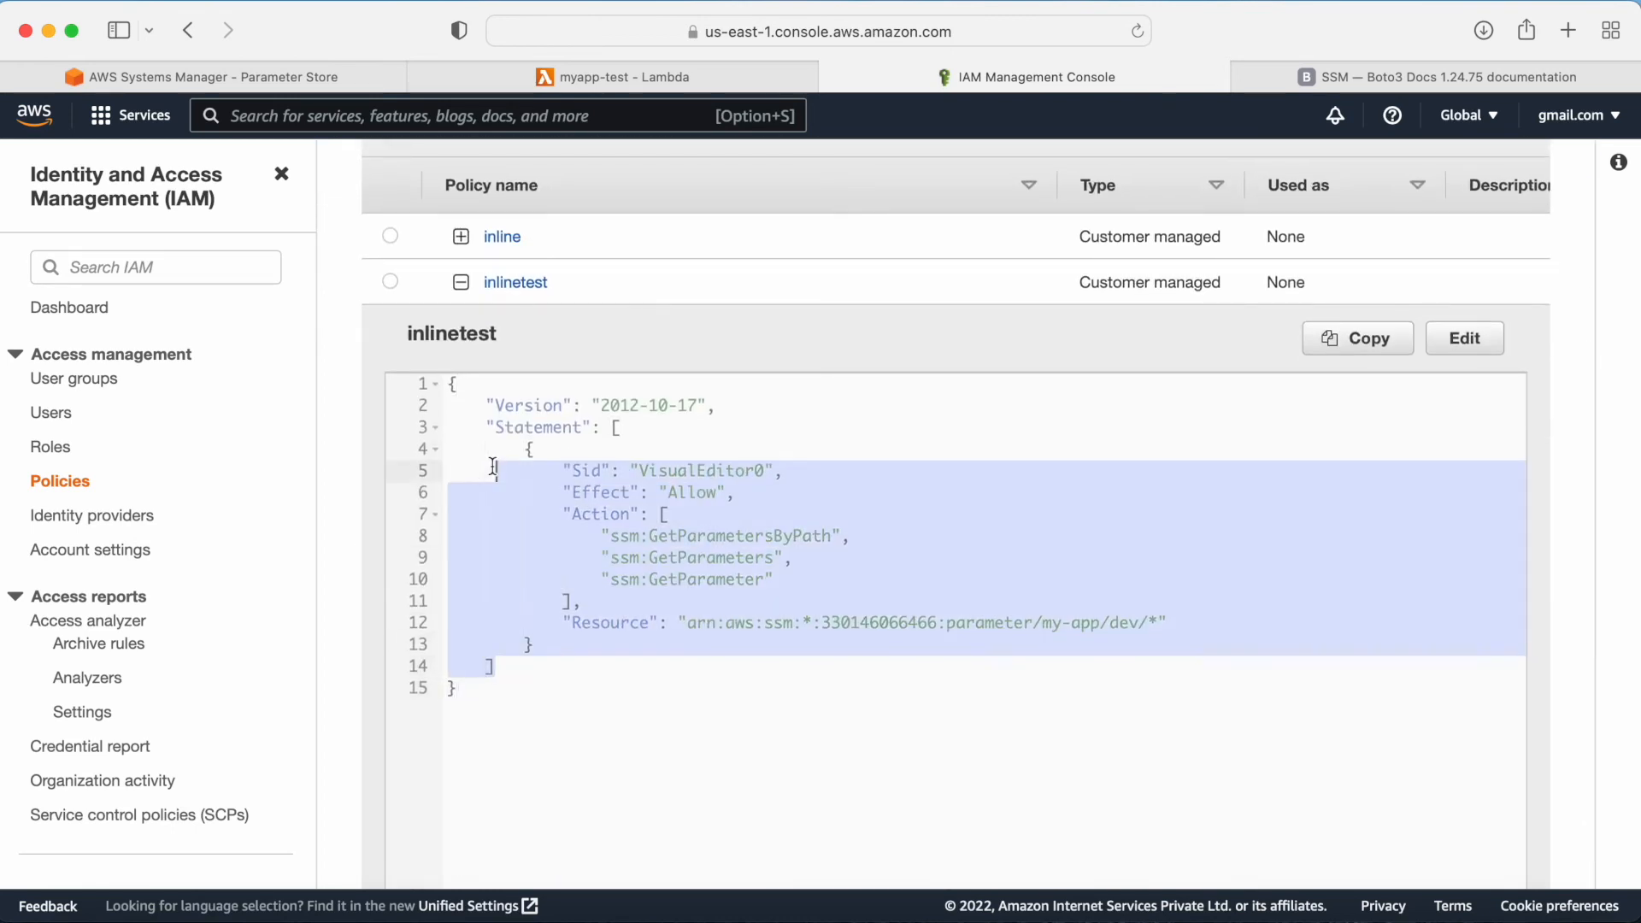
{"action": "left_click", "coordinate": [460, 282]}
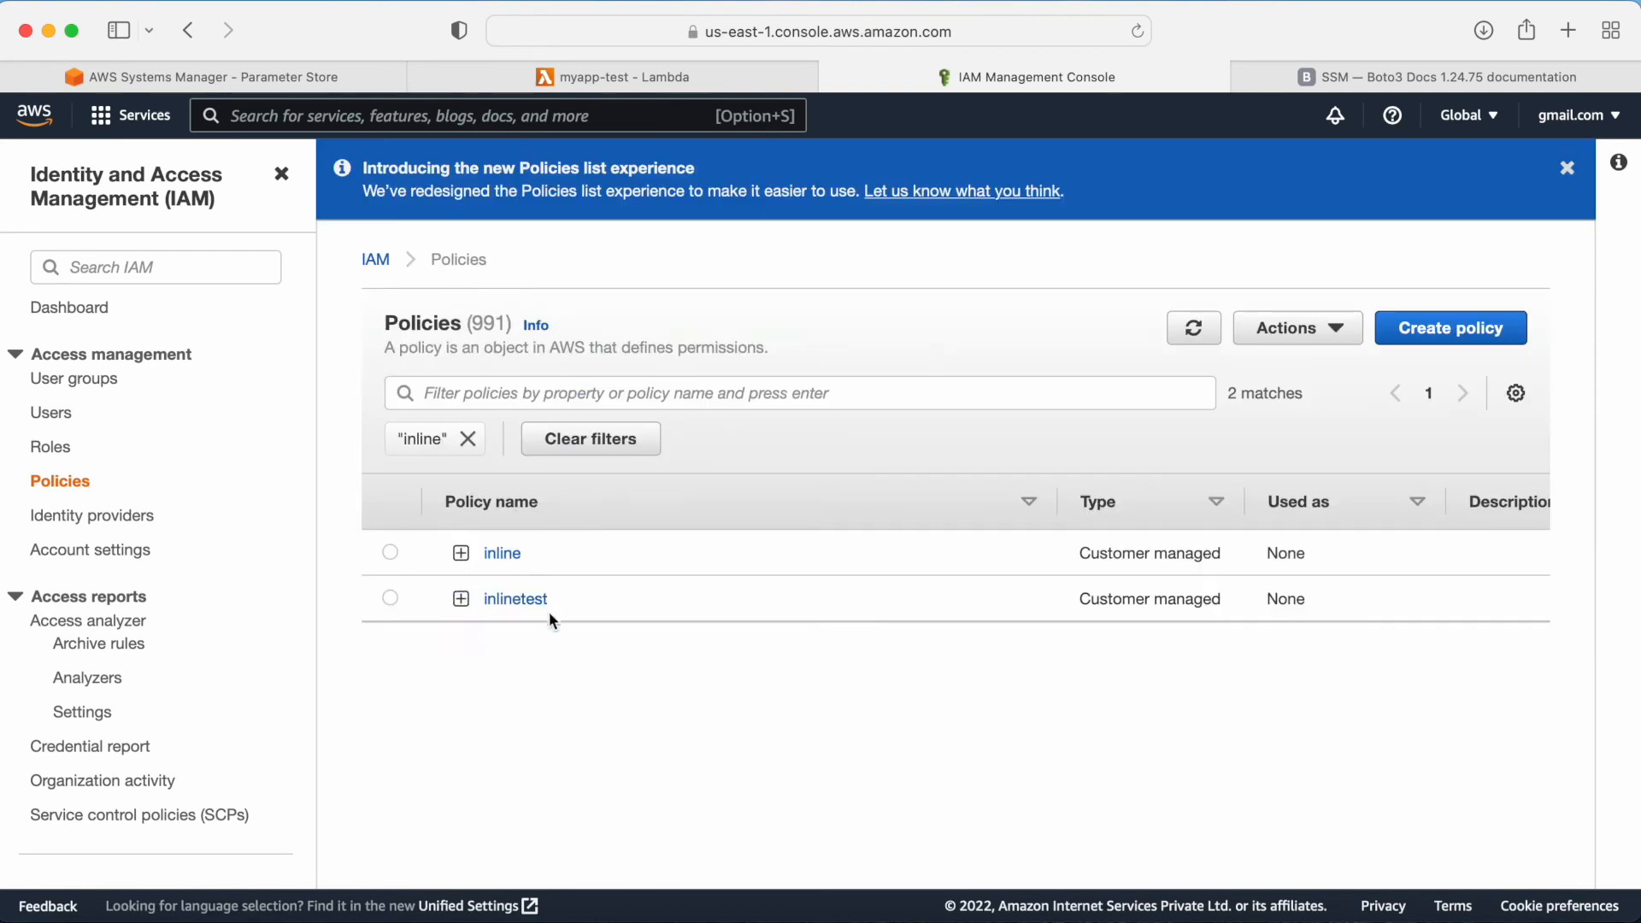
{"action": "left_click_drag", "start_coordinate": [570, 607], "coordinate": [487, 598]}
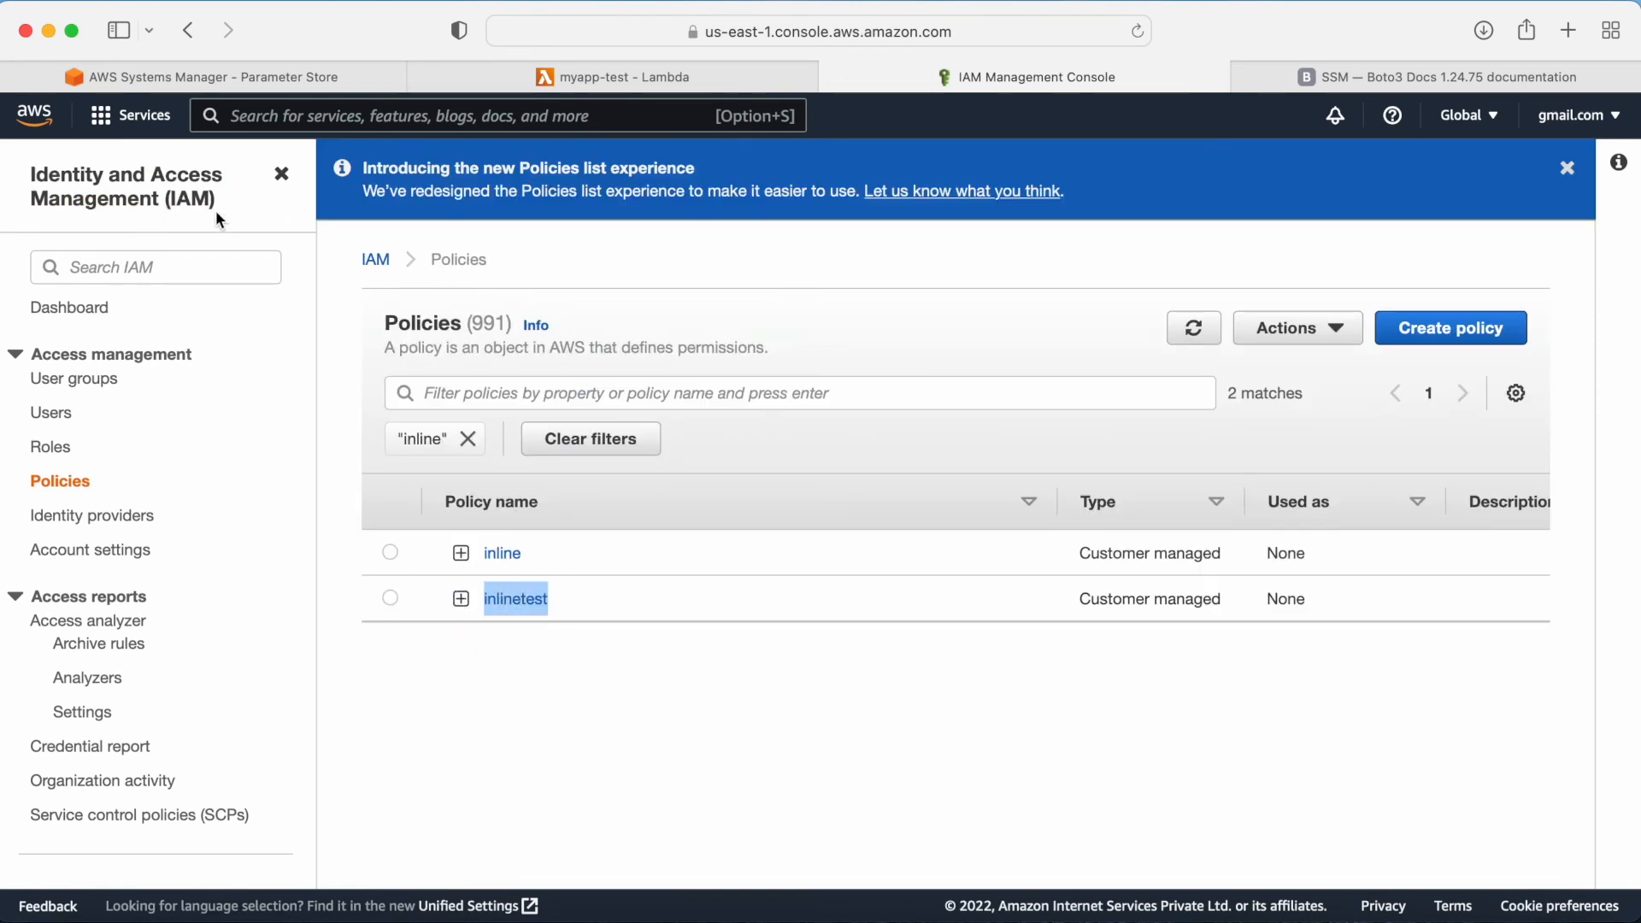
Step: Attach the inlinetest policy to the myapp-test-role-4175yqc3 execution role opened from the Lambda permissions page
{"action": "left_click", "coordinate": [832, 77]}
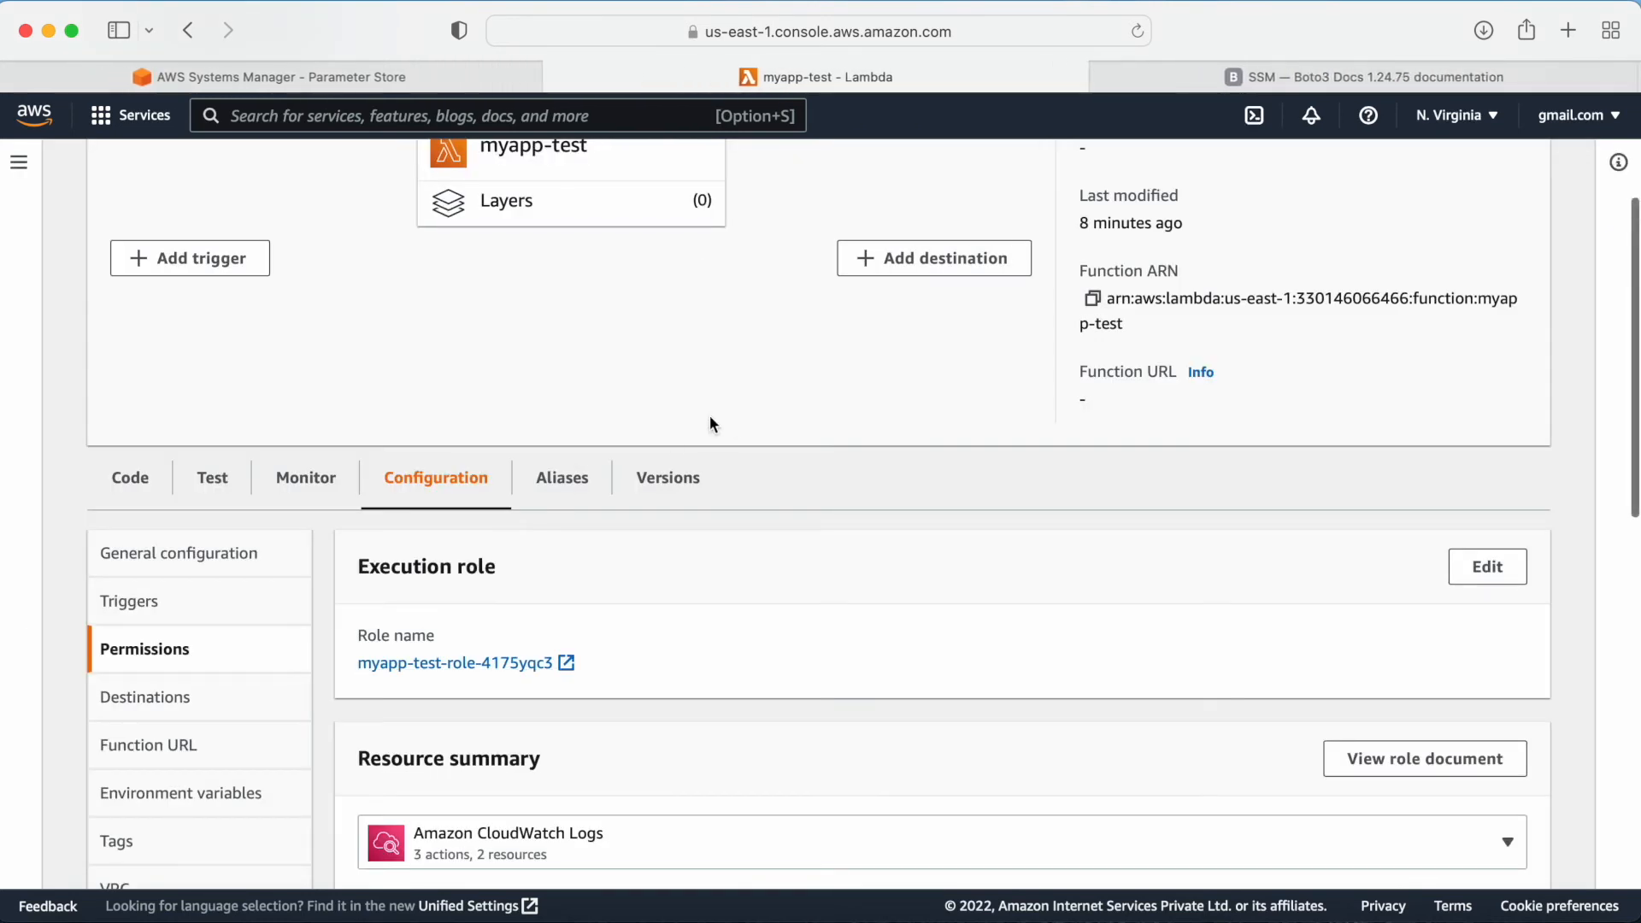
{"action": "left_click", "coordinate": [566, 668]}
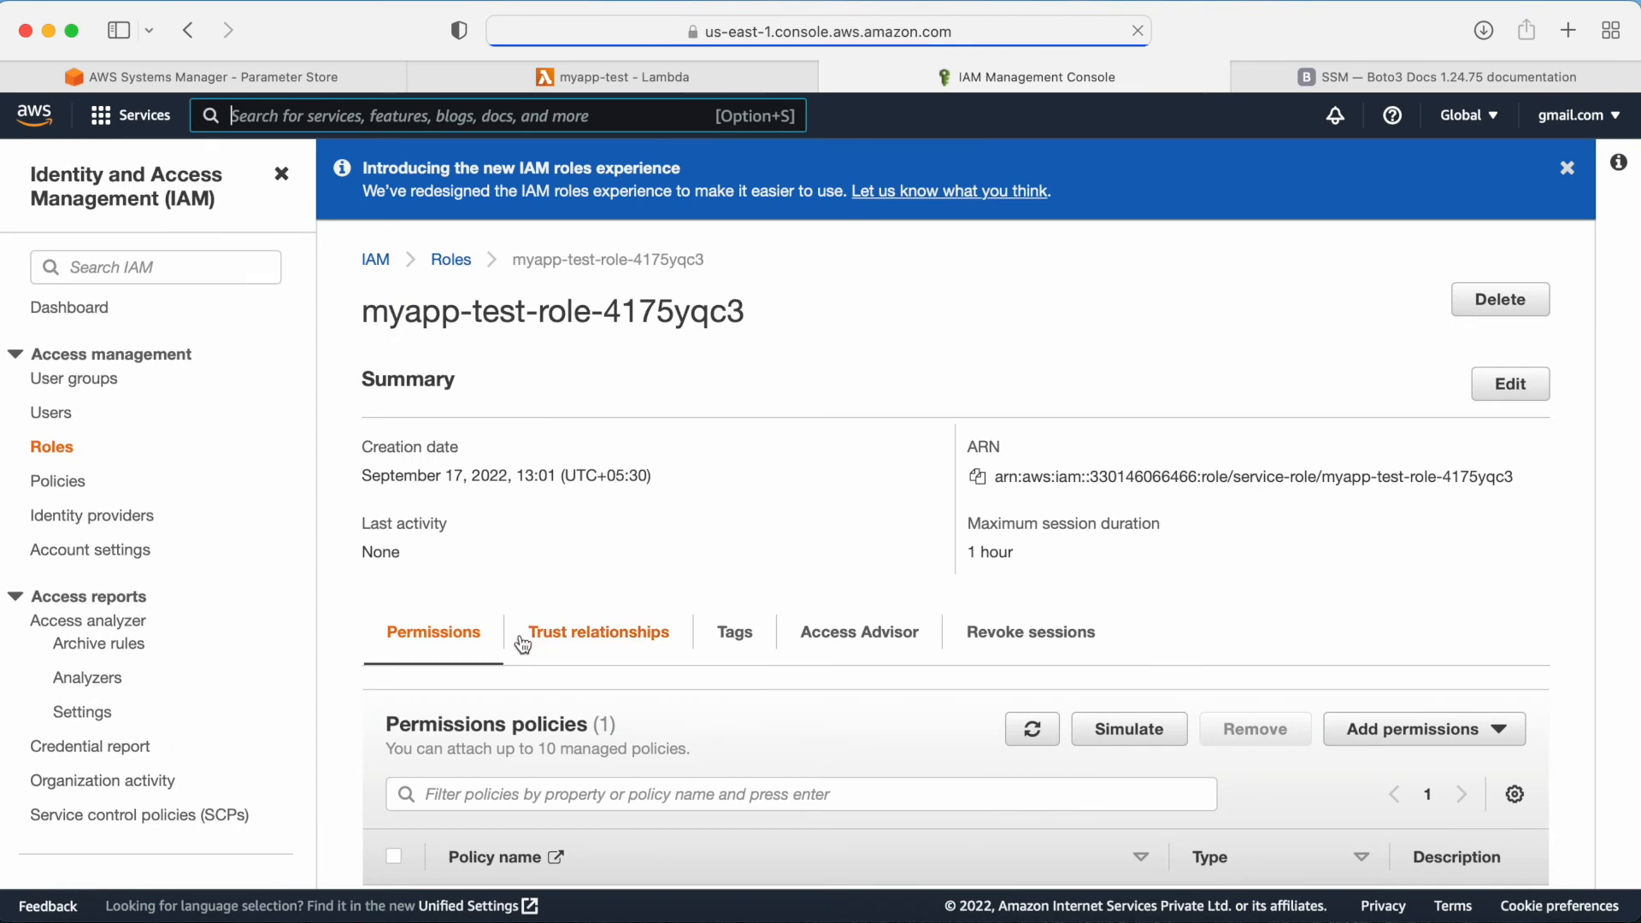
{"action": "scroll", "coordinate": [964, 683], "scroll_direction": "down", "scroll_amount": 3}
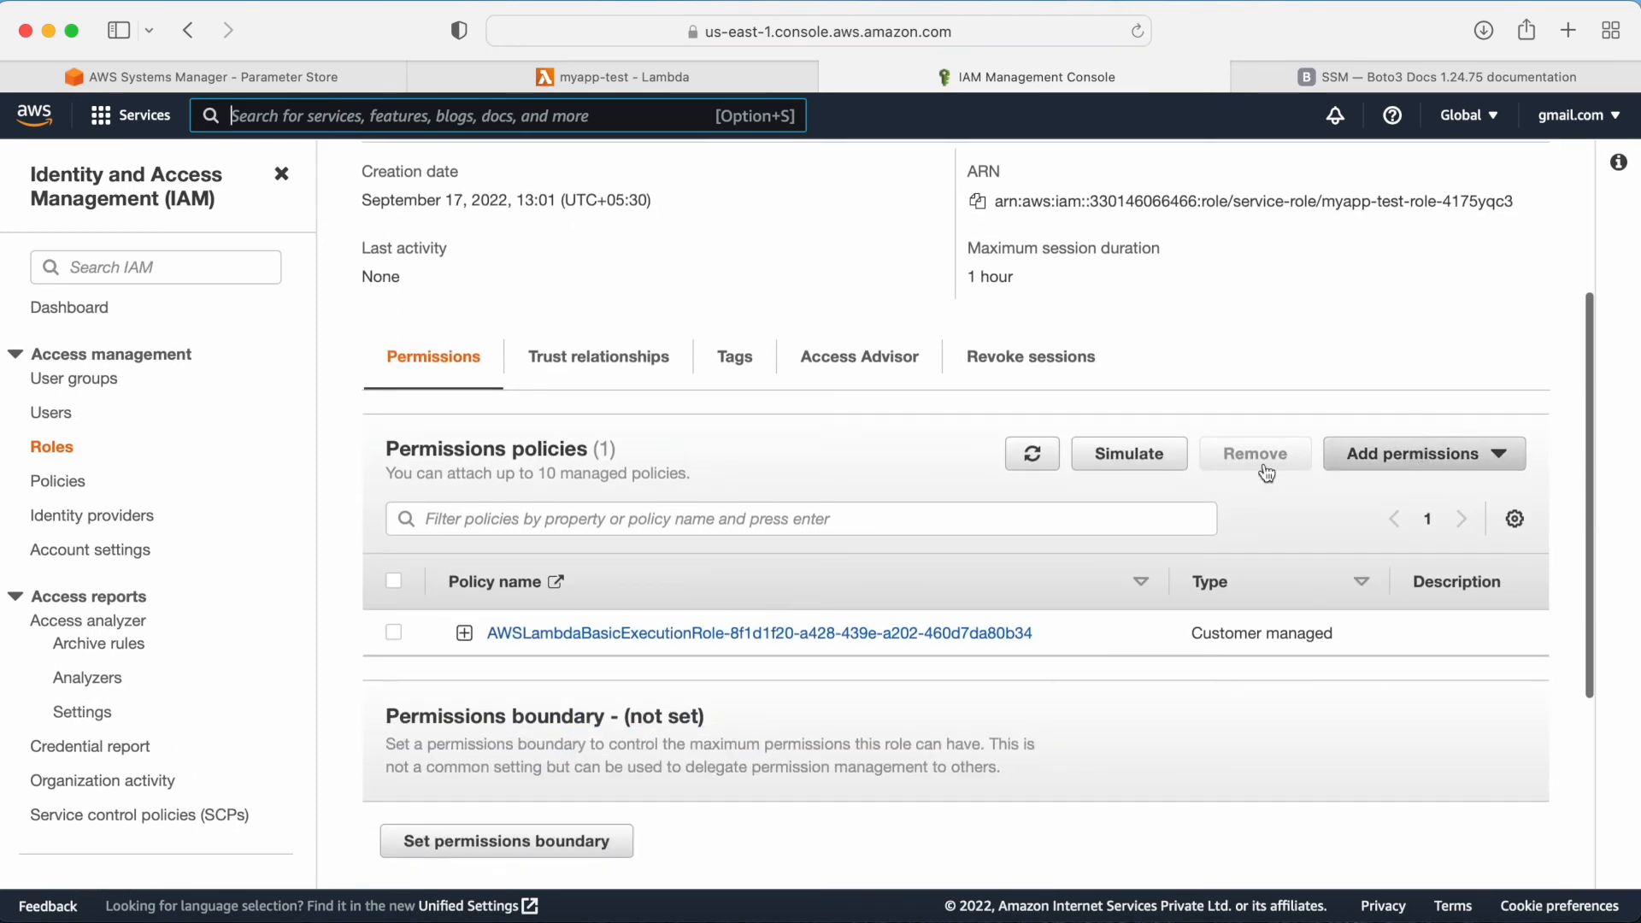
{"action": "left_click", "coordinate": [1377, 469]}
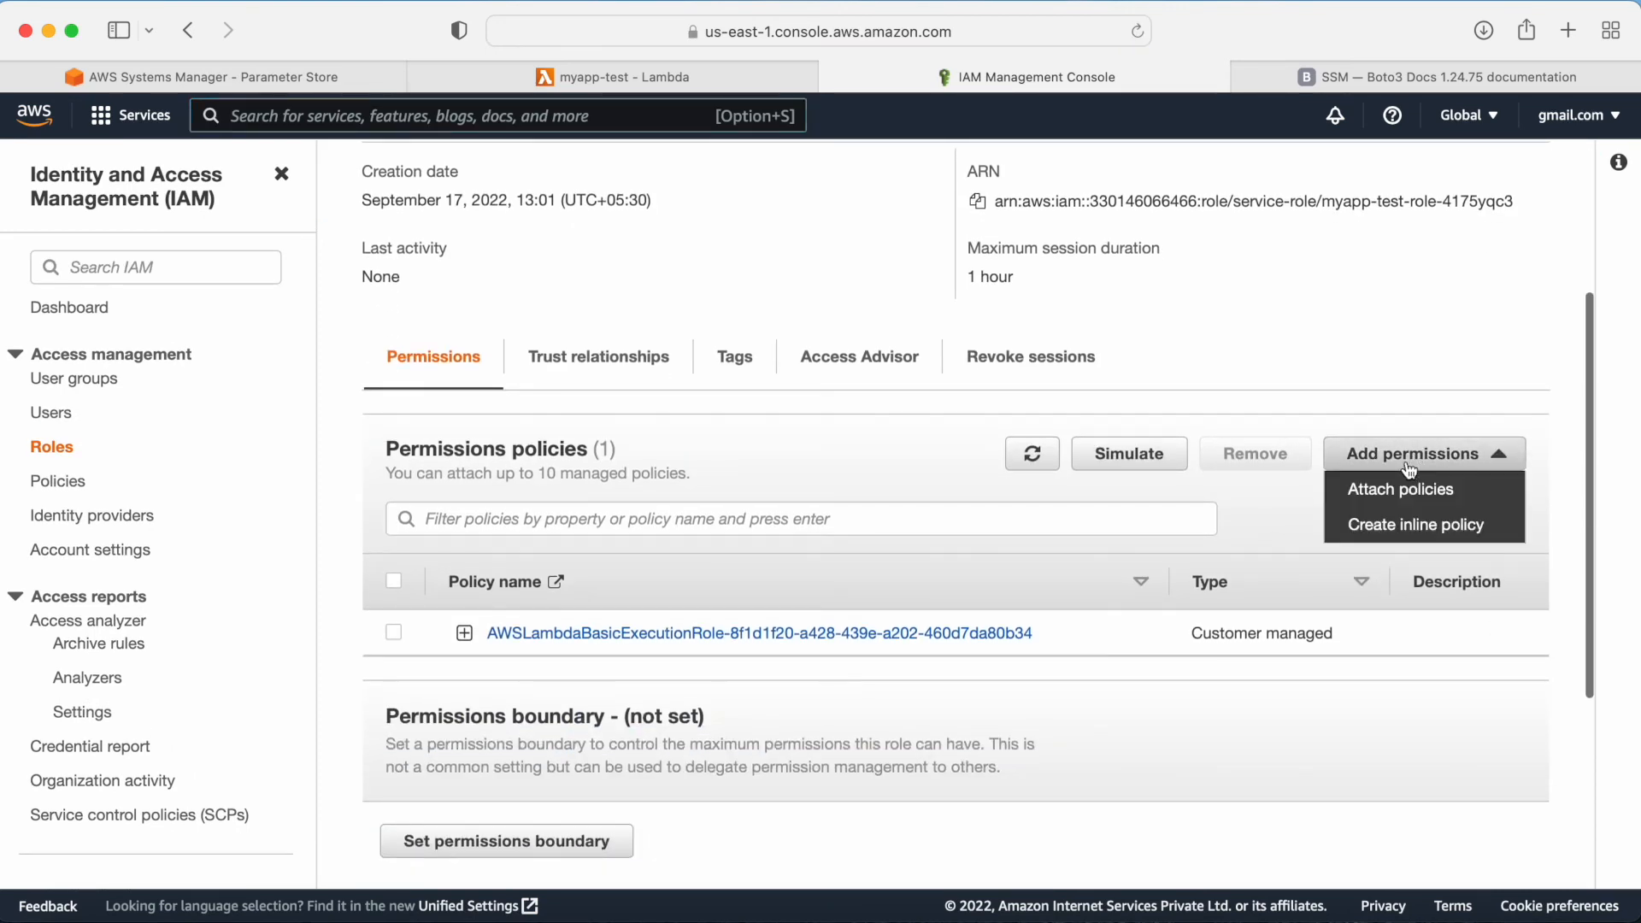
{"action": "left_click", "coordinate": [1388, 485]}
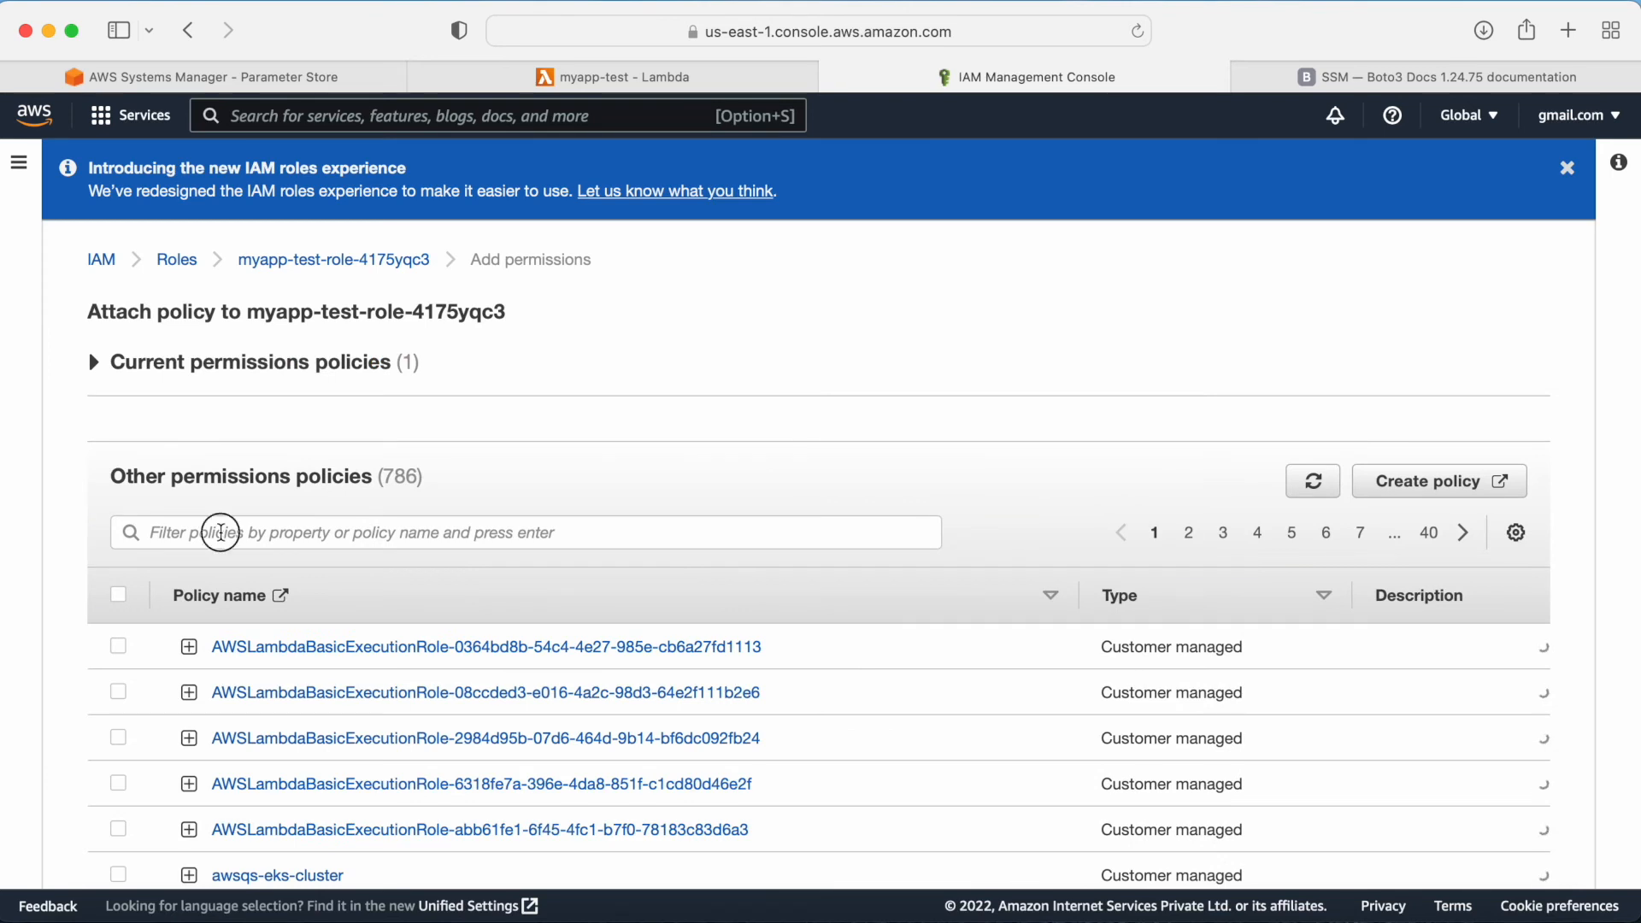
{"action": "left_click", "coordinate": [221, 533]}
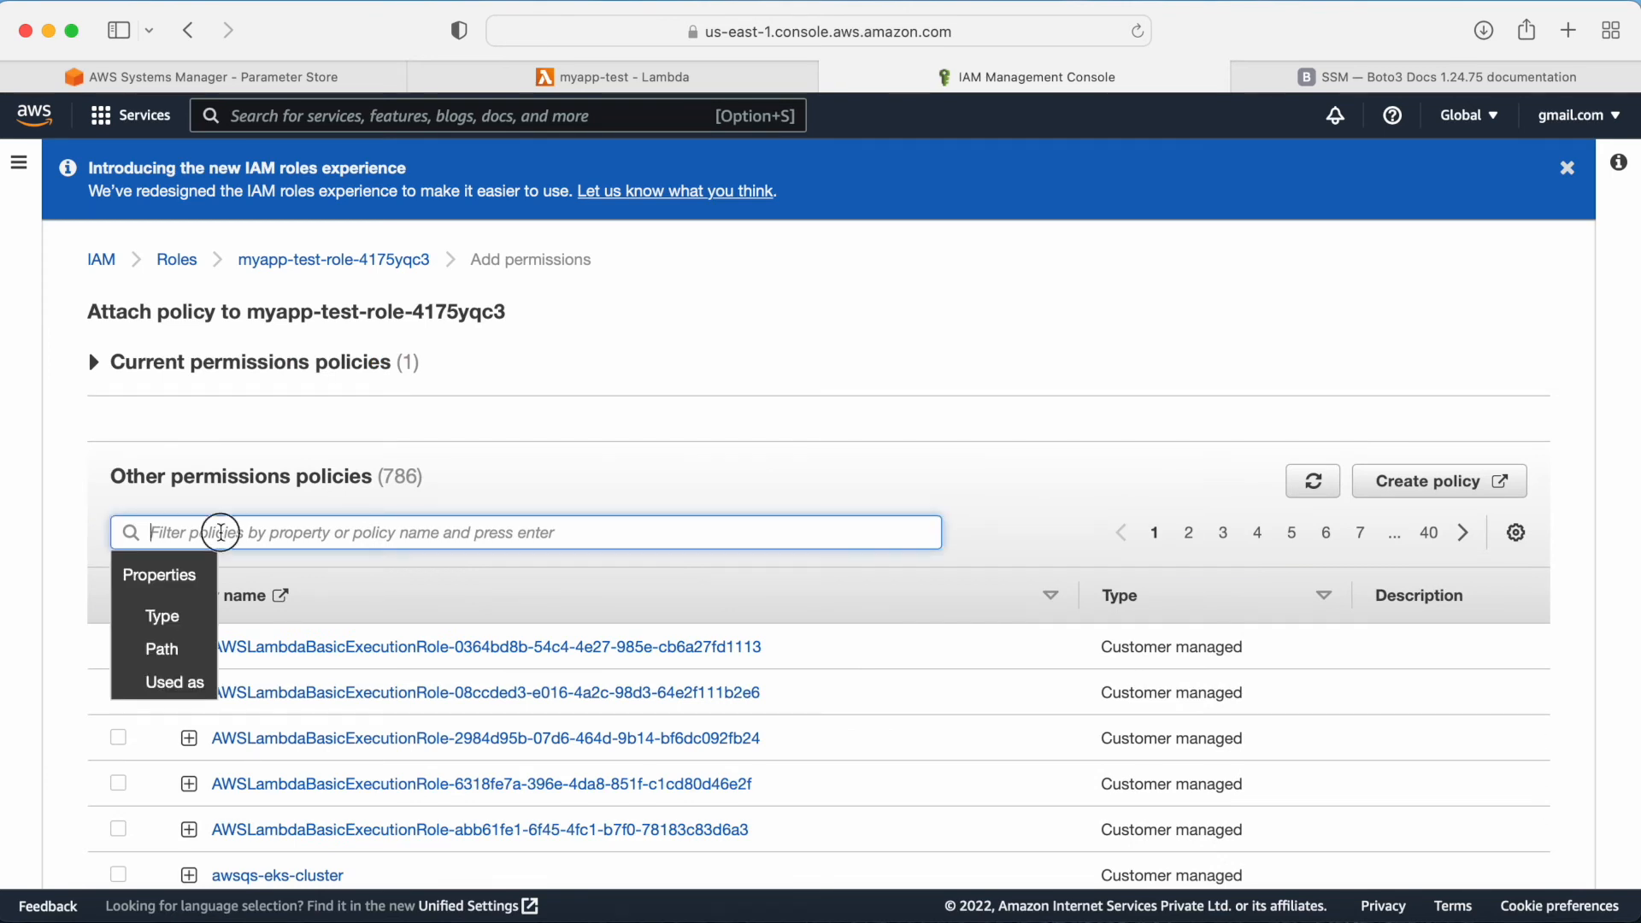
{"action": "type", "text": "inlinetest"}
{"action": "key", "text": "Return"}
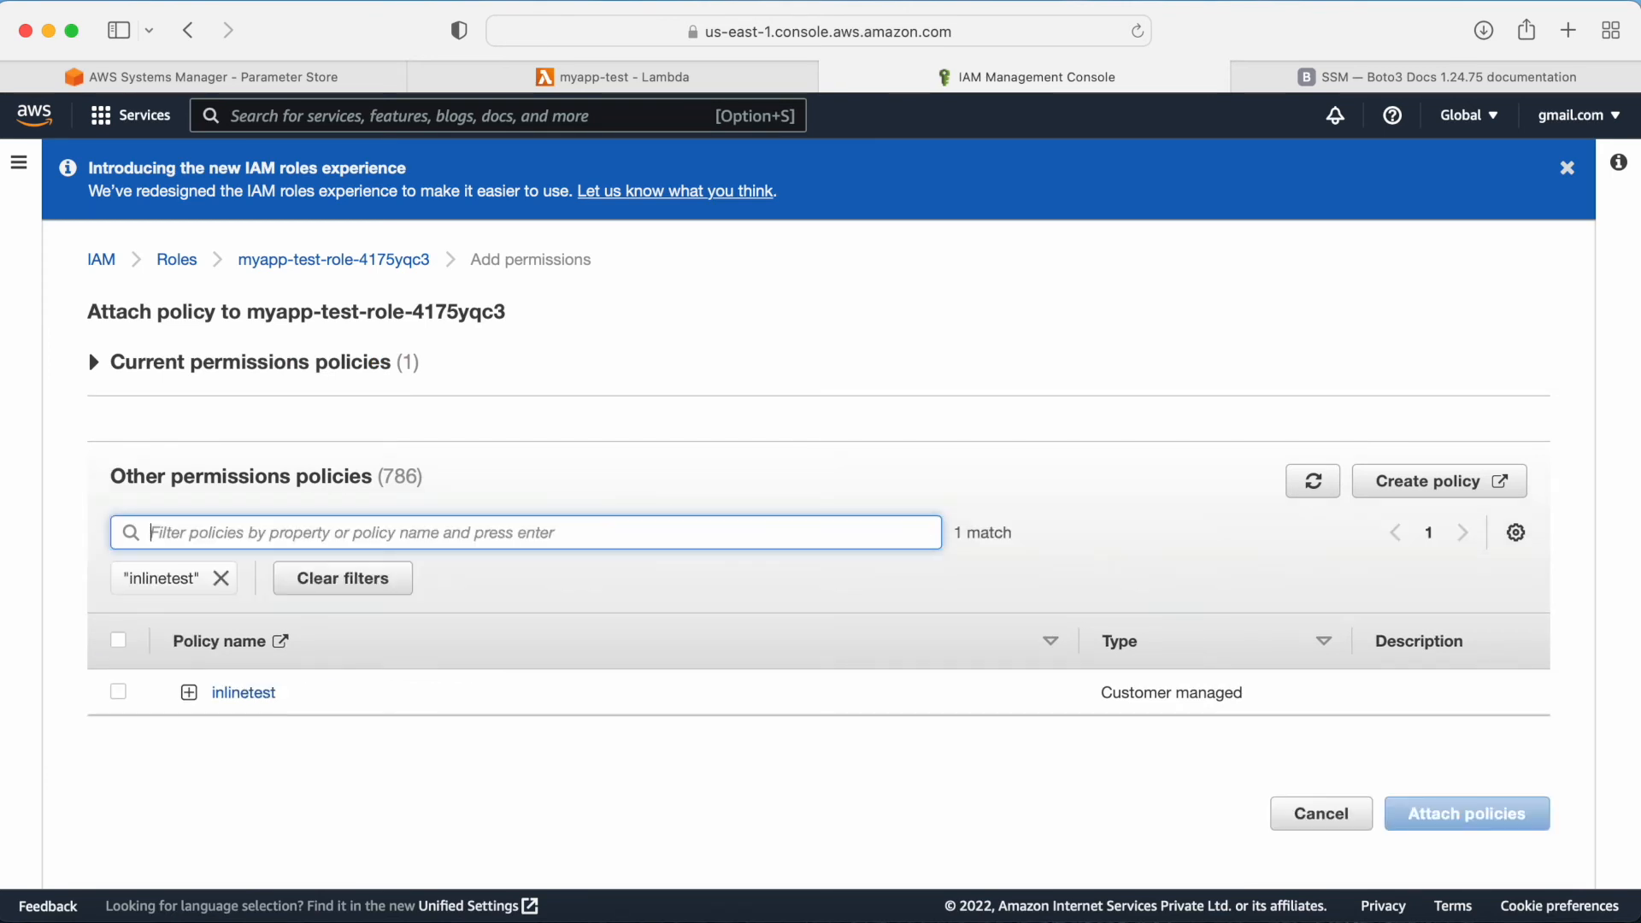
{"action": "left_click", "coordinate": [120, 692]}
{"action": "left_click", "coordinate": [1464, 816]}
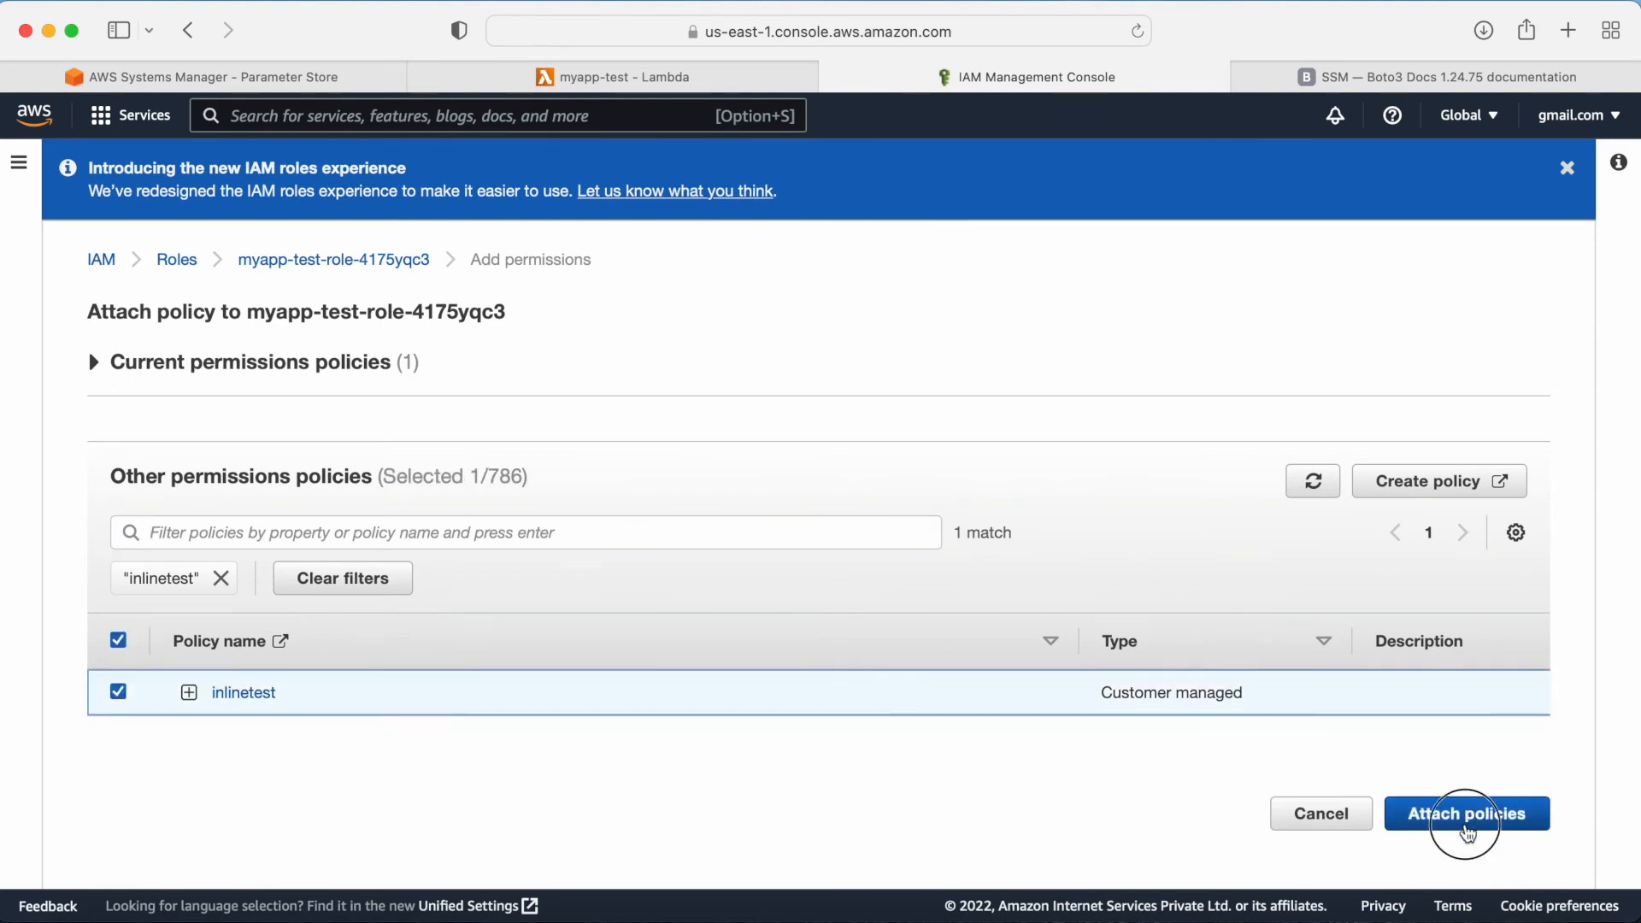
{"action": "scroll", "coordinate": [952, 540], "scroll_direction": "down", "scroll_amount": 3}
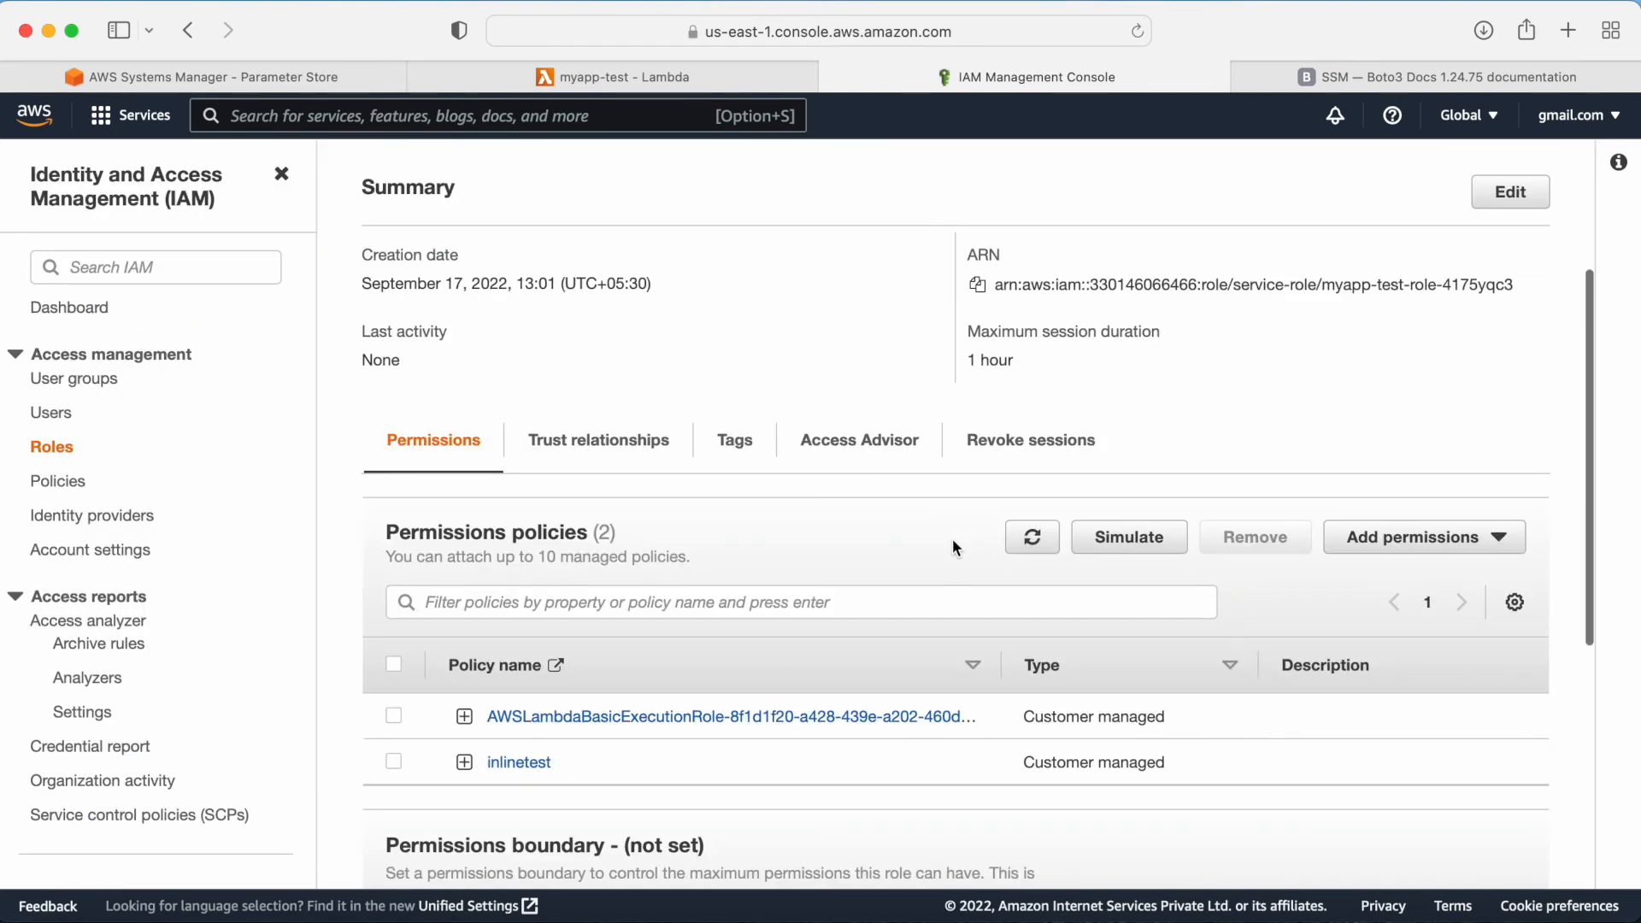
{"action": "scroll", "coordinate": [686, 545], "scroll_direction": "up", "scroll_amount": 3}
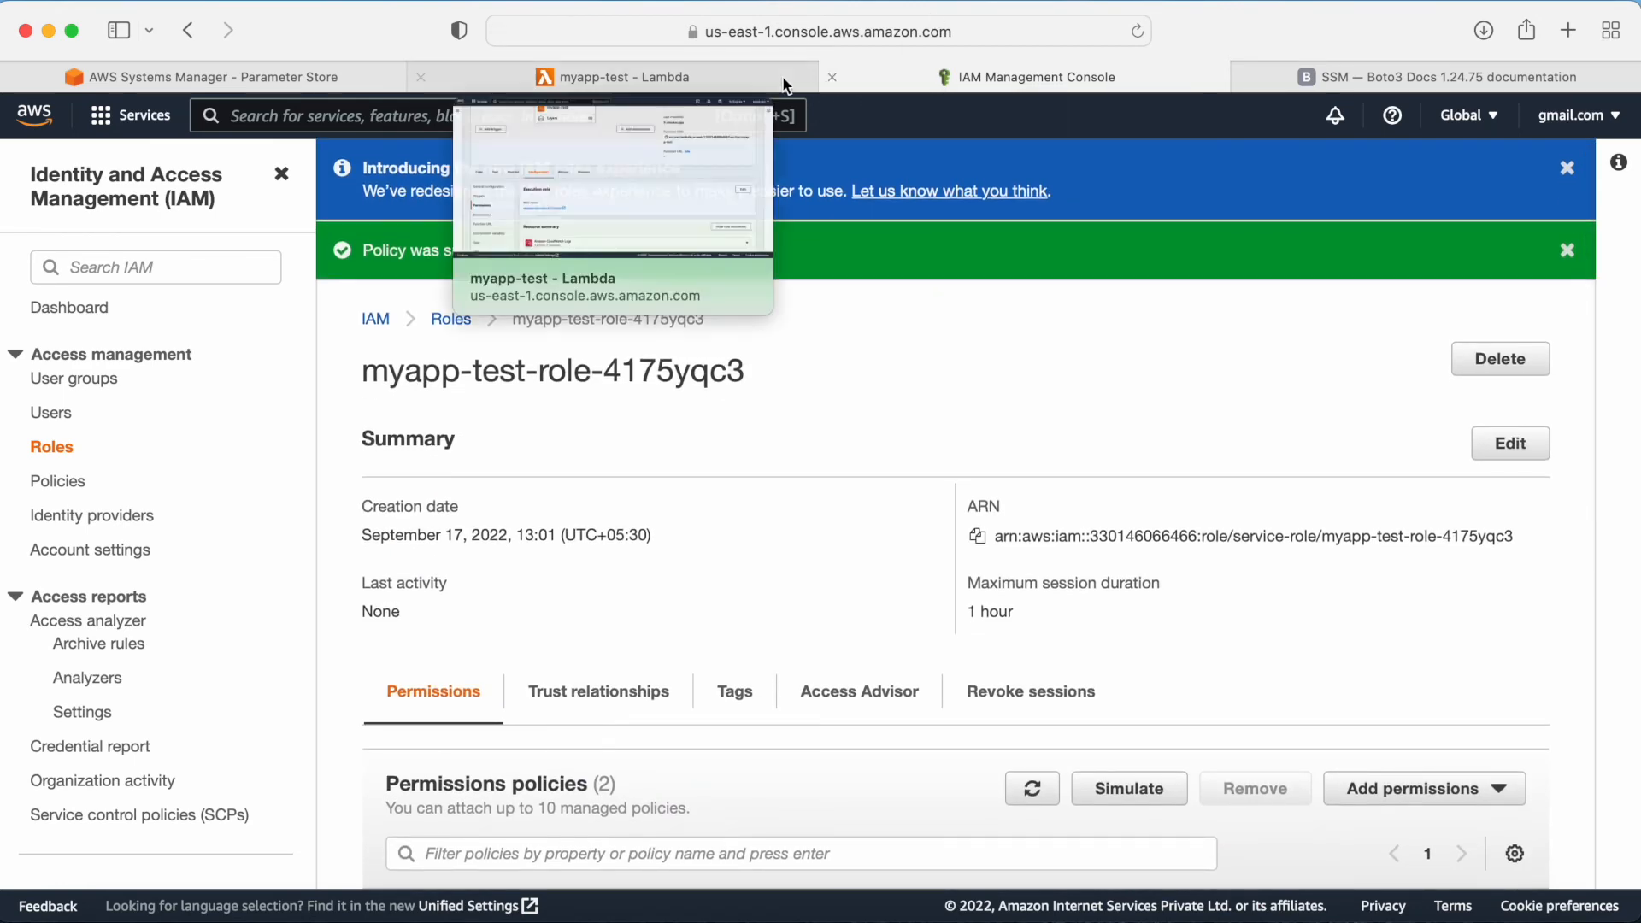
Step: Reopen the myapp-test function, add a blank line after the last print statement, and deploy the code
{"action": "left_click", "coordinate": [761, 77]}
{"action": "scroll", "coordinate": [853, 402], "scroll_direction": "up", "scroll_amount": 5}
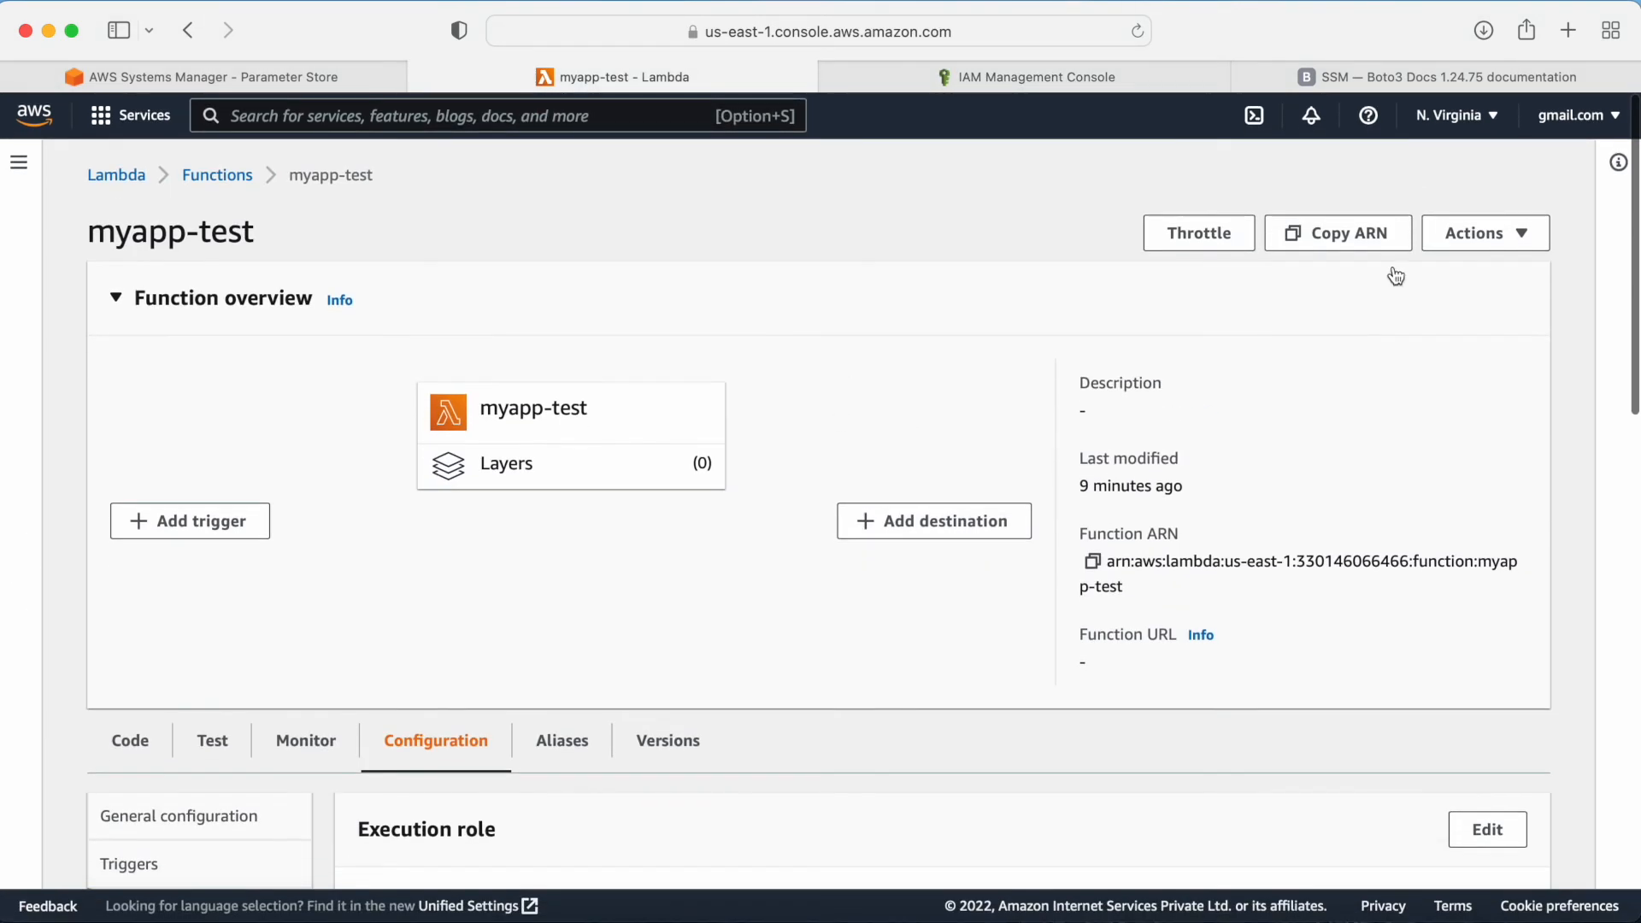
{"action": "left_click", "coordinate": [218, 175]}
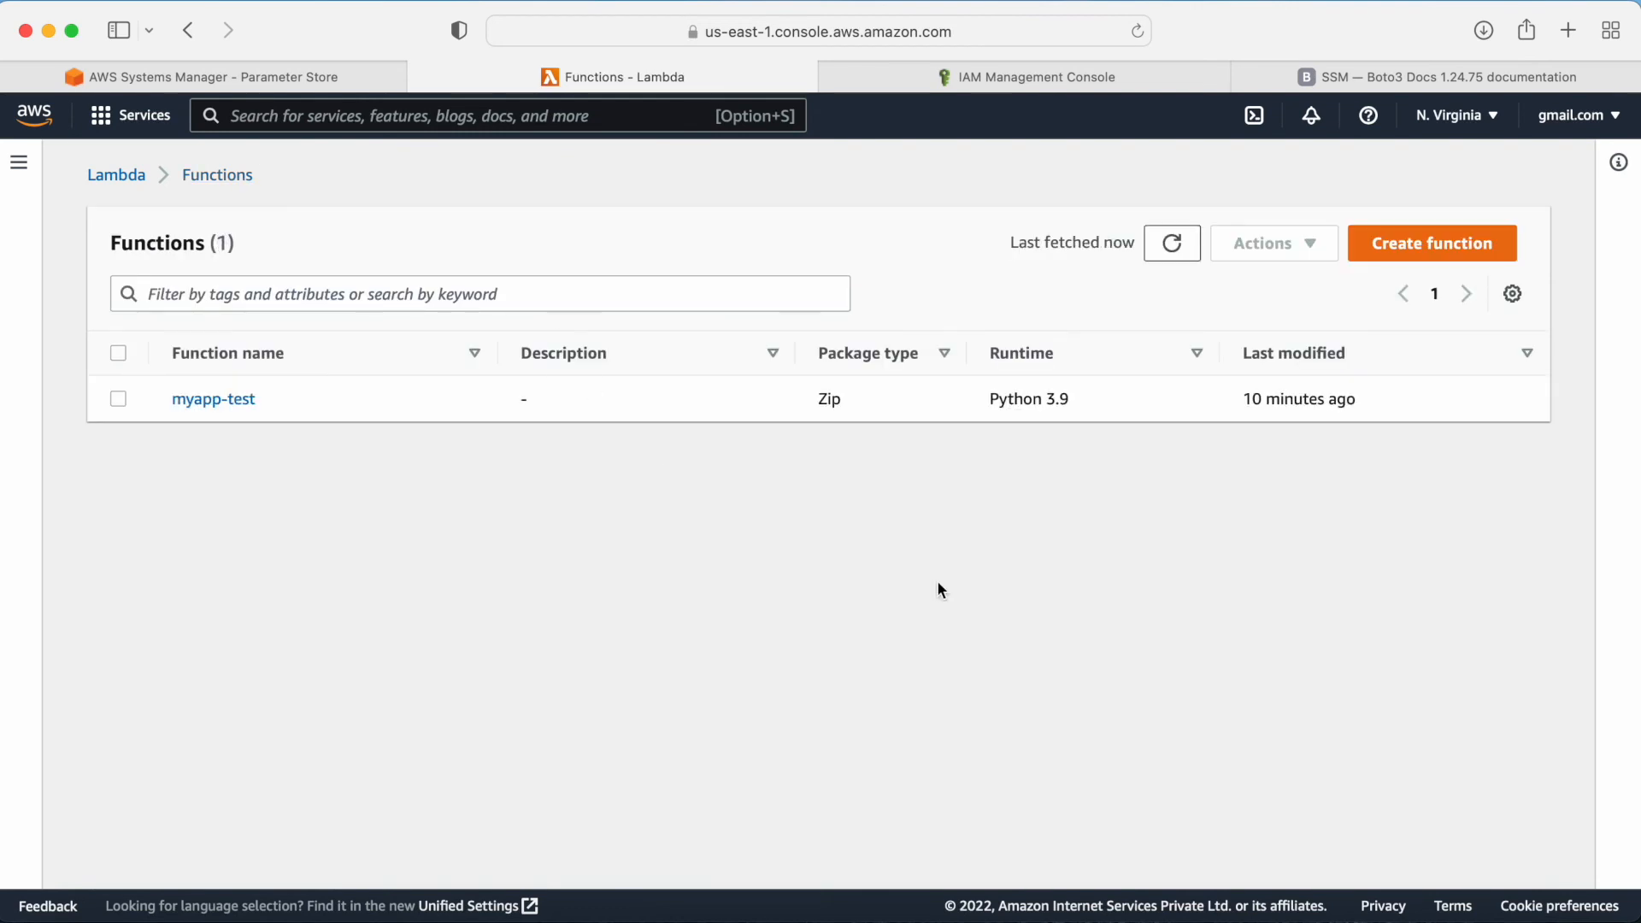
{"action": "left_click", "coordinate": [214, 399]}
{"action": "scroll", "coordinate": [945, 709], "scroll_direction": "down", "scroll_amount": 3}
{"action": "scroll", "coordinate": [945, 714], "scroll_direction": "down", "scroll_amount": 3}
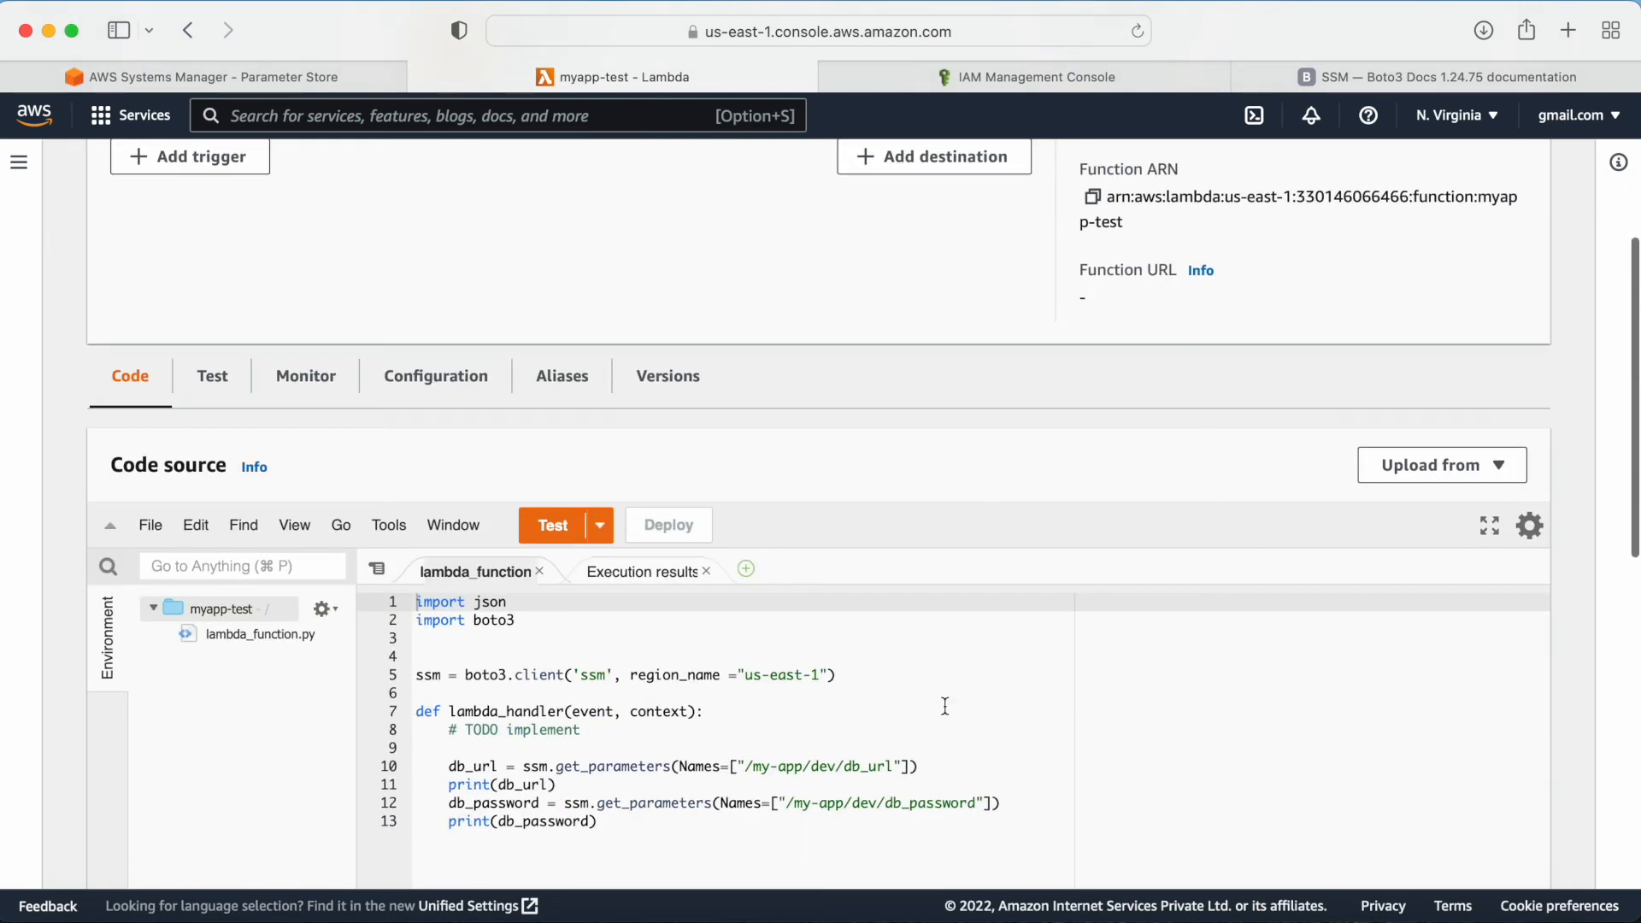
{"action": "scroll", "coordinate": [946, 706], "scroll_direction": "down", "scroll_amount": 1}
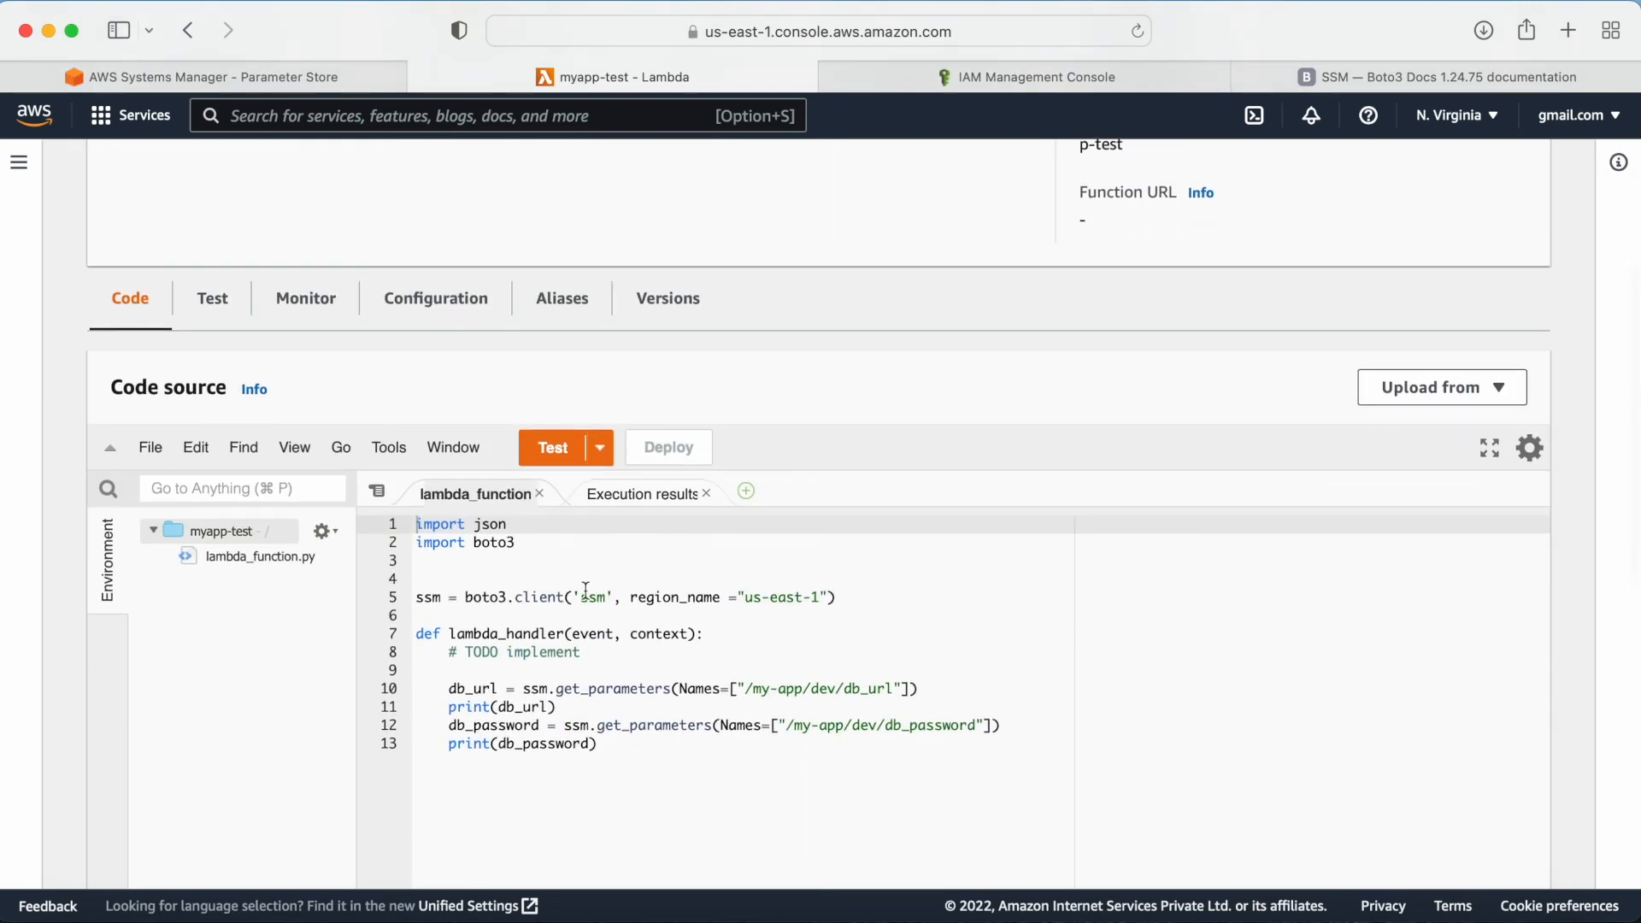
{"action": "left_click", "coordinate": [610, 745]}
{"action": "key", "text": "Return"}
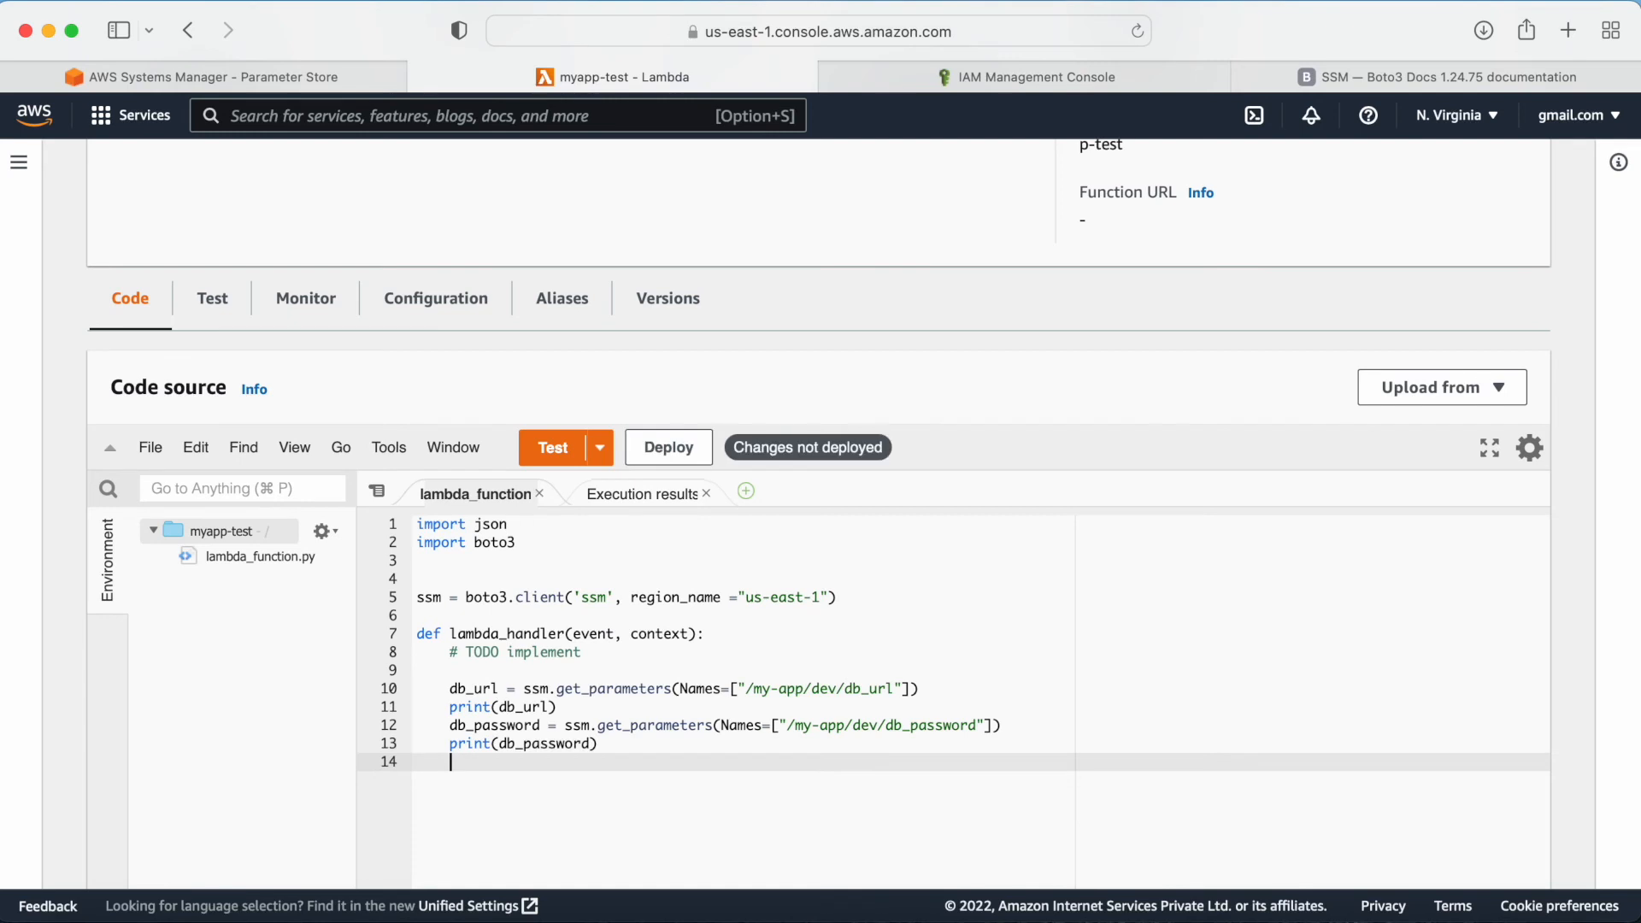
{"action": "left_click", "coordinate": [665, 446]}
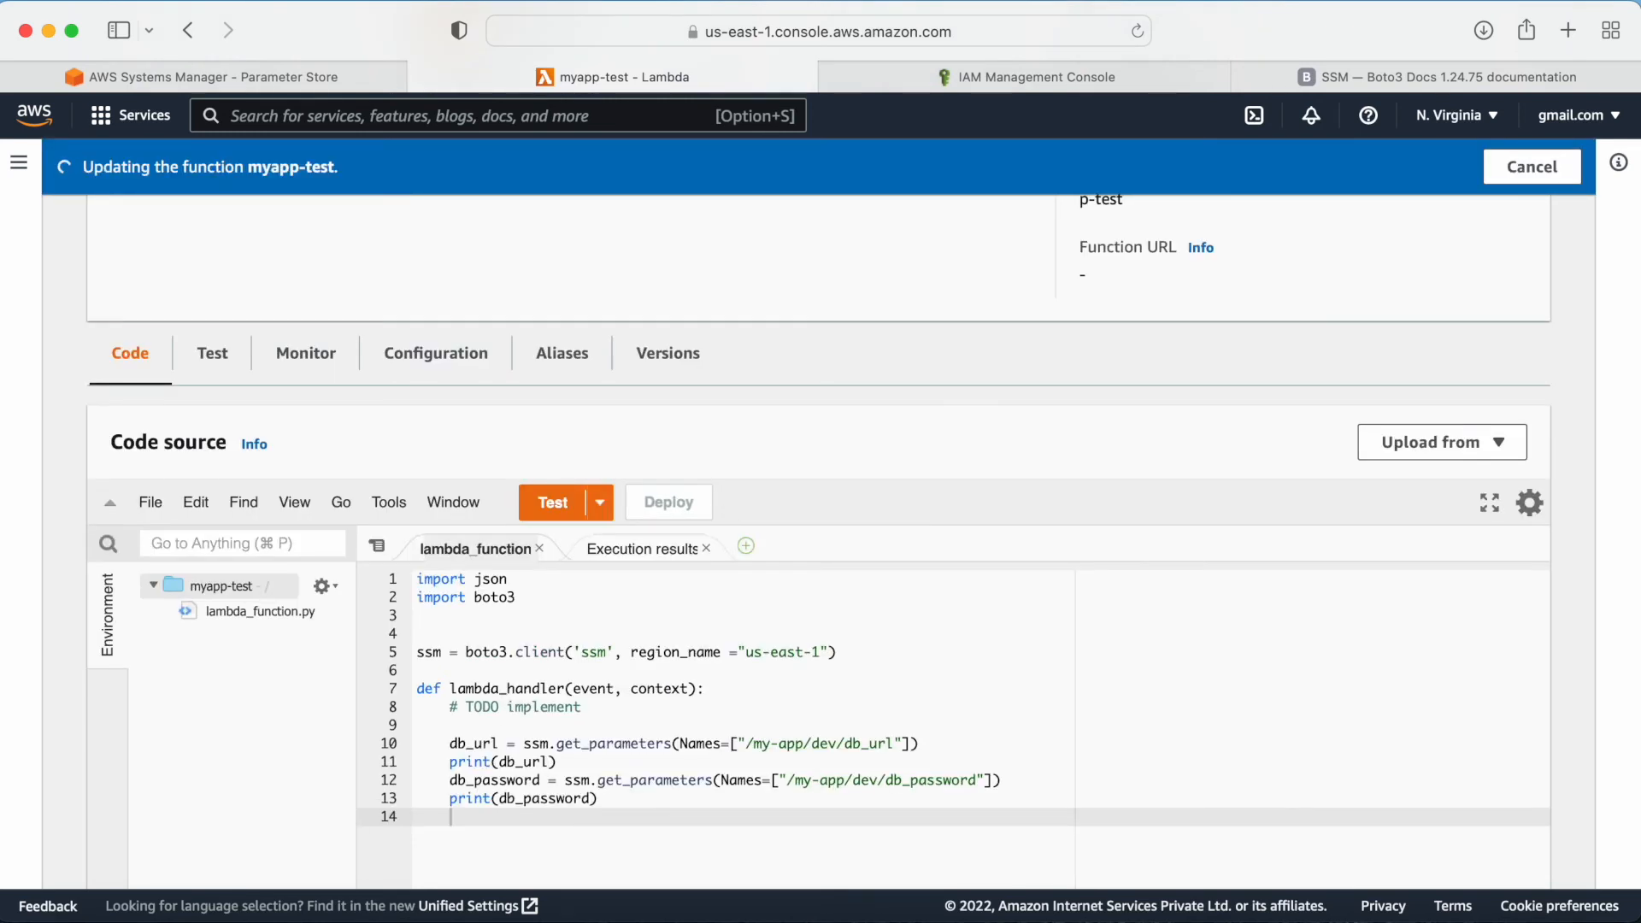
Step: Run the function's test and examine the logged db_url and db_password parameter values
{"action": "left_click", "coordinate": [553, 503]}
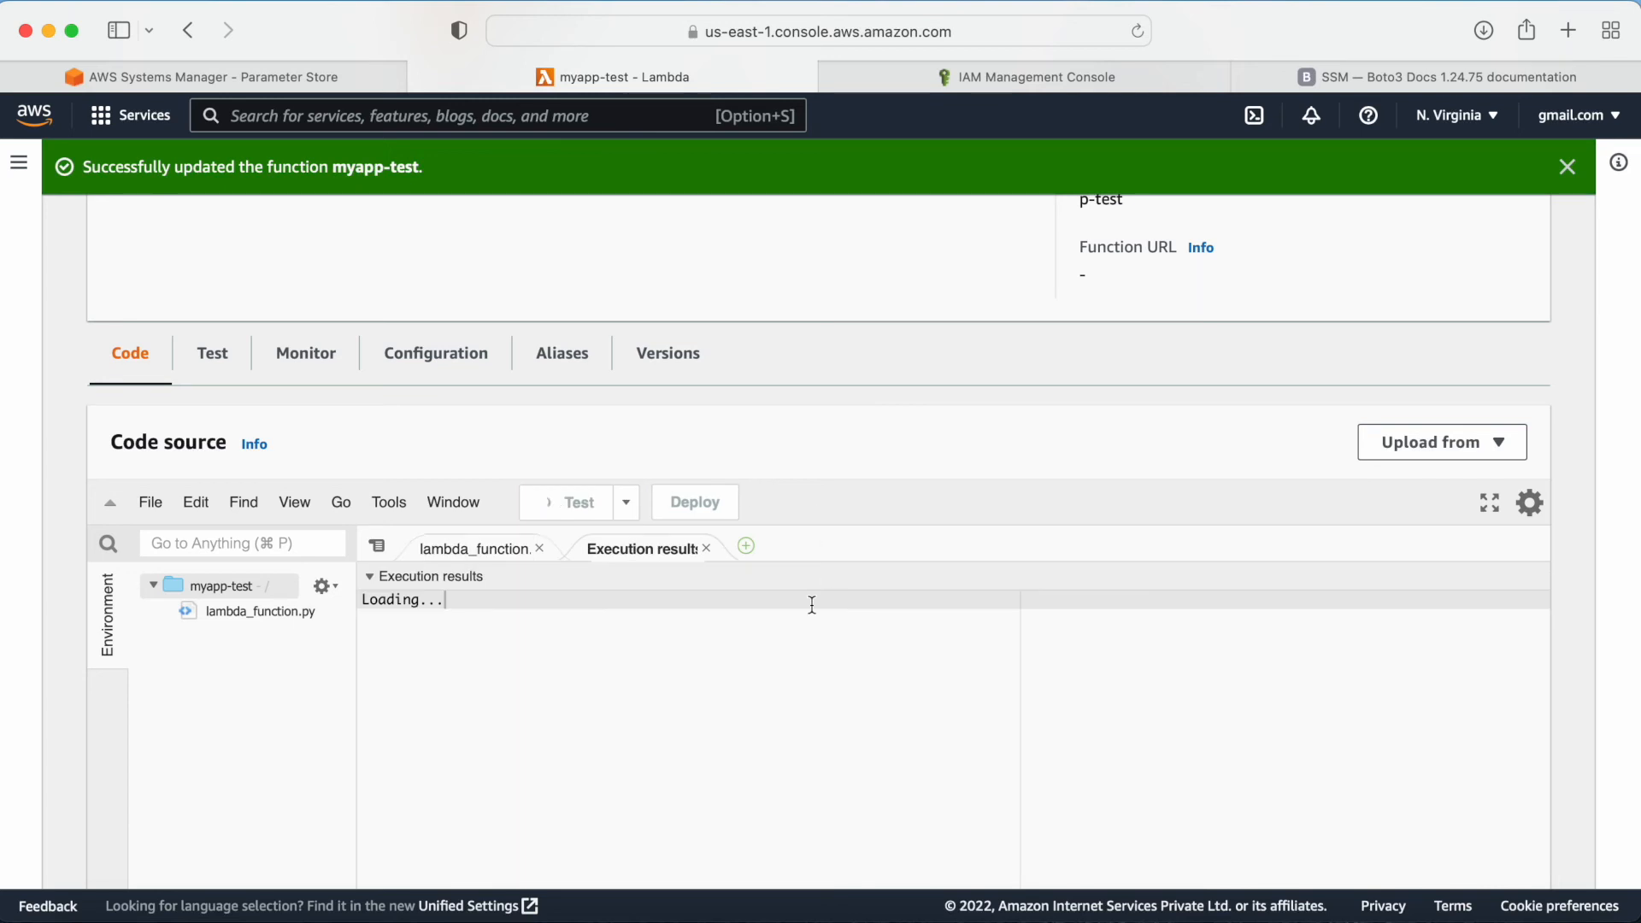
{"action": "scroll", "coordinate": [906, 695], "scroll_direction": "down", "scroll_amount": 3}
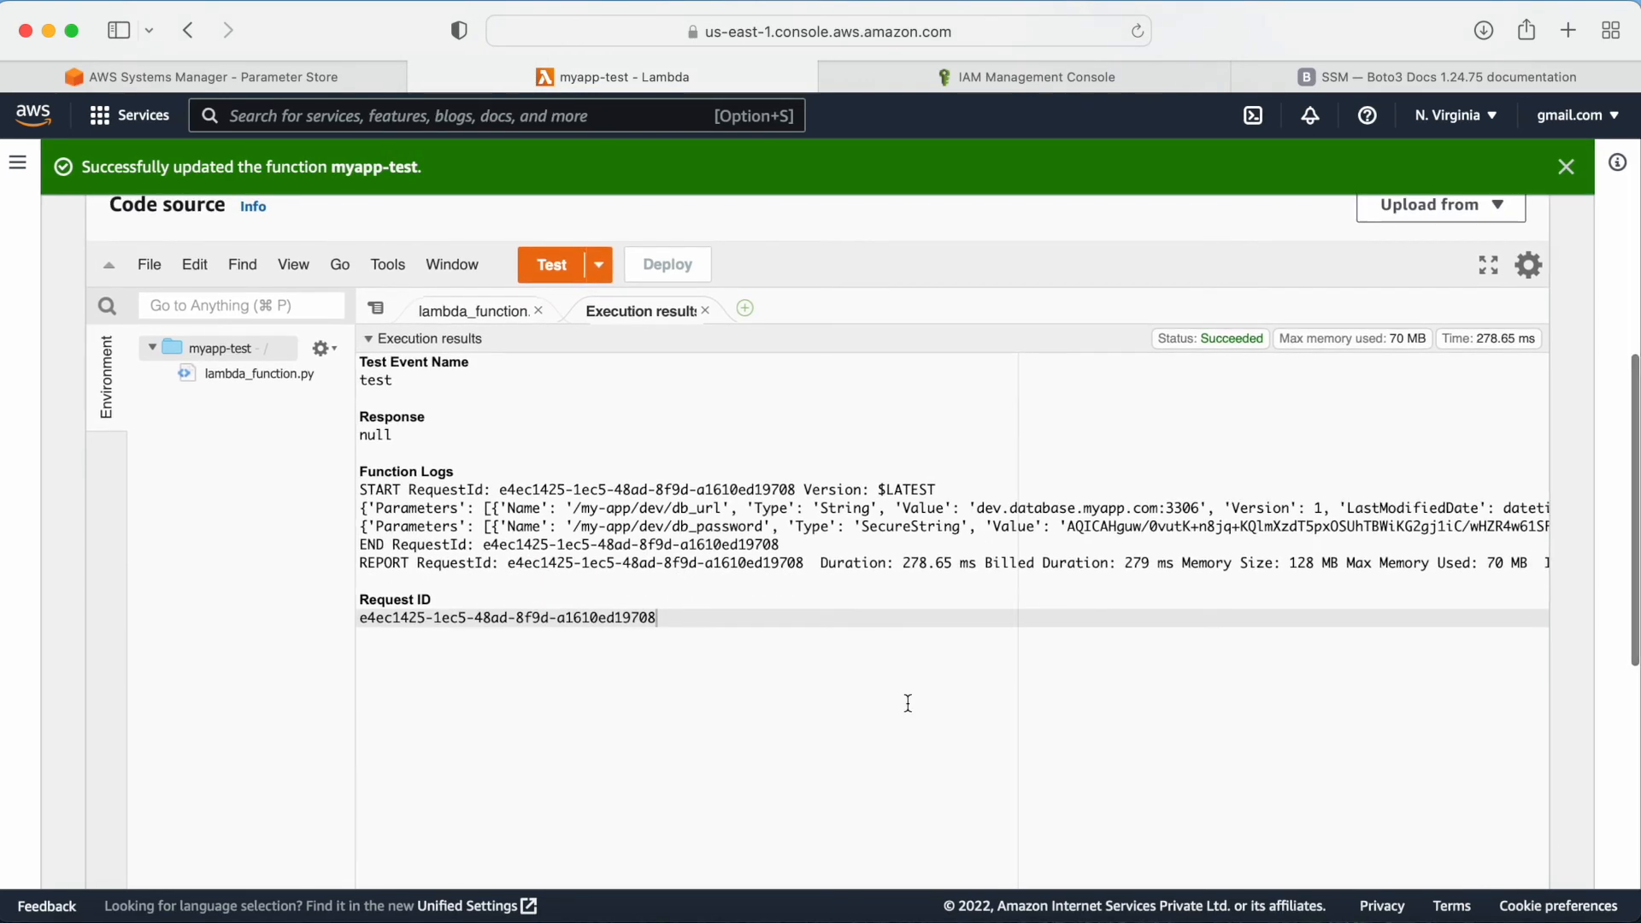
{"action": "left_click_drag", "start_coordinate": [903, 509], "coordinate": [1210, 507]}
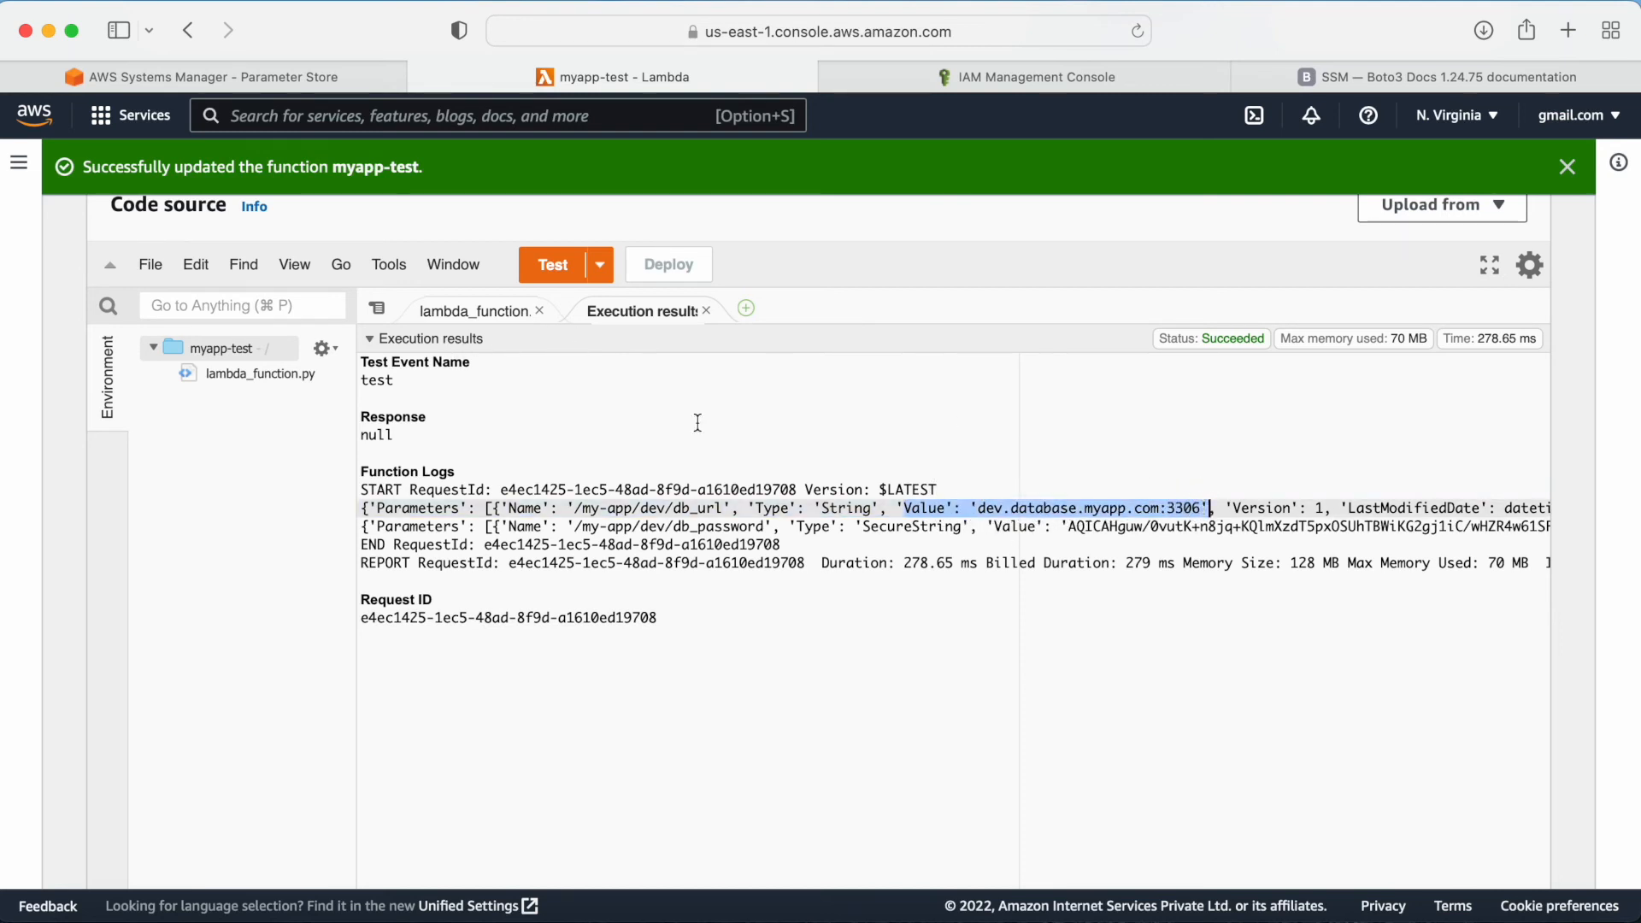
{"action": "left_click_drag", "start_coordinate": [976, 507], "coordinate": [1204, 507]}
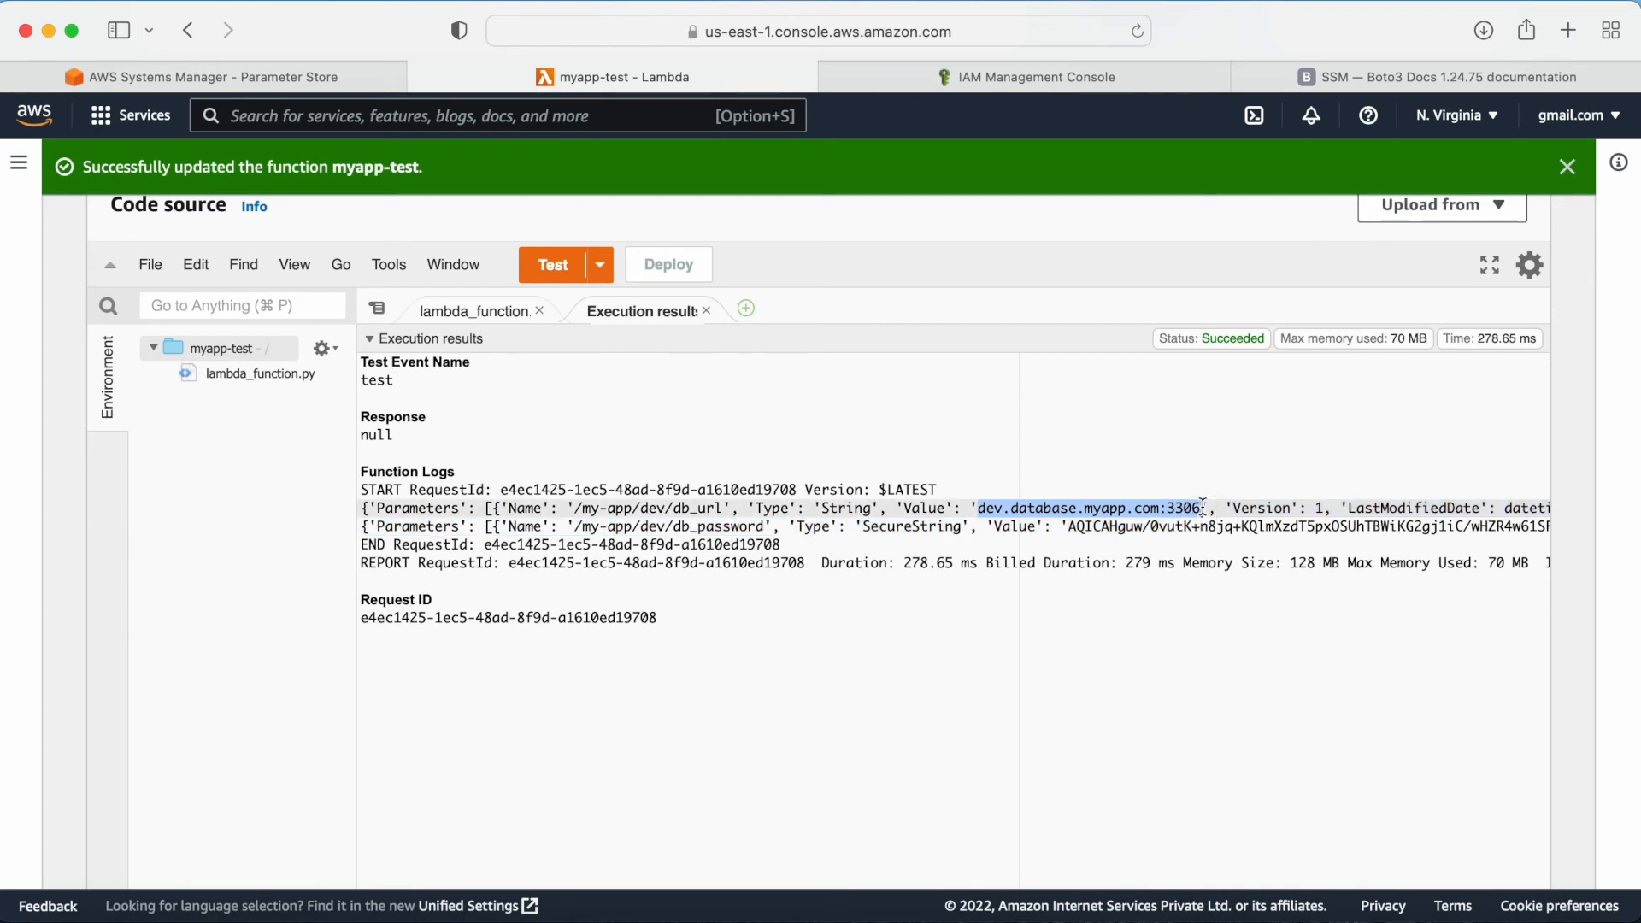
{"action": "left_click", "coordinate": [1042, 490]}
{"action": "left_click_drag", "start_coordinate": [976, 508], "coordinate": [1217, 509]}
{"action": "left_click", "coordinate": [683, 528]}
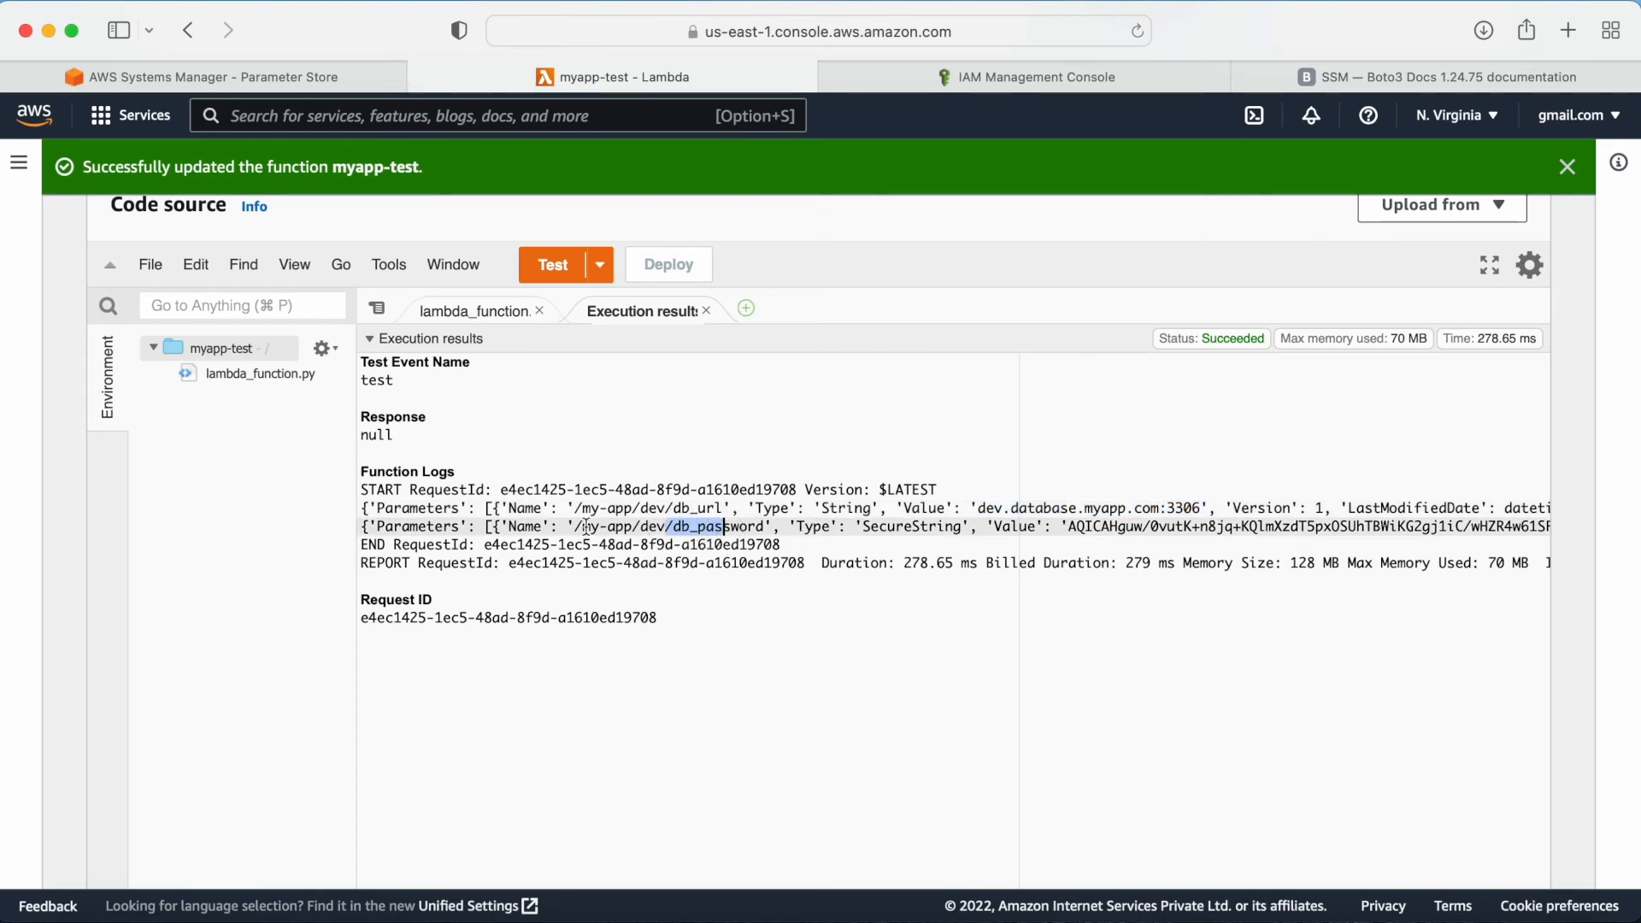
{"action": "left_click_drag", "start_coordinate": [550, 527], "coordinate": [774, 527]}
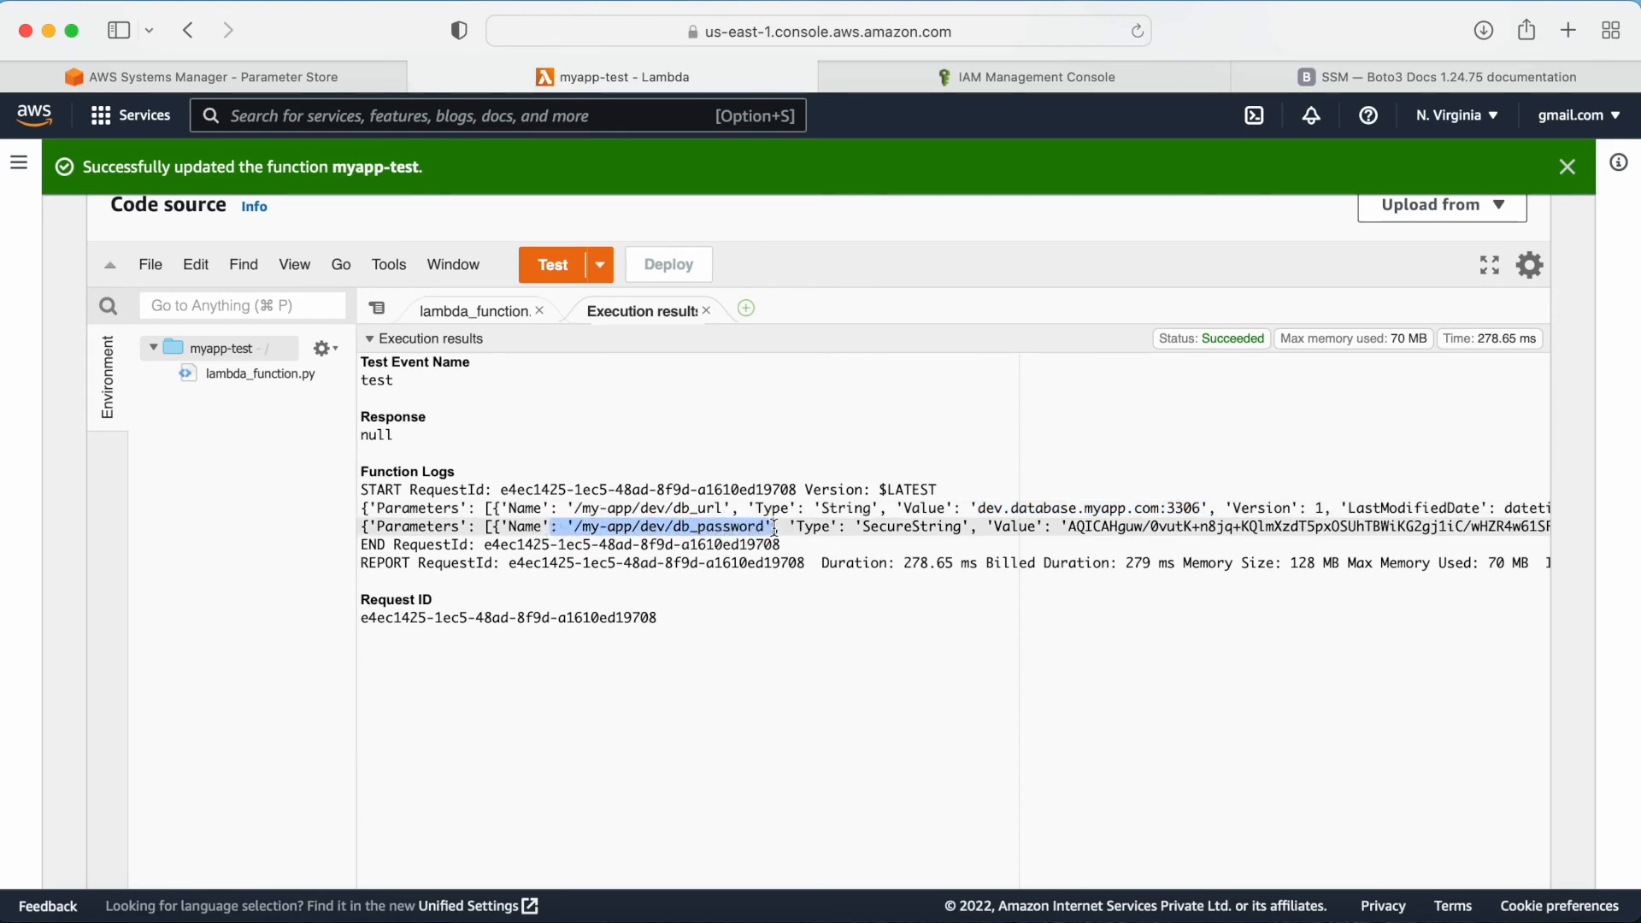
Step: Compare the logged db_password value with the stored value shown on the db_password parameter's overview in Parameter Store
{"action": "left_click", "coordinate": [1003, 527]}
{"action": "left_click_drag", "start_coordinate": [1065, 528], "coordinate": [921, 545]}
{"action": "left_click", "coordinate": [1003, 530]}
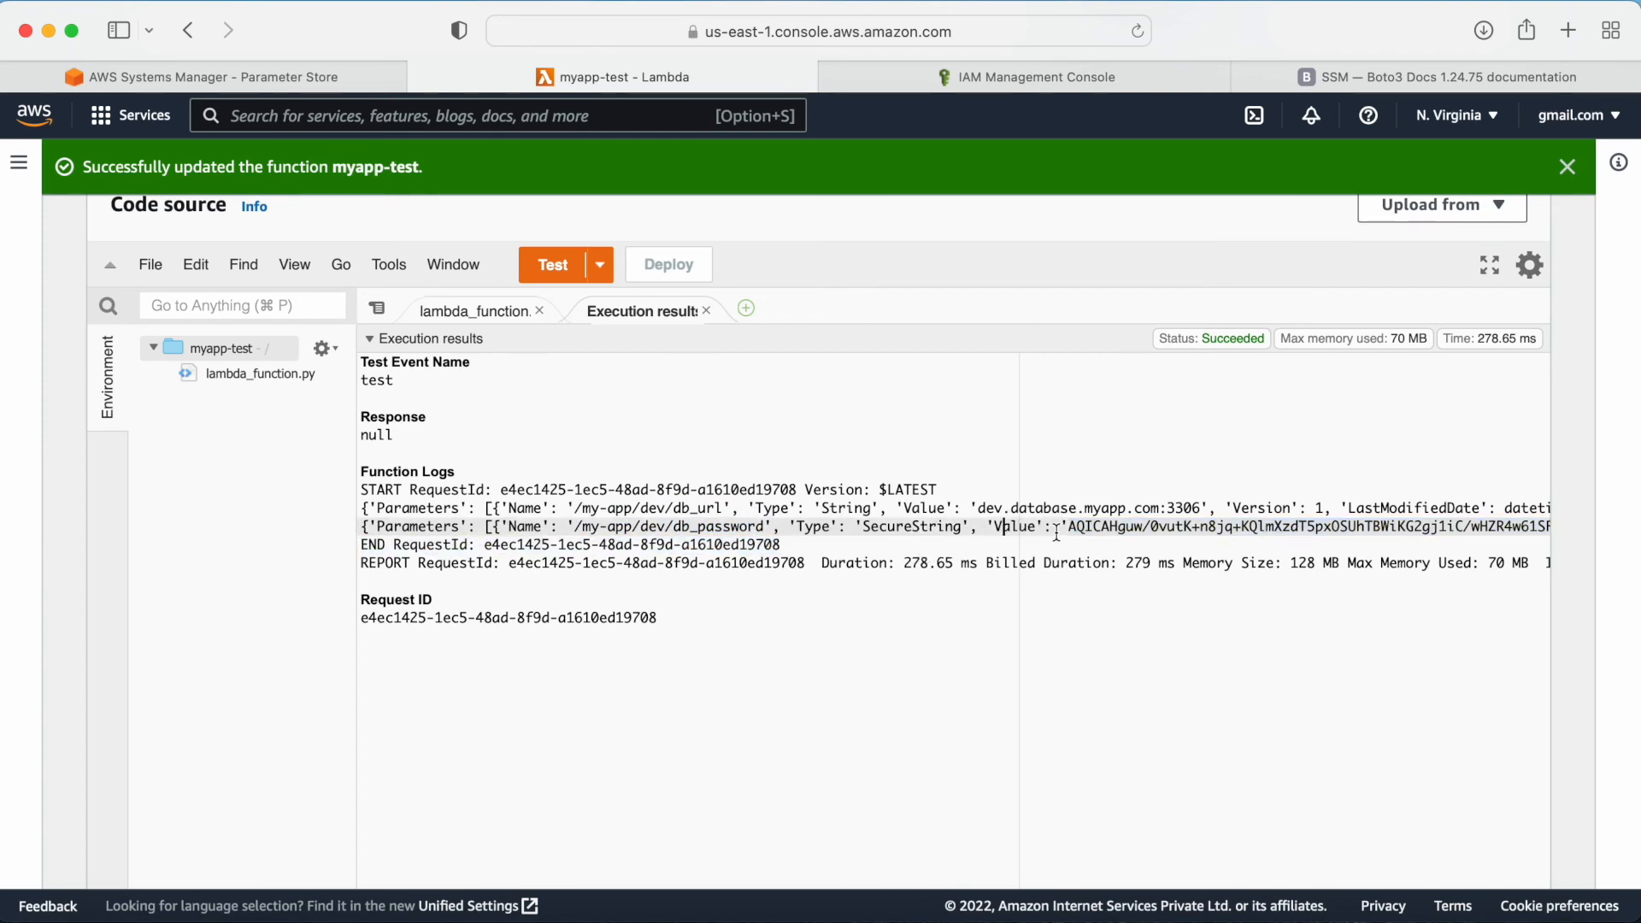
{"action": "left_click_drag", "start_coordinate": [1068, 528], "coordinate": [855, 547]}
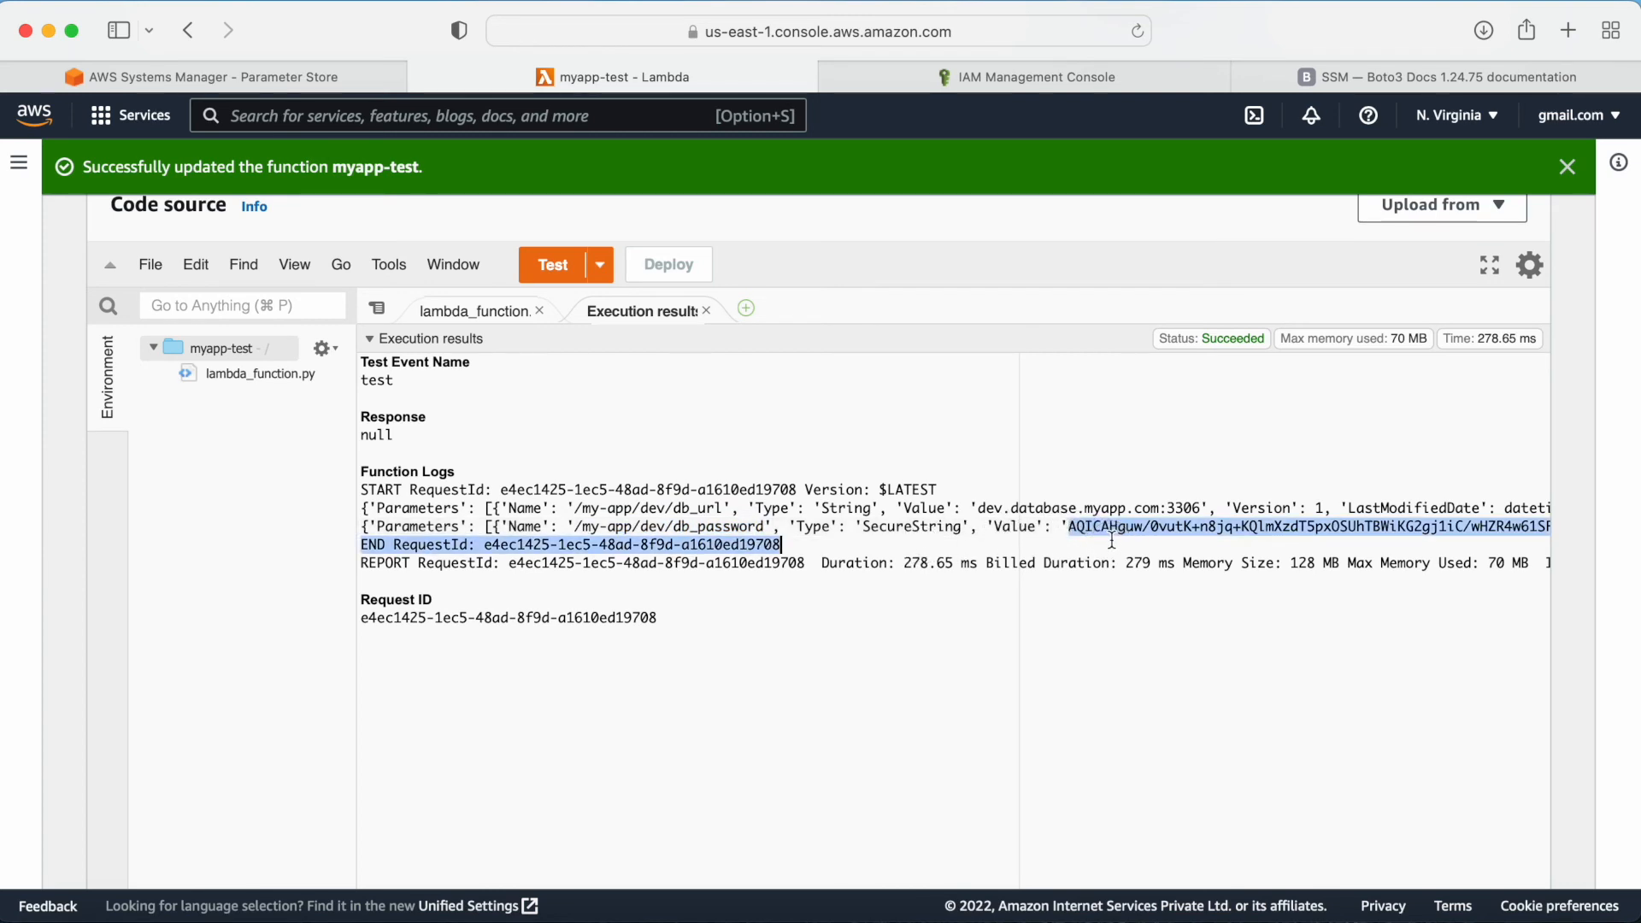
{"action": "left_click", "coordinate": [149, 75]}
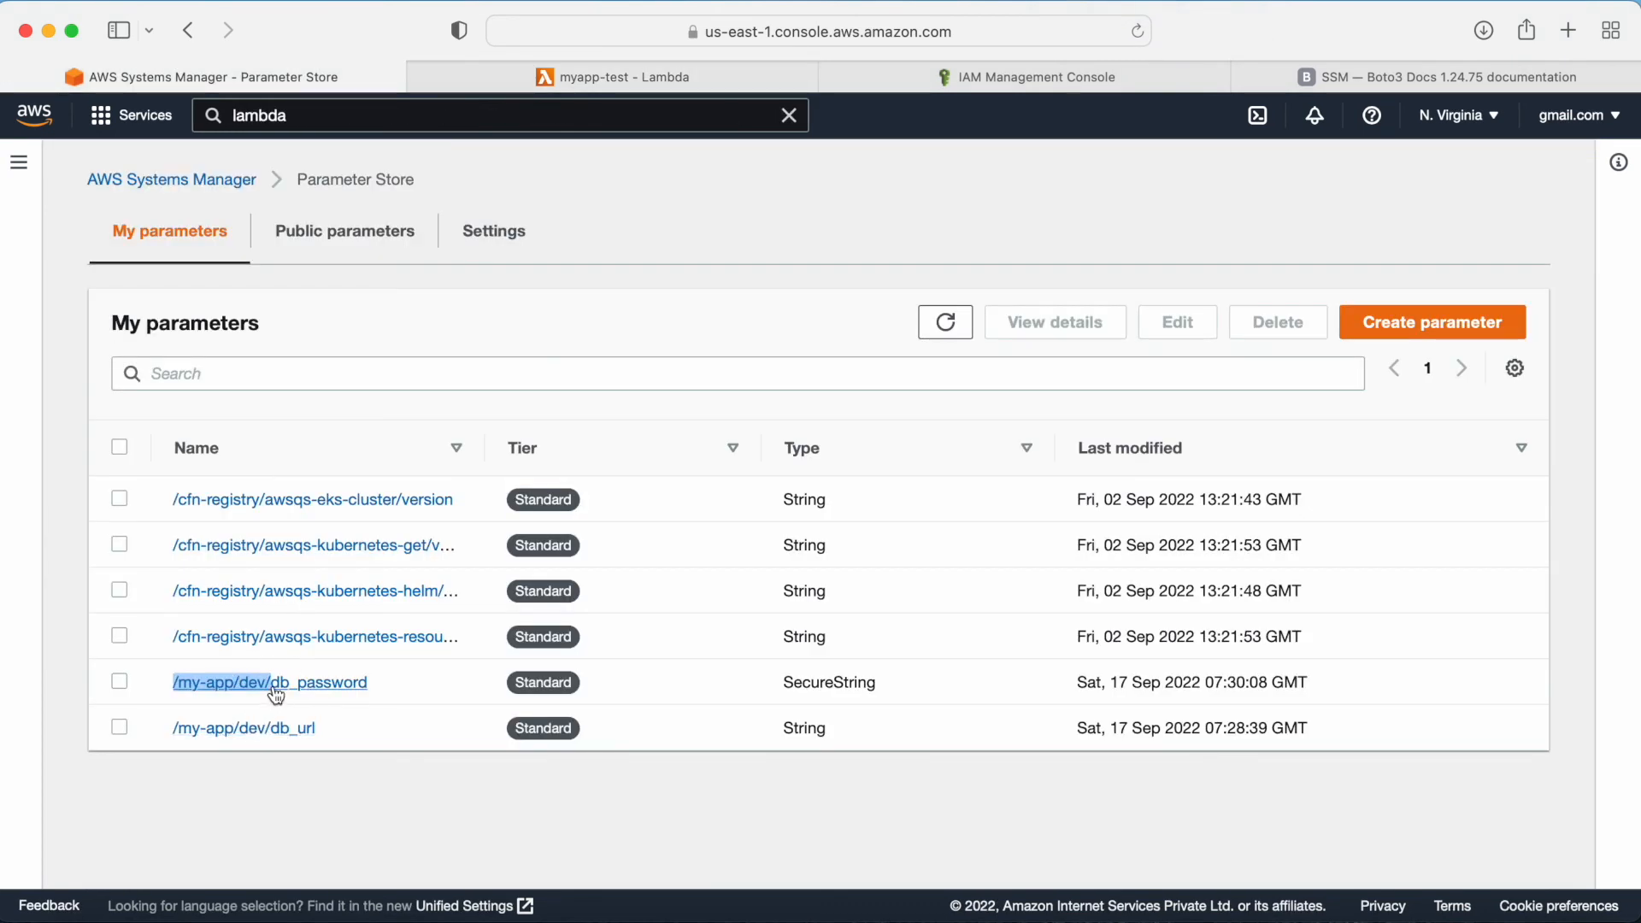
{"action": "left_click", "coordinate": [272, 694]}
{"action": "left_click", "coordinate": [128, 734]}
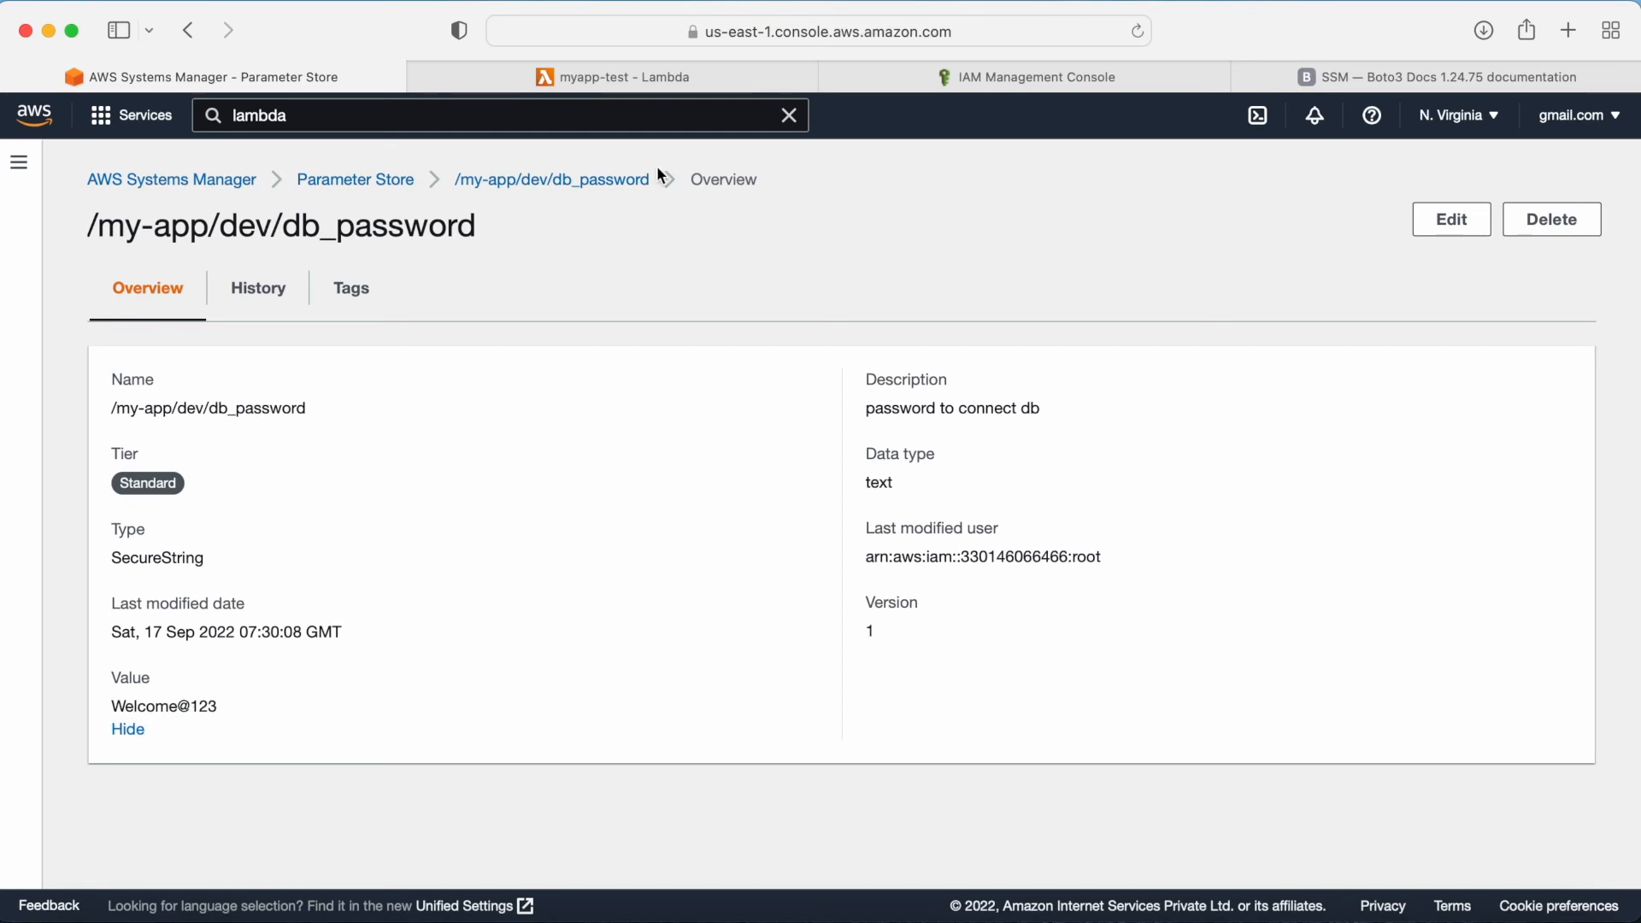
{"action": "left_click", "coordinate": [640, 78]}
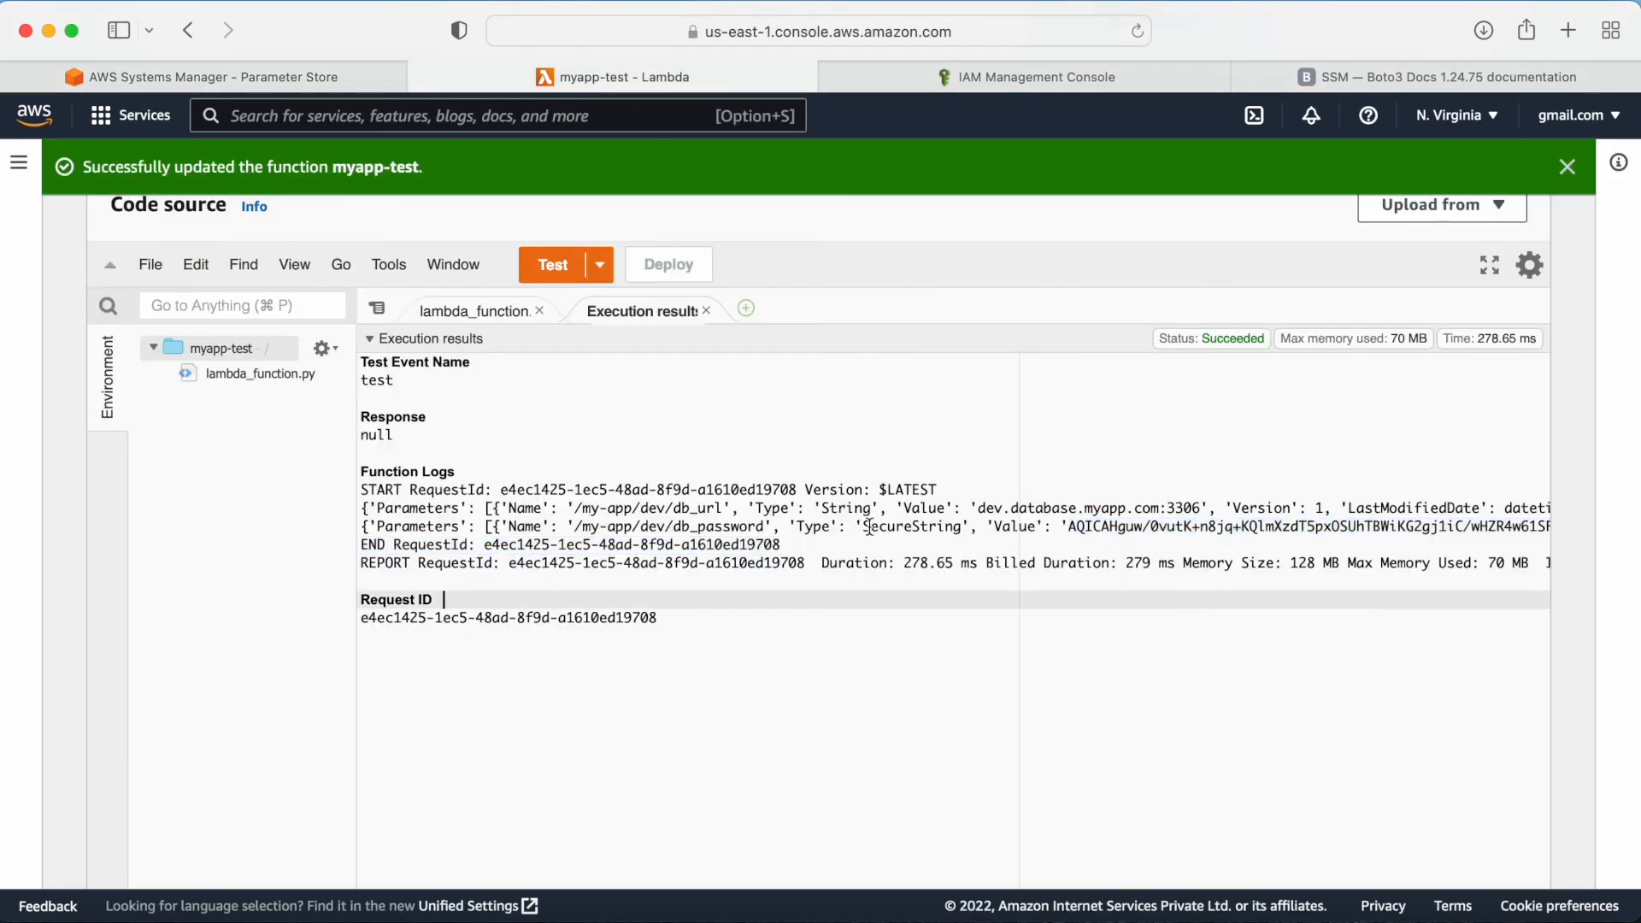
{"action": "left_click_drag", "start_coordinate": [658, 527], "coordinate": [1236, 545]}
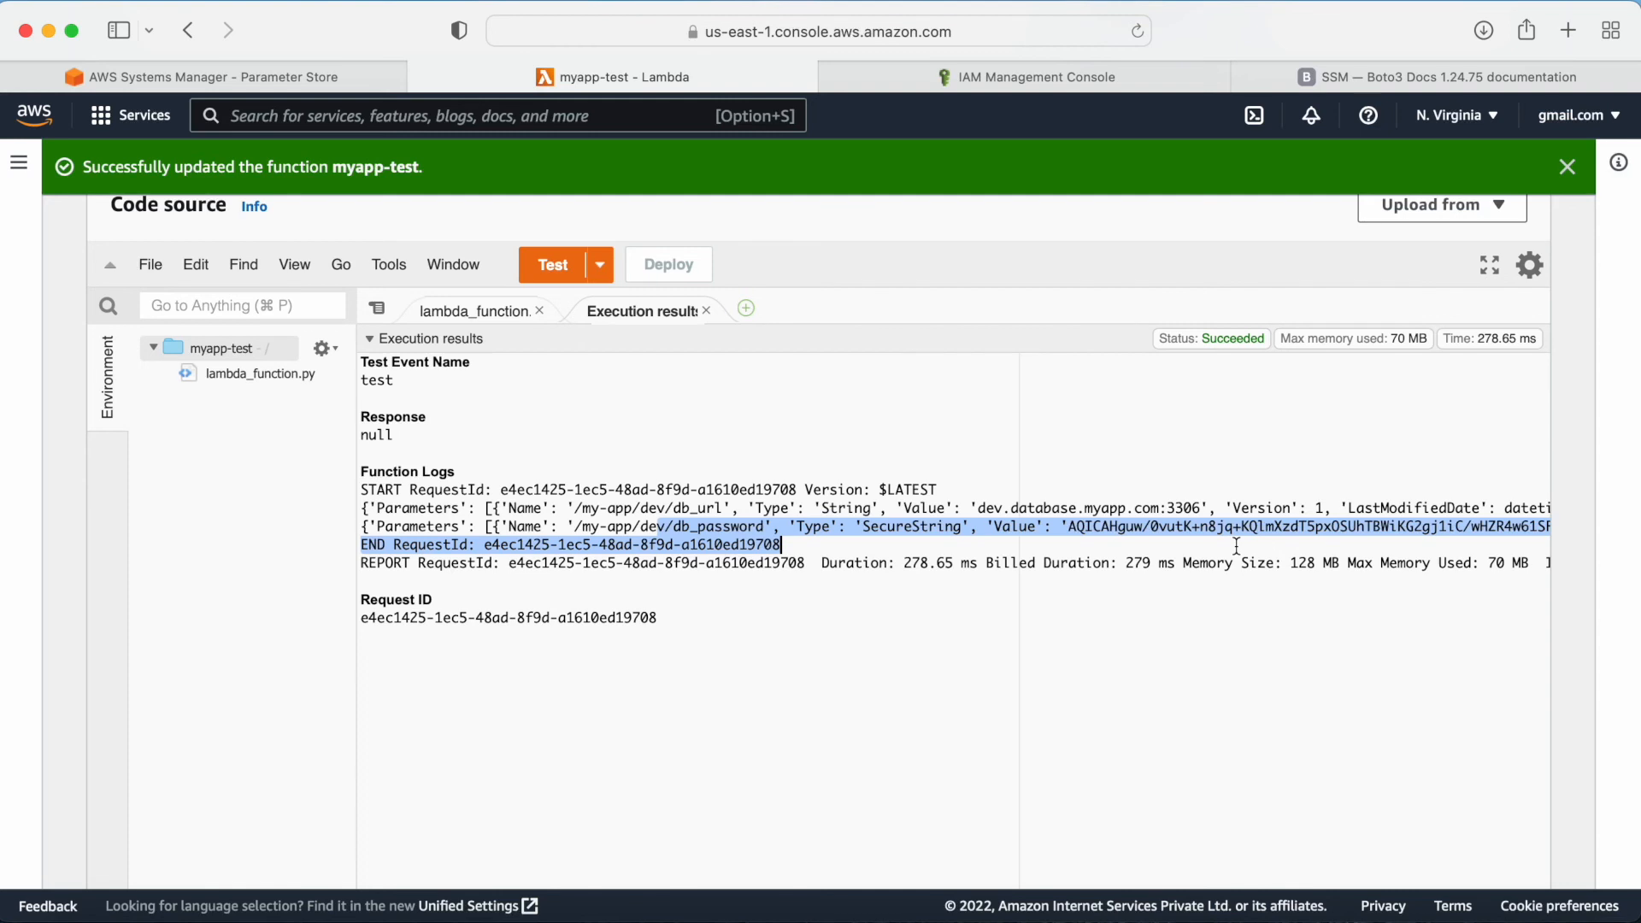
Step: Add WithDecryption=True to the get_parameters call for the db_password parameter in the function code
{"action": "left_click", "coordinate": [479, 310]}
{"action": "left_click", "coordinate": [1027, 547]}
{"action": "key", "text": "Left"}
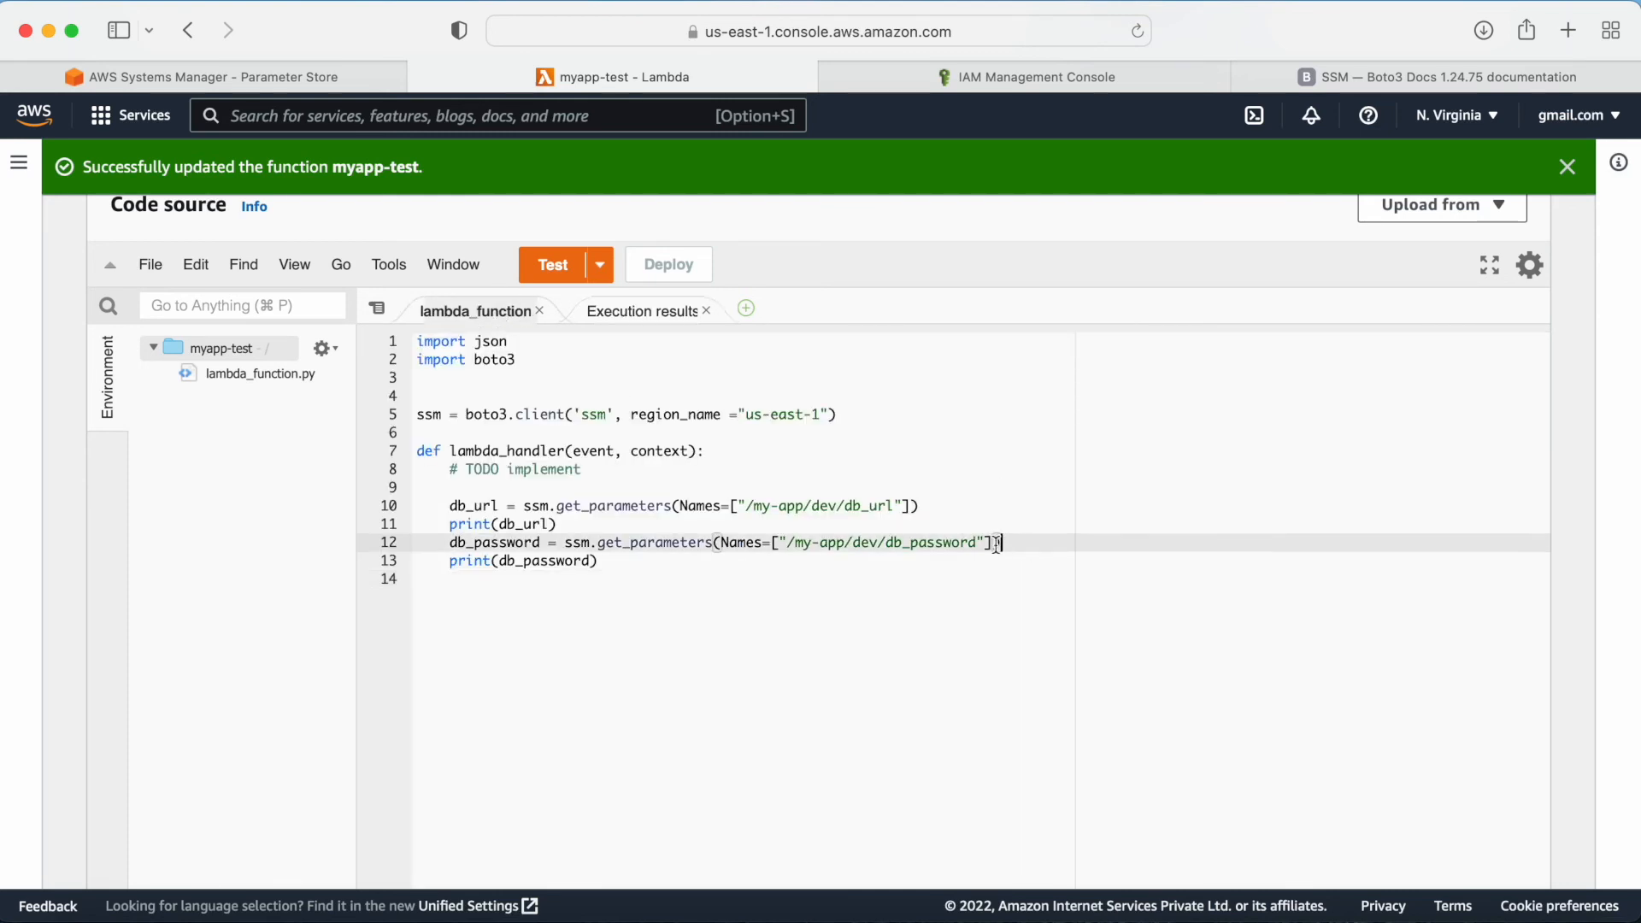
{"action": "type", "text": ","}
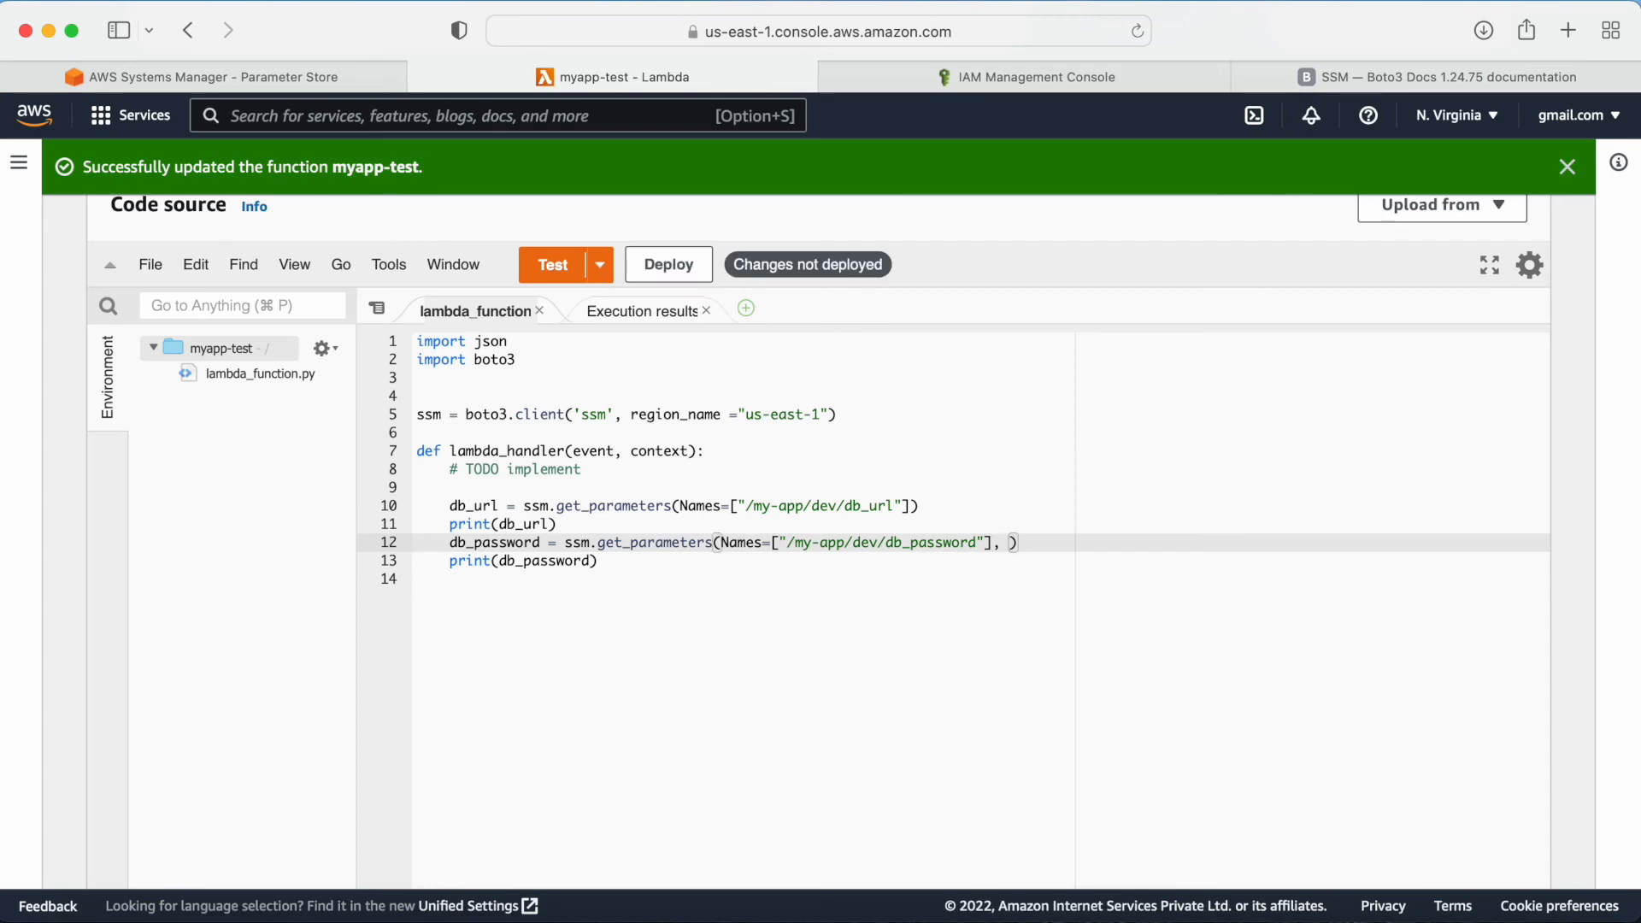
{"action": "key", "text": "super+Tab"}
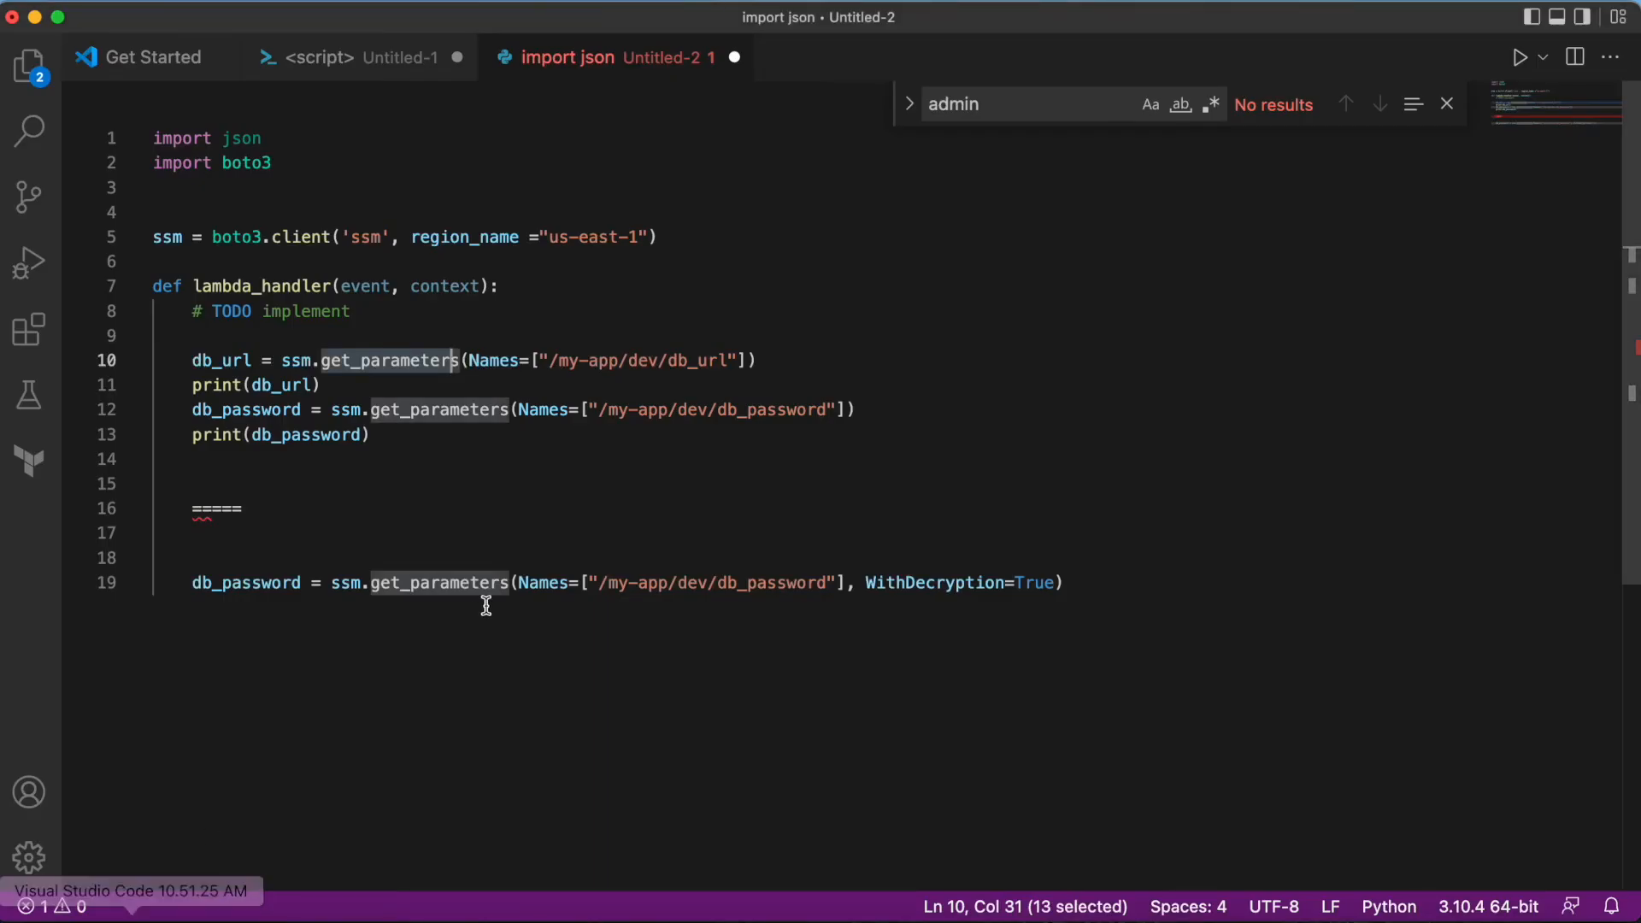
{"action": "left_click", "coordinate": [835, 645]}
{"action": "left_click_drag", "start_coordinate": [866, 582], "coordinate": [1102, 578]}
{"action": "key", "text": "super+c"}
{"action": "key", "text": "super+Tab"}
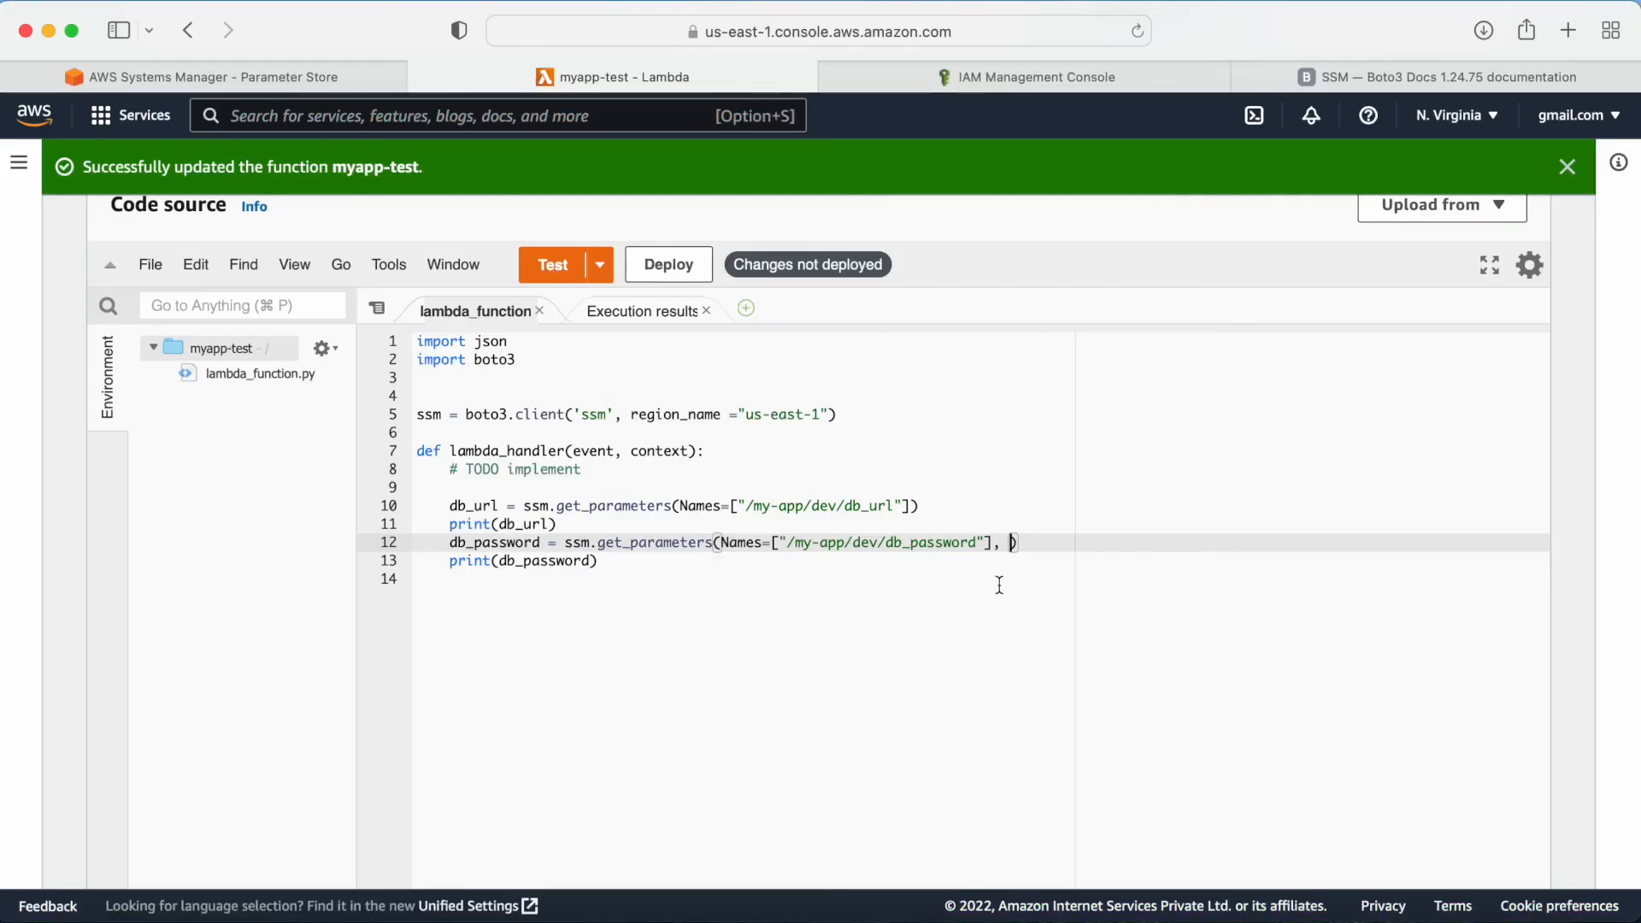
{"action": "key", "text": "super+v"}
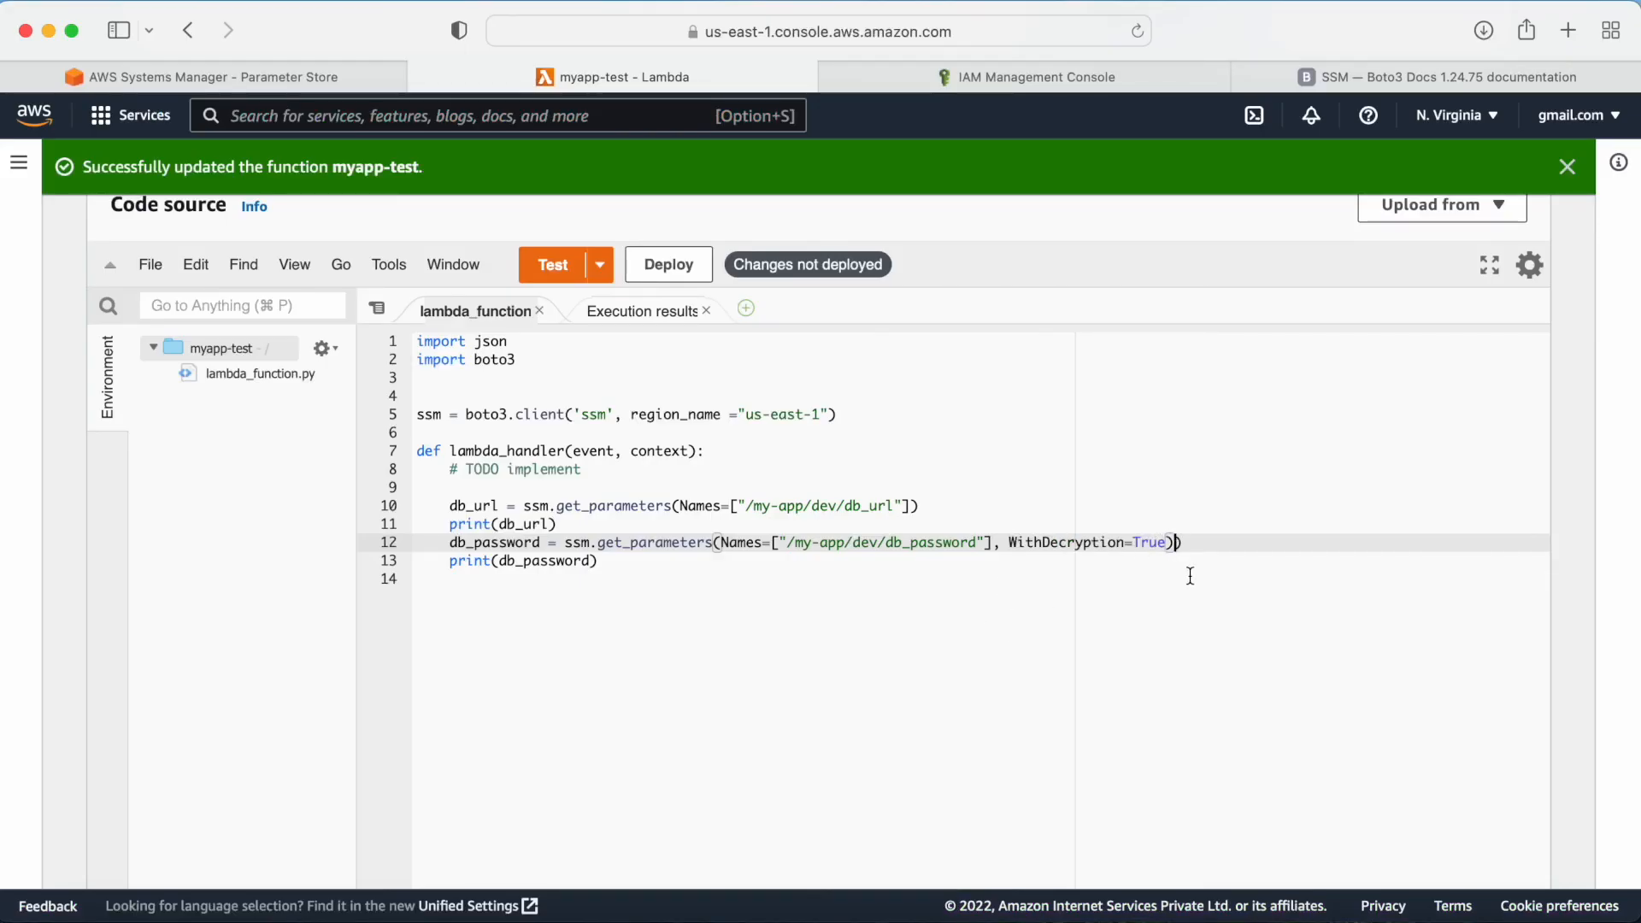
{"action": "key", "text": "Delete"}
Step: Search the Boto3 SSM documentation for get_parameters and read the WithDecryption parameter description
{"action": "left_click", "coordinate": [1361, 70]}
{"action": "scroll", "coordinate": [869, 485], "scroll_direction": "down", "scroll_amount": 1}
{"action": "key", "text": "super+f"}
{"action": "type", "text": "get"}
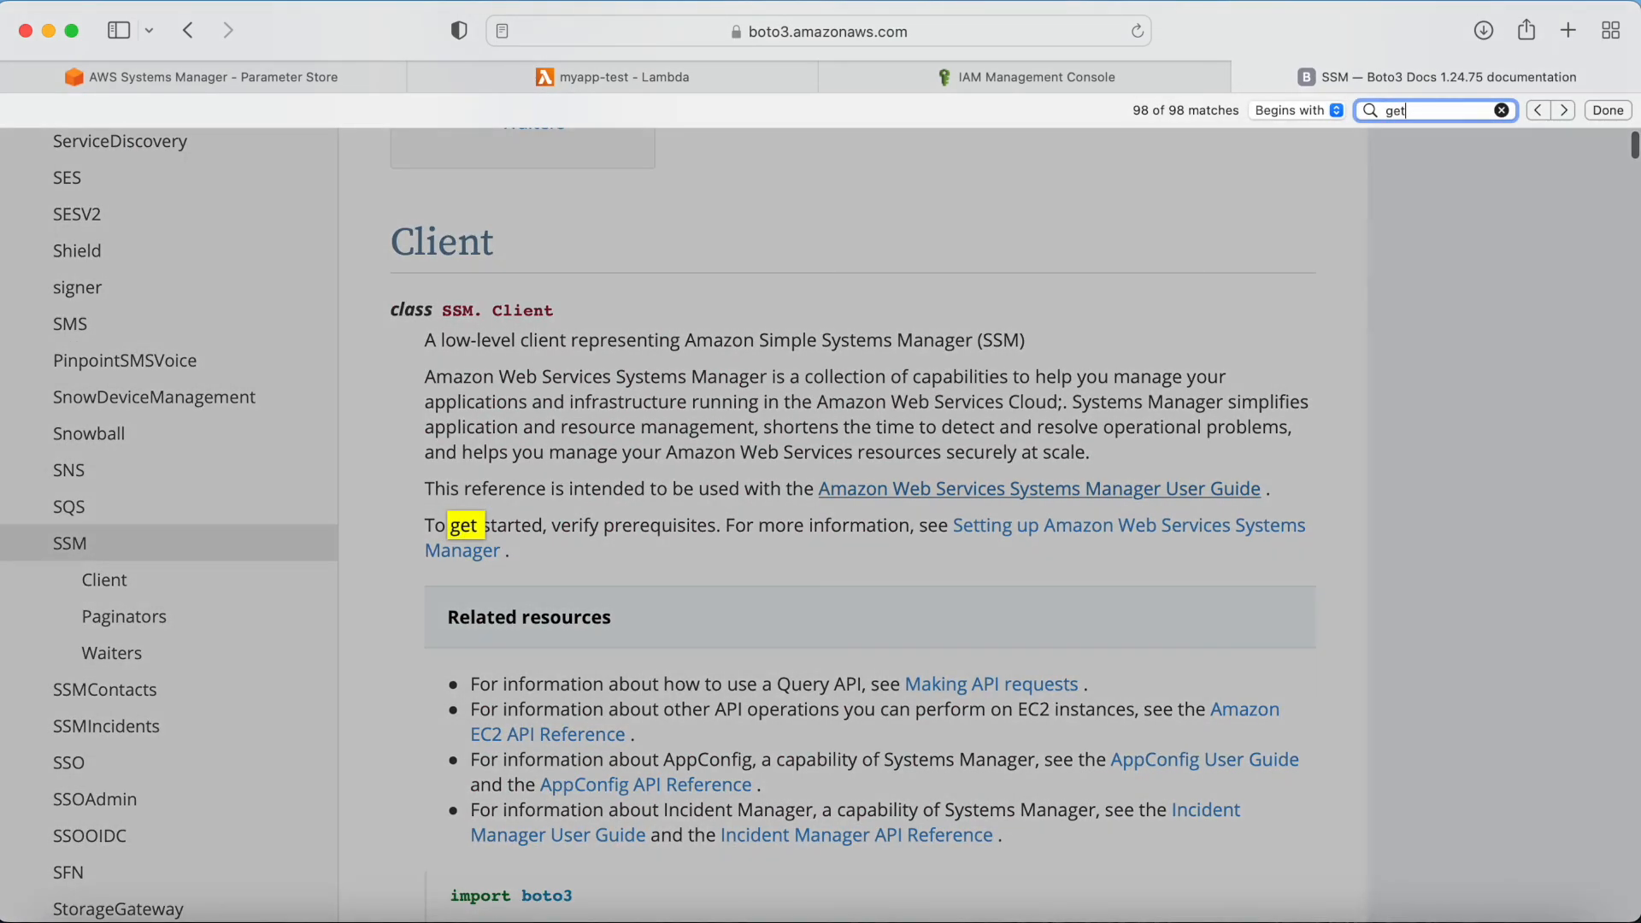
{"action": "type", "text": "_para"}
{"action": "left_click", "coordinate": [622, 515]}
{"action": "left_click", "coordinate": [622, 515]}
{"action": "left_click_drag", "start_coordinate": [538, 505], "coordinate": [781, 508]}
{"action": "scroll", "coordinate": [766, 600], "scroll_direction": "down", "scroll_amount": 2}
{"action": "scroll", "coordinate": [766, 600], "scroll_direction": "down", "scroll_amount": 15}
{"action": "scroll", "coordinate": [763, 587], "scroll_direction": "down", "scroll_amount": 12}
{"action": "scroll", "coordinate": [765, 594], "scroll_direction": "down", "scroll_amount": 5}
{"action": "triple_click", "coordinate": [566, 387]}
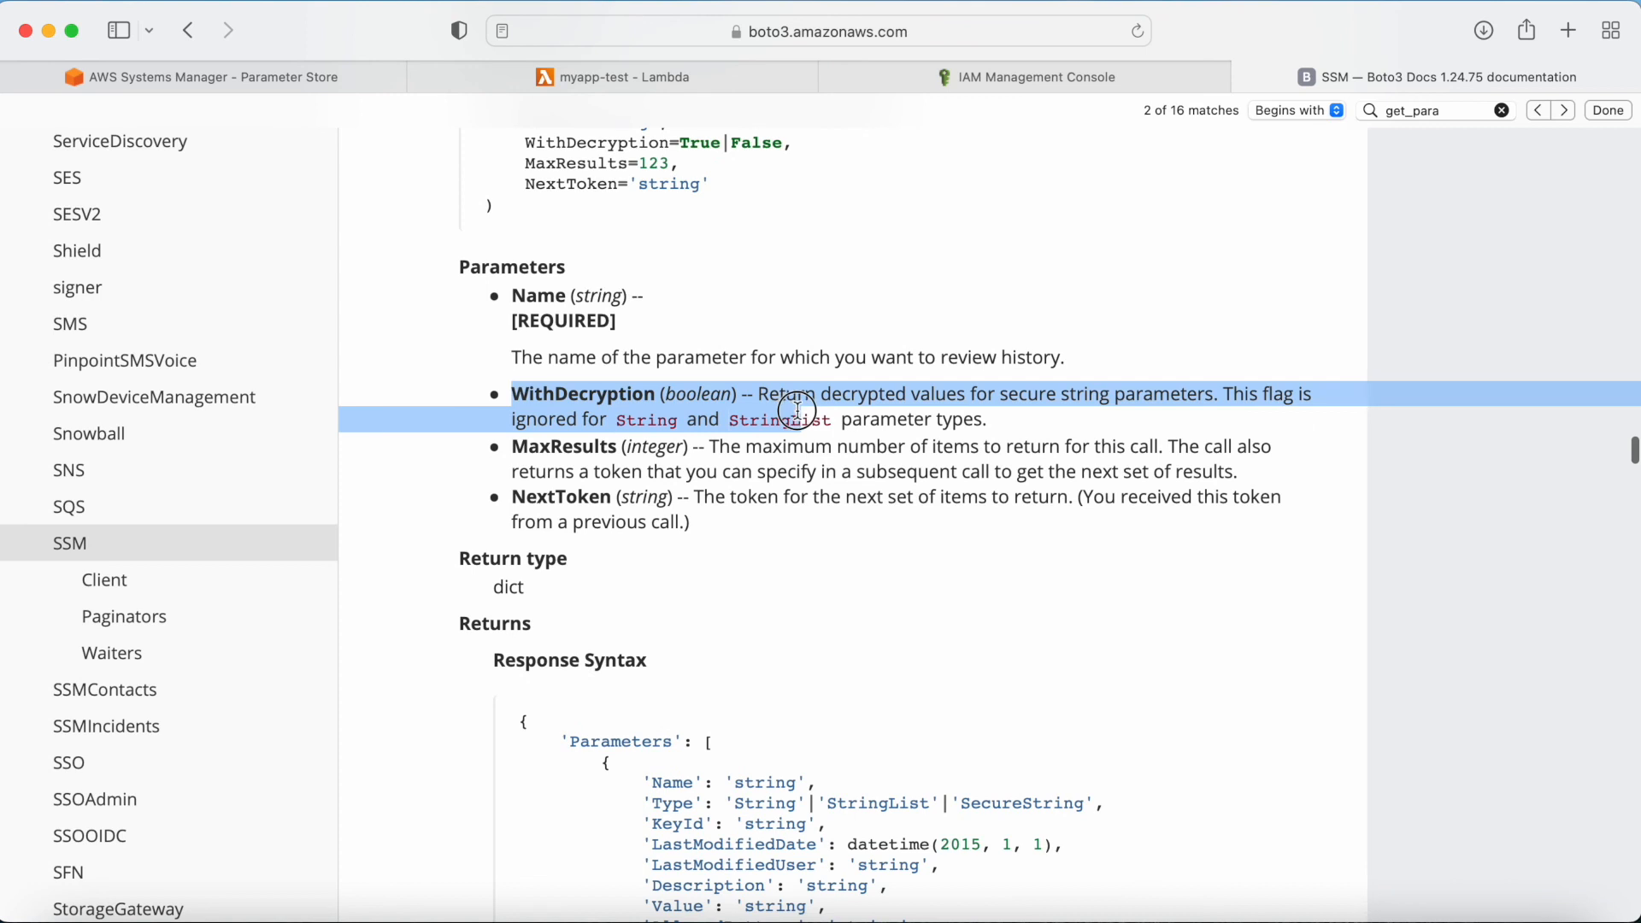
{"action": "left_click_drag", "start_coordinate": [821, 394], "coordinate": [1218, 385]}
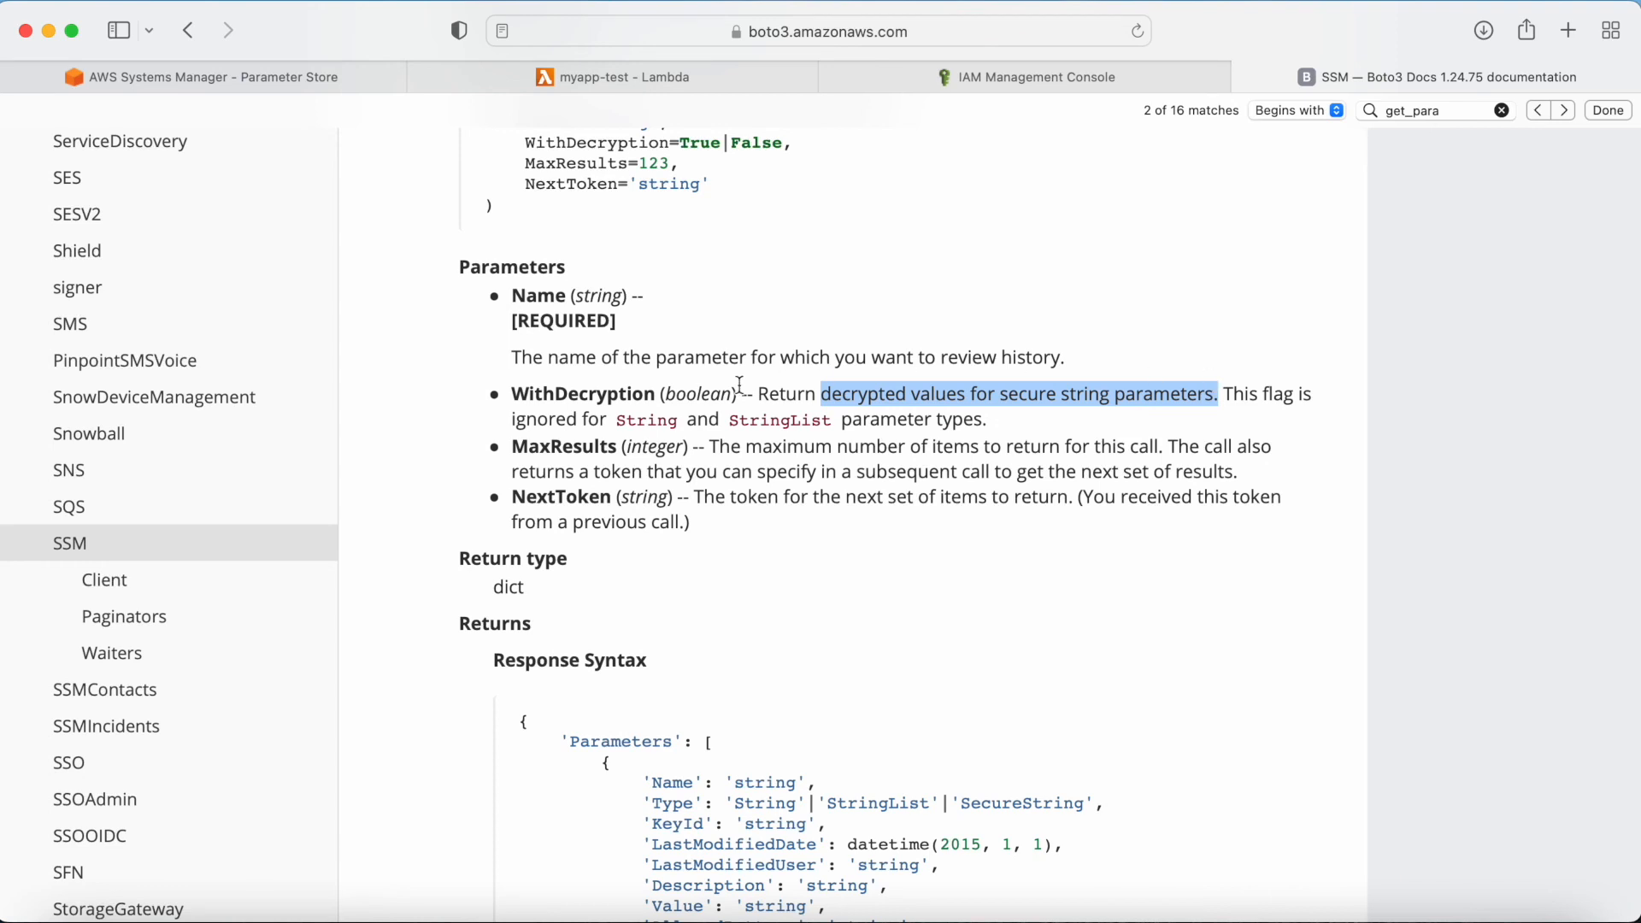
{"action": "left_click_drag", "start_coordinate": [631, 424], "coordinate": [829, 418]}
{"action": "double_click", "coordinate": [667, 416]}
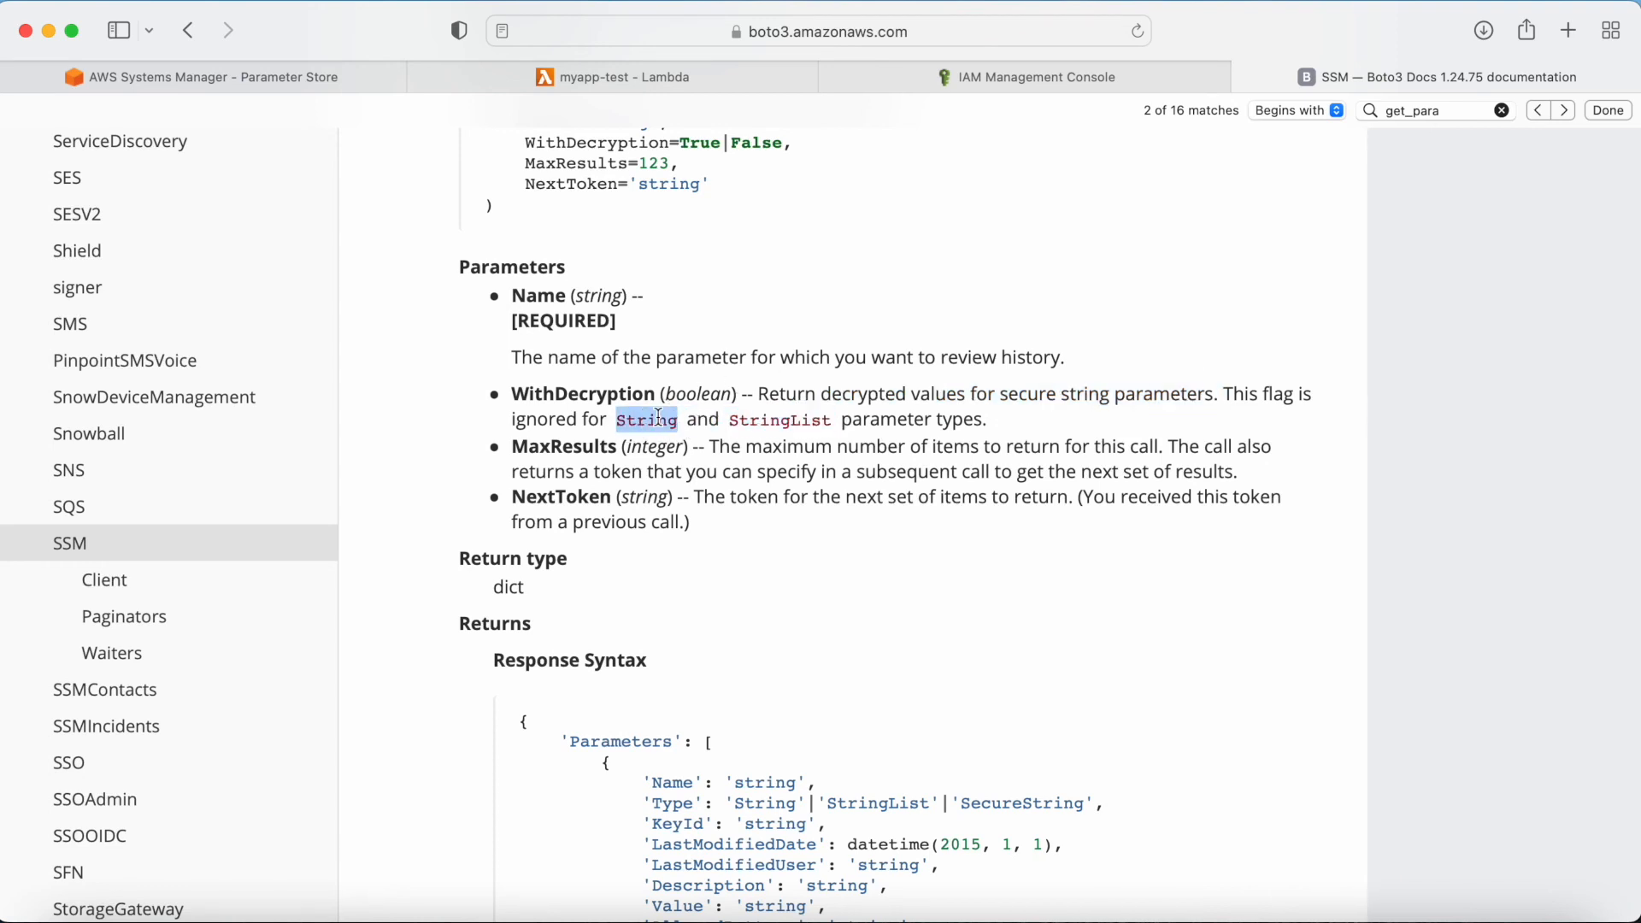
Step: Compare the String and SecureString types of the my-app parameters against the logged values and the WithDecryption documentation
{"action": "left_click", "coordinate": [258, 75]}
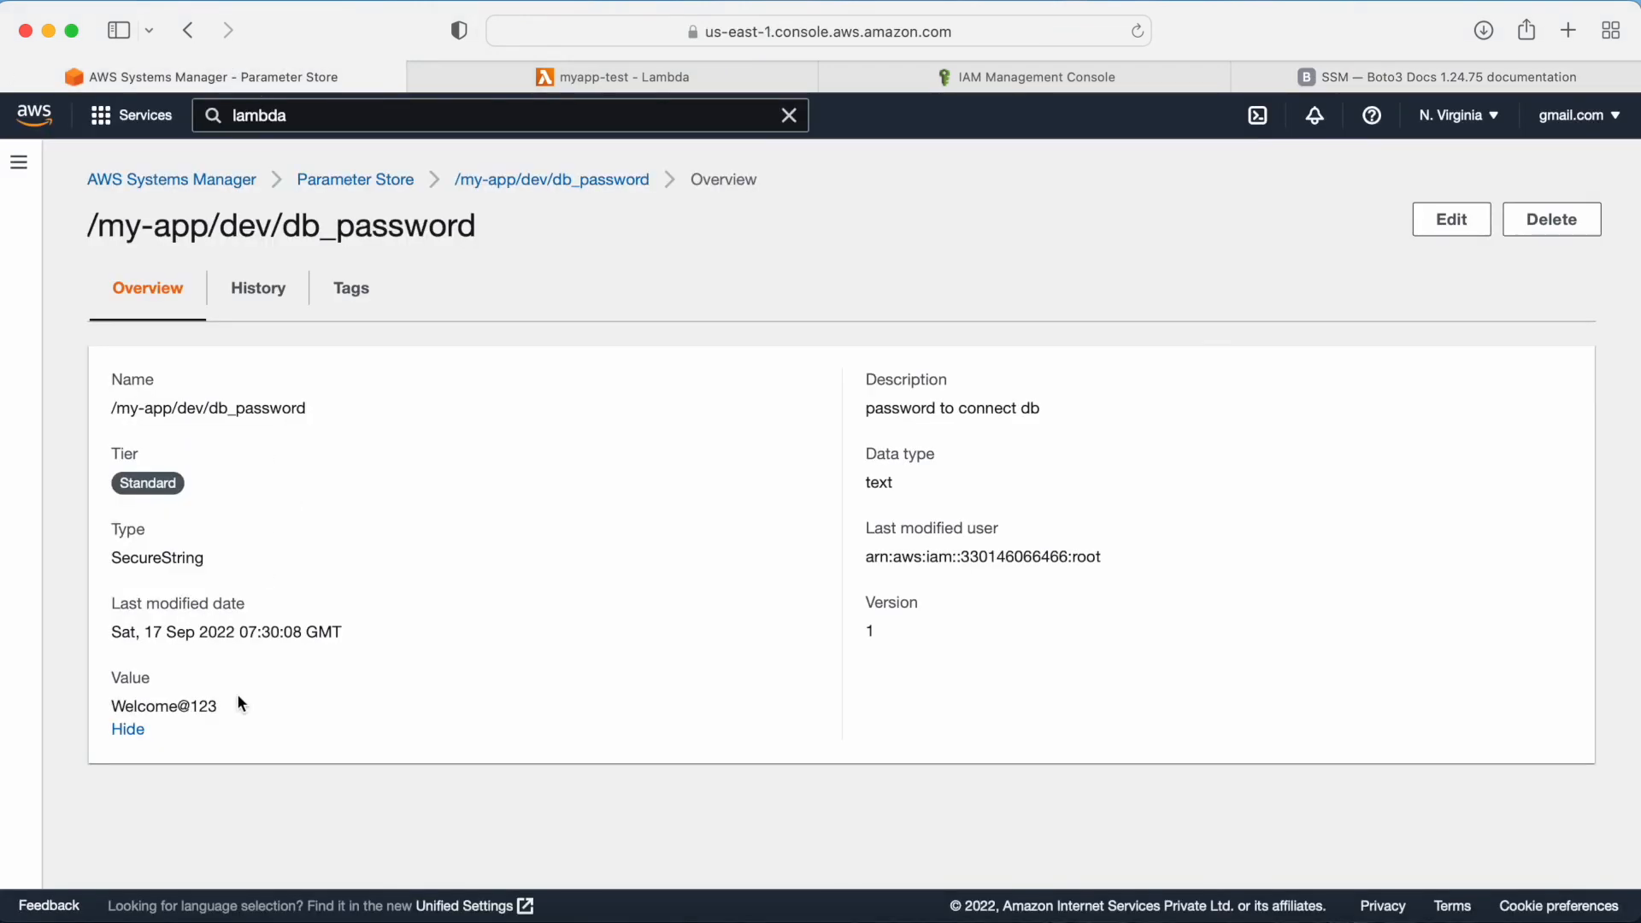
{"action": "left_click", "coordinate": [385, 180]}
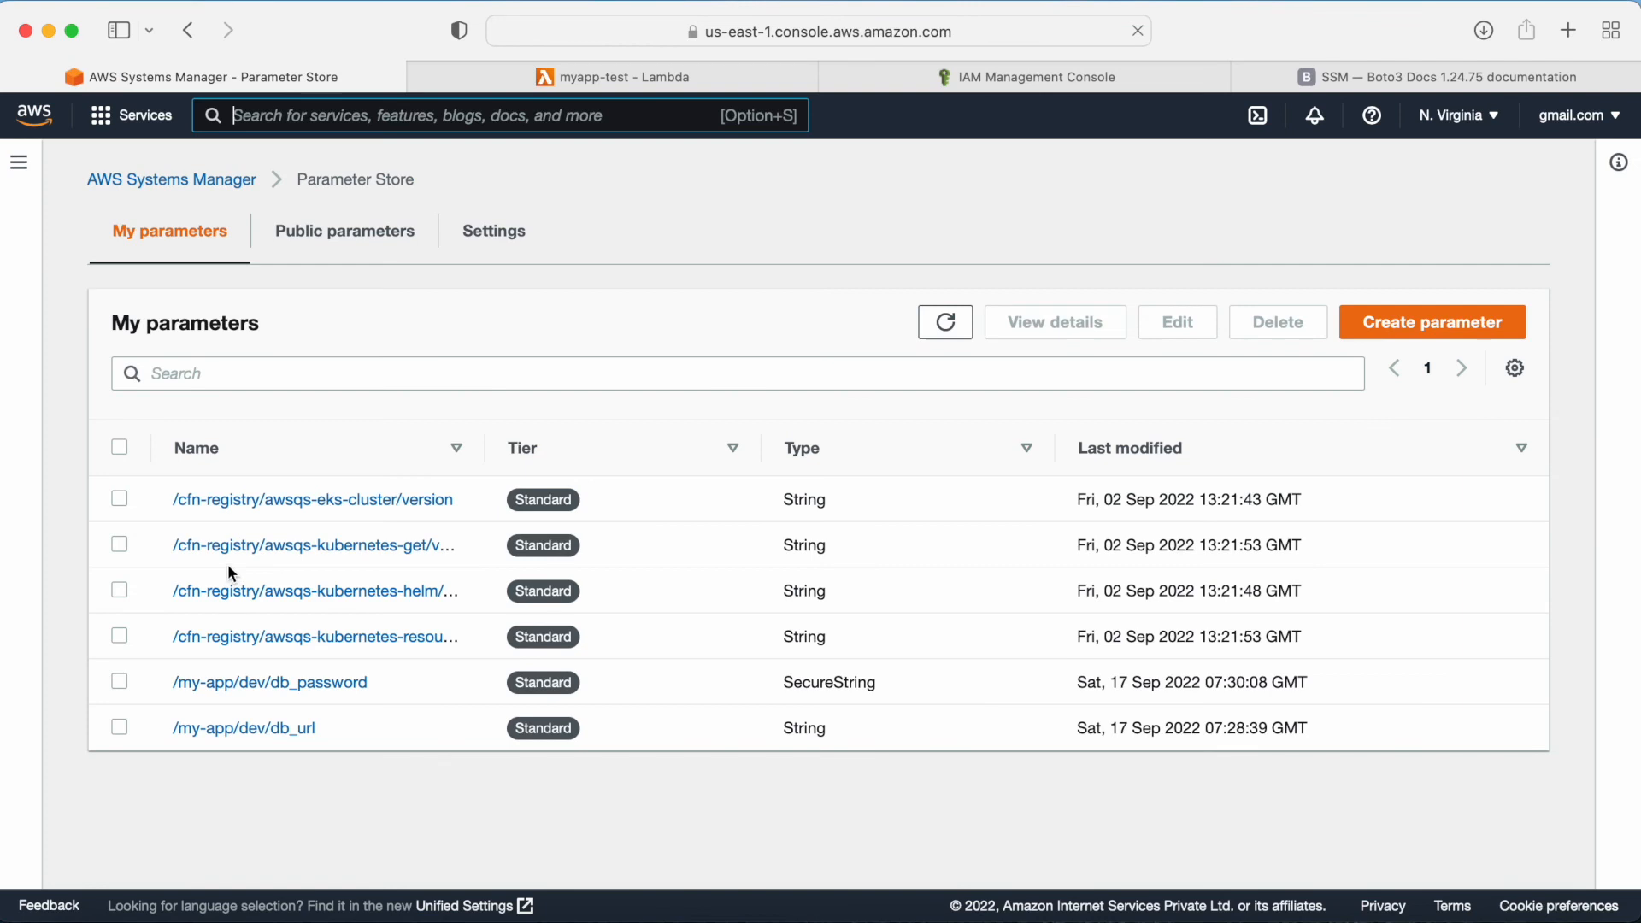
{"action": "left_click_drag", "start_coordinate": [333, 740], "coordinate": [171, 731]}
{"action": "left_click_drag", "start_coordinate": [827, 728], "coordinate": [758, 725]}
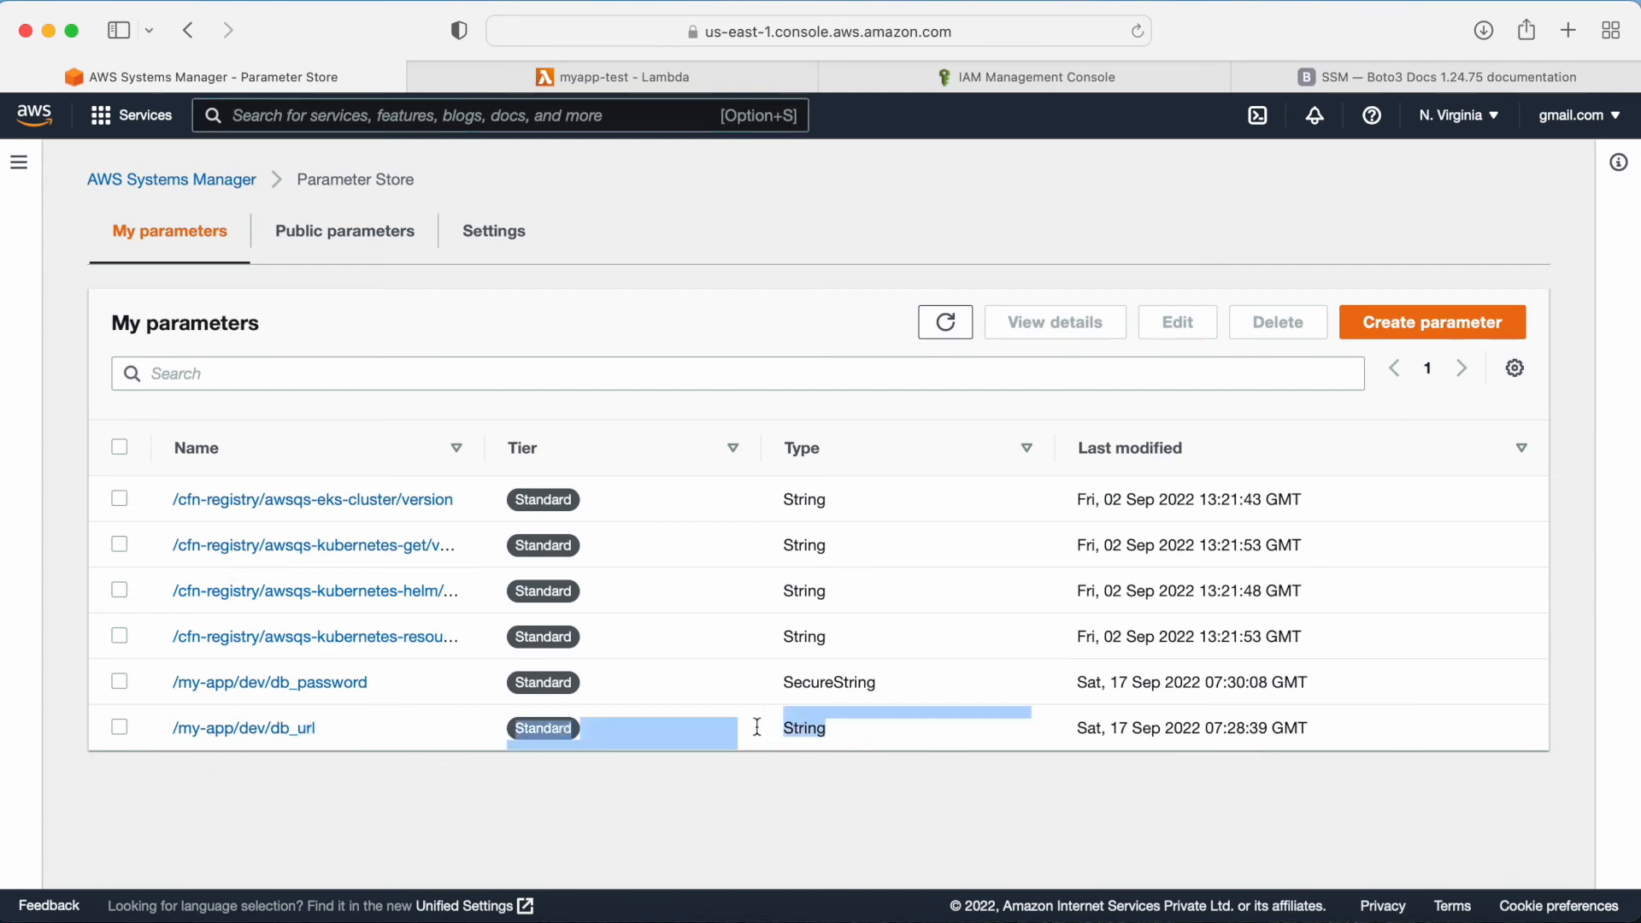
{"action": "left_click", "coordinate": [712, 76]}
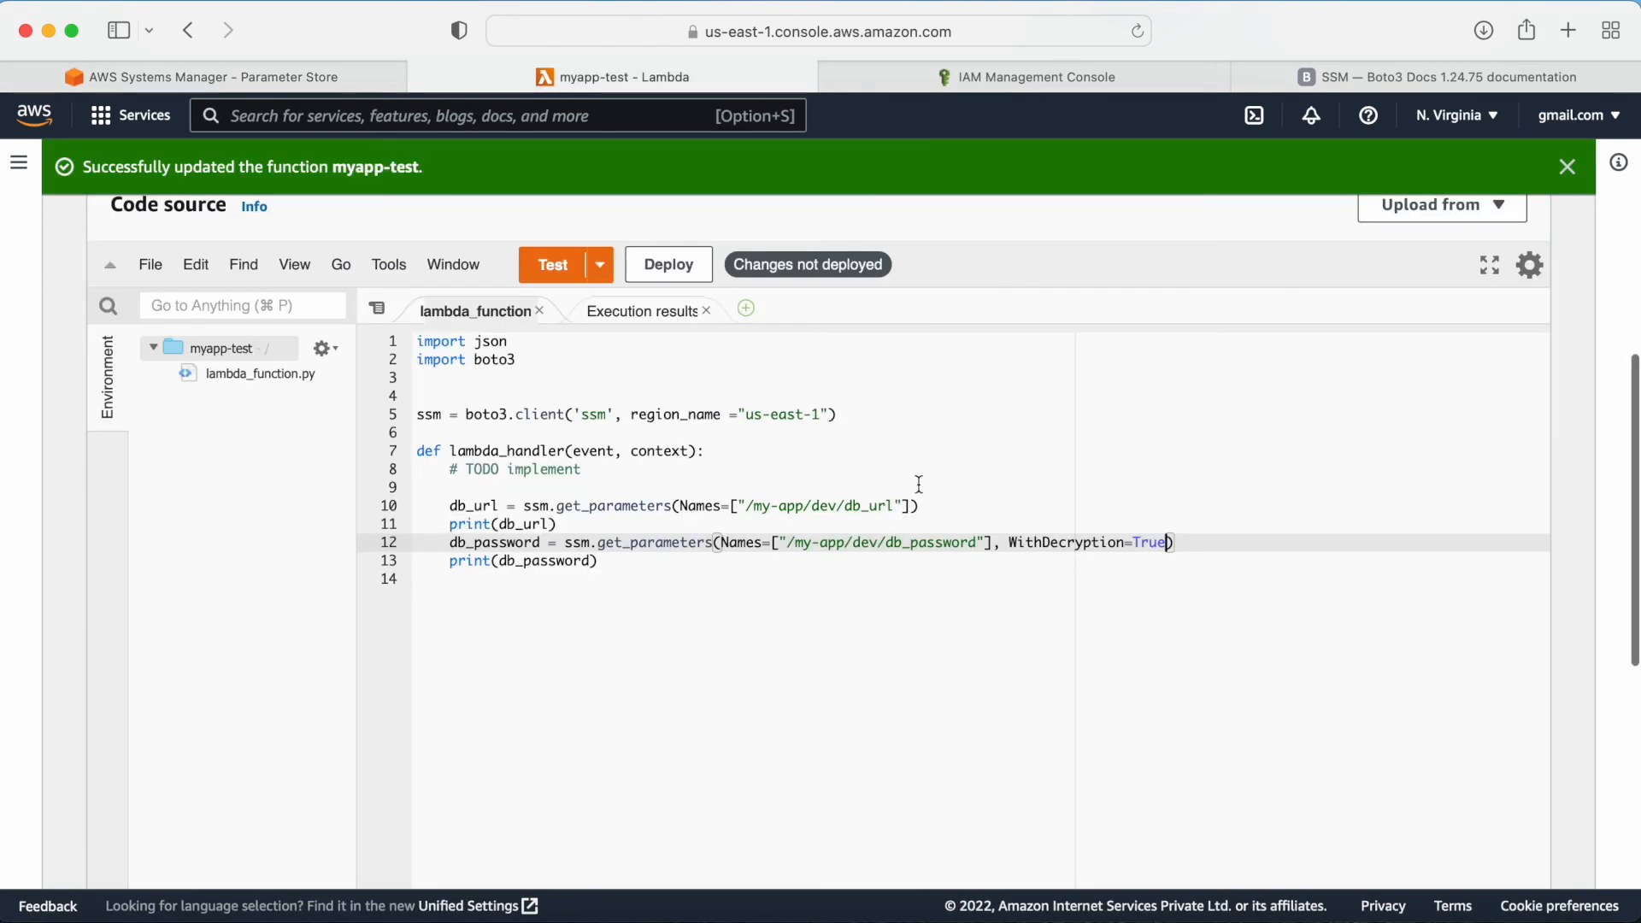
{"action": "left_click", "coordinate": [623, 311]}
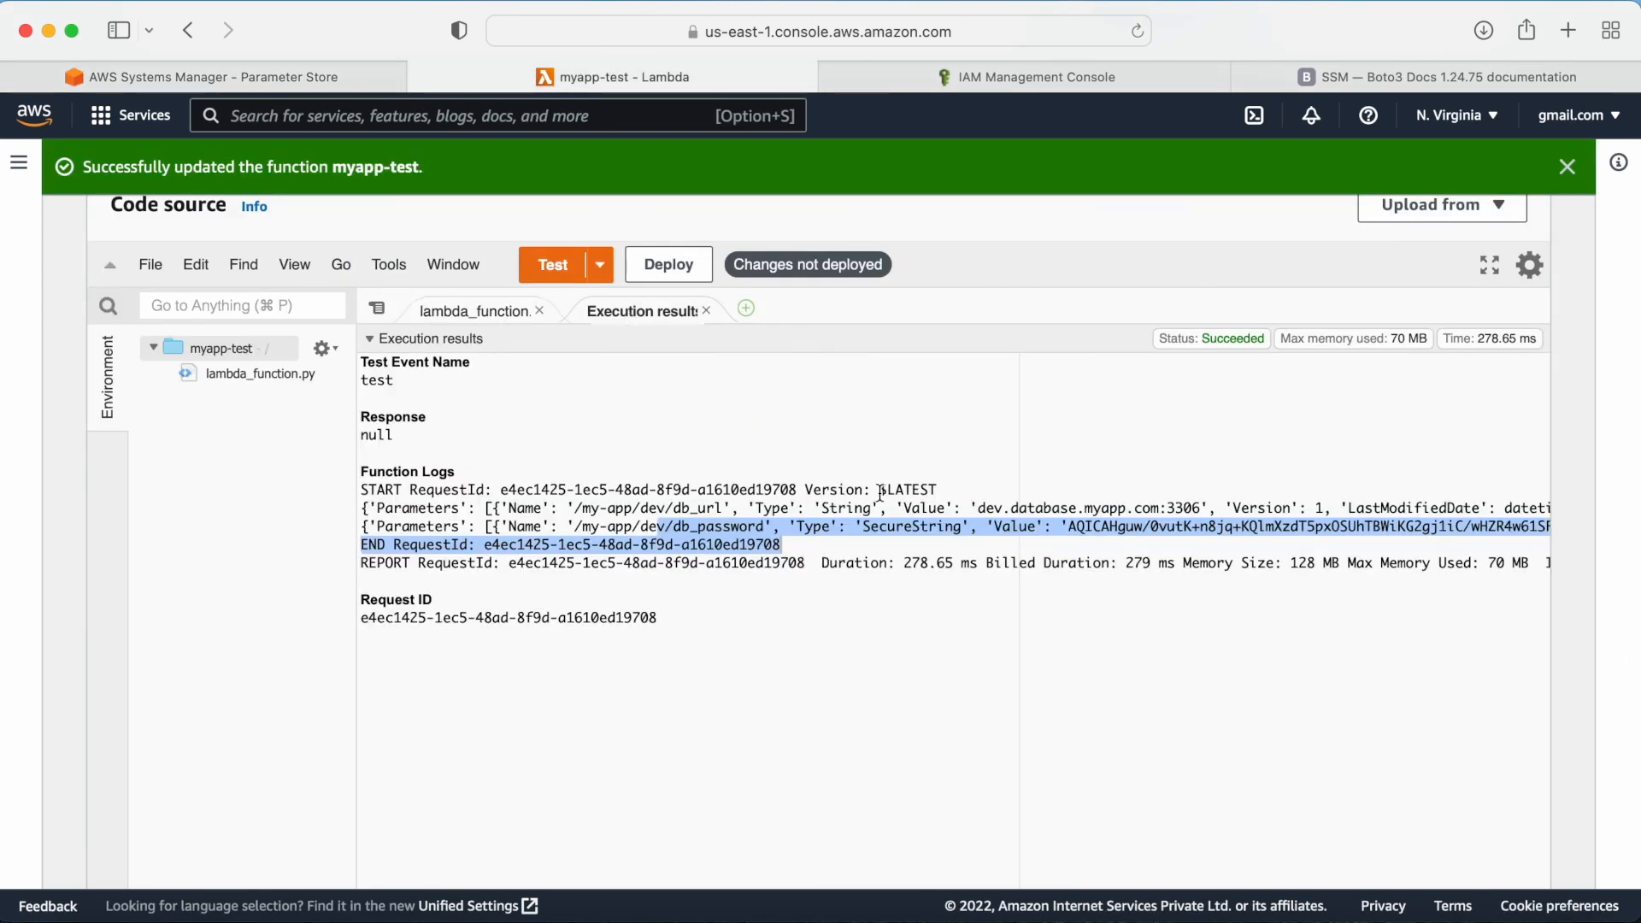
{"action": "left_click", "coordinate": [971, 597]}
{"action": "left_click_drag", "start_coordinate": [977, 509], "coordinate": [1203, 509]}
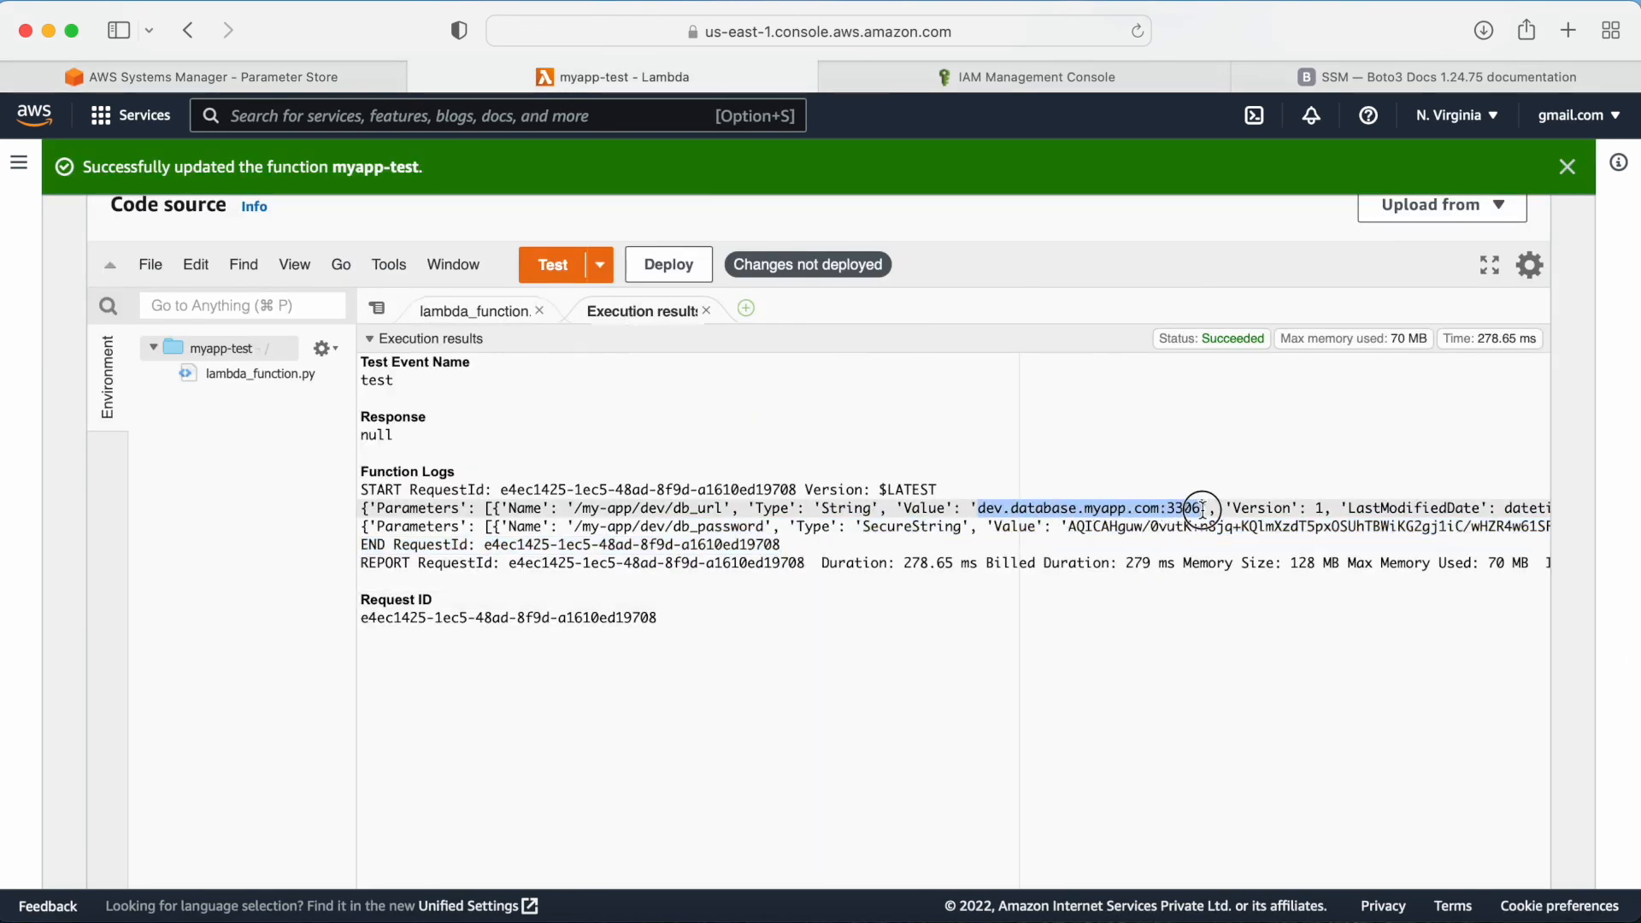
{"action": "left_click", "coordinate": [1368, 76]}
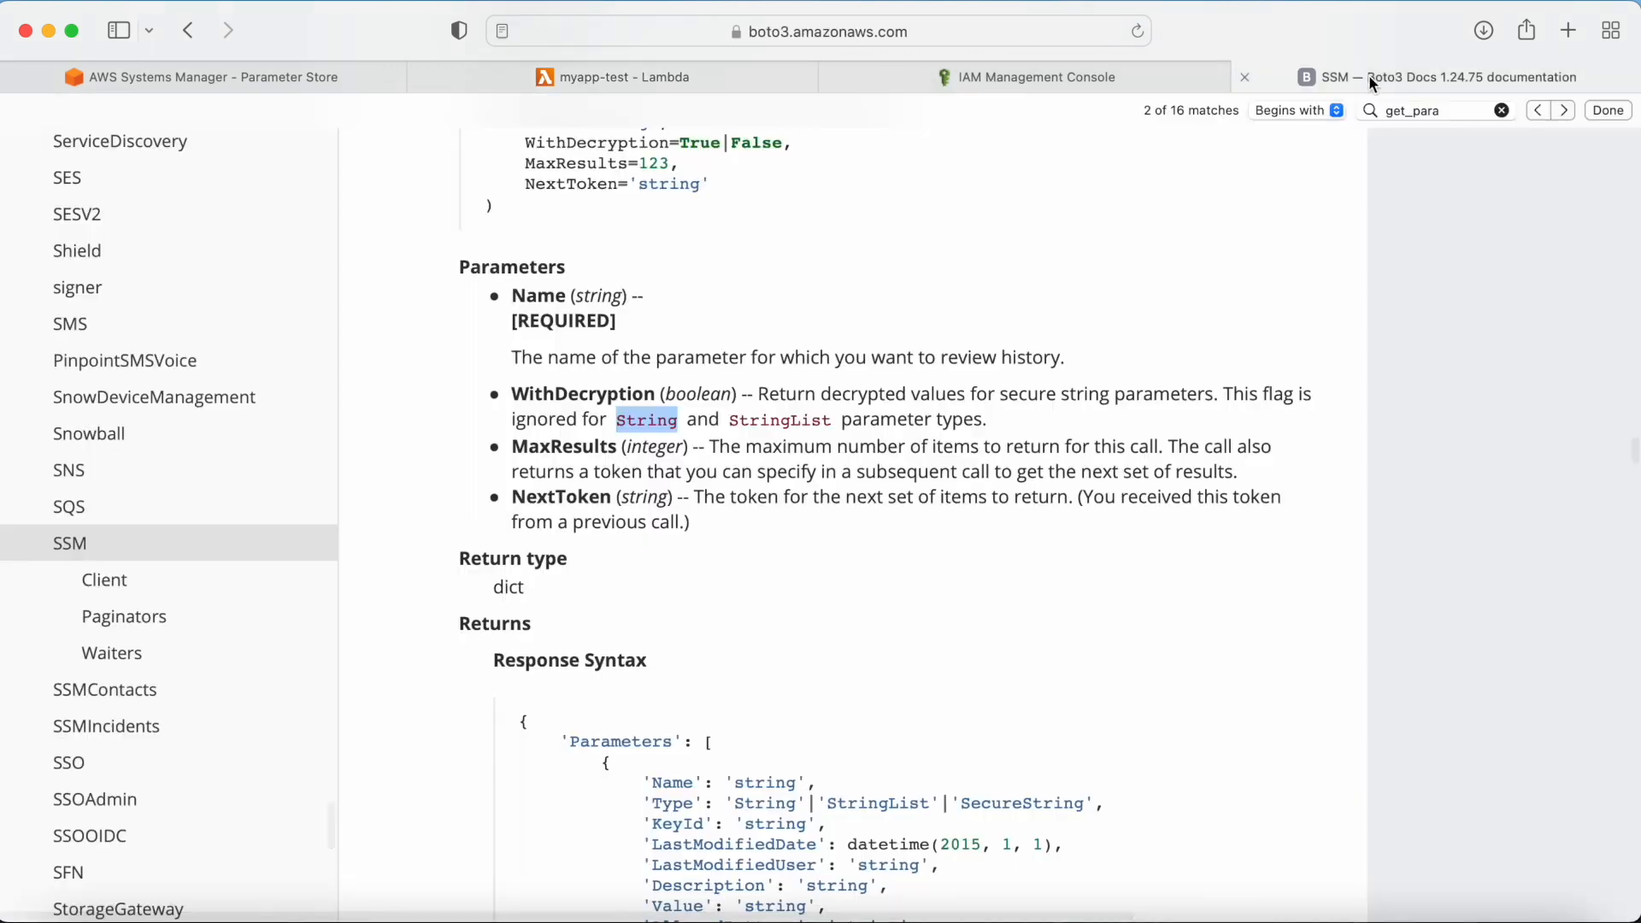
{"action": "left_click", "coordinate": [788, 501]}
{"action": "left_click_drag", "start_coordinate": [619, 415], "coordinate": [818, 413]}
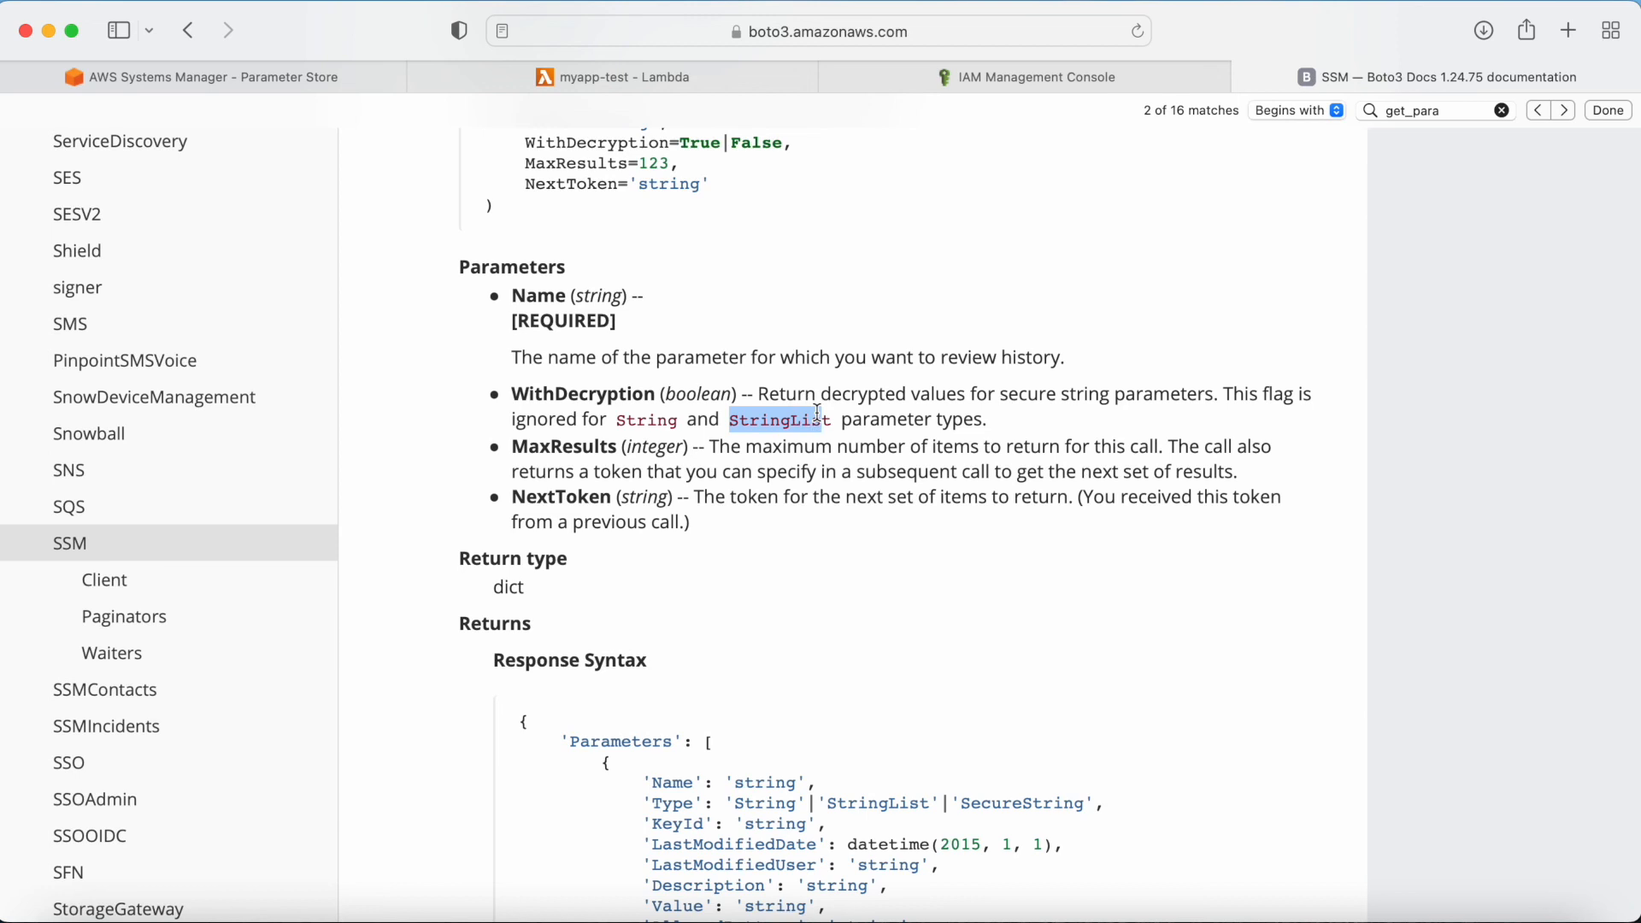
{"action": "left_click_drag", "start_coordinate": [1011, 393], "coordinate": [1100, 393]}
{"action": "left_click", "coordinate": [142, 79]}
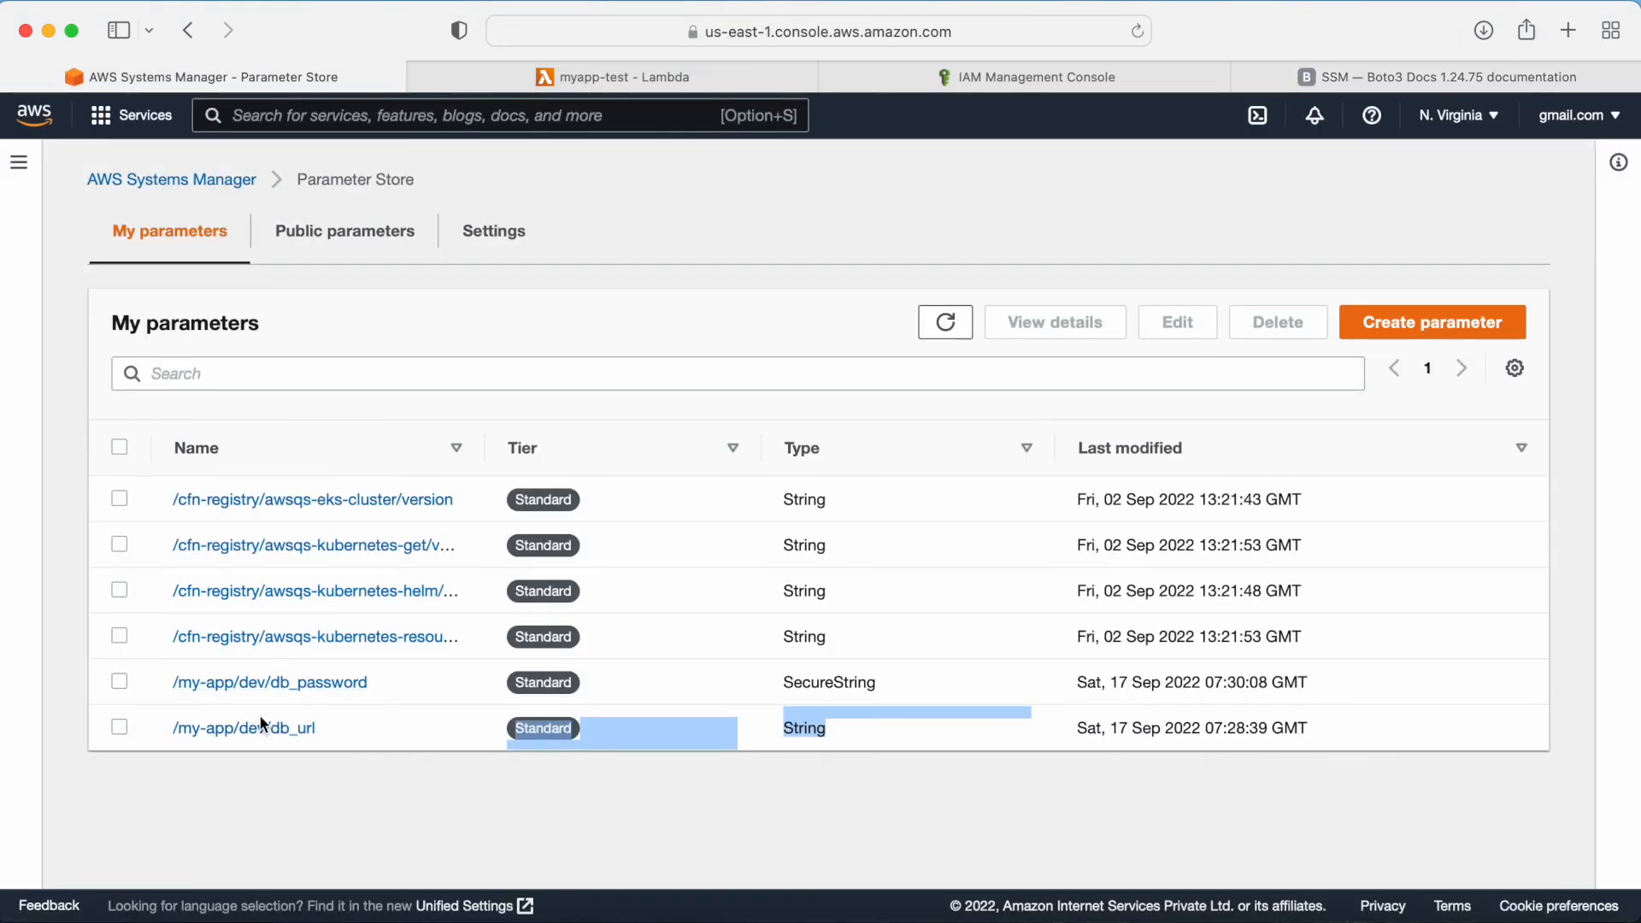
{"action": "left_click_drag", "start_coordinate": [894, 688], "coordinate": [777, 680]}
{"action": "double_click", "coordinate": [384, 677]}
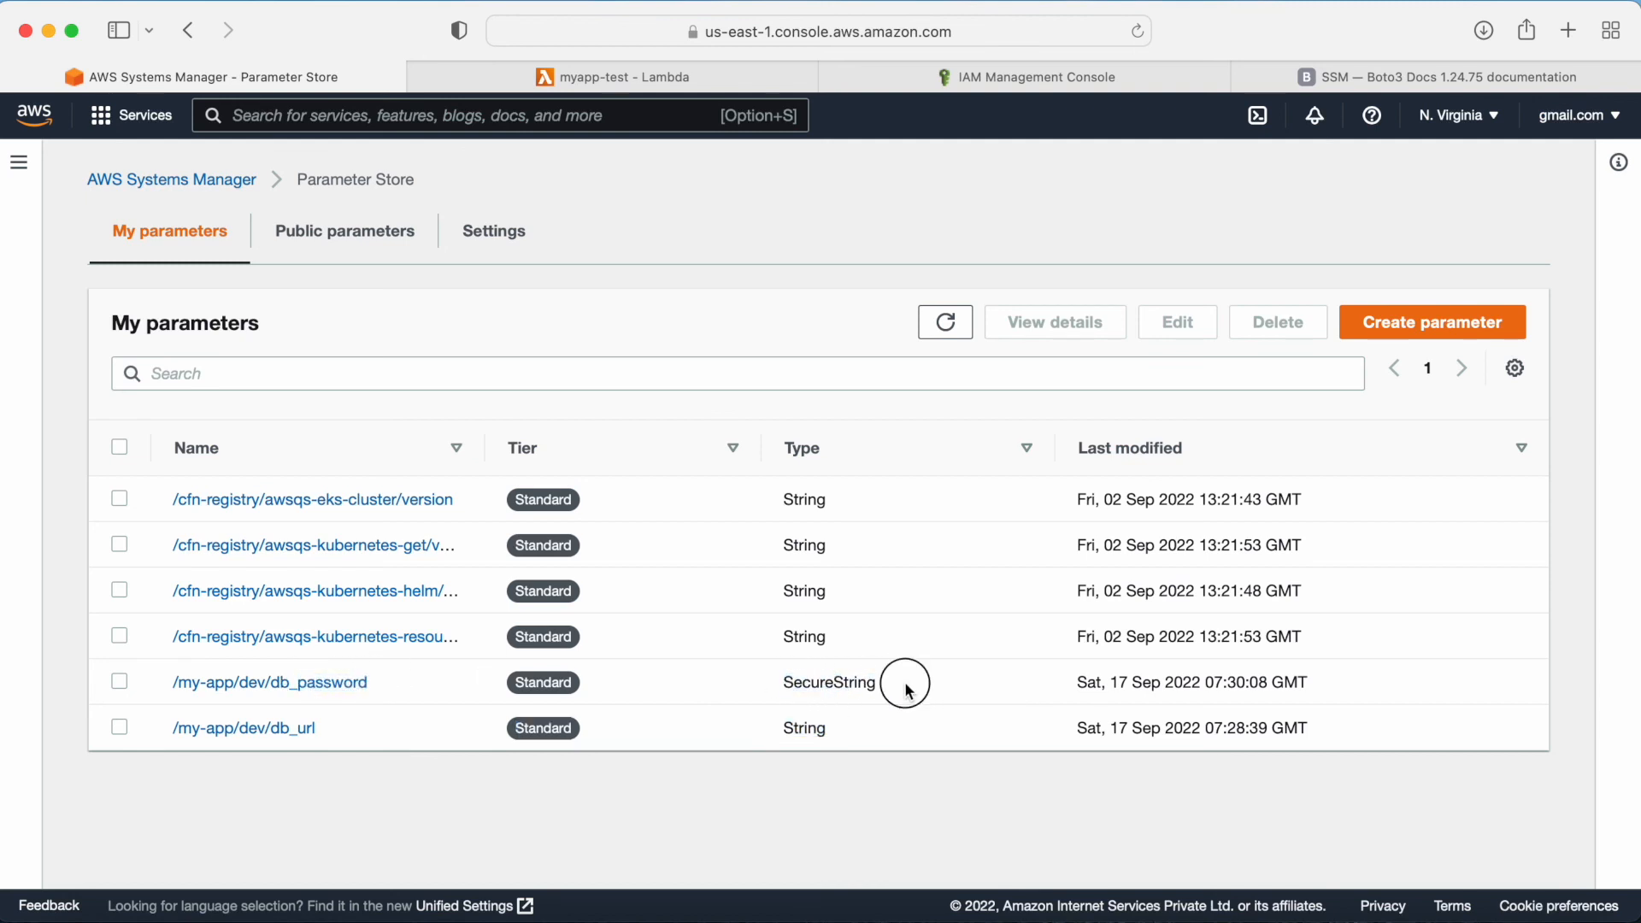
{"action": "left_click_drag", "start_coordinate": [908, 689], "coordinate": [750, 684]}
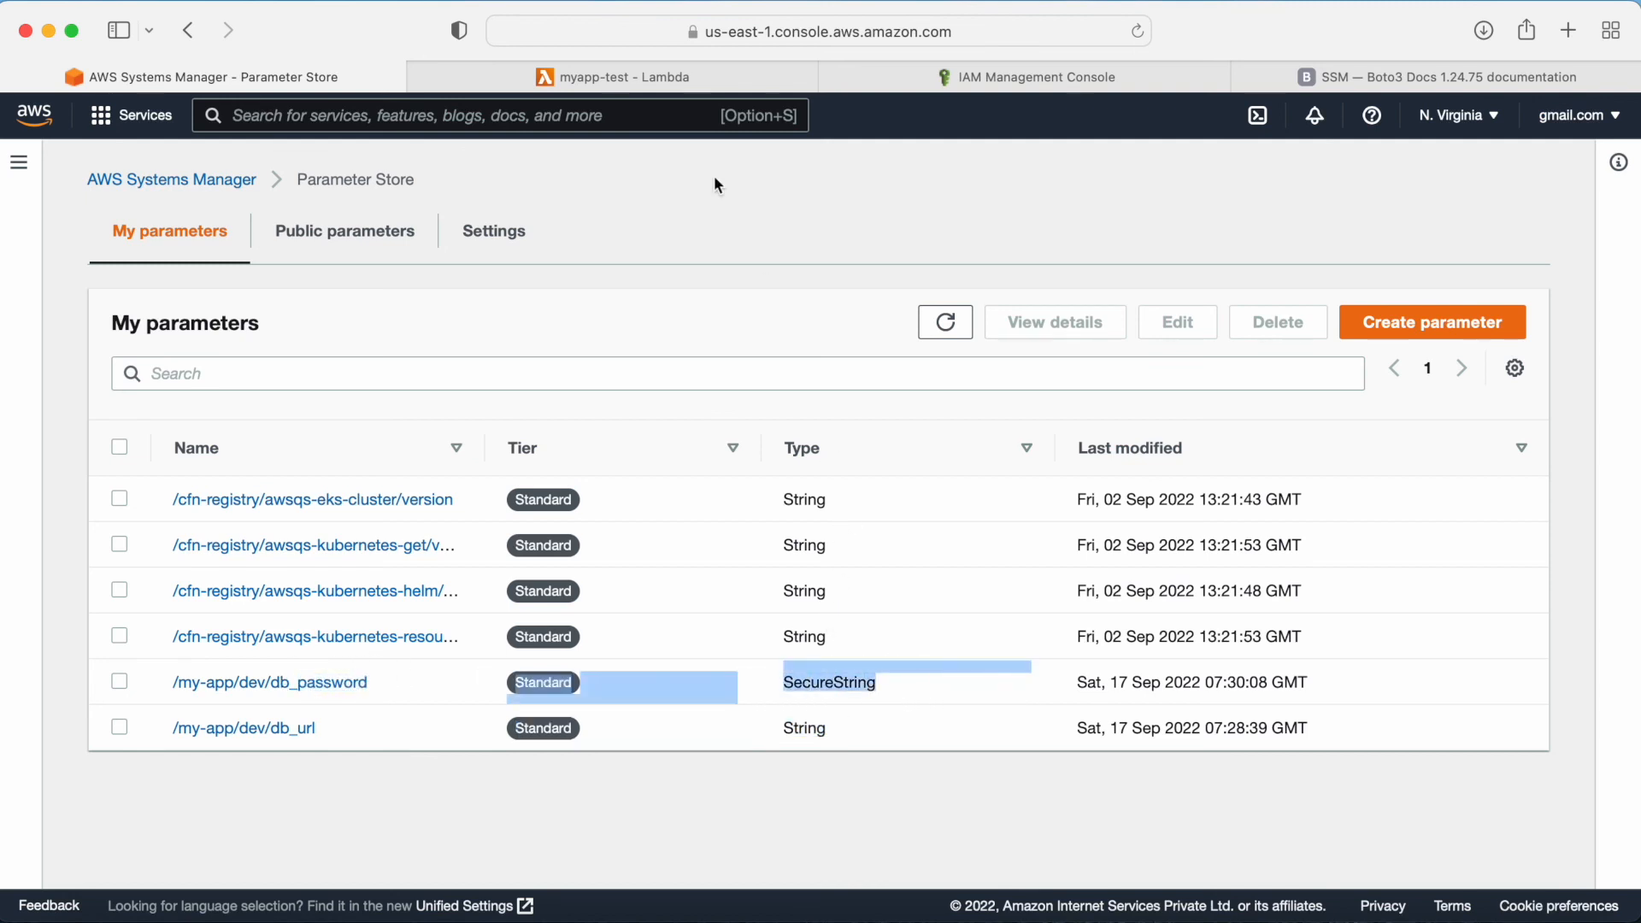
Step: Deploy the updated myapp-test function code
{"action": "left_click", "coordinate": [644, 75]}
{"action": "left_click", "coordinate": [492, 318]}
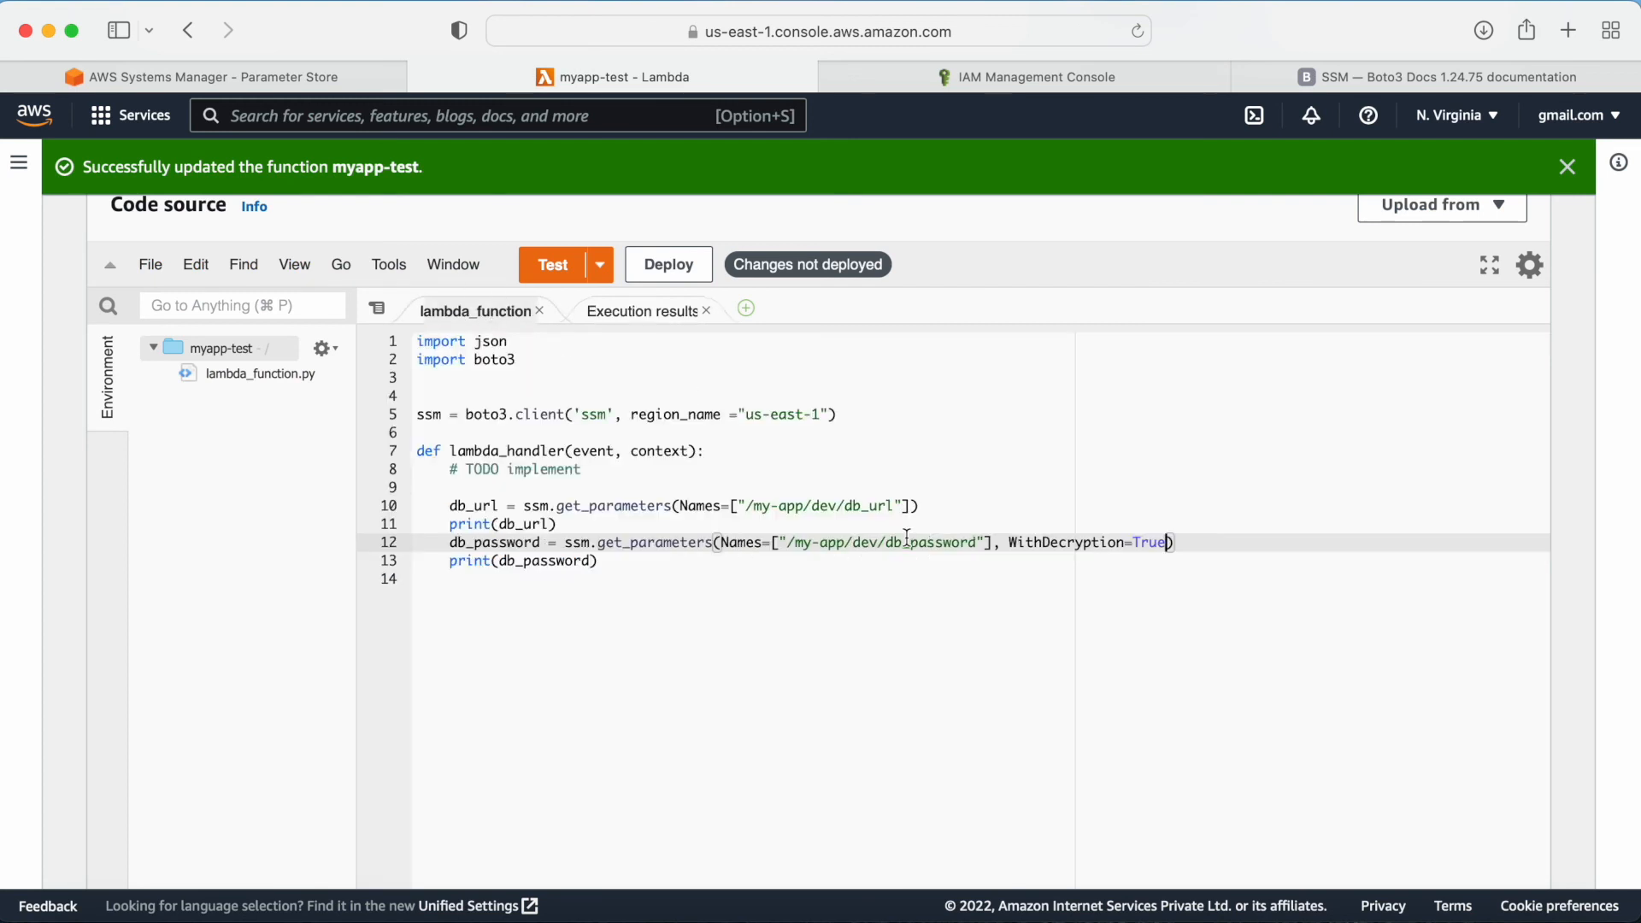
{"action": "left_click", "coordinate": [1152, 585]}
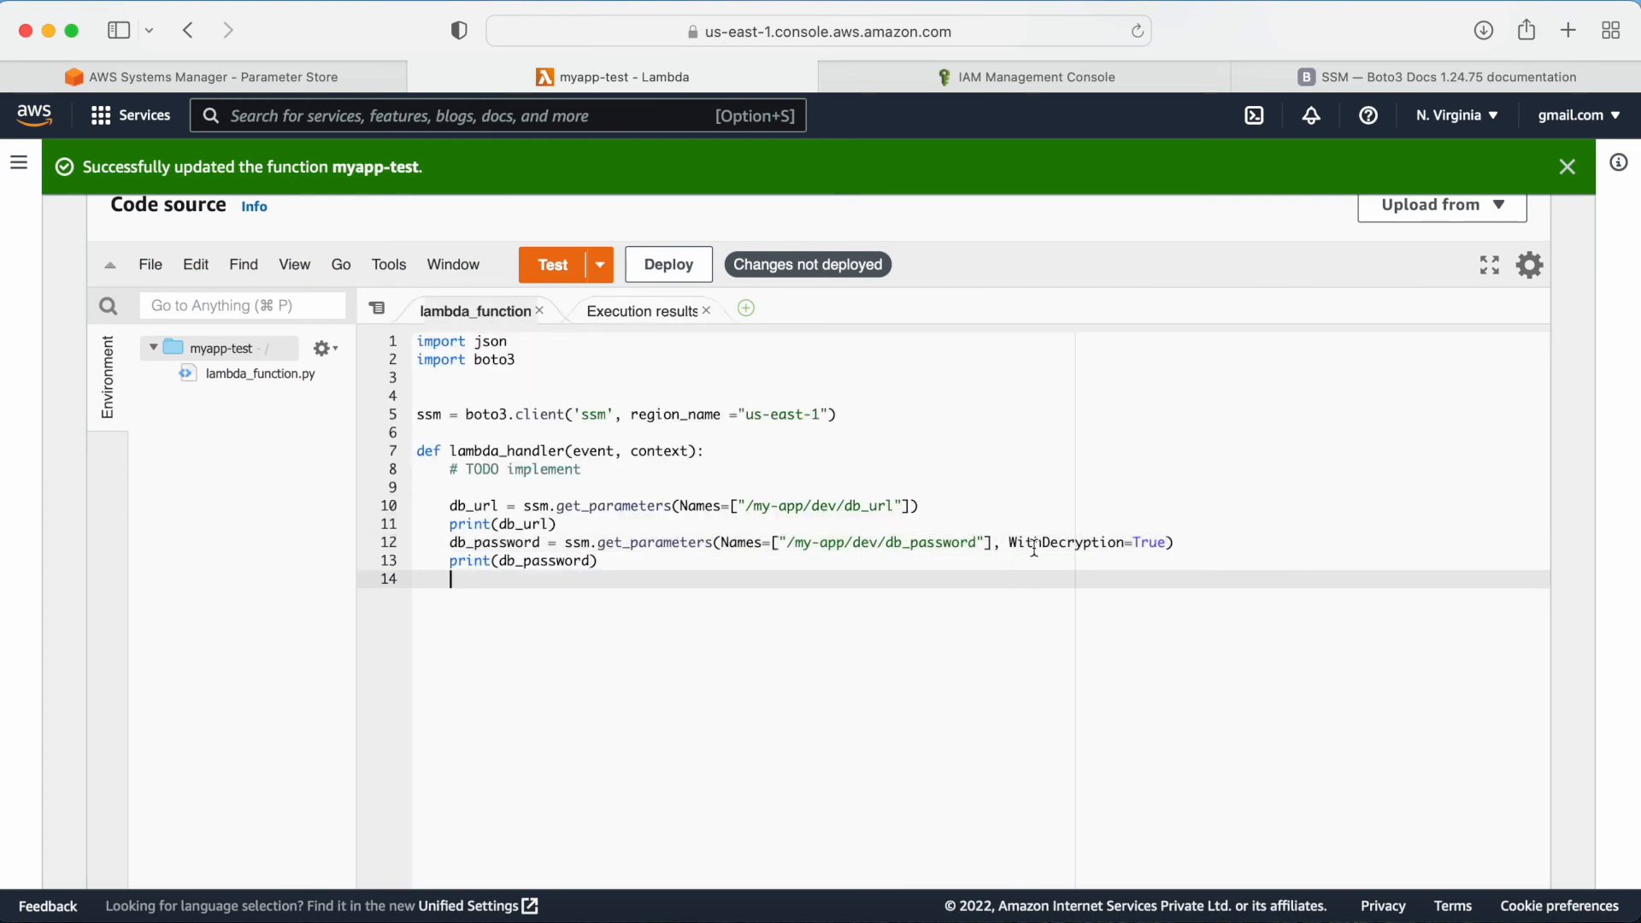
{"action": "left_click", "coordinate": [669, 264]}
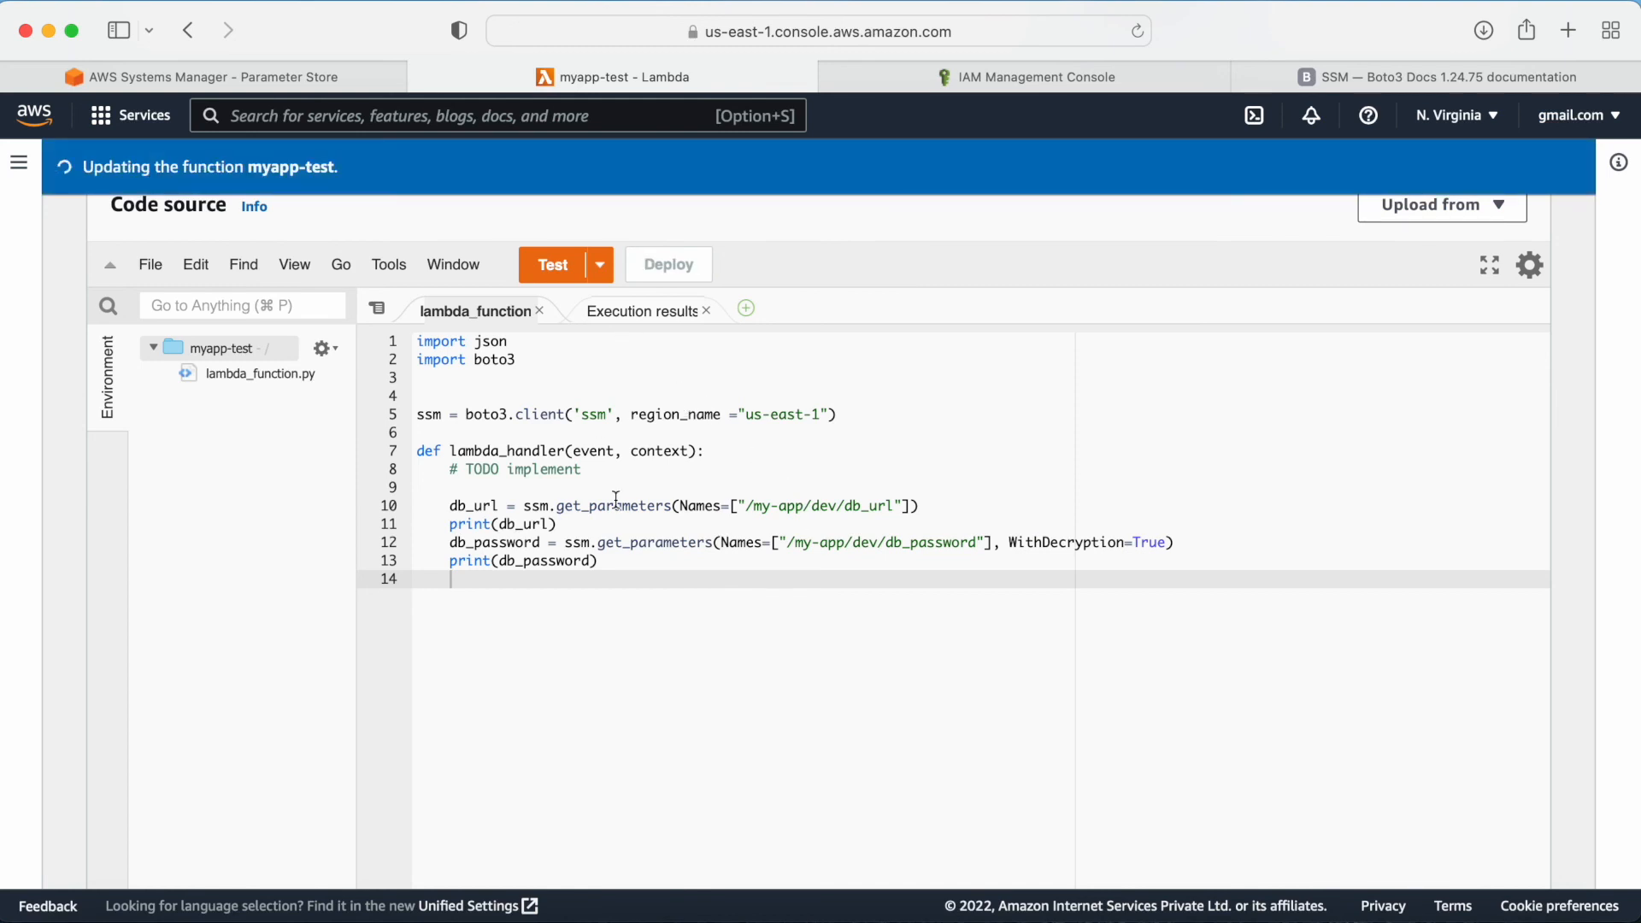
Step: Run the function's test again and examine the logged db_url and decrypted db_password values
{"action": "left_click", "coordinate": [556, 265]}
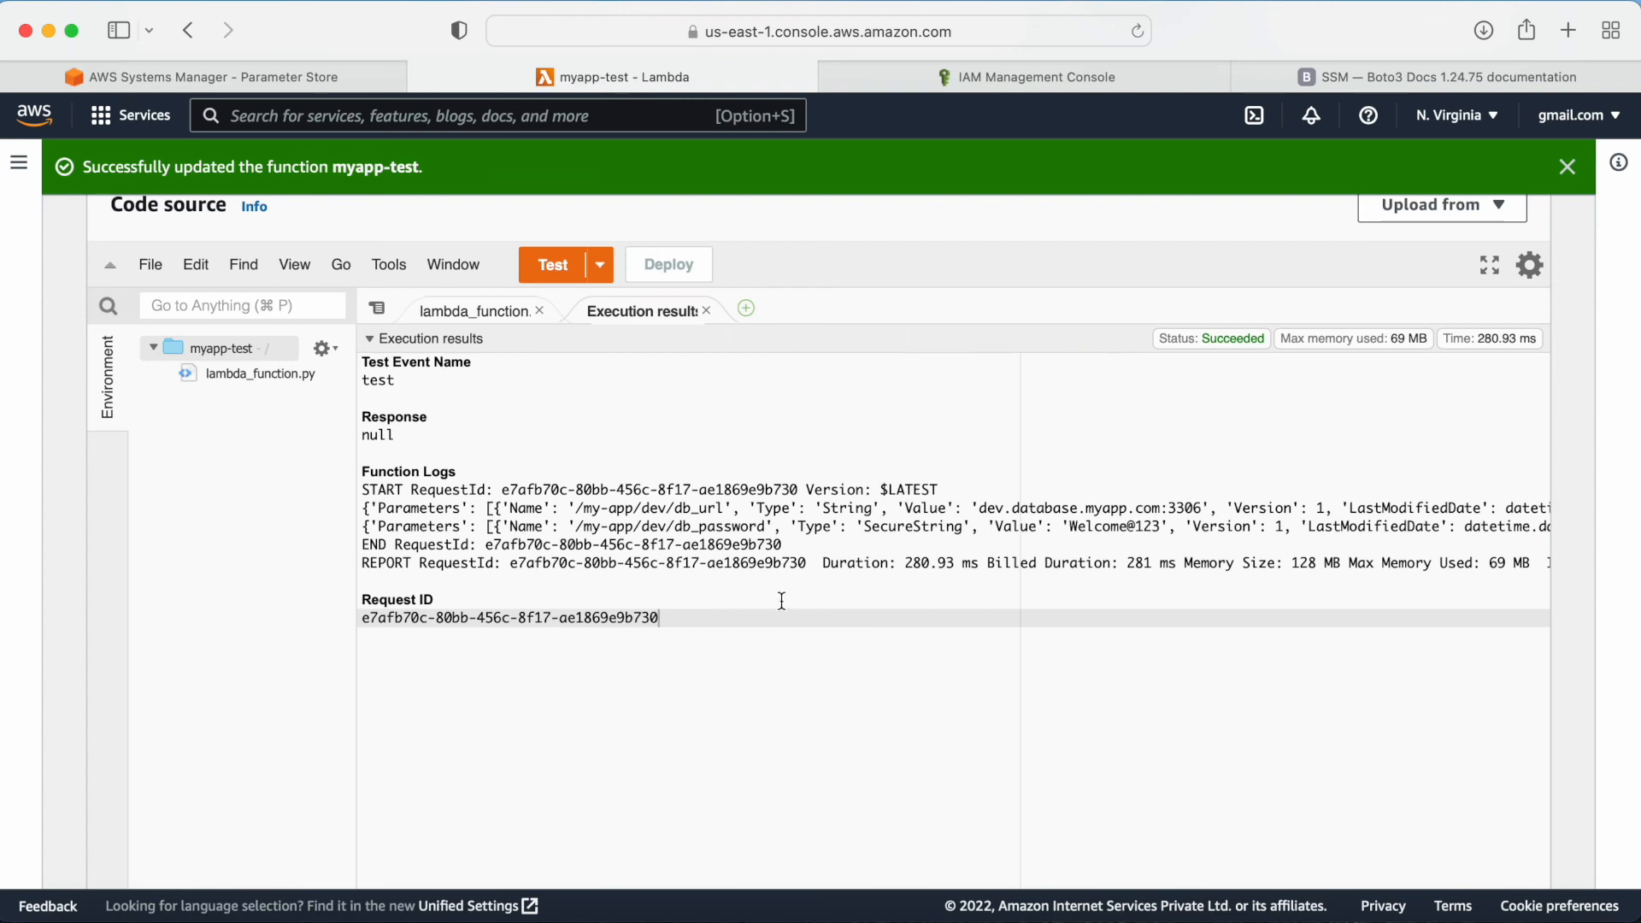
{"action": "left_click_drag", "start_coordinate": [1070, 527], "coordinate": [1159, 529]}
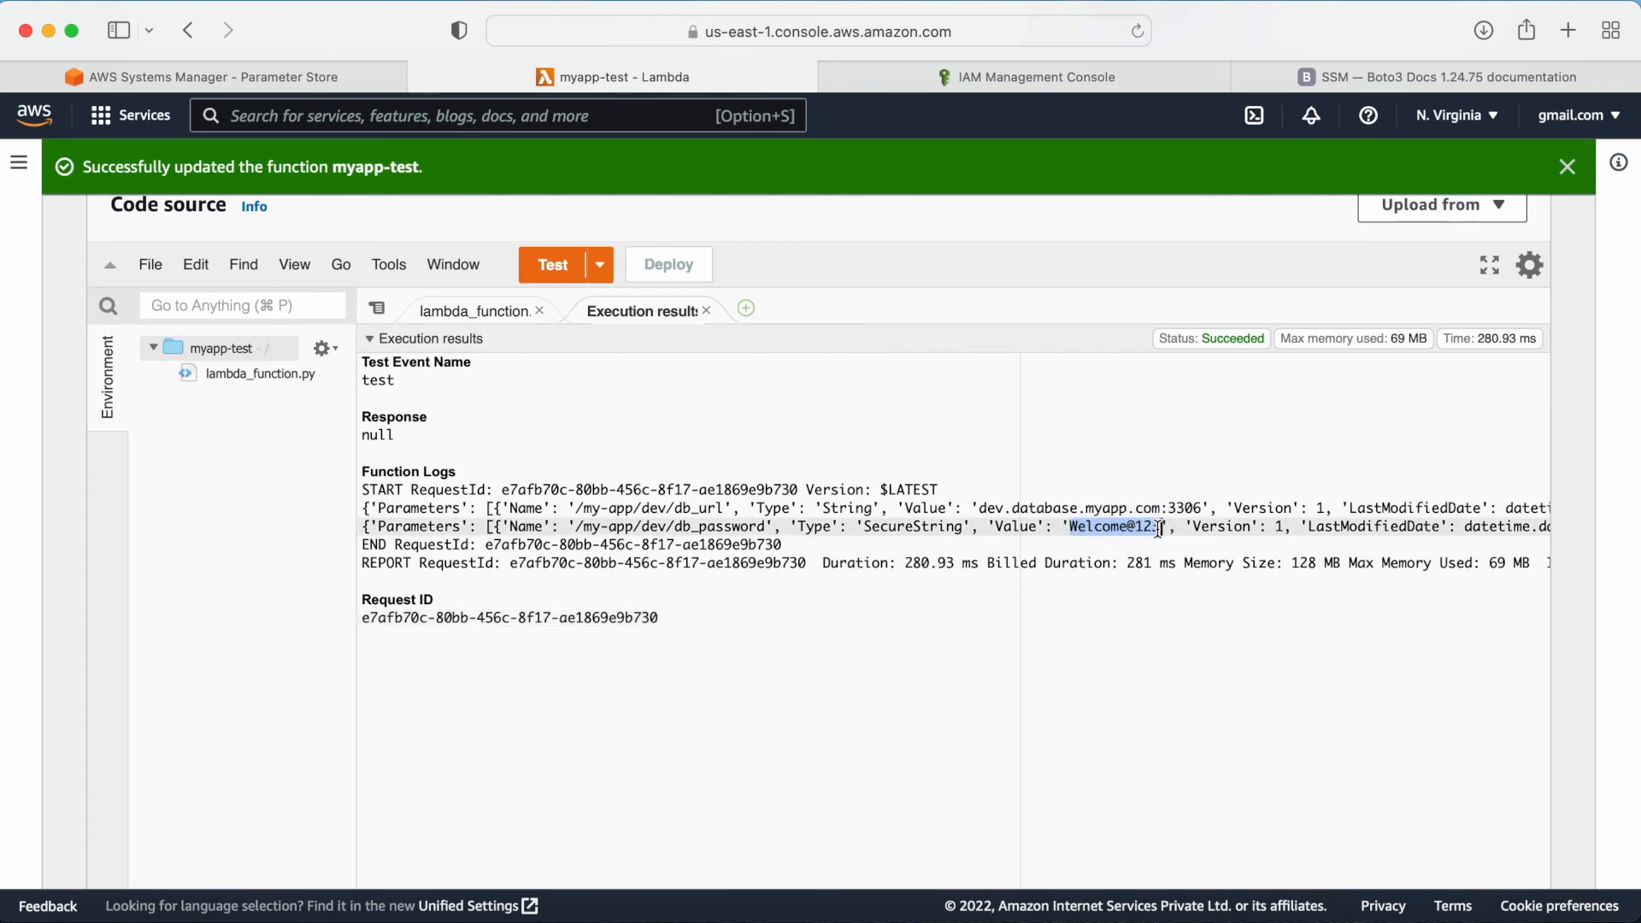
{"action": "left_click", "coordinate": [930, 617]}
{"action": "left_click_drag", "start_coordinate": [906, 527], "coordinate": [1163, 532]}
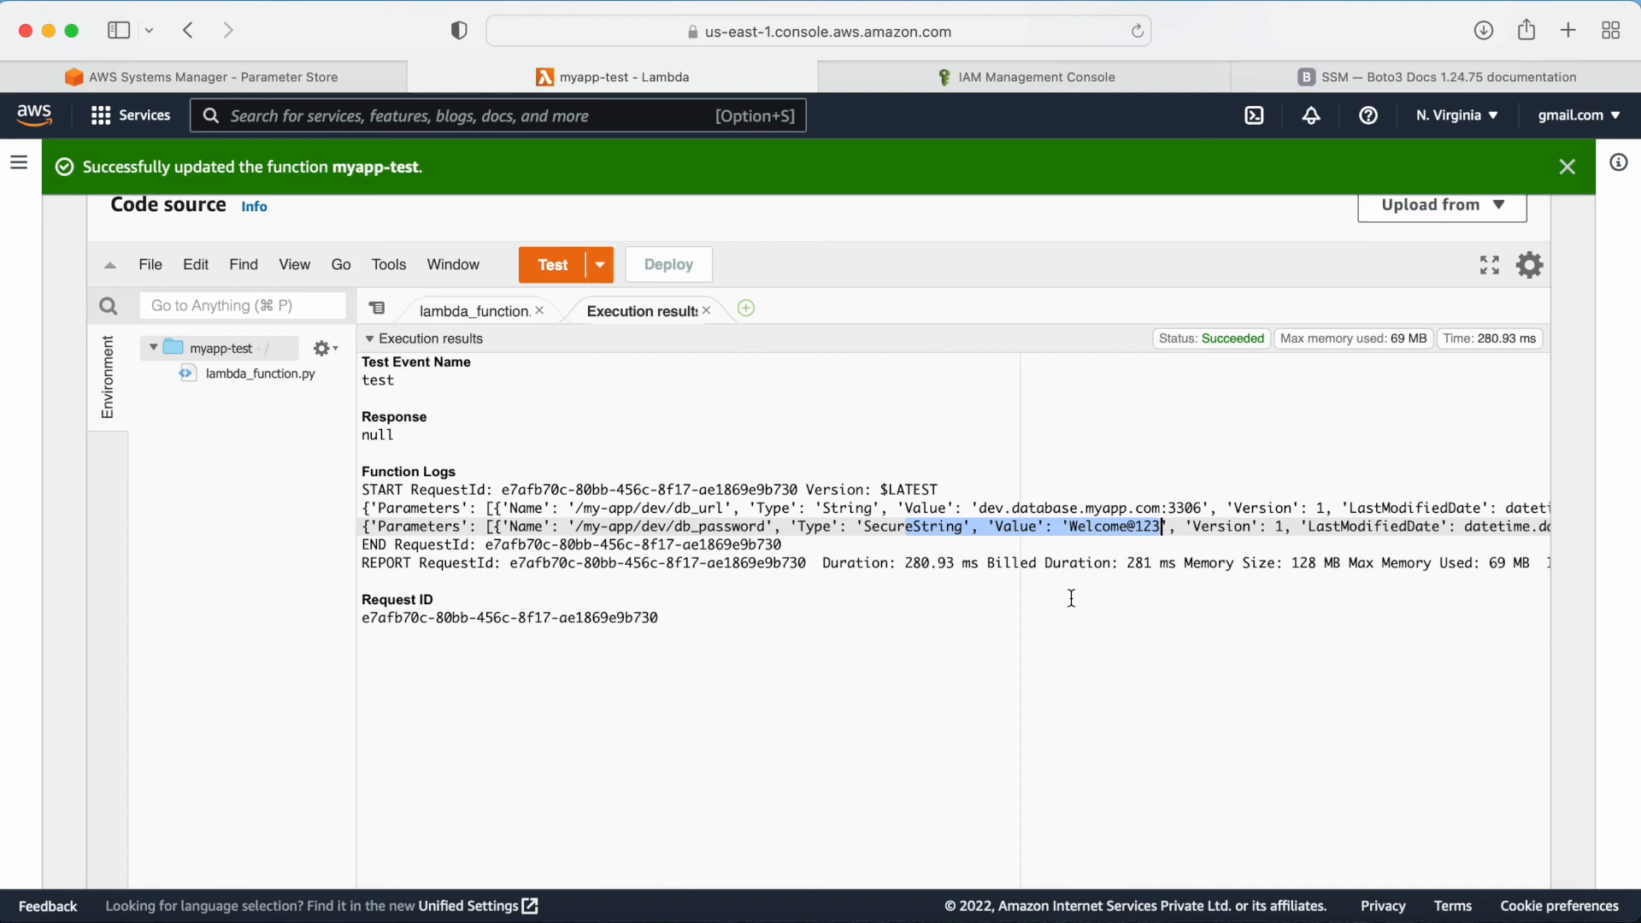
{"action": "left_click", "coordinate": [974, 560]}
{"action": "left_click", "coordinate": [767, 540]}
{"action": "left_click_drag", "start_coordinate": [767, 540], "coordinate": [1119, 531]}
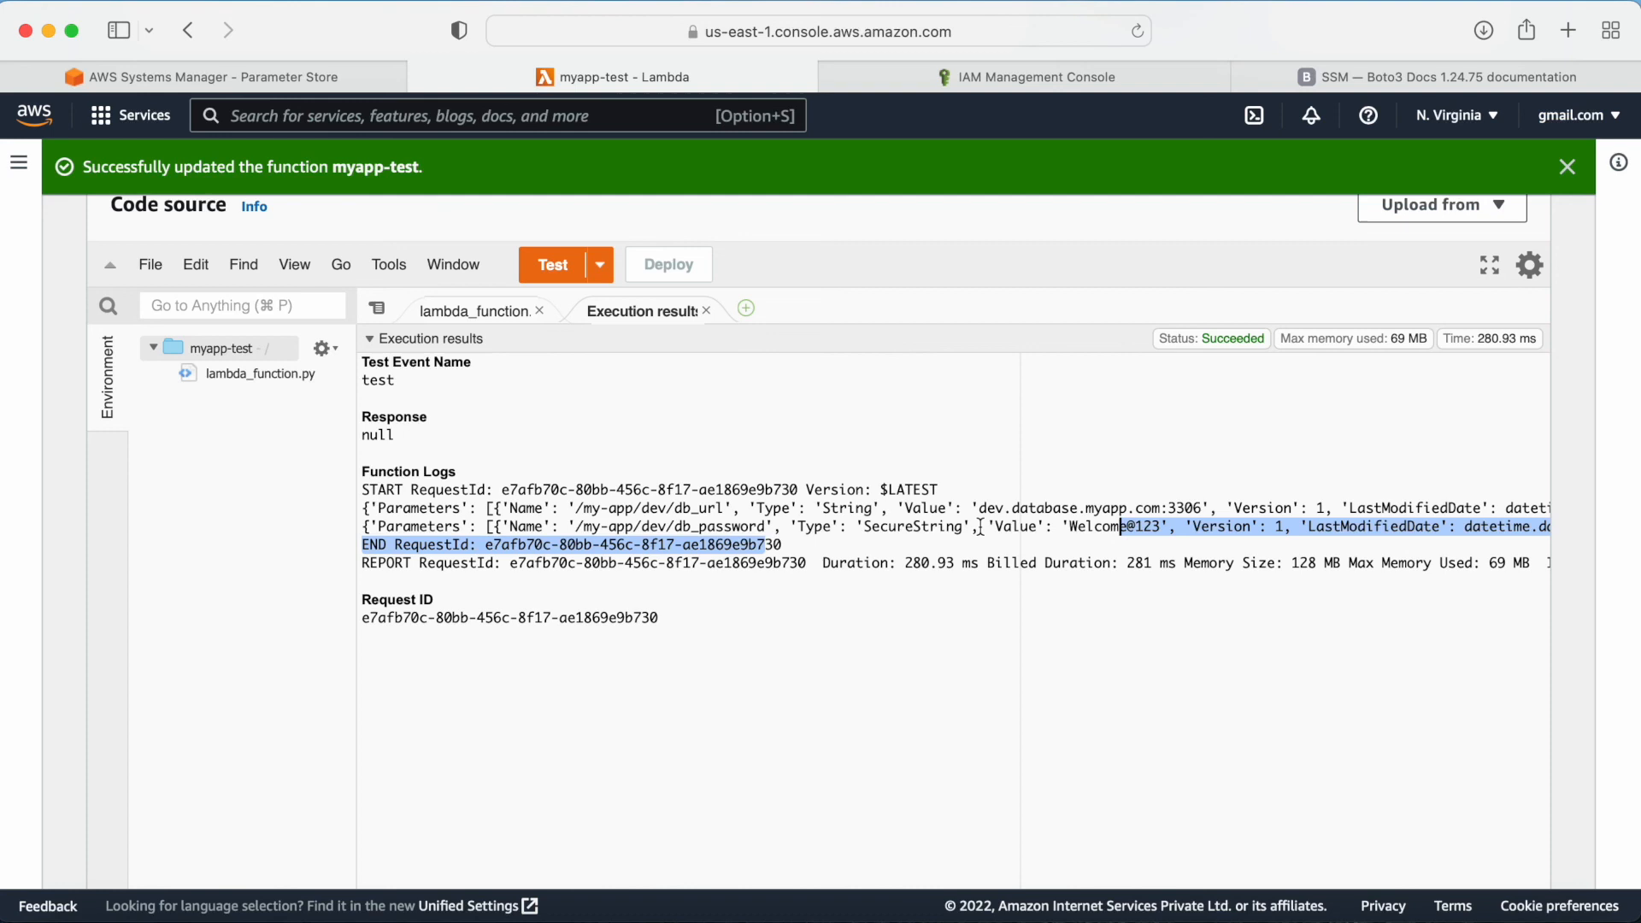
{"action": "left_click_drag", "start_coordinate": [980, 507], "coordinate": [1196, 509]}
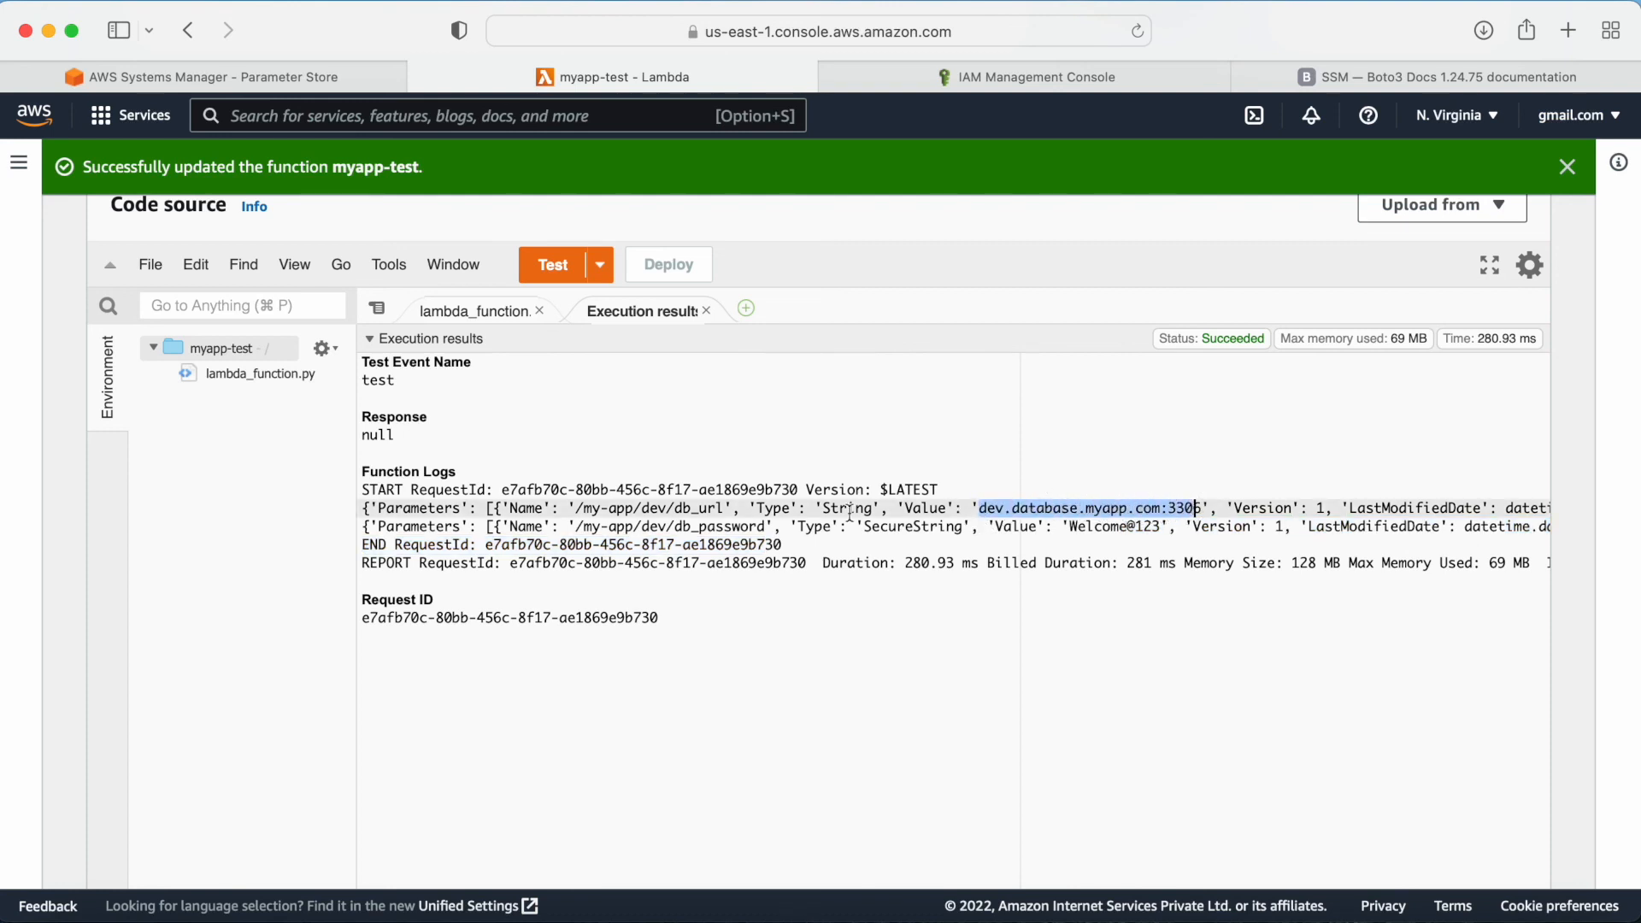
{"action": "left_click_drag", "start_coordinate": [757, 507], "coordinate": [1035, 536]}
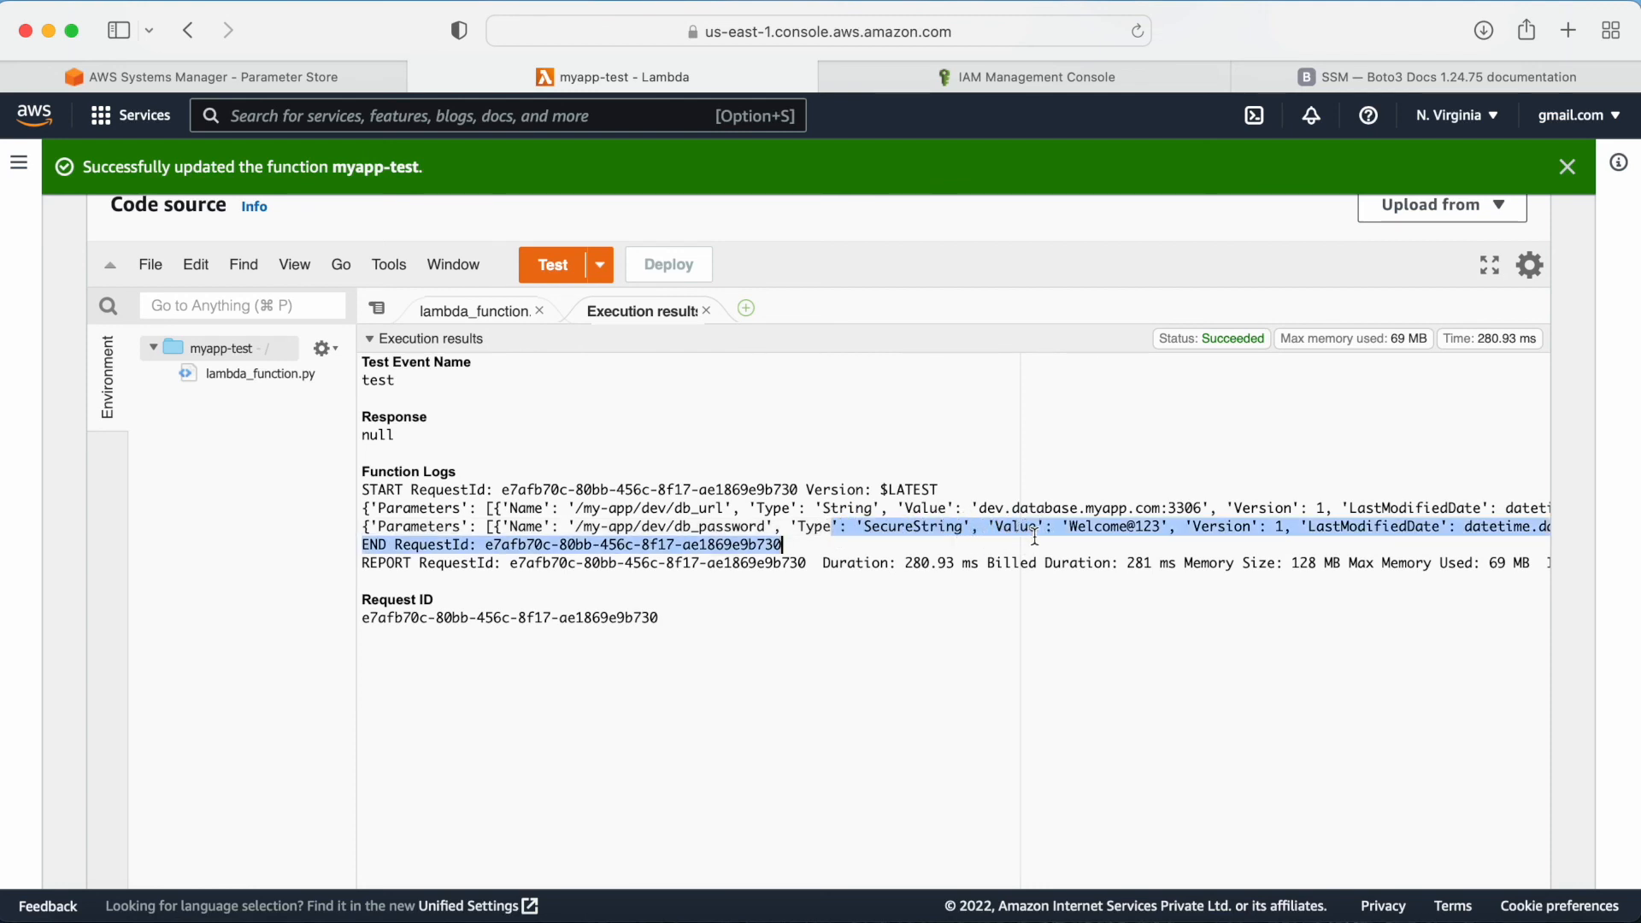
{"action": "left_click_drag", "start_coordinate": [1078, 527], "coordinate": [1152, 533]}
{"action": "left_click_drag", "start_coordinate": [972, 509], "coordinate": [1111, 509]}
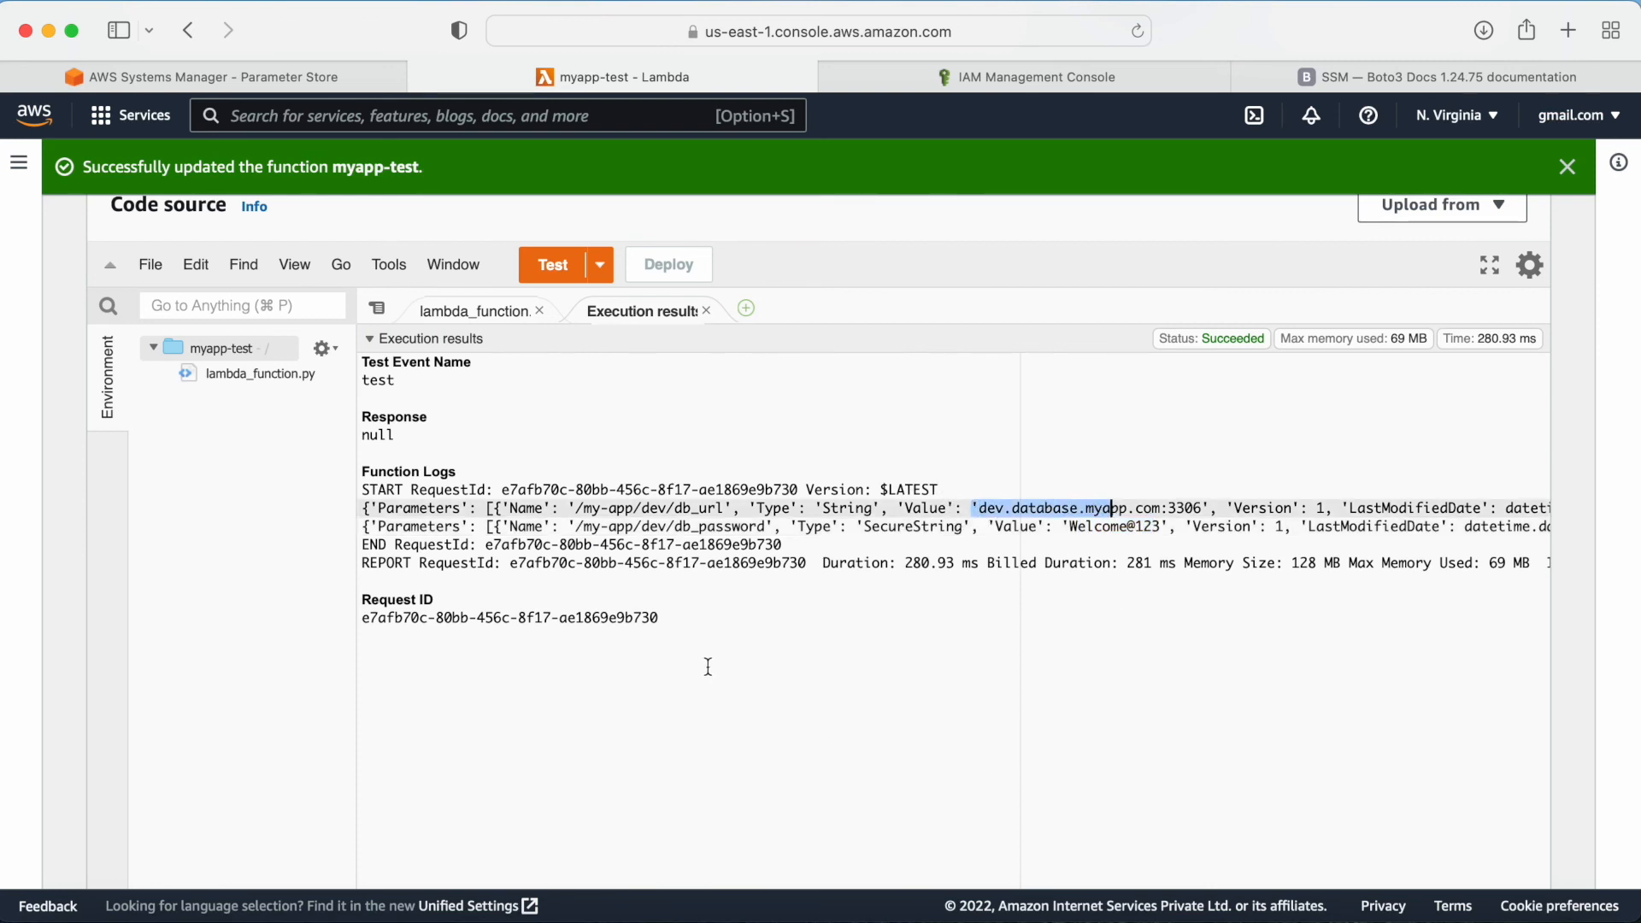
{"action": "left_click_drag", "start_coordinate": [659, 618], "coordinate": [405, 417]}
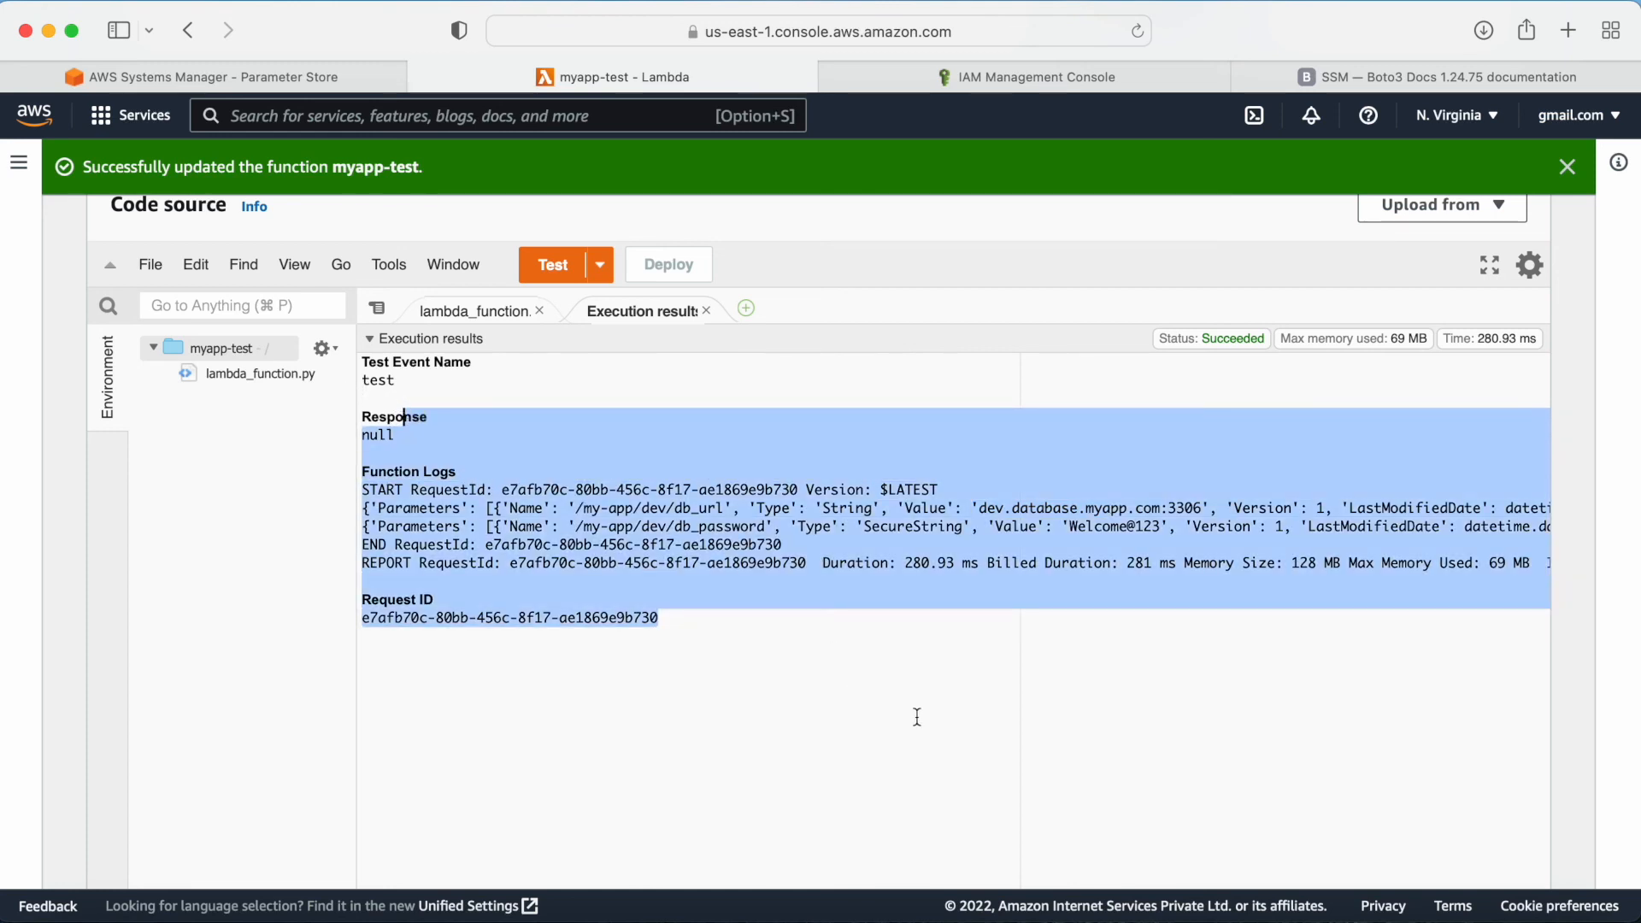